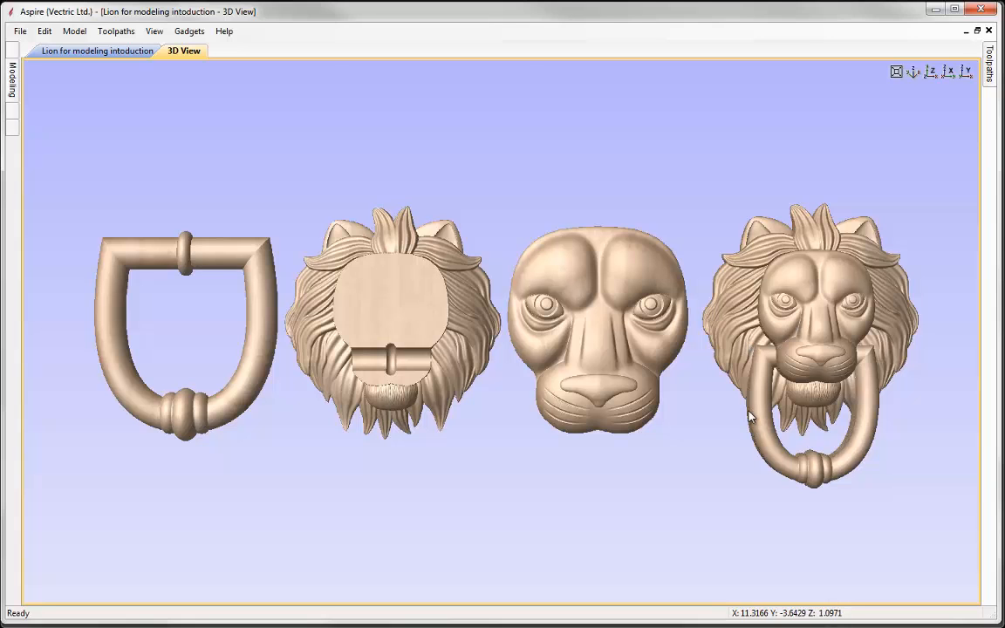
- Close the current lion introduction file and open LionHandle.crv3d from the LionHeadDrawing_FILES folder
click(20, 31)
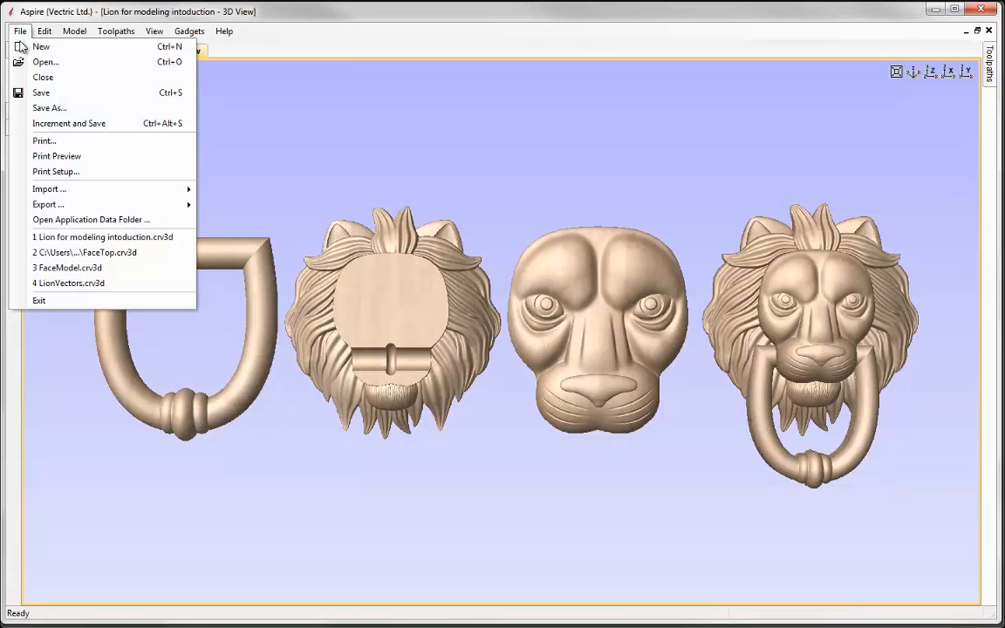
click(78, 84)
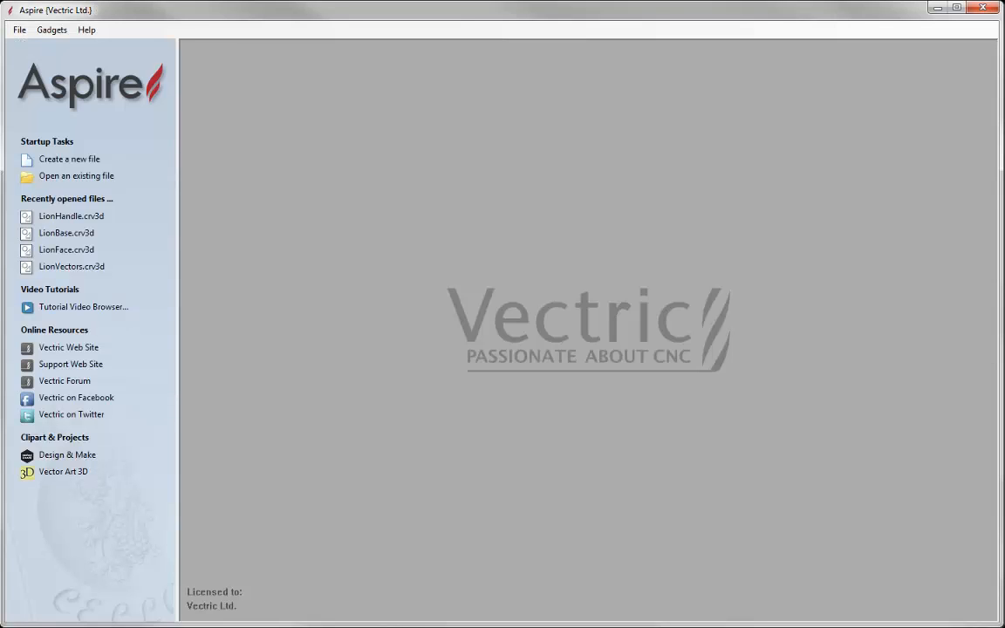
click(102, 176)
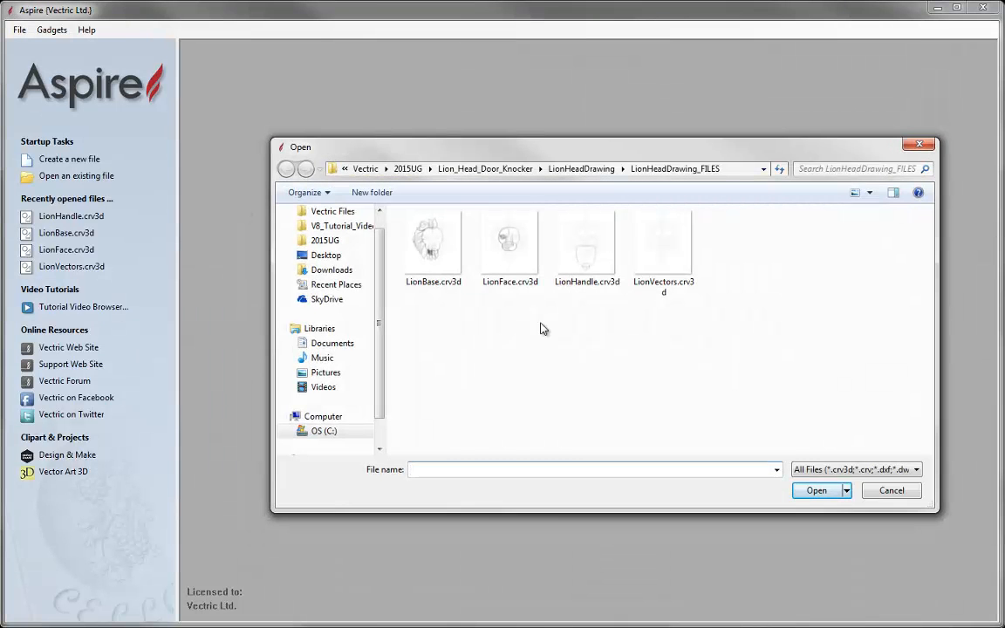
click(579, 243)
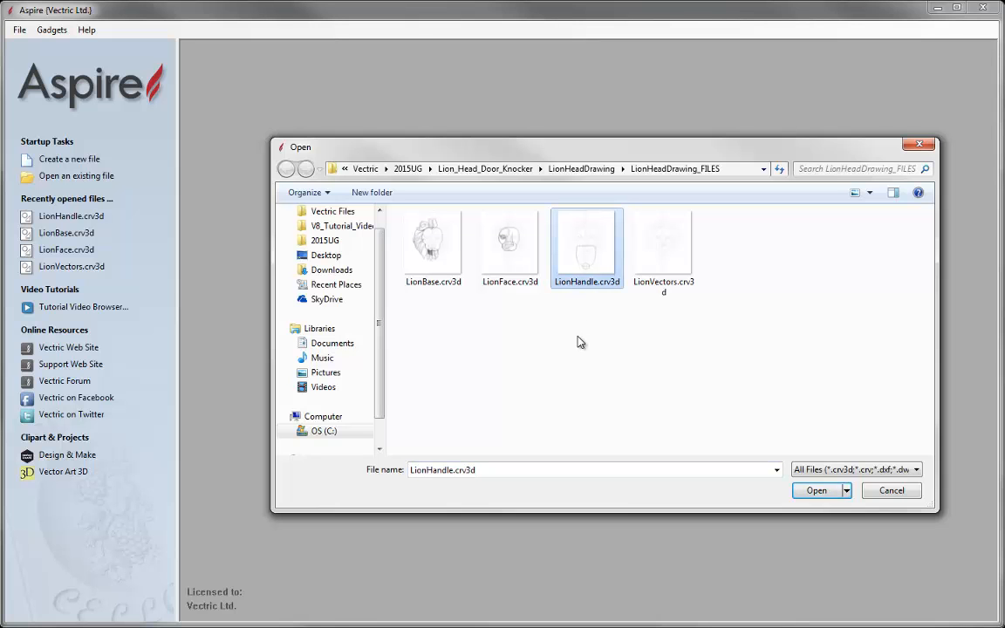
click(817, 491)
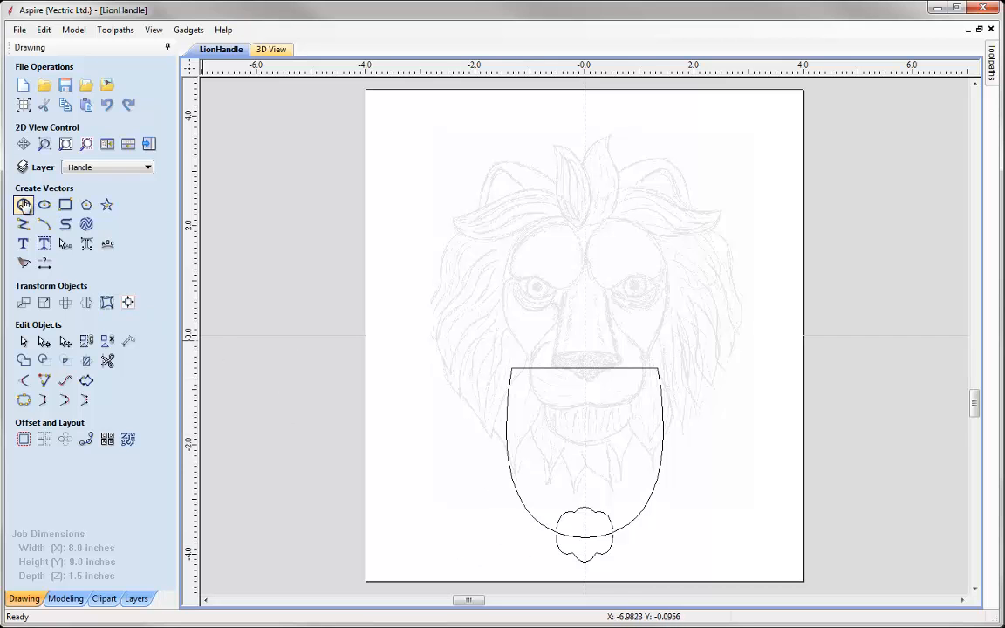
- Create a circle with a diameter of 0.6 inches, keeping the preset center point
click(22, 204)
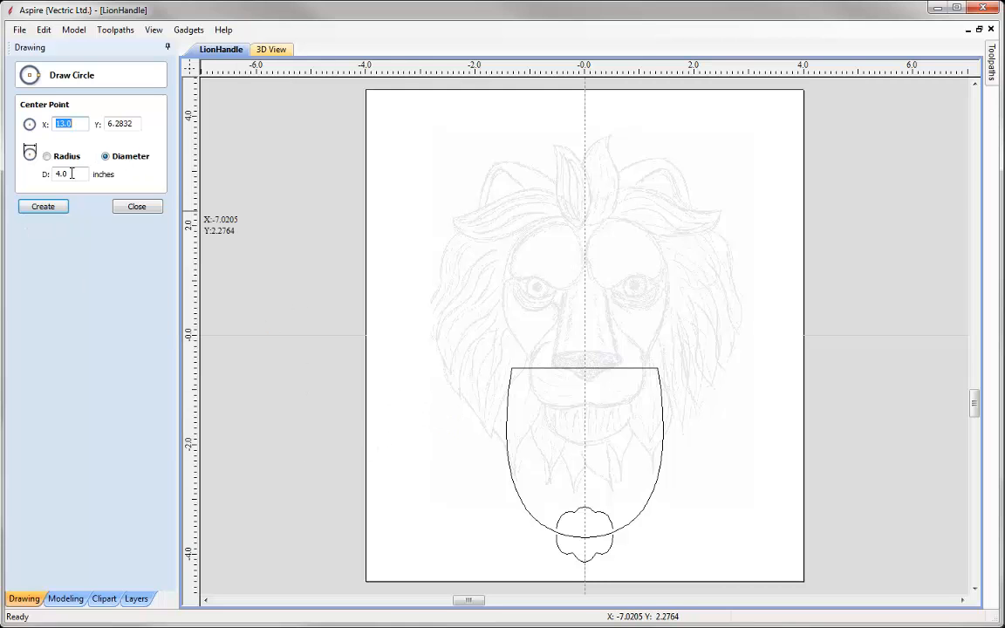
drag(71, 174, 25, 166)
text(0.6)
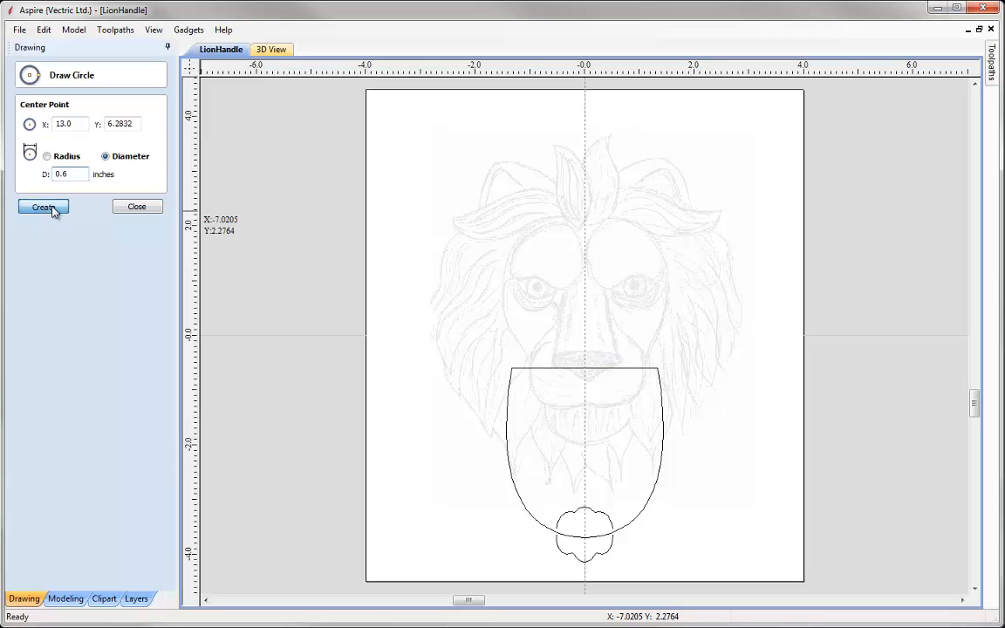
click(52, 208)
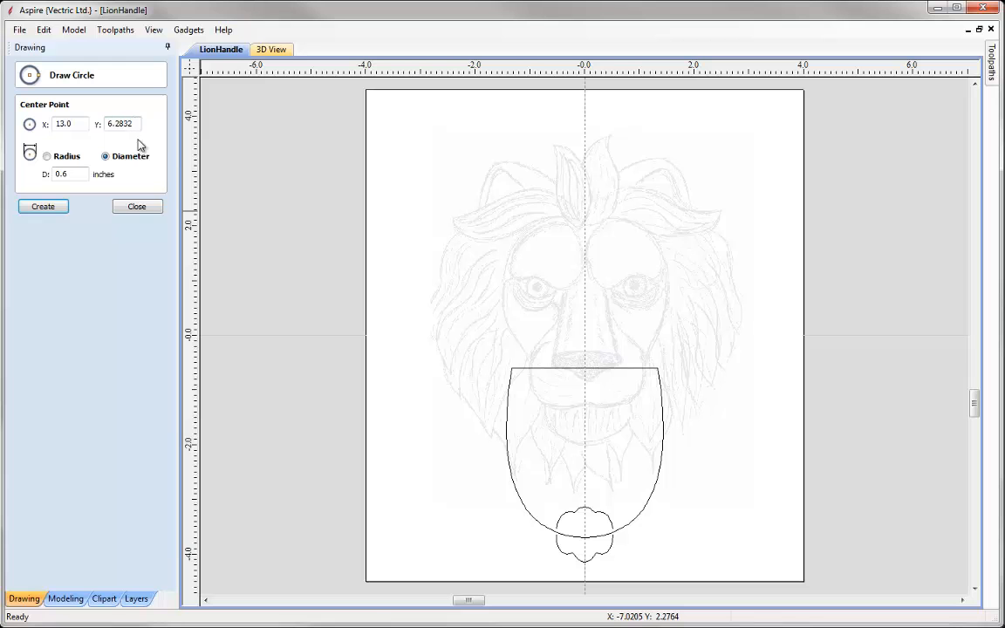
scroll(319, 249, down, 1)
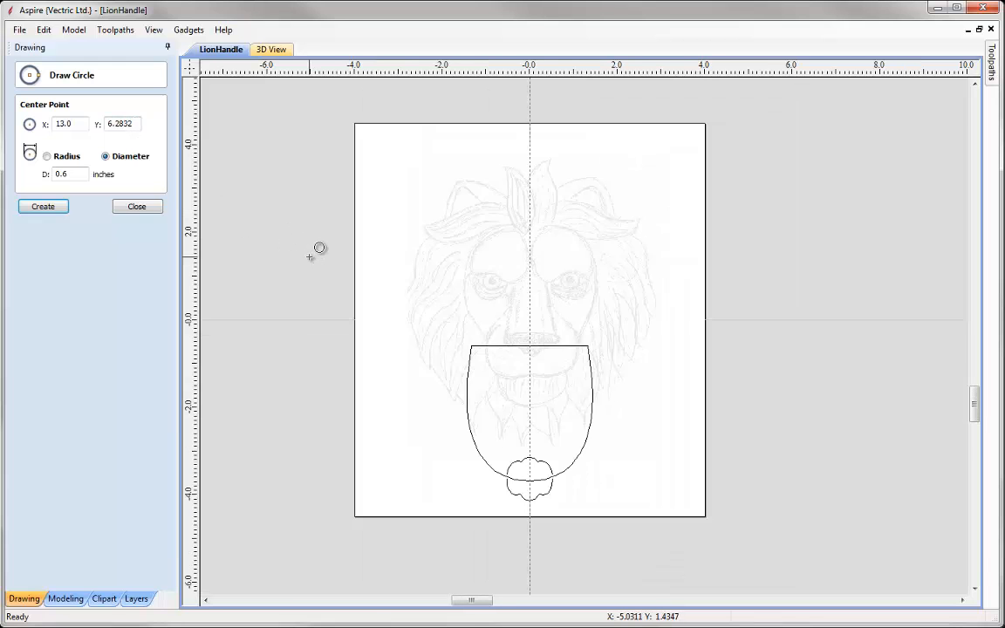
scroll(319, 248, down, 2)
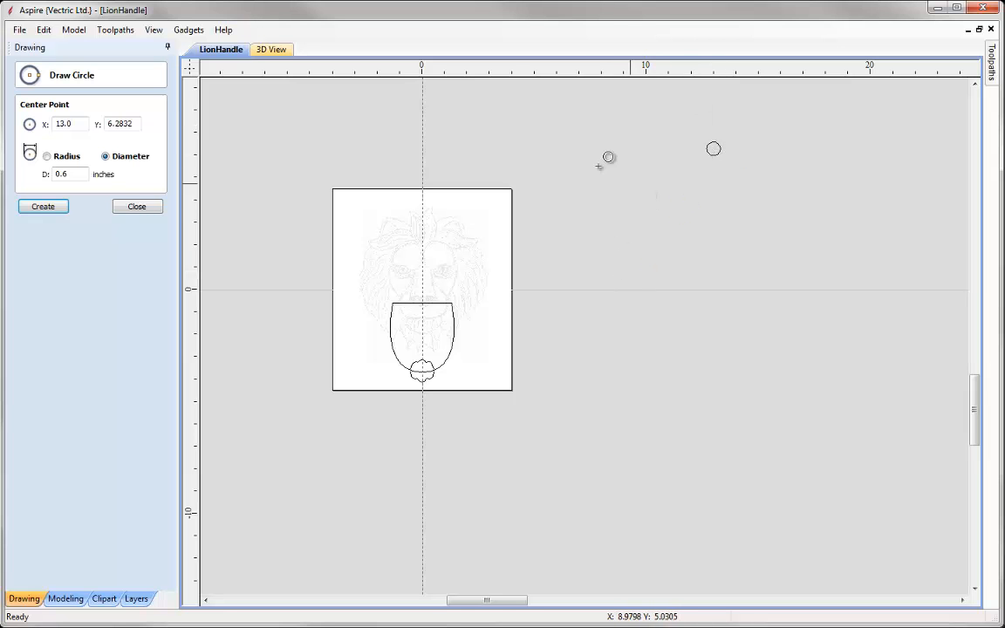
click(142, 208)
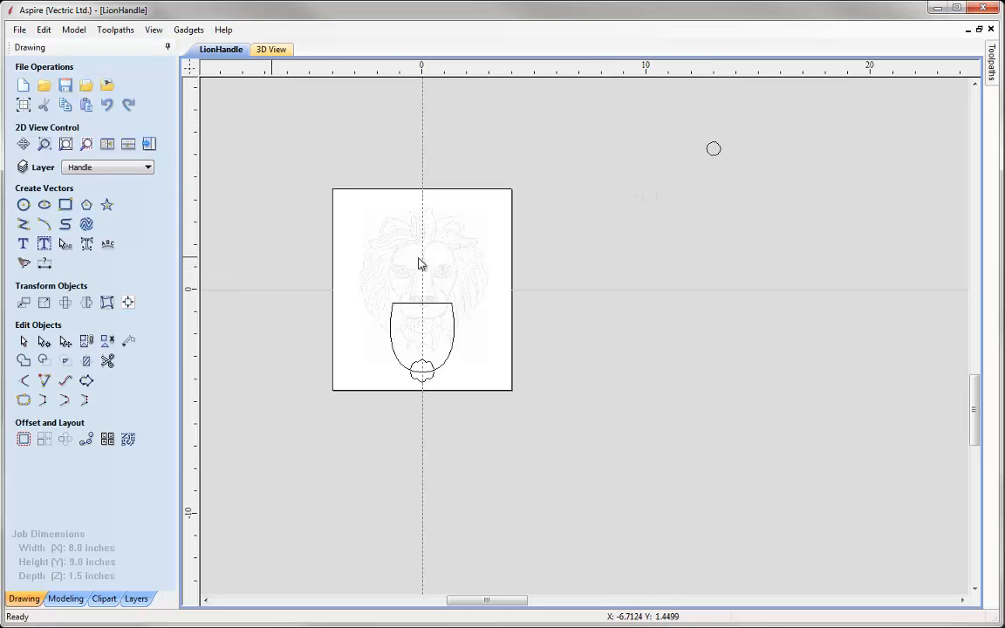
- Move the small circle into the job area, into the empty space to the left of the handle outline
click(719, 154)
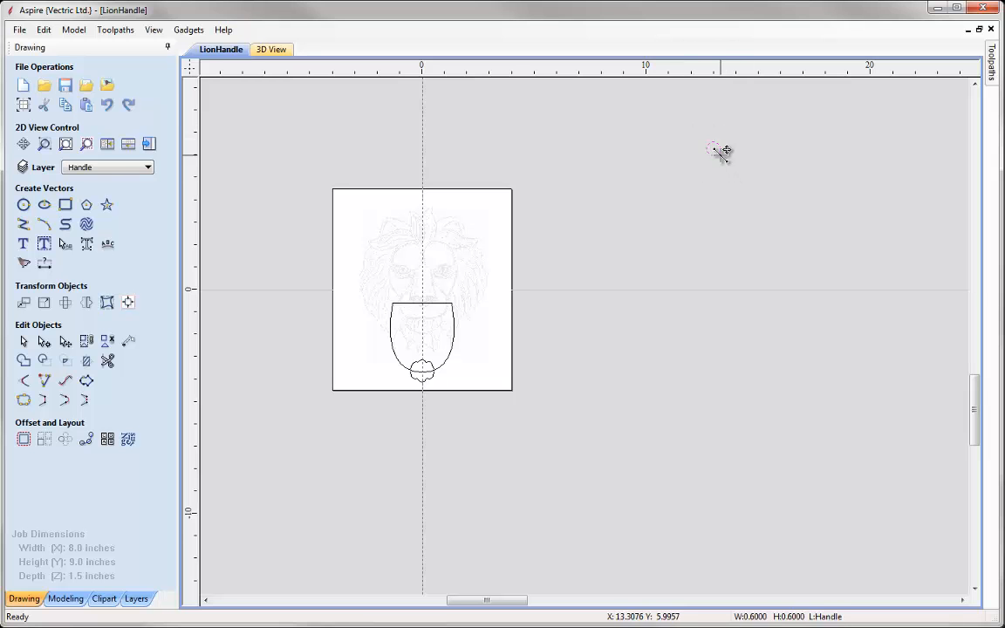
drag(354, 345, 353, 345)
click(302, 382)
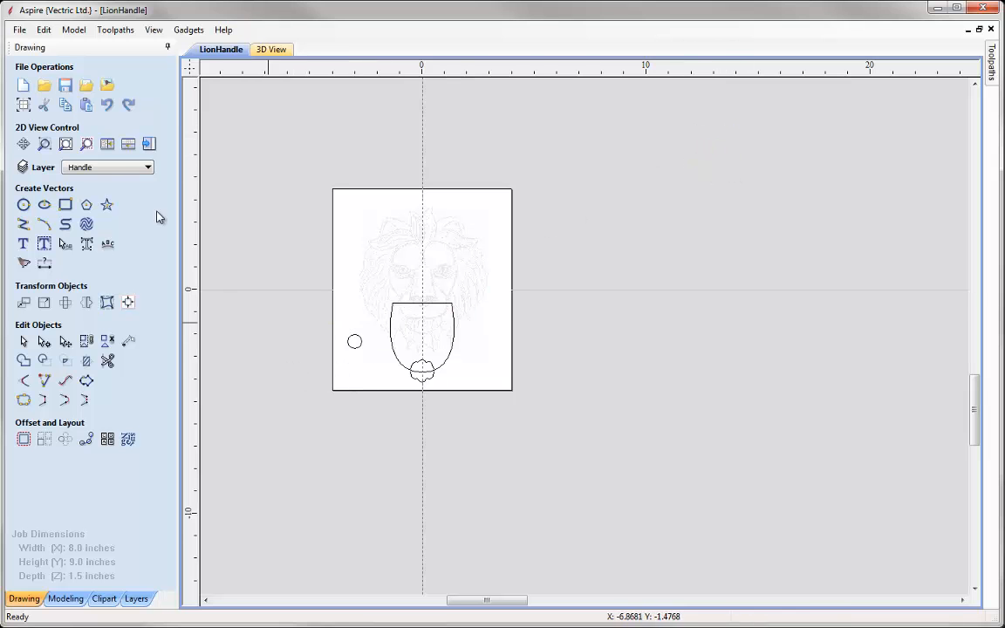
- Delete the two lower spans of the 0.6 inch circle in node editing, leaving an open upper semicircle
click(65, 145)
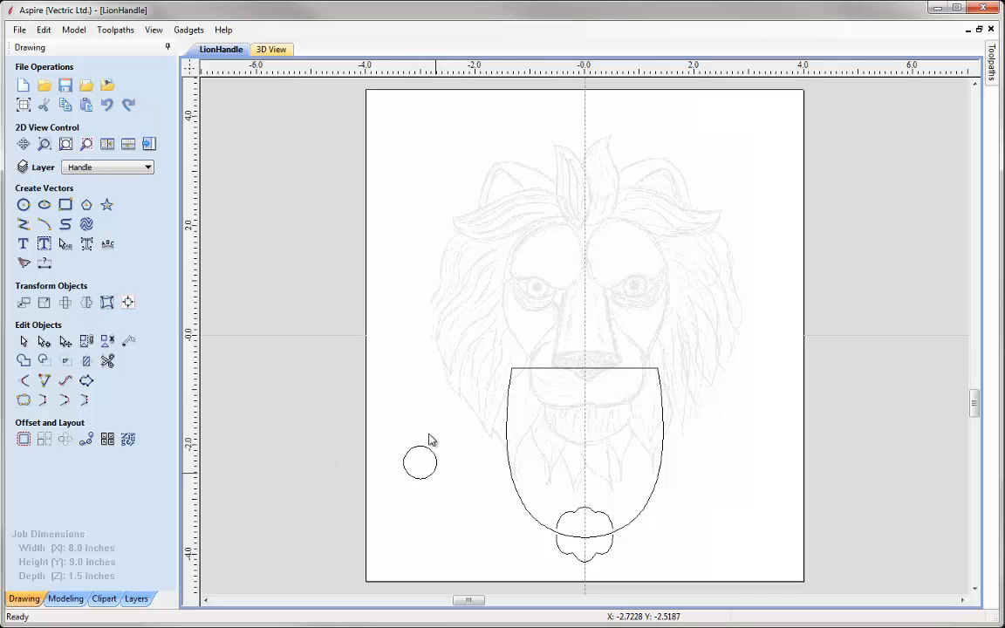
click(432, 479)
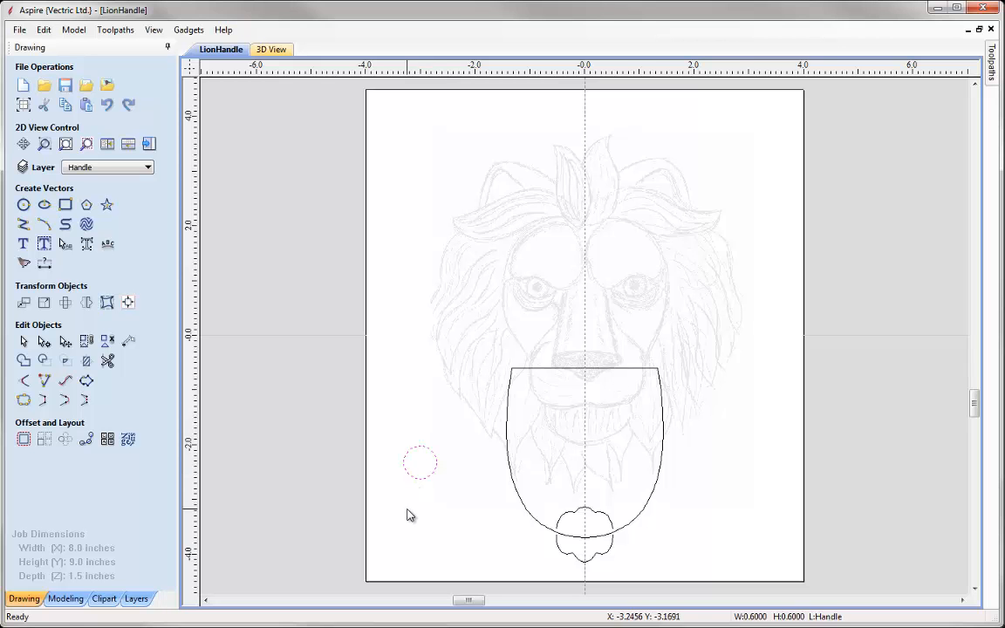
click(43, 341)
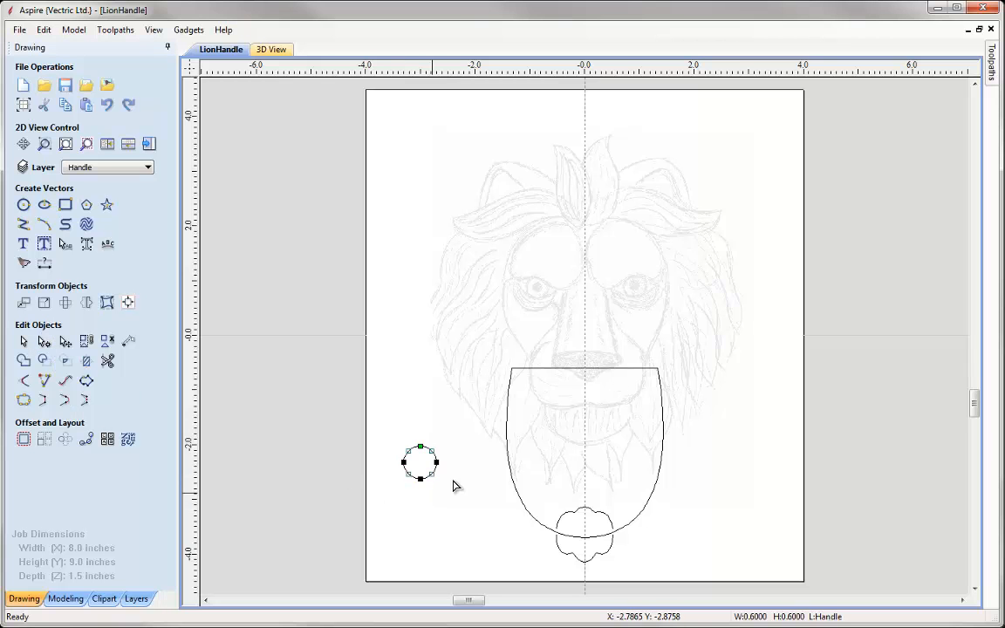
scroll(440, 488, up, 3)
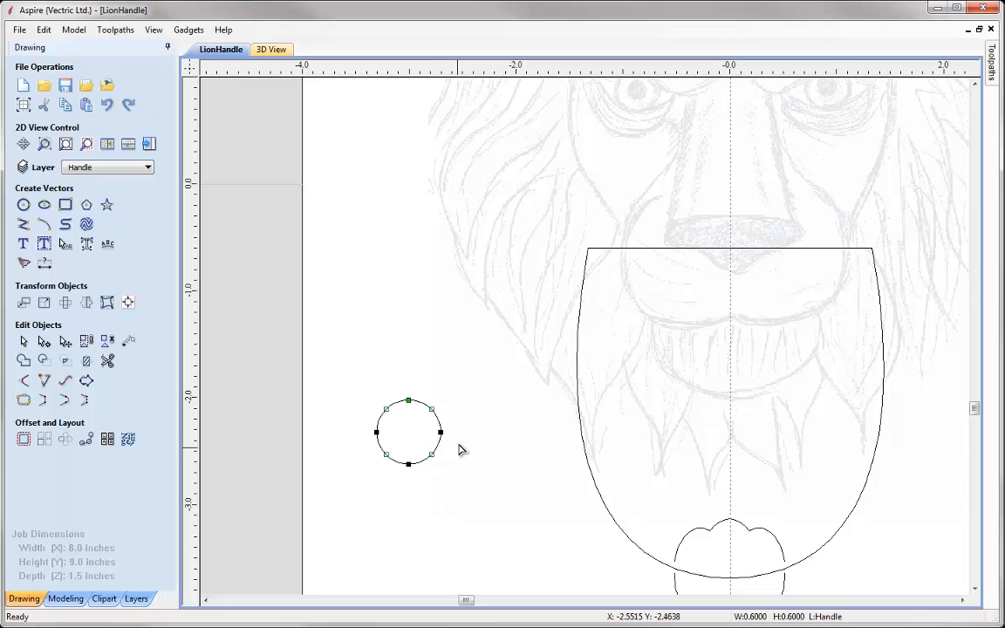
right_click(438, 449)
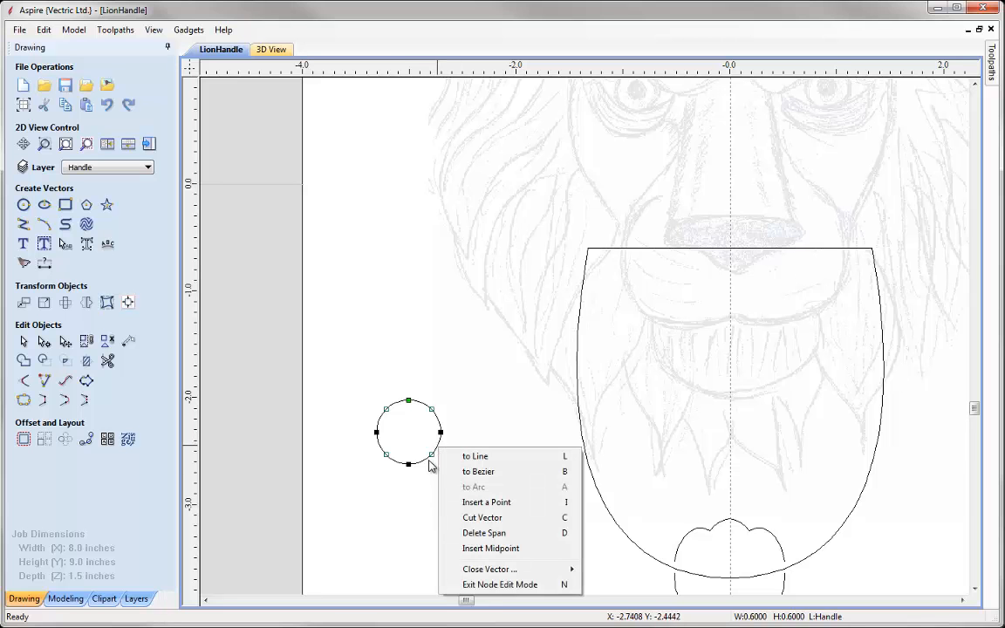
click(499, 533)
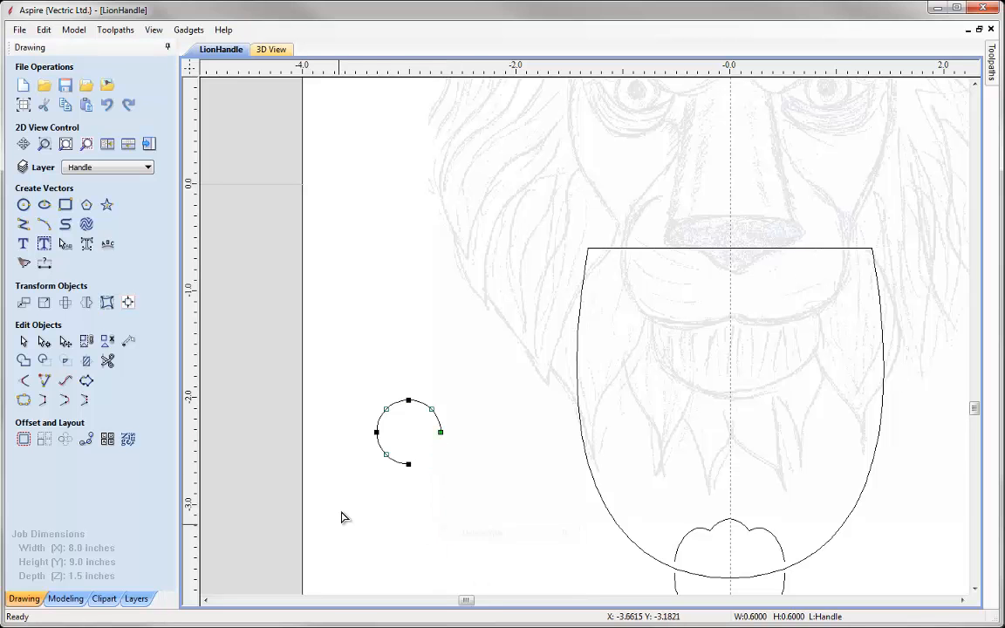
right_click(378, 447)
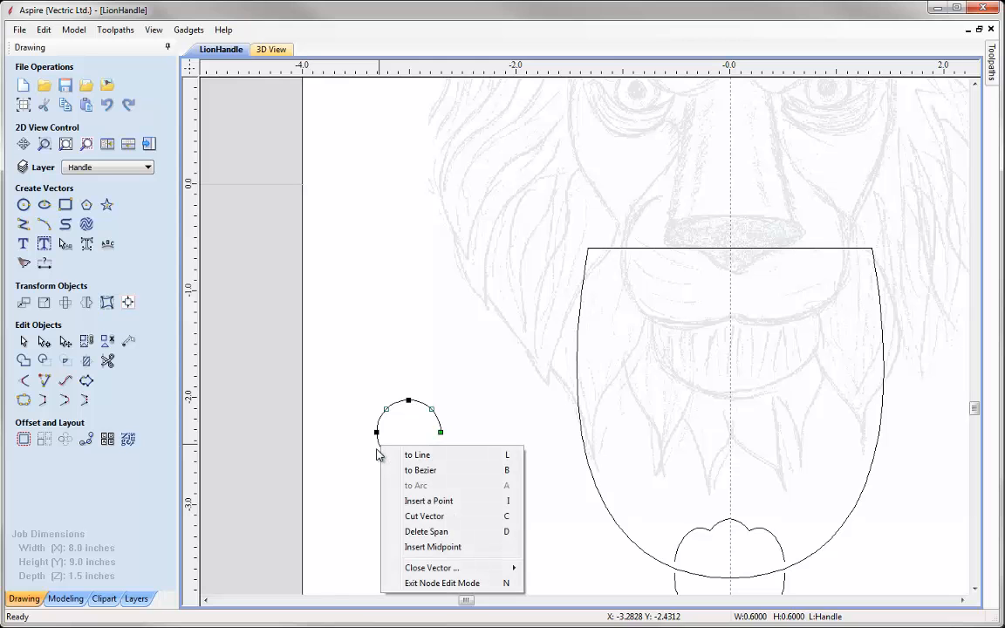
click(454, 532)
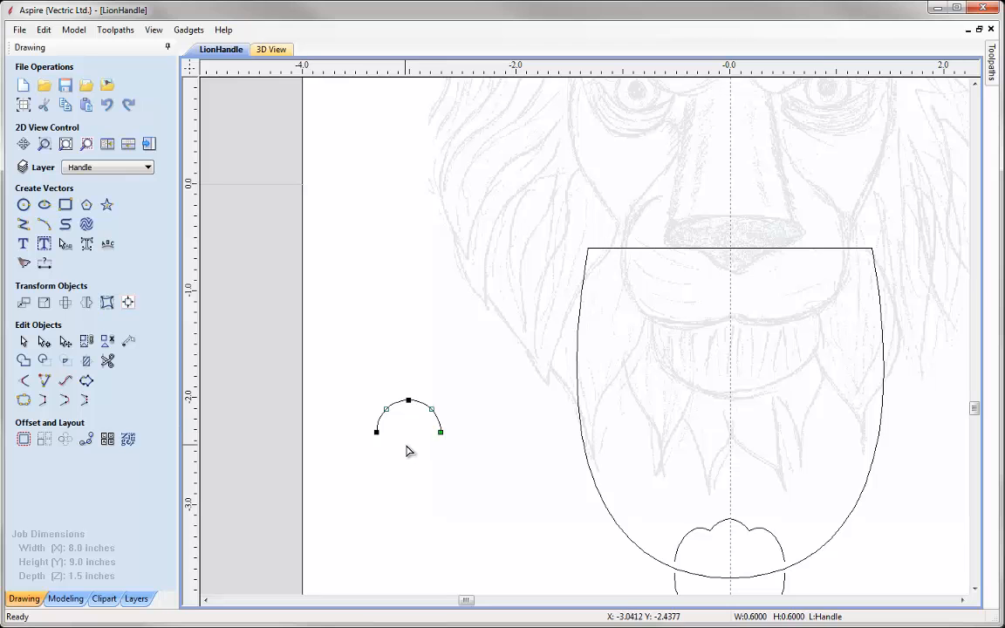
click(355, 459)
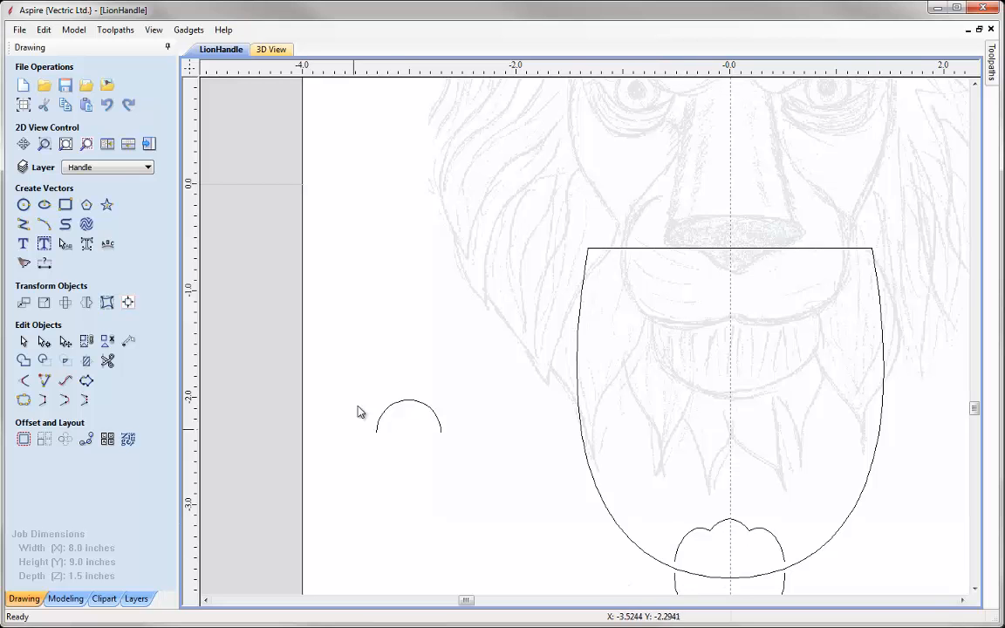
- Show the 2D and 3D views side by side and set the handle outline as the drive rail for Extrude and Weave
click(68, 149)
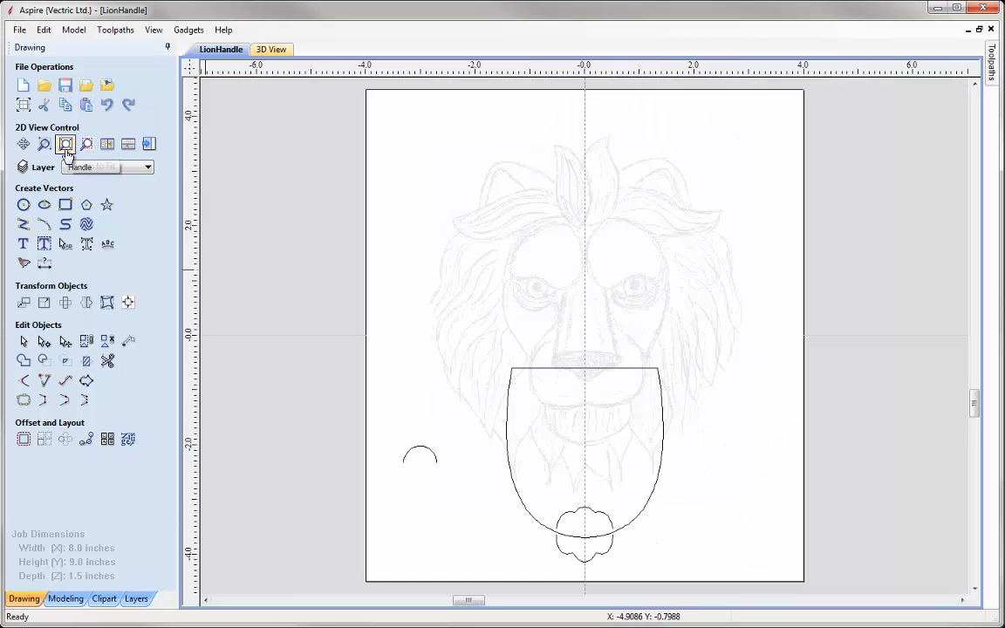
click(107, 145)
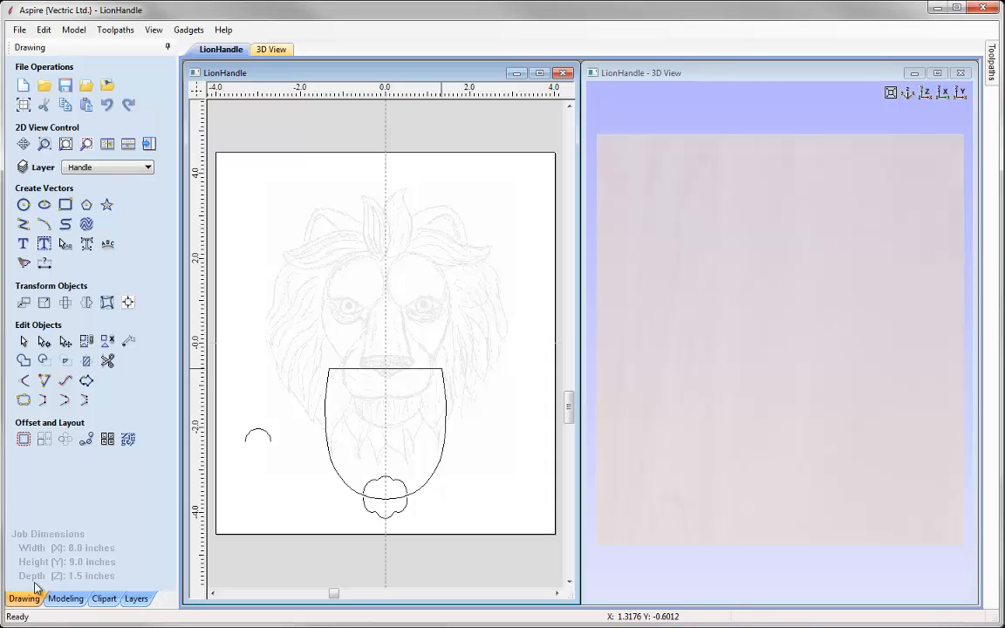
click(65, 599)
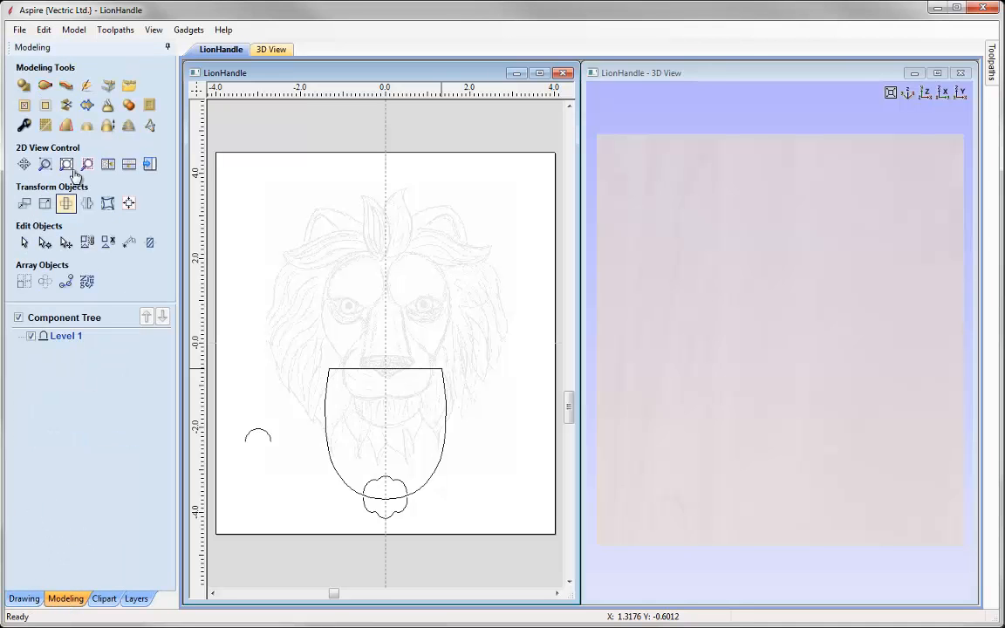
click(67, 86)
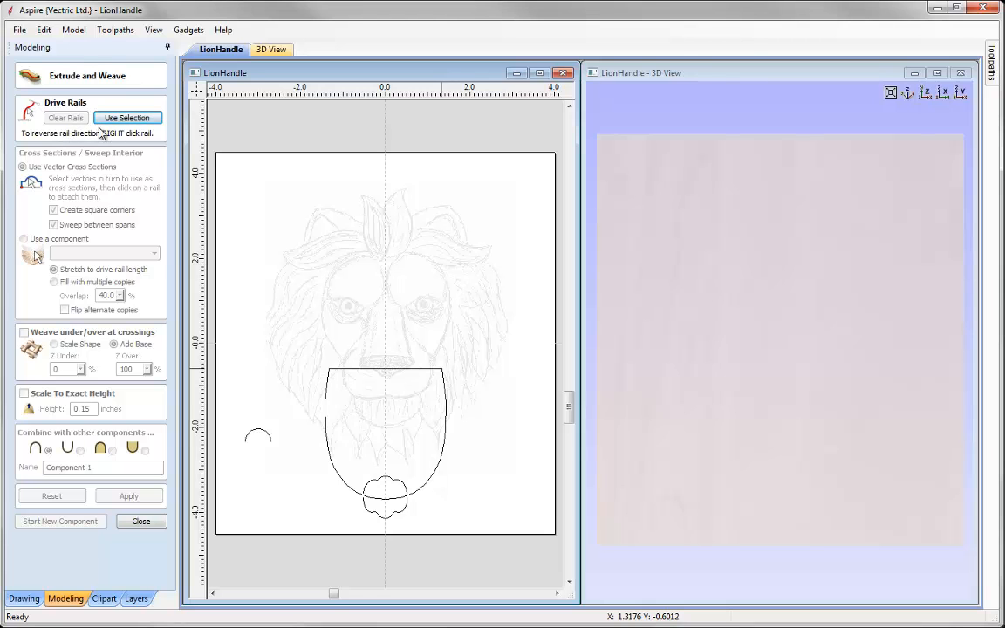
click(365, 375)
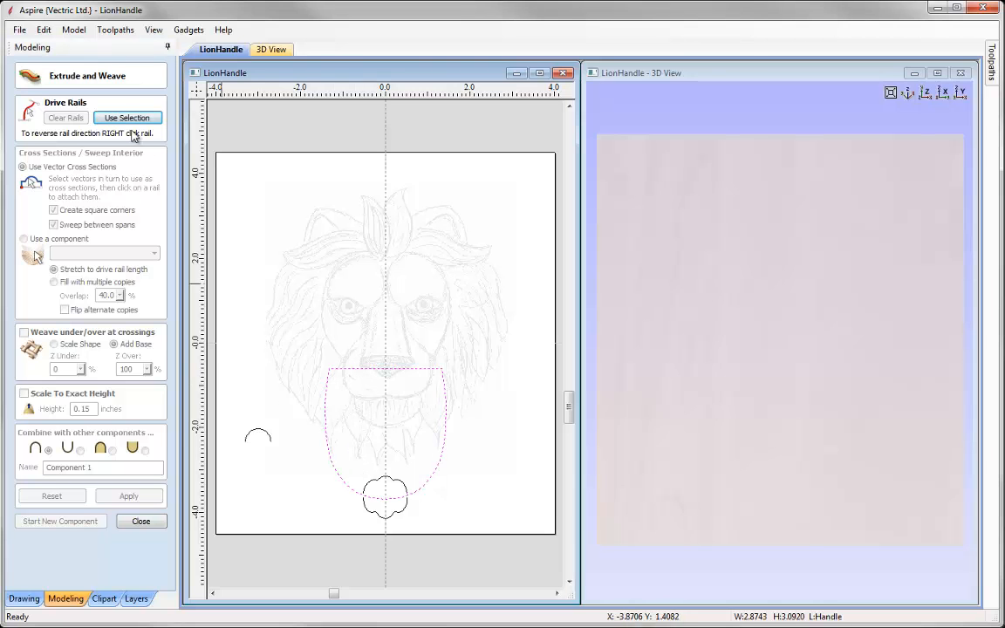
click(128, 119)
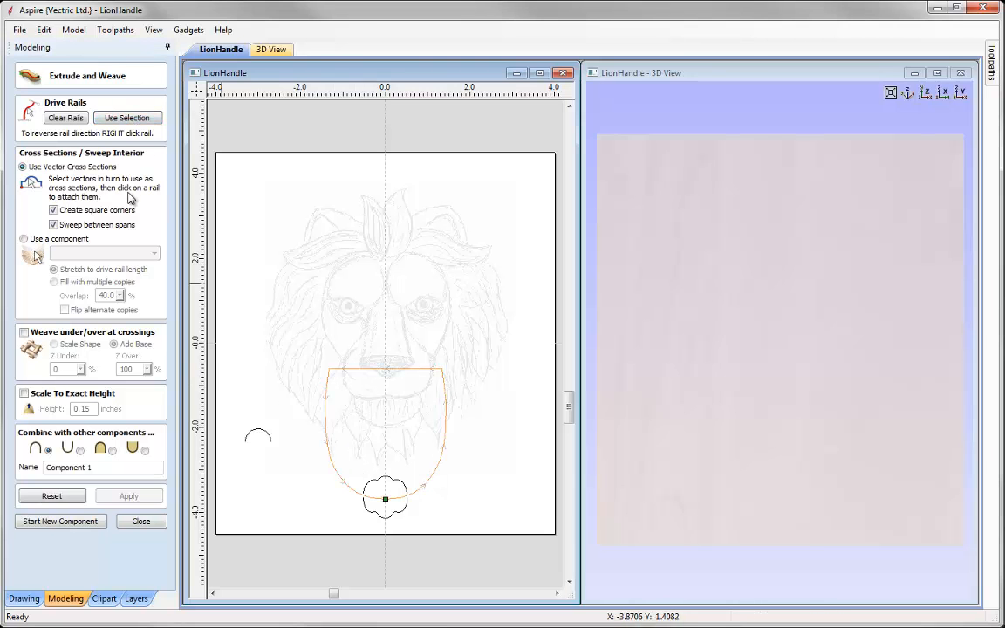
- Attach the semicircle as cross section to the drive rail at its bottom start node and both upper corners
click(385, 500)
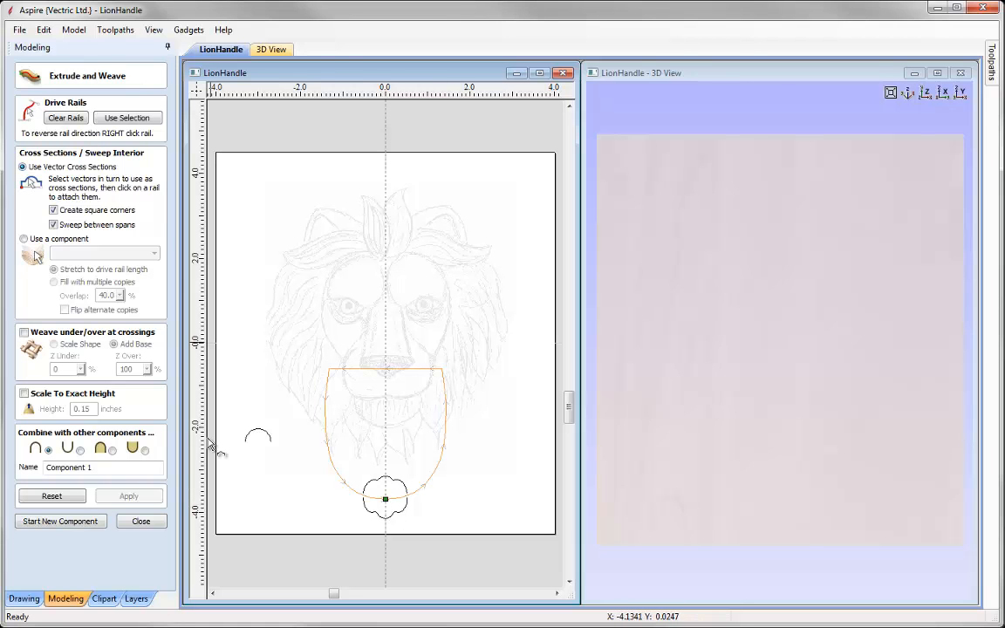
click(272, 443)
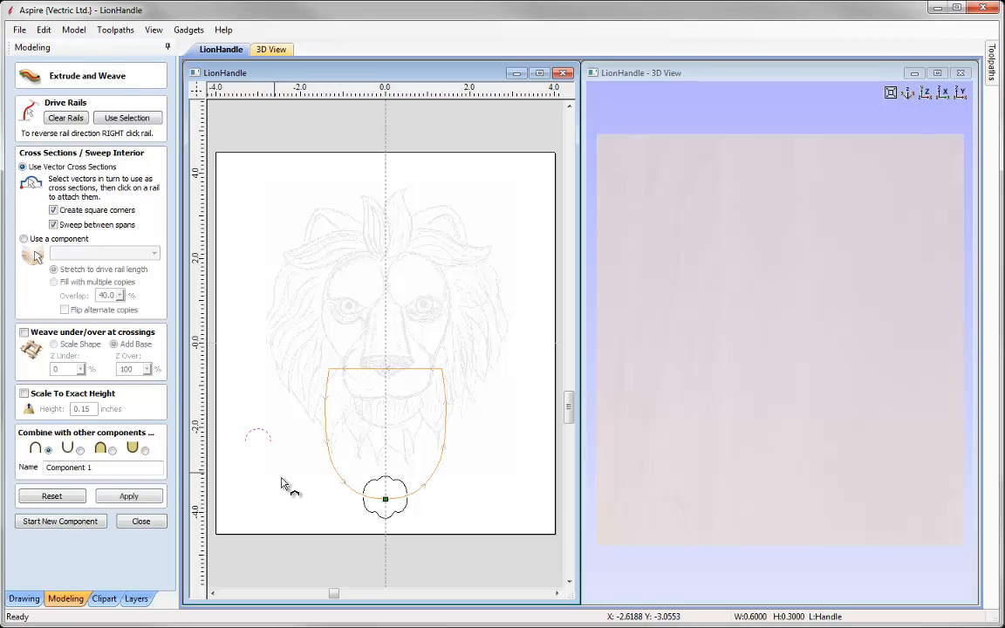
click(386, 503)
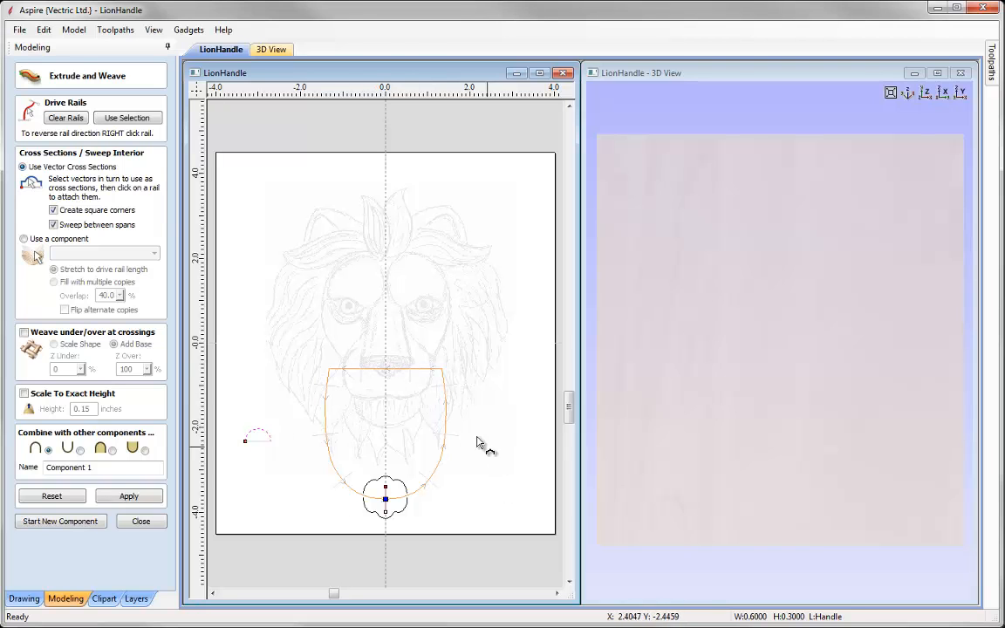
click(444, 374)
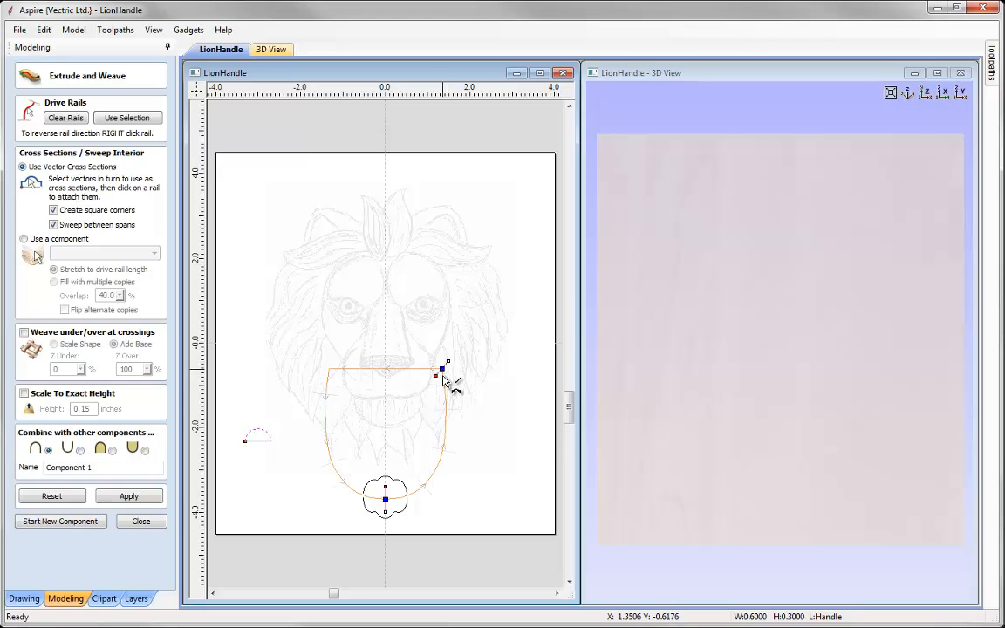
click(331, 375)
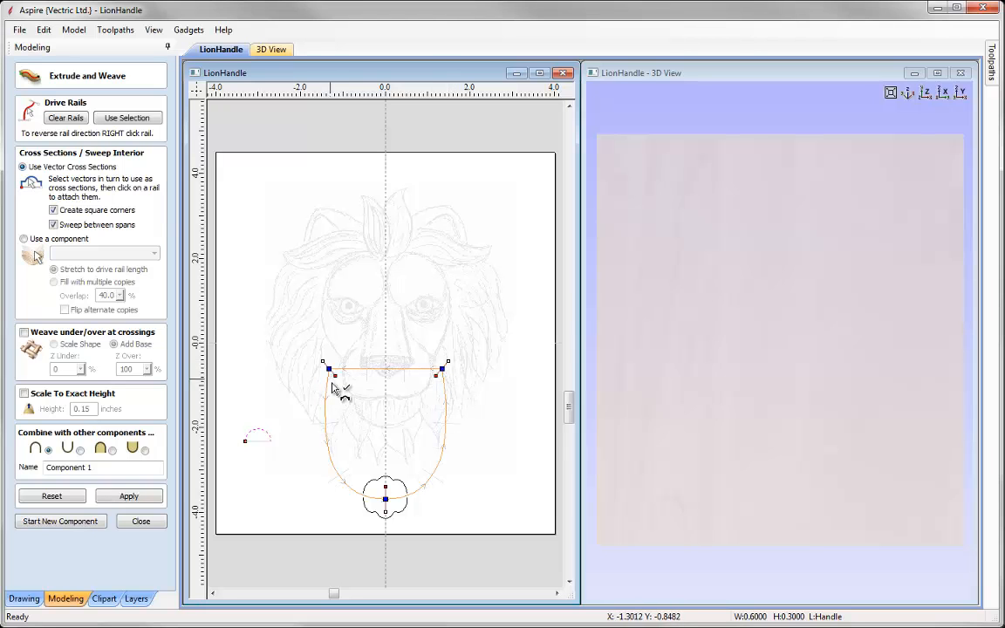
- Name the extruded component Handle and apply the Extrude and Weave
drag(105, 468, 44, 469)
text(Handle)
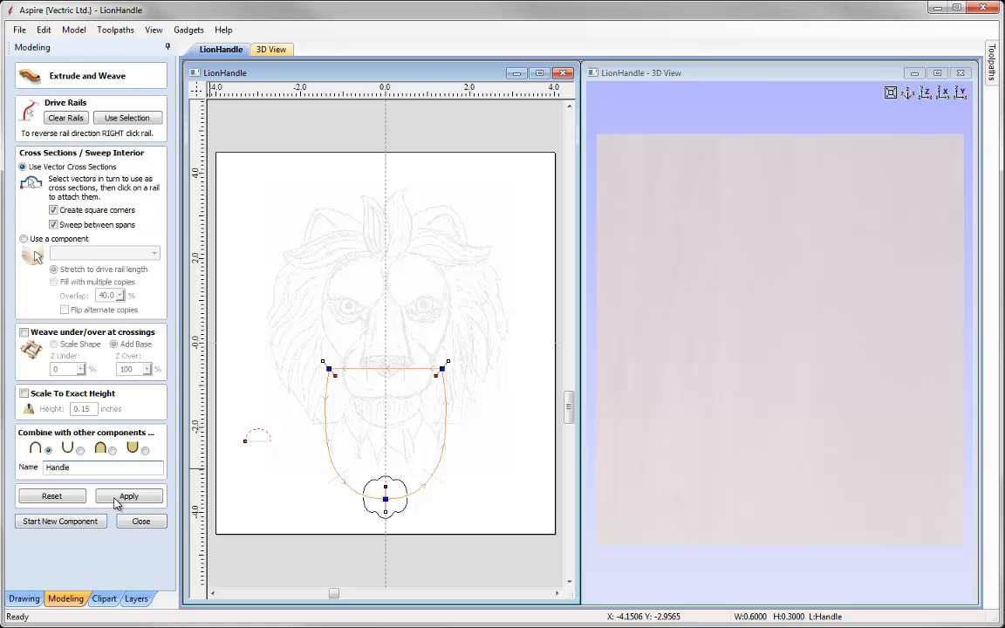
click(115, 498)
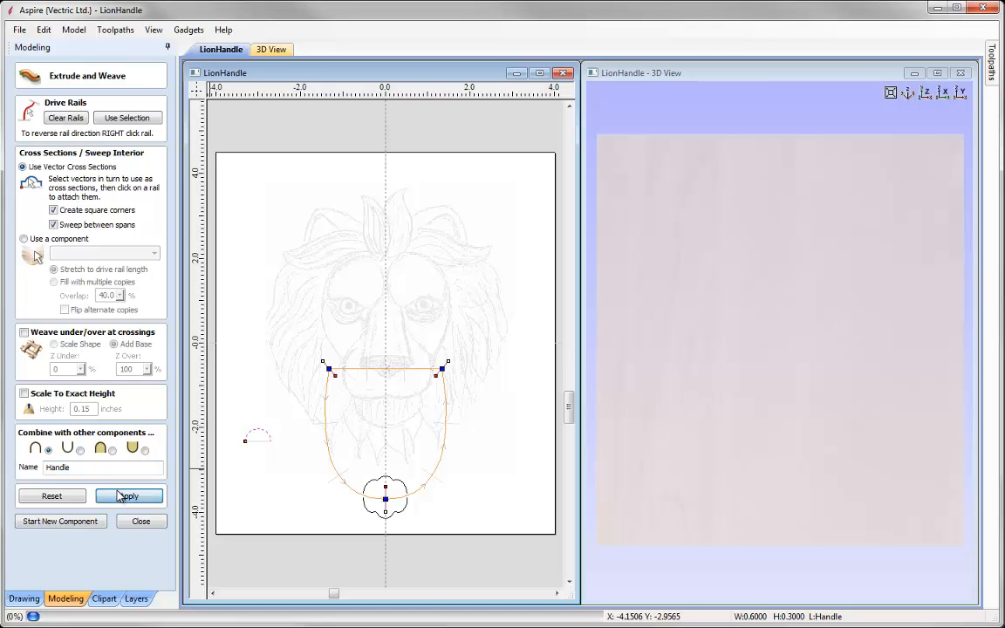
- Inspect the extruded handle, close Extrude and Weave, and view the model straight down the Z axis
mouse_move(823, 412)
mouse_down()
mouse_move(729, 408)
mouse_move(828, 371)
mouse_move(834, 358)
mouse_move(829, 388)
mouse_move(811, 406)
mouse_up()
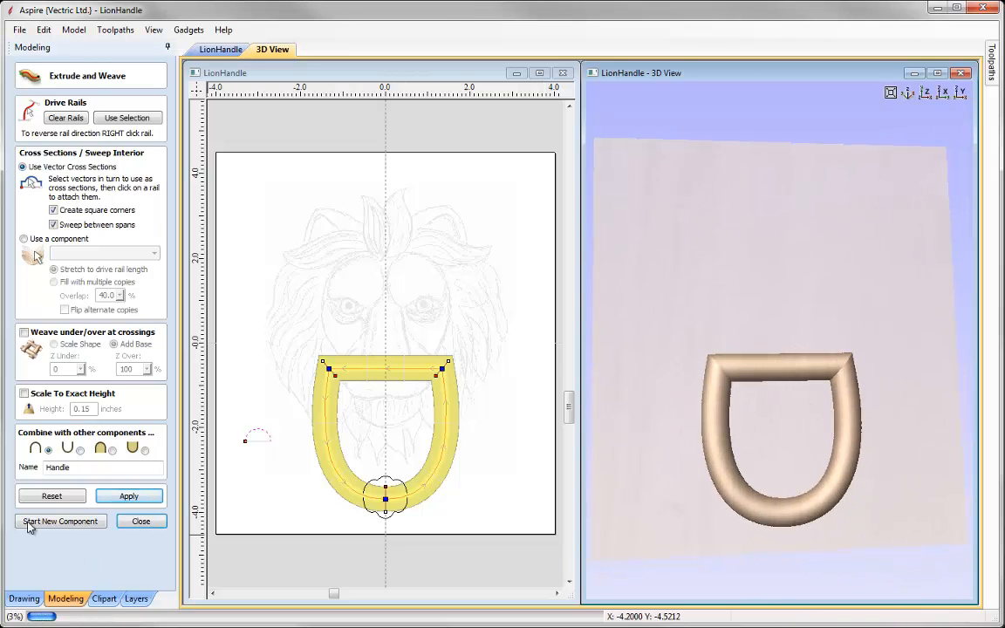
click(141, 521)
click(925, 93)
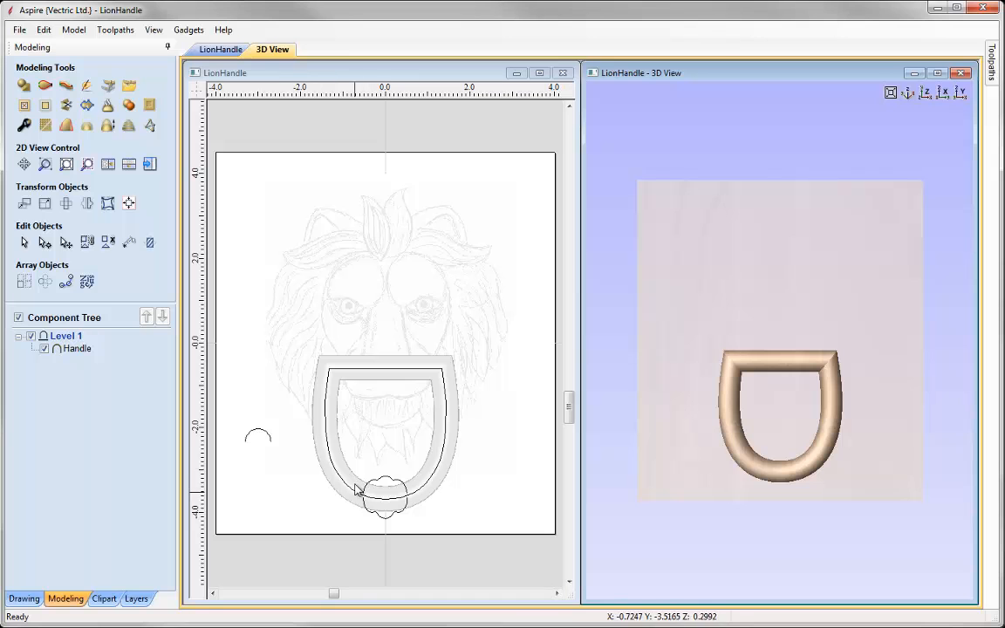
- Set the upper and lower scalloped pendant curves at the handle's base as the drive rails for a Two Rail Sweep
click(45, 87)
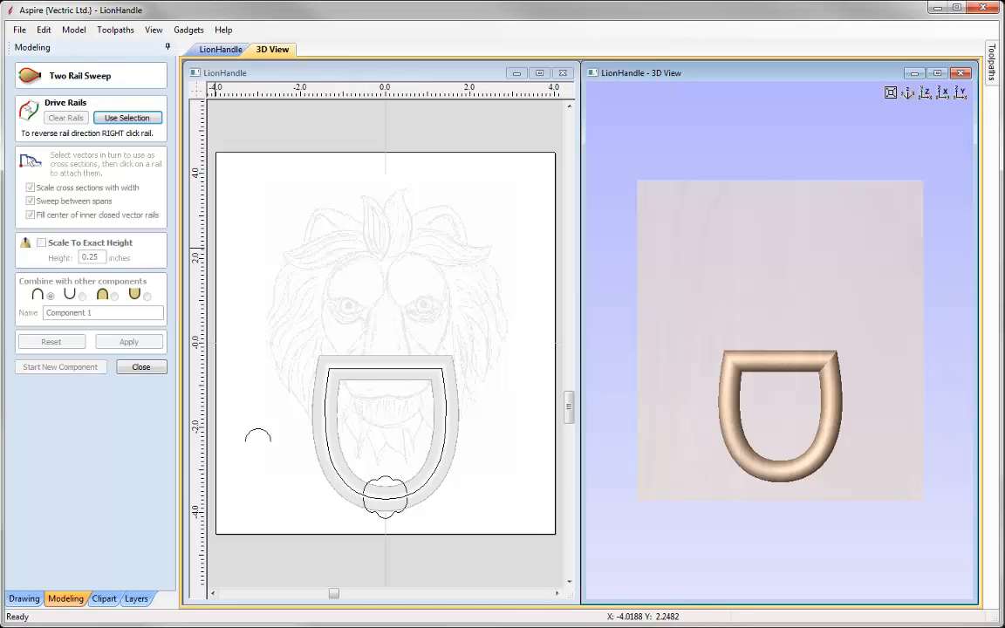
click(395, 479)
click(397, 485)
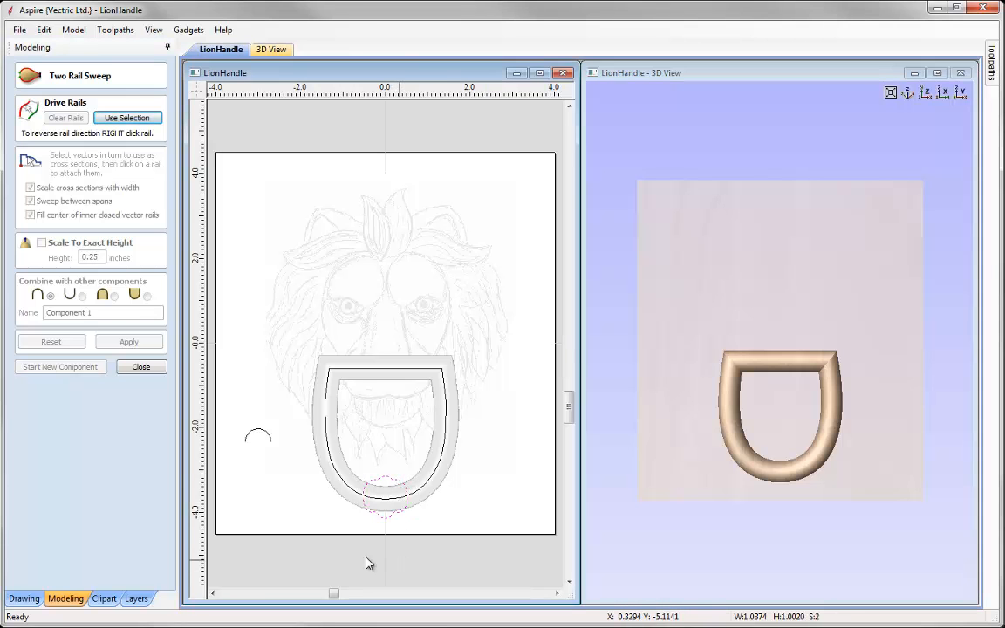
click(128, 118)
click(406, 493)
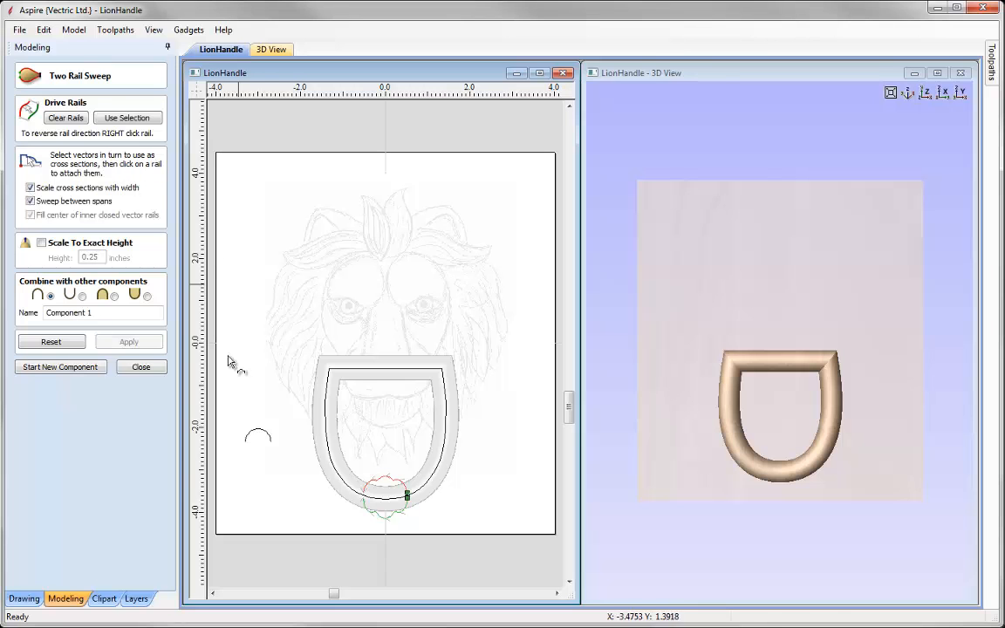
- Sweep the semicircle as the cross section between the pendant rails and inspect the resulting shape in 3D
click(271, 447)
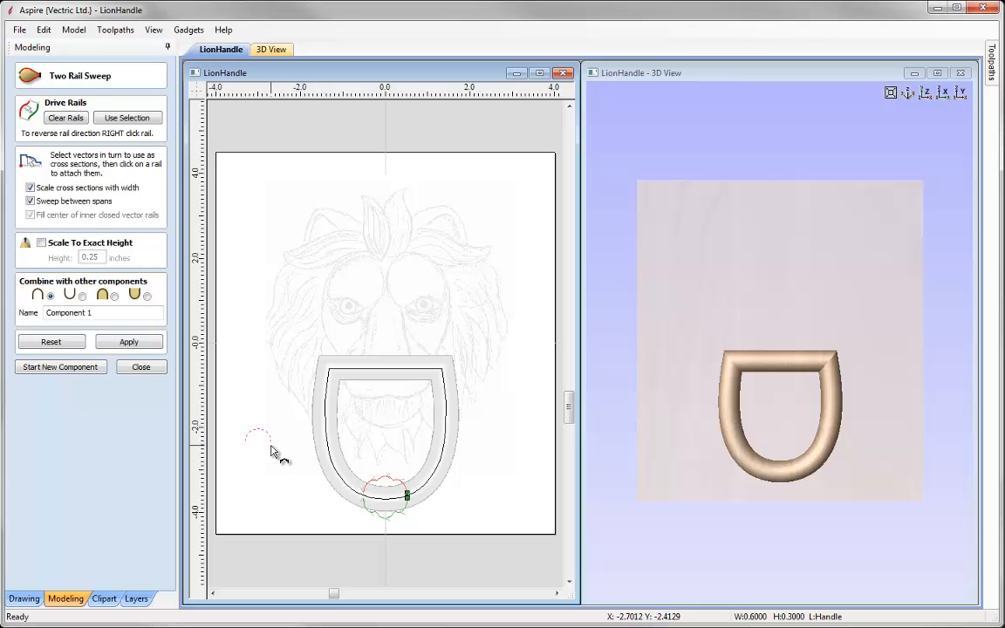
click(131, 342)
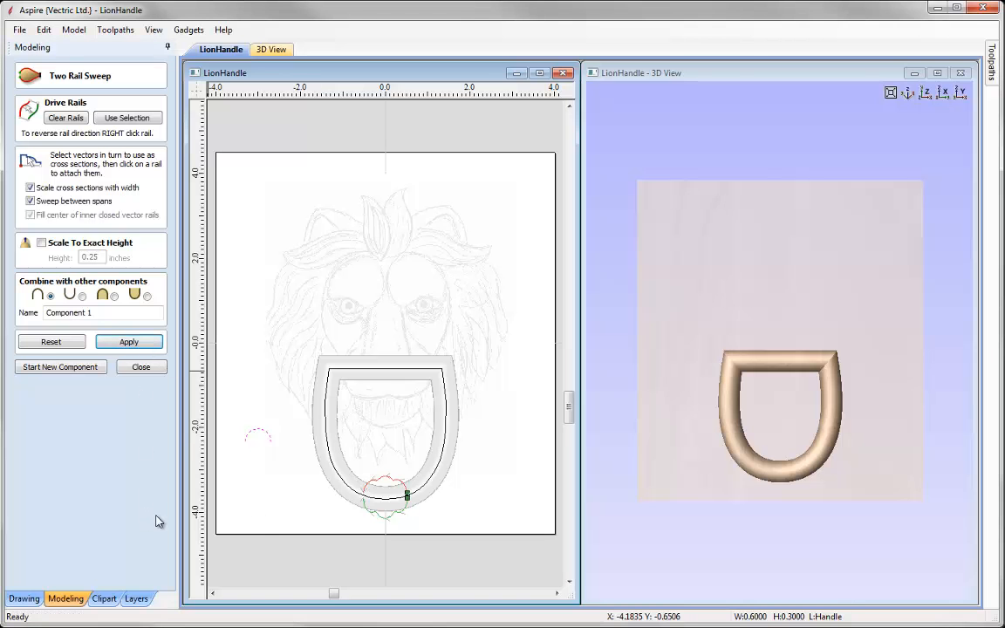
scroll(859, 386, up, 8)
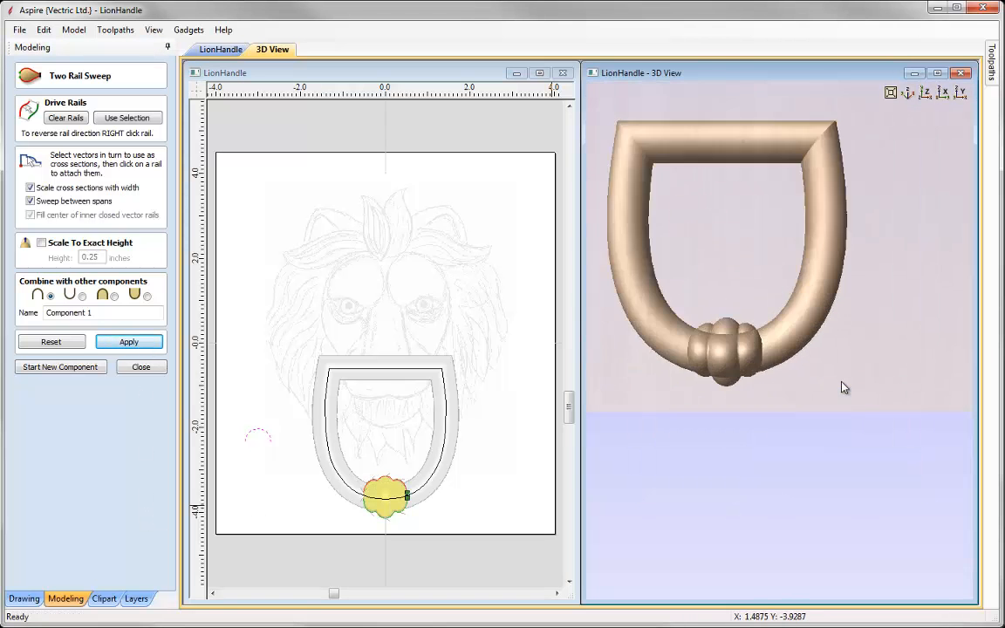
drag(898, 429, 610, 362)
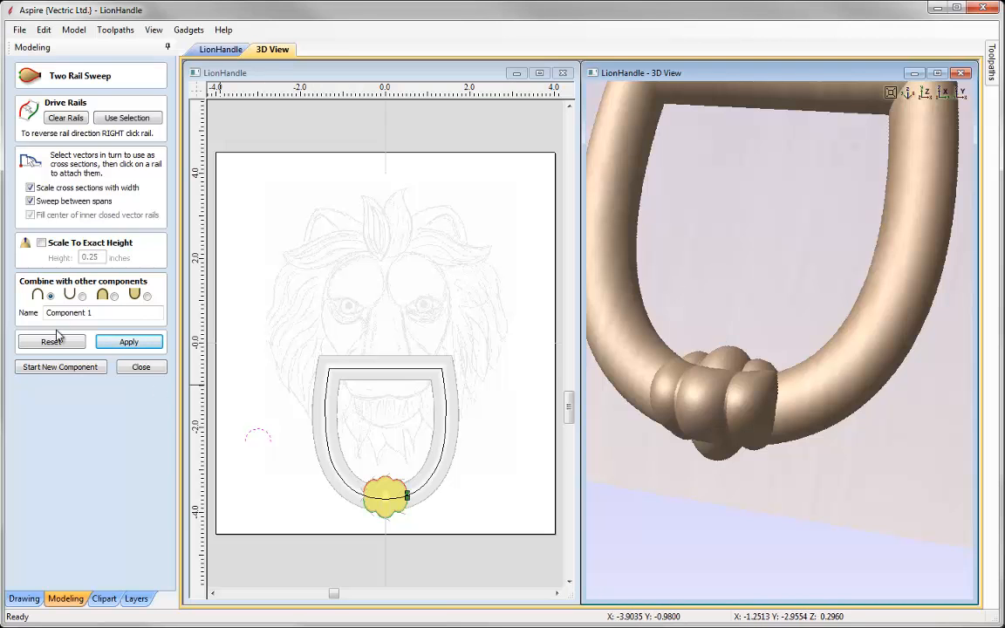
- Merge the pendant with the handle, name the component Pendant, and apply and close the Two Rail Sweep
click(111, 297)
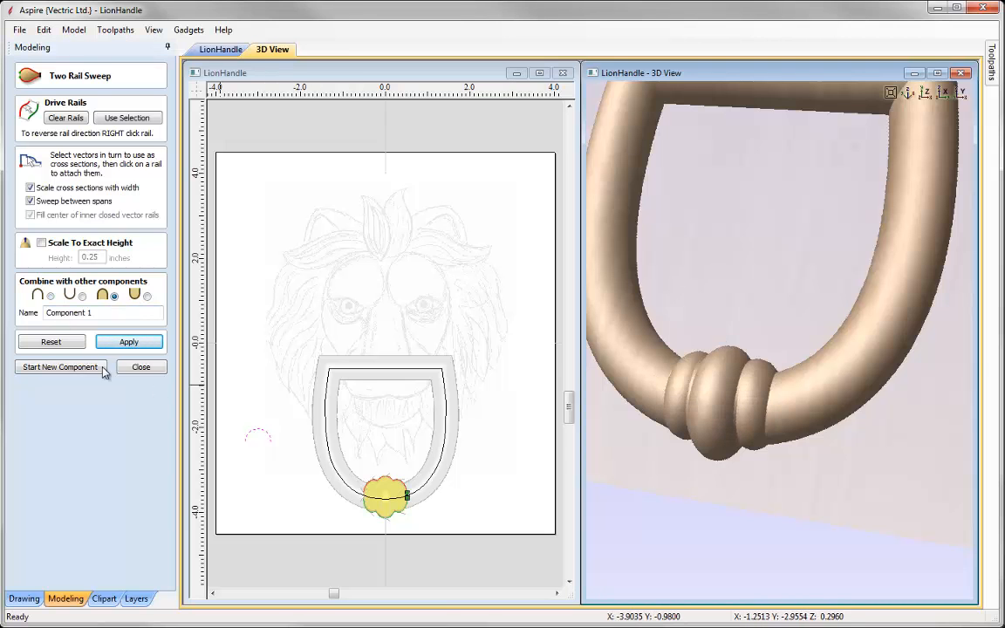
drag(694, 382, 663, 288)
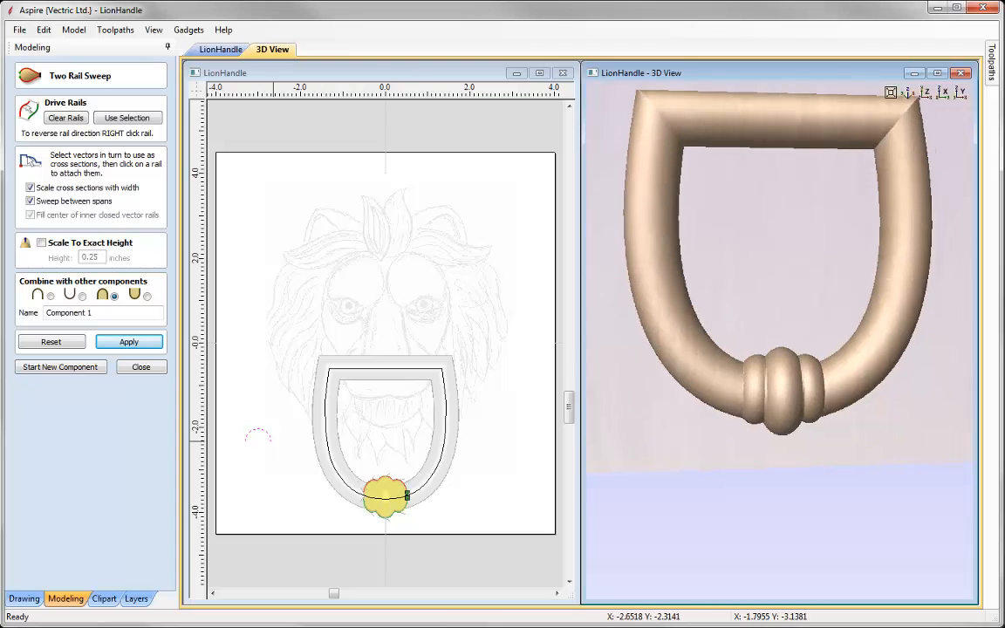
click(103, 311)
text(Pen)
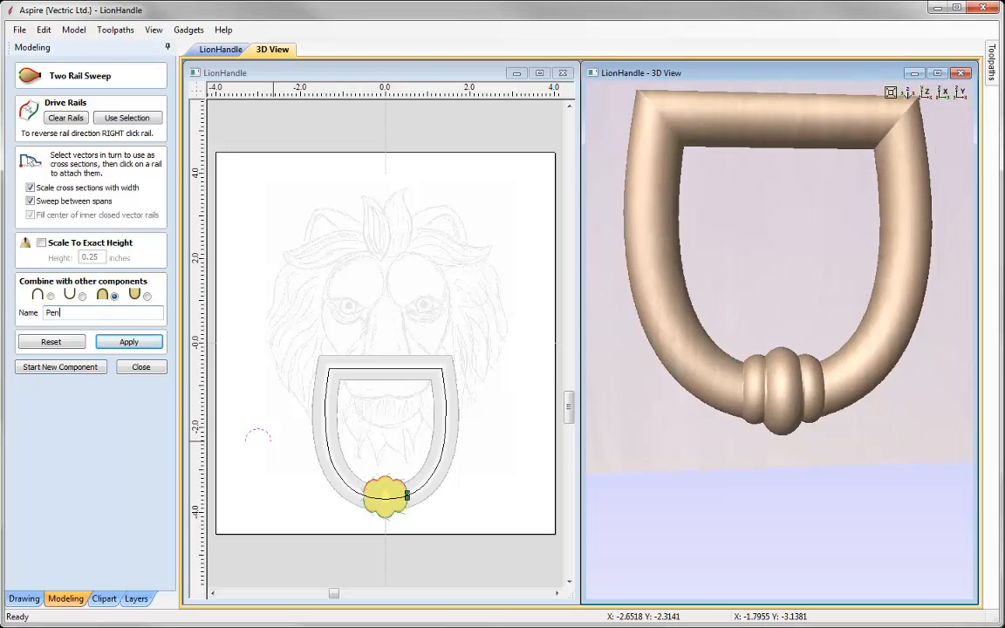
click(128, 341)
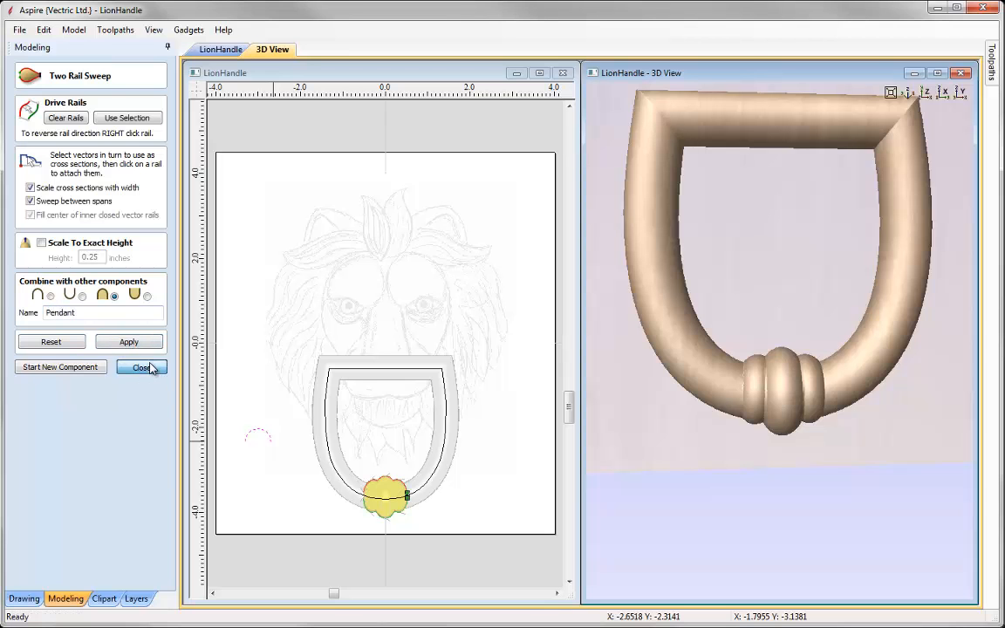
click(141, 367)
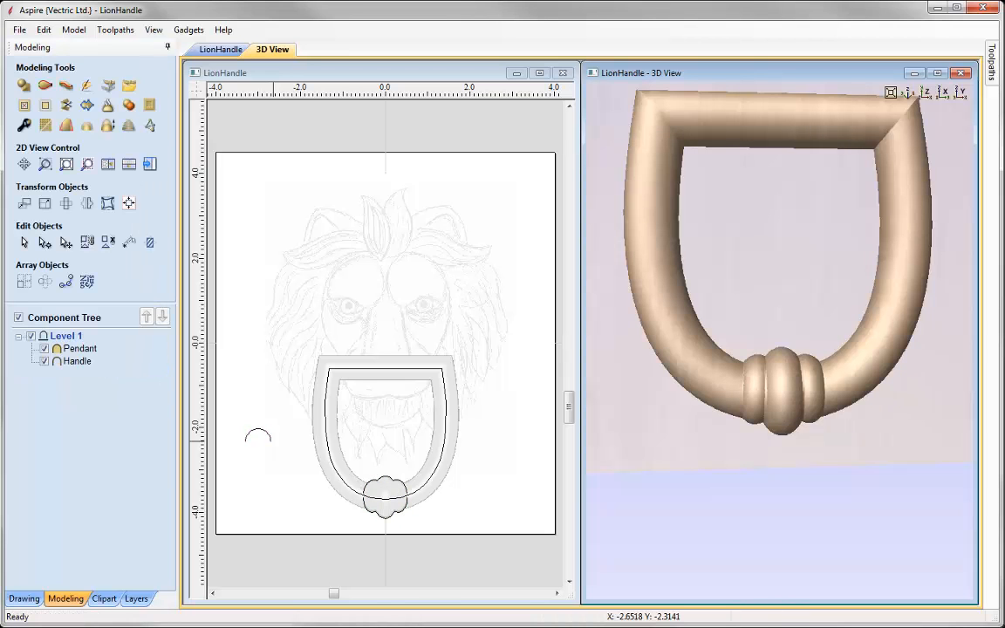
click(925, 93)
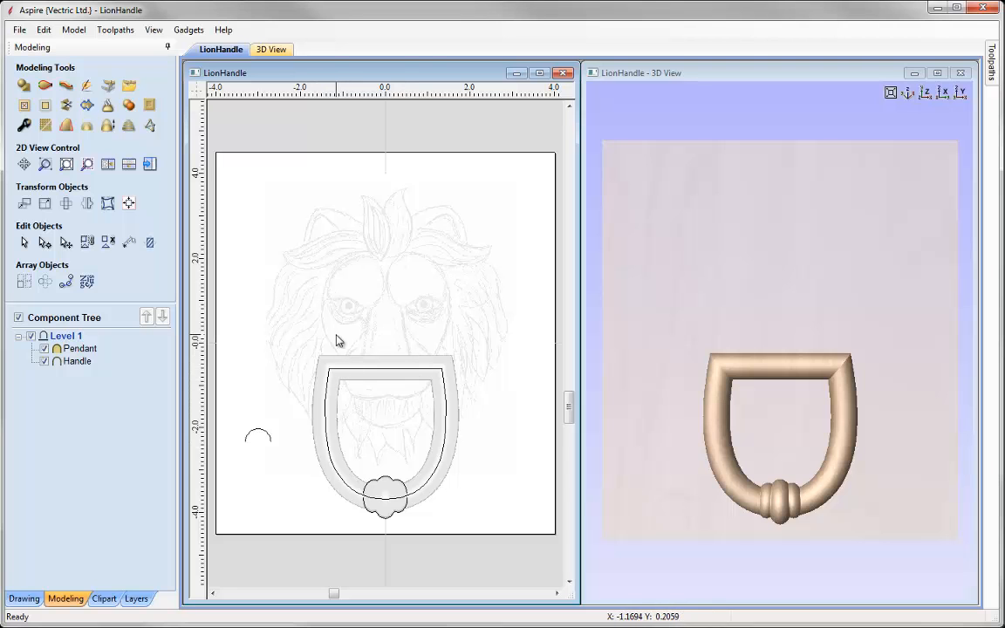
- Make the Base Shapes layer visible and compare its lion face vectors with the handle in 2D and 3D
click(136, 599)
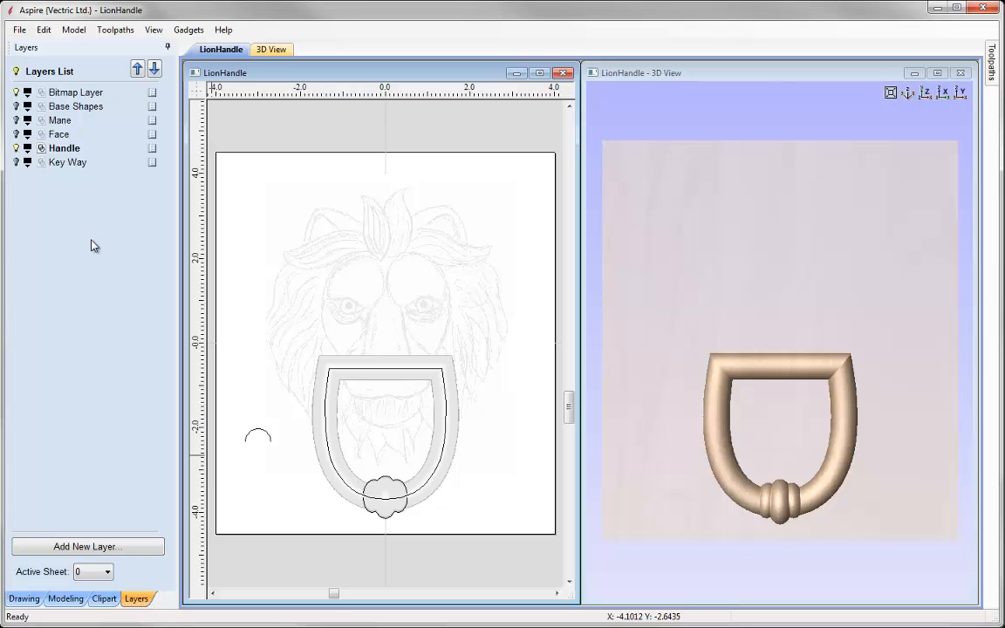
click(16, 106)
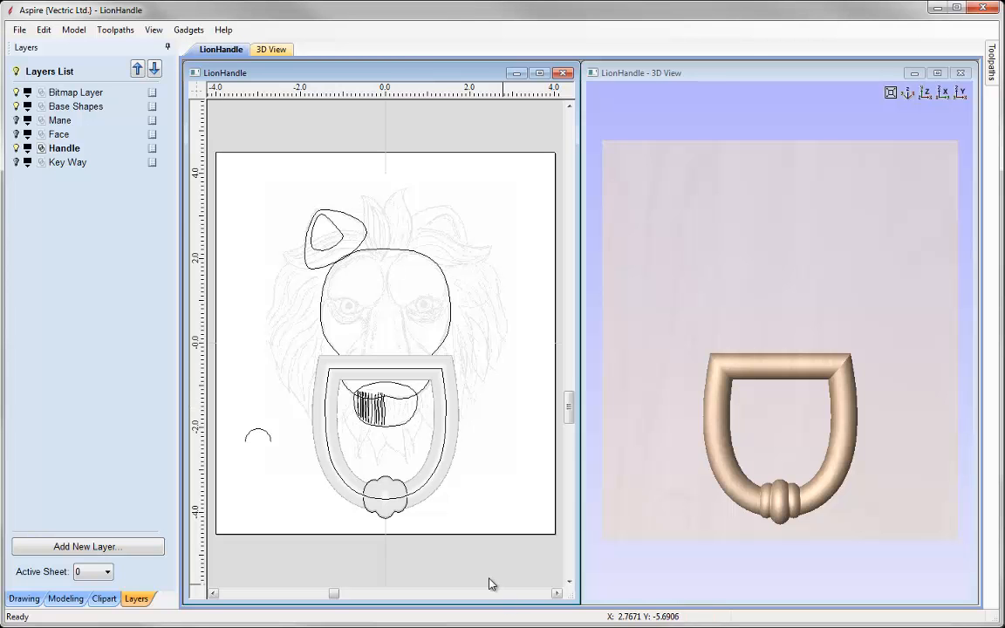
scroll(357, 366, up, 2)
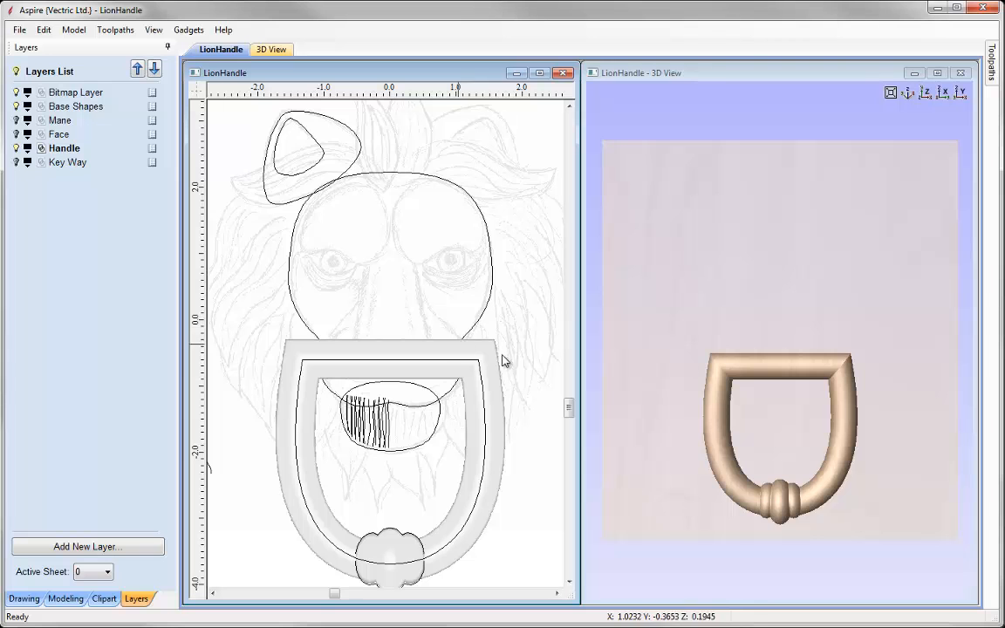
drag(705, 389, 715, 367)
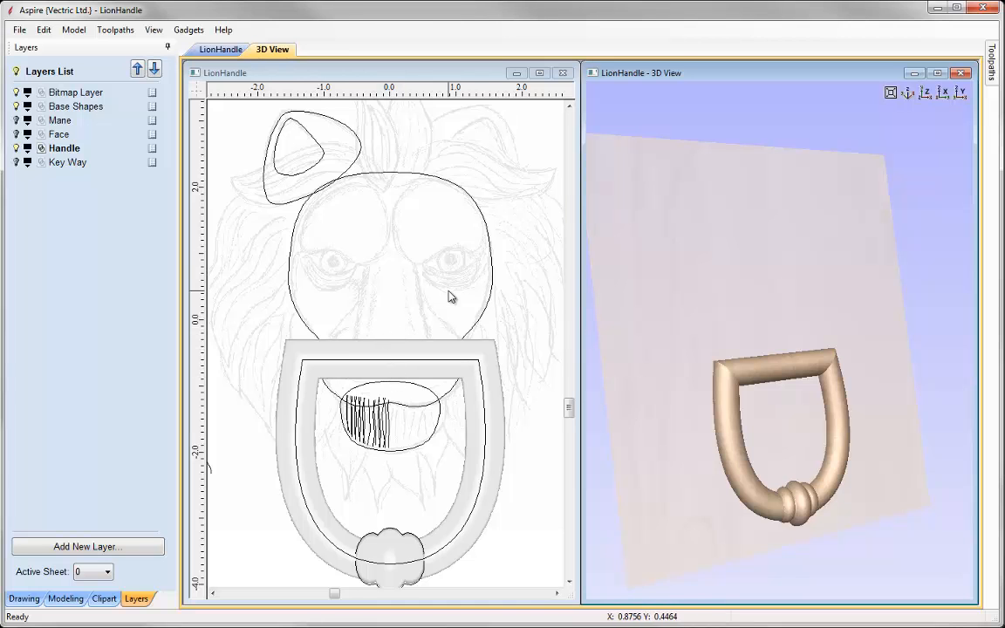
- Return to the drawing tools and maximize the 2D view, fitted to the whole job
click(23, 598)
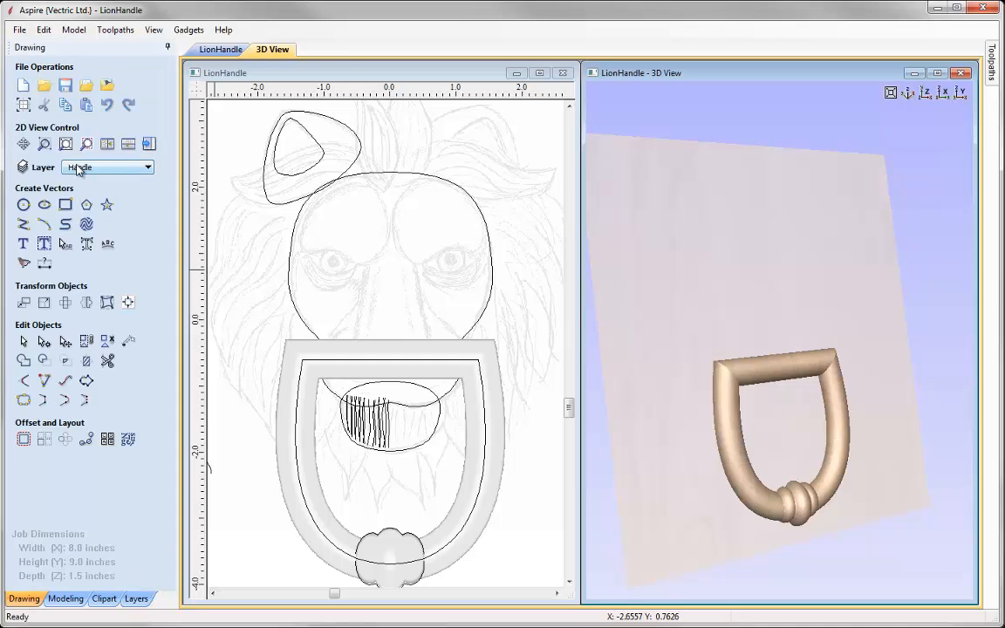
click(66, 144)
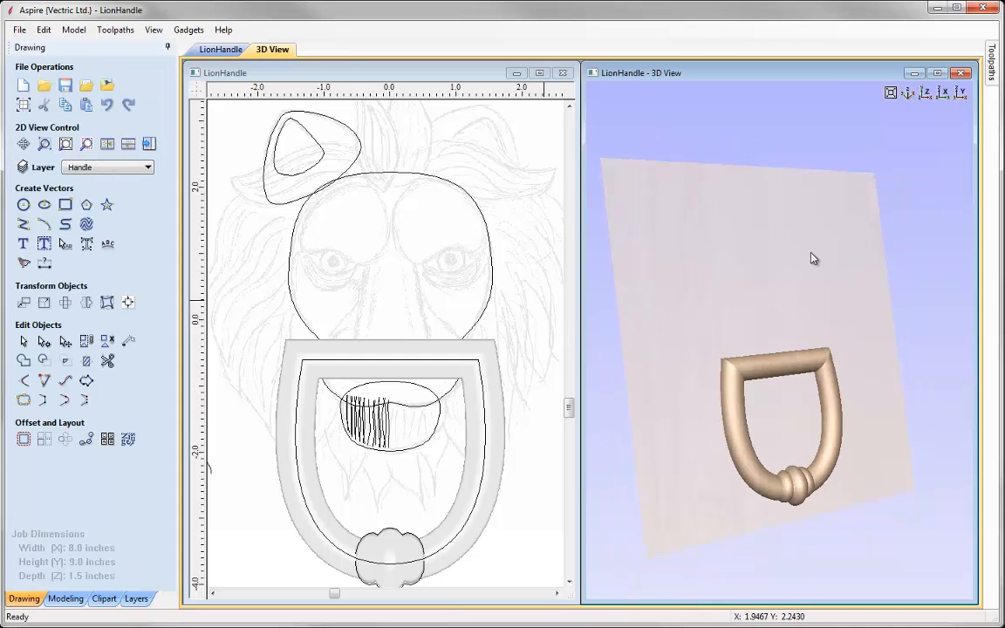
click(422, 174)
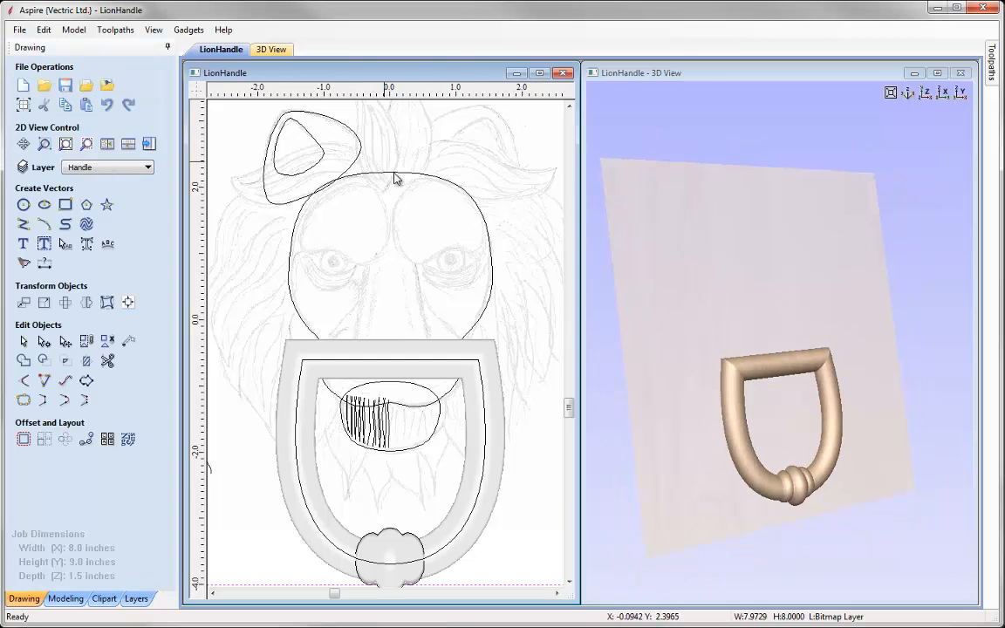
click(66, 144)
click(365, 136)
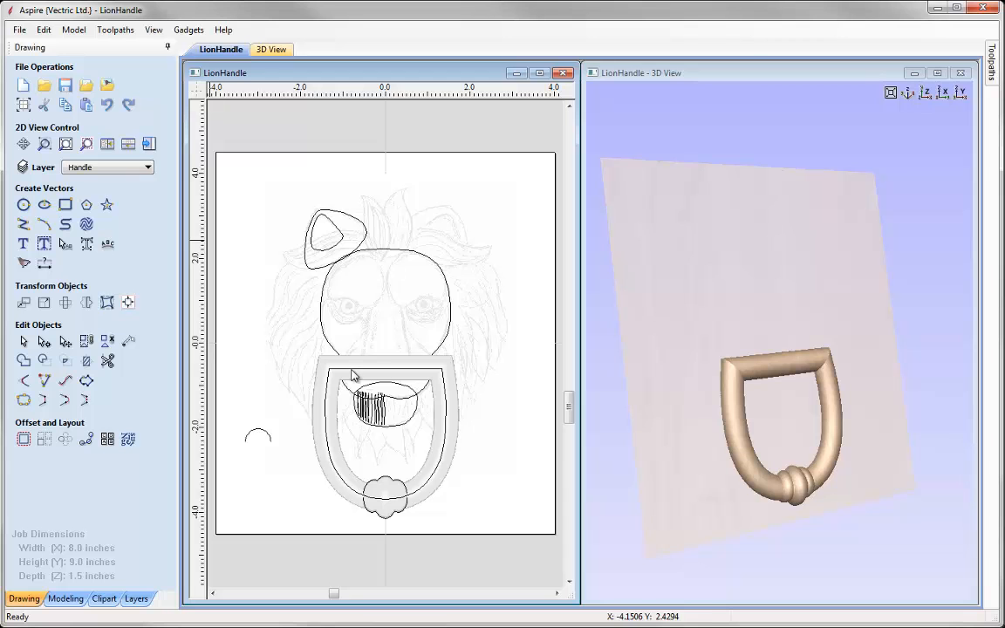
click(537, 74)
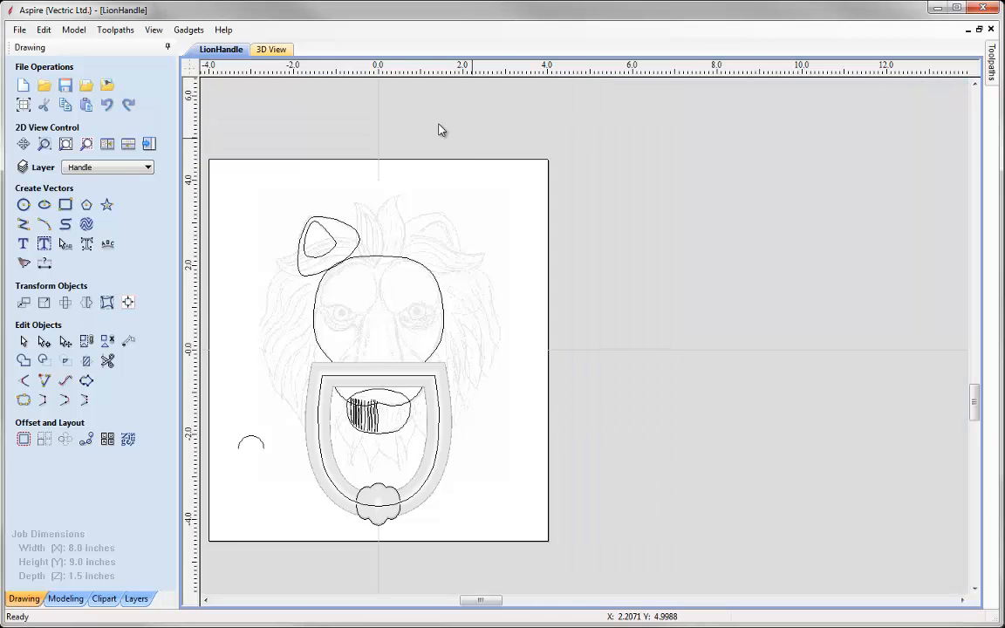
click(66, 145)
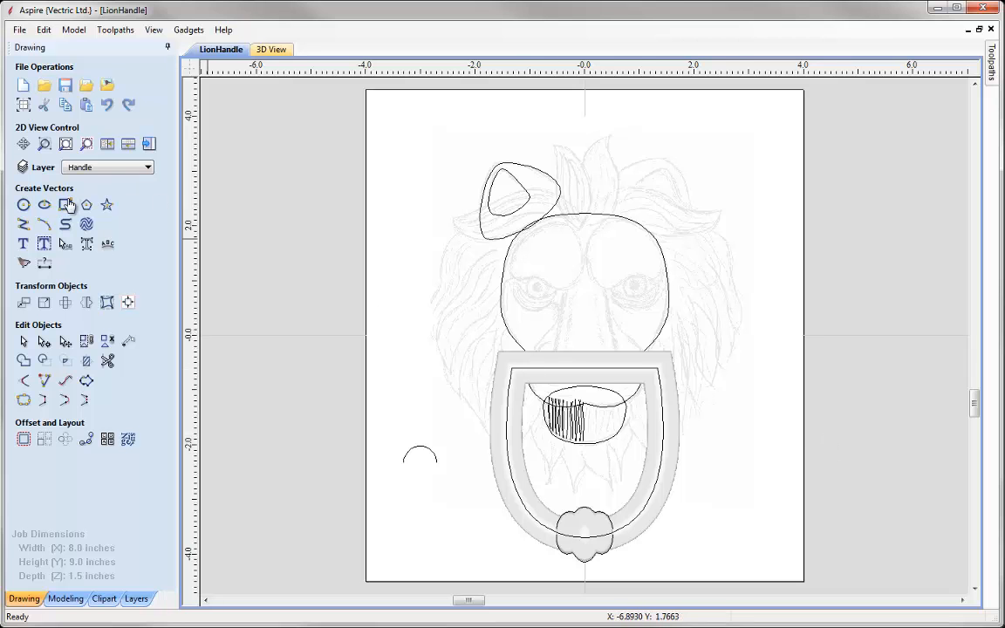
- Draw a square-cornered rectangle near the middle of the handle's top bar and set it to 0.25 inches wide by 0.6 inches high
click(66, 204)
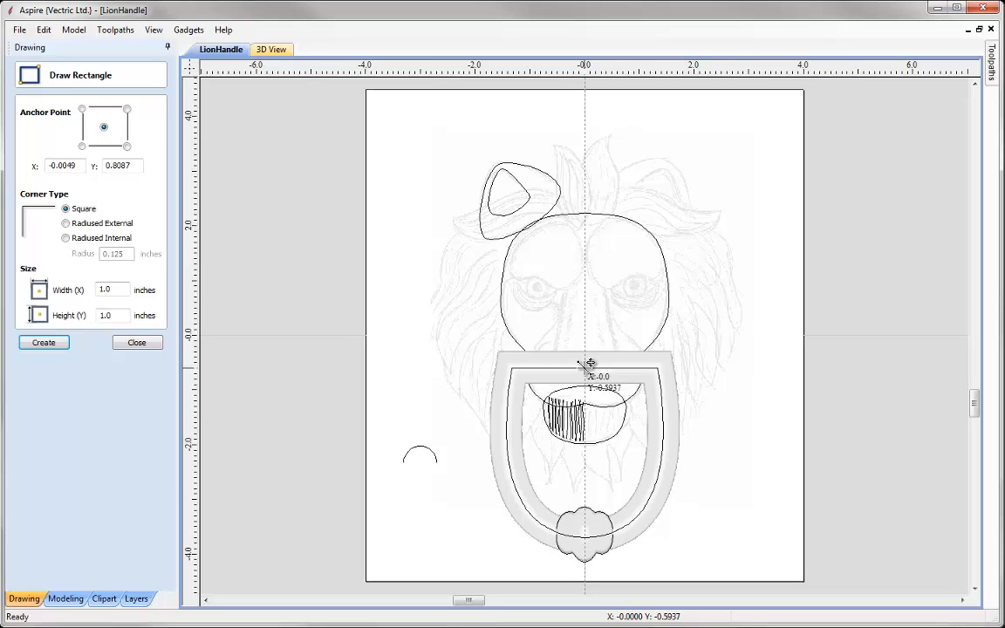
drag(585, 363, 605, 384)
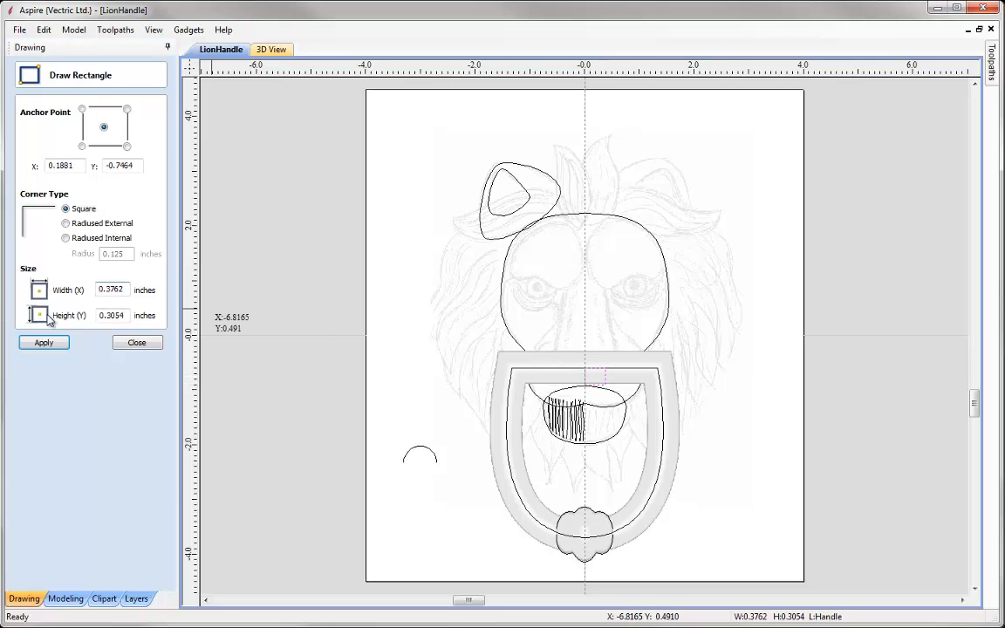
drag(107, 289, 132, 296)
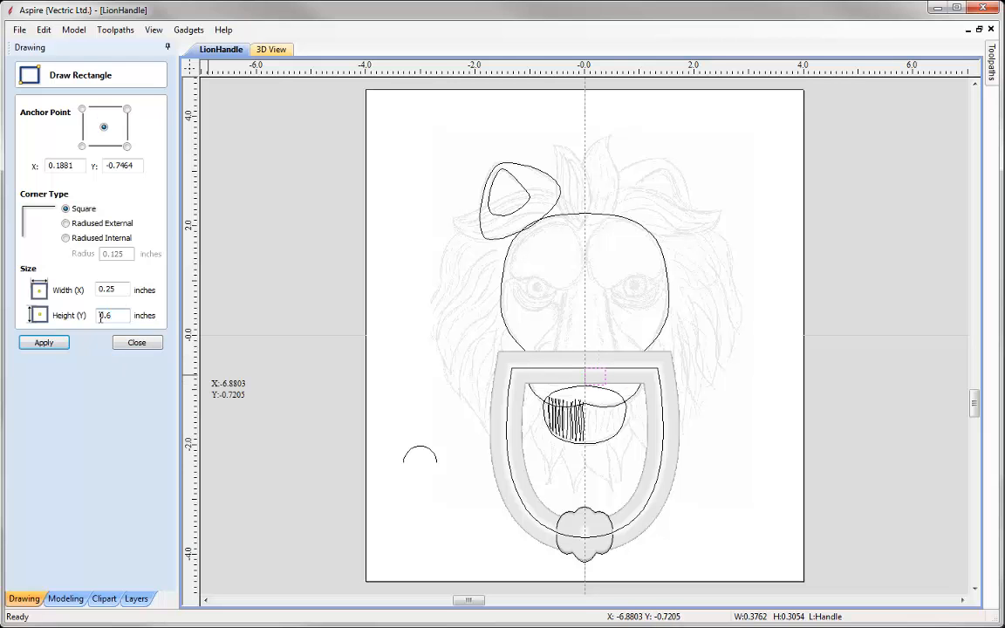
click(63, 342)
click(134, 343)
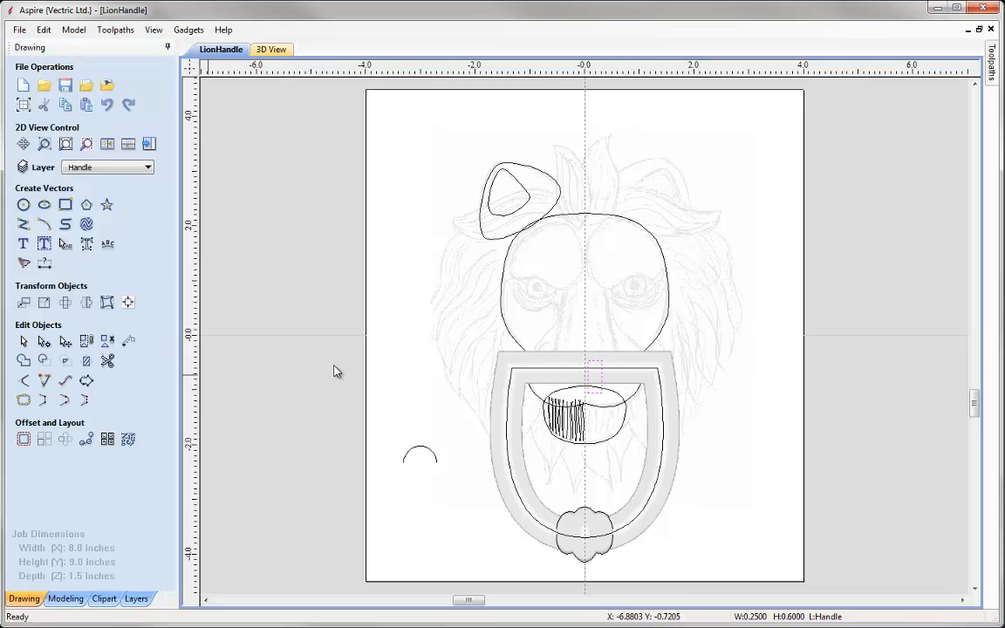
- Move the 0.25 by 0.6 inch rectangle so it is centered on the vertical guide line across the handle's top bar
click(602, 382)
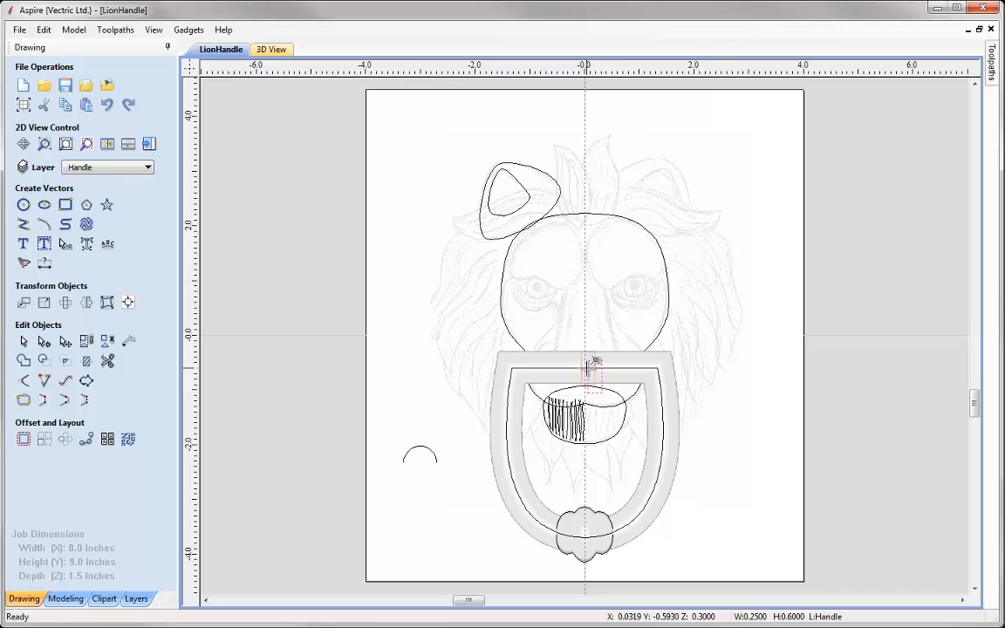
scroll(580, 356, up, 5)
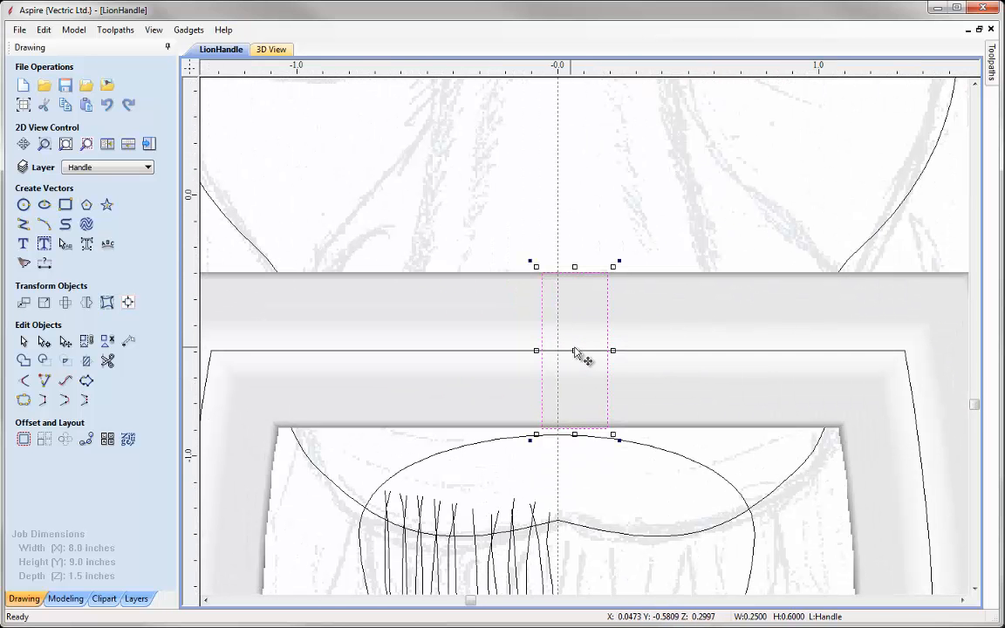
mouse_move(576, 350)
mouse_down()
mouse_move(561, 348)
mouse_move(567, 365)
mouse_up()
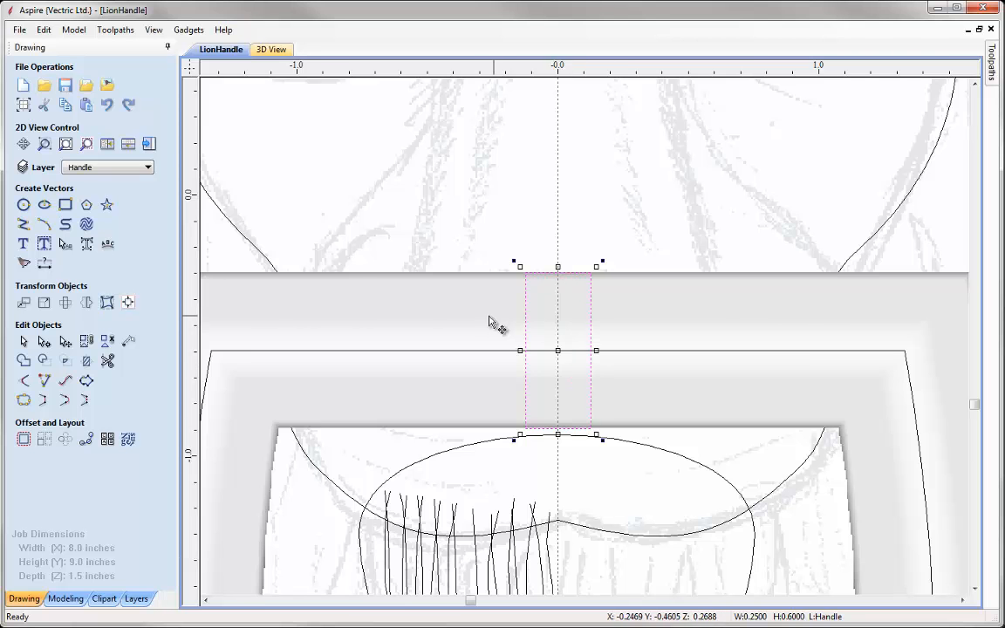
- Convert the upper and lower edges of the 0.25 by 0.6 inch rectangle to arcs in node editing
scroll(489, 323, down, 1)
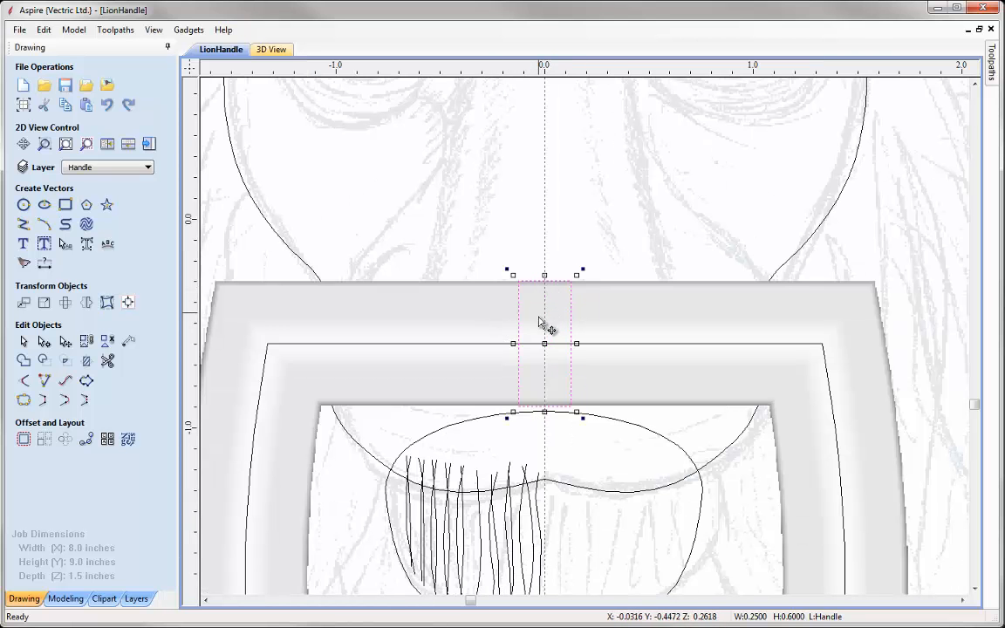
click(44, 341)
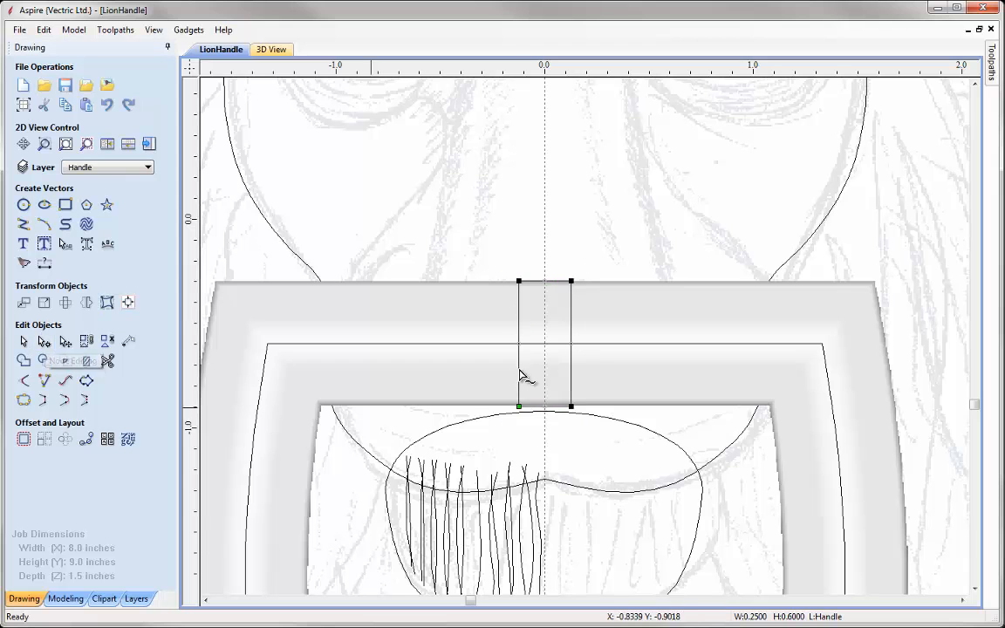
right_click(557, 287)
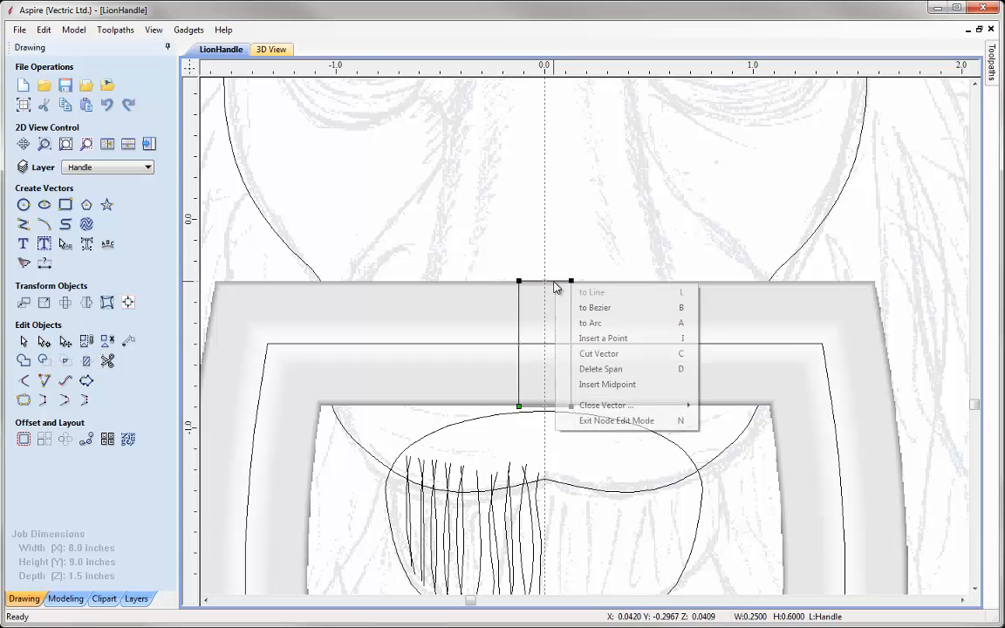
click(614, 327)
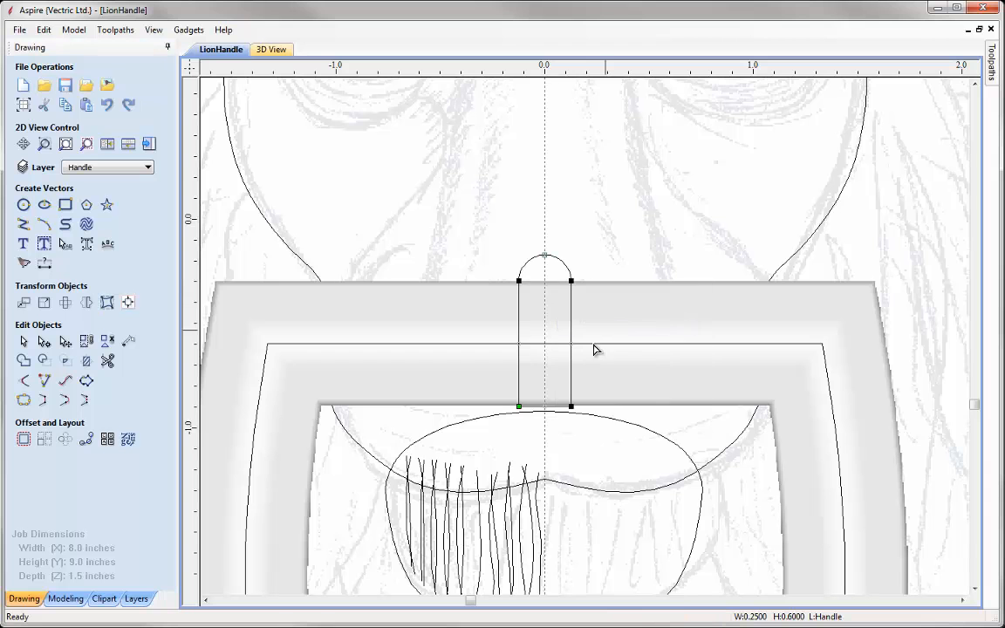
right_click(538, 412)
click(576, 449)
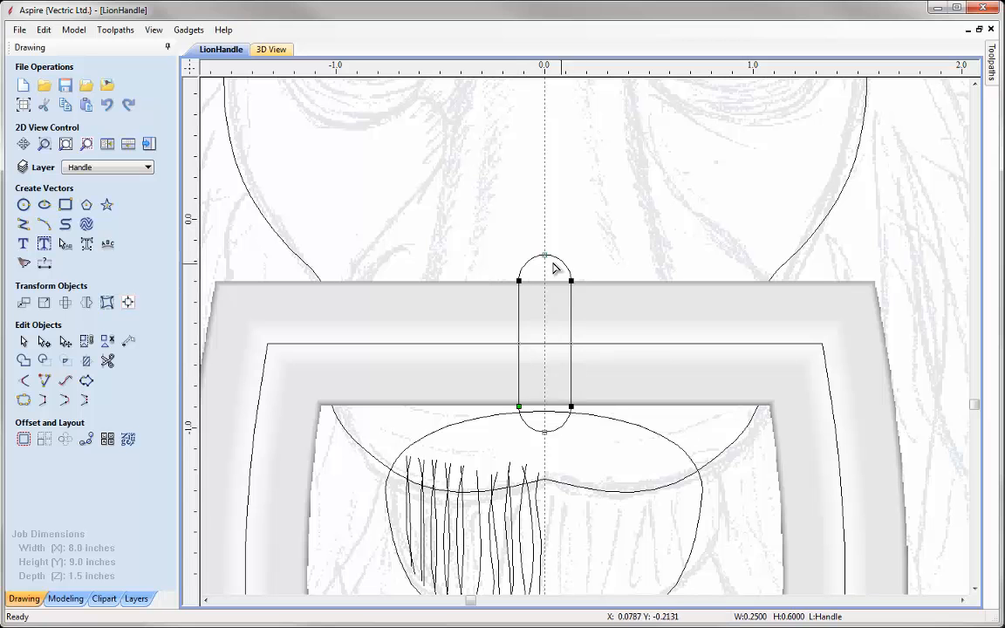
- Delete the two straight side spans of the rounded shape, keep its end arcs and leave node editing
right_click(523, 311)
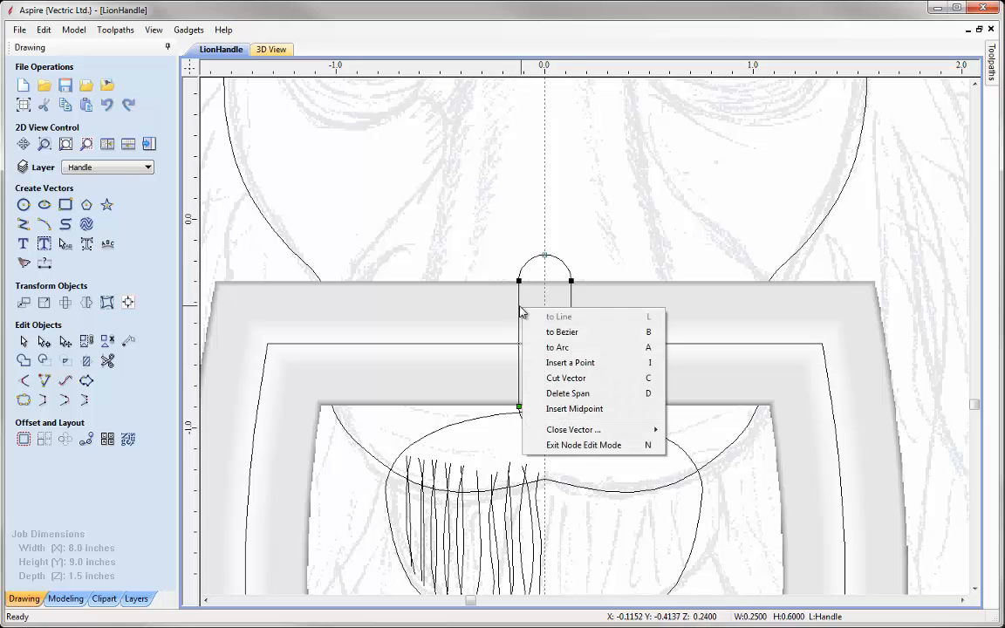
click(553, 393)
right_click(572, 309)
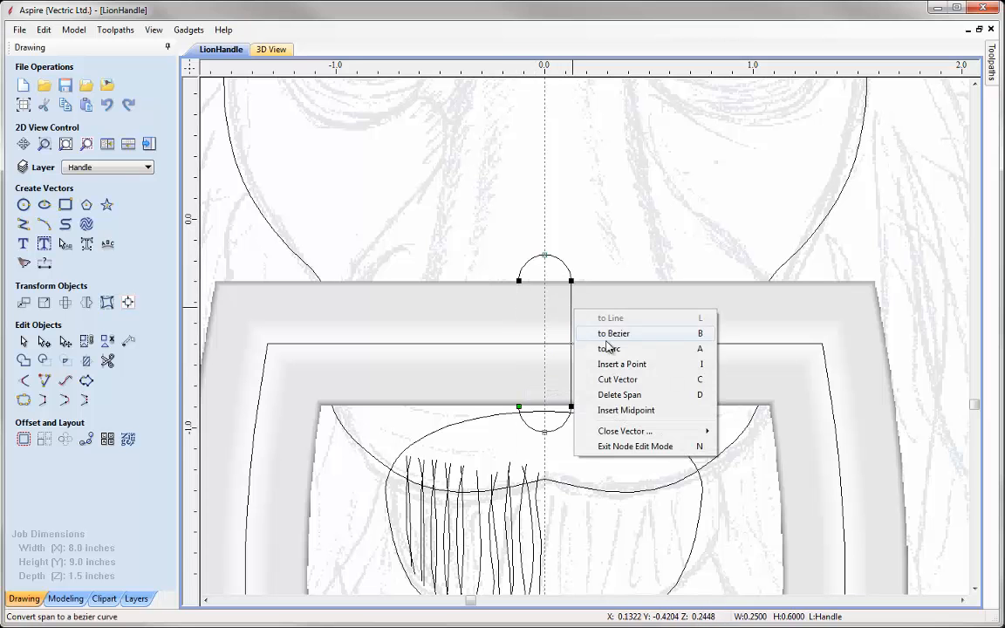
click(580, 394)
scroll(536, 298, down, 3)
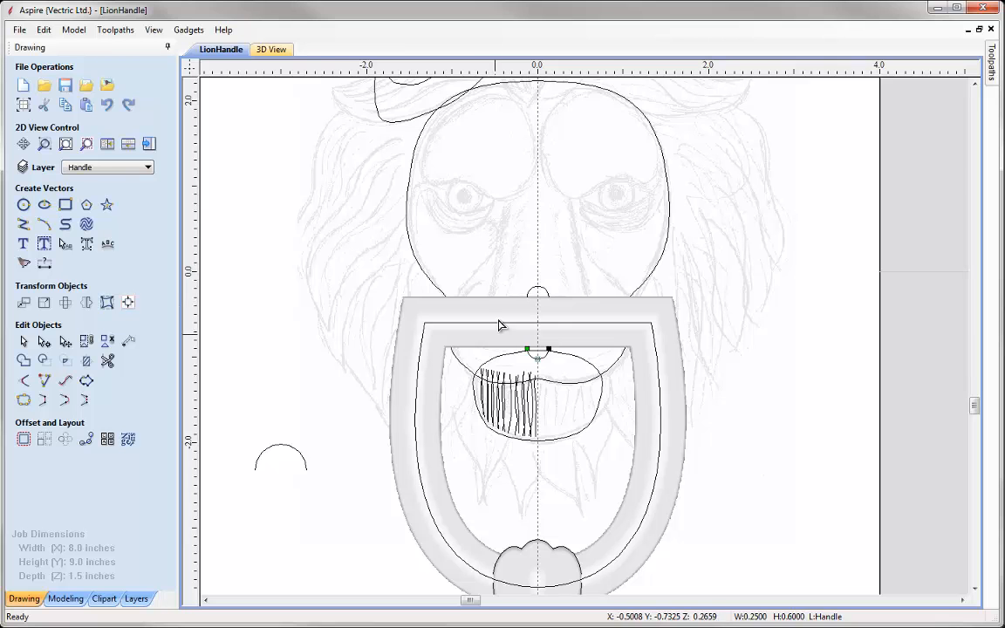
click(312, 442)
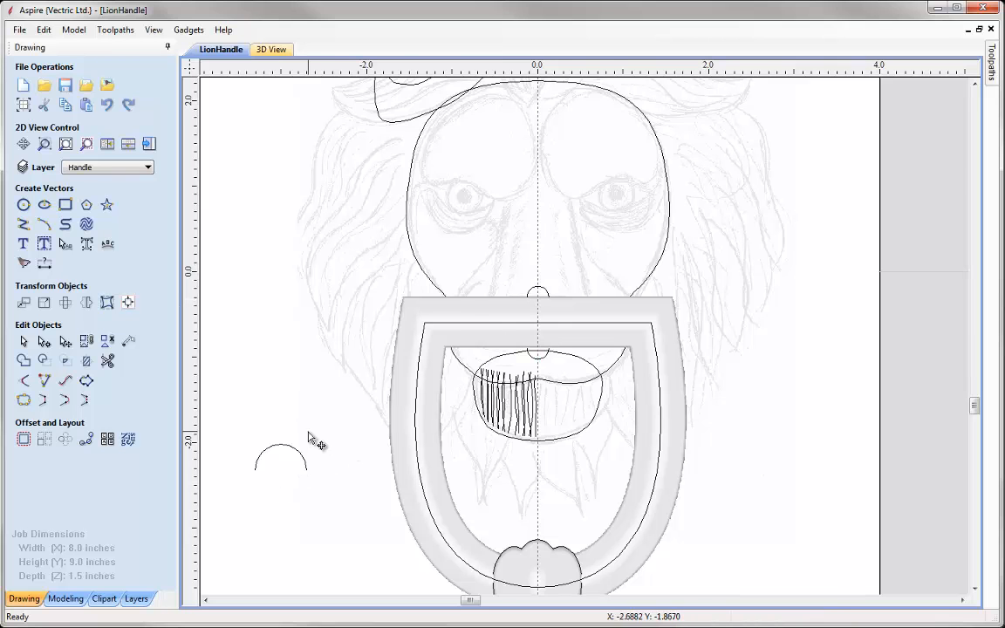
- Start a Two Rail Sweep with the two small arcs above and below the top bar as drive rails
click(107, 143)
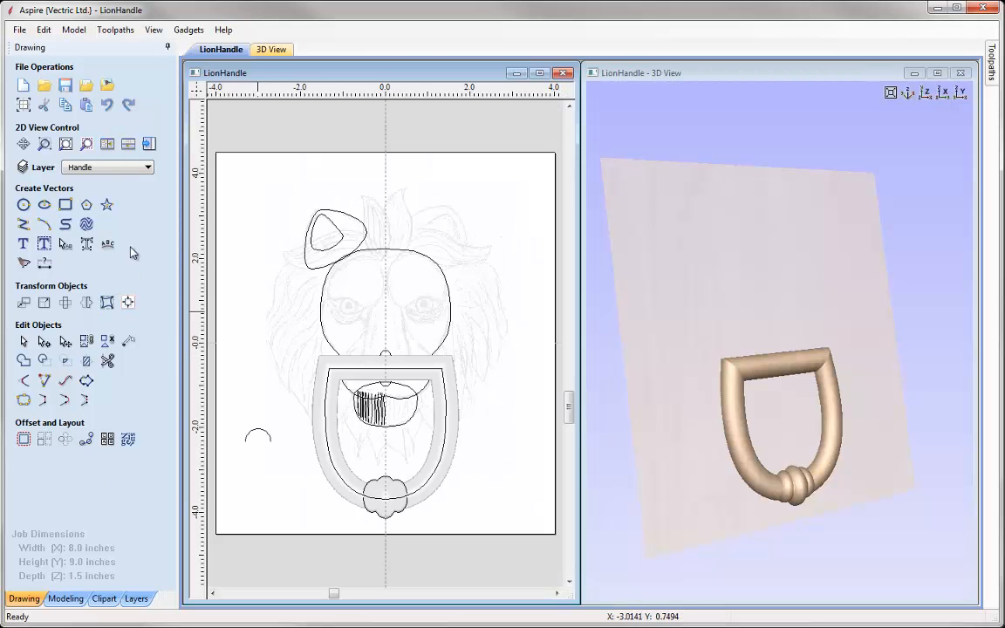
click(65, 598)
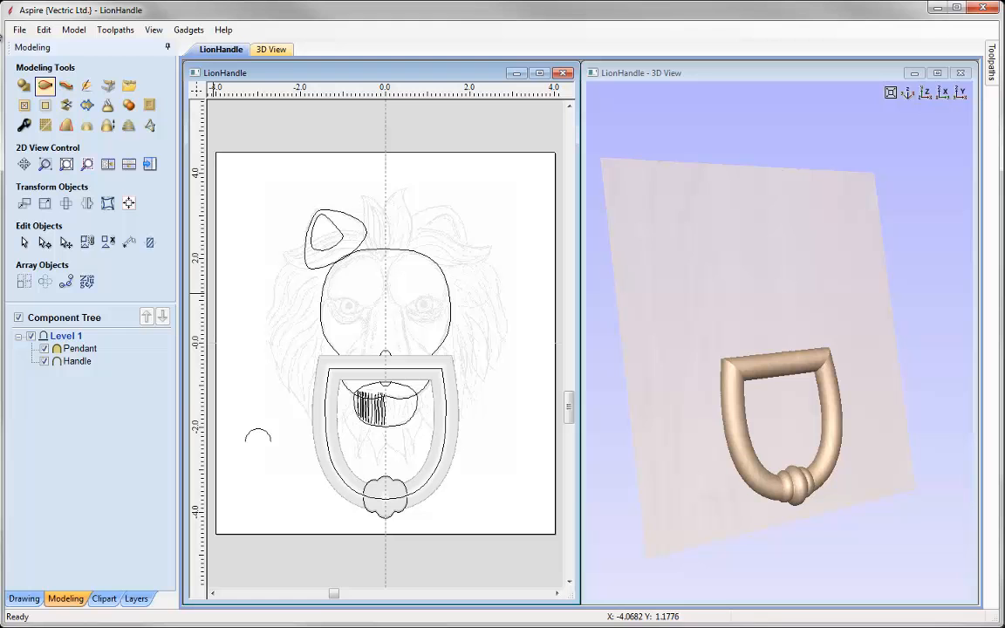
click(45, 86)
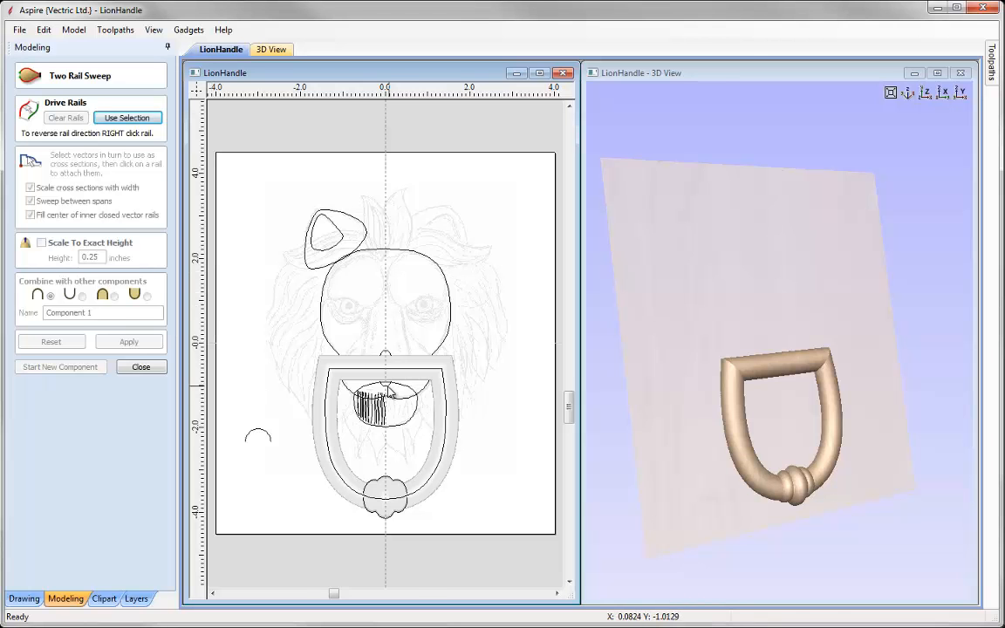
scroll(384, 368, up, 5)
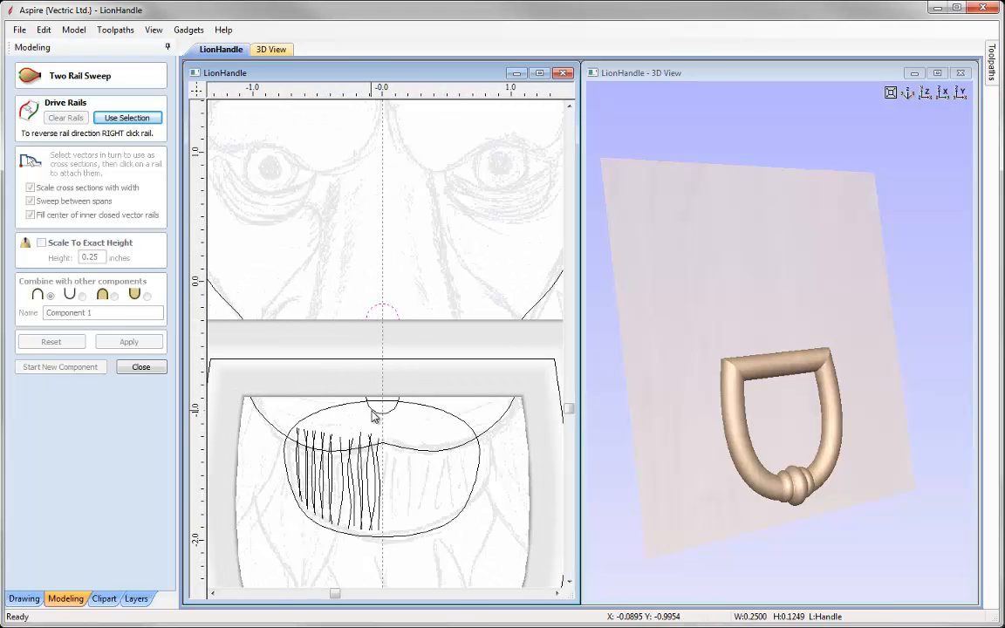
click(118, 118)
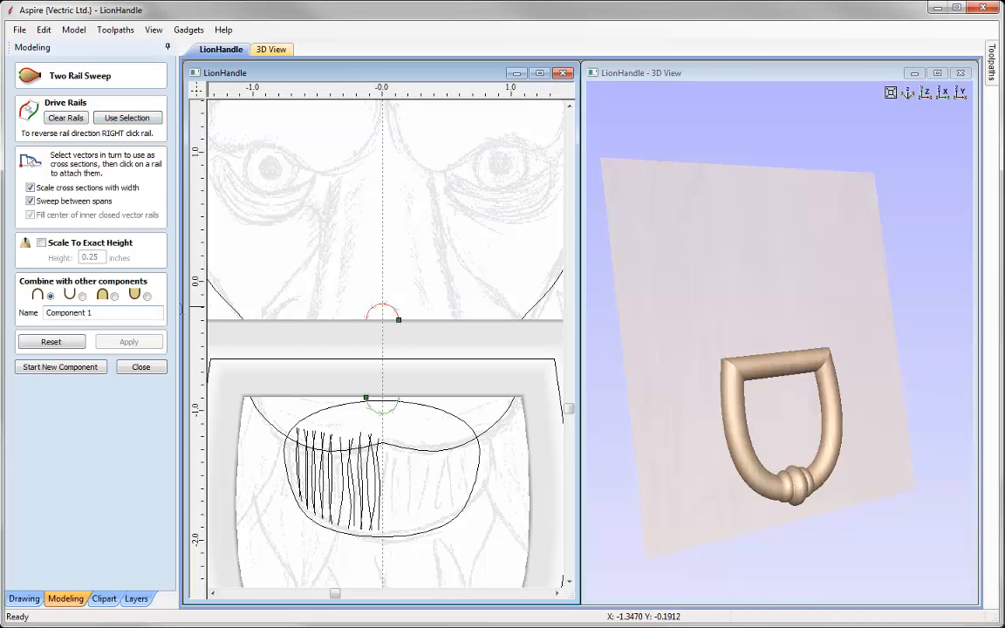
- Sweep the semicircular cross section beside the handle along the two arc rails and inspect the shape in 3D
scroll(431, 305, down, 5)
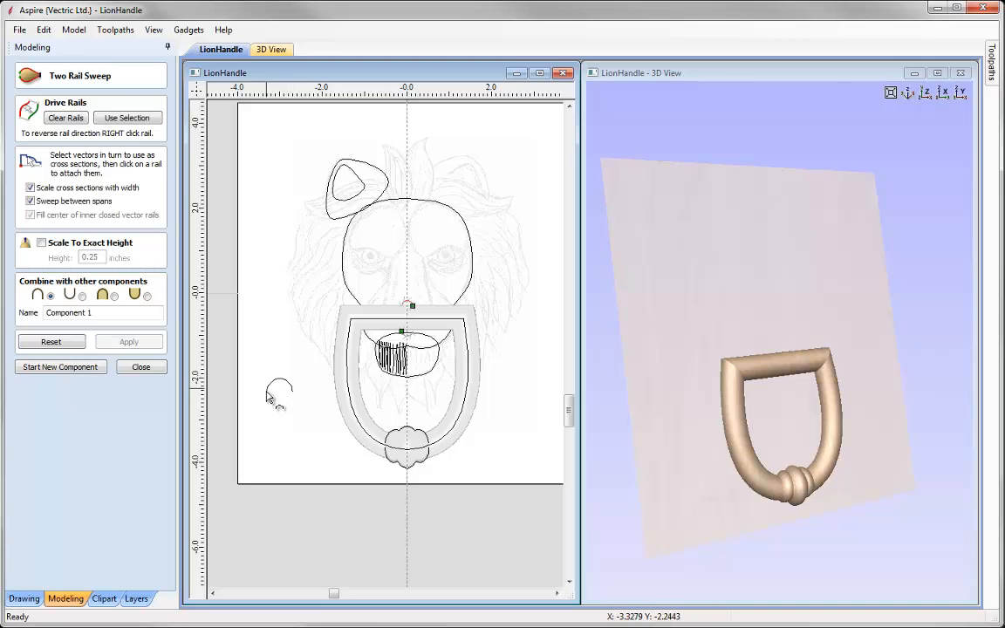
click(285, 391)
click(128, 339)
drag(900, 423, 742, 416)
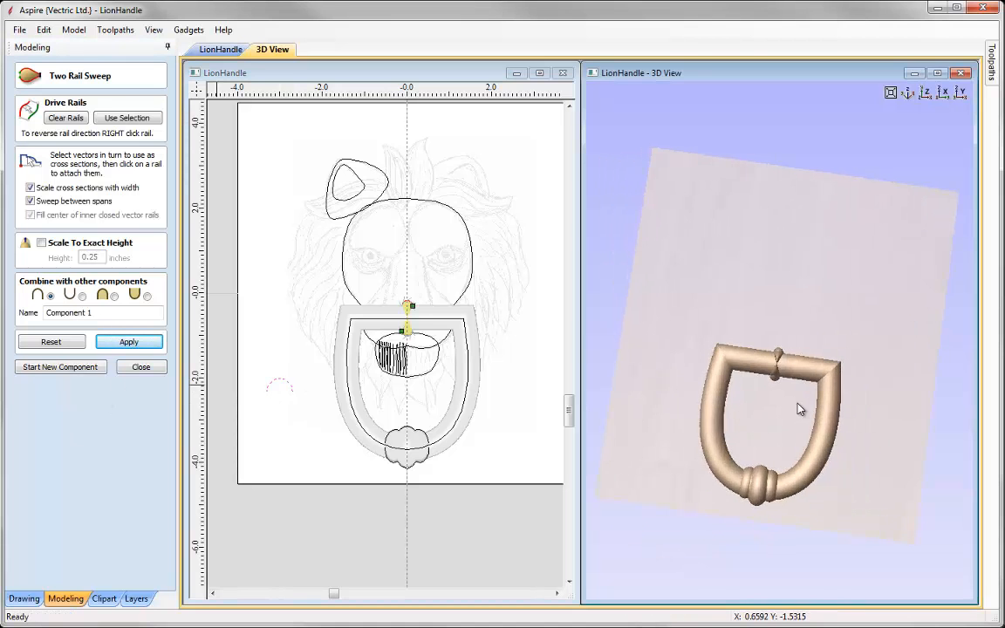
scroll(740, 384, up, 5)
scroll(718, 370, up, 4)
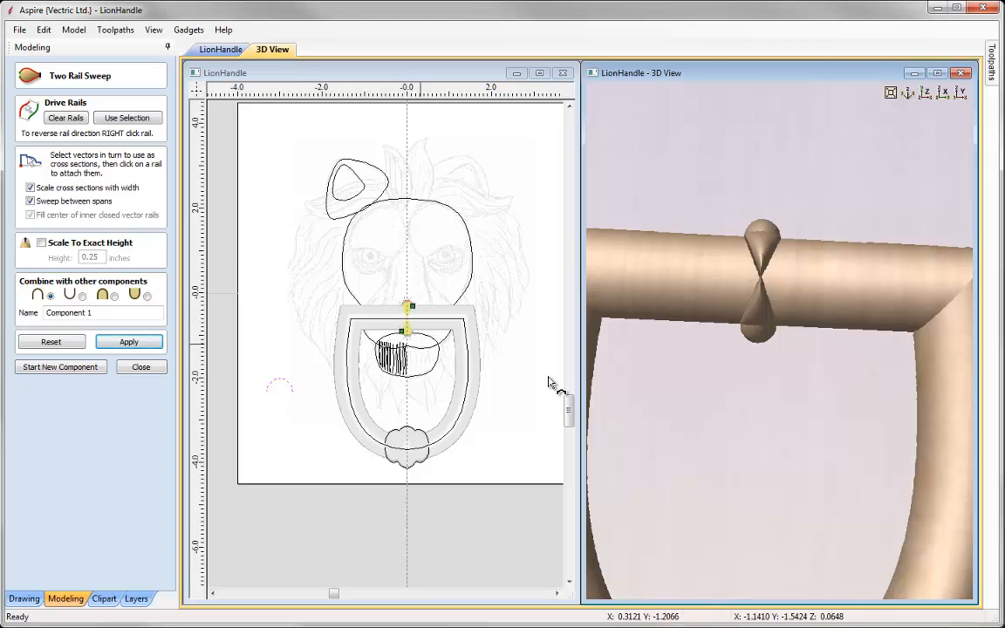
- Reverse the direction of the upper arc's drive rail and reapply the sweep
drag(570, 411, 570, 408)
scroll(406, 384, up, 2)
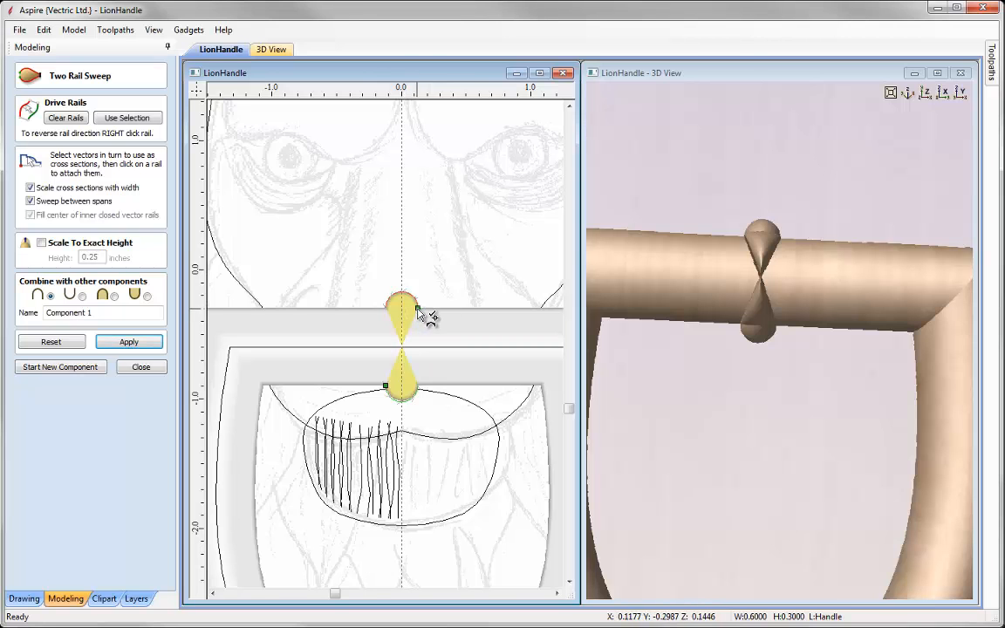
right_click(418, 310)
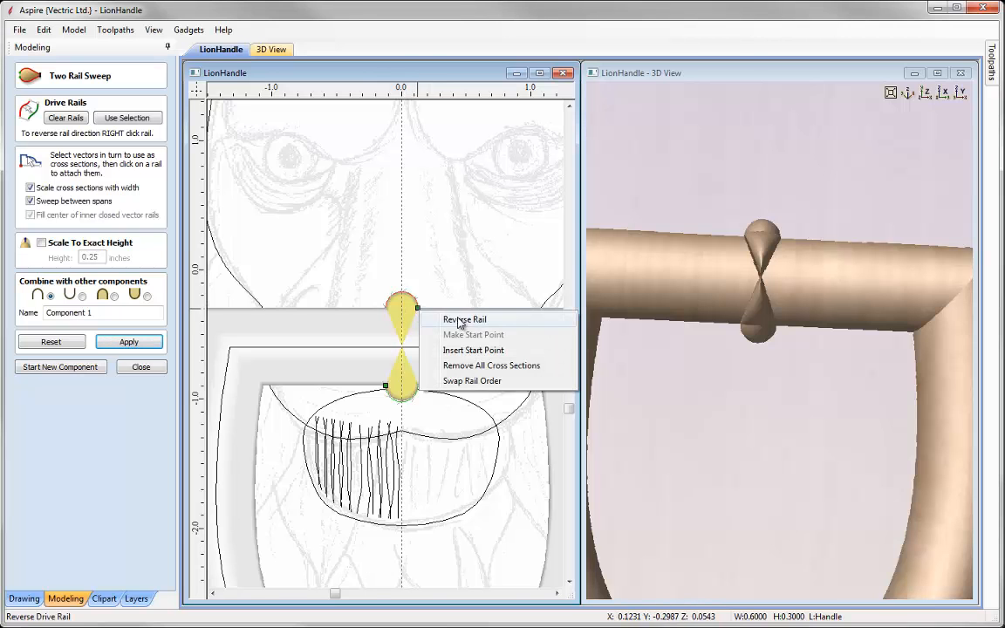
click(431, 321)
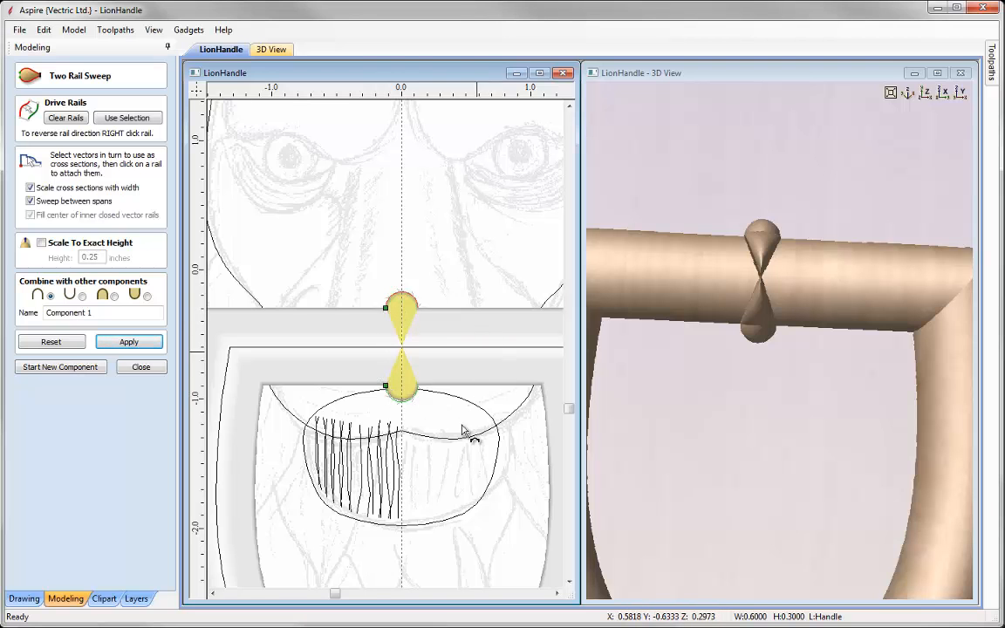
click(133, 341)
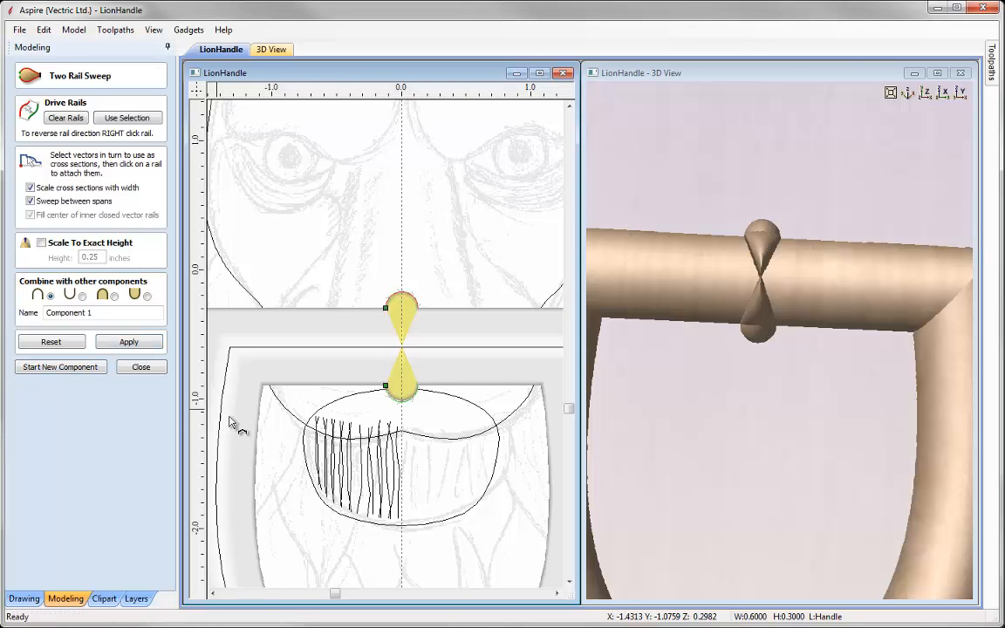
- Set the swept ring to combine by merging with the other components and check it on the bar in 3D
drag(728, 259, 662, 292)
click(109, 294)
drag(780, 390, 759, 331)
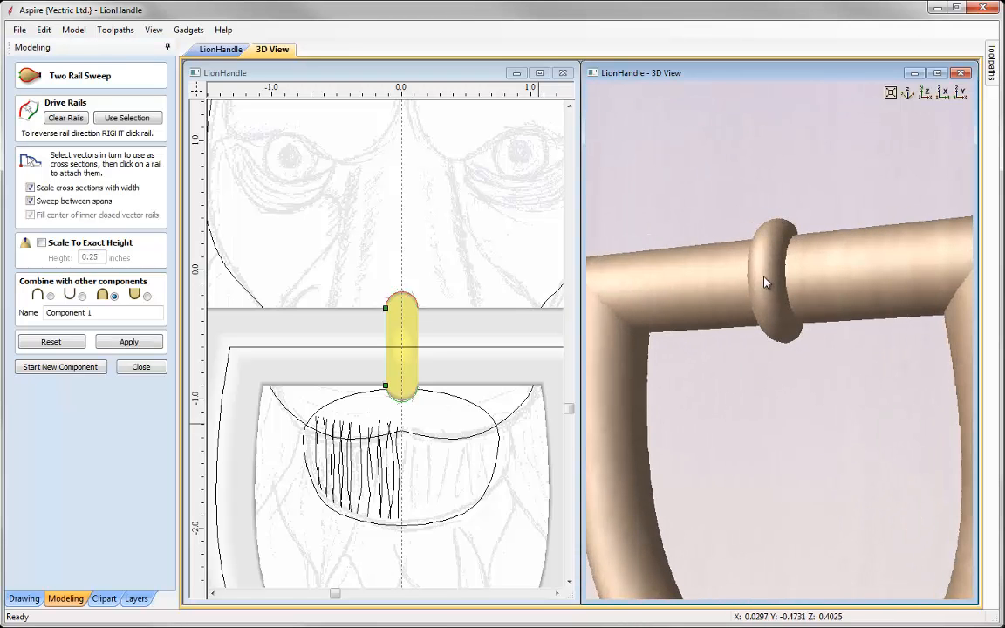
drag(757, 371, 816, 373)
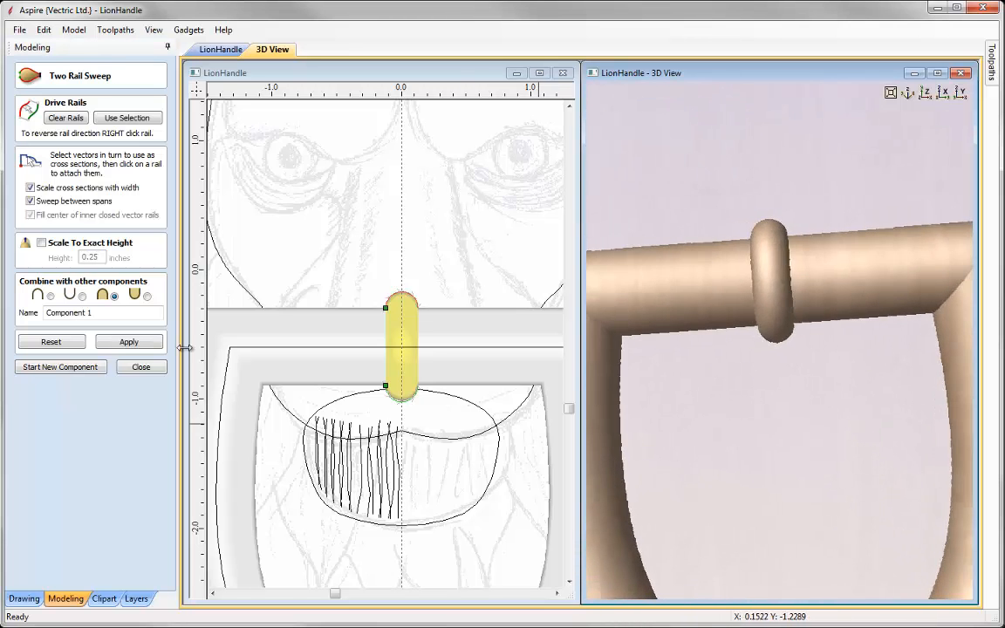
- Name the swept component Lock, apply it and close the Two Rail Sweep
double_click(68, 312)
text(Lo)
click(129, 341)
click(145, 366)
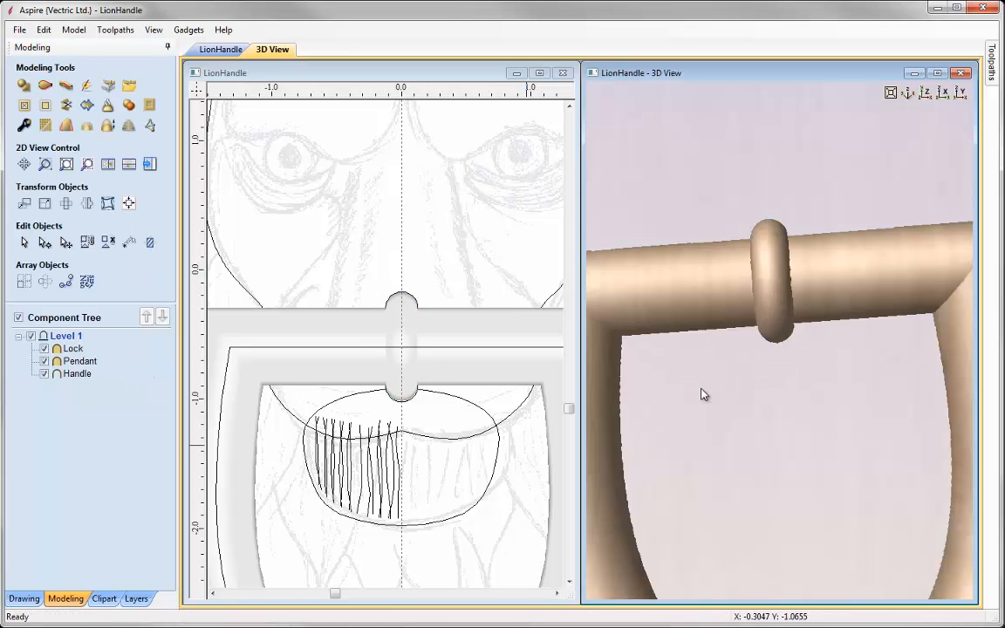
- Copy the two arc rails and the semicircular cross section to the clipboard, then clear the selection
scroll(723, 364, down, 5)
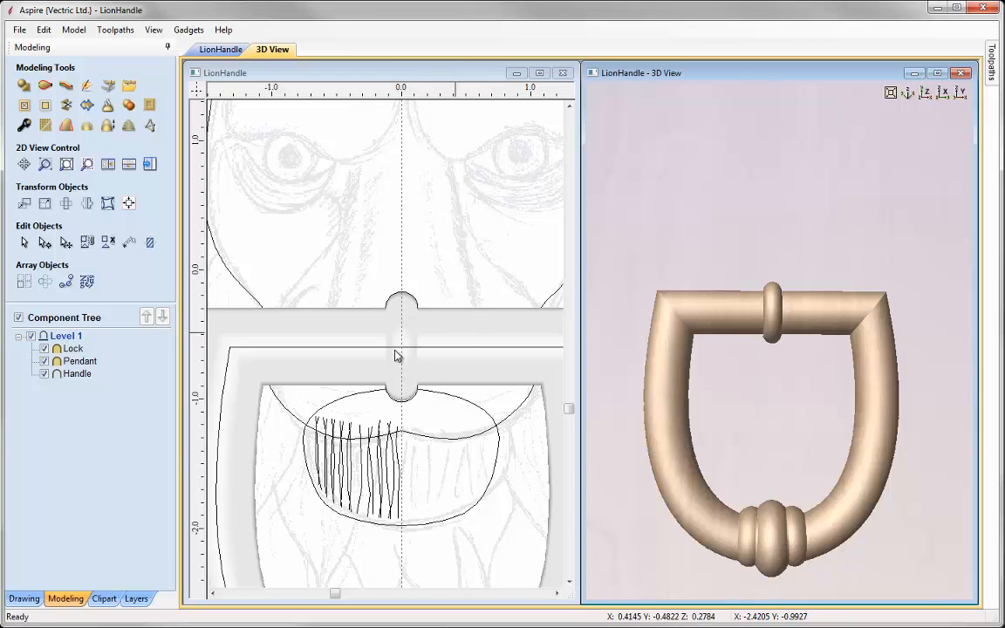
click(415, 400)
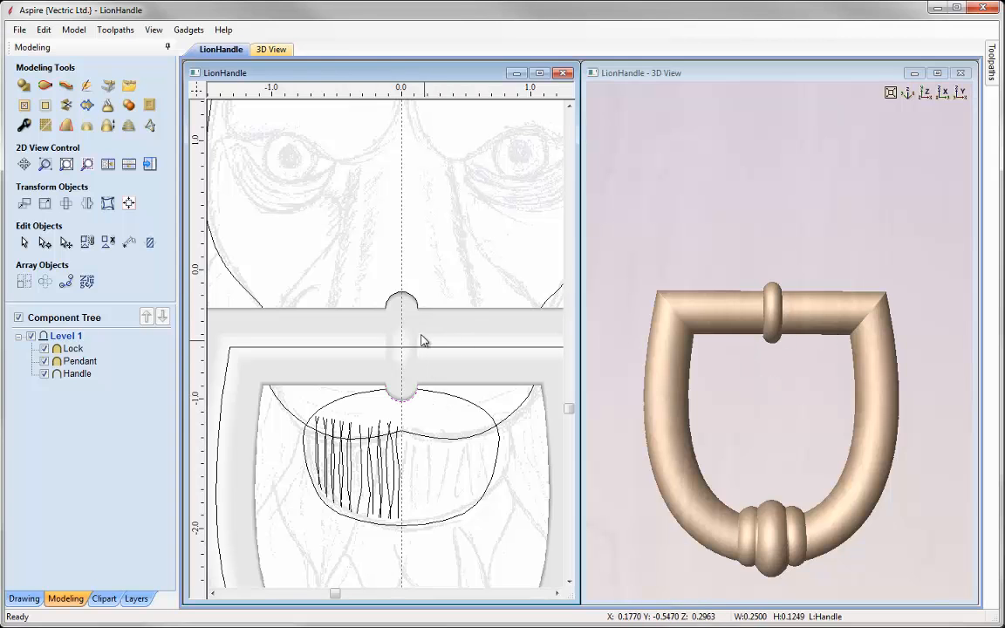
scroll(417, 321, down, 3)
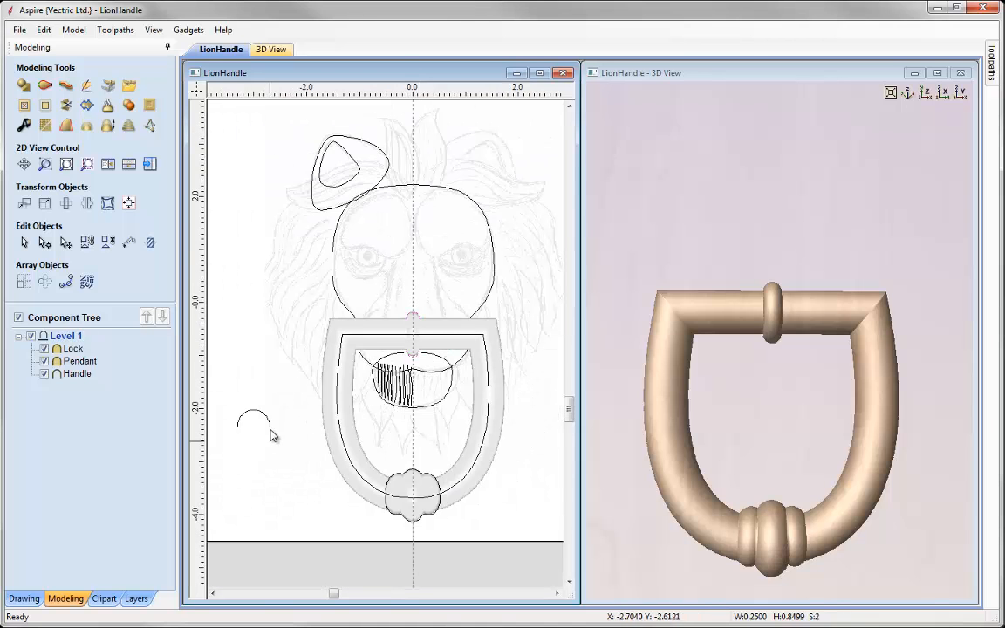
click(245, 414)
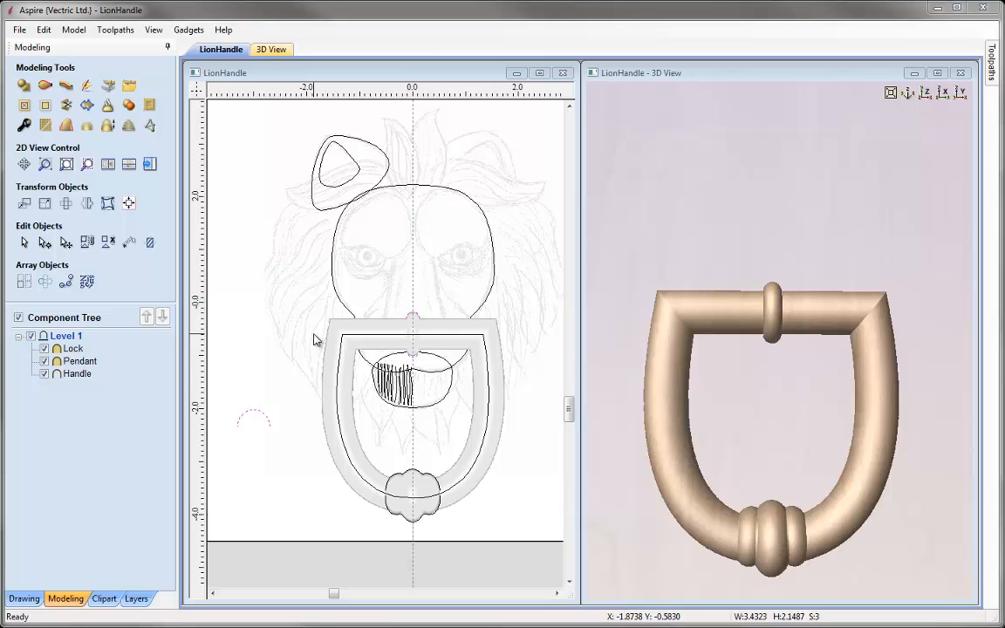
right_click(270, 422)
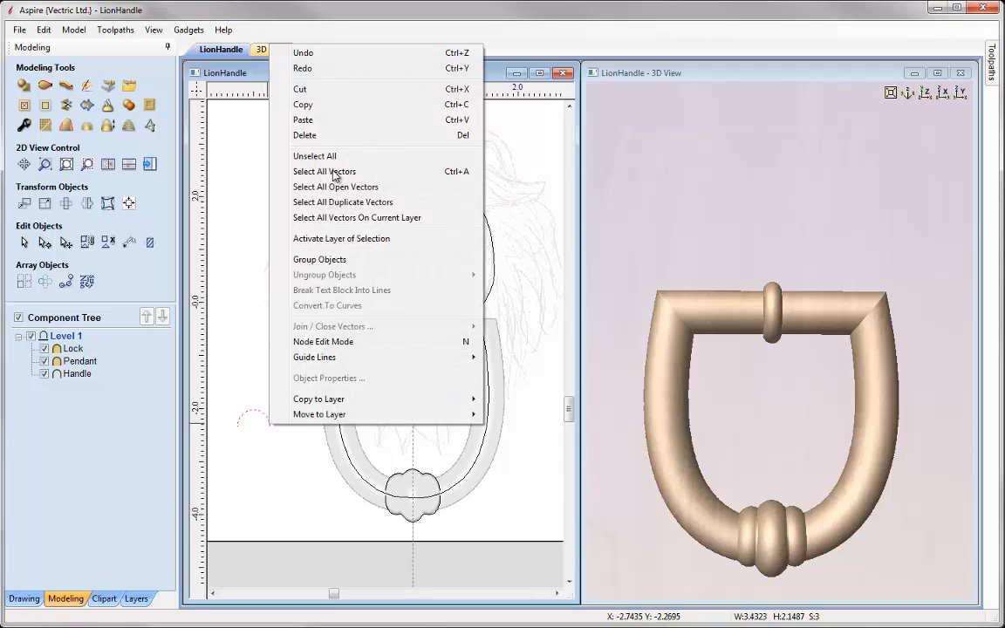
click(305, 104)
click(269, 449)
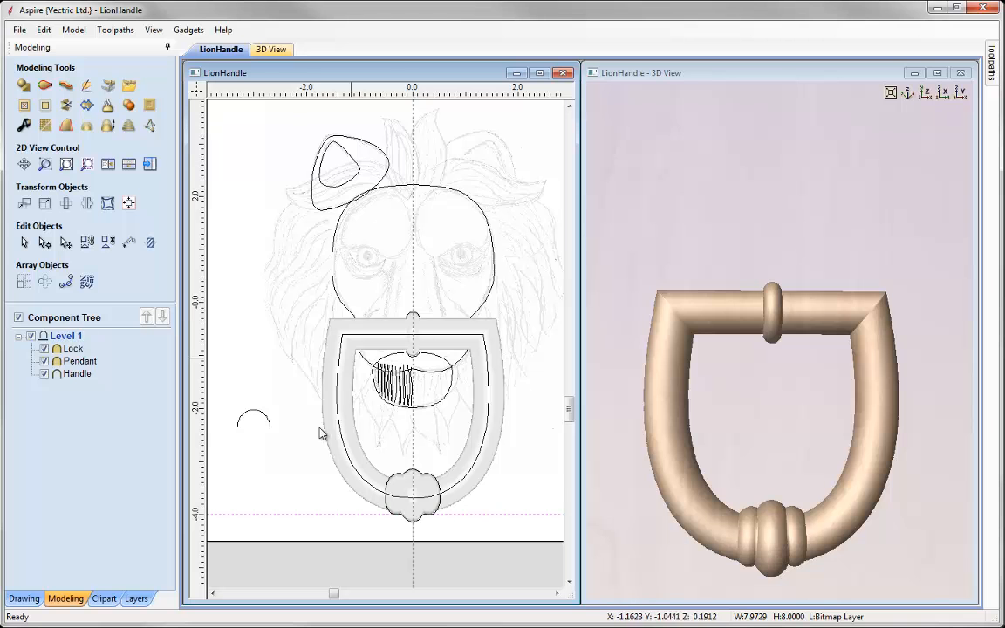
- Save the job as LionHandle.crv3d, replacing the existing file, and close it
click(19, 31)
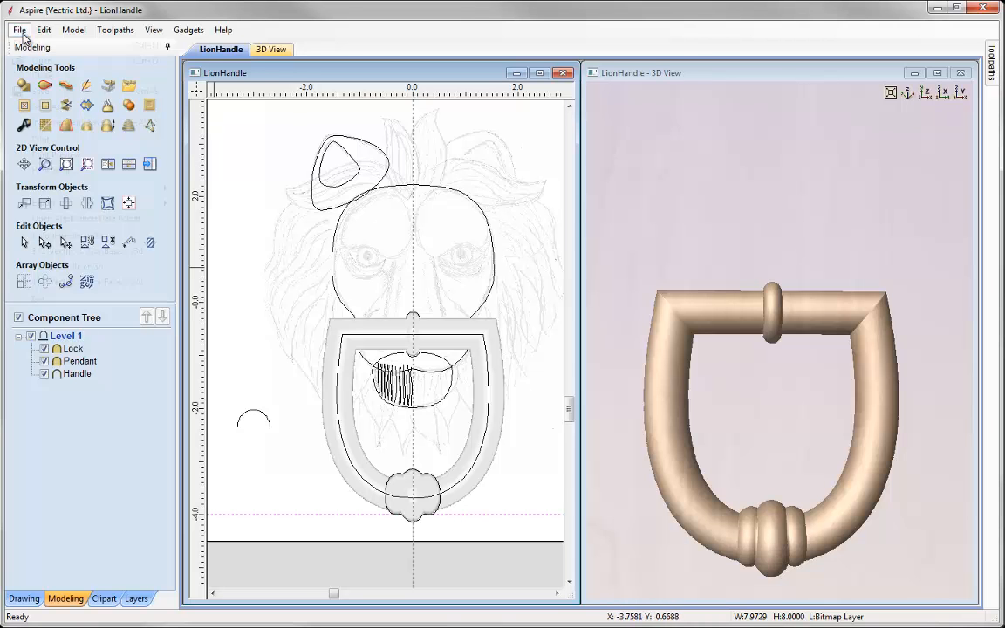
click(45, 108)
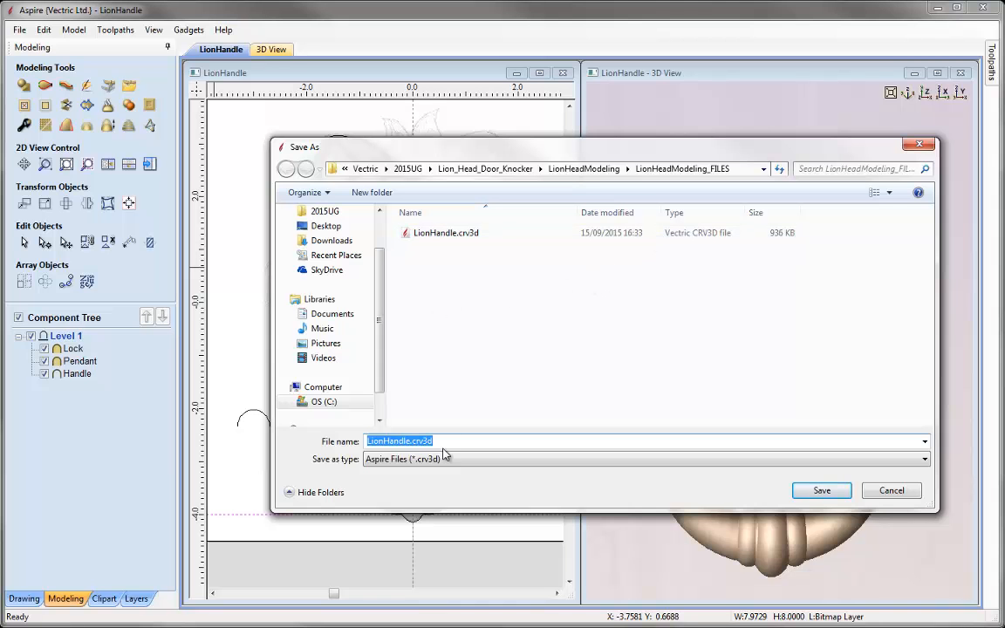
click(828, 487)
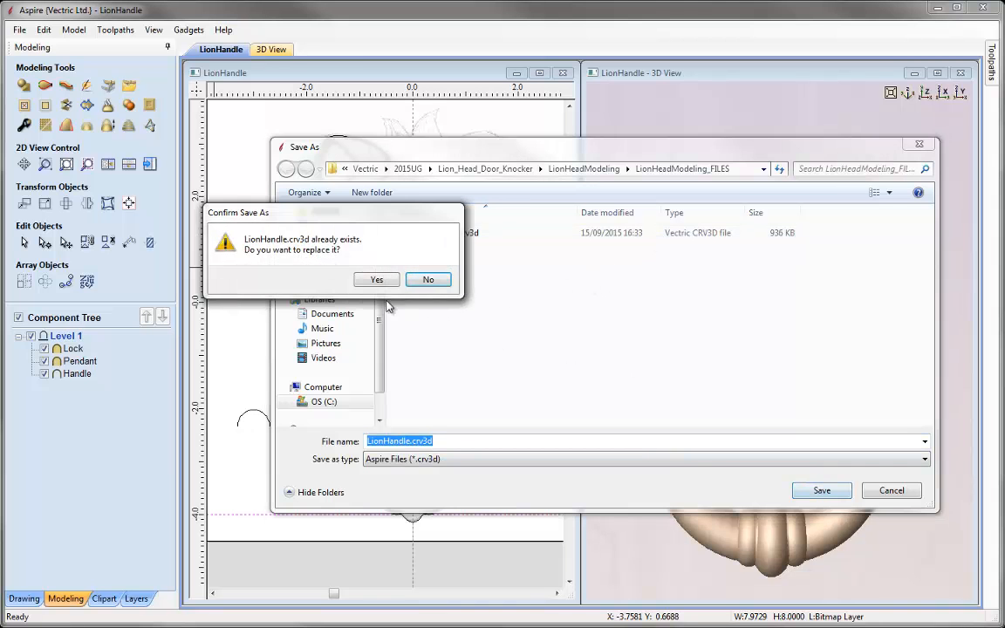
click(390, 280)
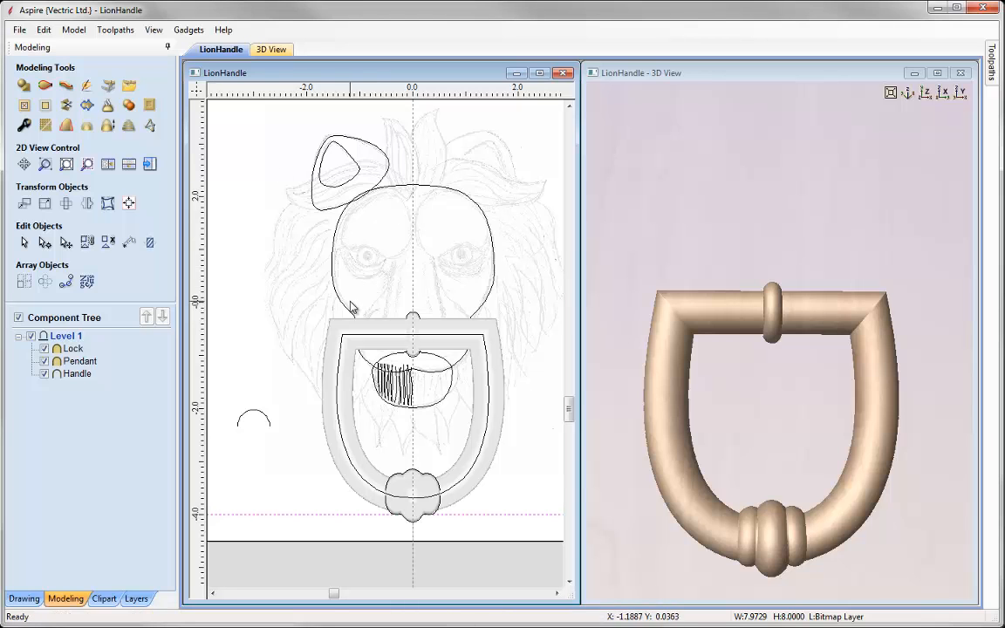
click(19, 29)
click(43, 77)
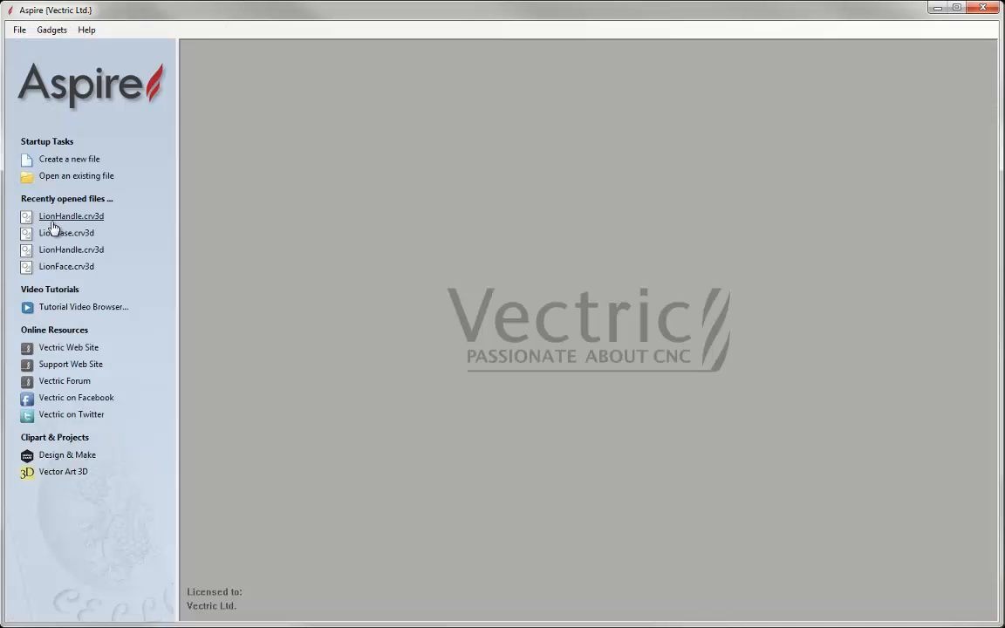
- Open the existing file LionBase.crv3d from the LionHeadDrawing_FILES folder of the Lion_Head_Door_Knocker project
click(92, 179)
click(604, 170)
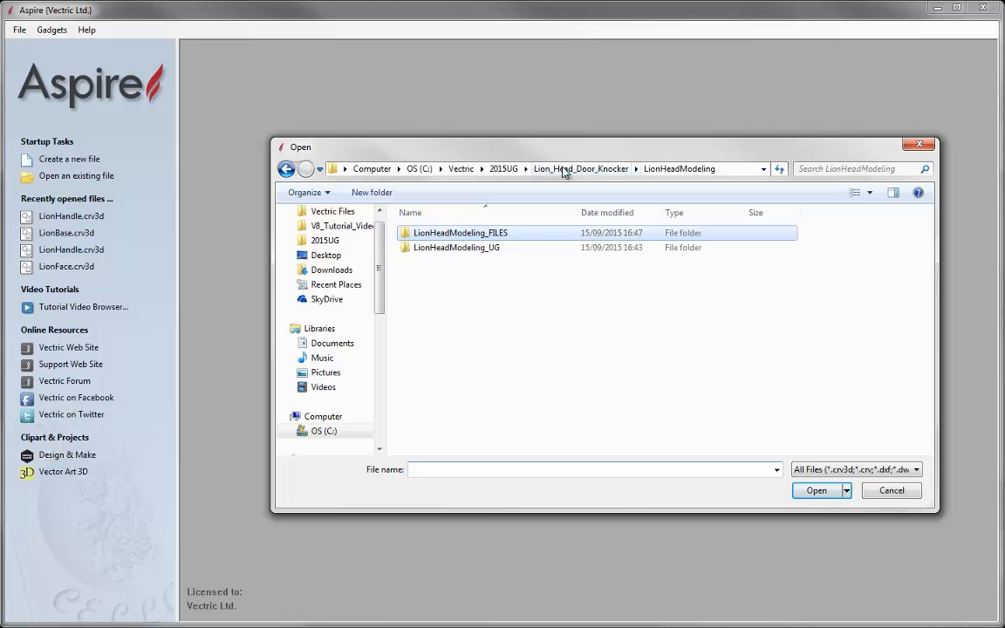
click(586, 169)
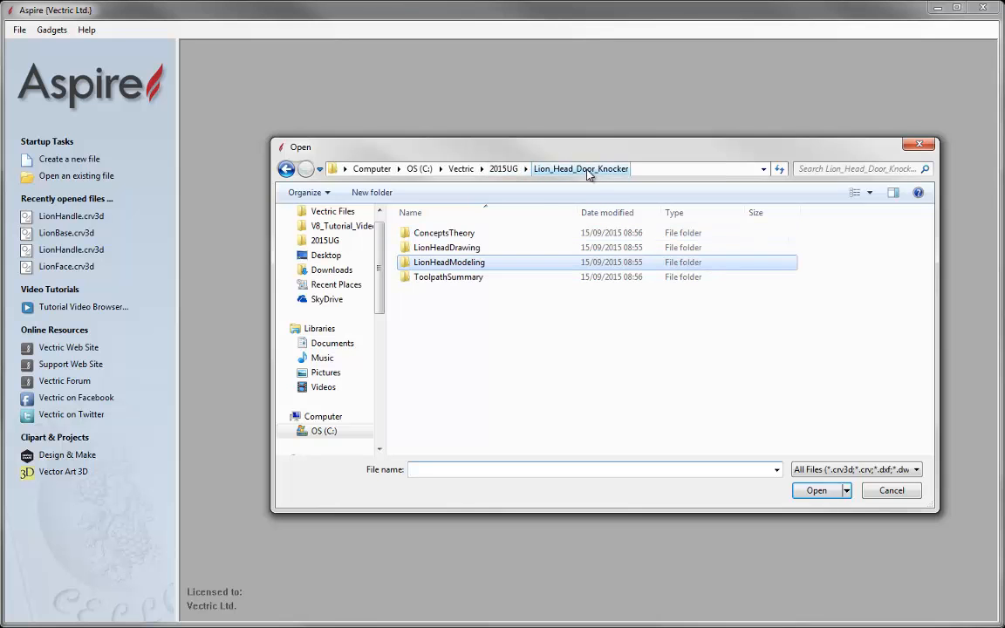
click(457, 251)
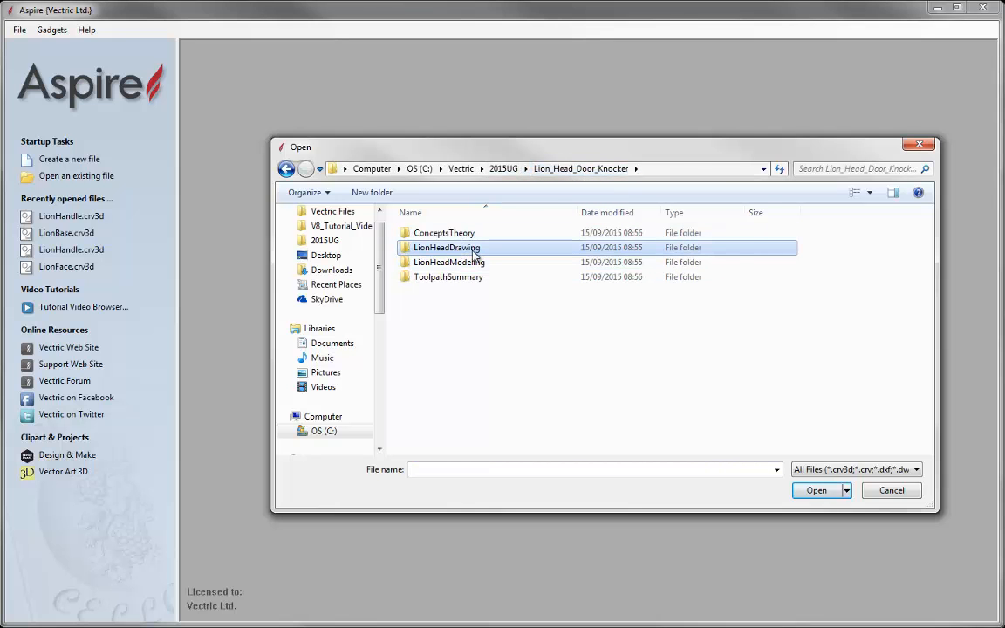
double_click(474, 252)
double_click(484, 233)
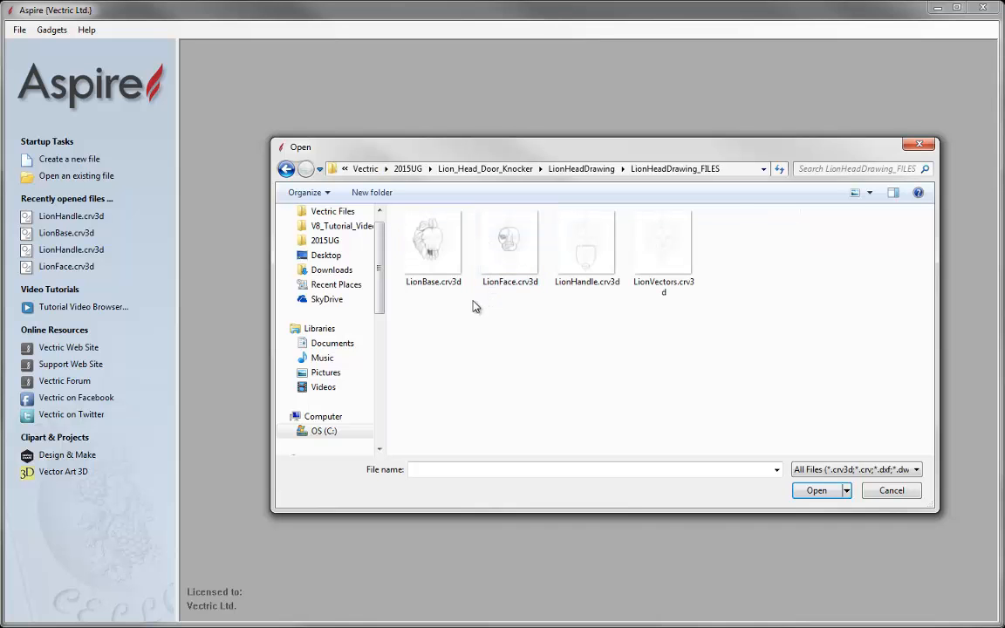
double_click(414, 228)
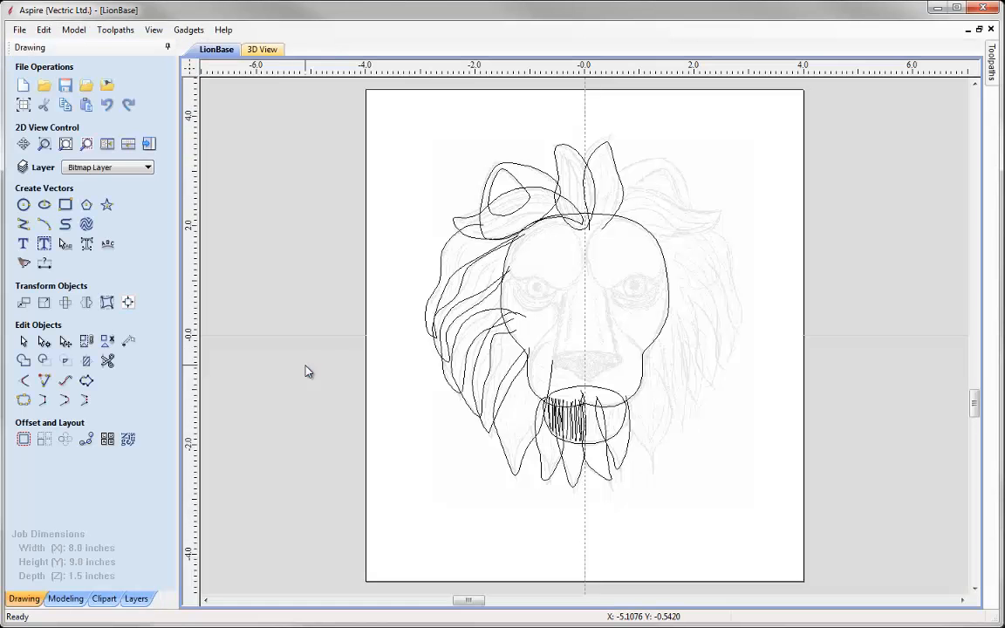
- Show the Handle layer, make it active and paste the copied arc rails and cross section onto it
click(136, 599)
click(16, 149)
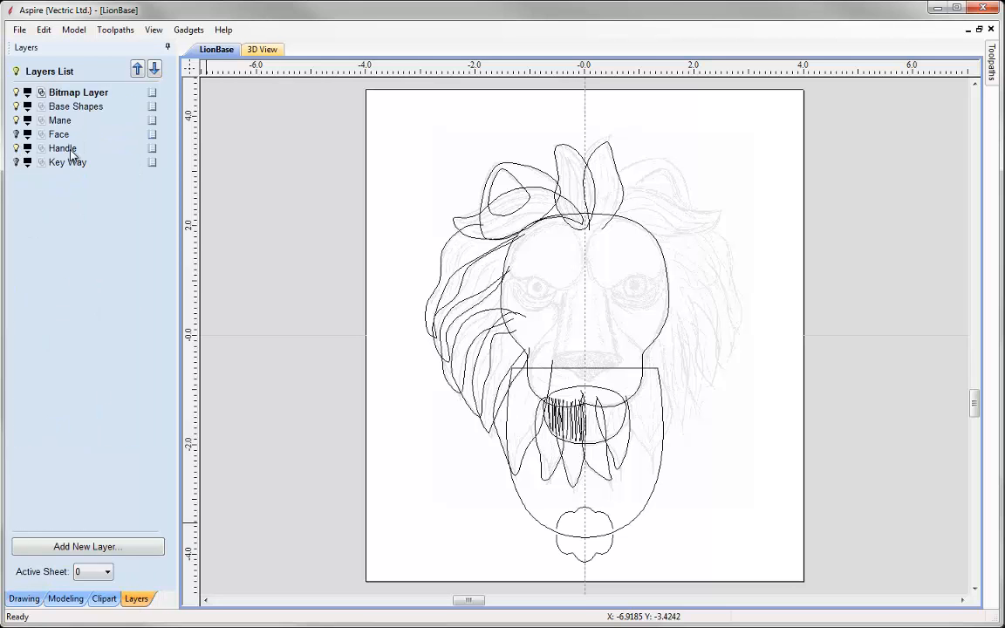
click(66, 150)
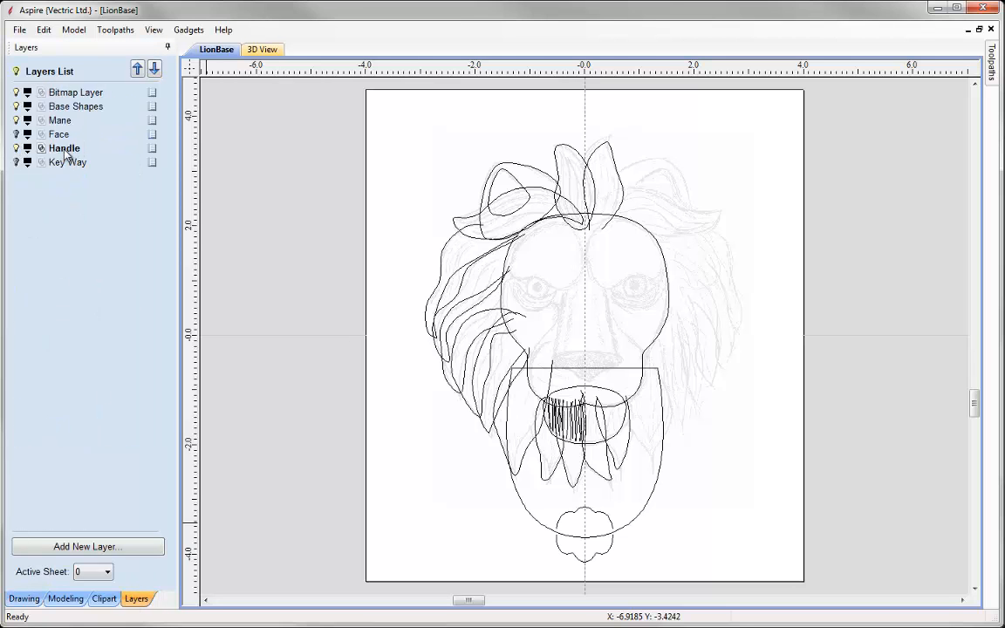
right_click(400, 439)
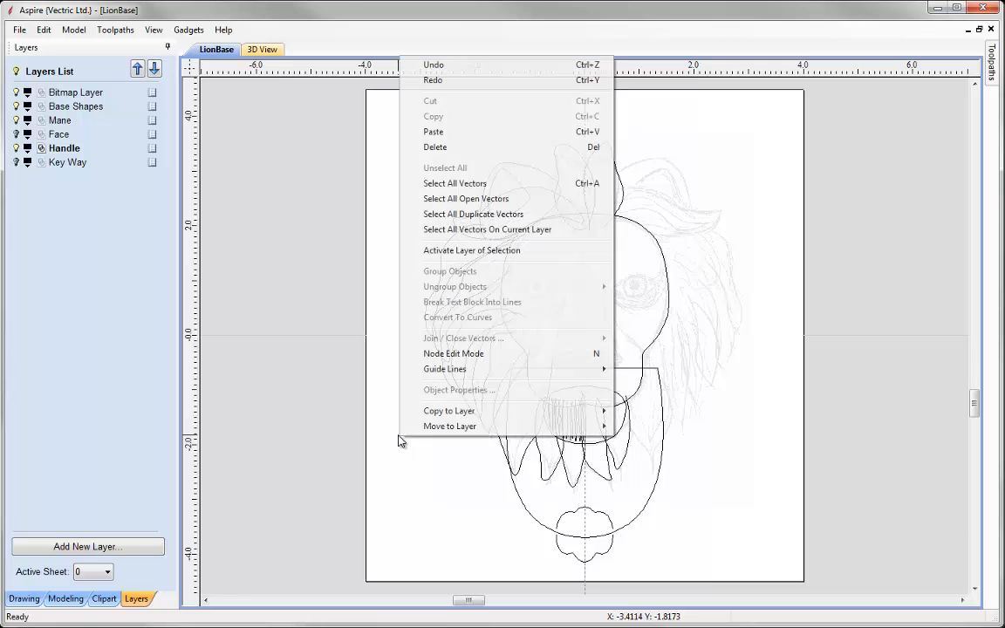
click(442, 132)
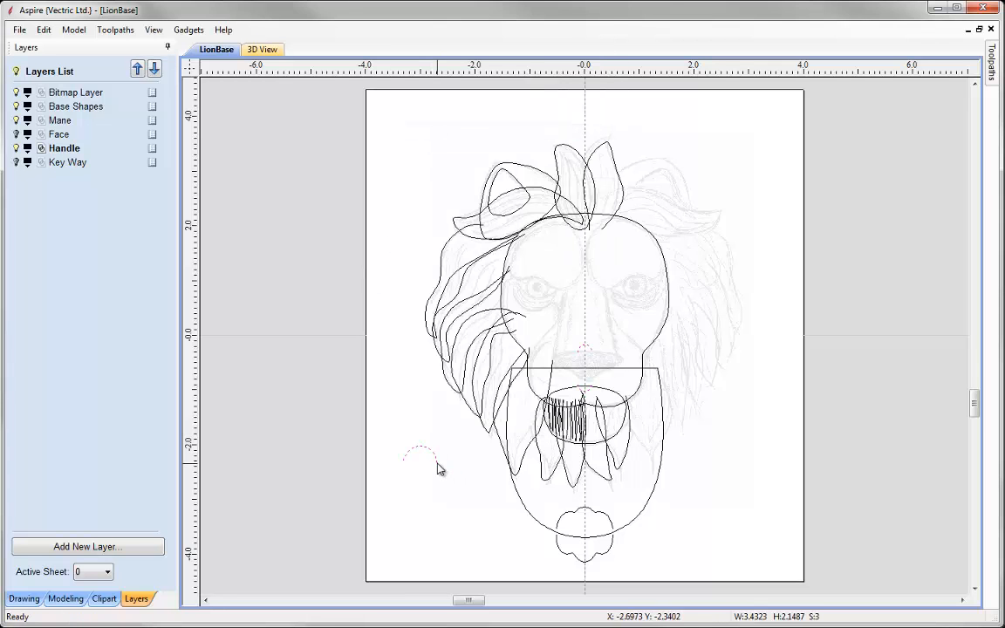
click(580, 356)
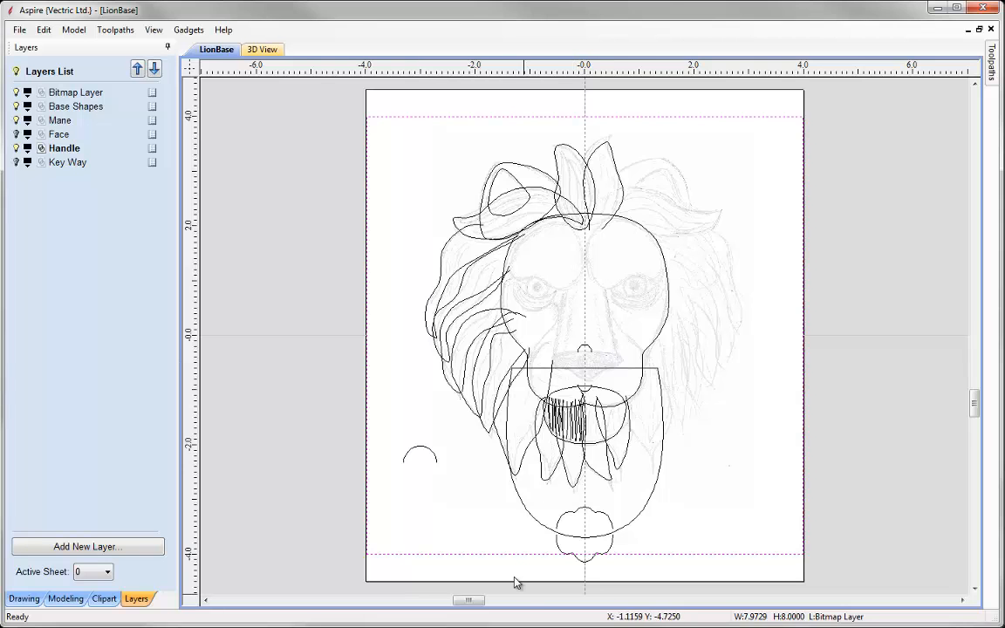
click(266, 402)
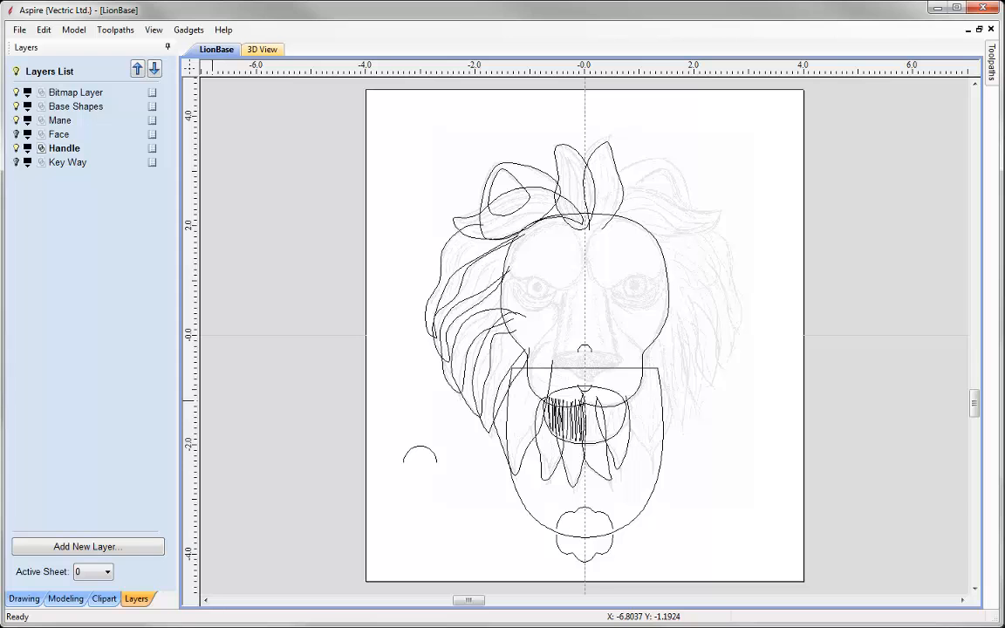
- Hide the Handle and Mane layers and make Base Shapes the active layer
click(17, 148)
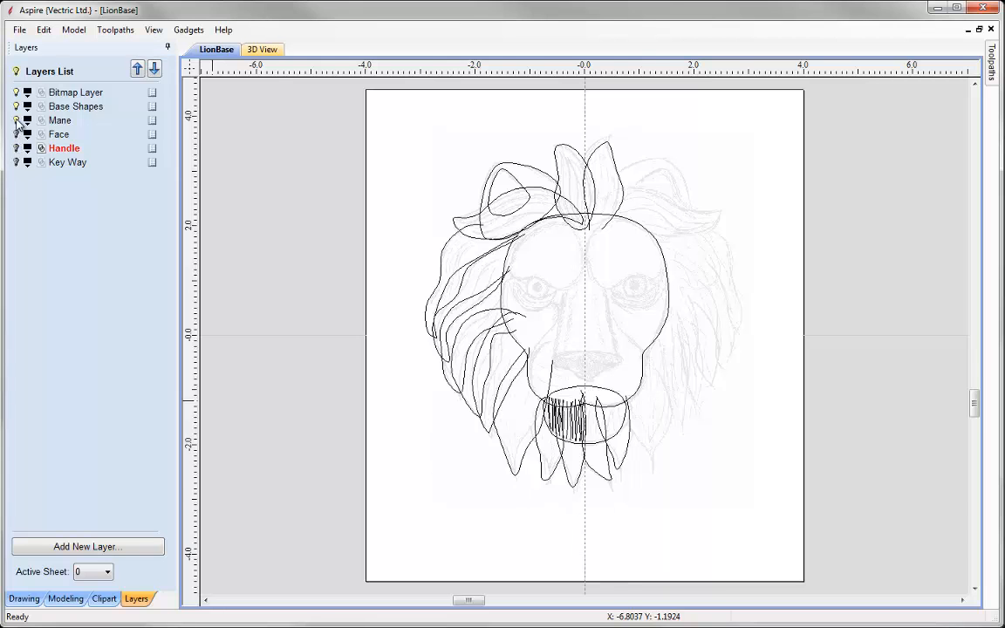
click(16, 120)
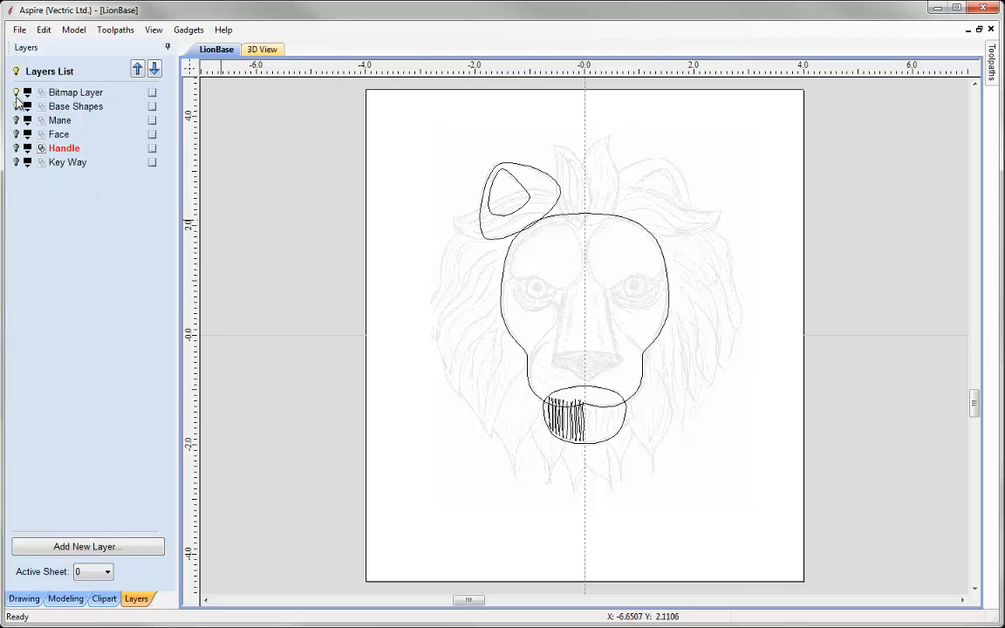
click(74, 105)
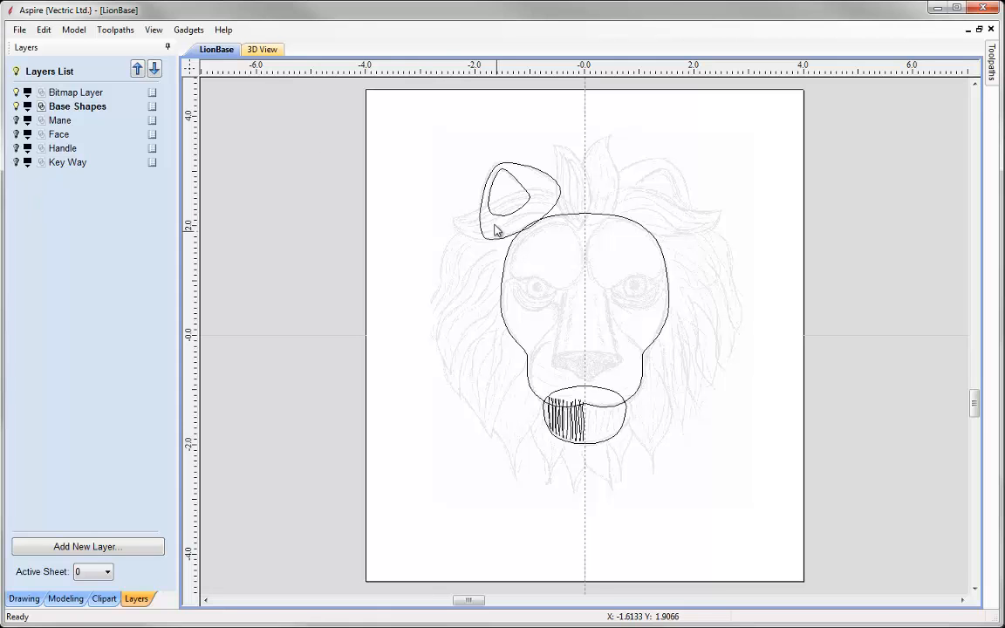
- Add a new layer named Components and move it up the layer order to directly below Bitmap Layer
click(92, 546)
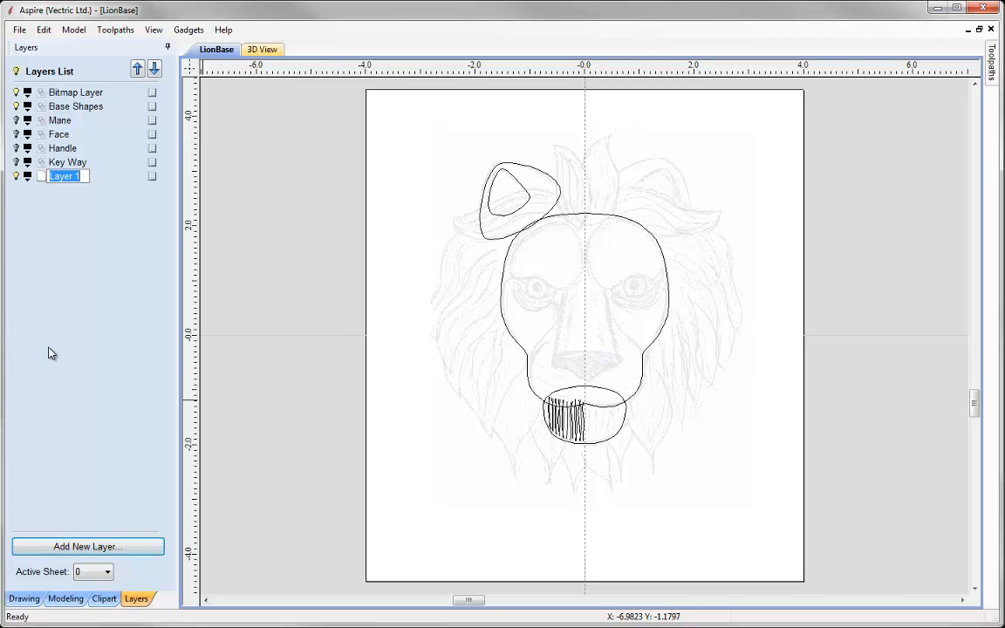
text(Component)
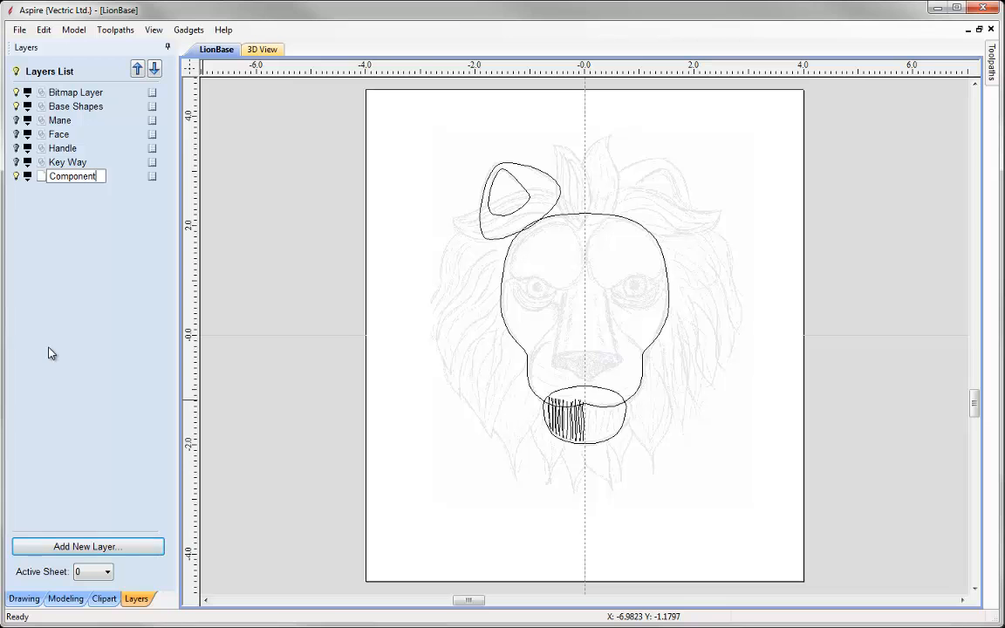
text(s)
click(137, 69)
click(137, 69)
click(137, 69)
click(137, 69)
click(137, 69)
click(136, 69)
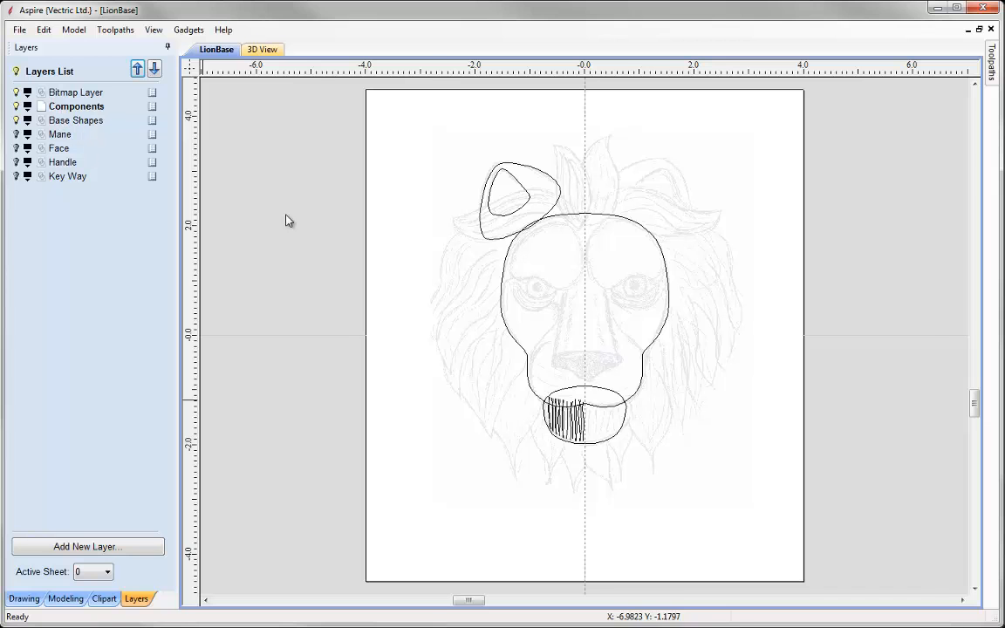
- Tile the 2D and 3D views side by side and rename the component tree's Level 1 as Base Shapes
click(63, 599)
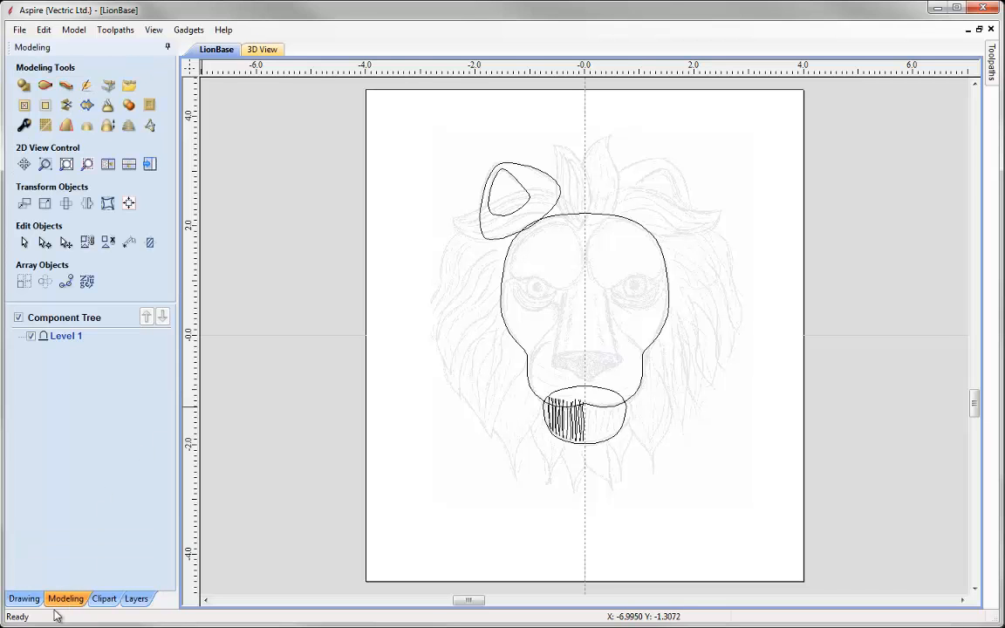
click(108, 165)
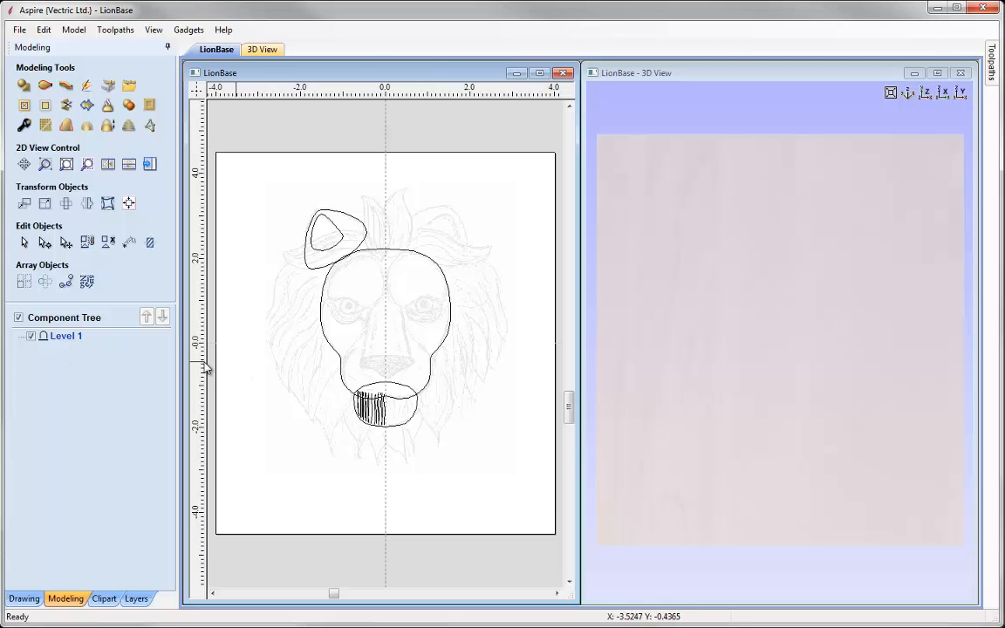
right_click(61, 337)
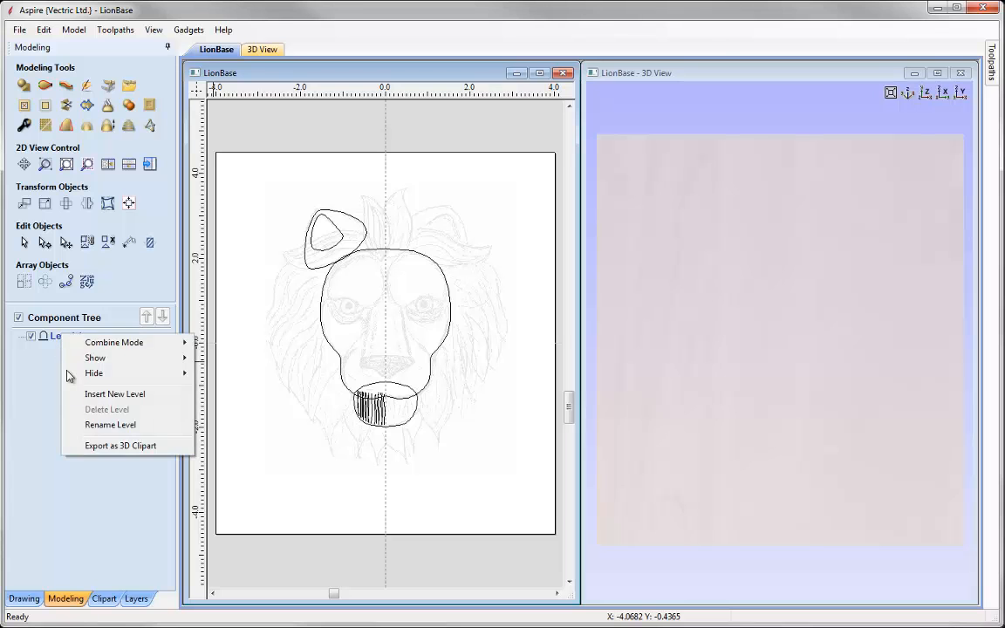
click(131, 424)
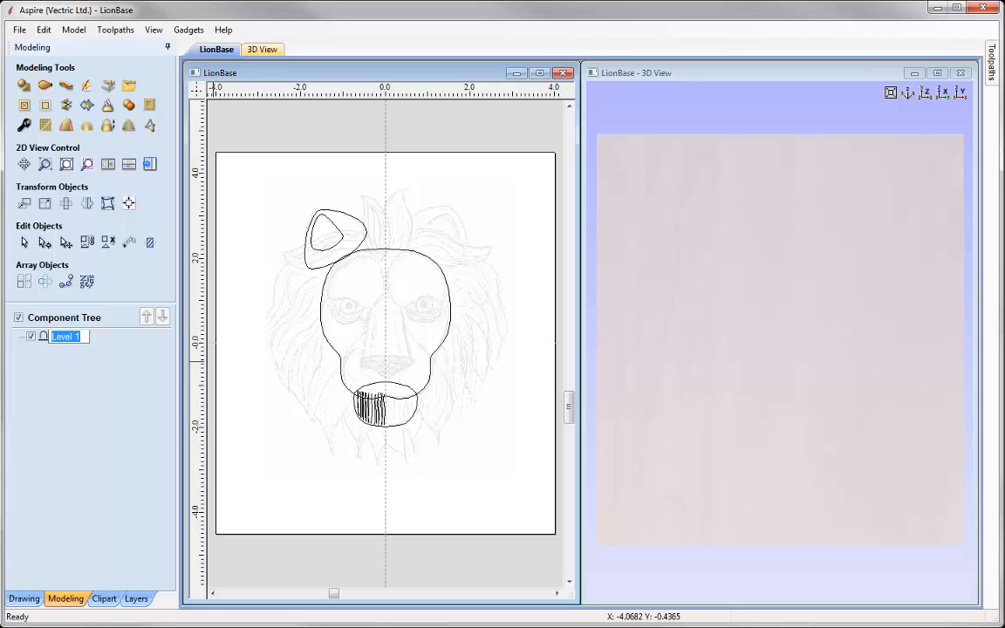
text(Base Shapes)
key(Return)
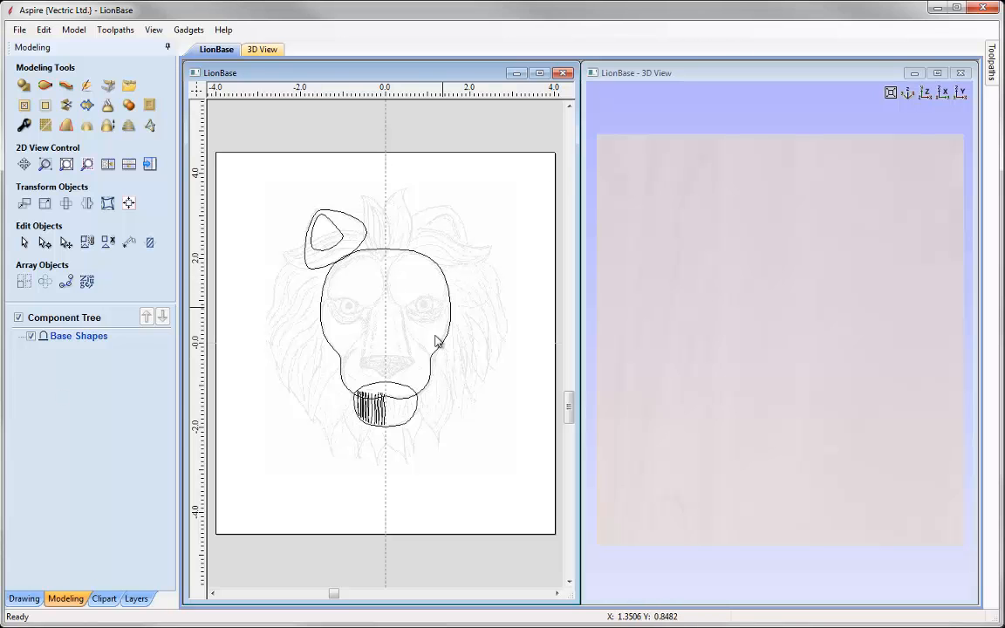
- Create a flat shape from the head outline with a 1 inch base height, named BaseShape and set to add
click(423, 377)
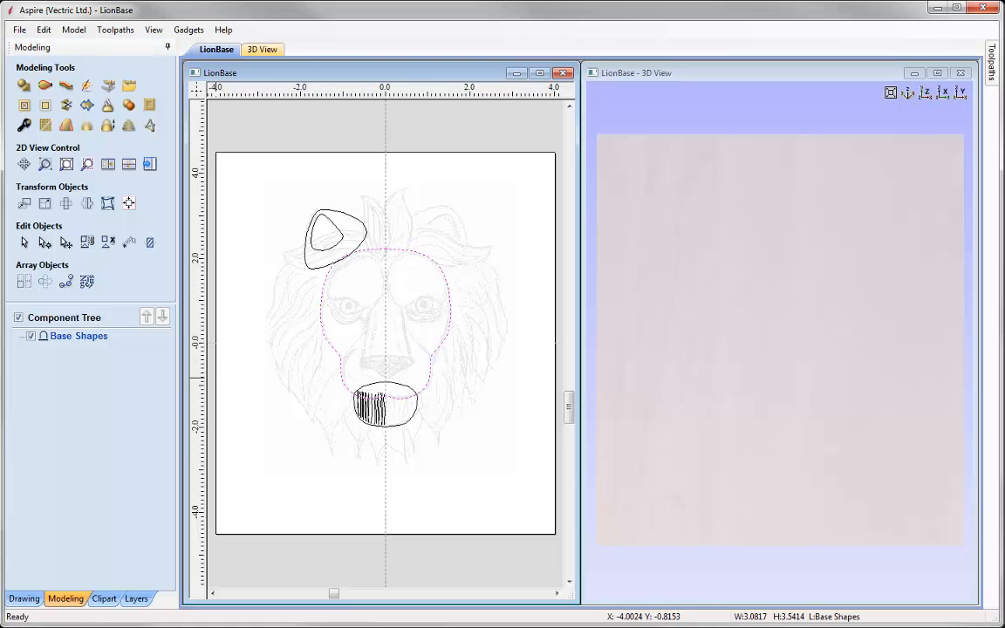
click(24, 86)
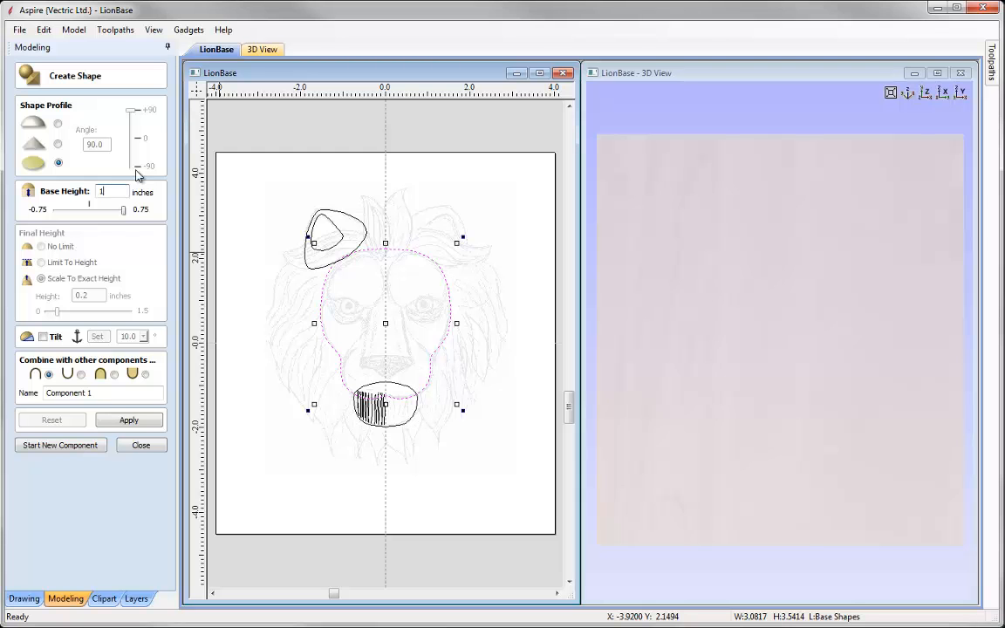
double_click(100, 391)
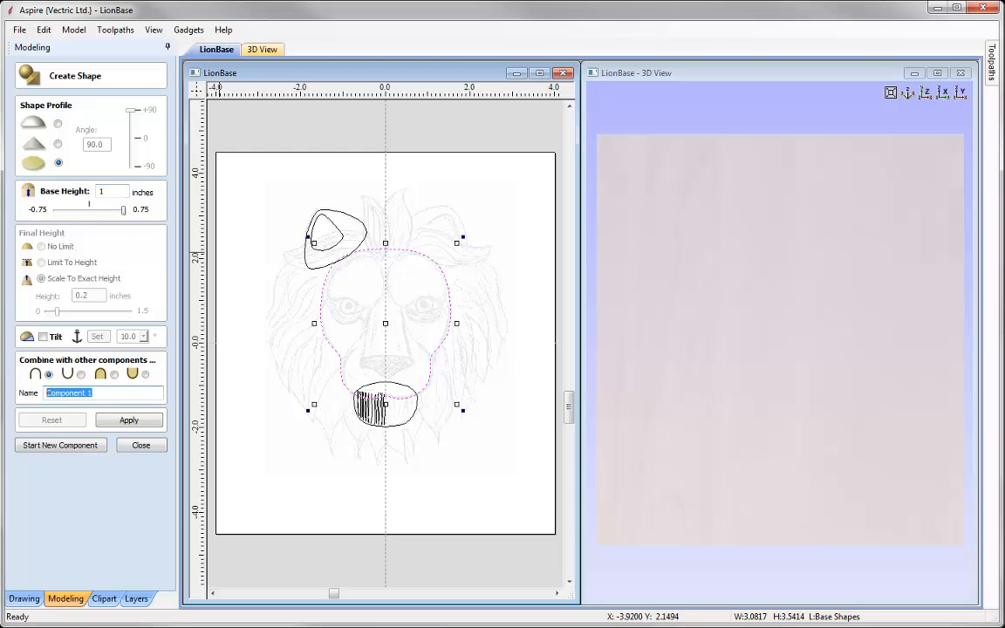
text(BaseShape)
click(149, 416)
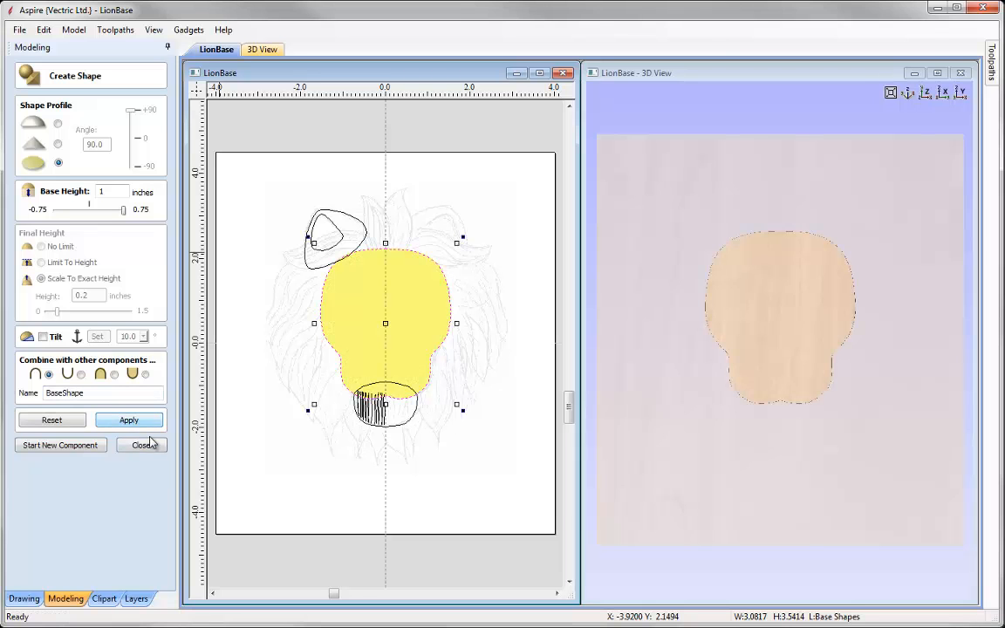
click(142, 446)
drag(782, 448, 758, 291)
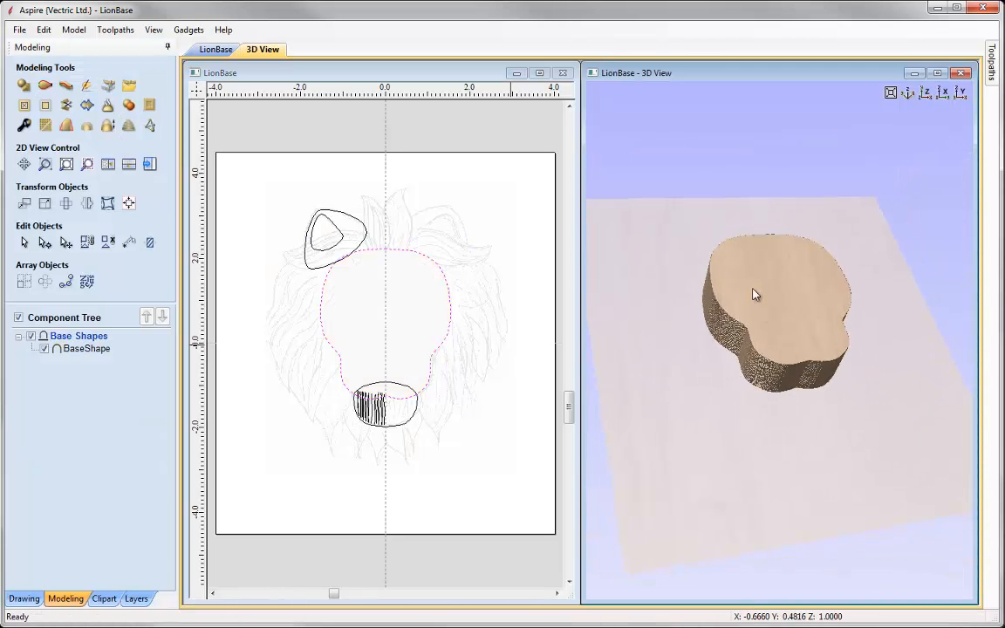
drag(770, 343, 671, 305)
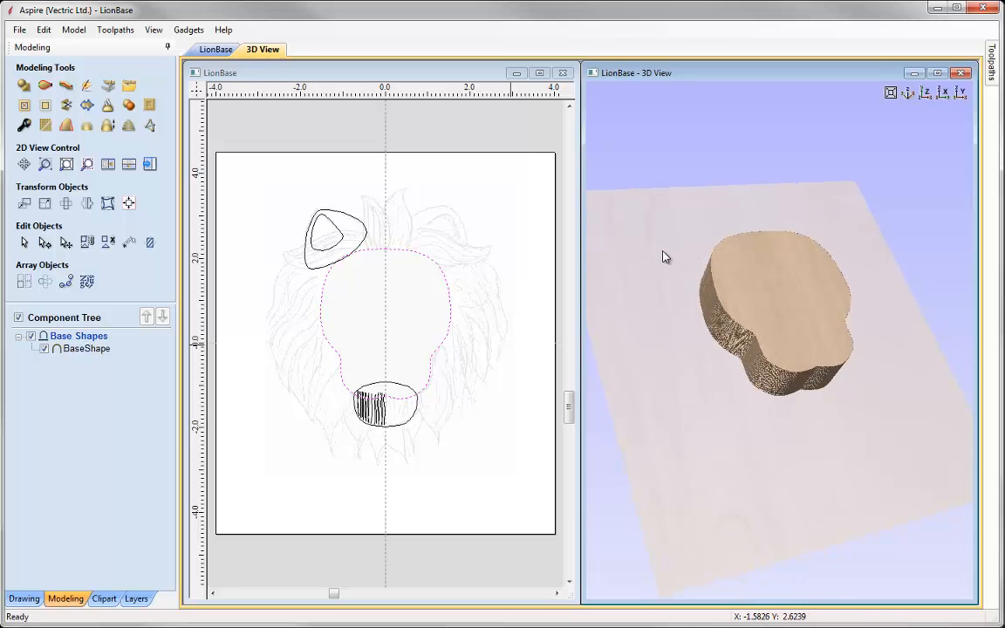
drag(846, 397, 702, 373)
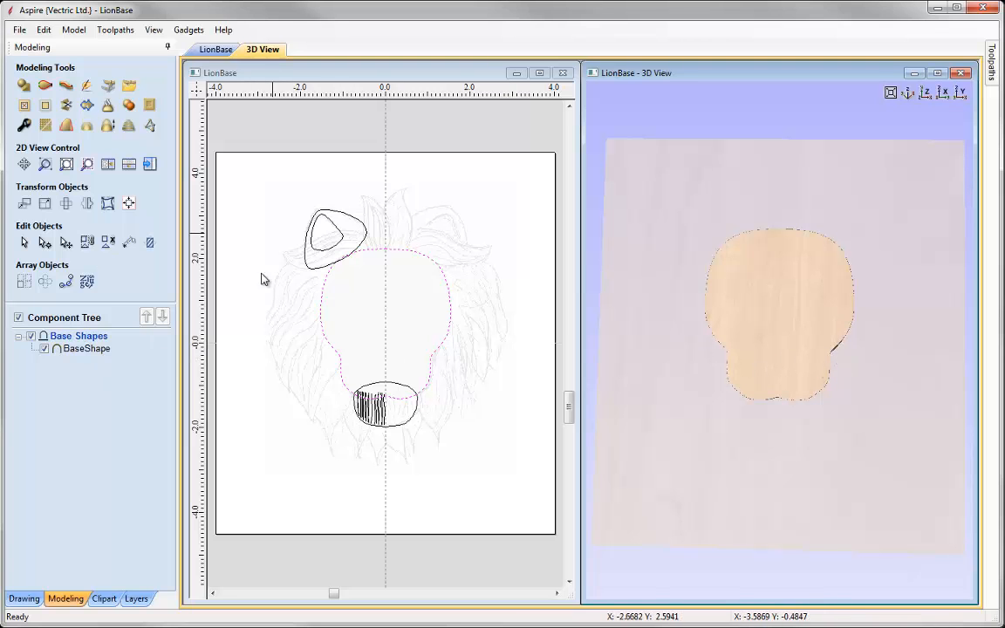
- Show the Handle layer and delete the two curved spans of the large handle outline, keeping only its straight top line
click(136, 599)
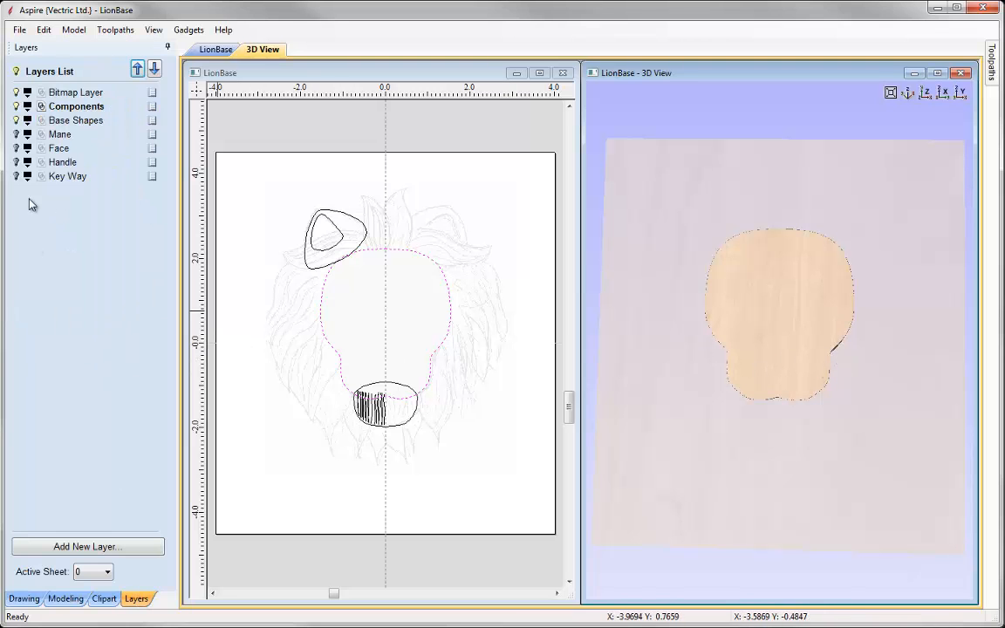
click(17, 162)
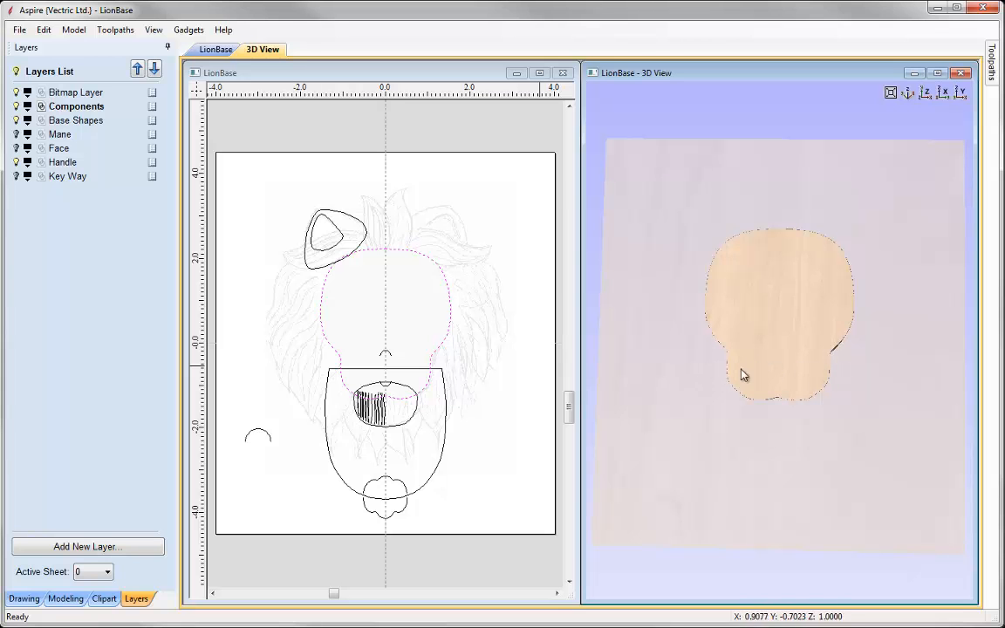
click(327, 434)
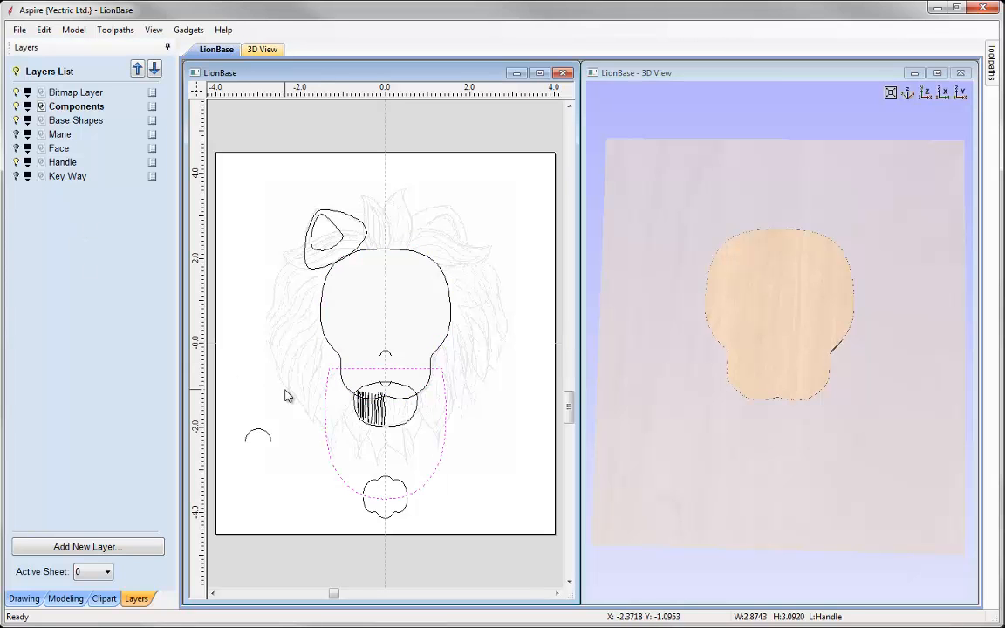
key(n)
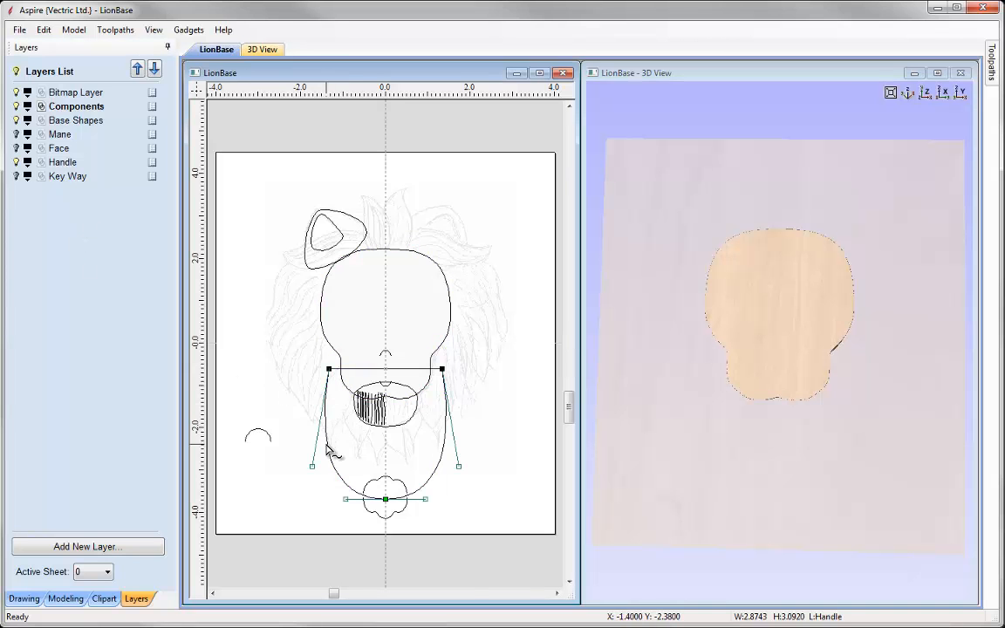
right_click(328, 449)
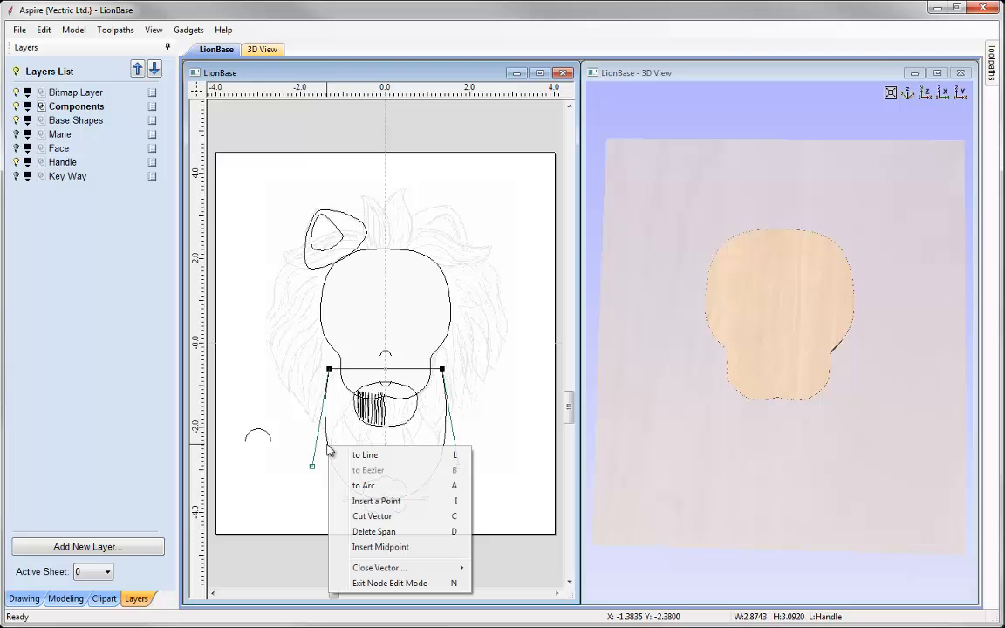
click(404, 529)
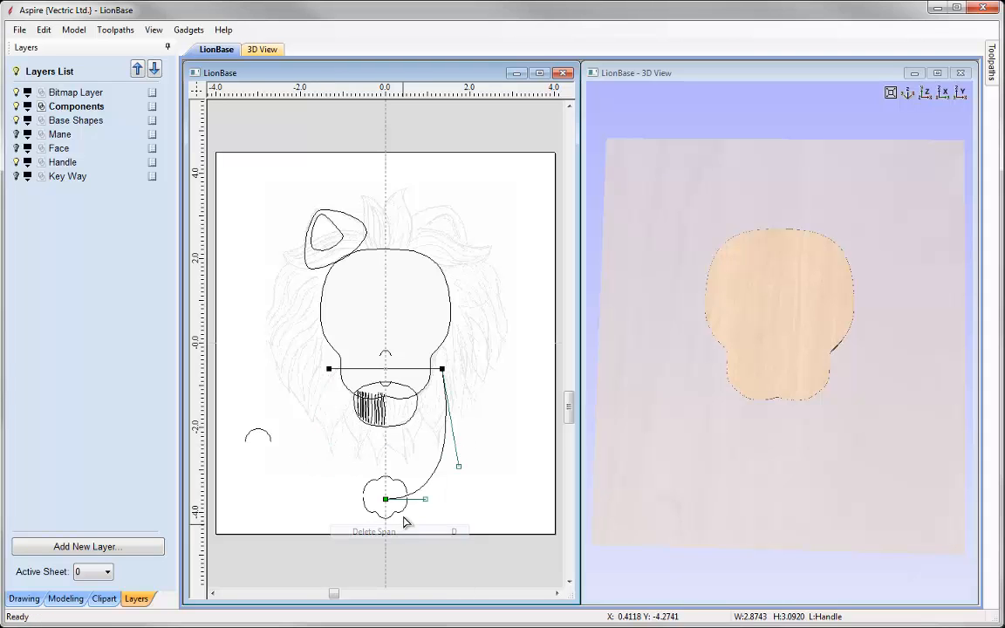
right_click(440, 469)
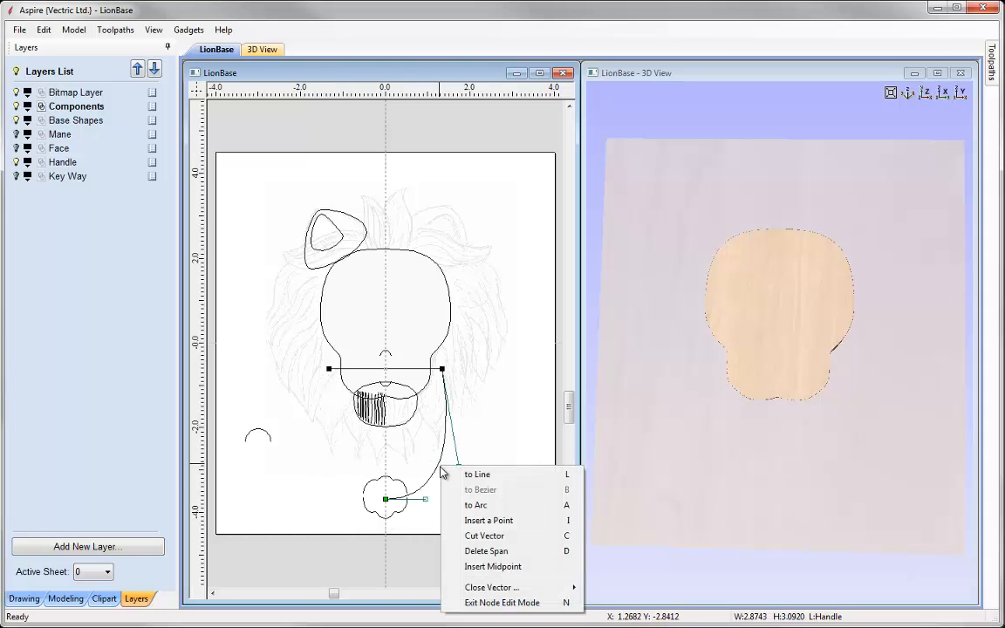
click(511, 551)
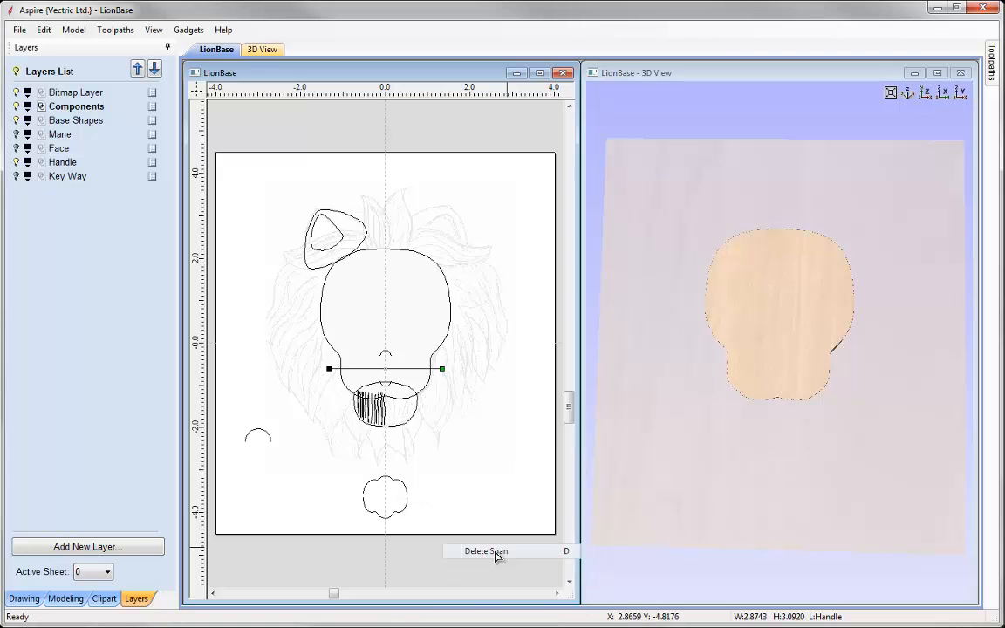
- Delete the scalloped rosette vectors at the lower end of the handle
click(352, 485)
click(388, 498)
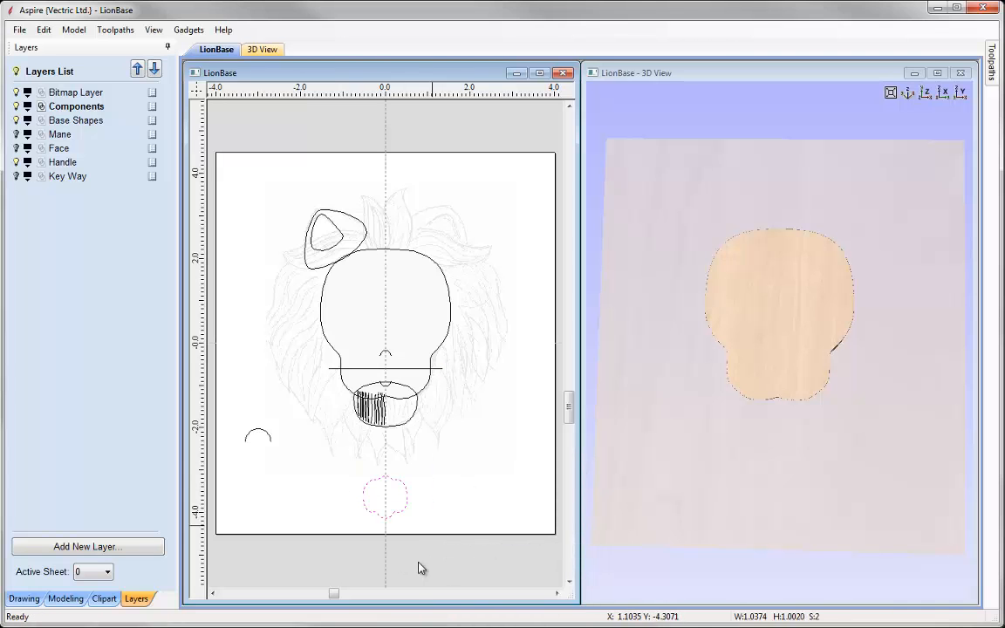
key(Delete)
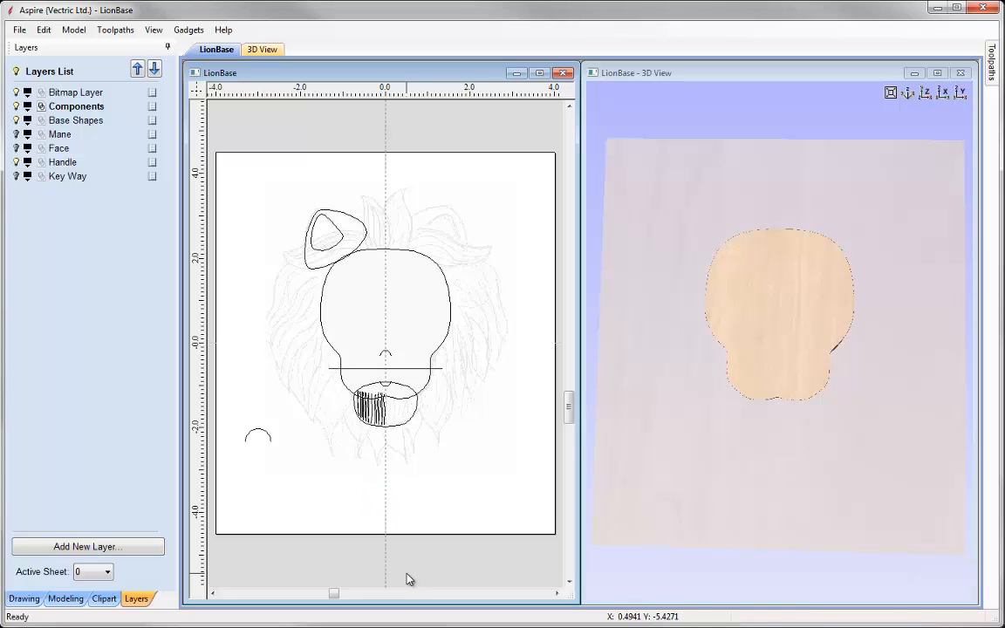
- Resize the large arc beside the lion's mane to 0.65 inches wide, keeping its proportions linked
click(394, 368)
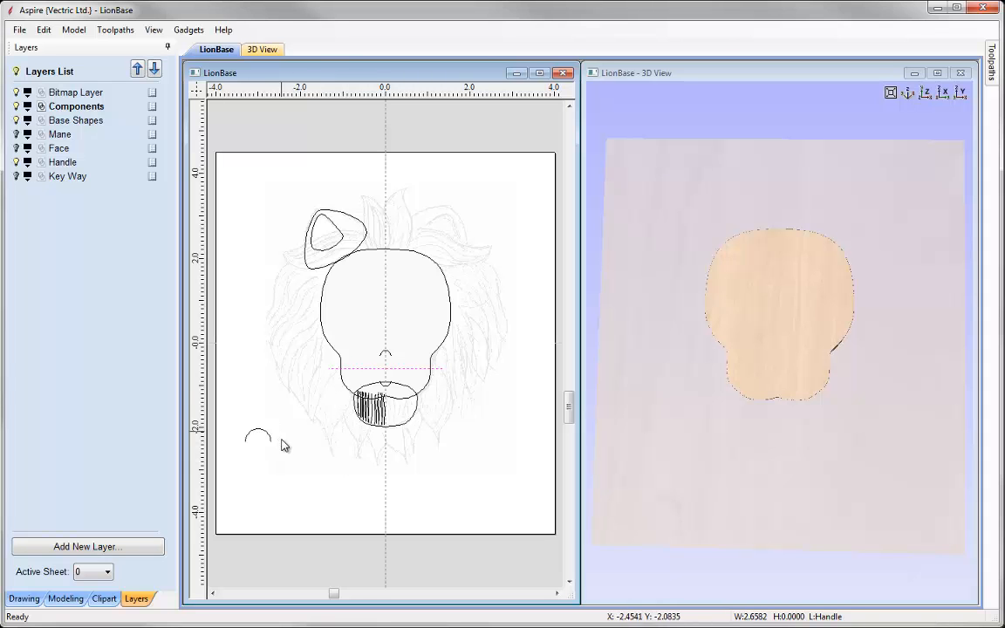
click(245, 445)
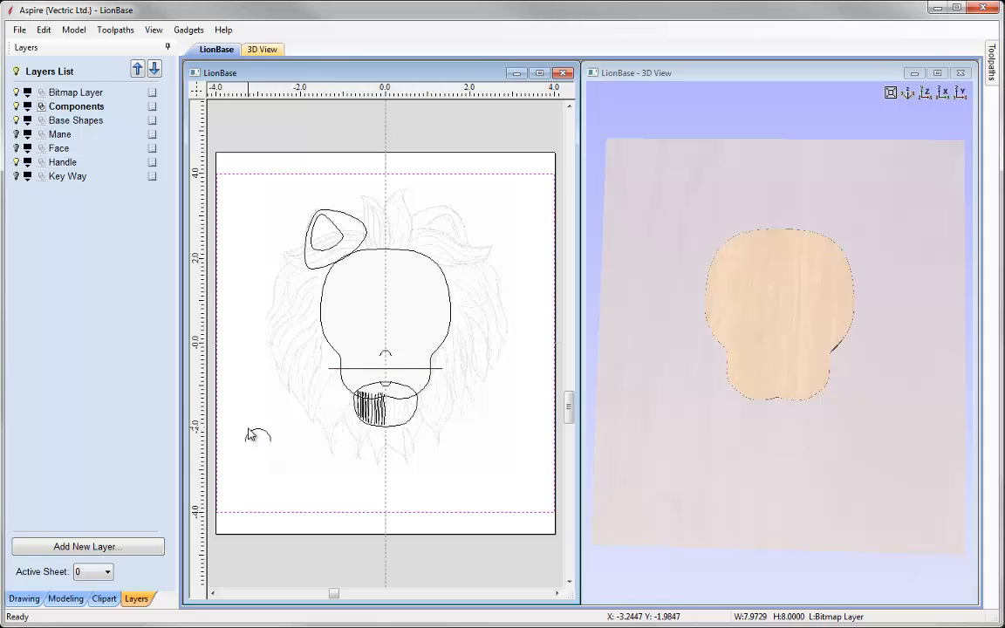
click(253, 517)
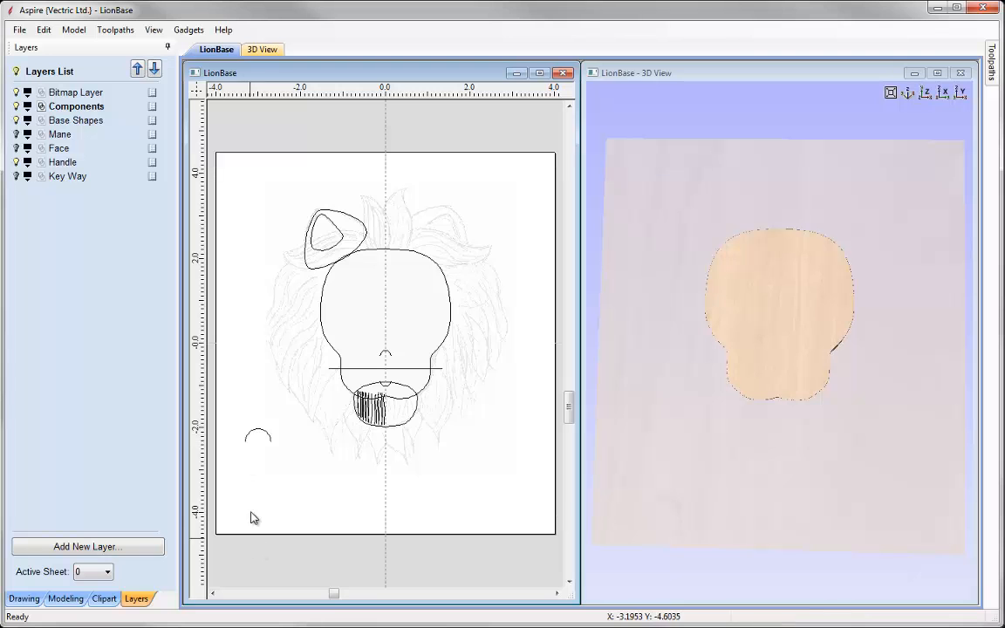
scroll(246, 445, up, 3)
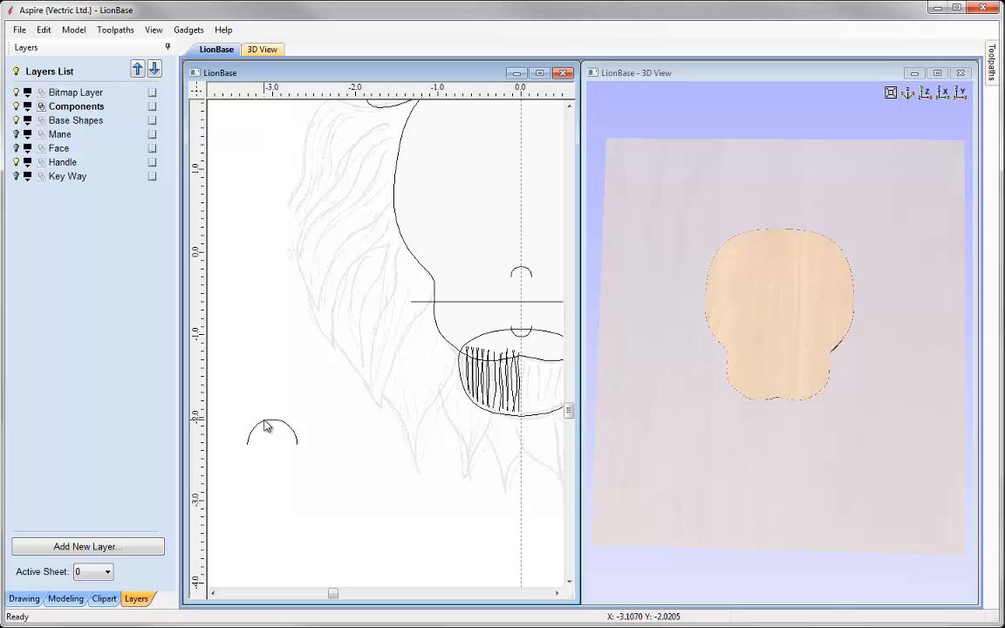
click(269, 427)
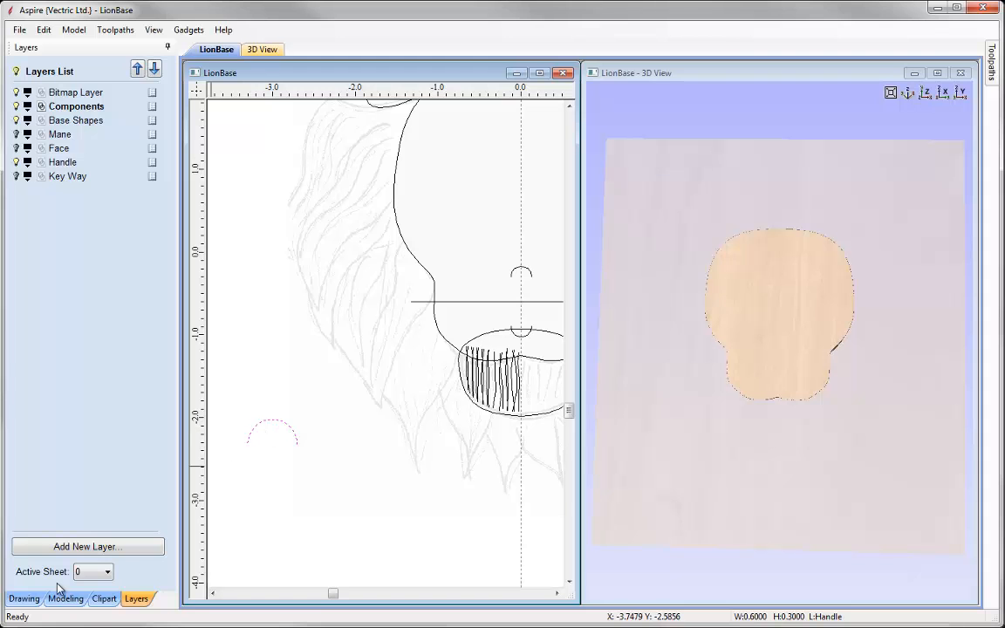
click(24, 598)
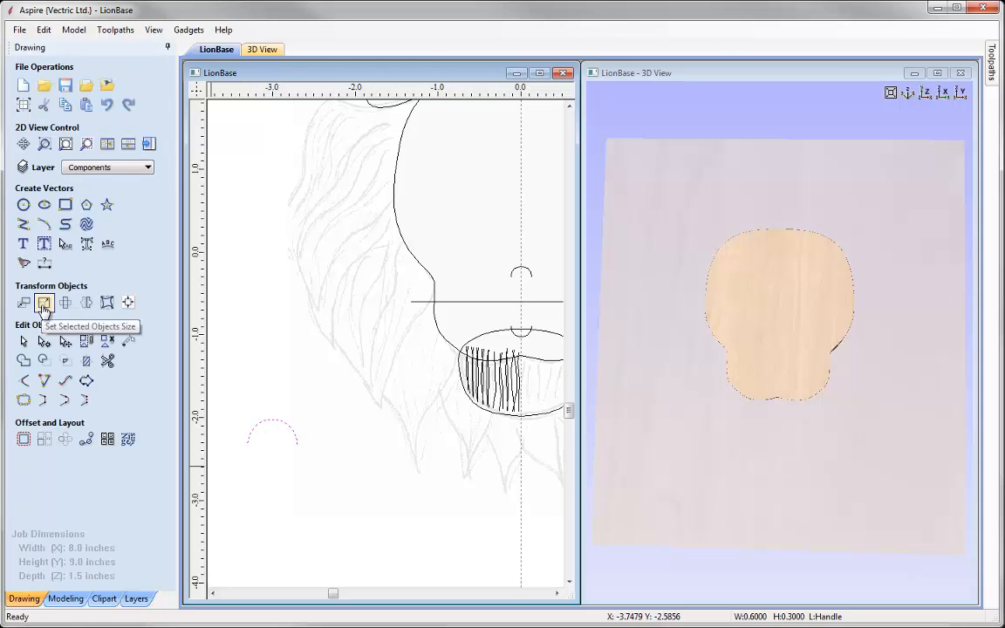
click(44, 304)
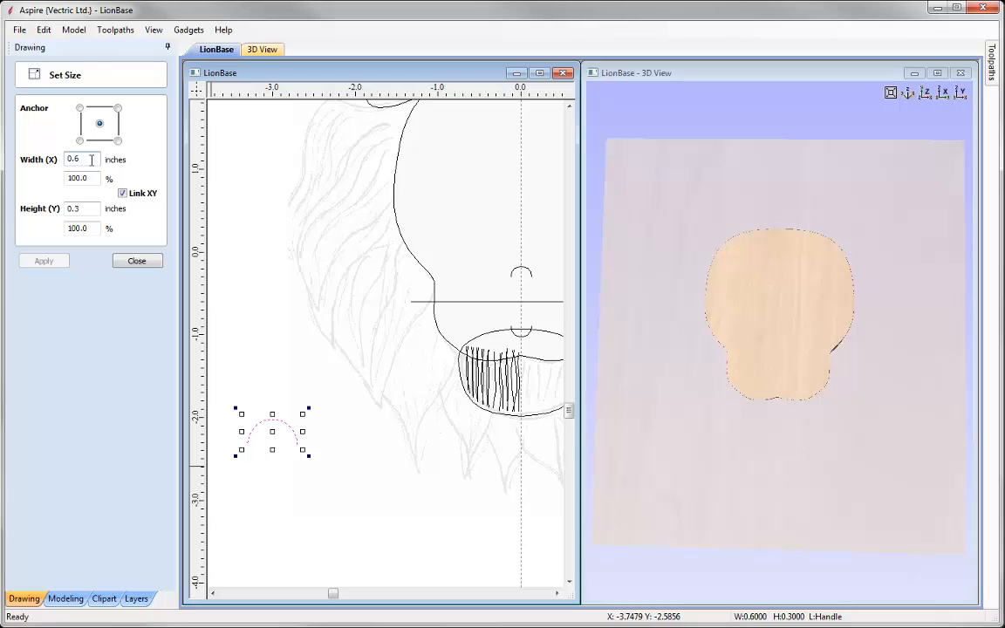
text(5)
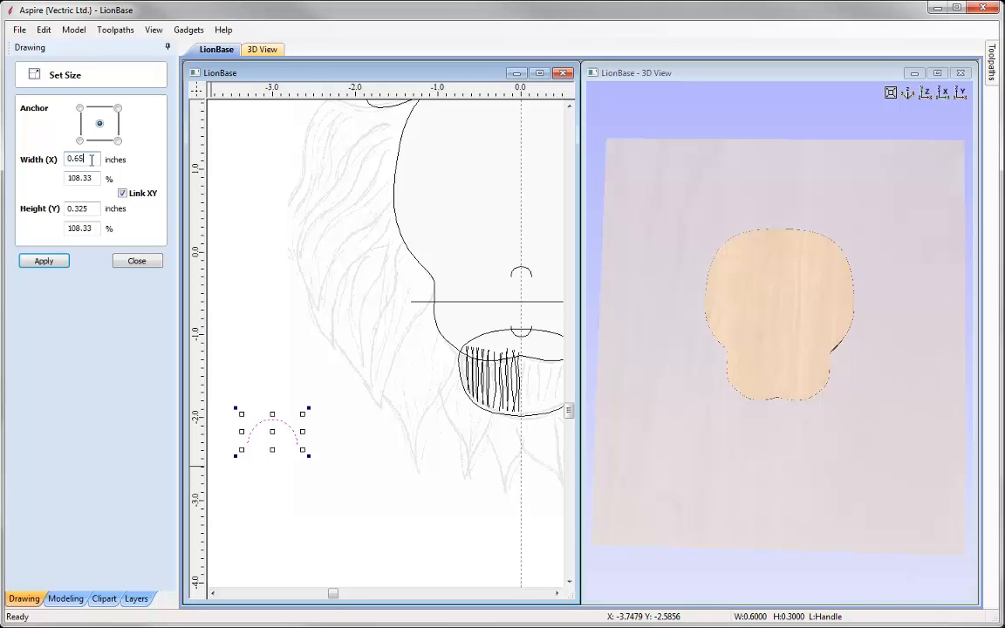
click(46, 261)
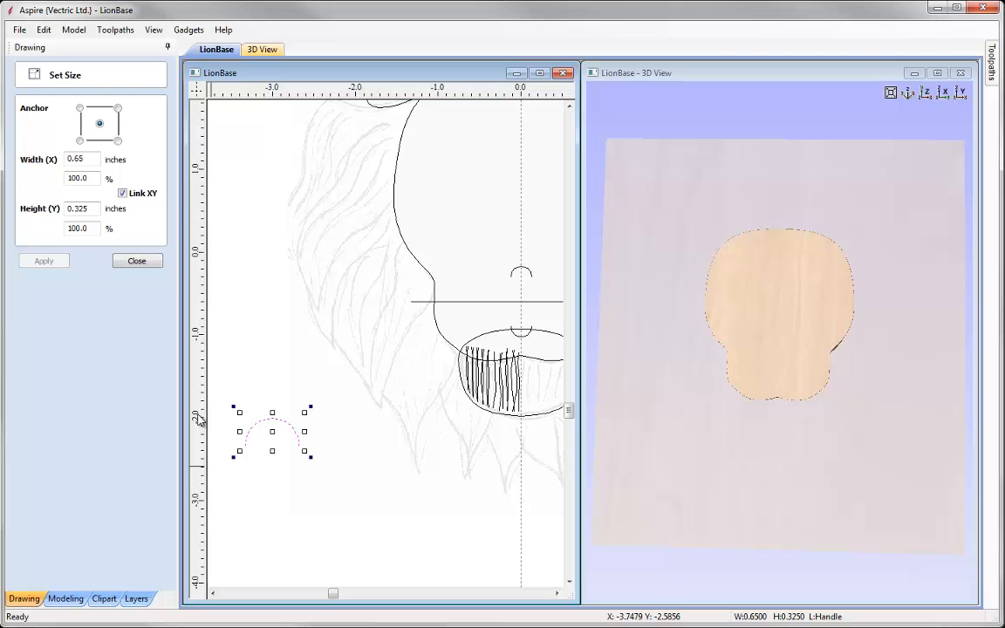
click(137, 261)
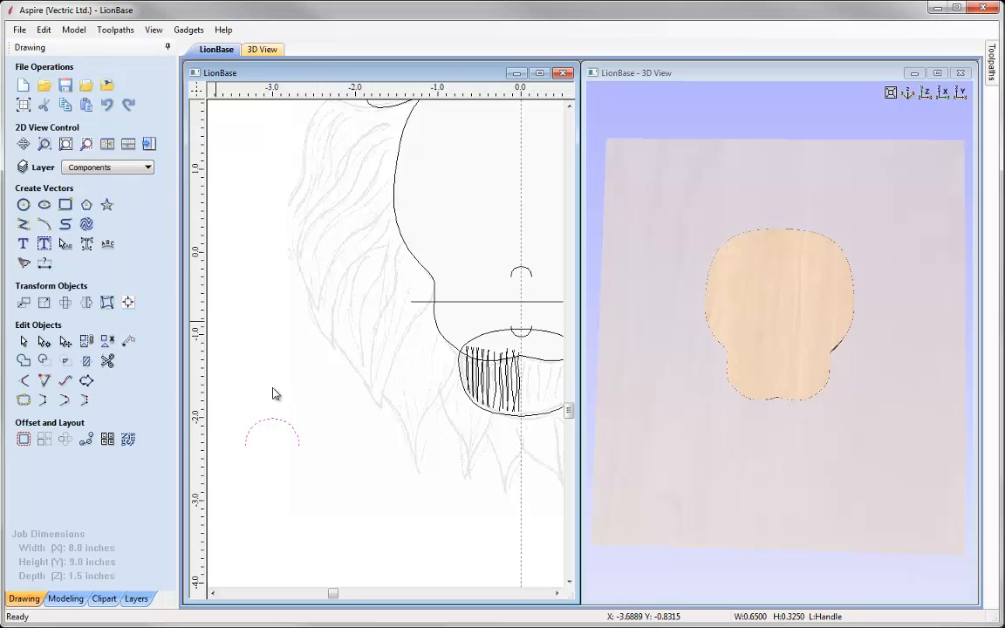
- Set the width of the small arc above the horizontal line to 0.3 inches with X and Y linked
click(67, 144)
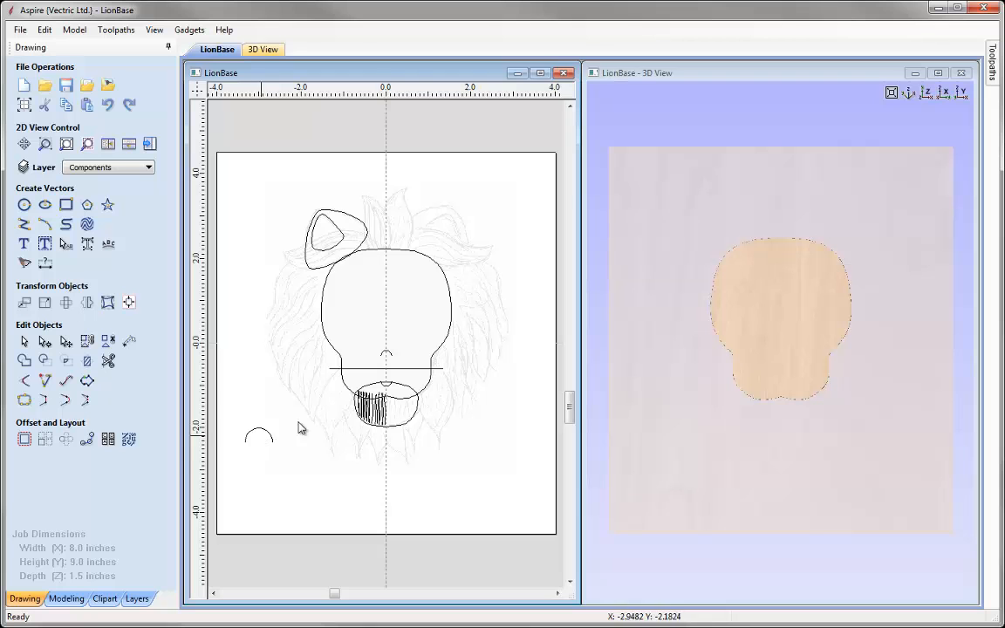
click(388, 359)
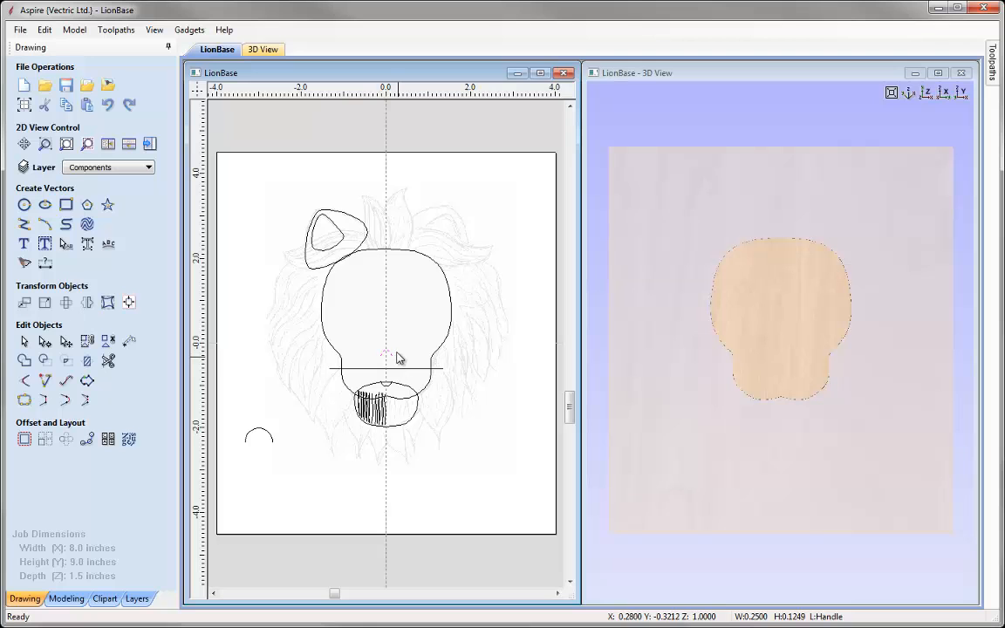
click(45, 301)
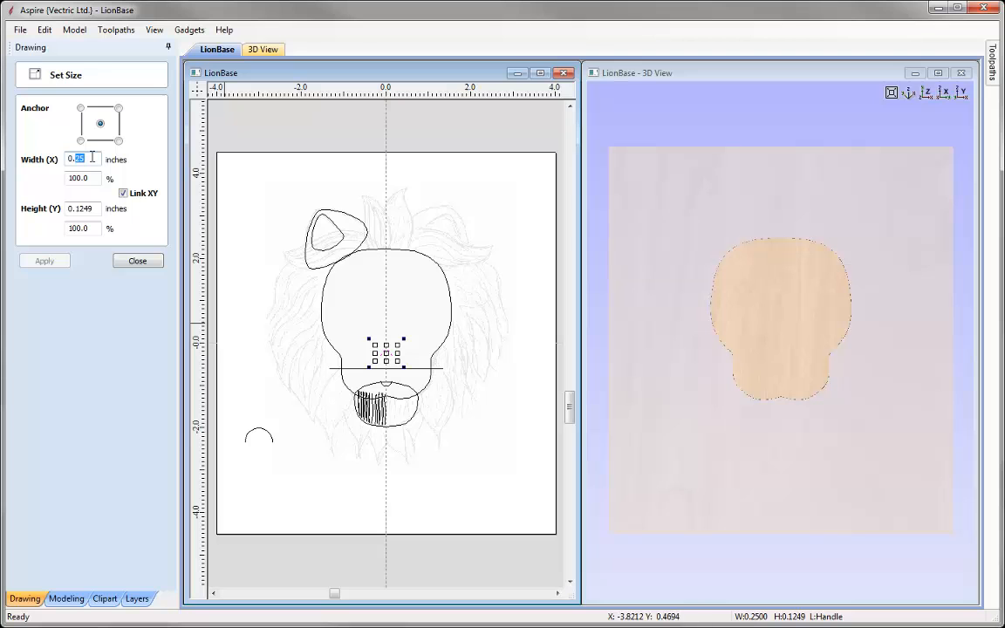
text(3)
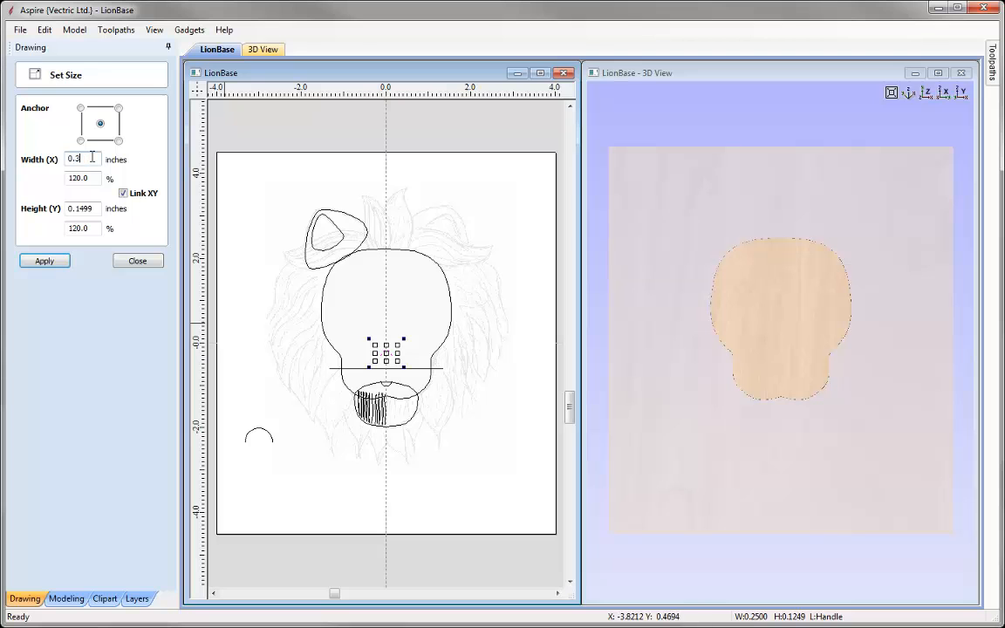
click(57, 261)
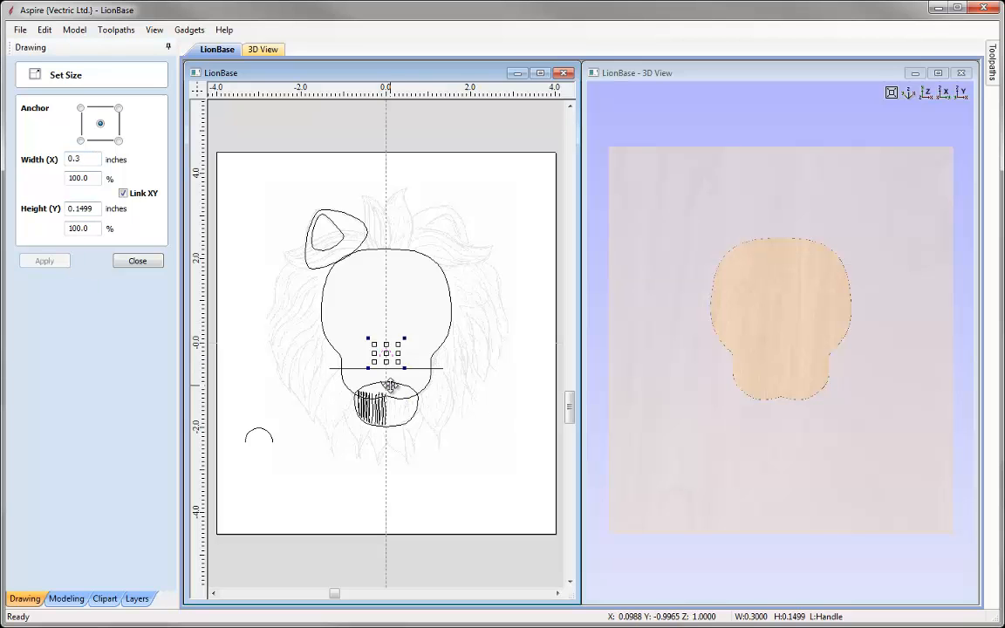
- Set the small inverted arc below the horizontal line to 0.3 inches wide as well, with proportions linked
key(ctrl+z)
drag(74, 161, 86, 161)
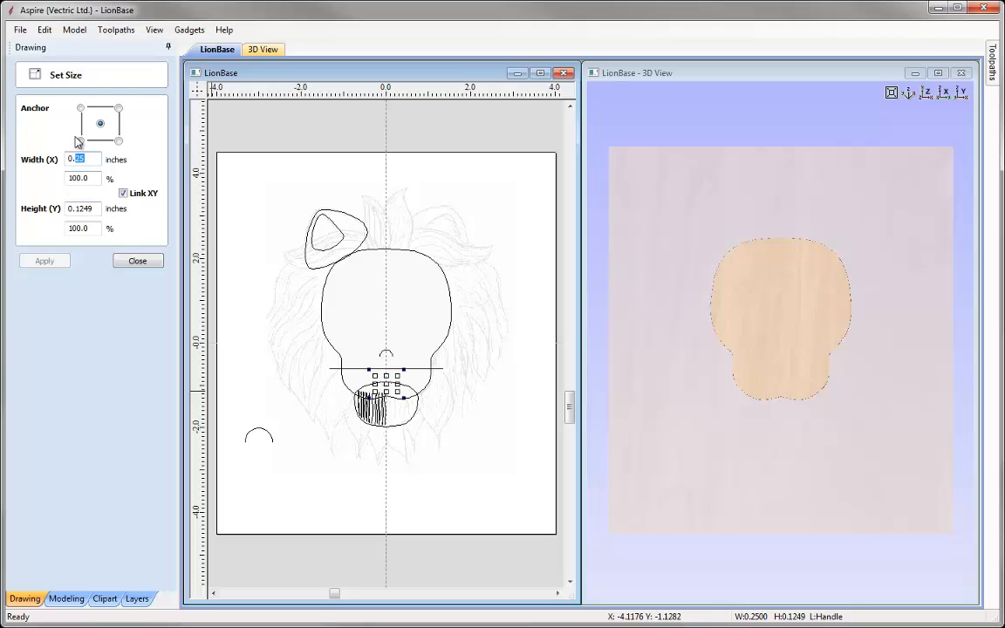
text(3)
click(40, 263)
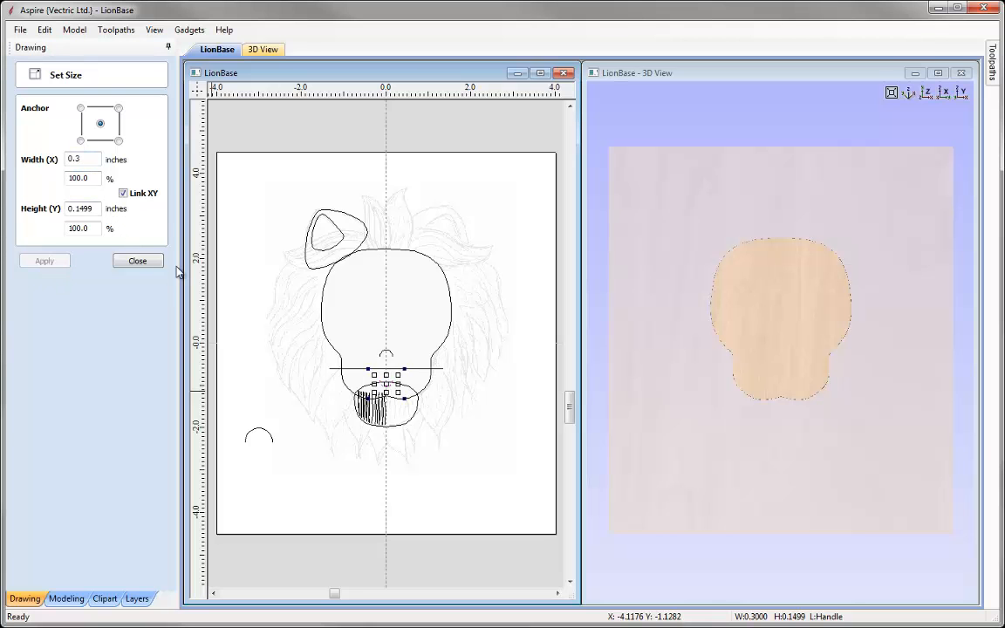
click(137, 260)
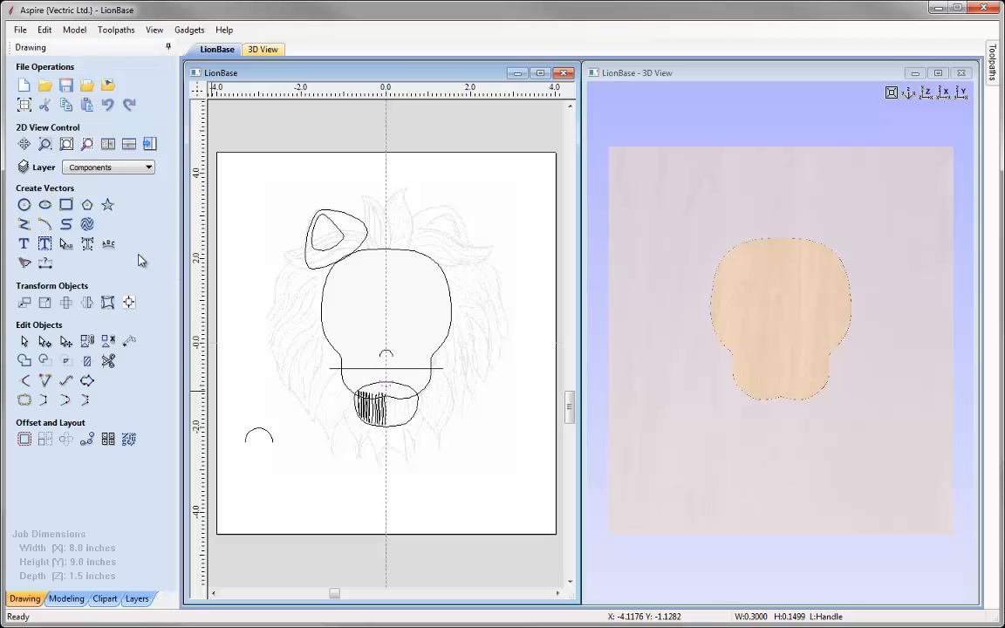
click(410, 564)
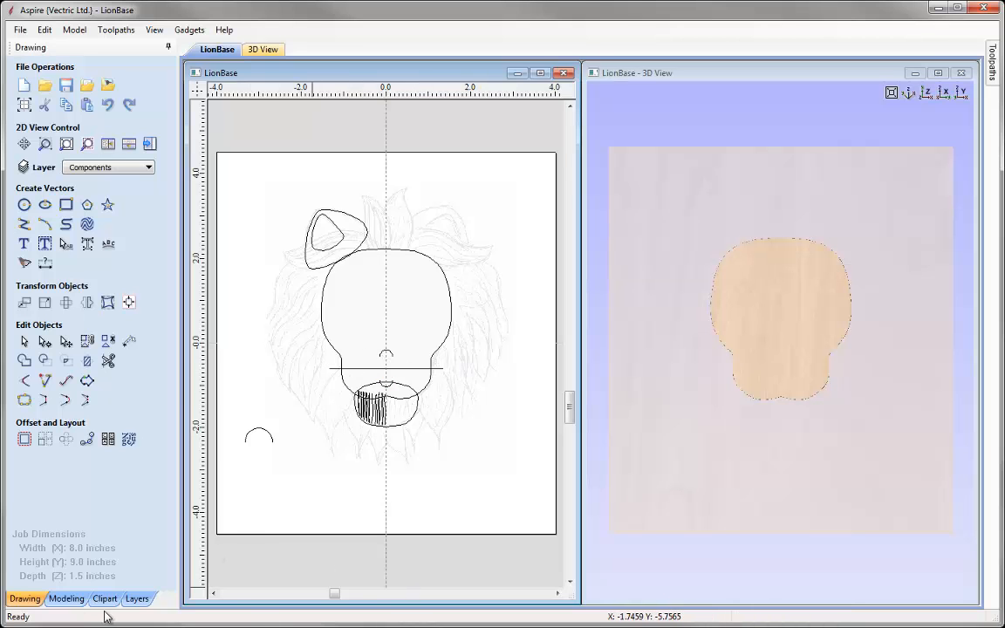
- Hide the BaseShape component and assign the horizontal line across the muzzle as the Extrude and Weave drive rail
click(68, 599)
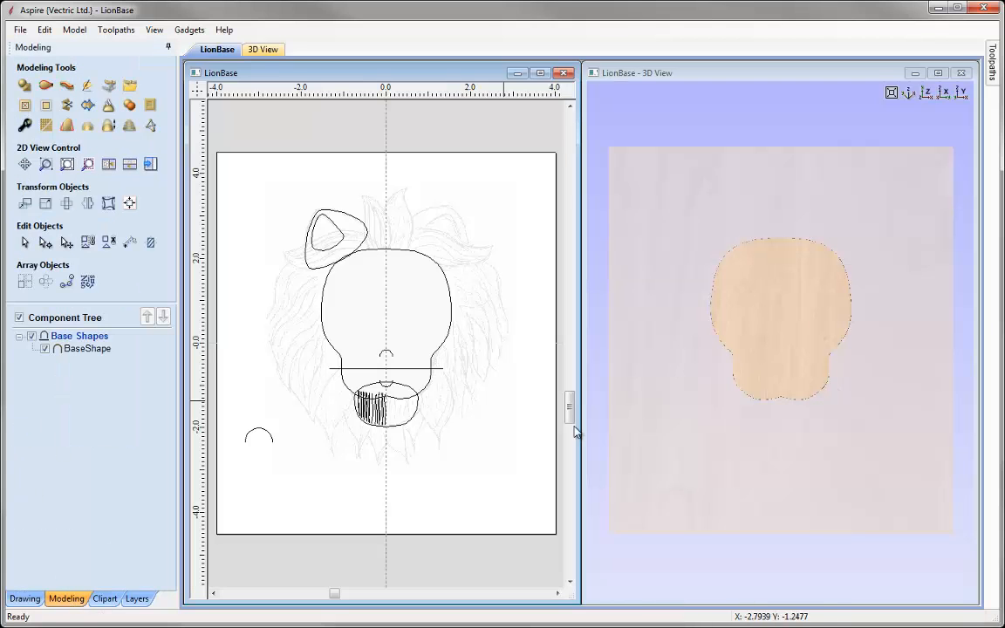
click(44, 349)
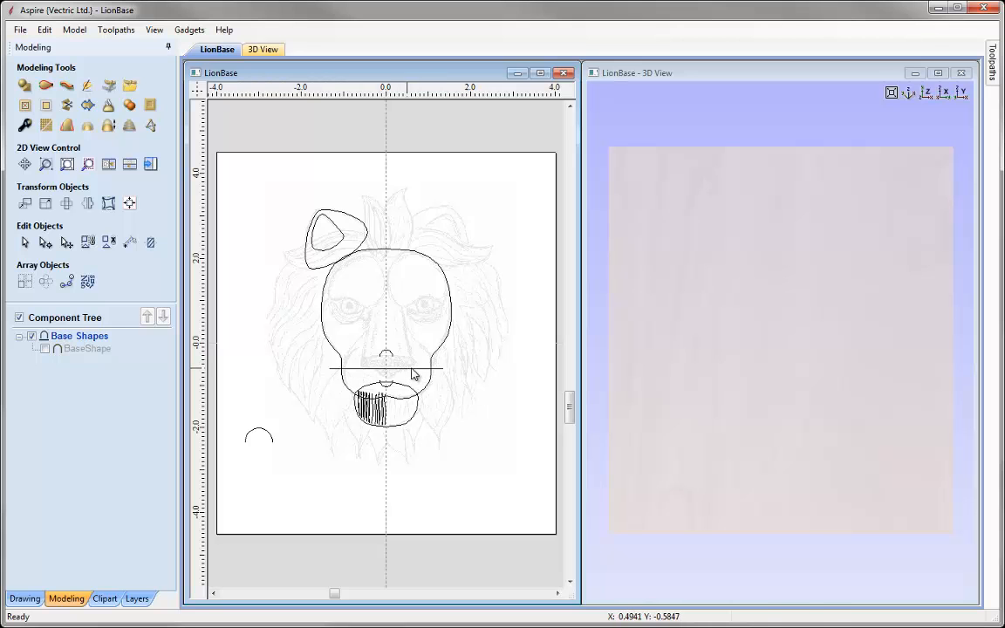
click(368, 370)
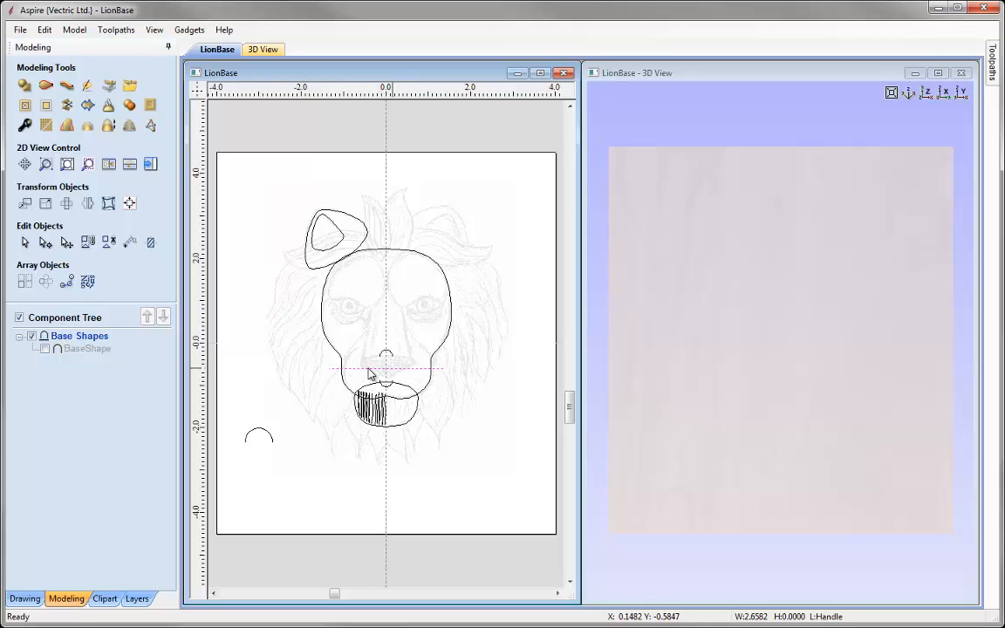
click(65, 86)
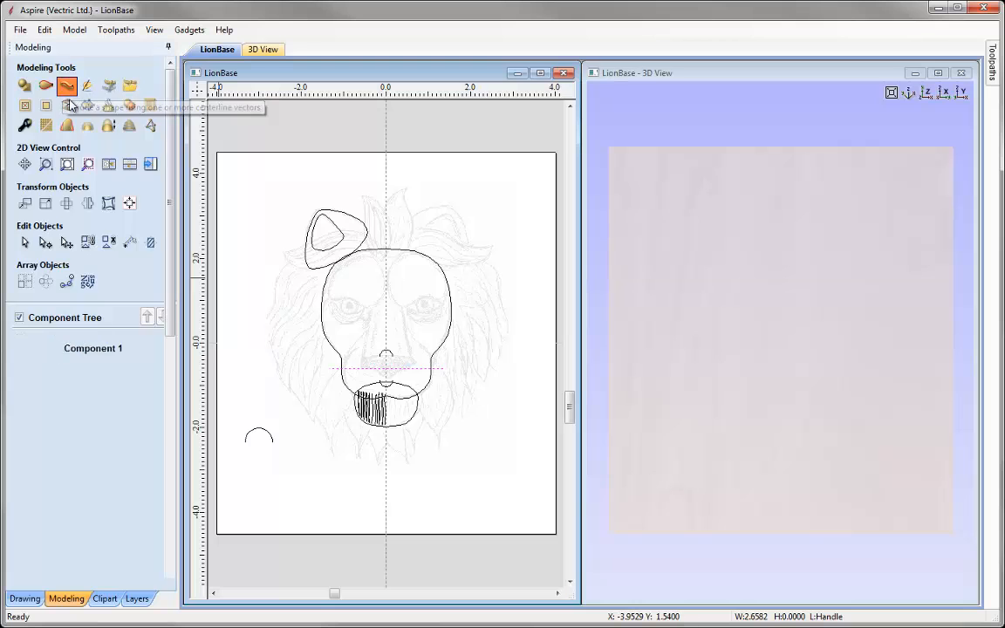
click(131, 119)
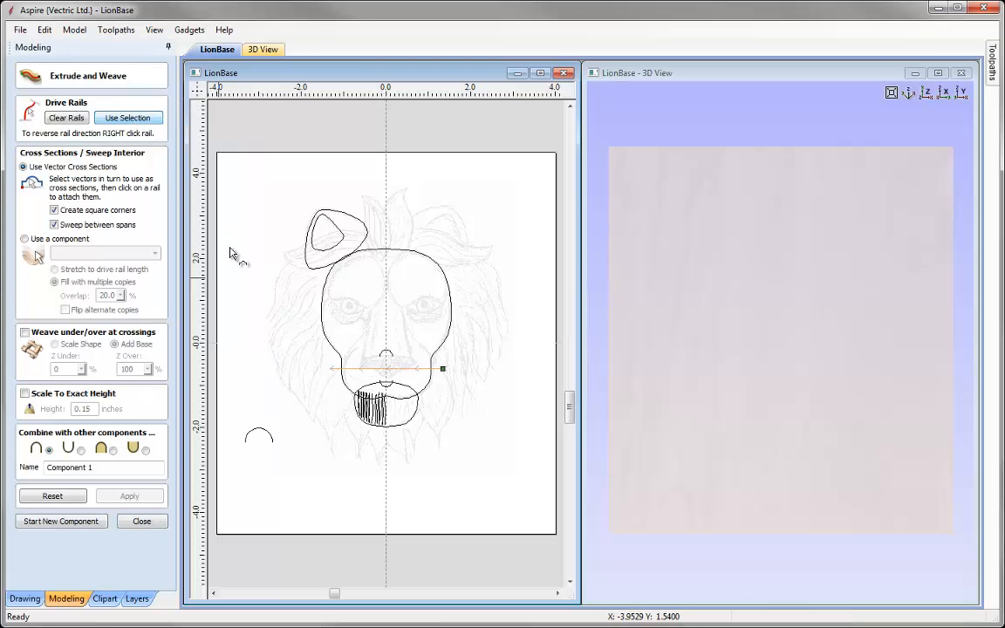
- Extrude the large arc beside the mane along the rail as an added component named HandleRecess
click(272, 441)
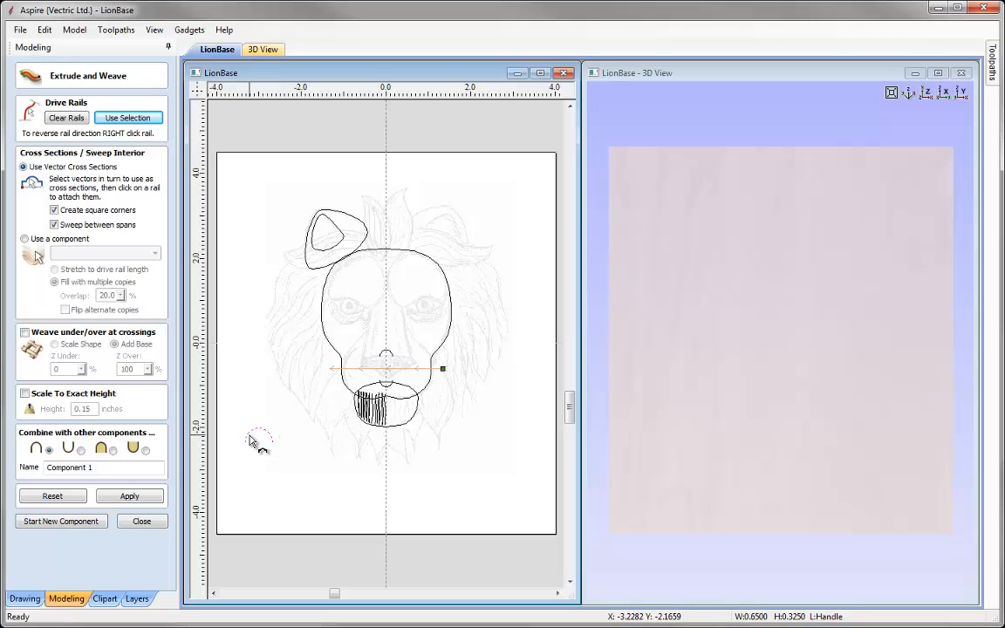
drag(96, 468, 45, 468)
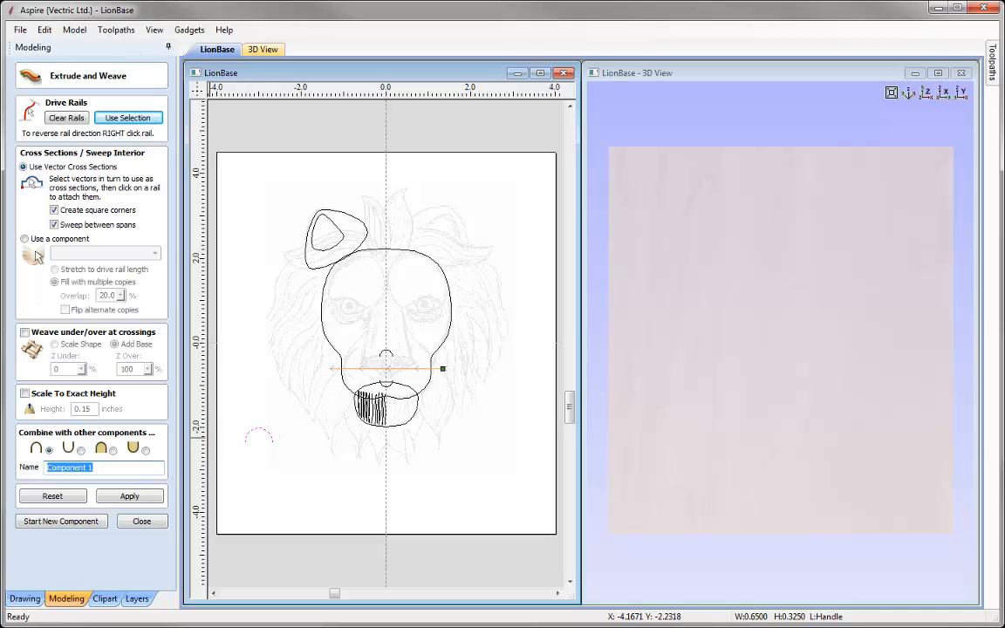
text(HandleRecess)
click(128, 497)
drag(844, 419, 819, 417)
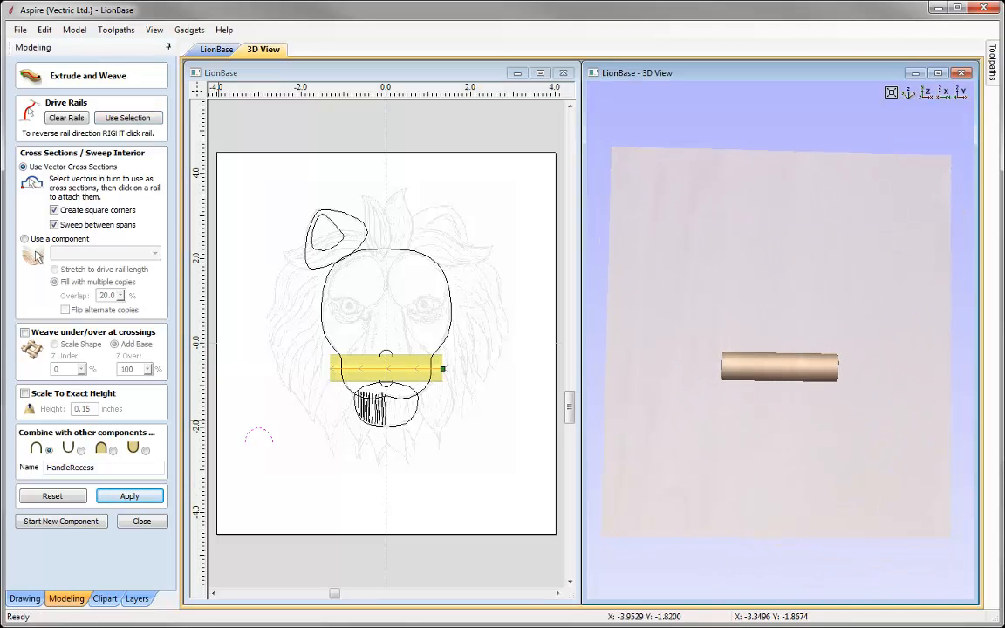
click(139, 521)
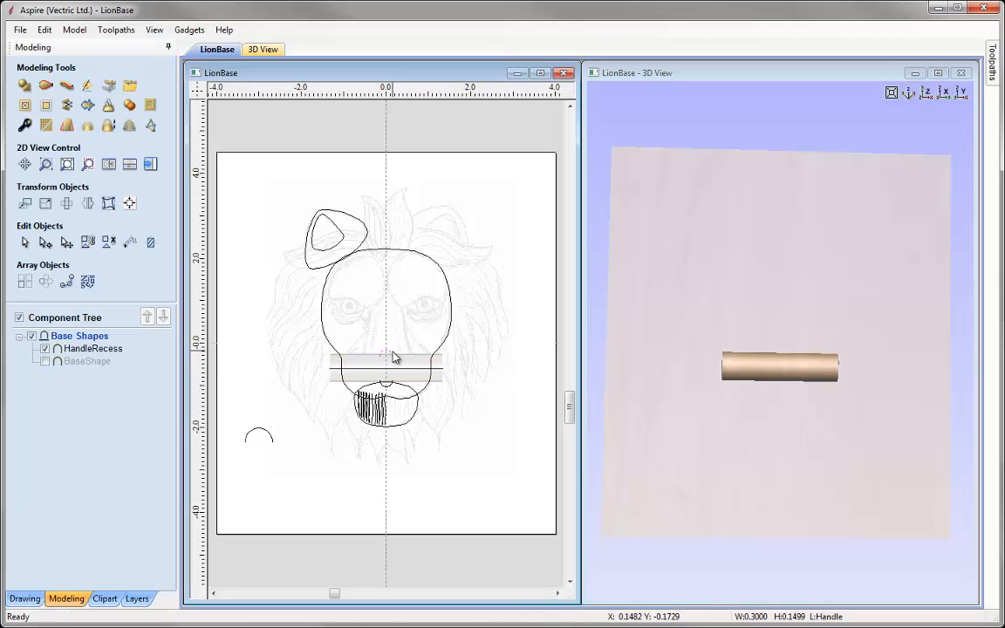
- Create a Two Rail Sweep named Lock, using the two small arcs as rails and the large arc as cross section
shift+click(391, 383)
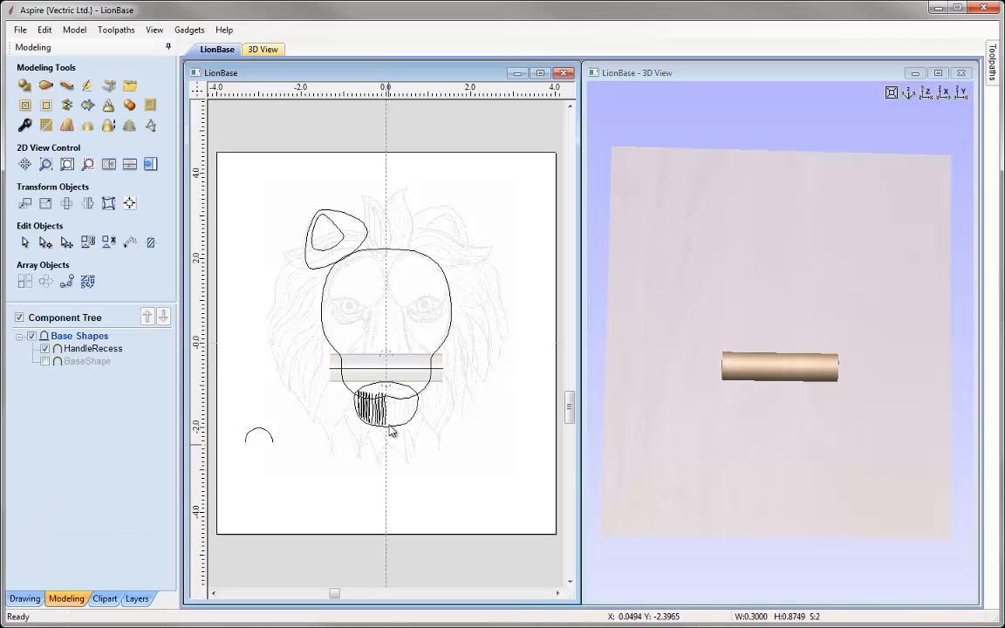
click(45, 87)
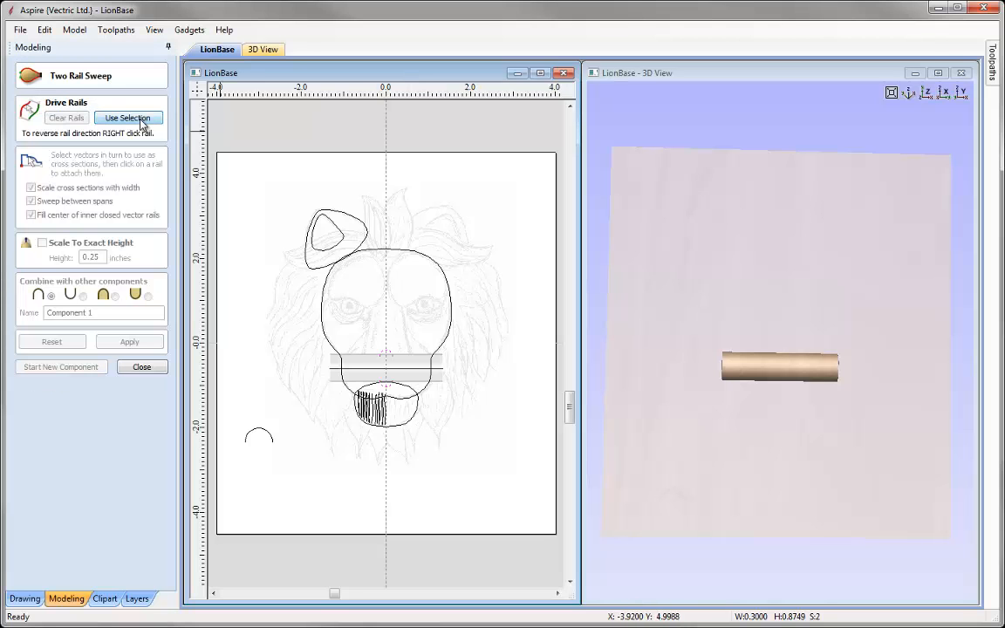
click(140, 118)
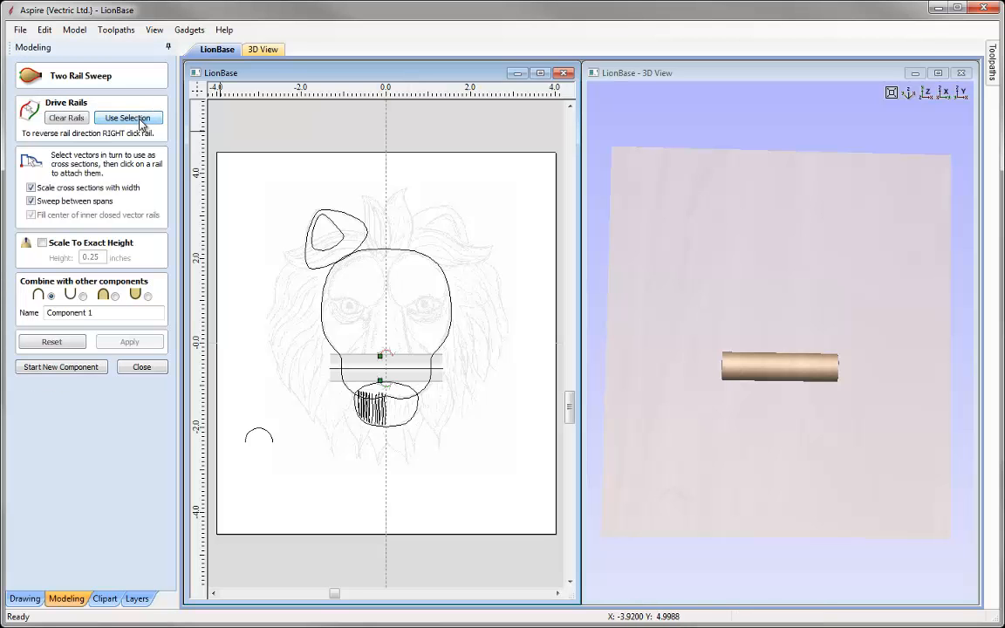
click(263, 431)
click(103, 313)
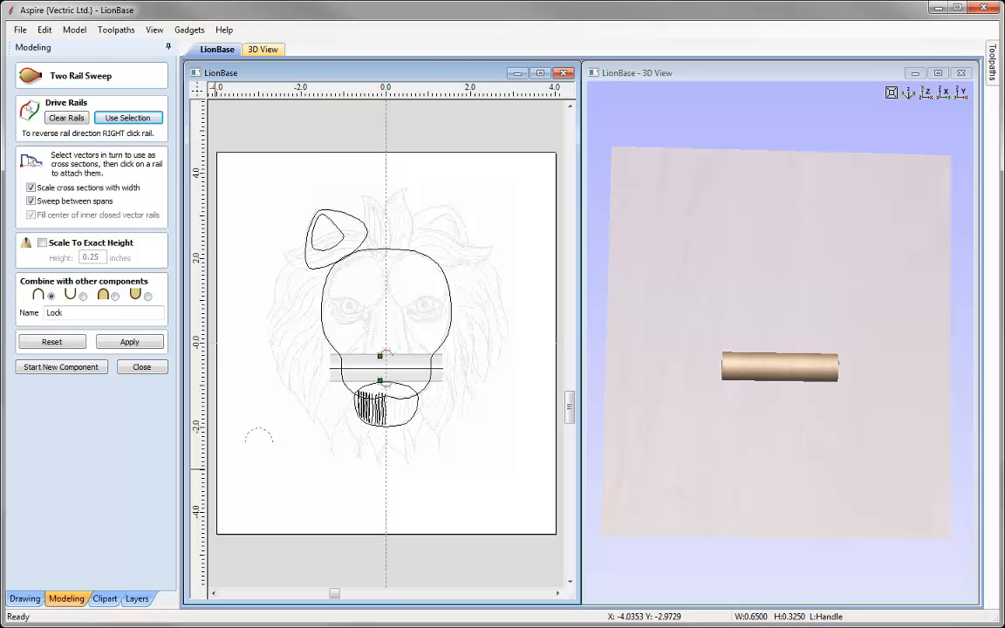
click(129, 342)
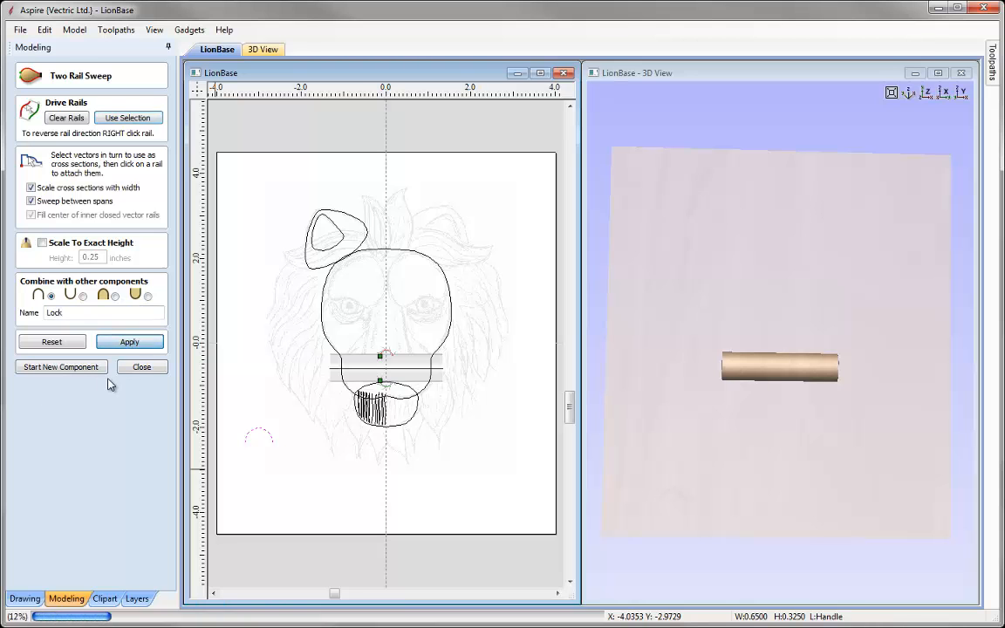
drag(867, 437, 601, 407)
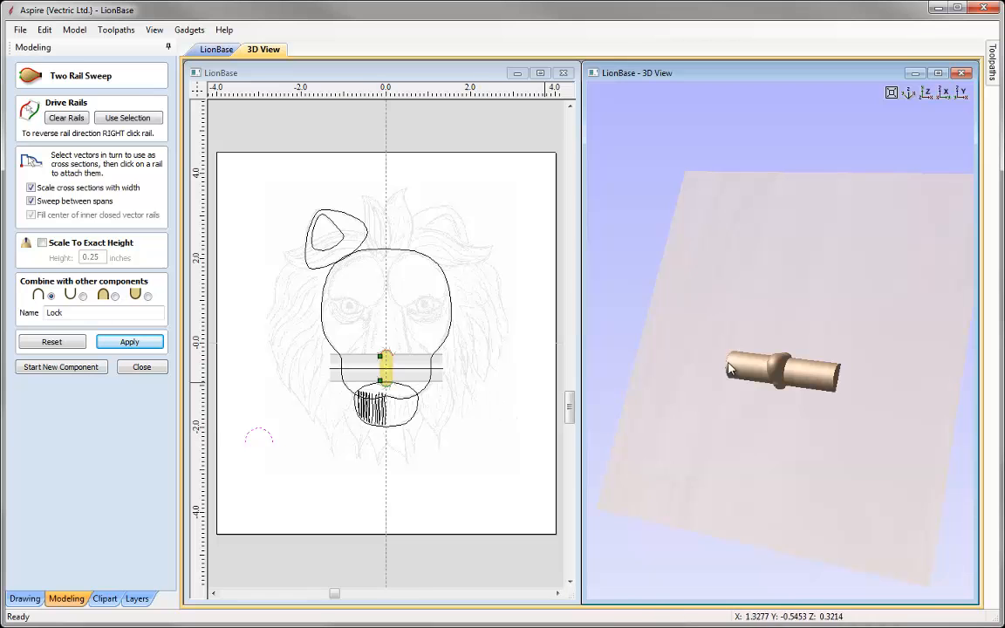
- Change the Lock sweep's combine mode to Merge and finish the sweep
click(114, 296)
drag(938, 435, 844, 411)
drag(698, 404, 725, 391)
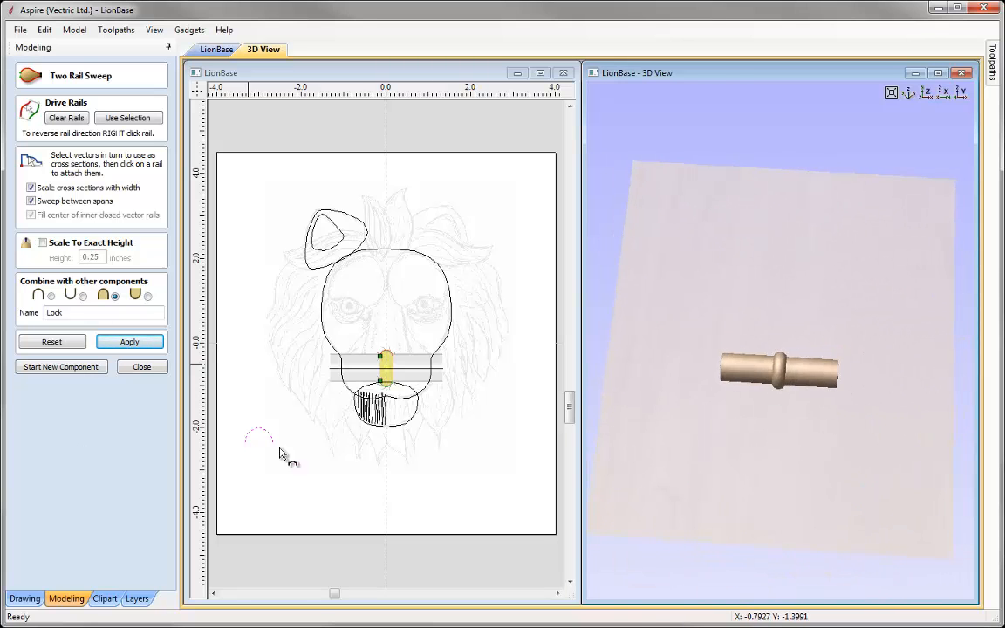
click(141, 367)
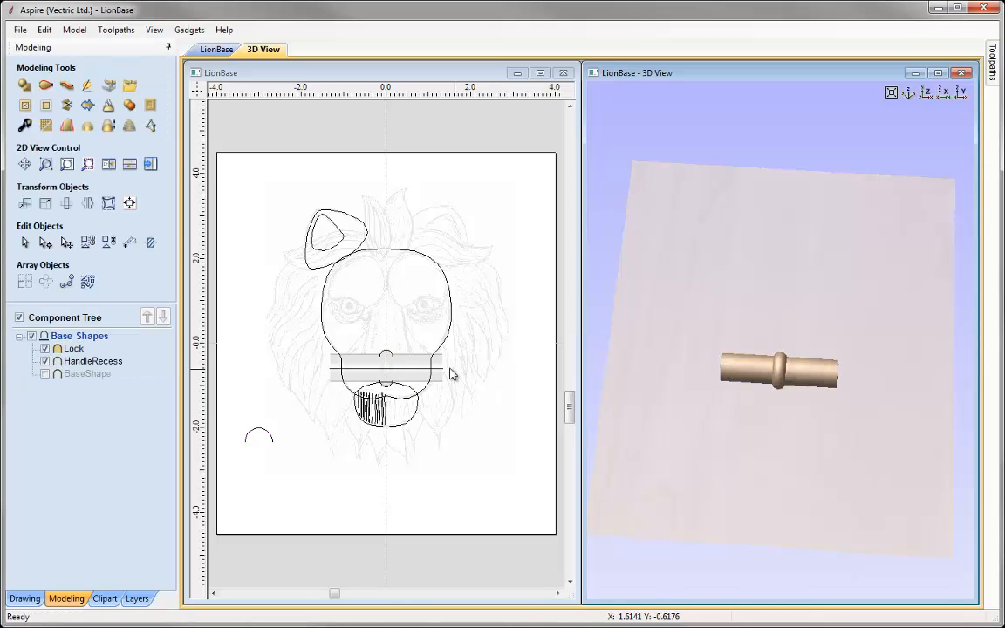
drag(833, 399, 832, 399)
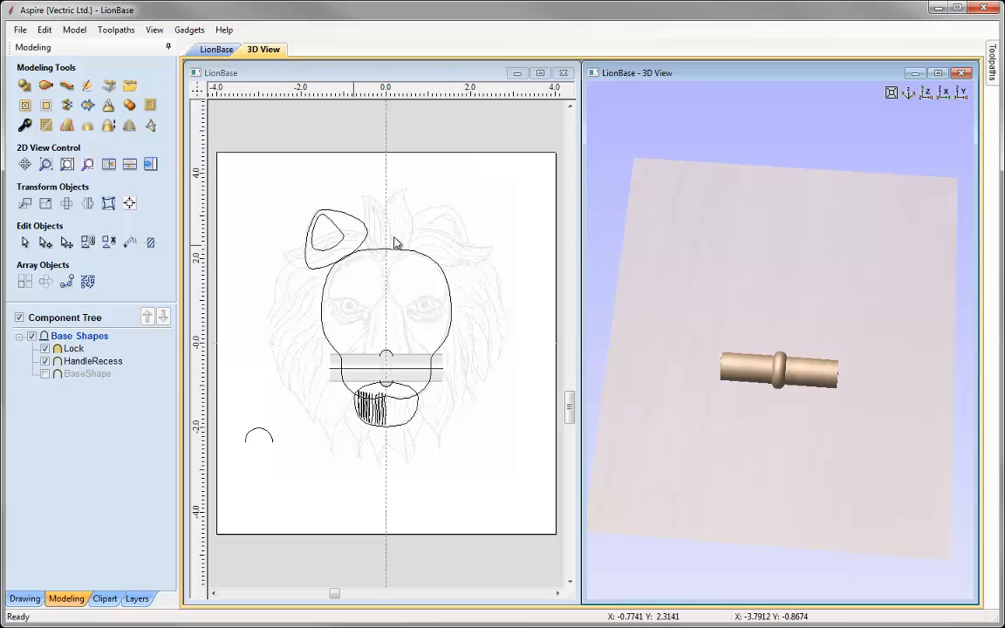
- Trim the Lock and HandleRecess components to the head outline by clearing everything outside it, baking them together
click(73, 349)
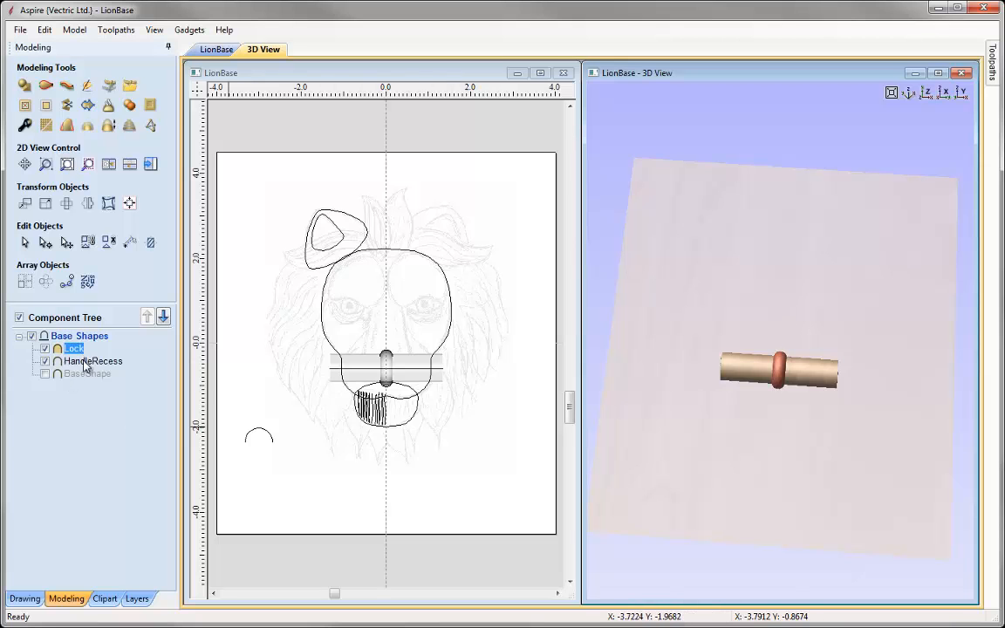
ctrl+click(87, 361)
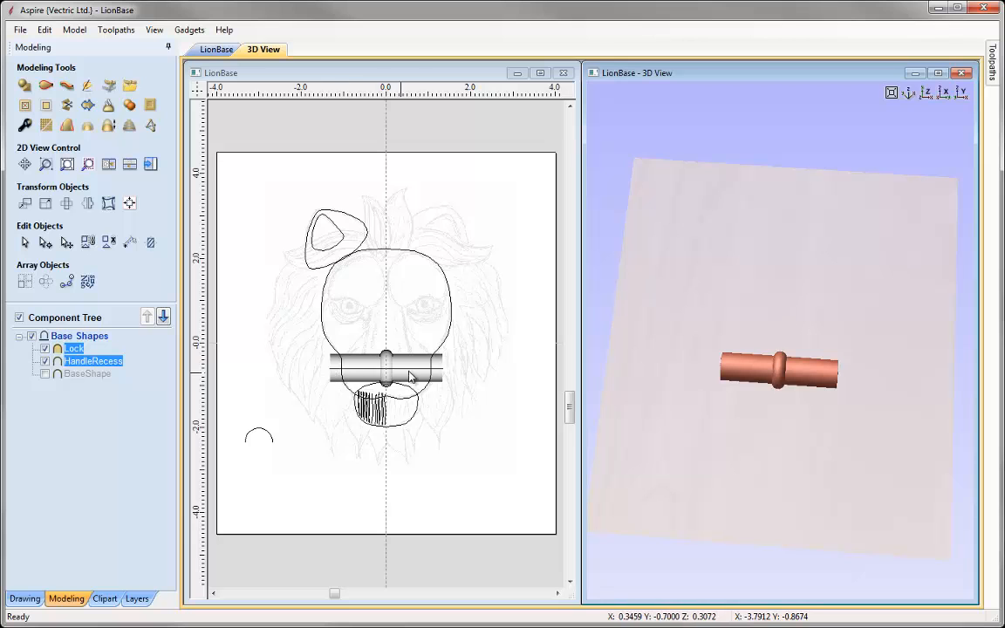
click(447, 343)
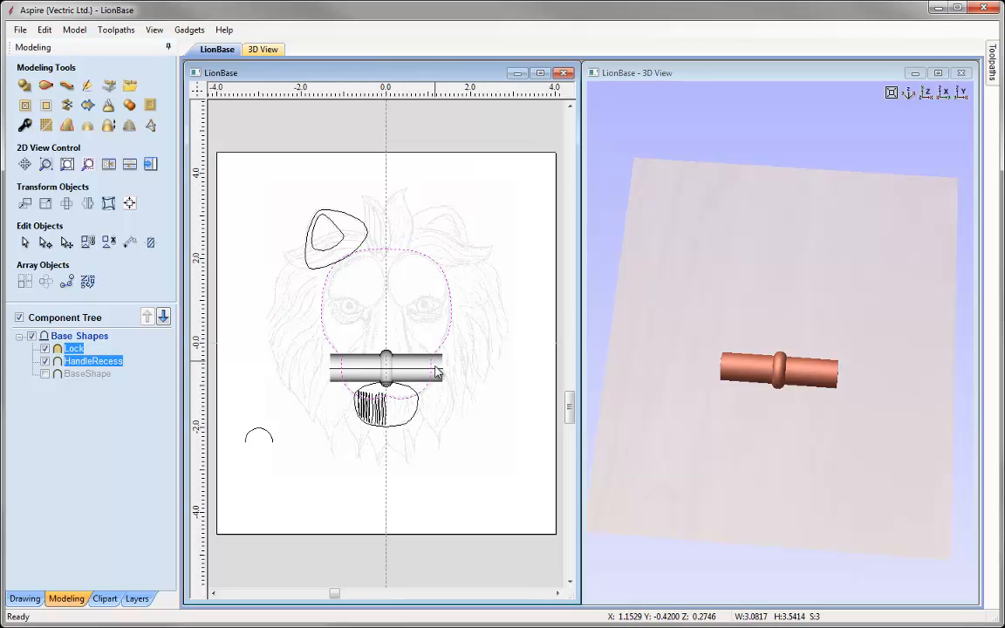
click(47, 105)
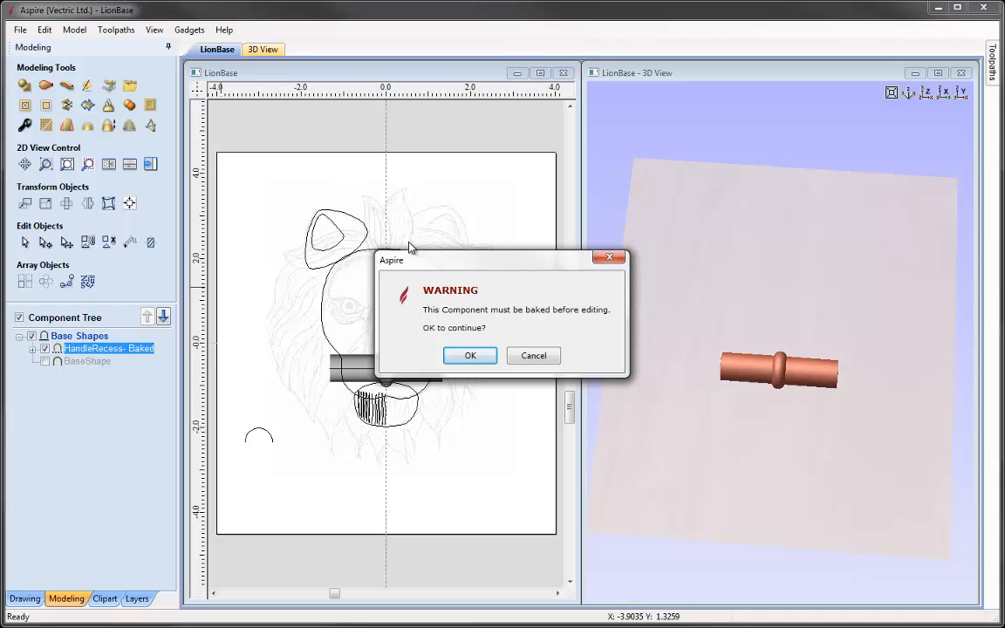
click(471, 356)
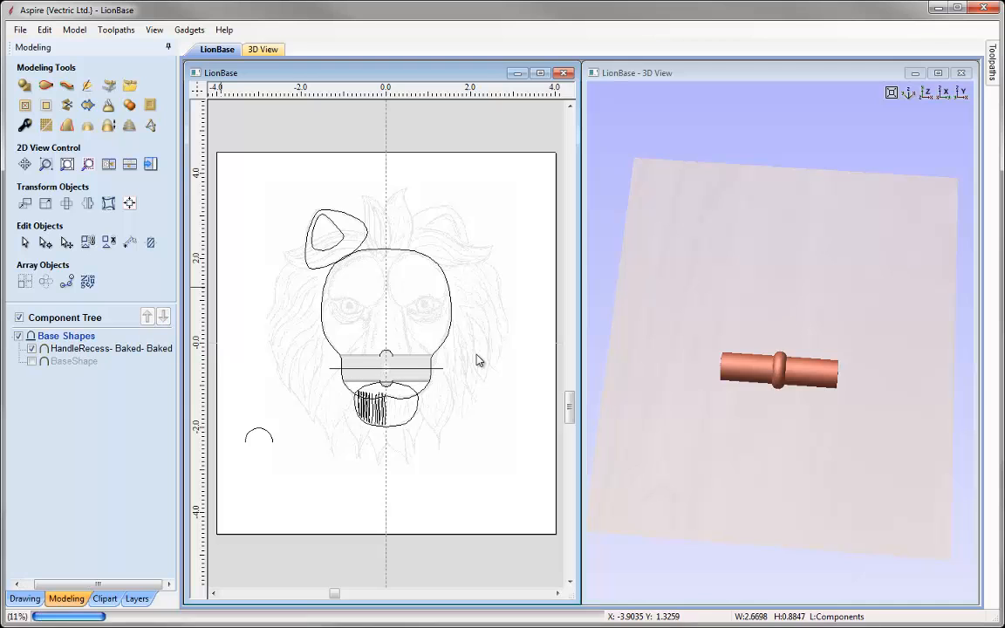
click(844, 409)
drag(844, 409, 668, 400)
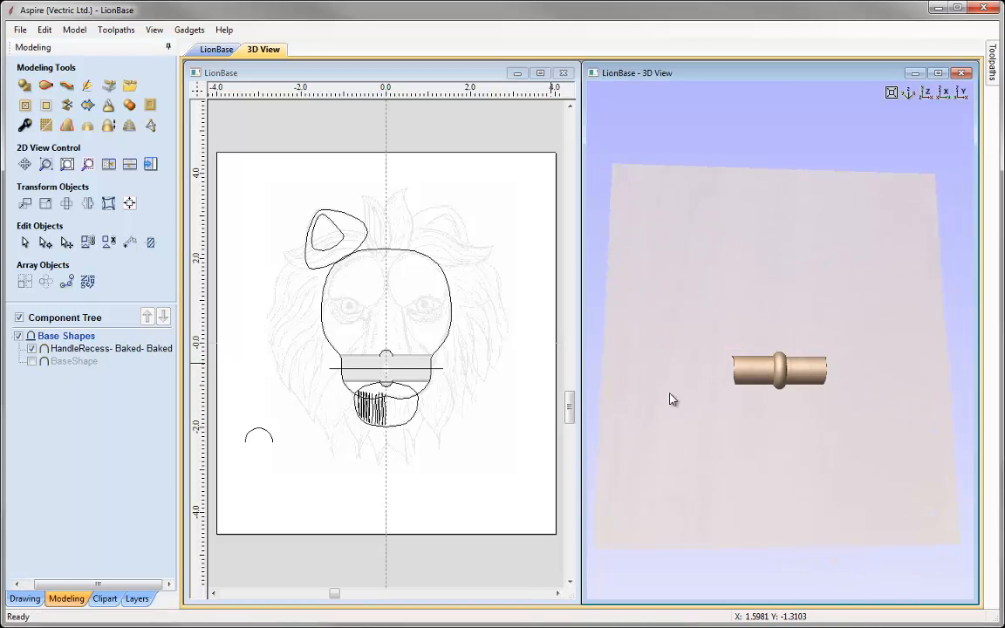
- Show the BaseShape component again and inspect how the trimmed handle recess sits on it
click(33, 362)
mouse_move(897, 331)
mouse_down()
mouse_move(748, 335)
mouse_move(902, 335)
mouse_up()
drag(783, 425, 742, 342)
drag(808, 443, 842, 441)
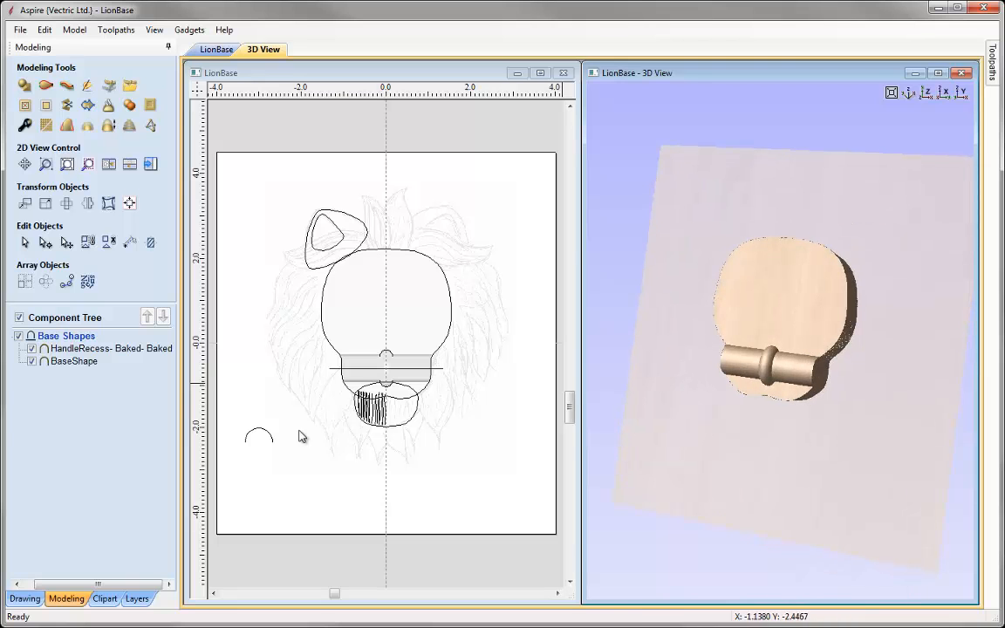
- Set the baked HandleRecess component's combine mode to Subtract and view the model from straight above
right_click(86, 351)
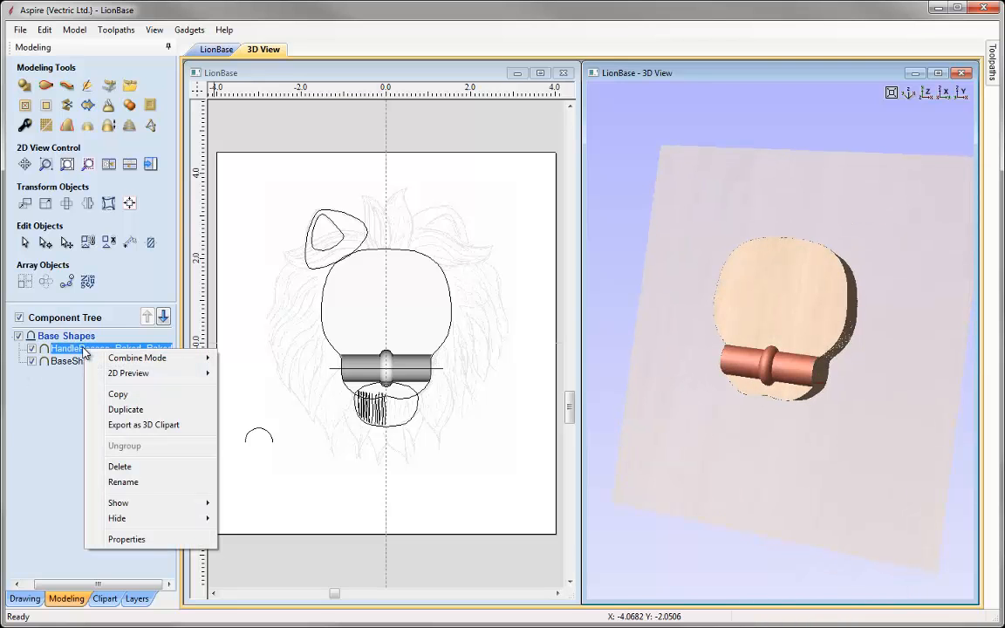
mouse_move(137, 357)
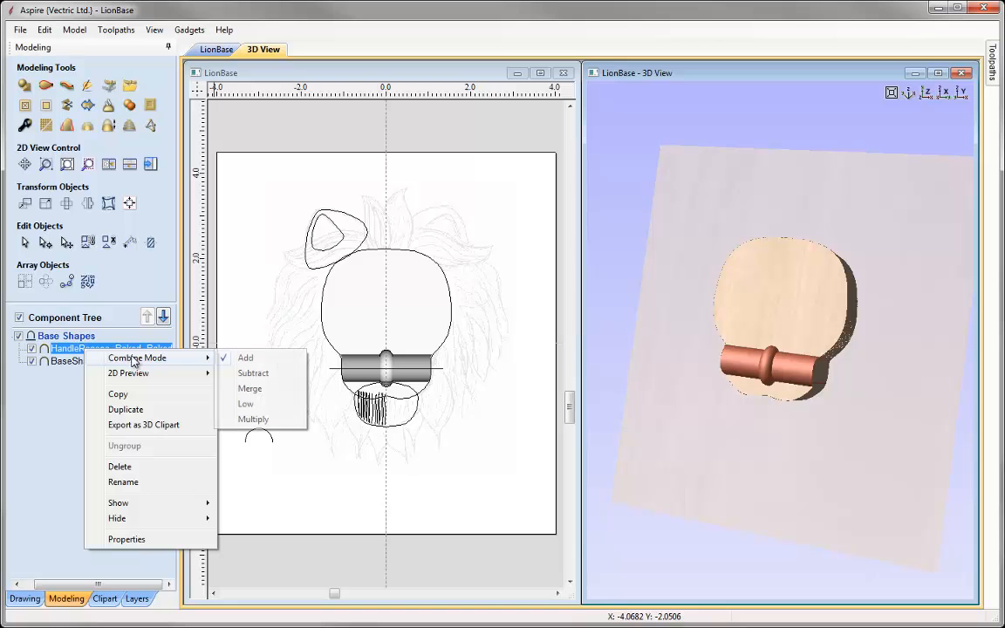
click(276, 380)
drag(655, 487, 829, 349)
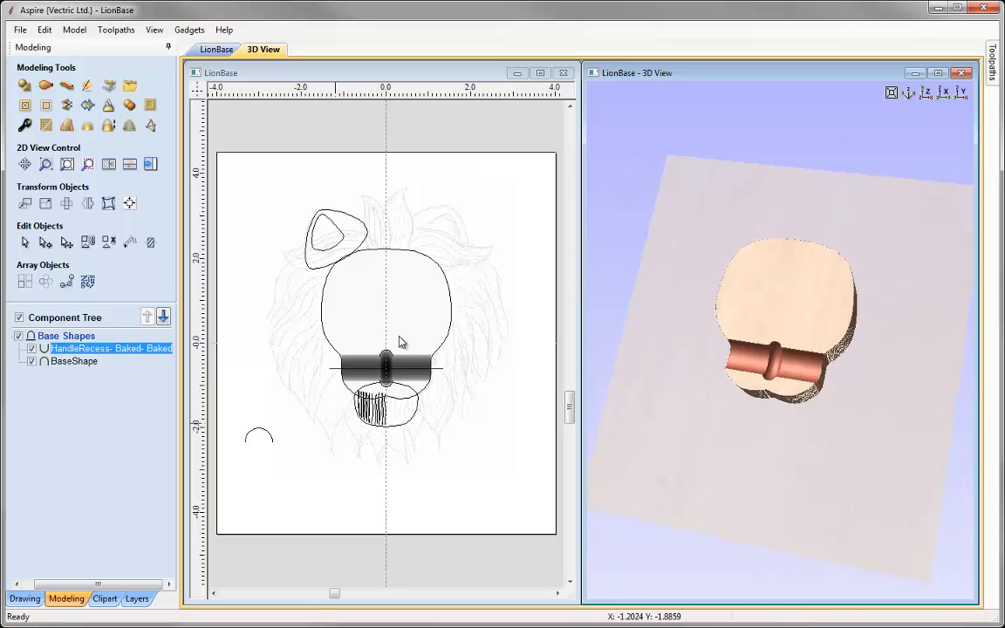
click(928, 97)
- Hide the Handle layer so its vectors are out of the drawing
click(95, 428)
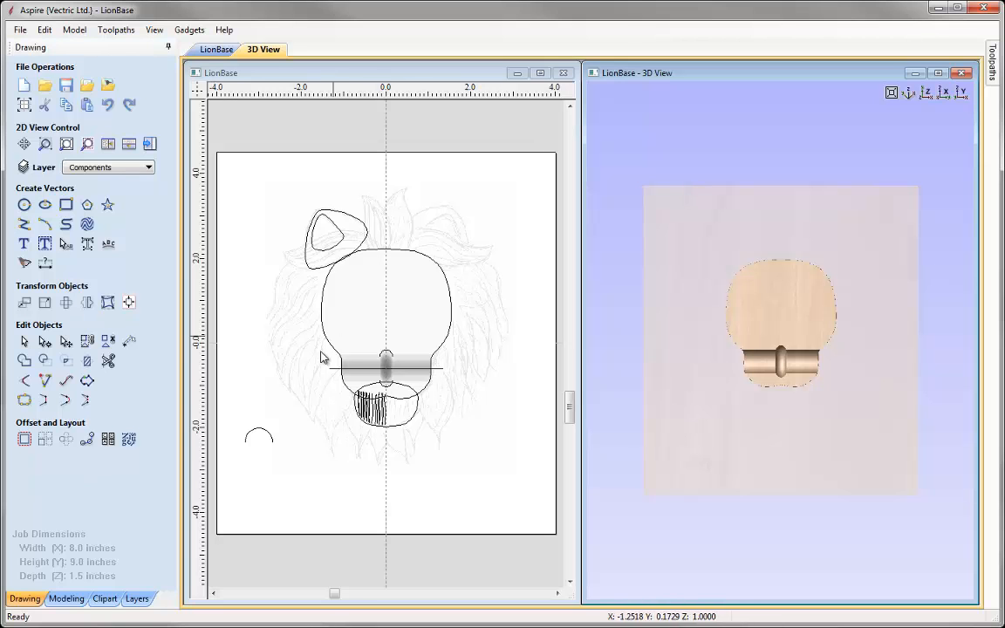
click(137, 600)
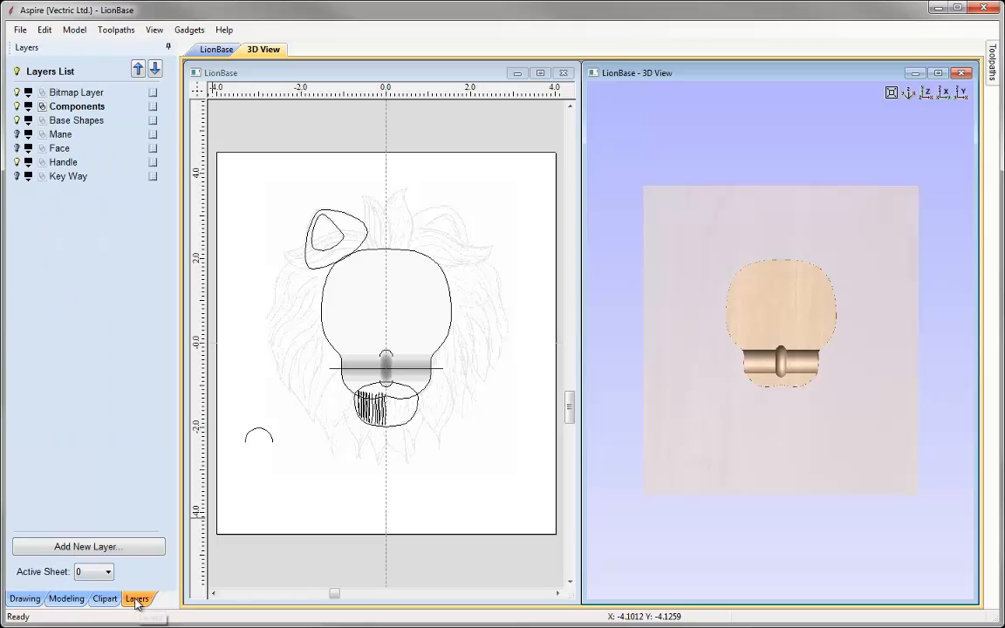
click(17, 162)
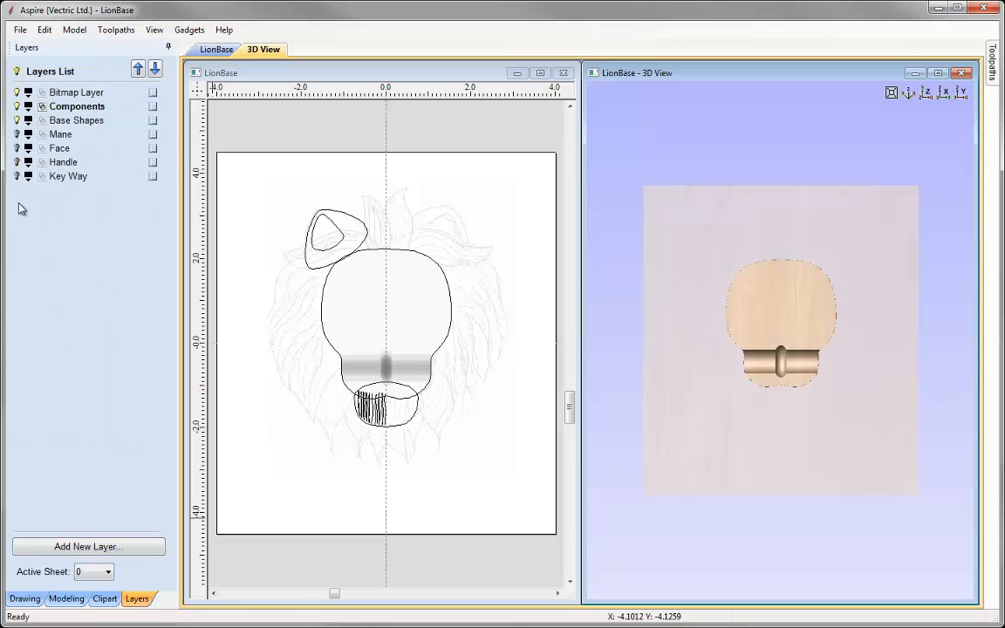
- Create a 90° domed shape from the outer ear outline with a 0.35 inch base height, scaled to an exact height of 0.35 inches
click(66, 598)
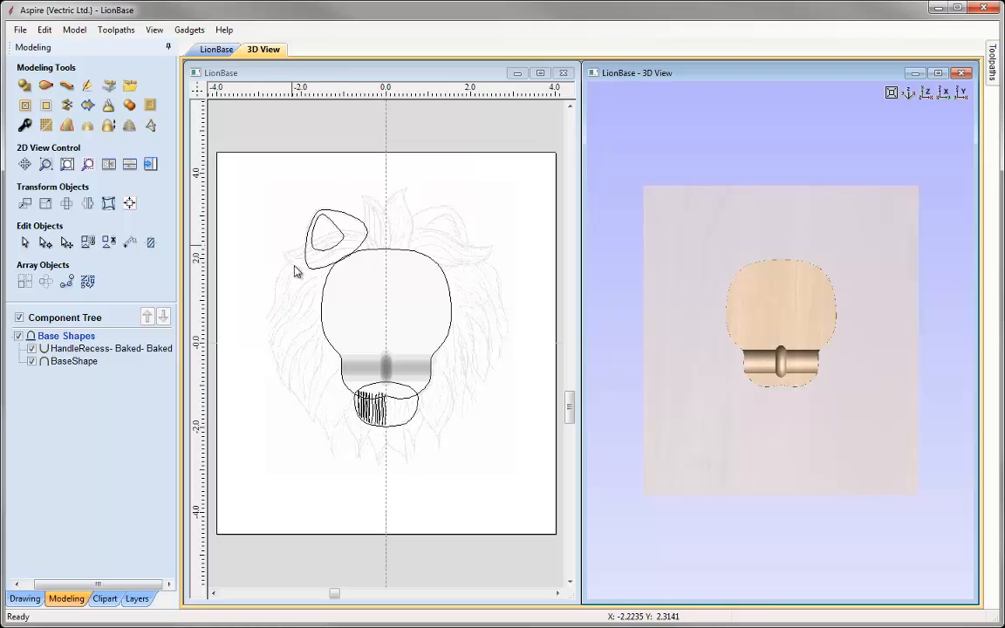
click(347, 220)
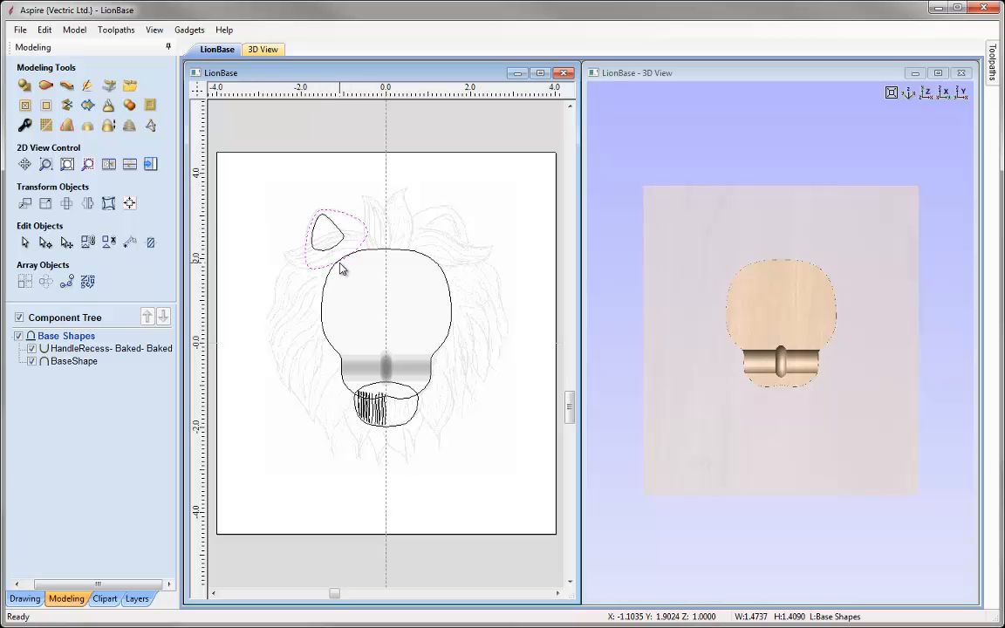
click(25, 87)
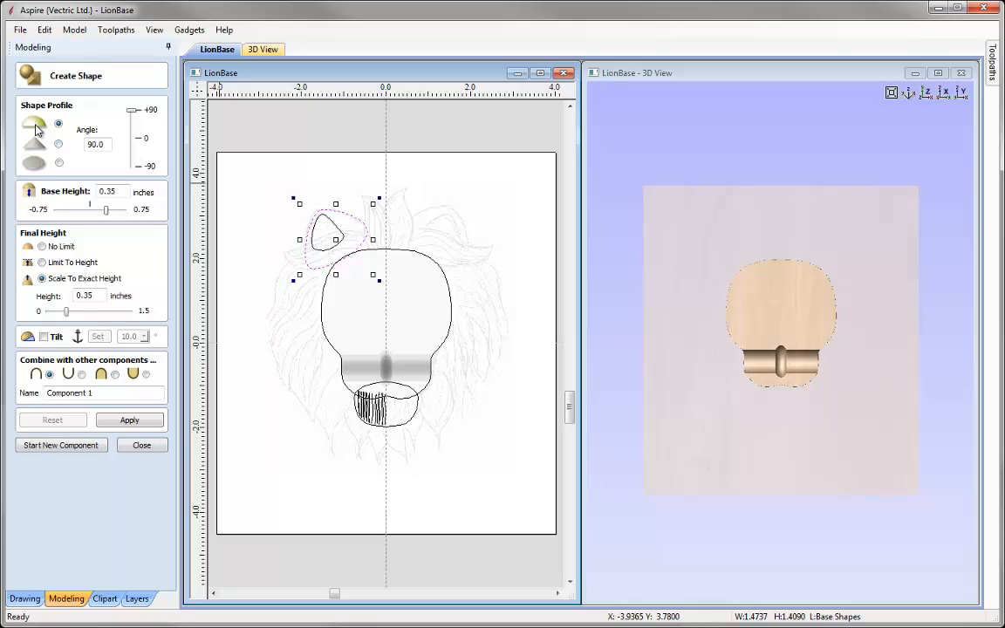
click(131, 112)
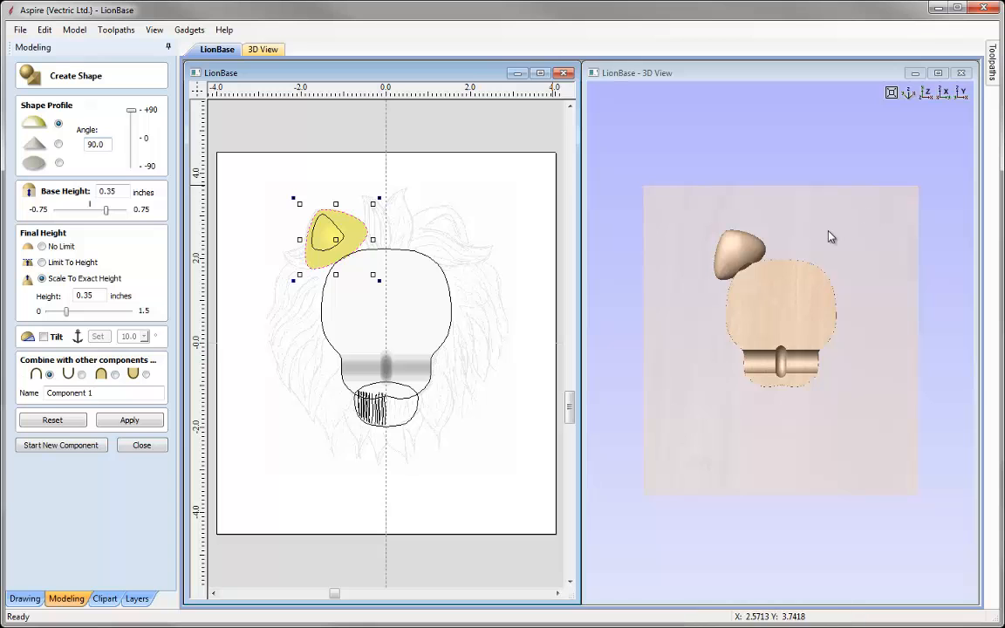
mouse_move(724, 372)
mouse_down()
mouse_move(848, 352)
mouse_move(737, 375)
mouse_up()
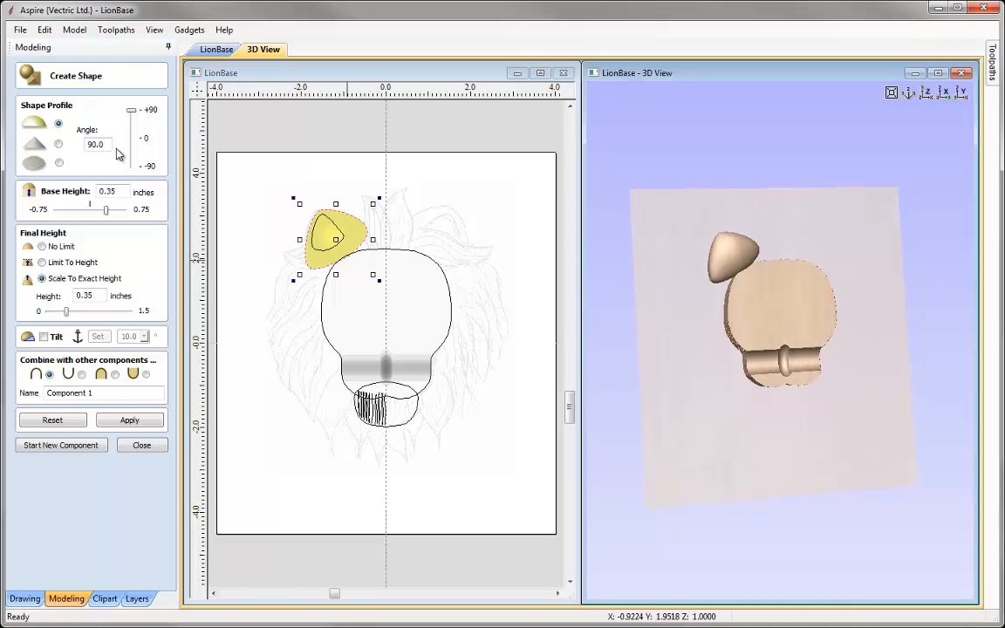
- Set the outer ear shape to the Merge combine mode, name it Ear, apply it and start a new component
click(115, 374)
drag(737, 349, 724, 312)
click(102, 191)
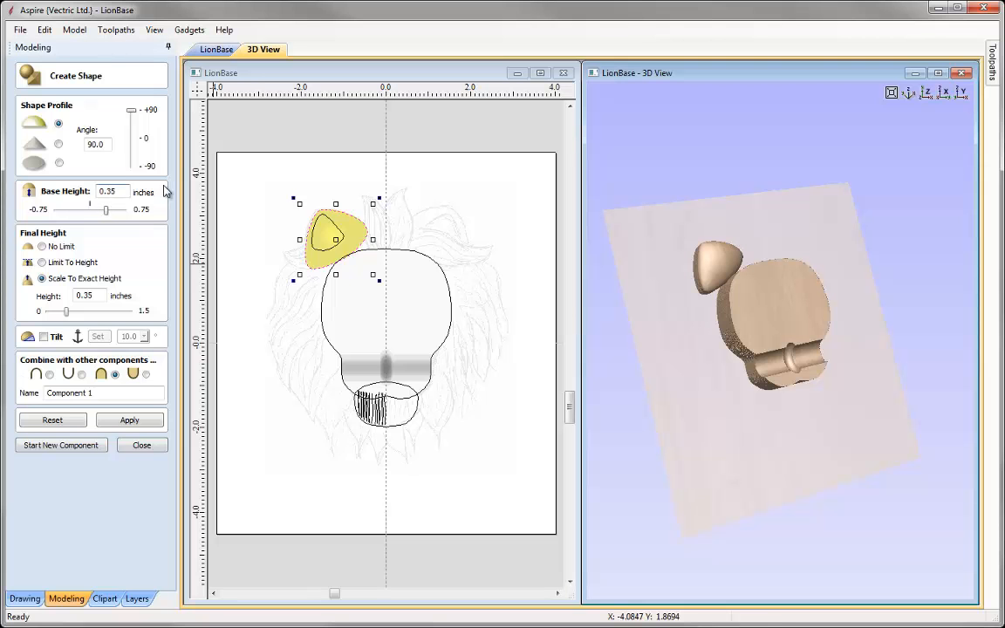
drag(740, 369, 733, 336)
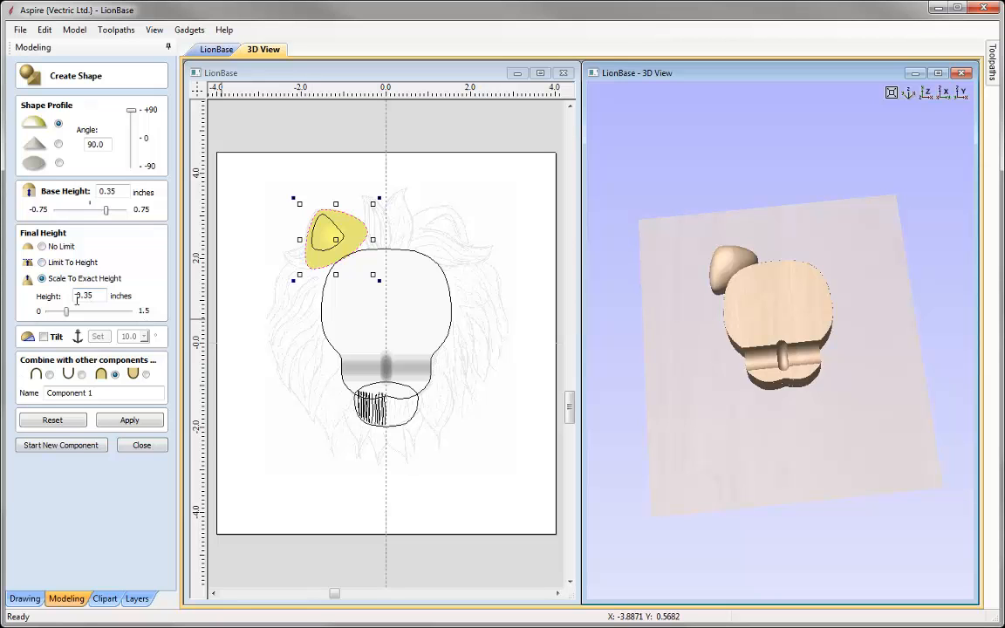
click(108, 392)
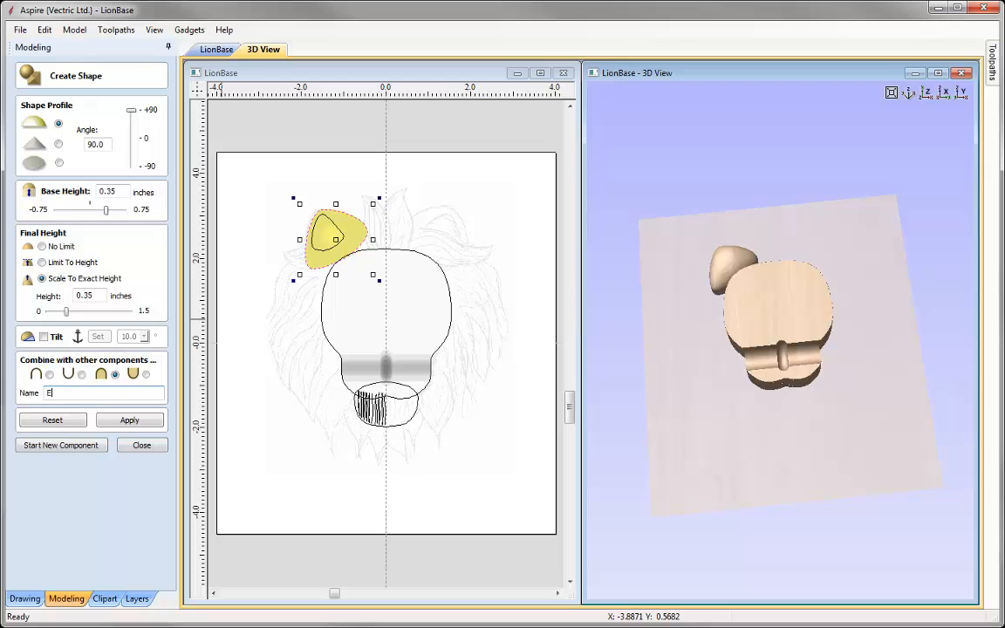
click(161, 423)
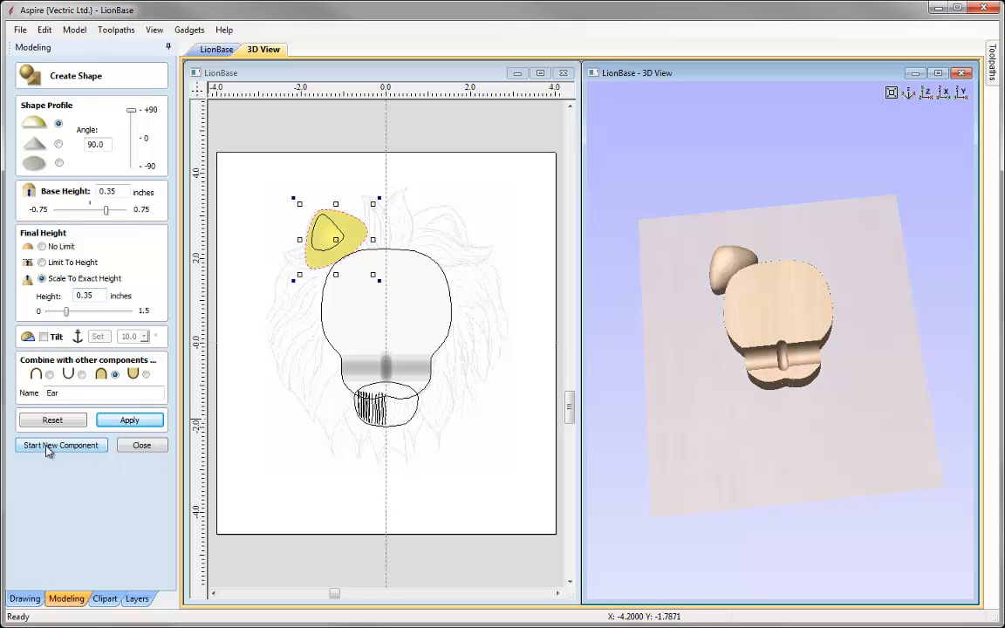
click(67, 446)
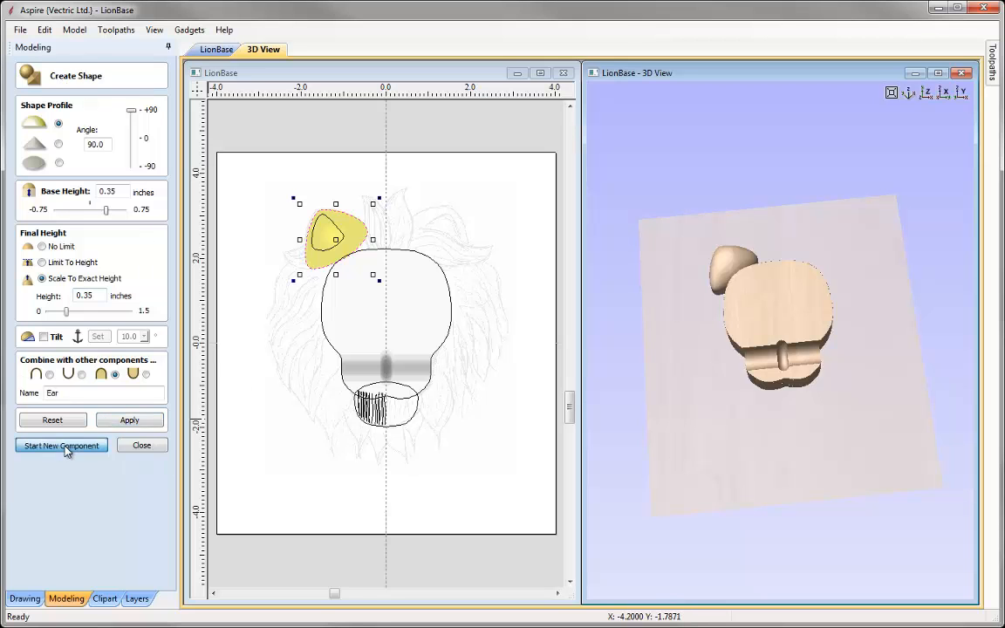
- Create a 0.25 inch high domed shape with zero base height from the inner ear outline and set it to Subtract
click(332, 228)
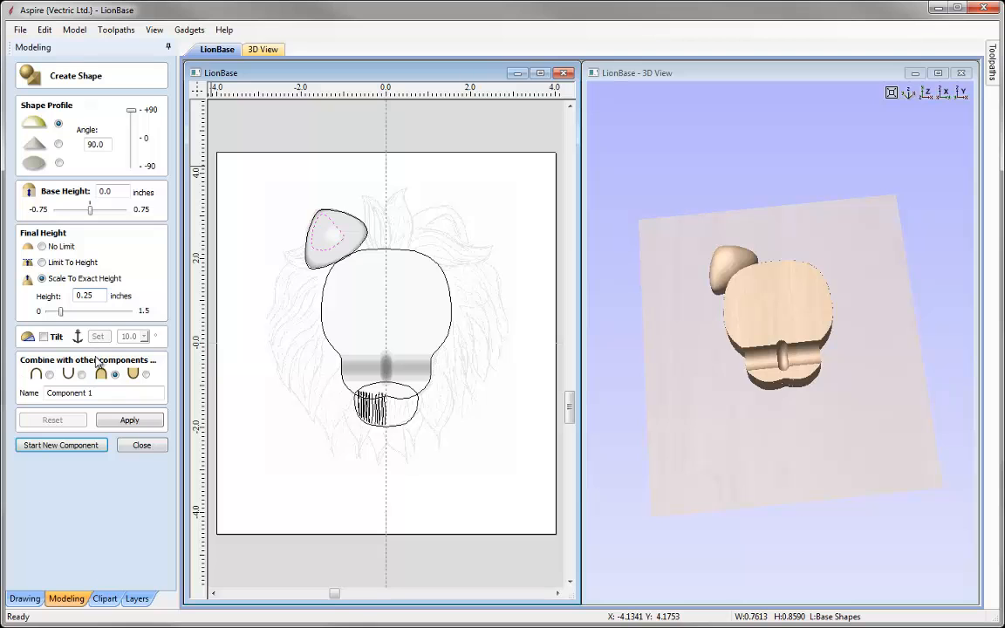
click(148, 421)
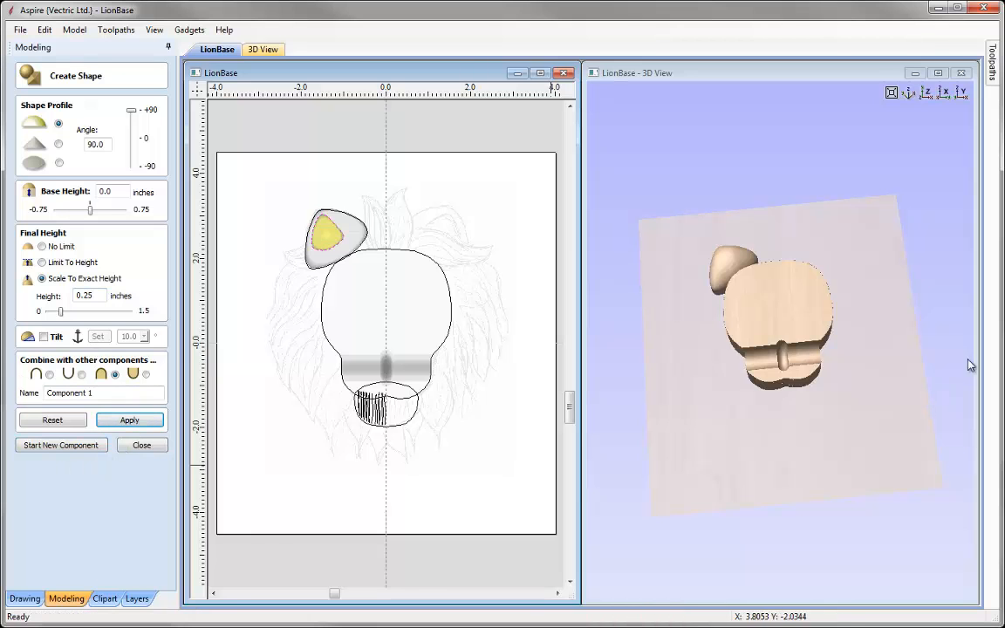
click(81, 375)
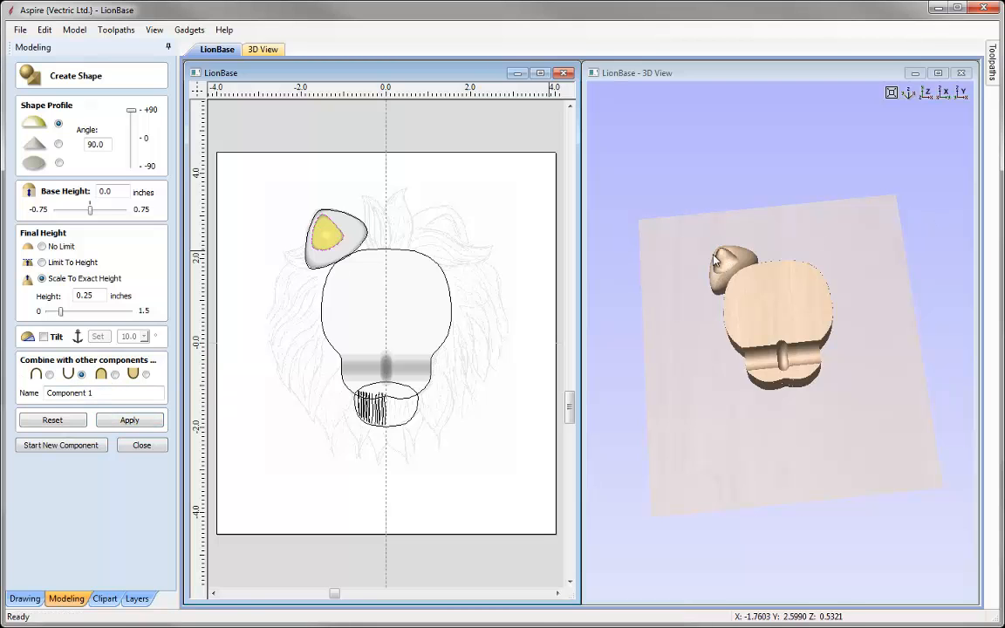
- Set the inner ear shape's exact height to 0.15 inches, name it Inner Ear, and apply it
drag(723, 310, 795, 321)
scroll(794, 321, up, 4)
middle_drag(804, 350, 854, 401)
drag(855, 408, 731, 291)
double_click(96, 297)
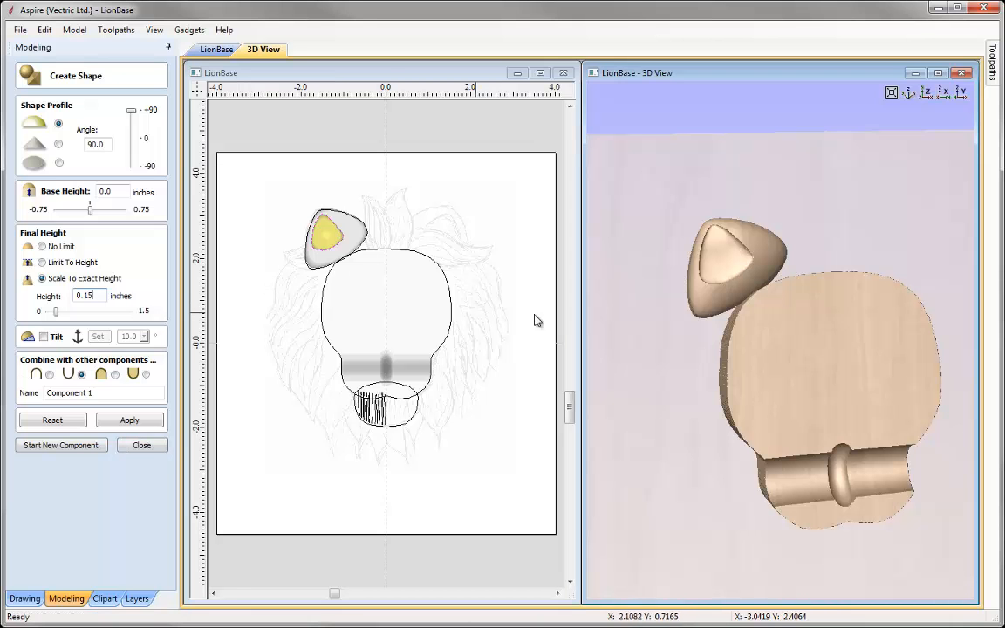
drag(724, 231, 785, 366)
click(95, 394)
text(Inner Ear)
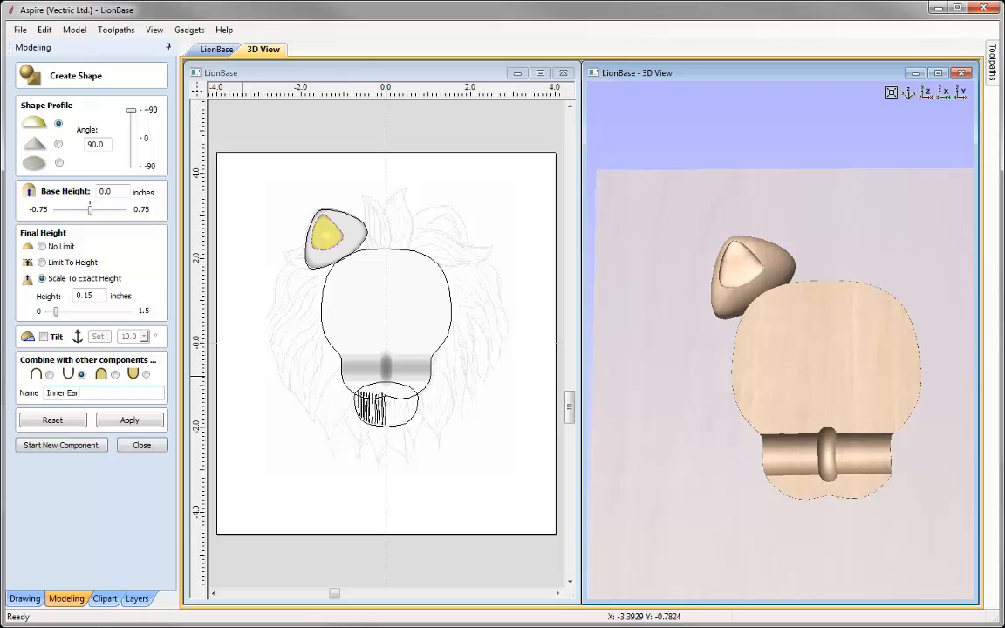
click(127, 422)
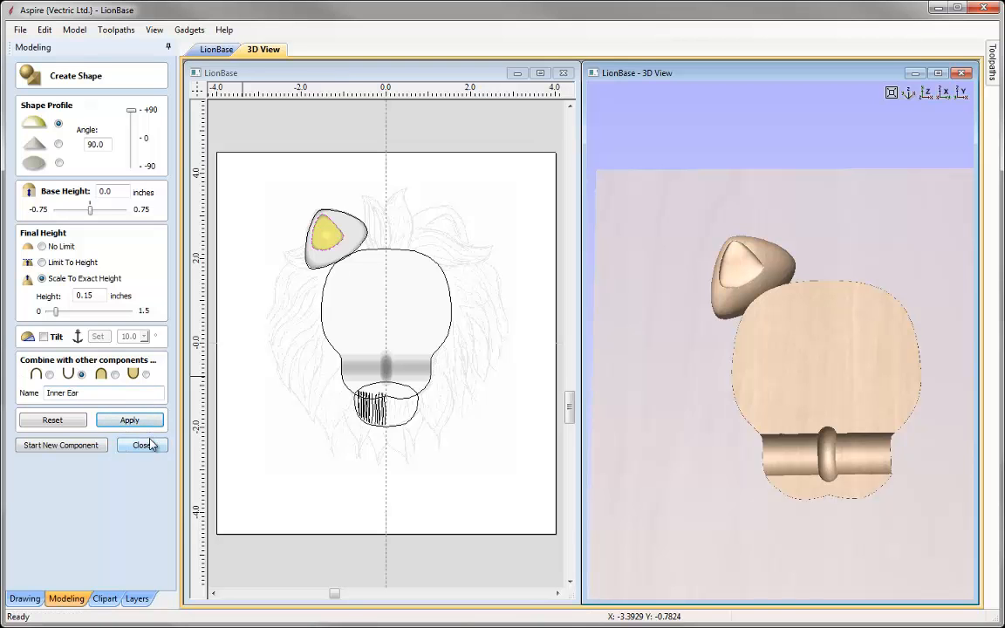
click(142, 444)
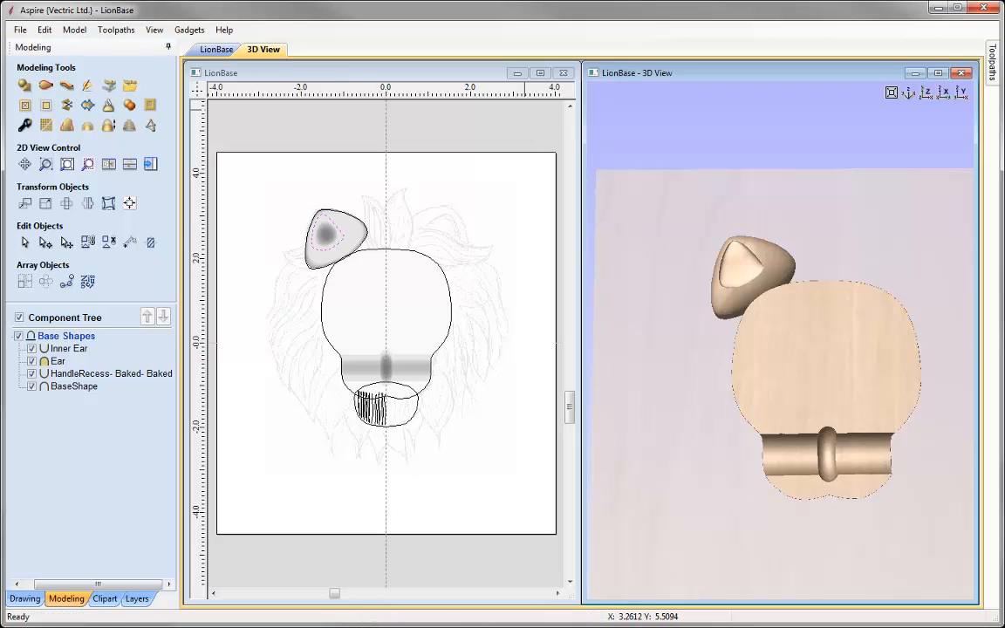
- Mirror a copy of the Ear and Inner Ear components together, flipping horizontally about the job center
click(930, 95)
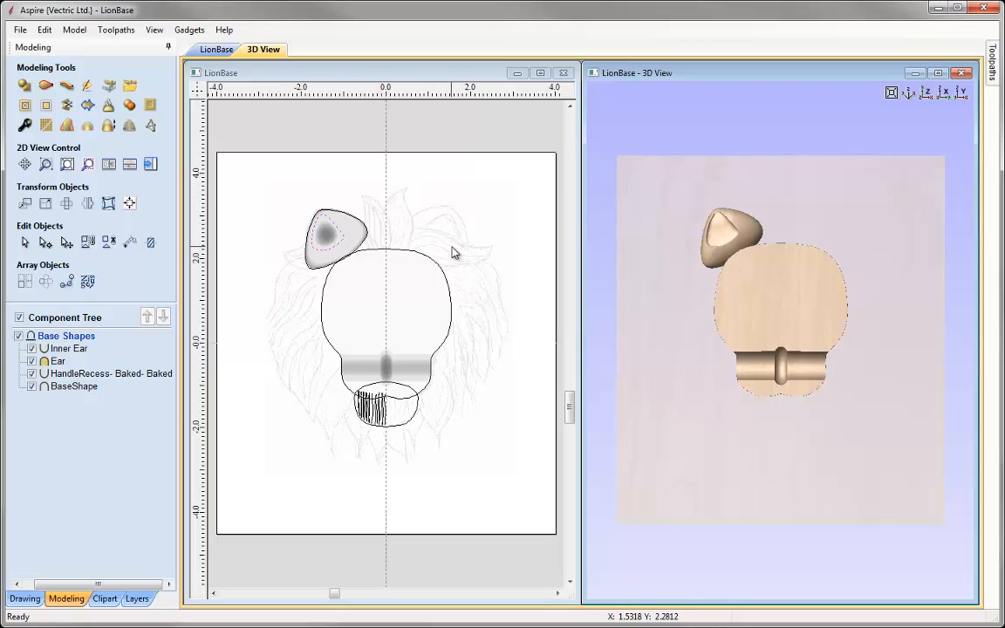
click(73, 349)
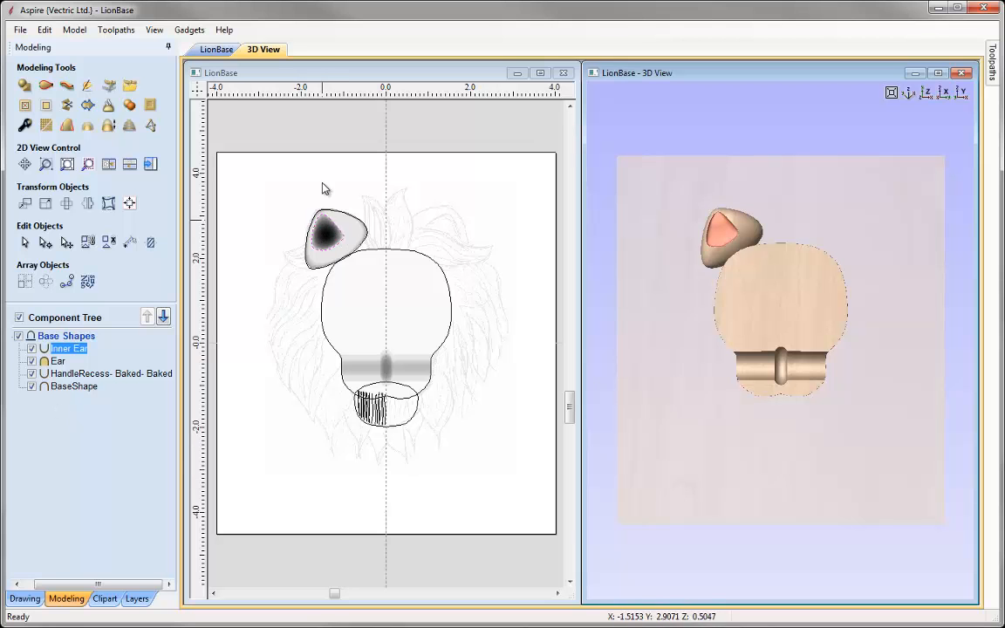
click(291, 134)
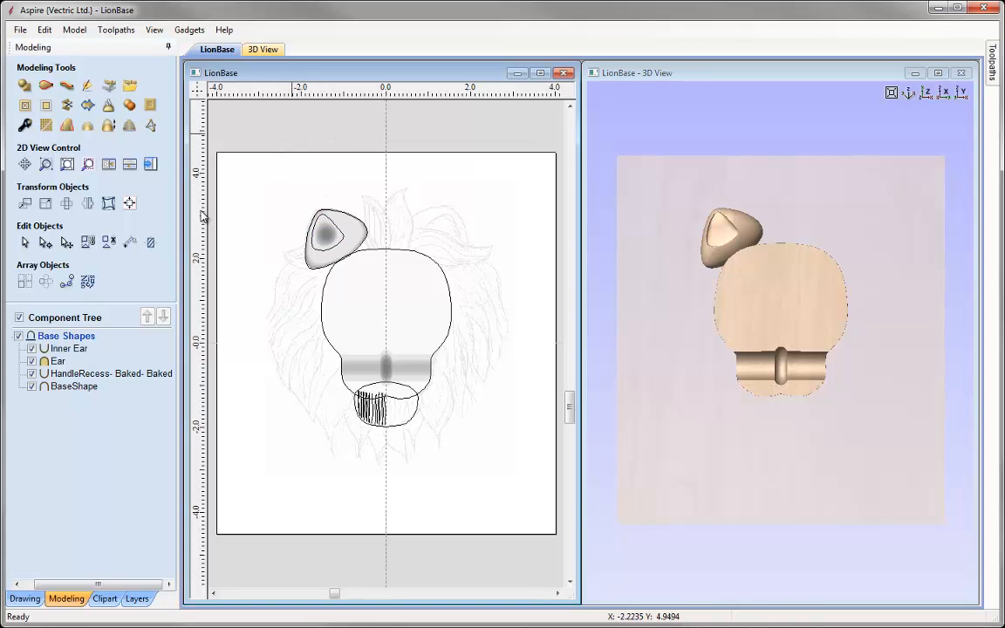
click(61, 361)
ctrl+click(62, 348)
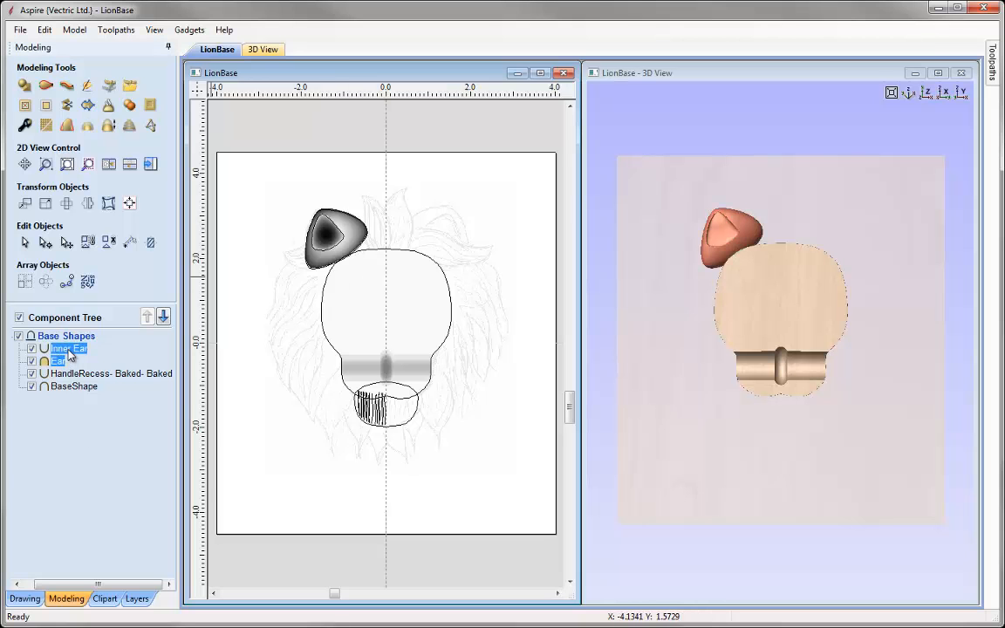
click(355, 227)
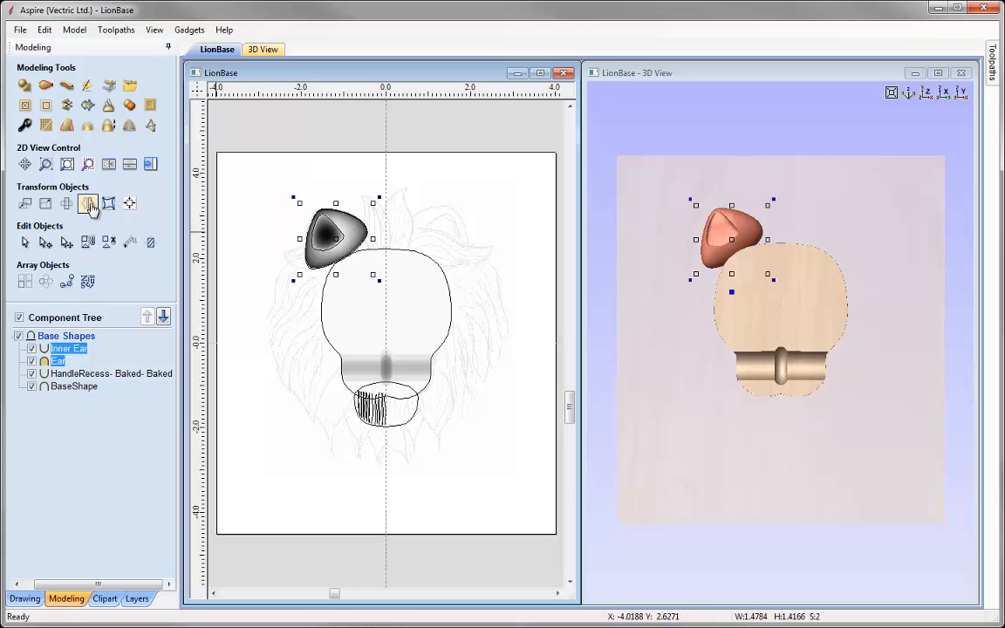
click(88, 204)
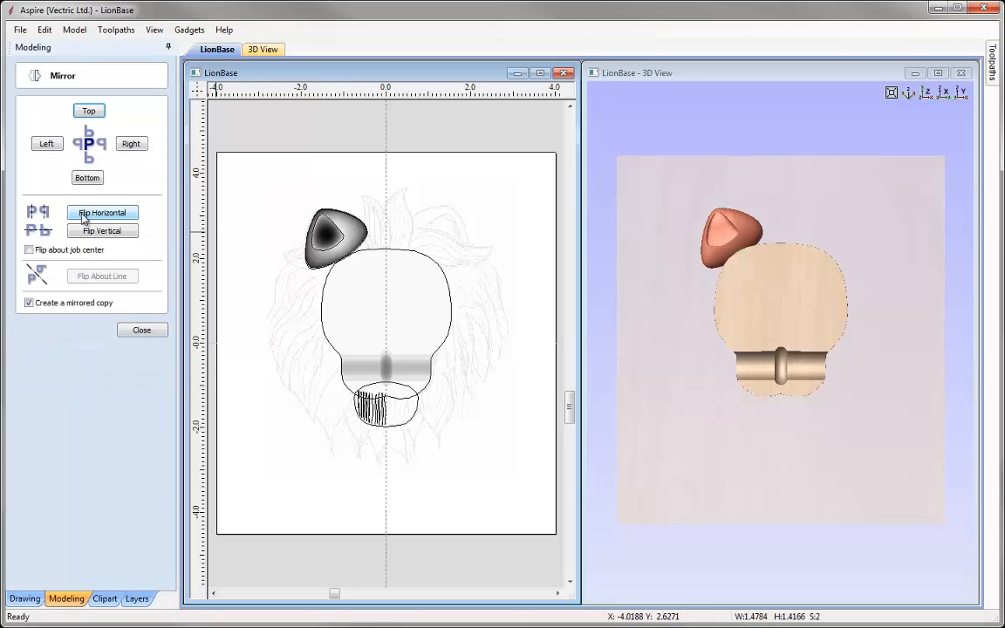
click(30, 250)
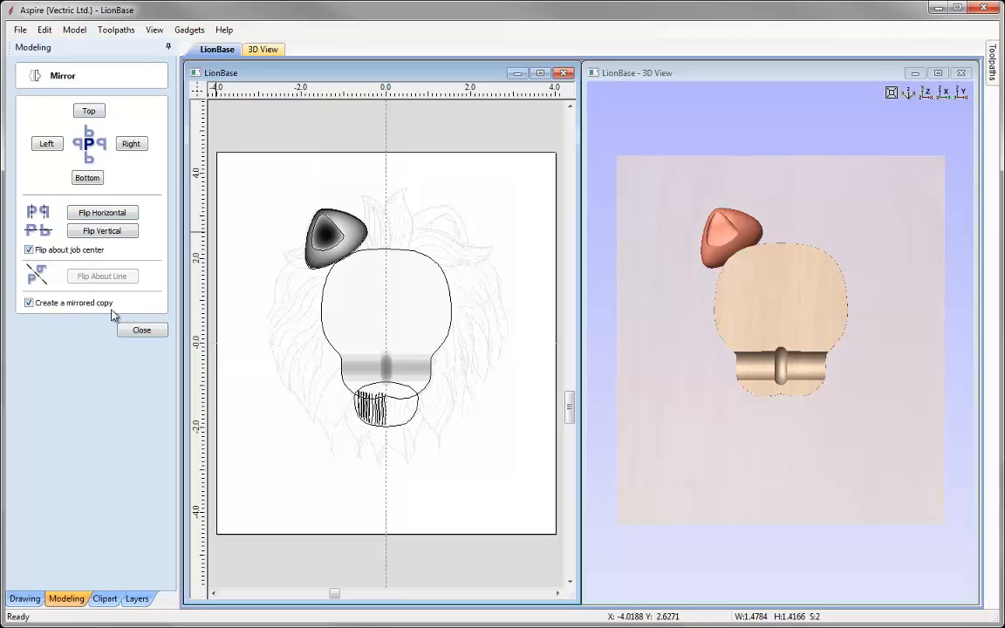
click(102, 221)
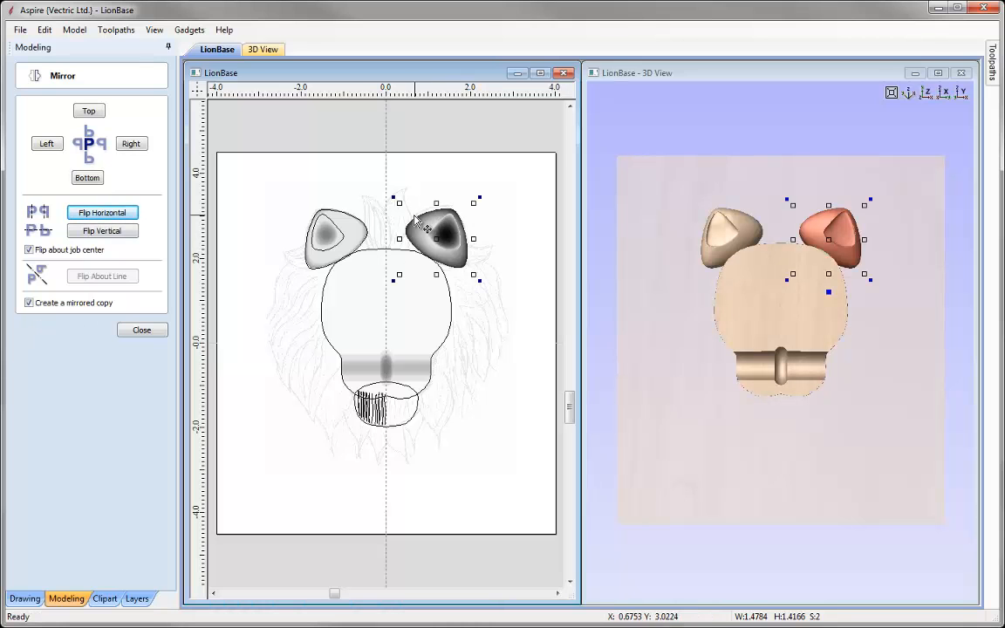
click(142, 331)
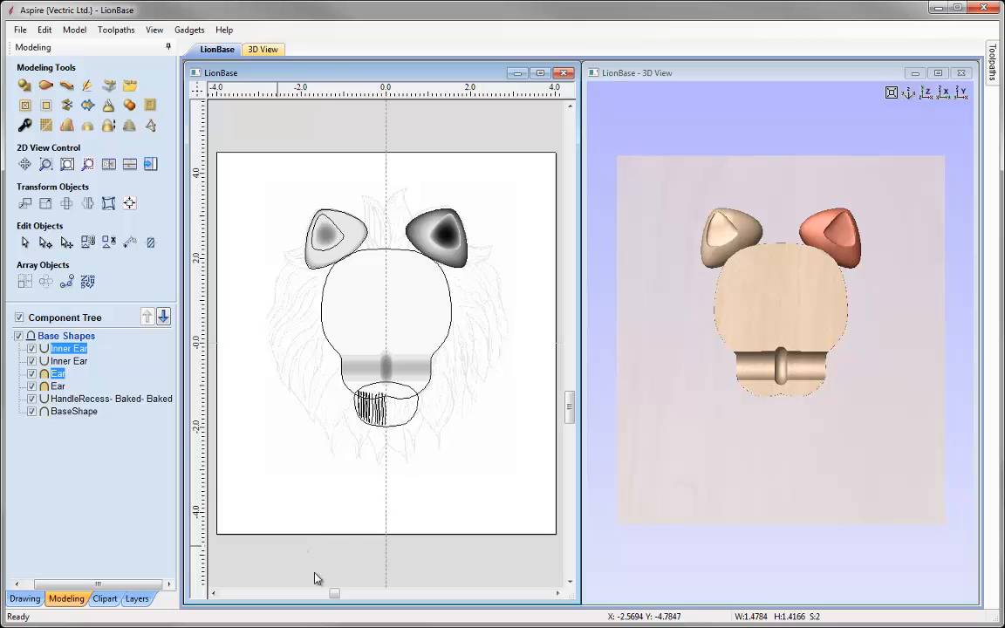
click(332, 514)
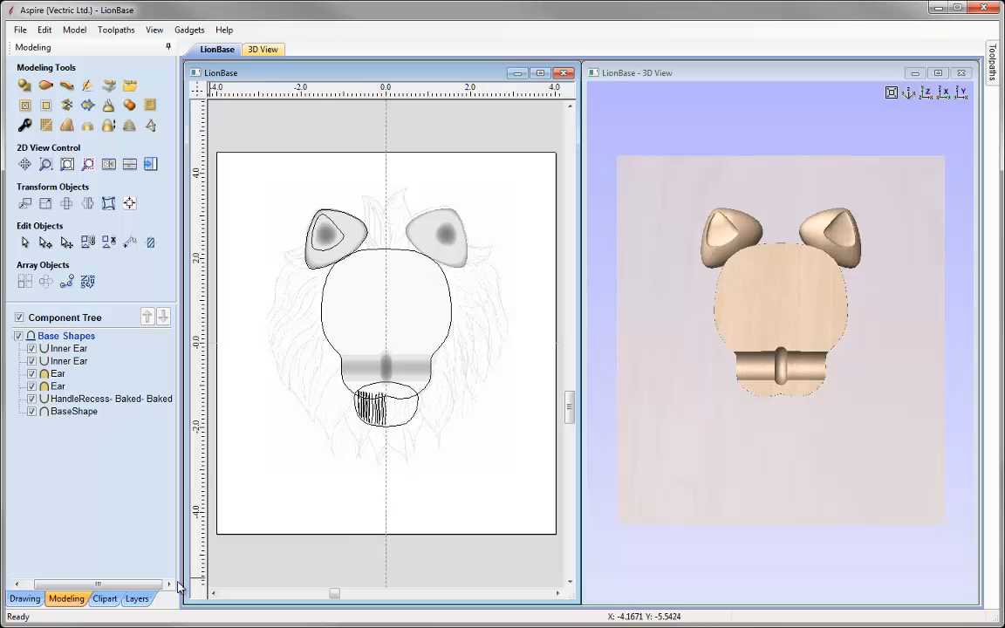
- Collapse the Base Shapes level in the component tree, insert a new level after it, and name it Chin
drag(132, 585, 121, 584)
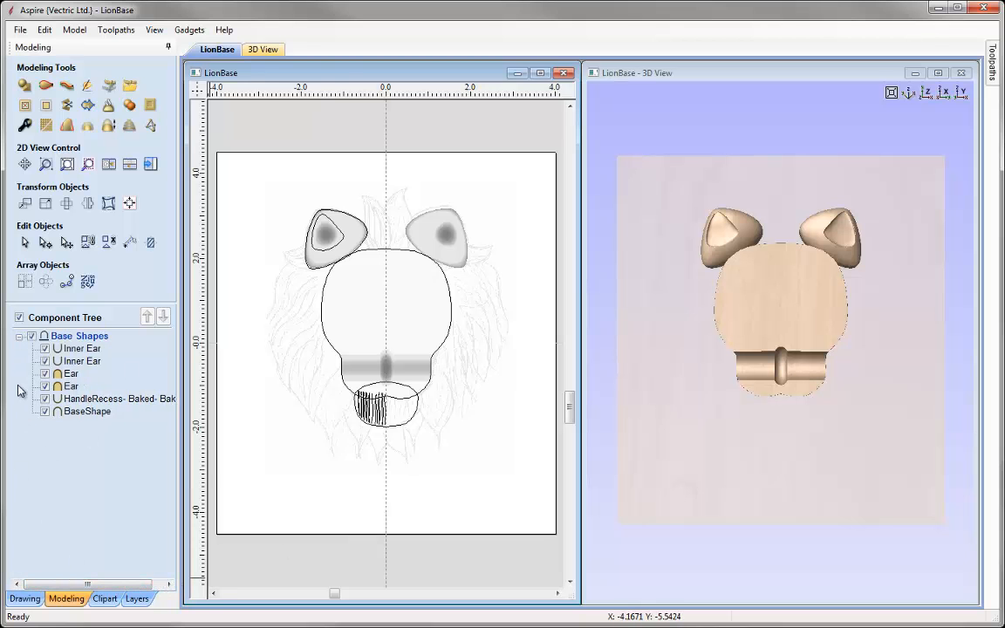
click(19, 338)
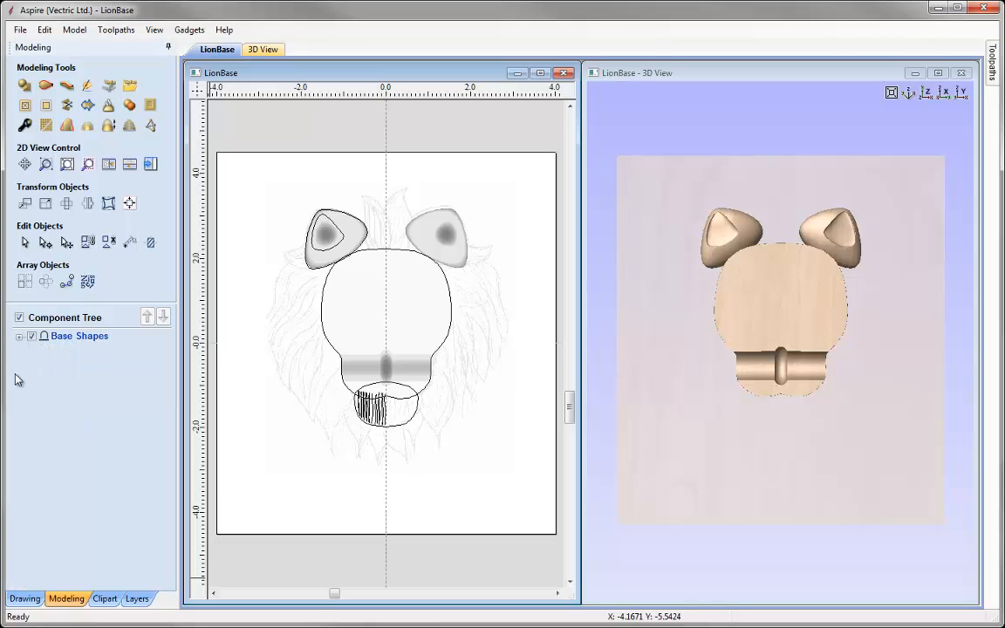
right_click(68, 341)
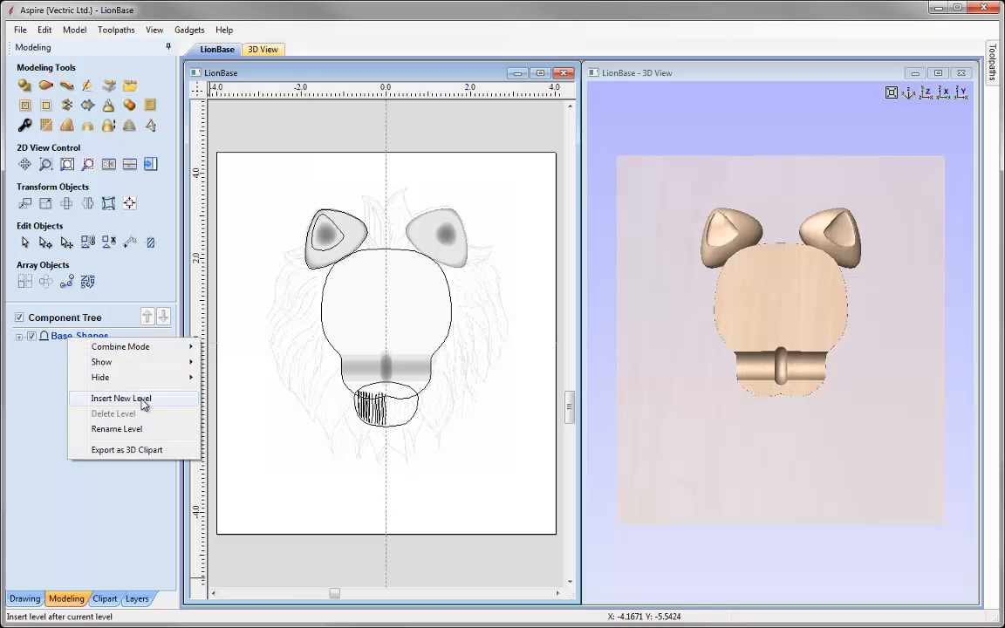
click(122, 398)
right_click(63, 336)
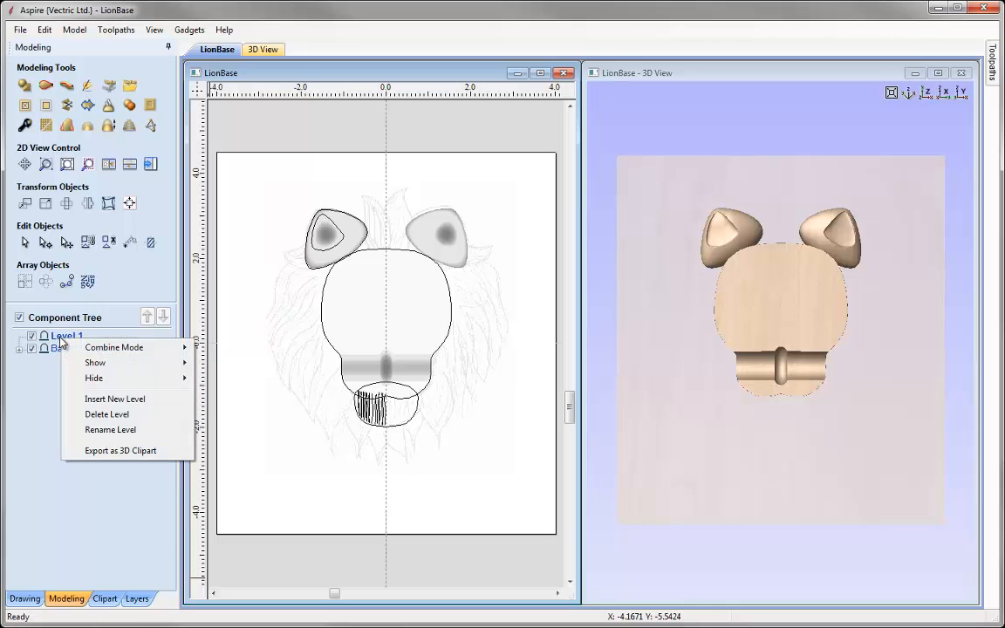
click(112, 430)
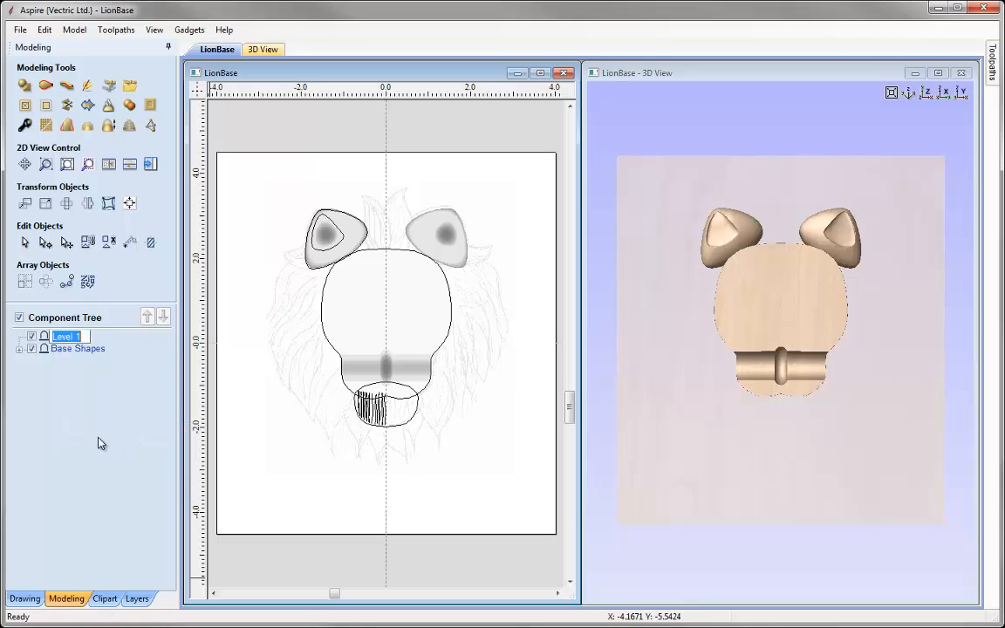
text(Chin)
key(Return)
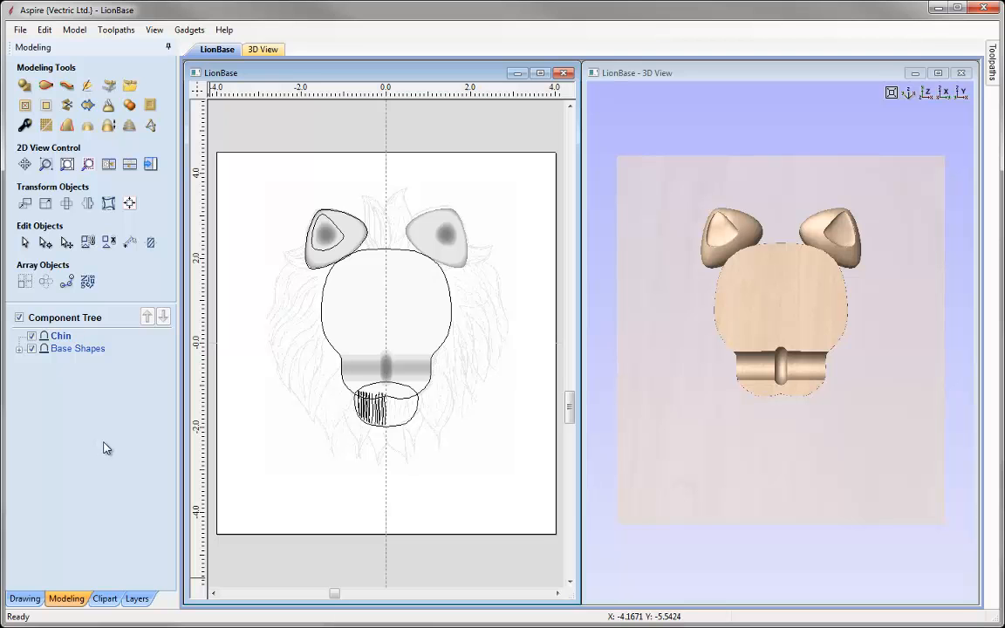
- Set the Chin level's combine mode to Merge
right_click(61, 338)
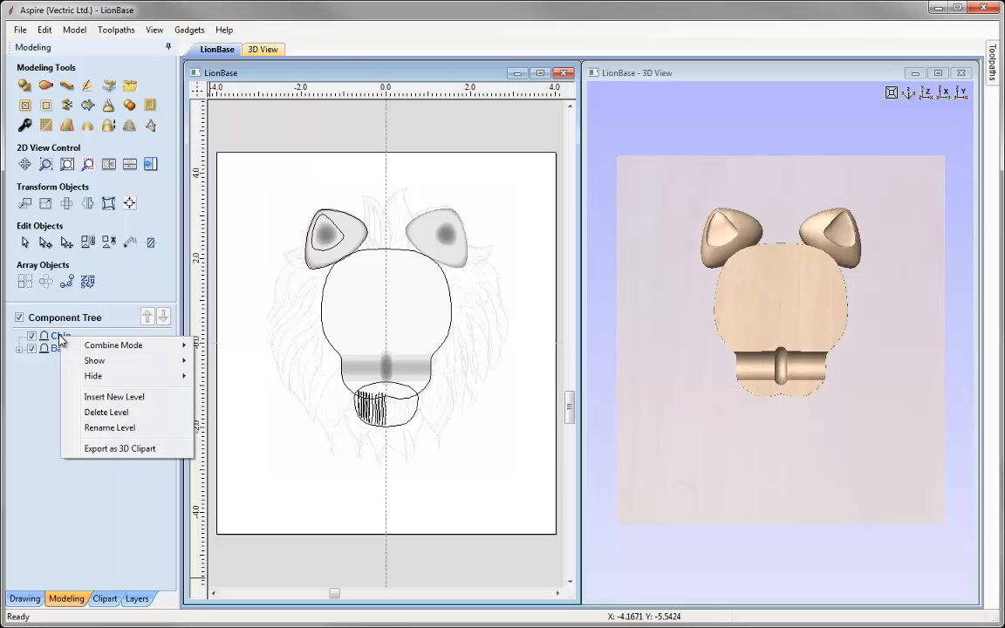
mouse_move(117, 345)
click(232, 381)
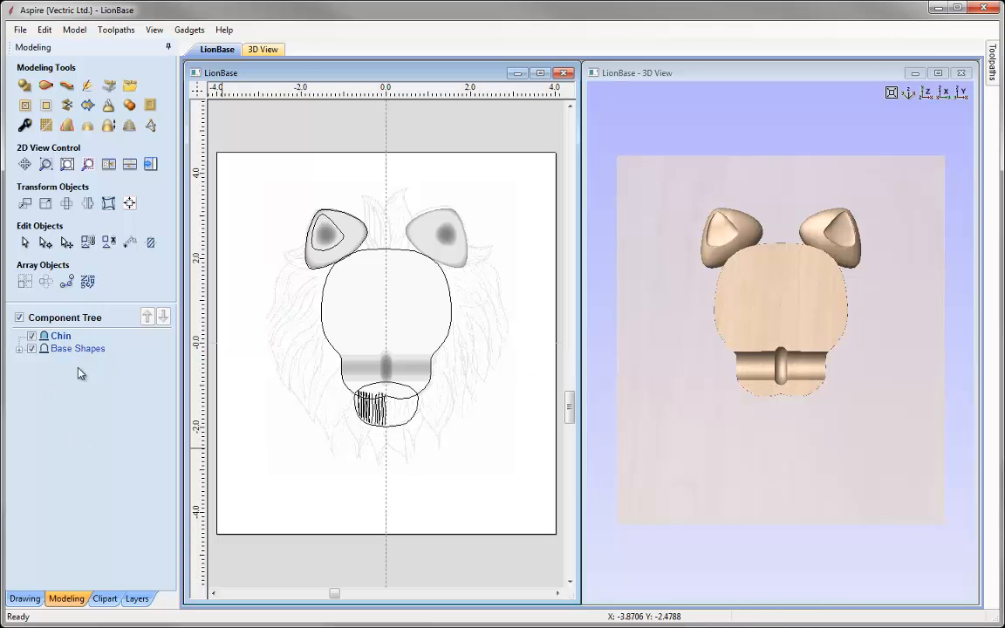
- Create a rounded shape from the chin outline with base height 0 and exact height 0.45 inches, named Chin
mouse_move(91, 353)
click(397, 427)
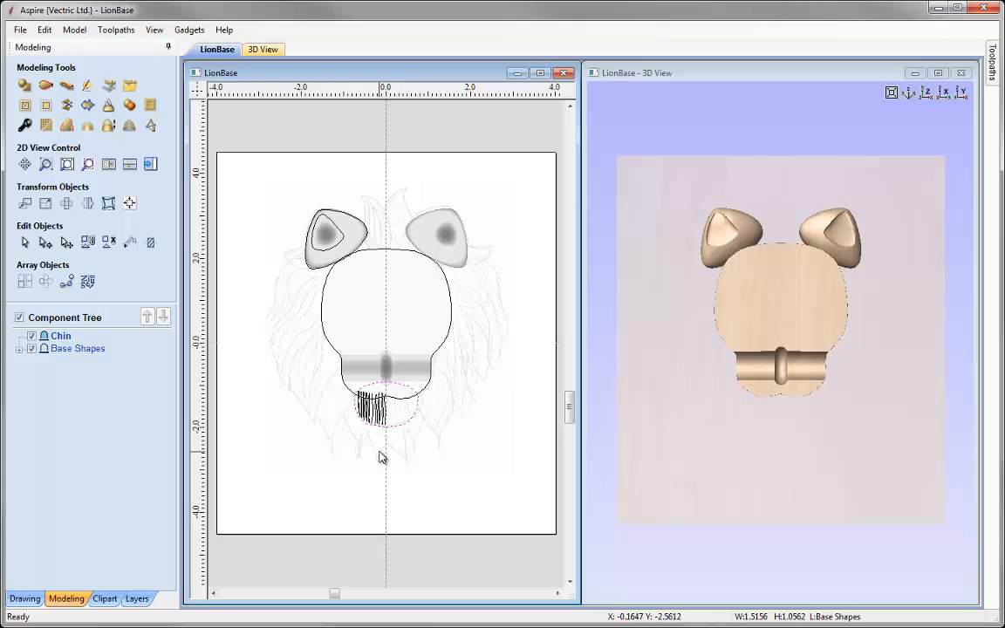
click(25, 86)
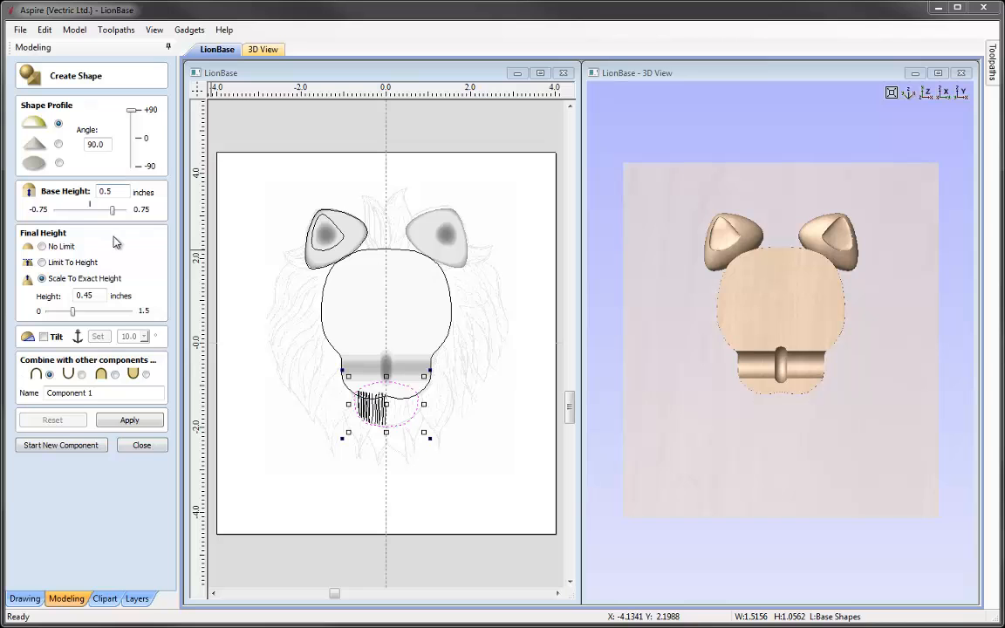
double_click(110, 193)
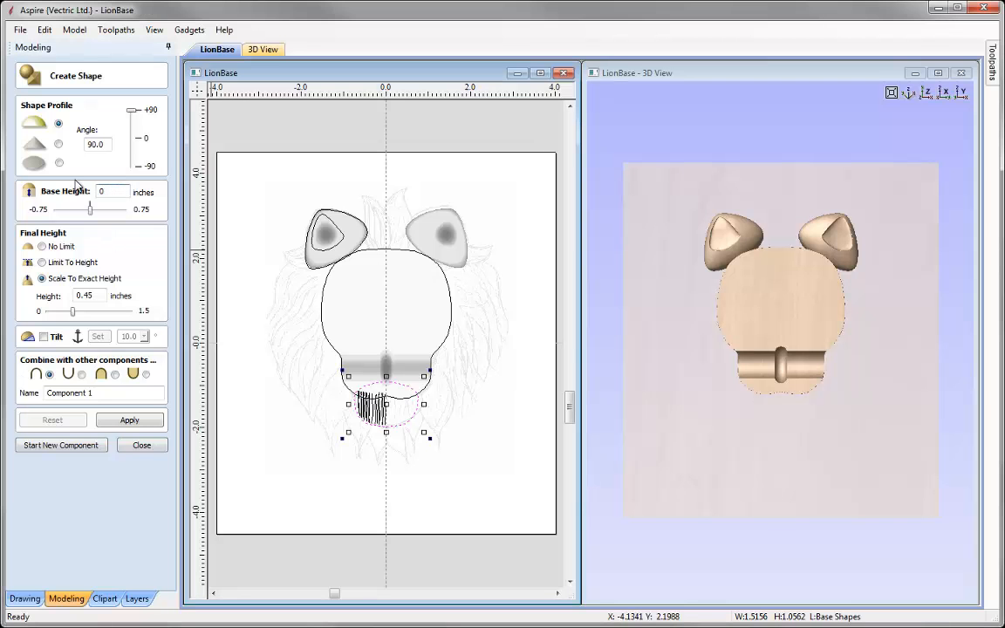
double_click(87, 296)
click(102, 394)
key(ctrl+a)
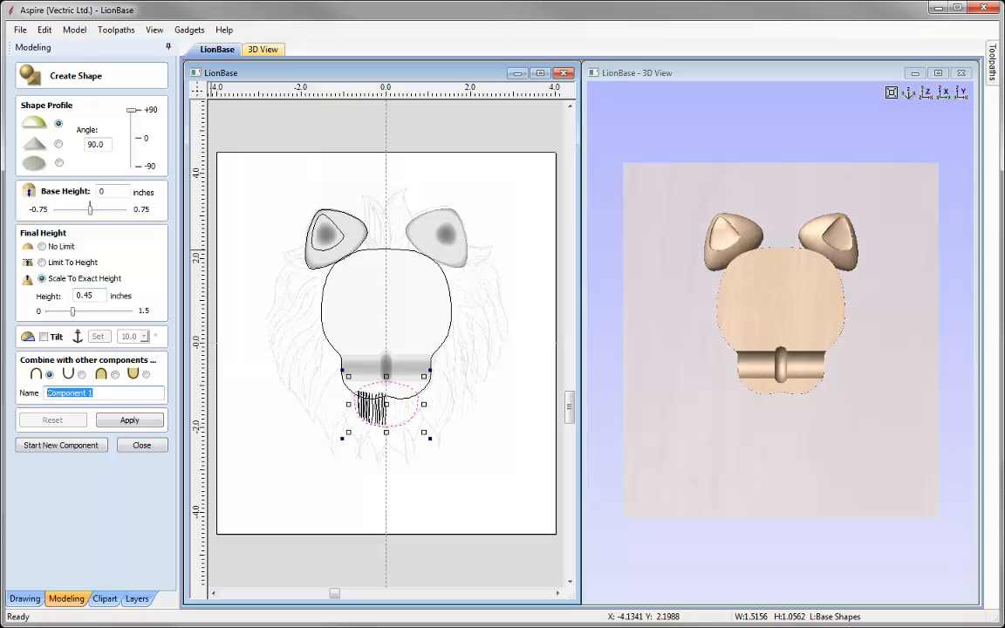
text(Chin)
click(131, 421)
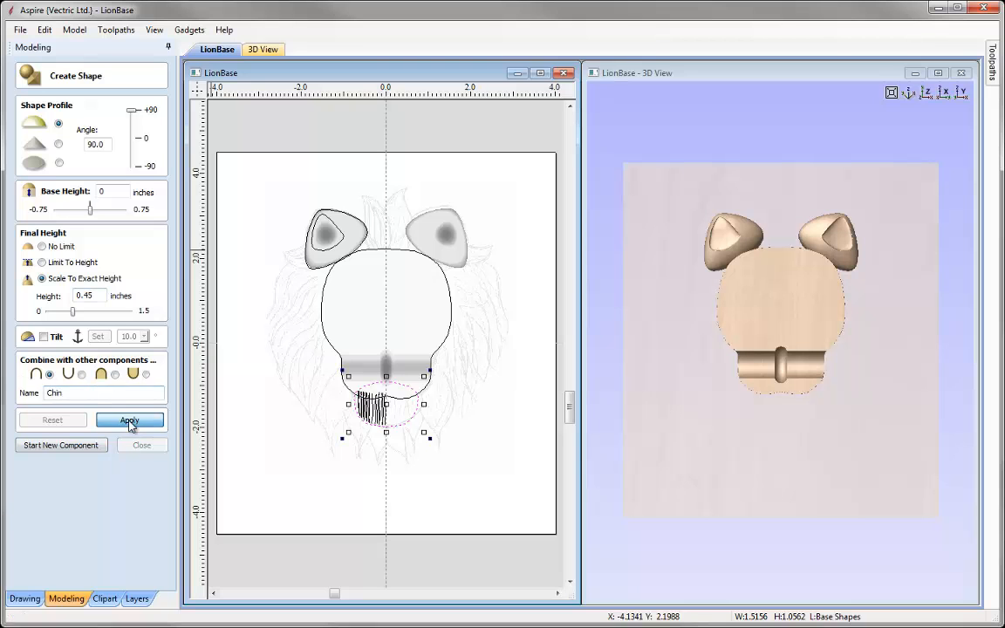
- Set the chin shape's base height to 0.5 inches, reapply it, and finish creating the shape
drag(621, 459, 764, 385)
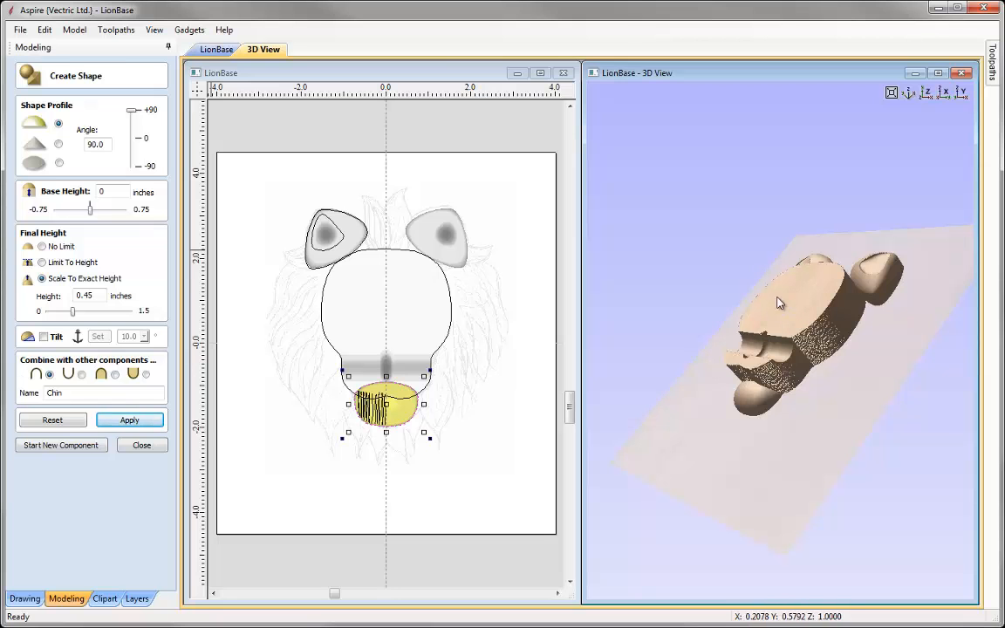
double_click(102, 191)
text(0.5)
click(136, 421)
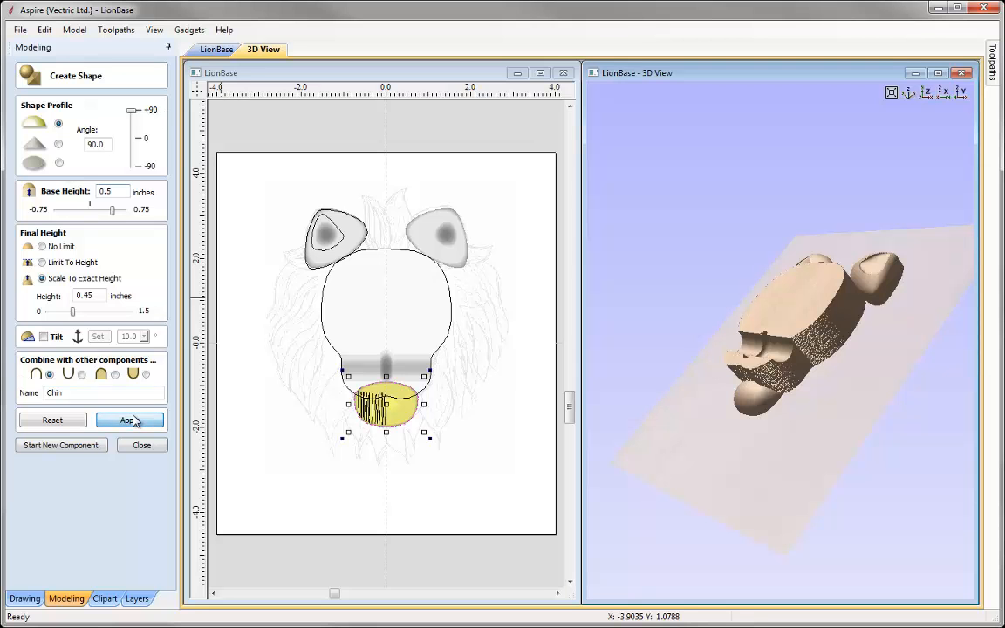
drag(888, 371, 641, 298)
drag(731, 324, 792, 356)
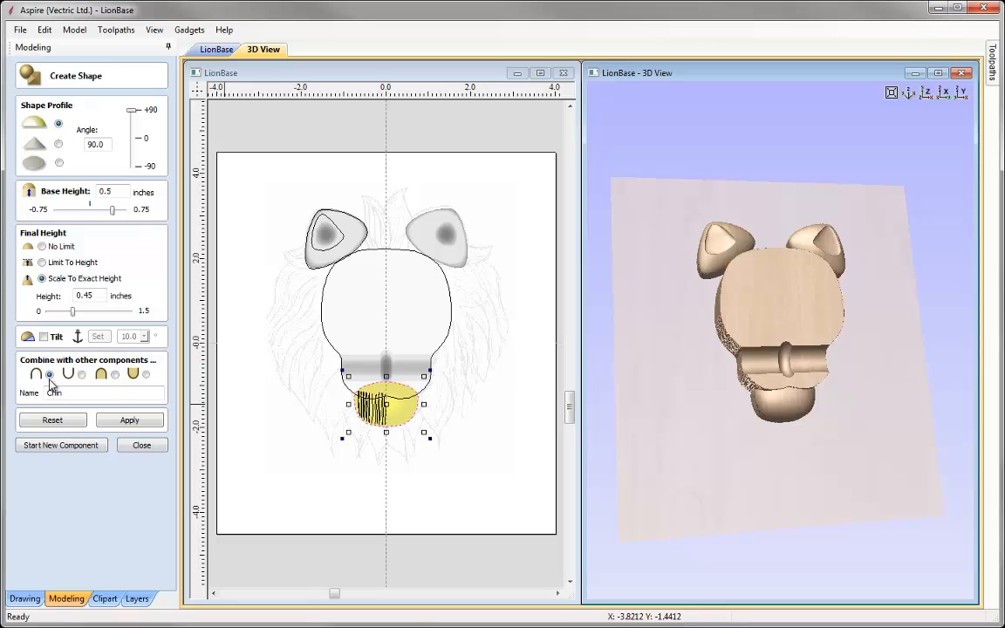
drag(807, 363, 649, 341)
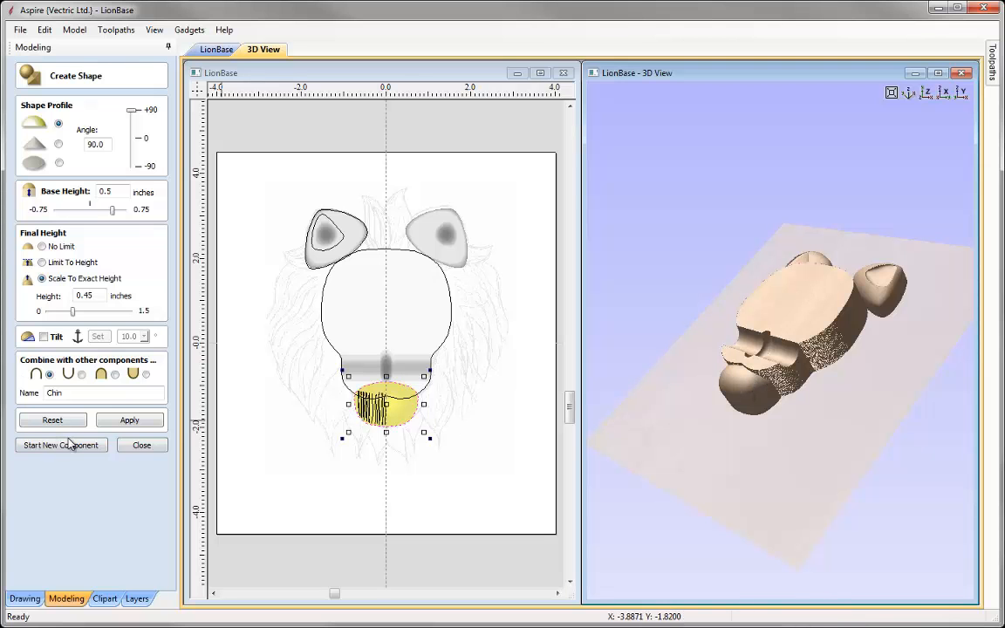
click(142, 445)
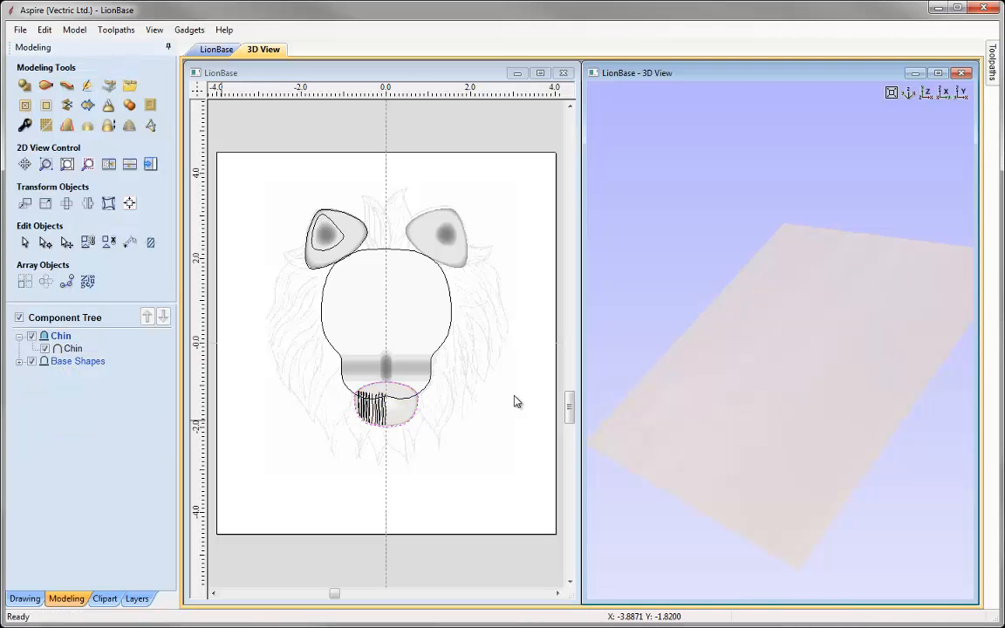
click(928, 93)
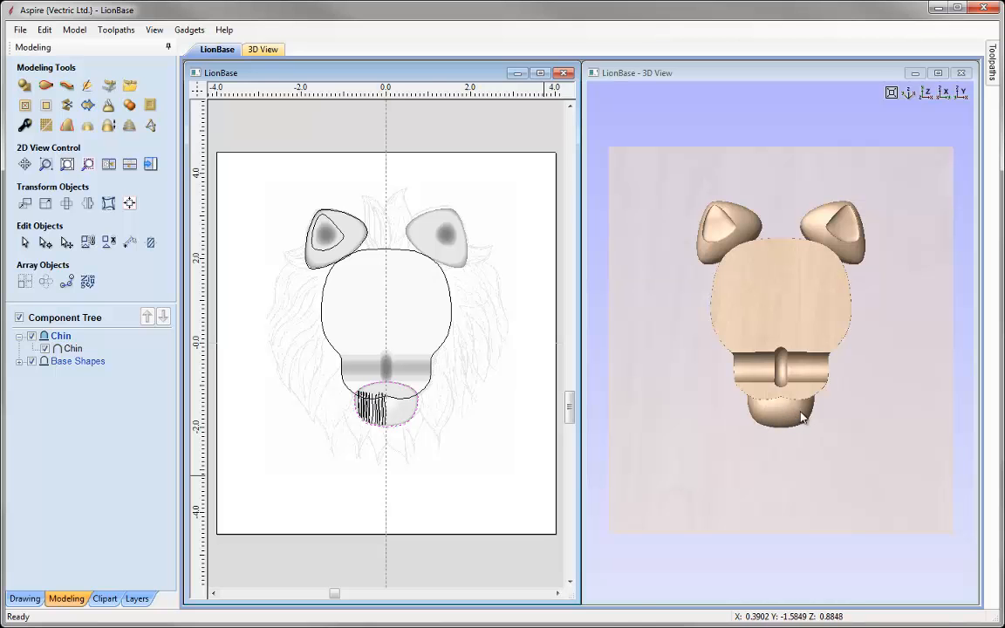
- Examine the paired hair strand lines on the chin up close
scroll(396, 422, up, 7)
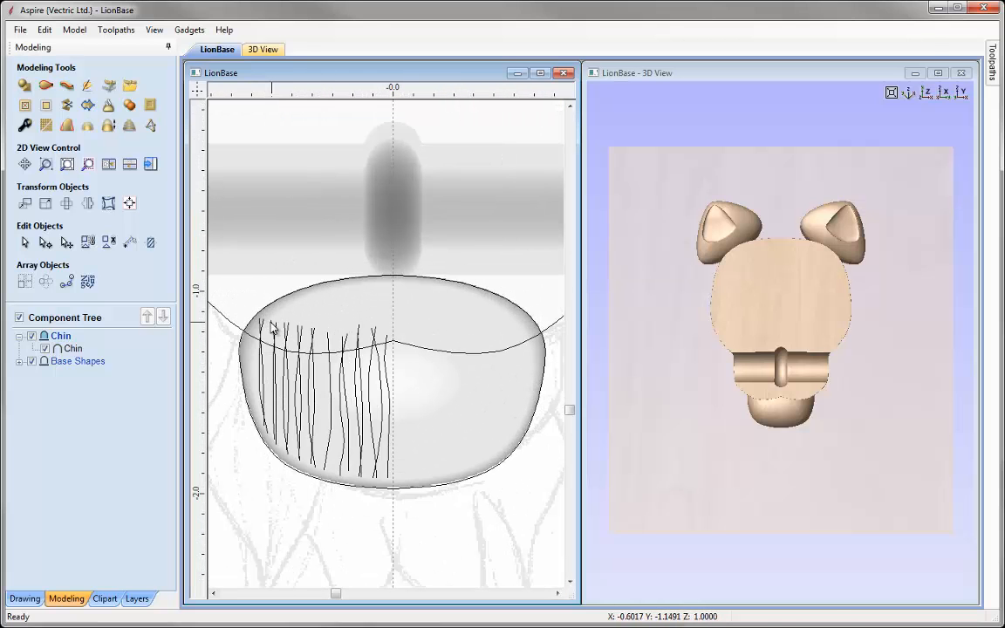
click(265, 323)
click(274, 324)
click(277, 323)
click(287, 326)
click(291, 335)
click(300, 332)
click(299, 357)
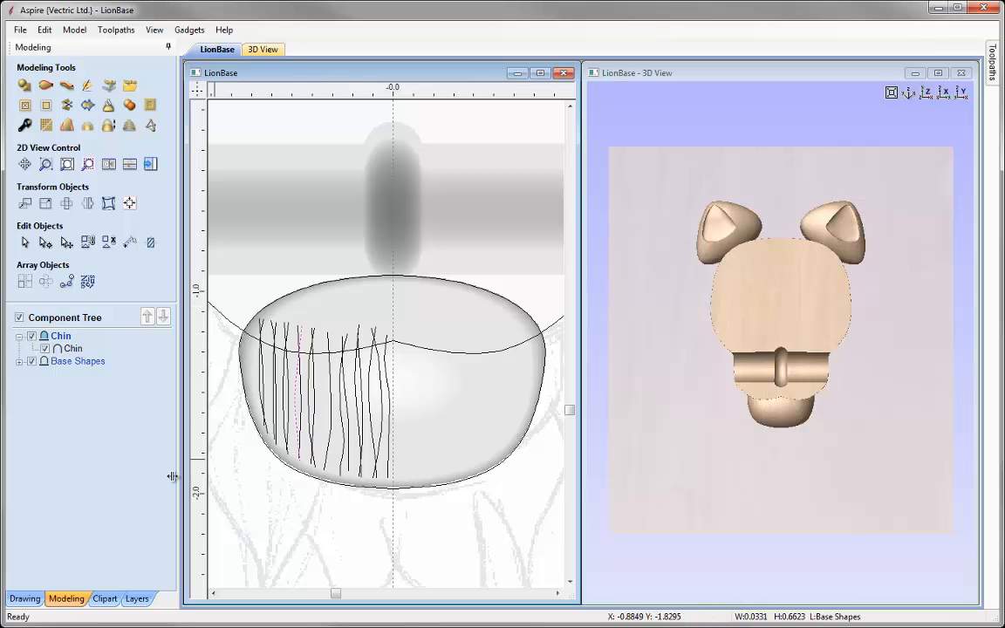
- Draw a small square-cornered rectangle about 0.059 by 0.041 inches just below the chin
click(24, 598)
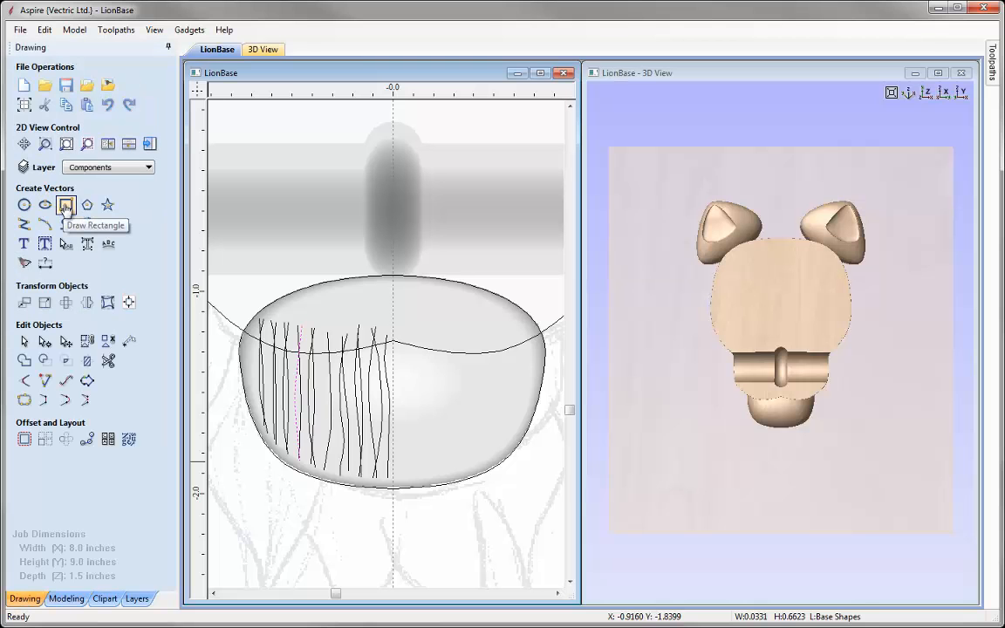
click(65, 206)
drag(271, 516, 281, 522)
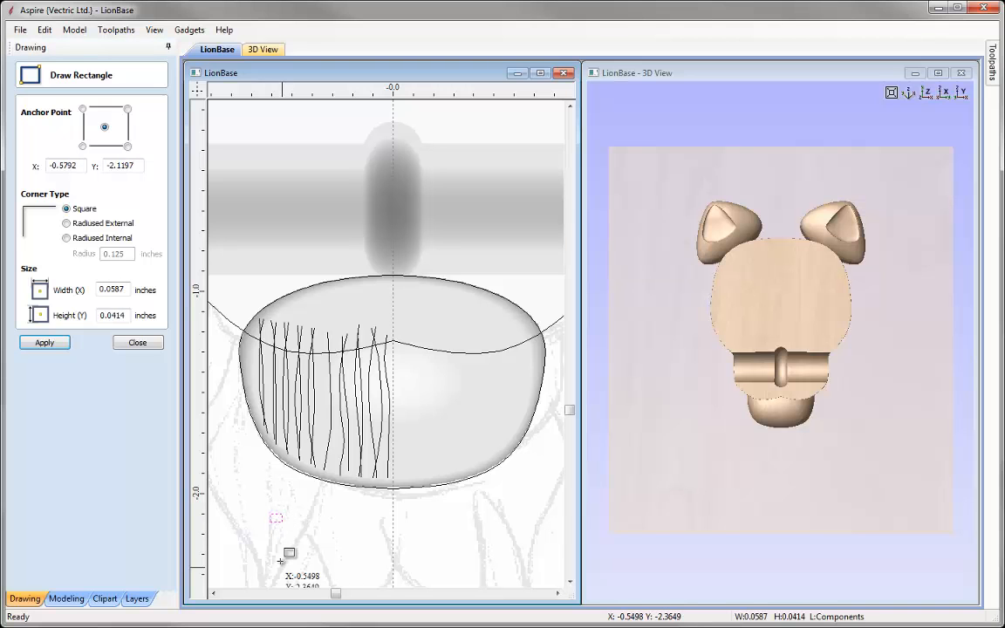
click(138, 342)
- Edit the small rectangle's nodes and delete its bottom span to leave an open profile
scroll(273, 527, up, 8)
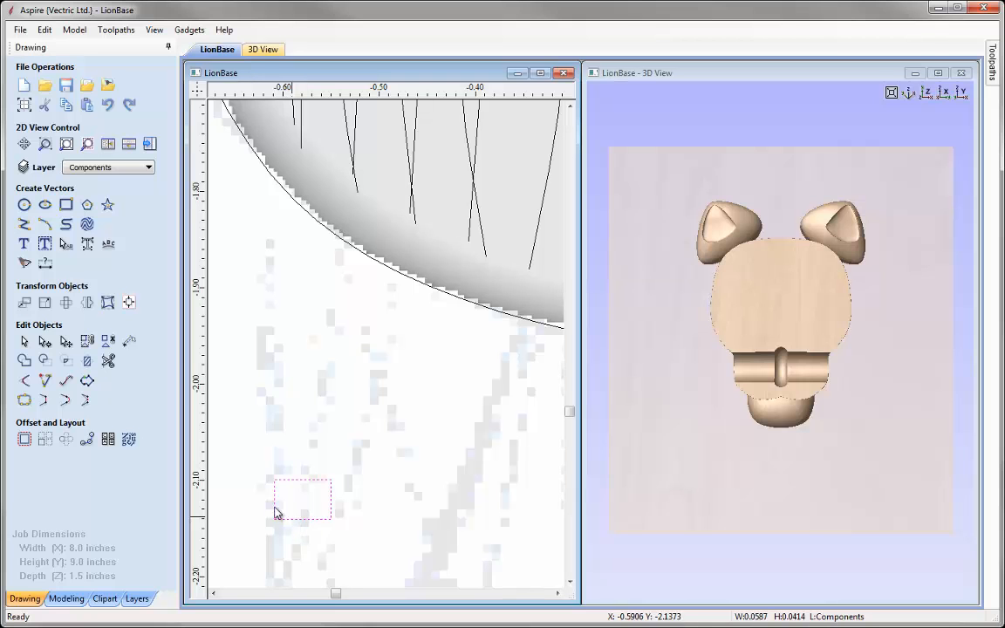
click(43, 343)
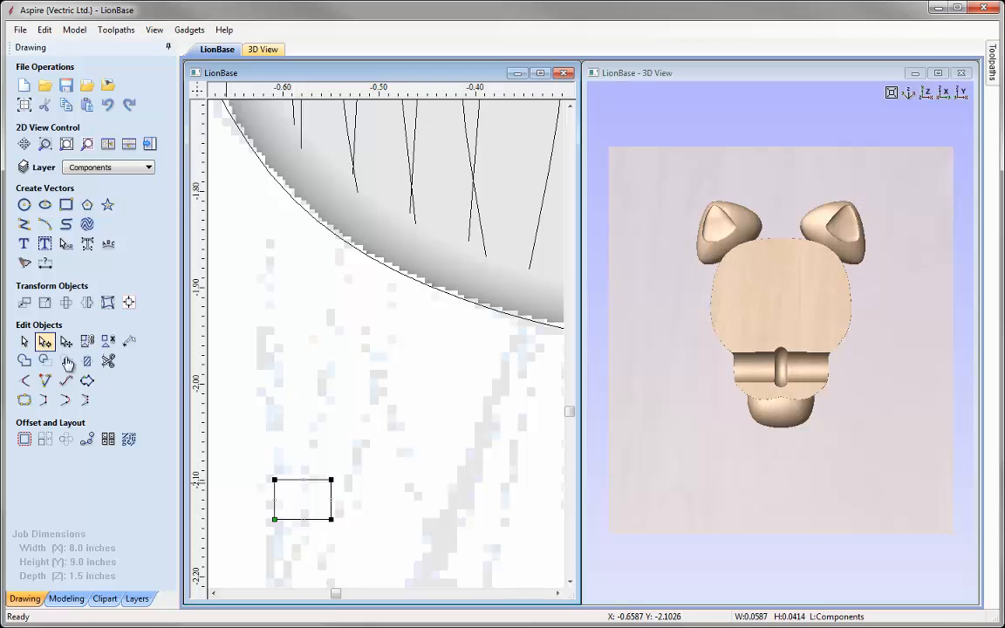
right_click(315, 523)
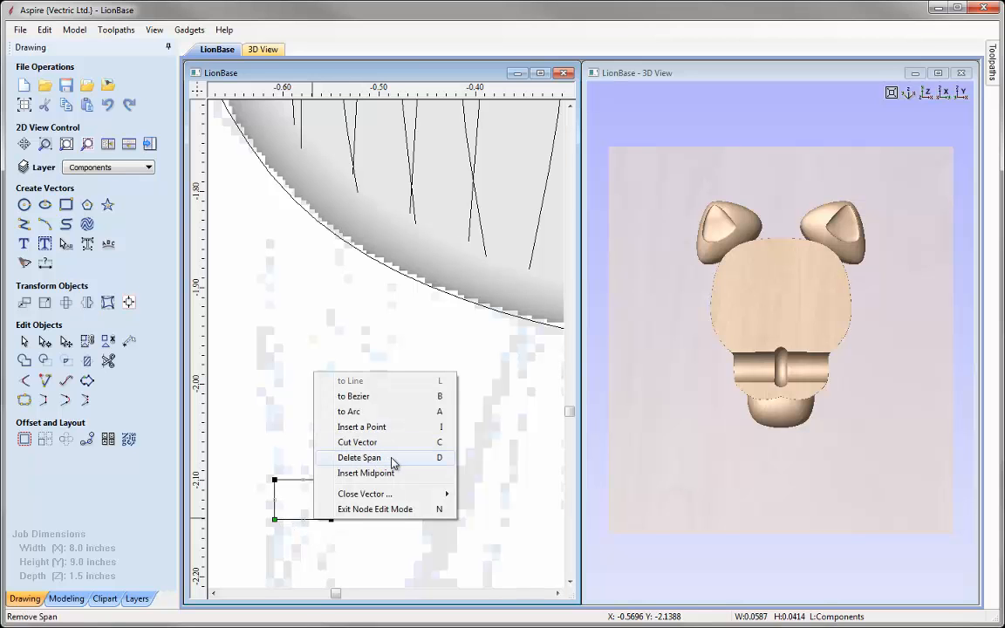
click(359, 457)
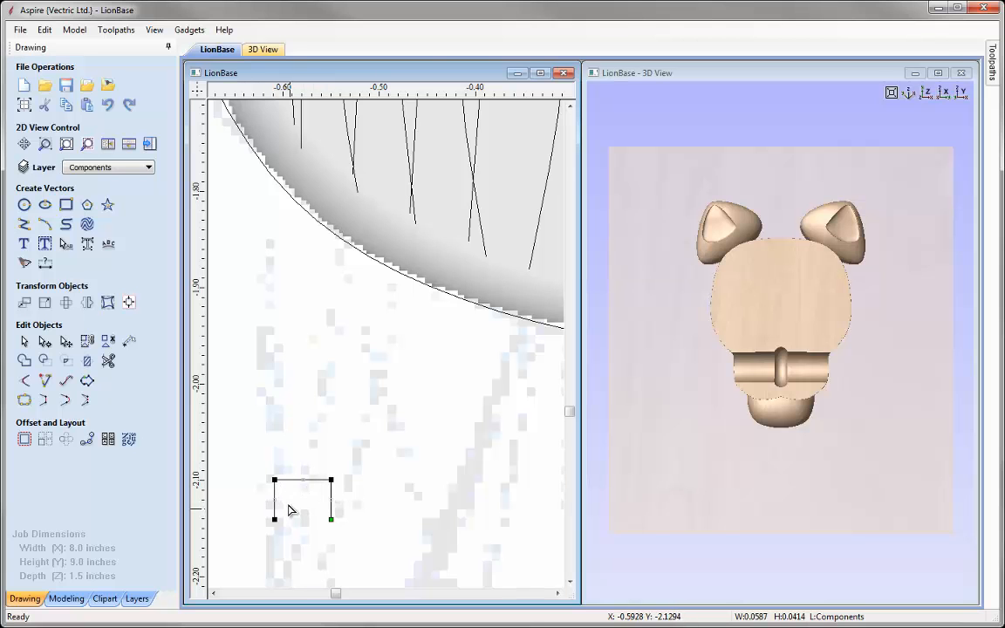
- Insert two points on the open profile's top edge and smooth all the nodes along that edge
scroll(289, 511, up, 3)
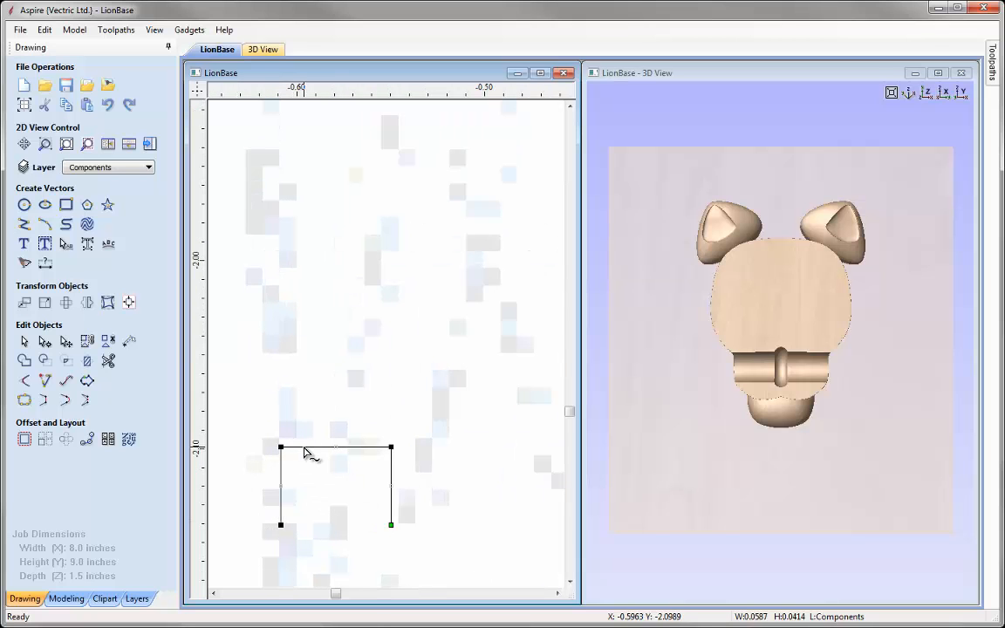
right_click(319, 450)
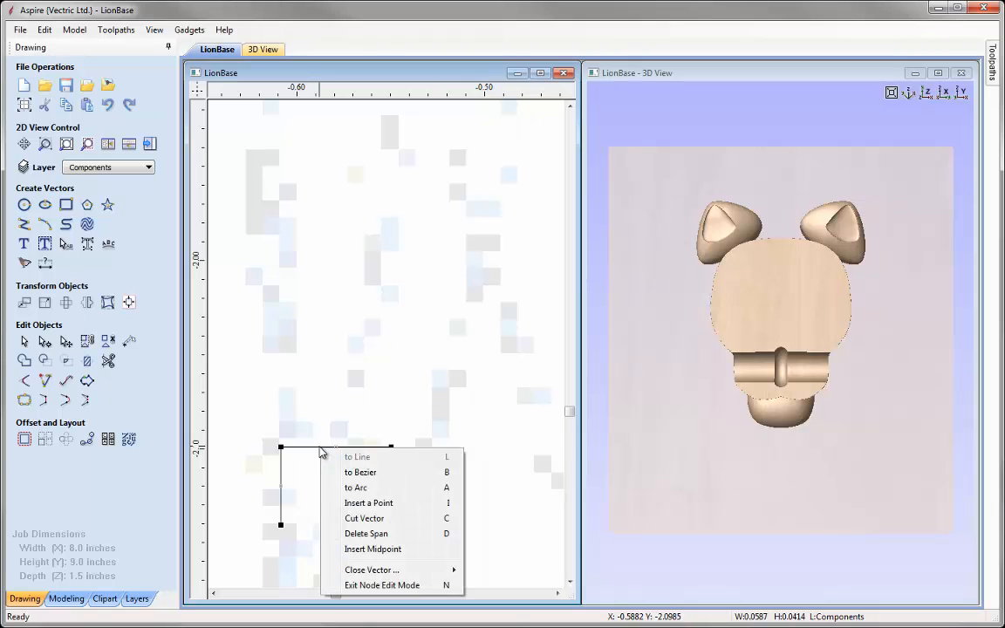
click(353, 503)
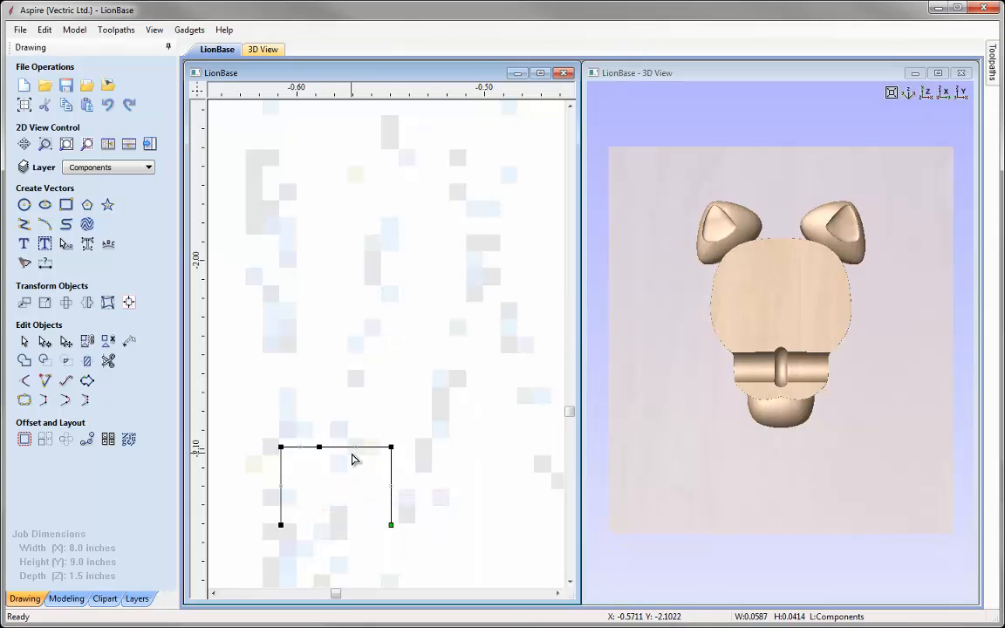
right_click(352, 448)
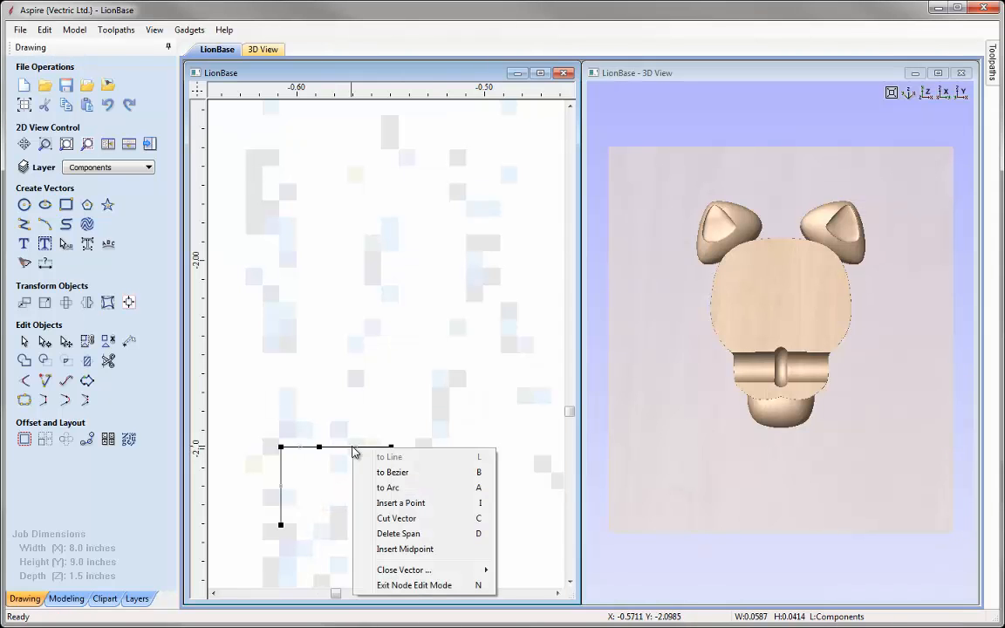
click(402, 514)
drag(282, 444, 399, 455)
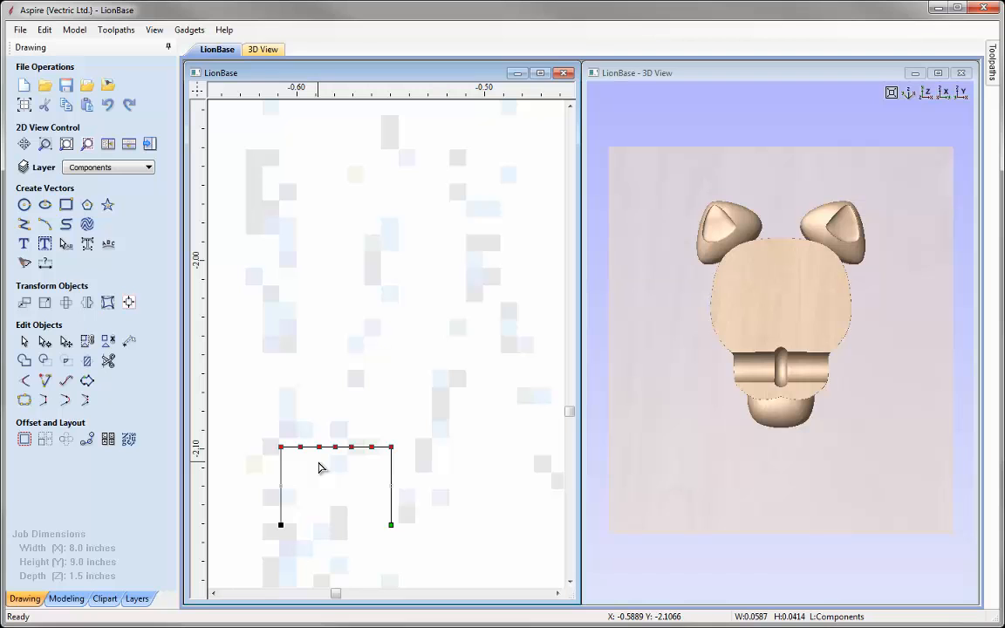
key(s)
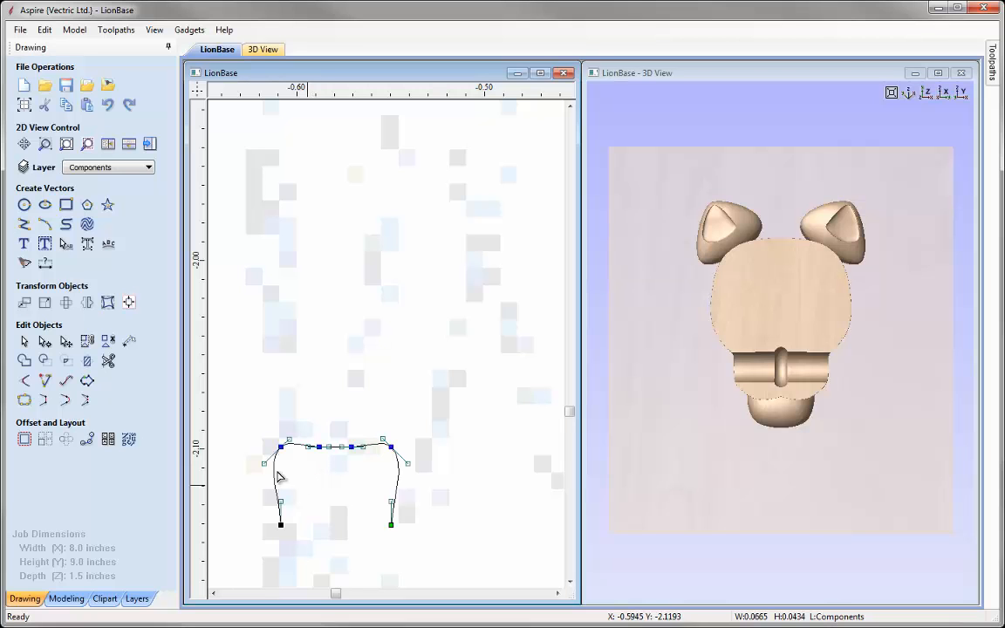
- Reshape the open profile's top edge into an uneven, wavy curve by adjusting its nodes and control handles
drag(268, 464, 383, 471)
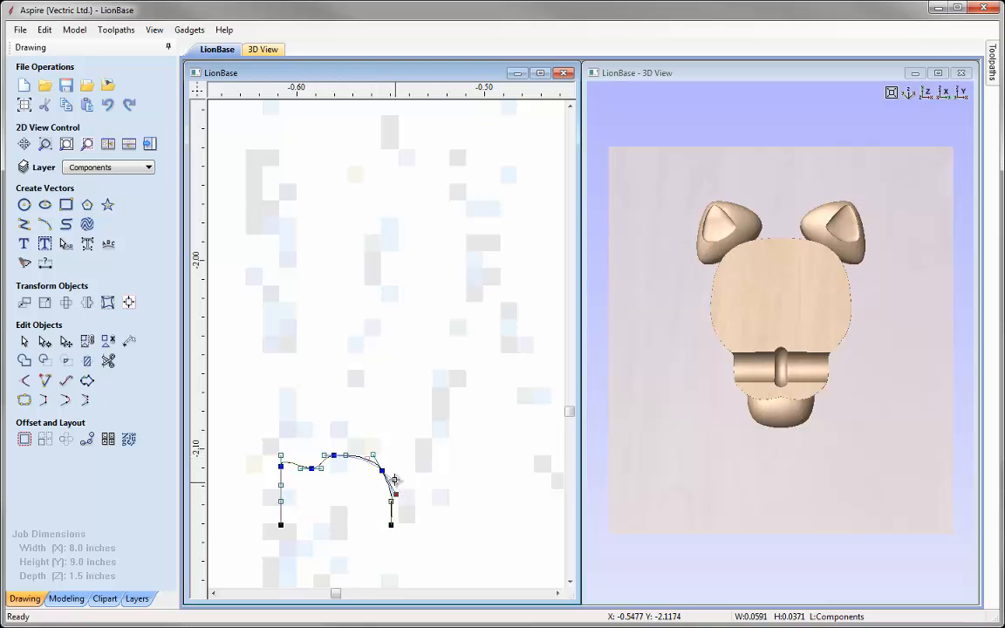
drag(346, 456, 350, 461)
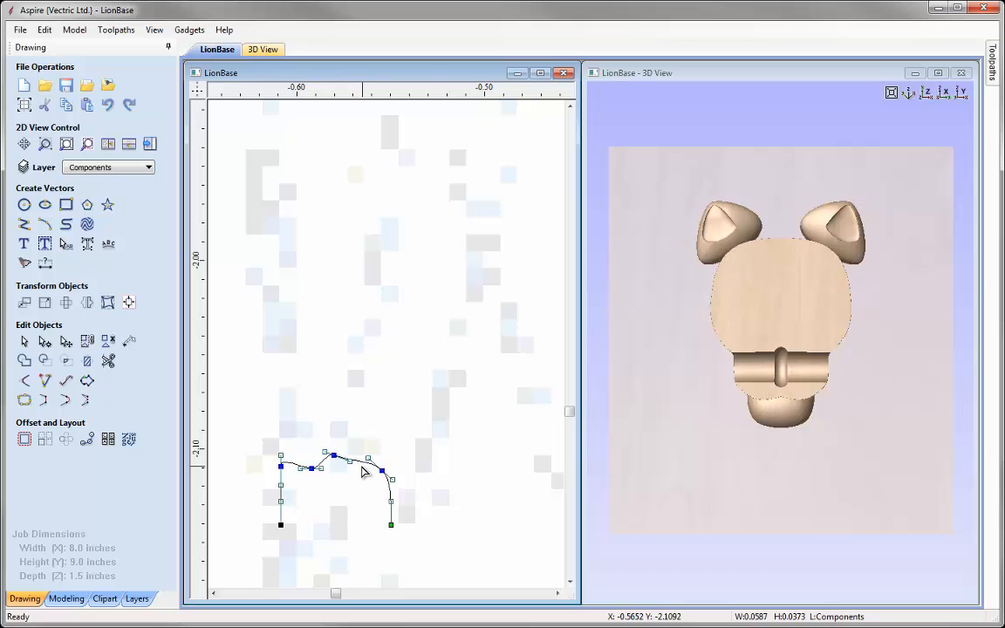
mouse_move(349, 460)
mouse_down()
mouse_move(351, 469)
mouse_move(324, 449)
mouse_move(368, 464)
mouse_move(368, 477)
mouse_move(381, 468)
mouse_move(353, 467)
mouse_up()
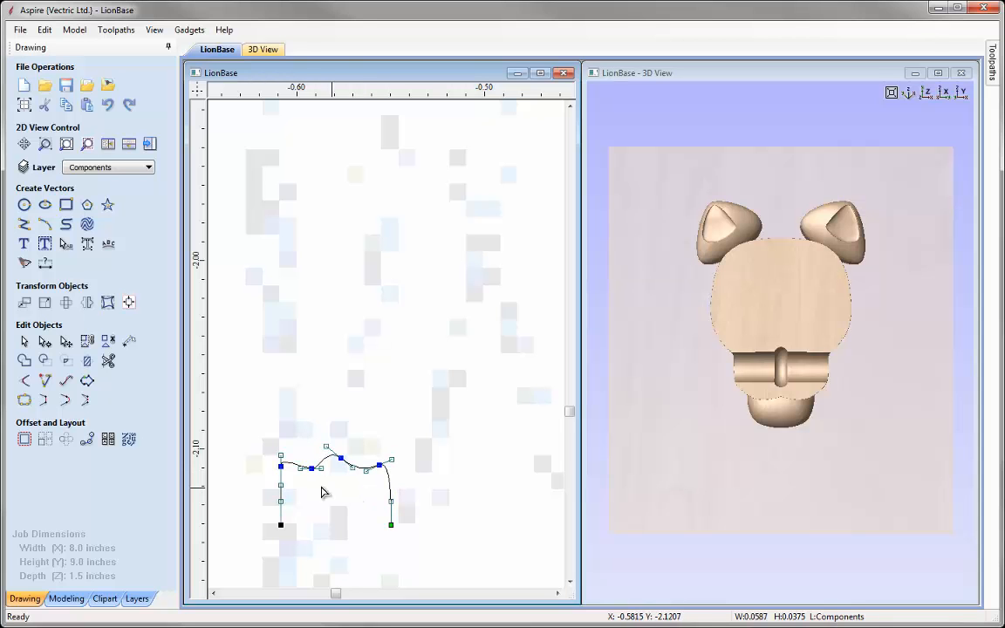
click(352, 498)
- Draw a short horizontal line just above the wavy profile, about as wide as the profile
scroll(350, 501, down, 4)
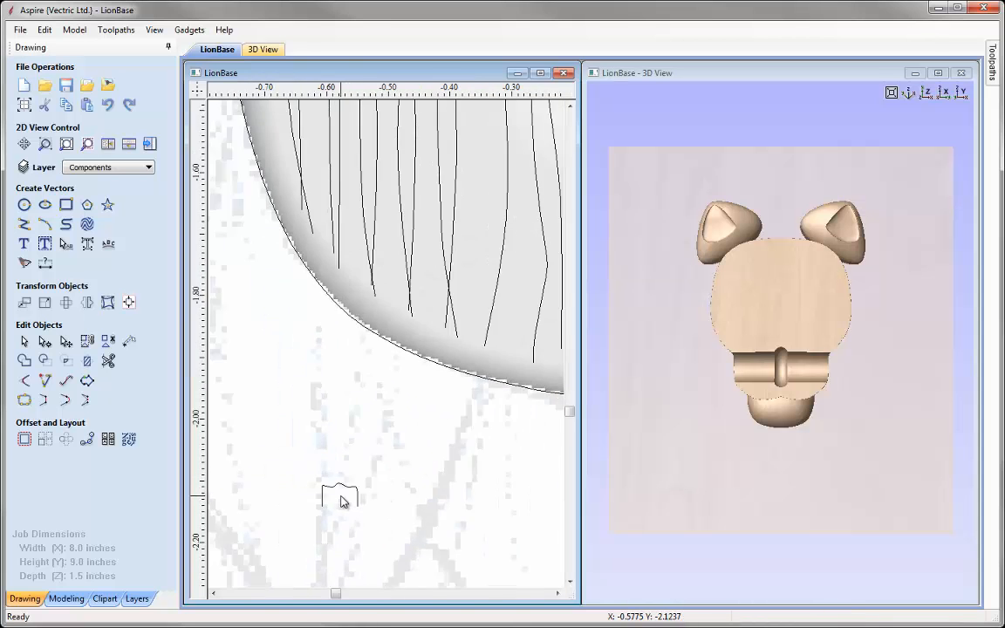
scroll(341, 500, down, 1)
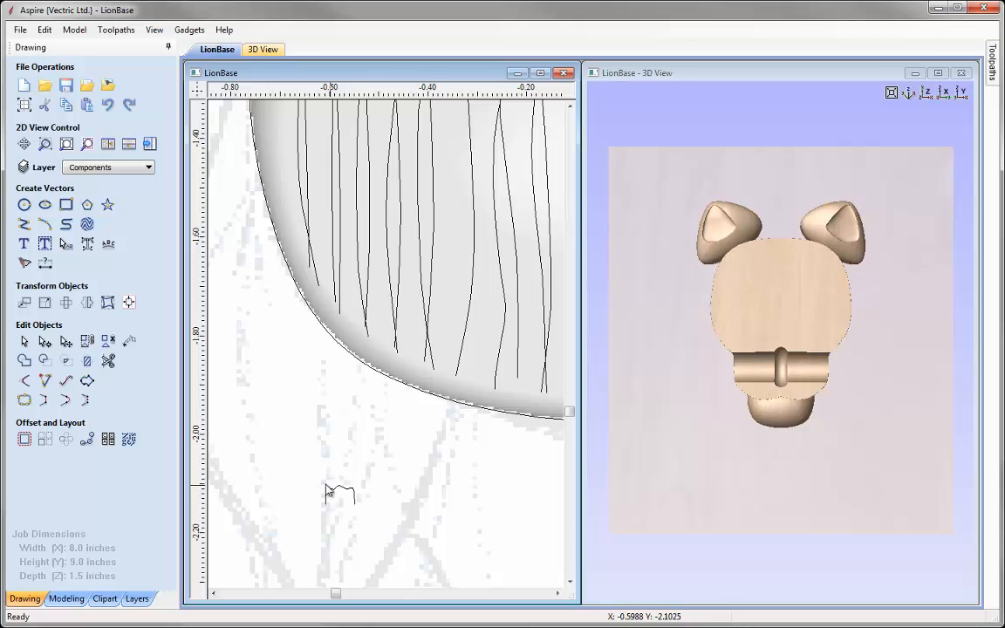
scroll(345, 441, down, 2)
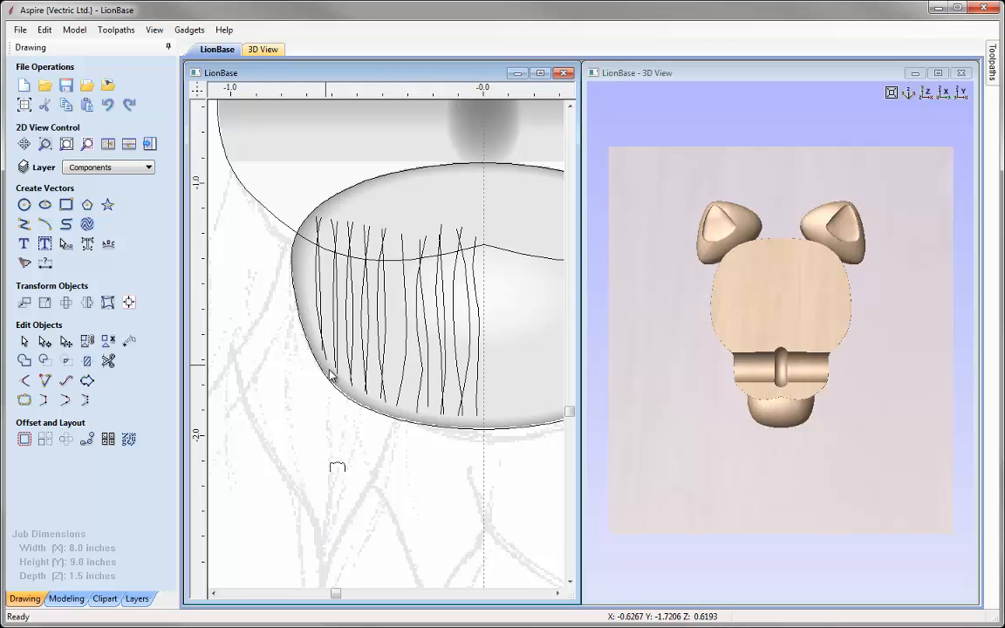
drag(732, 414, 667, 444)
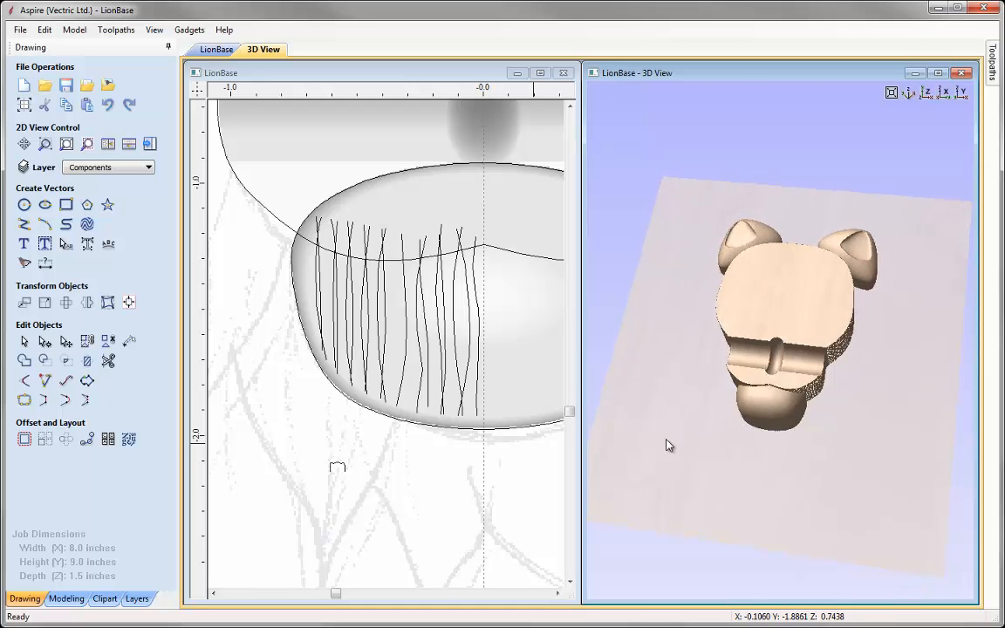
click(24, 225)
click(329, 443)
right_click(347, 443)
click(339, 459)
scroll(323, 439, up, 2)
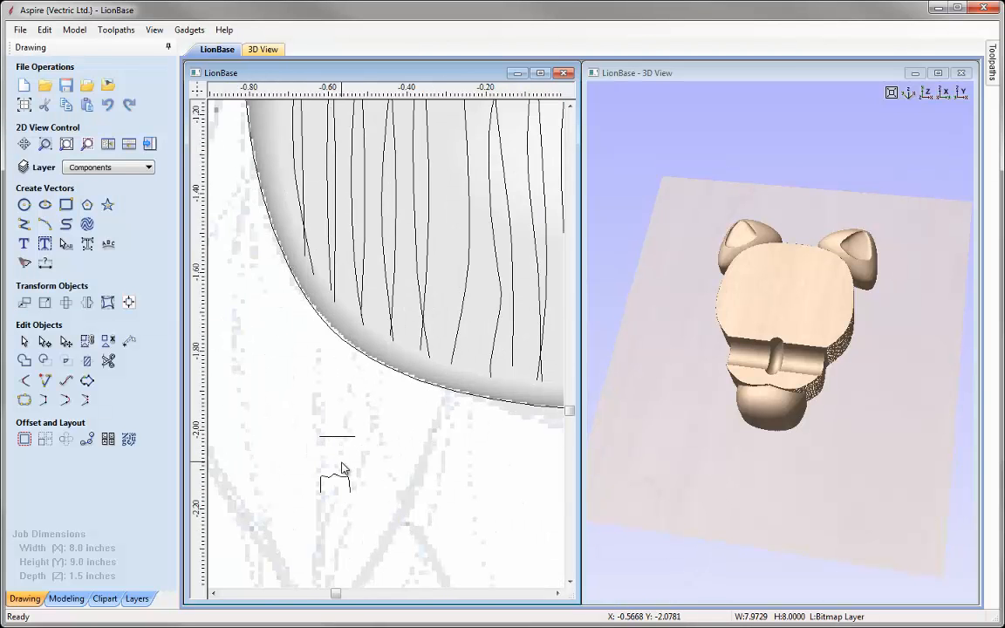
- Set all the chin strand lines as Extrude and Weave drive rails with the short straight line as their end cross-section
scroll(342, 467, down, 1)
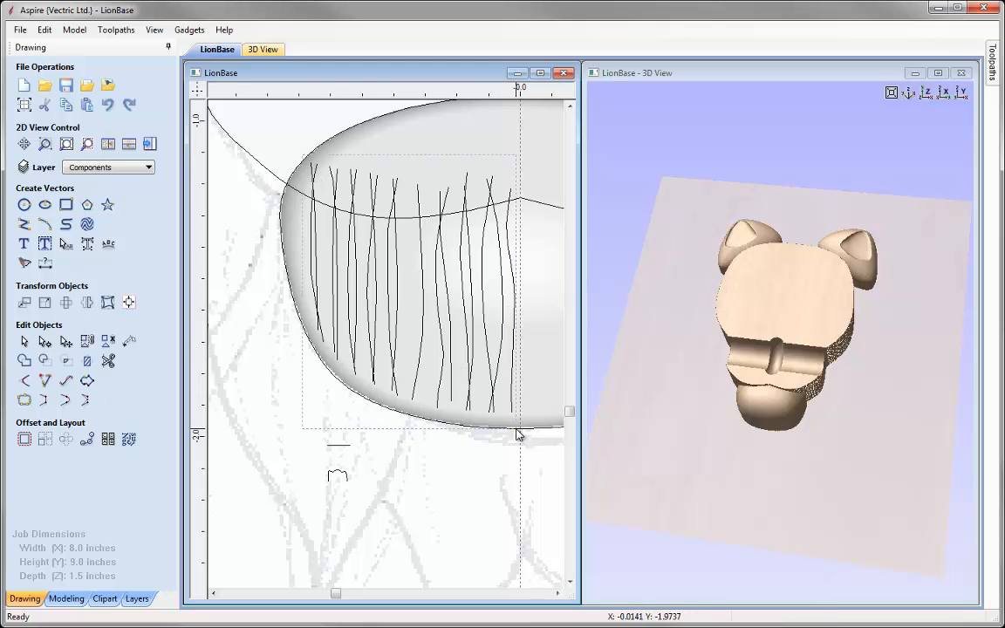
click(464, 388)
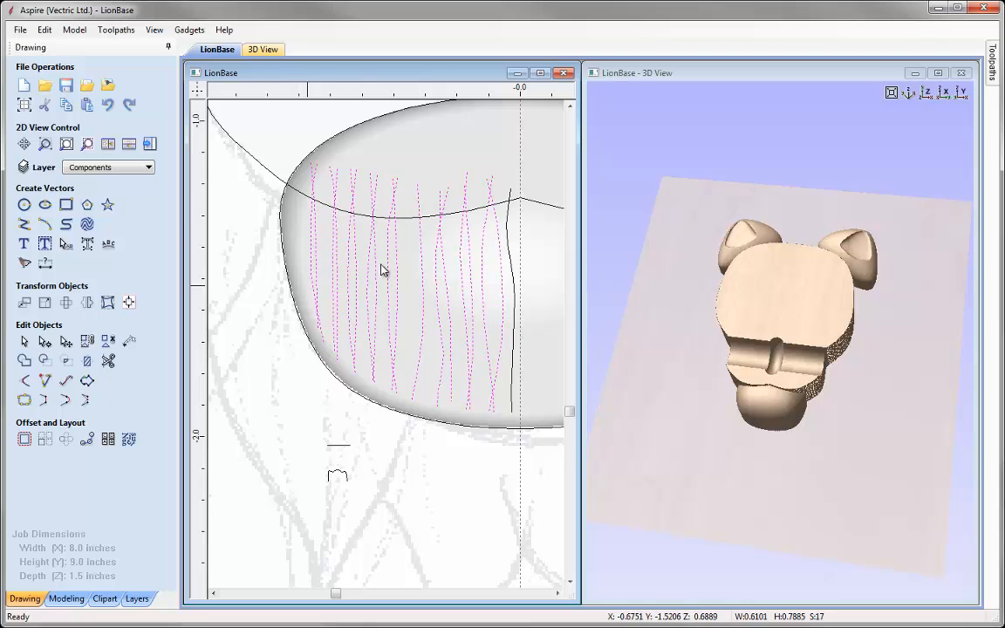
shift+click(511, 223)
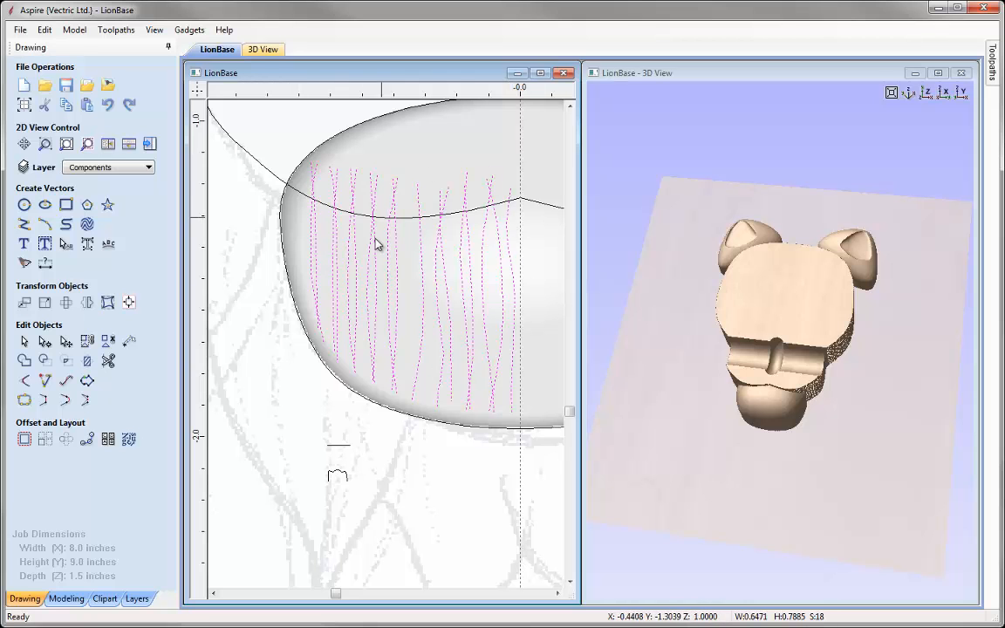
click(67, 598)
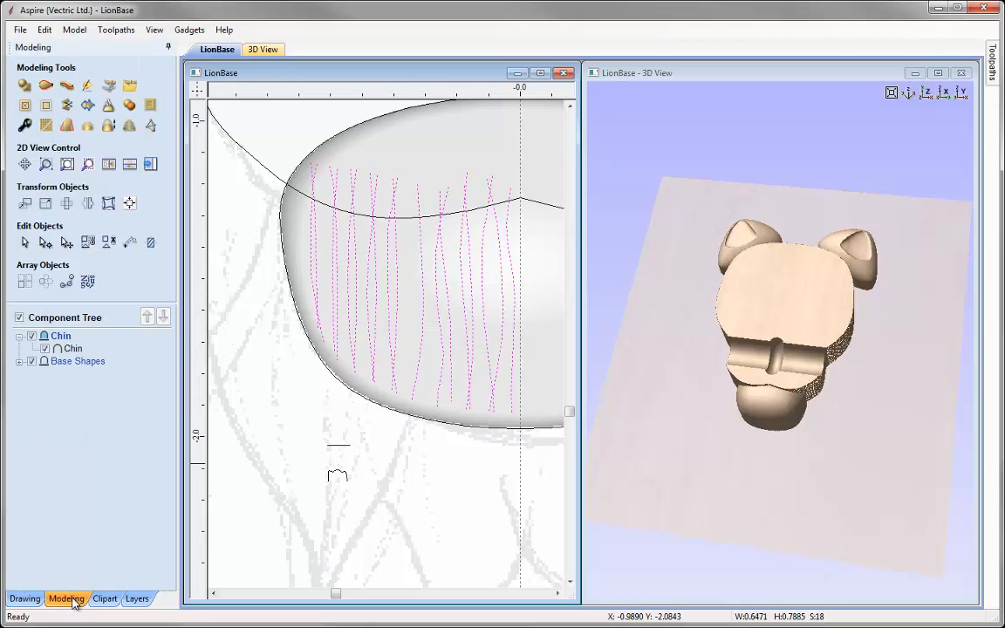
click(65, 87)
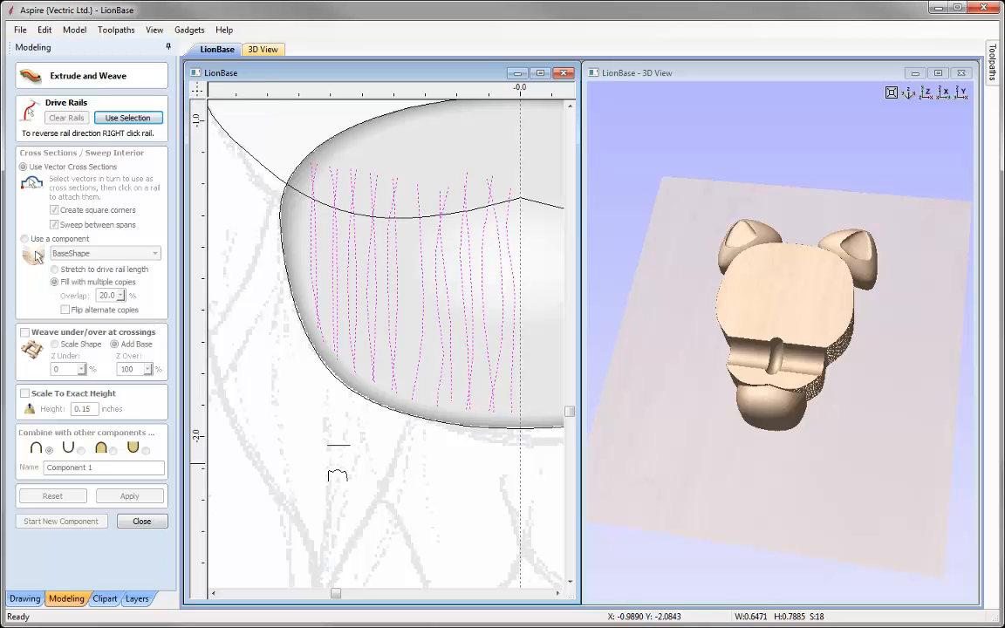
click(116, 114)
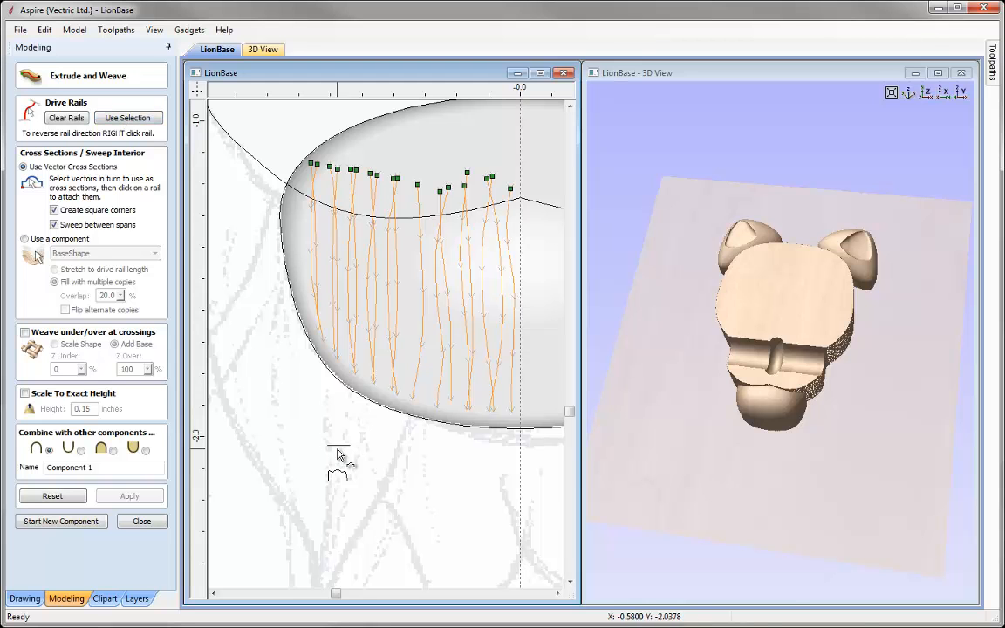
click(336, 445)
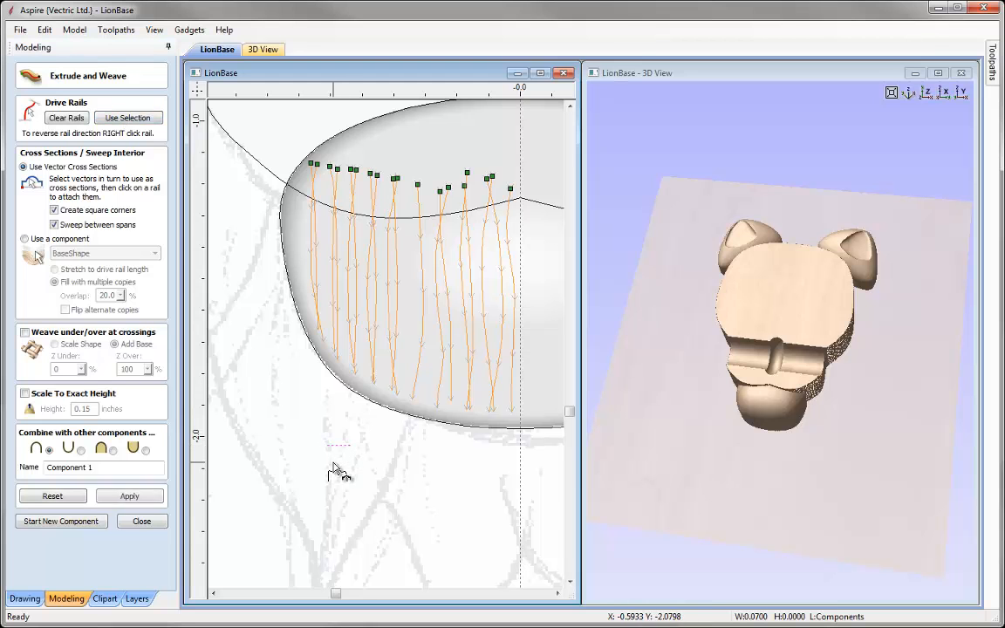
click(313, 163)
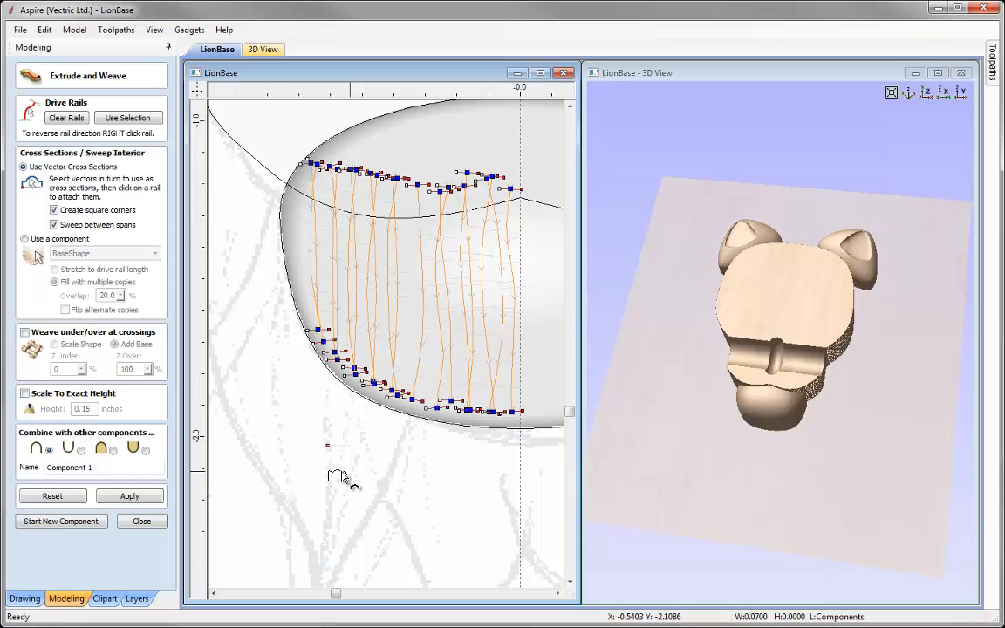
- Attach the wavy profile as a cross-section near the middle of every drive rail on the chin
click(338, 476)
click(310, 249)
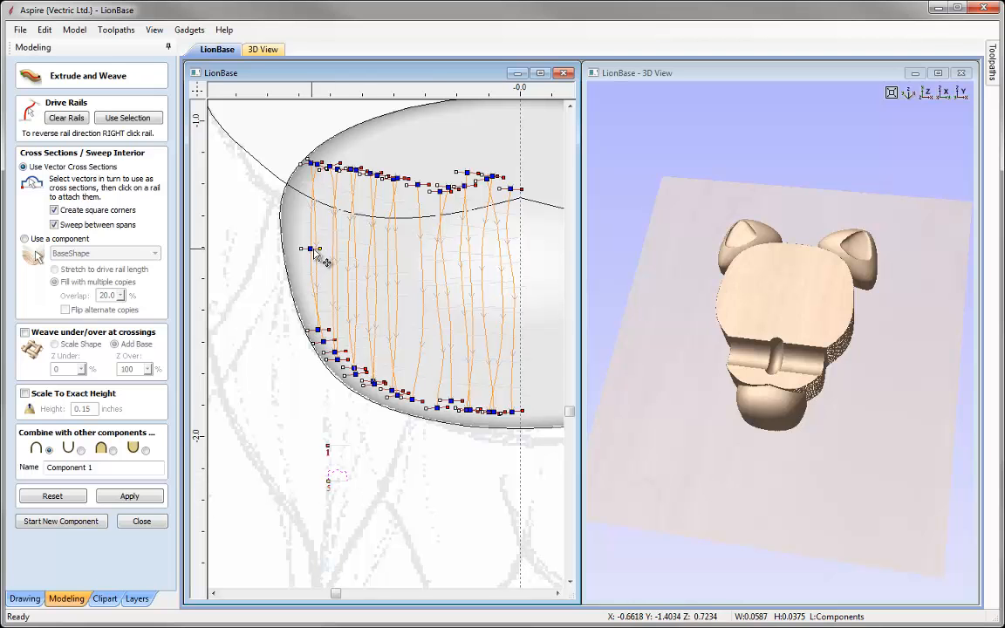
click(315, 256)
click(333, 256)
click(338, 263)
click(349, 269)
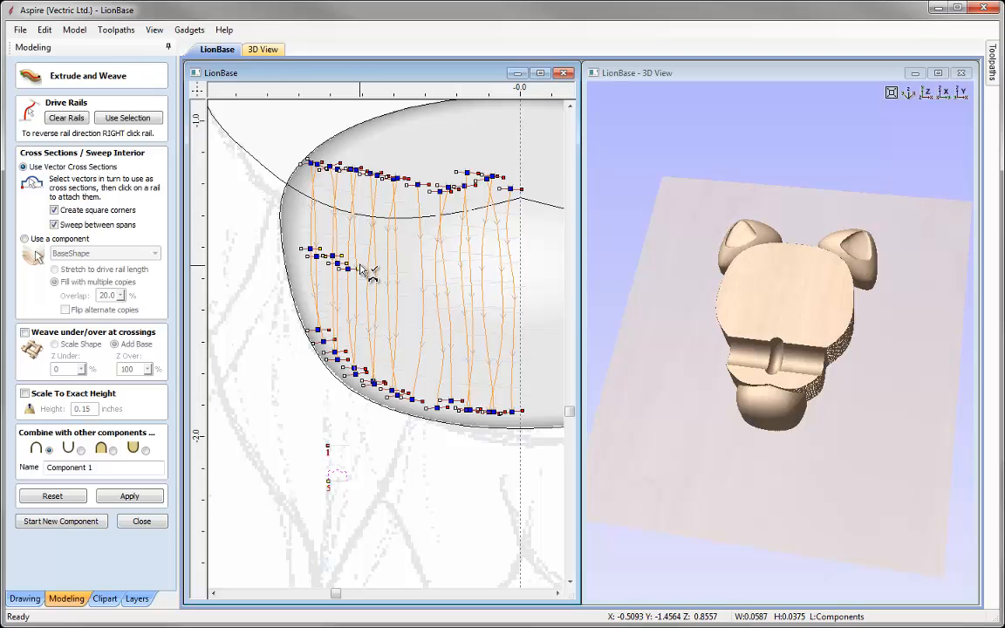
click(366, 277)
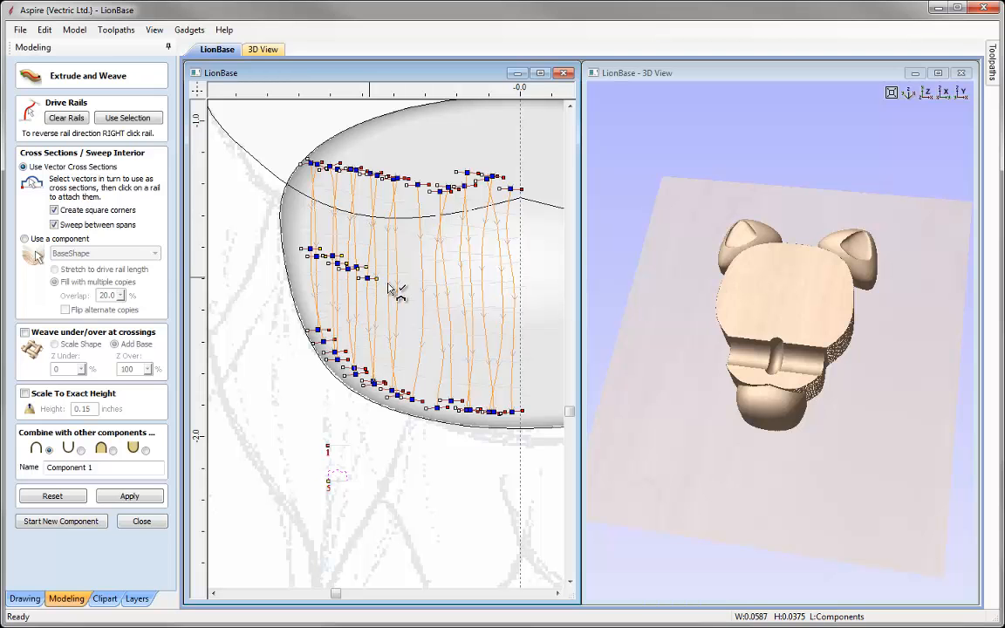
click(377, 283)
click(387, 284)
click(398, 279)
click(423, 285)
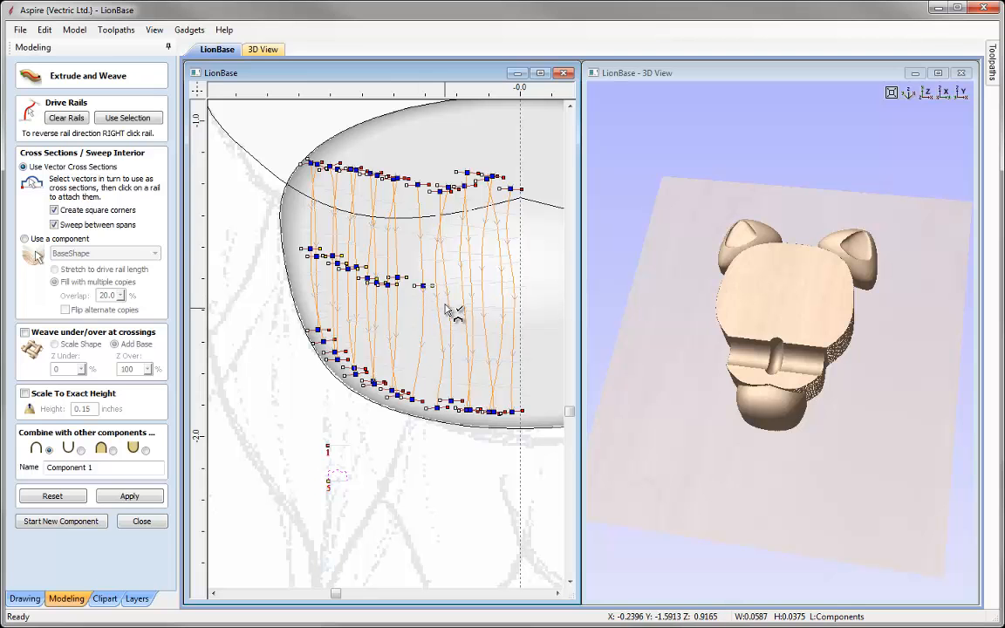
click(436, 290)
click(448, 296)
click(462, 289)
click(471, 292)
click(482, 295)
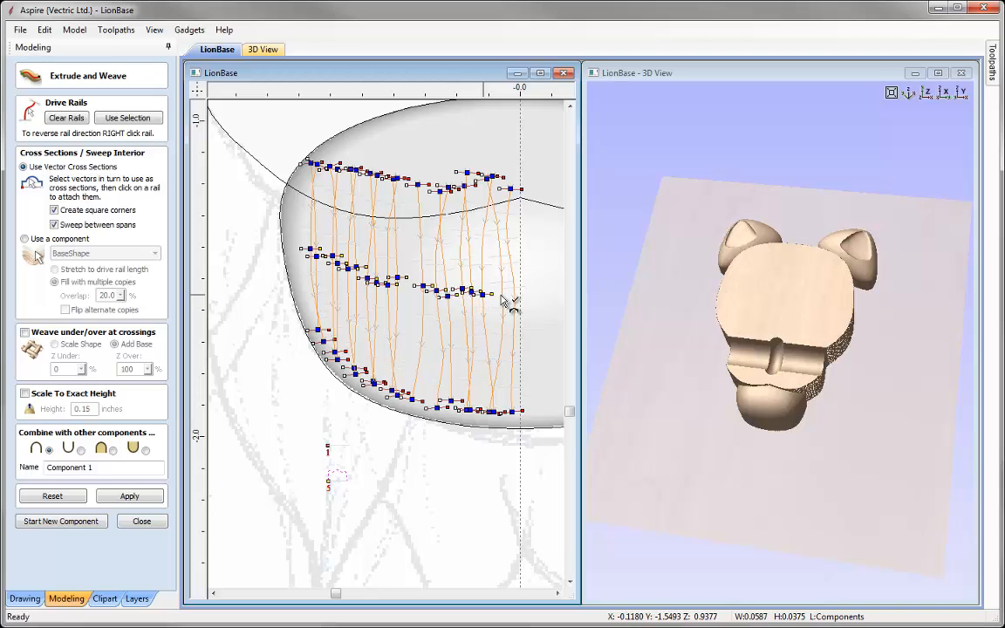
click(503, 295)
click(515, 297)
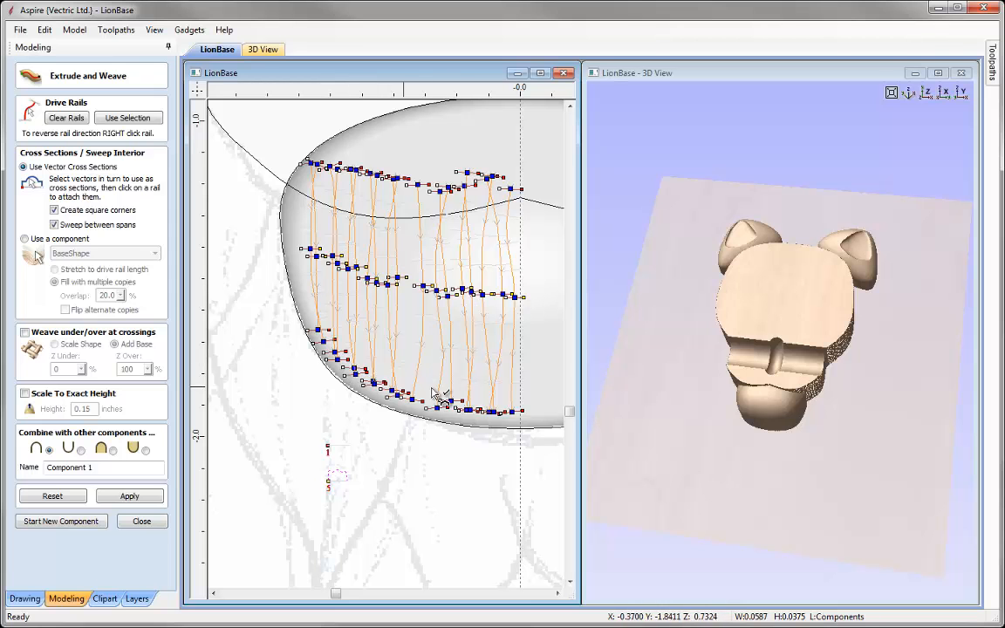
- Name the extrusion Chin Detail, create it as an added component, and inspect the strands on the 3D chin
click(104, 468)
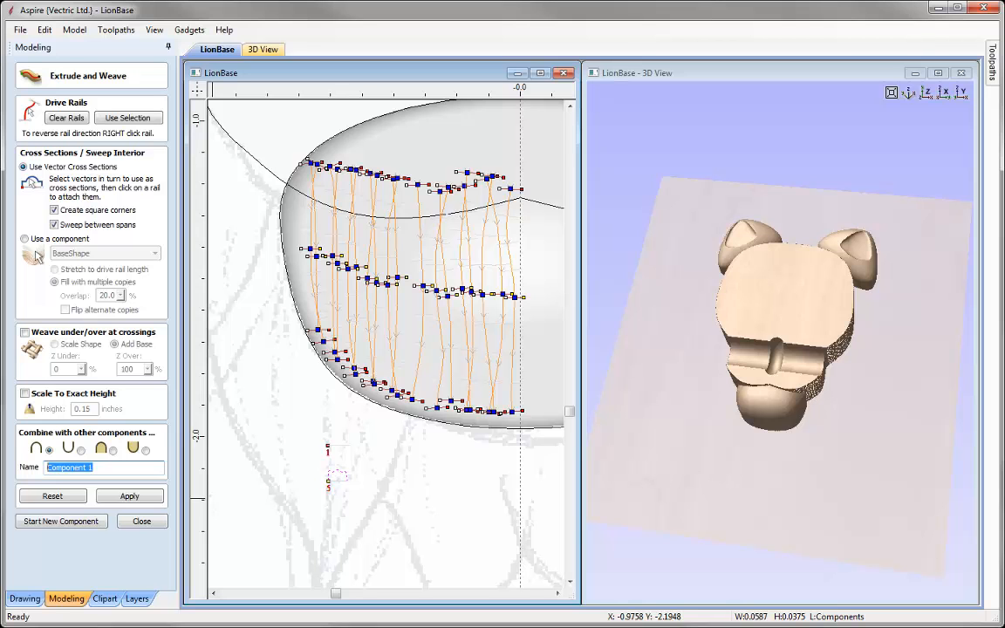
text(Chin Detail)
click(129, 496)
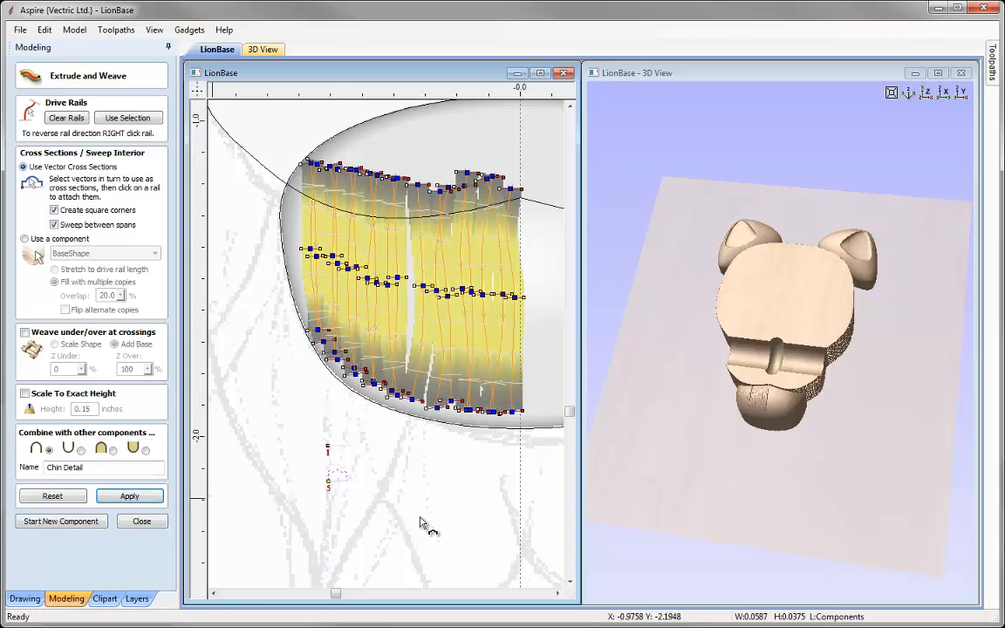
click(730, 444)
scroll(730, 445, up, 10)
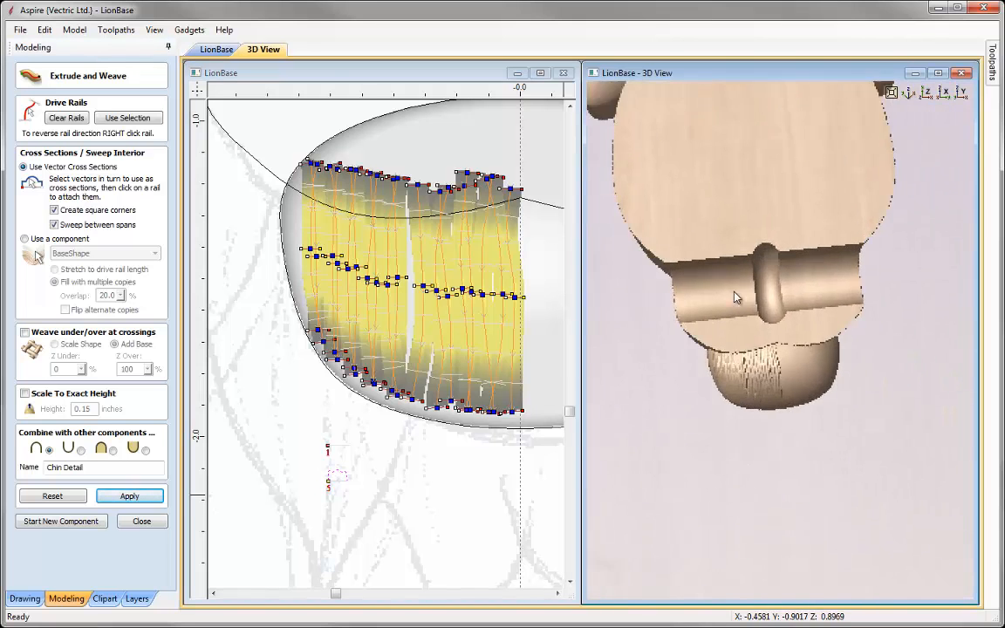
drag(741, 324, 700, 294)
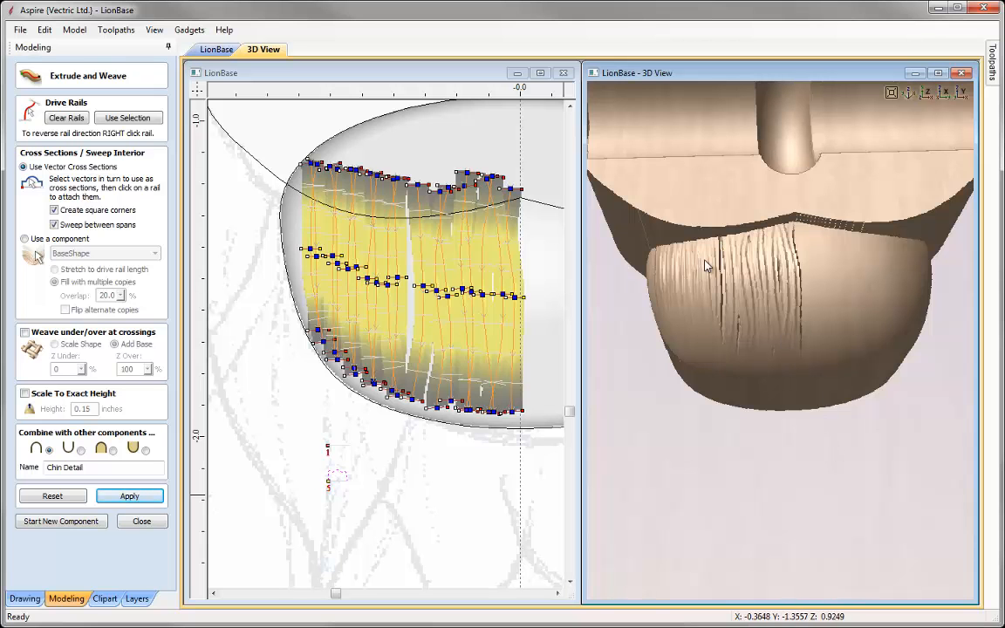
drag(860, 468, 671, 235)
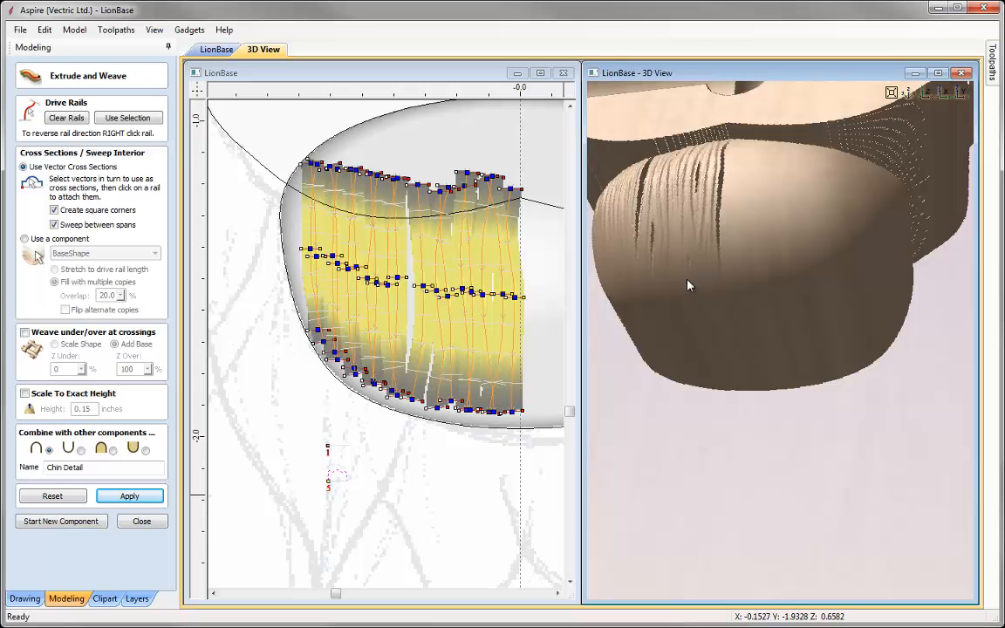
drag(755, 208, 615, 229)
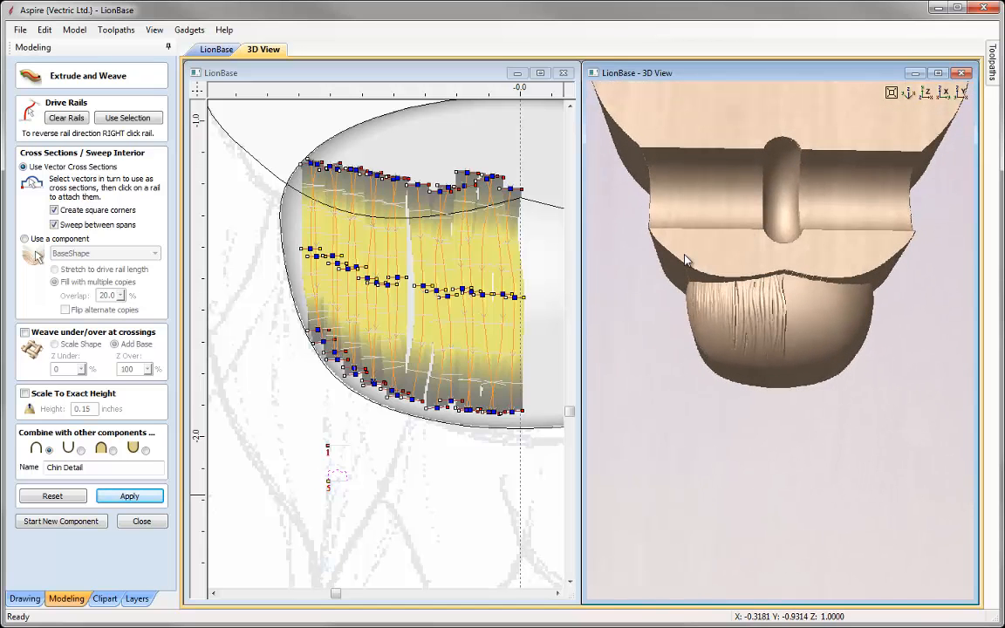
click(141, 521)
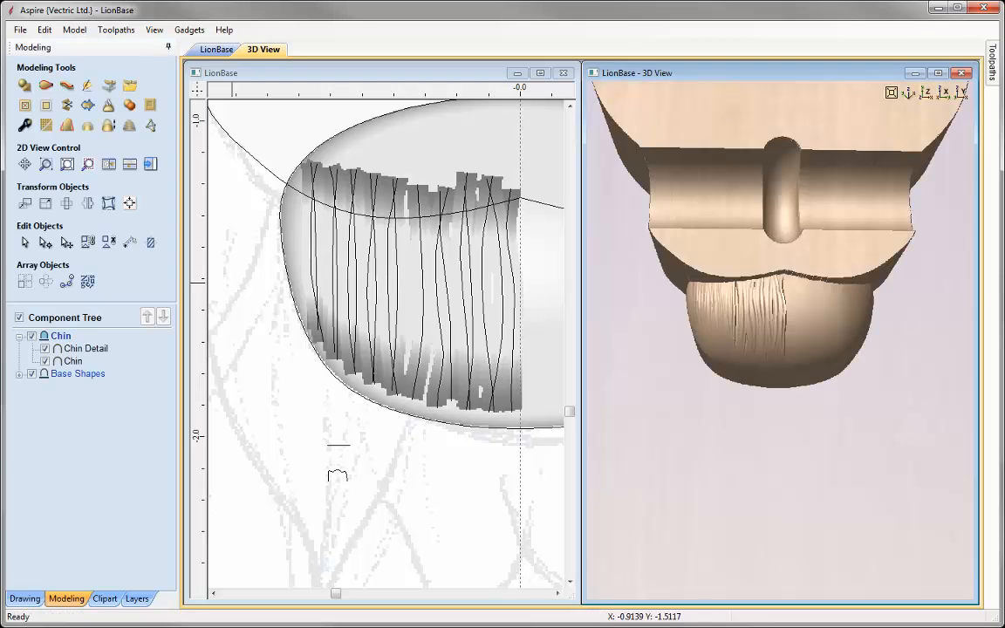
- Create a mirrored copy of the Chin Detail component, flipped horizontally about the job center
click(211, 380)
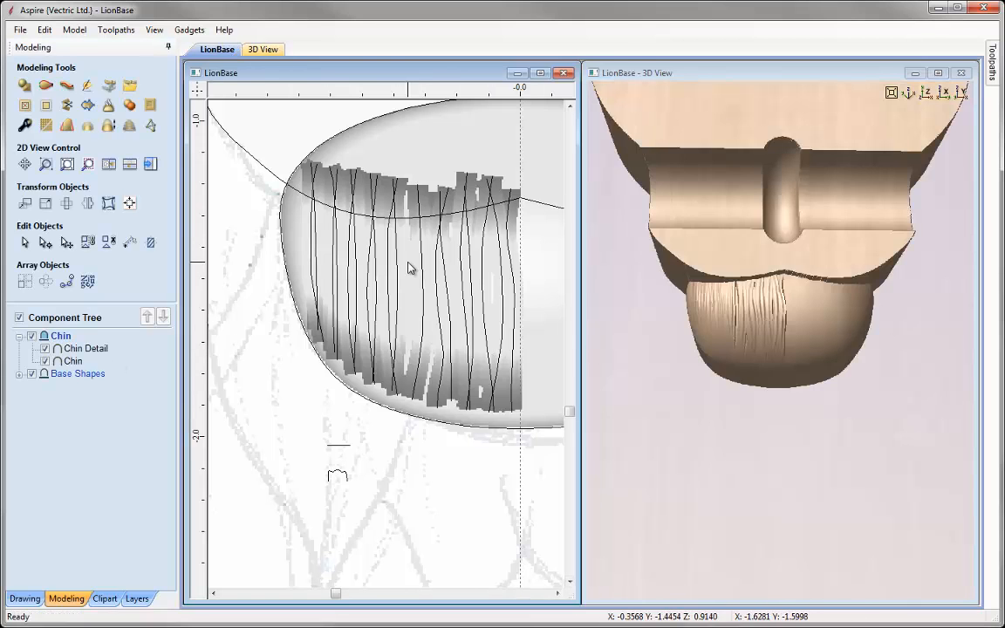
click(373, 244)
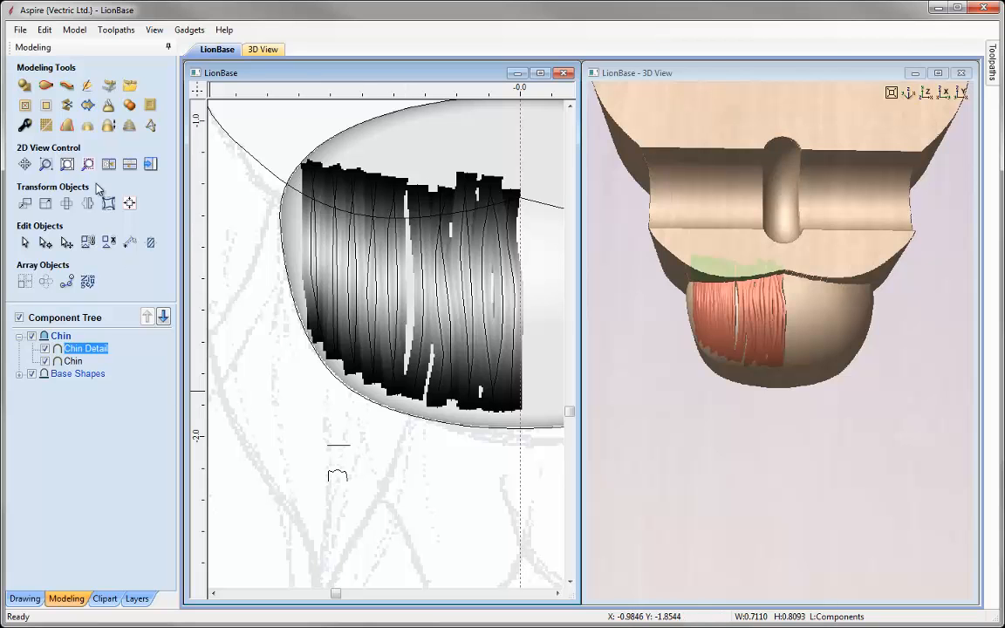
click(88, 203)
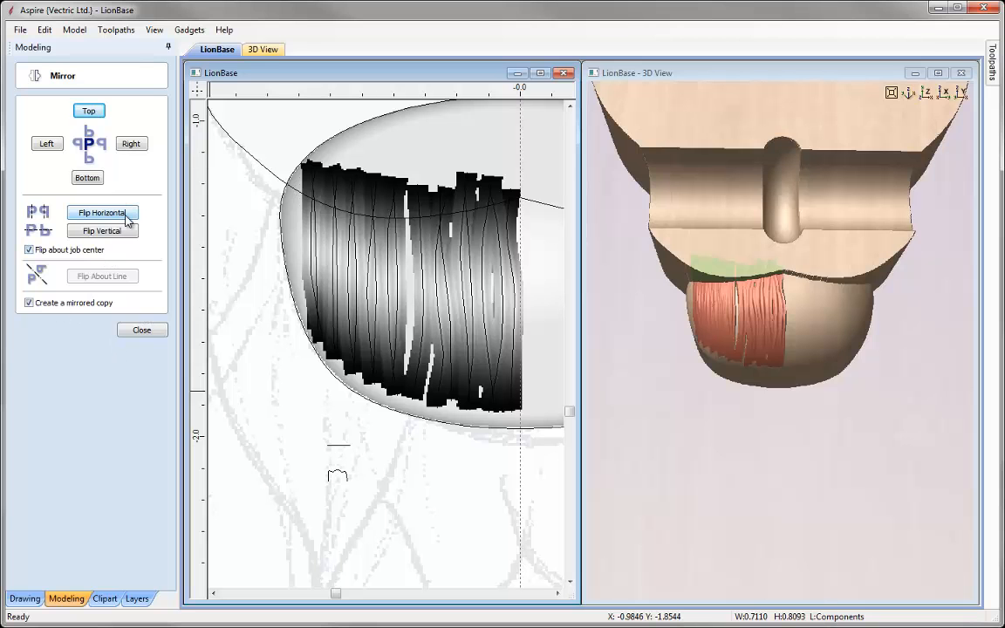
click(127, 218)
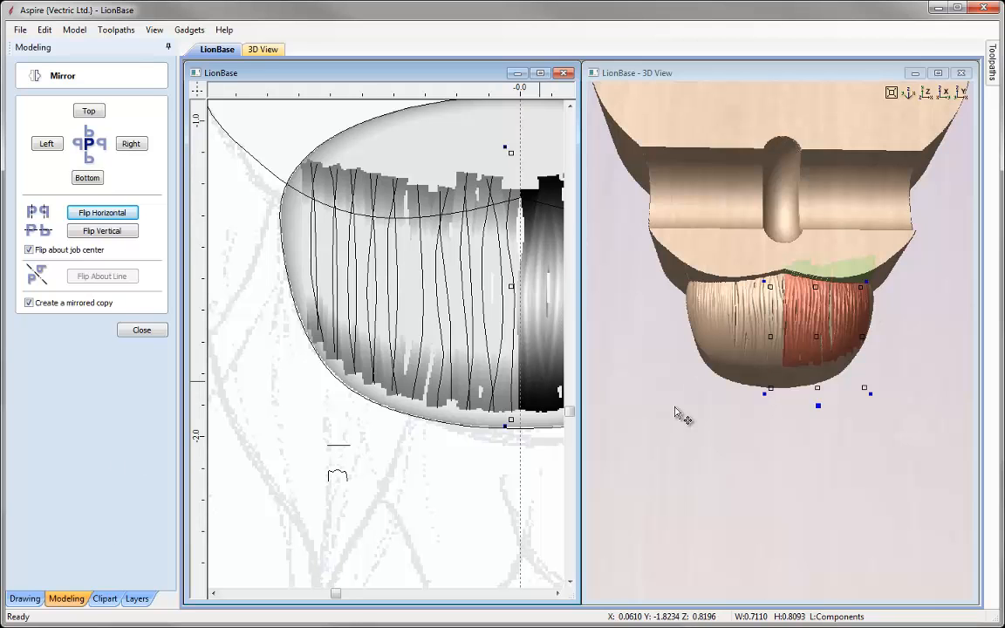
click(142, 330)
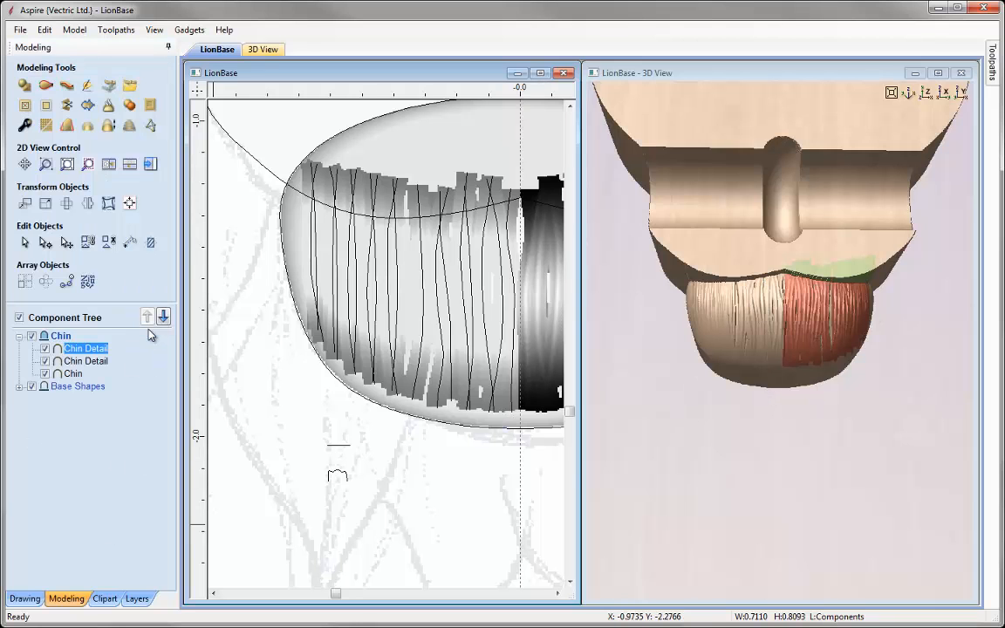
- Set the combine mode of both Chin Detail components to Merge
click(777, 483)
scroll(853, 406, up, 5)
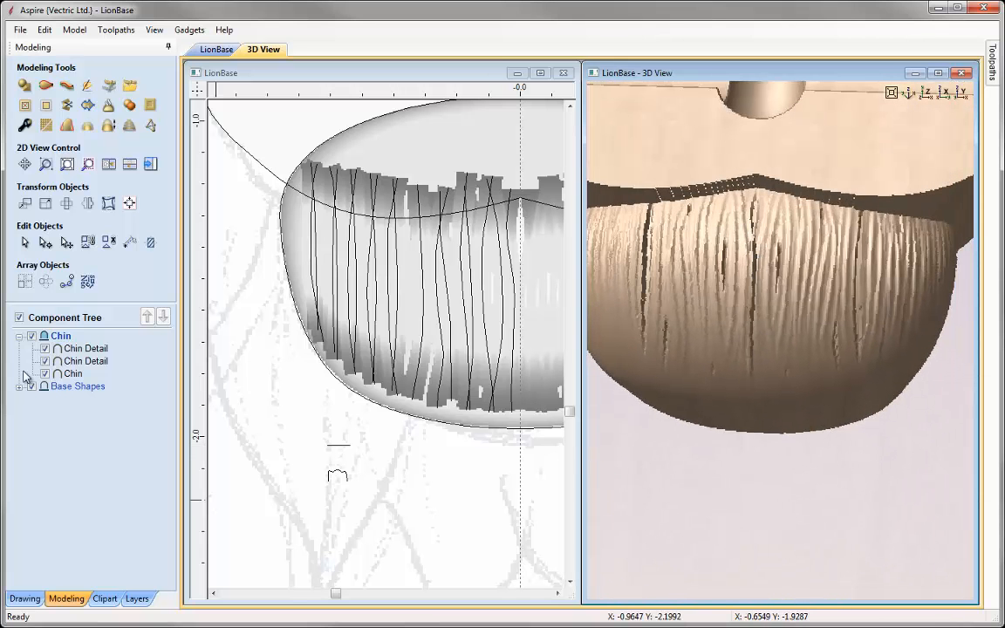
click(85, 348)
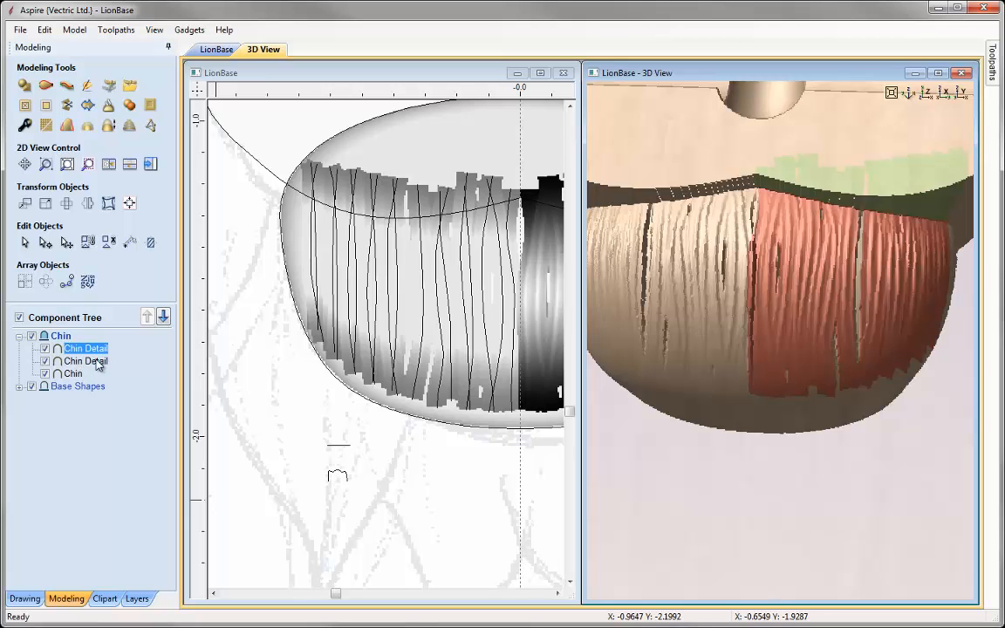
ctrl+click(96, 361)
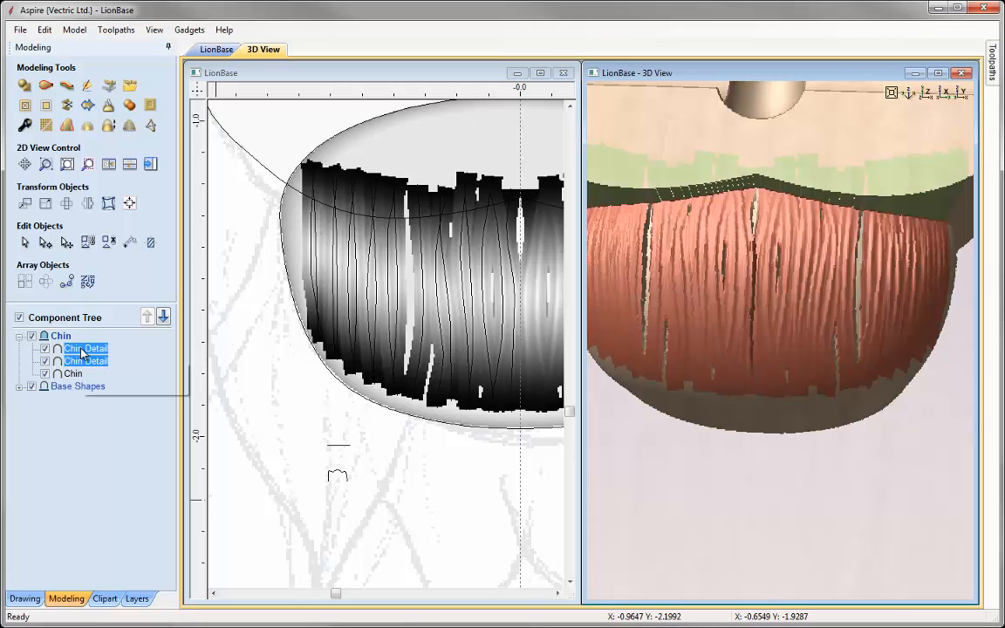
right_click(82, 350)
mouse_move(153, 358)
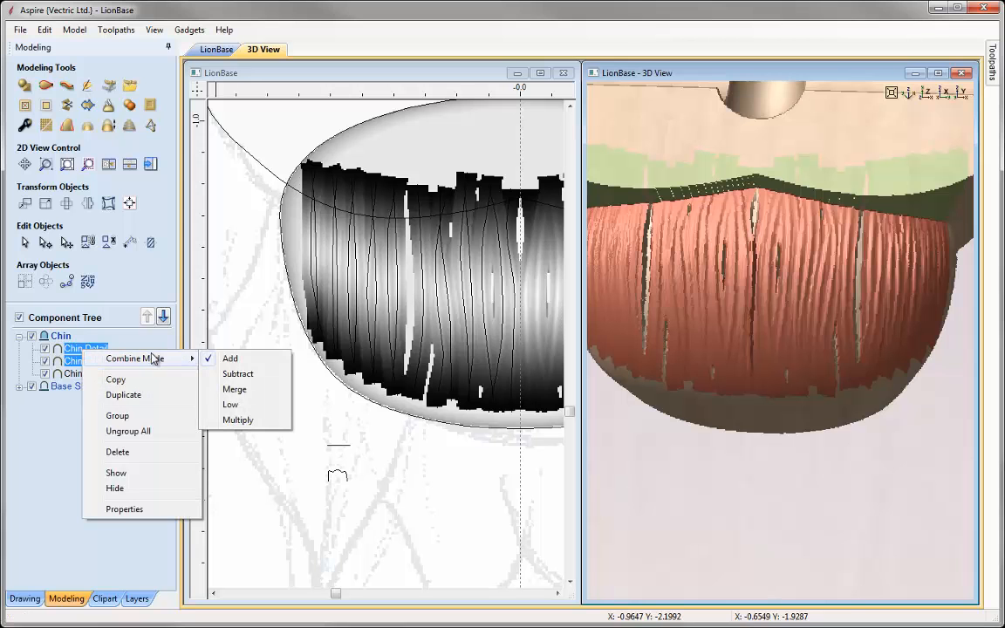
click(241, 386)
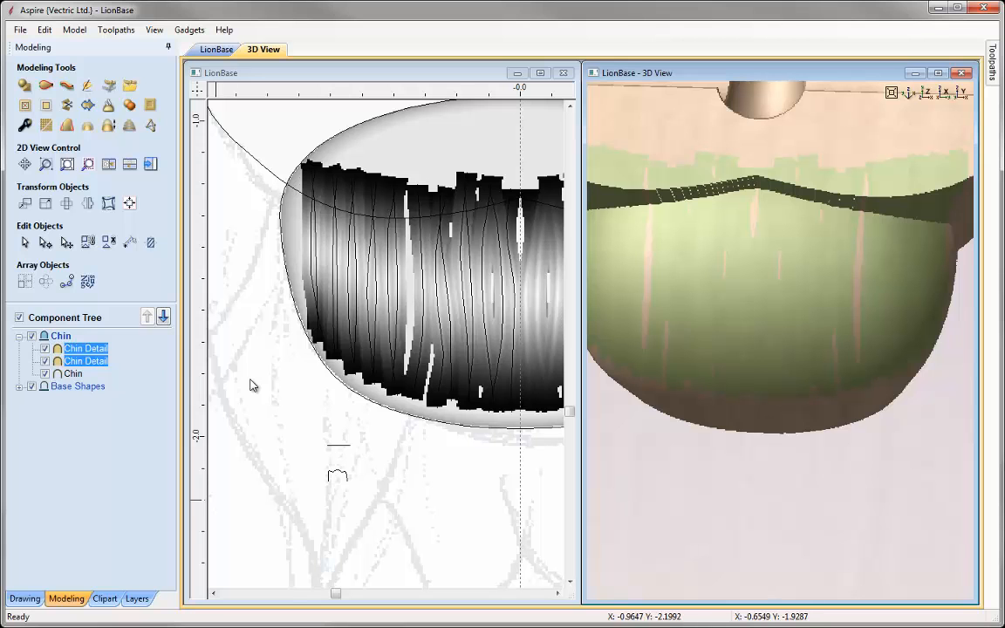
click(250, 384)
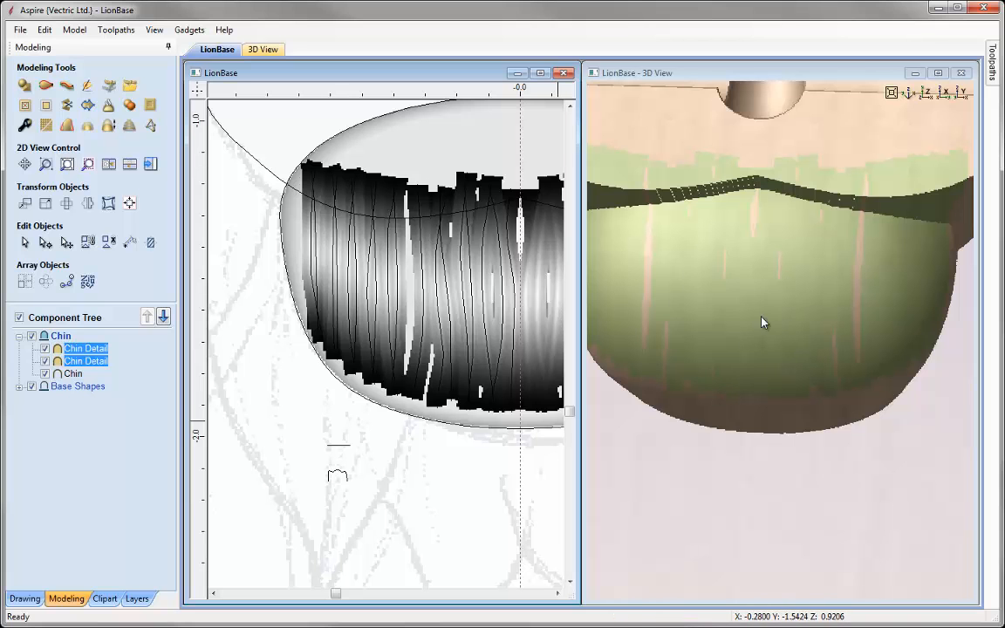
- Hide the Chin component and bake the two Chin Detail components into a single component
click(45, 373)
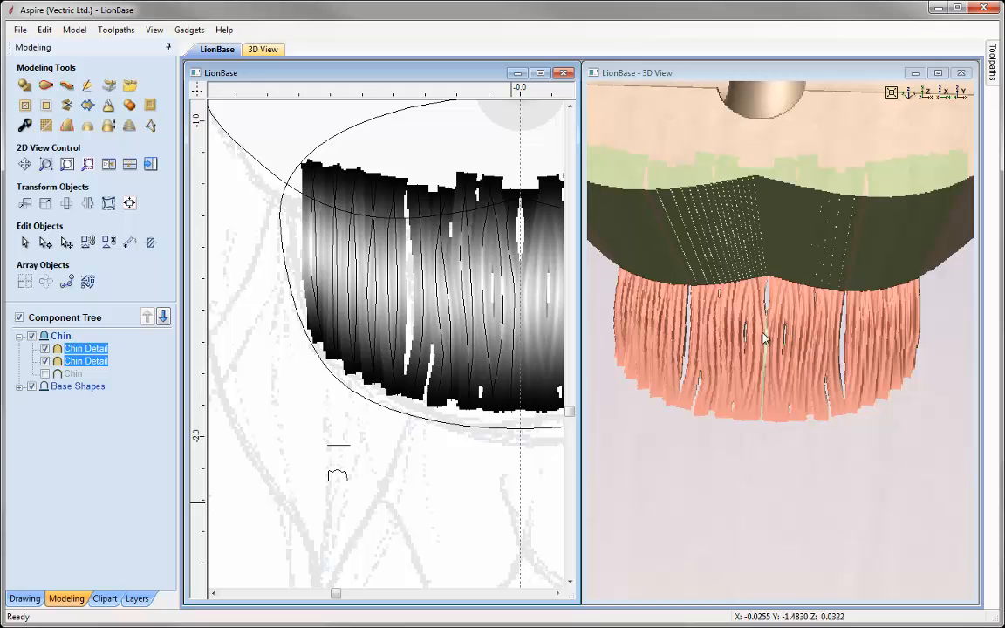
click(789, 448)
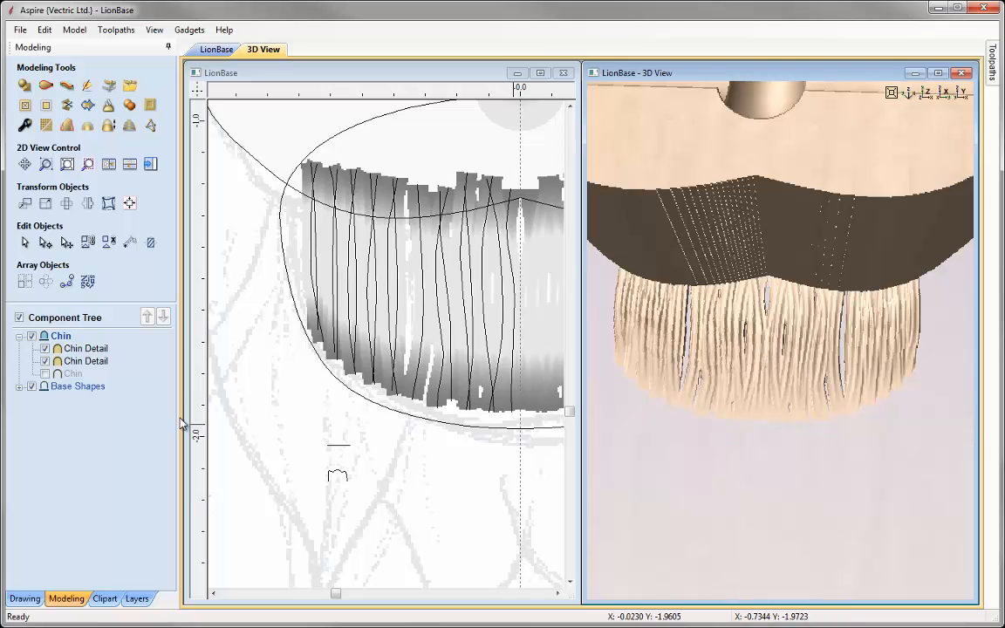
shift+click(96, 361)
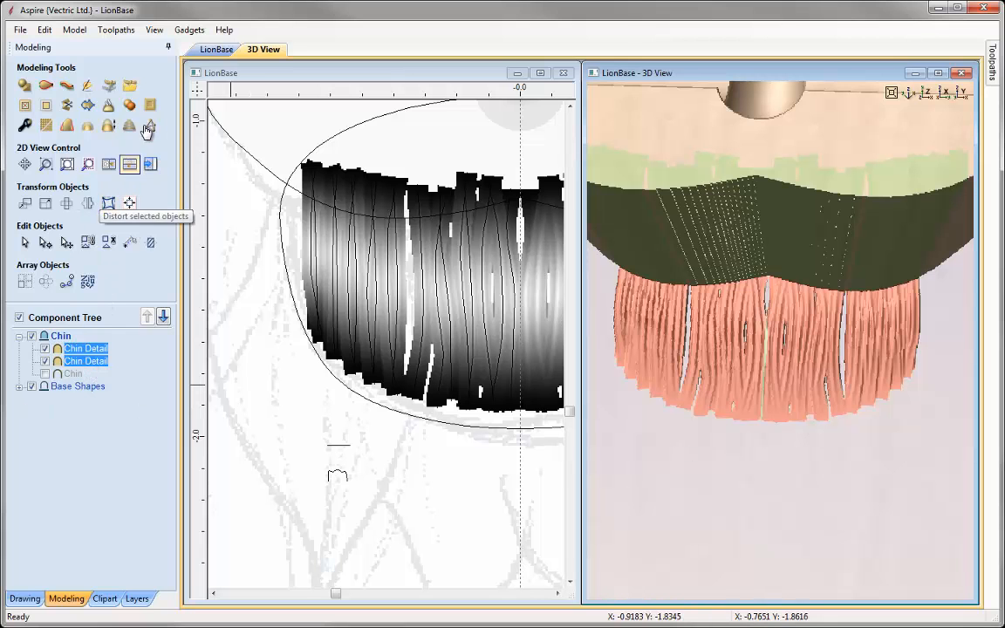
click(109, 108)
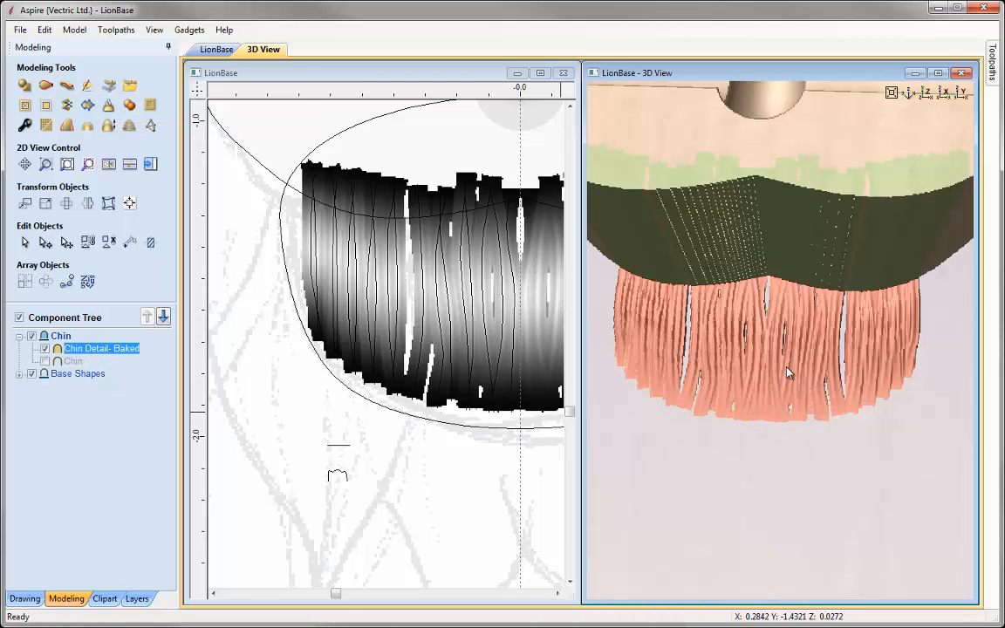
- Show the Chin component and set the Chin Detail- Baked component's combine mode to Add
click(45, 361)
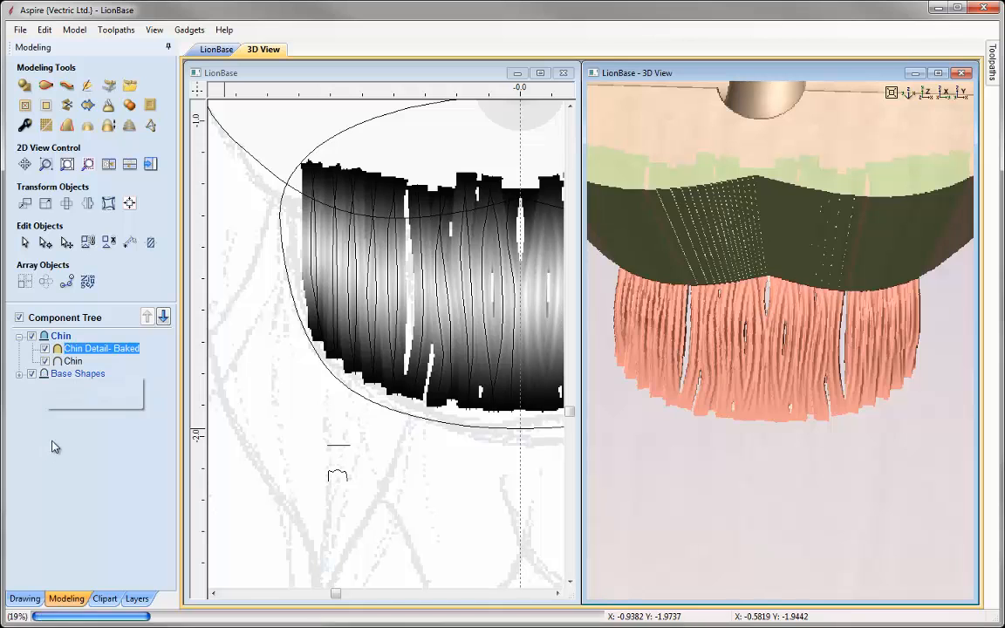
right_click(88, 352)
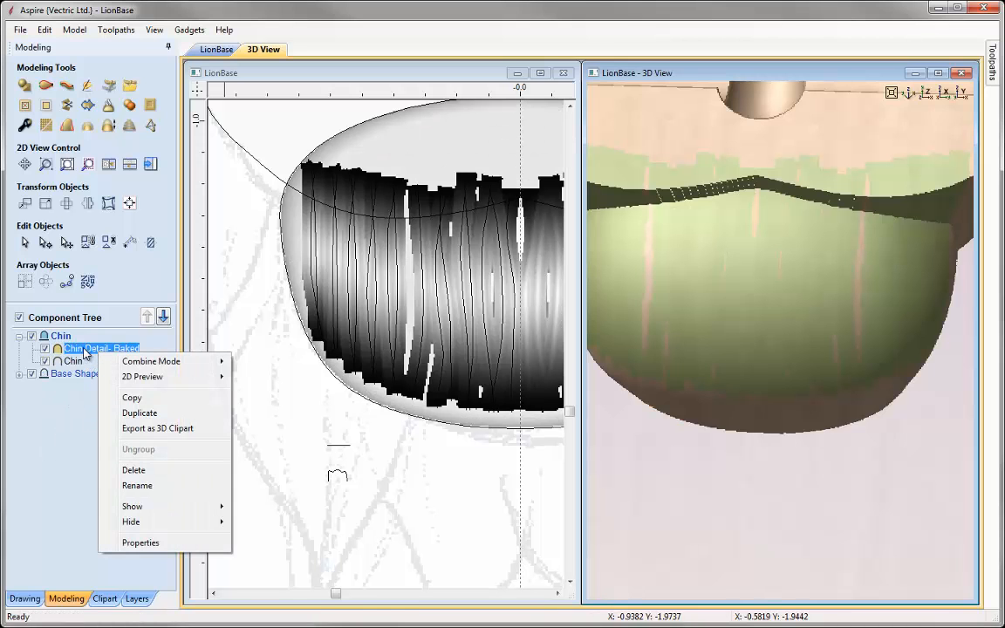
mouse_move(188, 361)
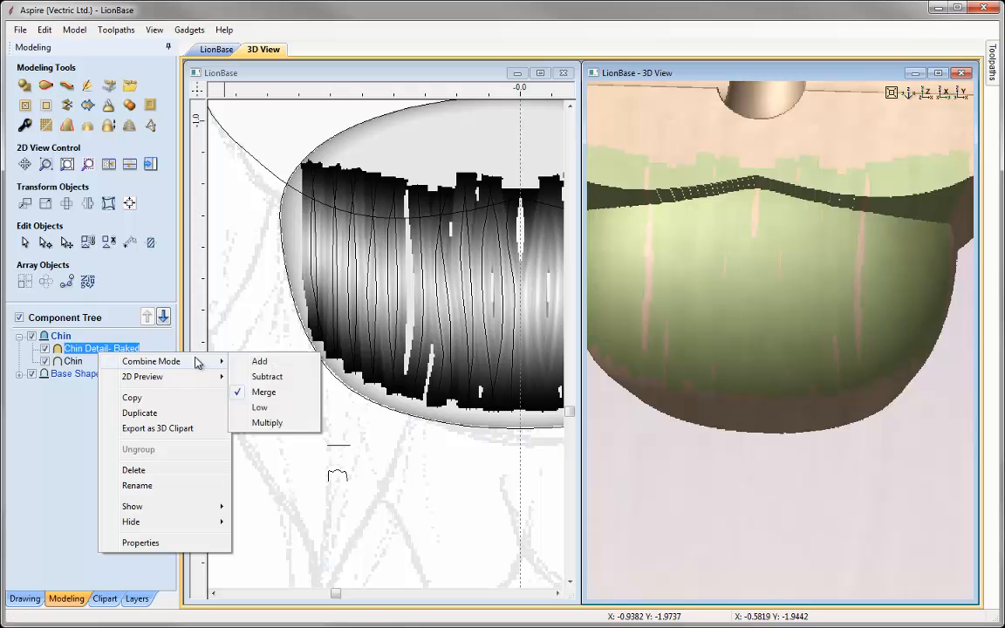
click(266, 361)
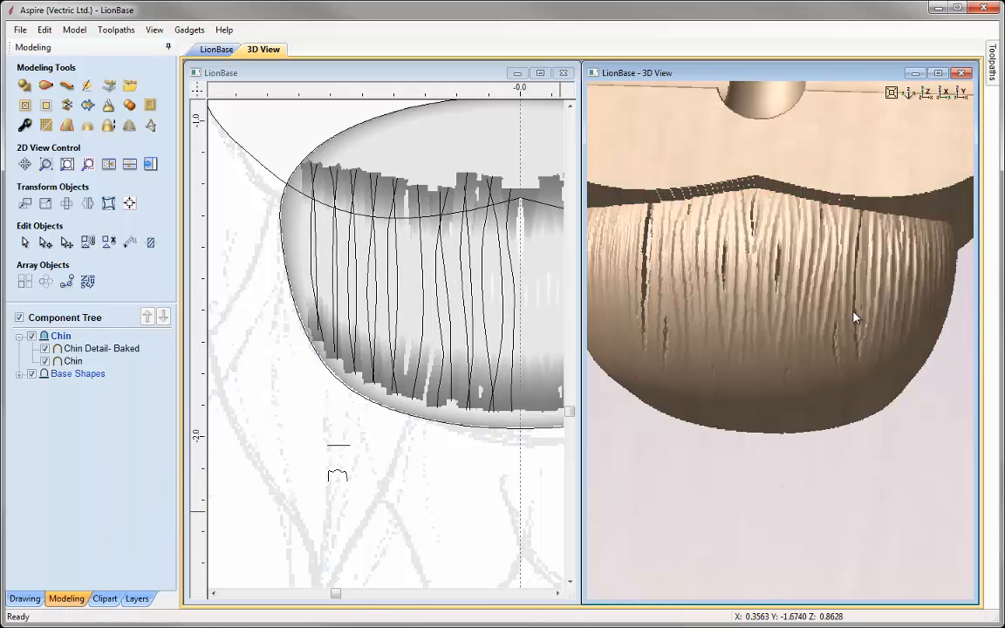
drag(833, 307, 785, 301)
scroll(755, 258, down, 5)
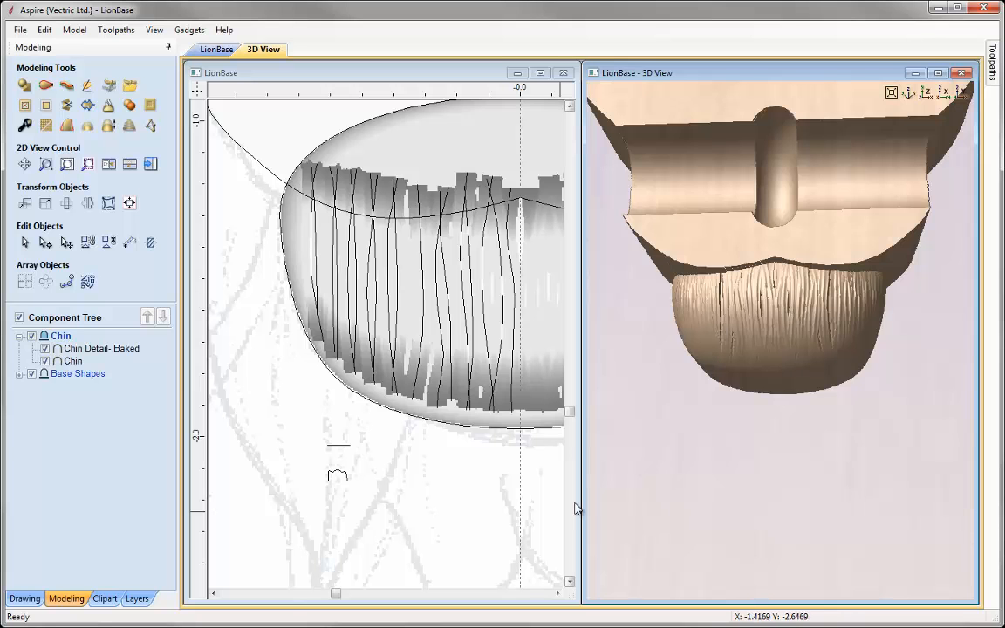
click(926, 93)
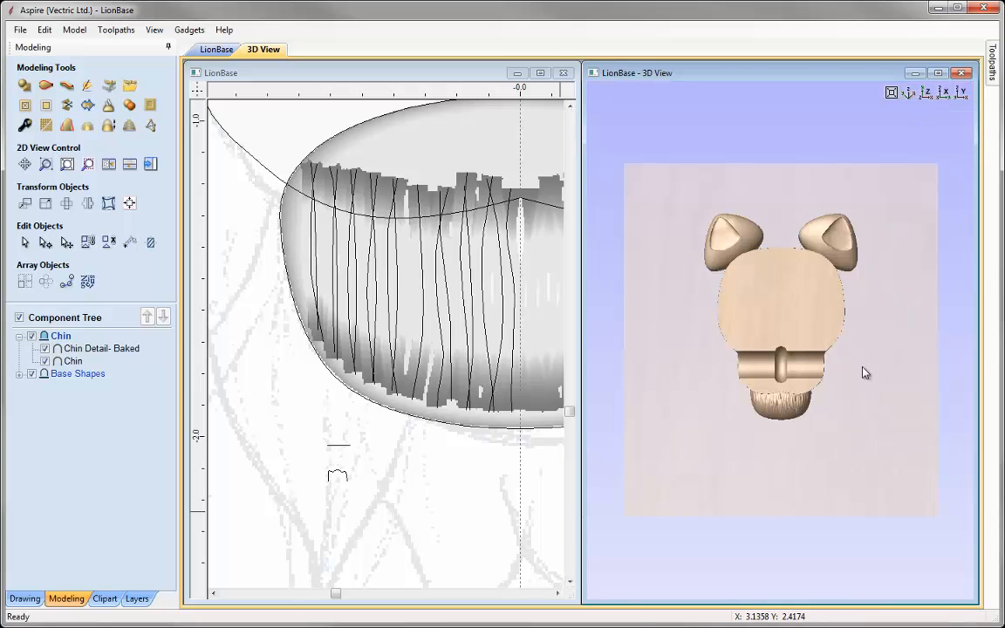
- Collapse the Chin level in the component tree and hide the Base Shapes layer
click(19, 337)
click(25, 598)
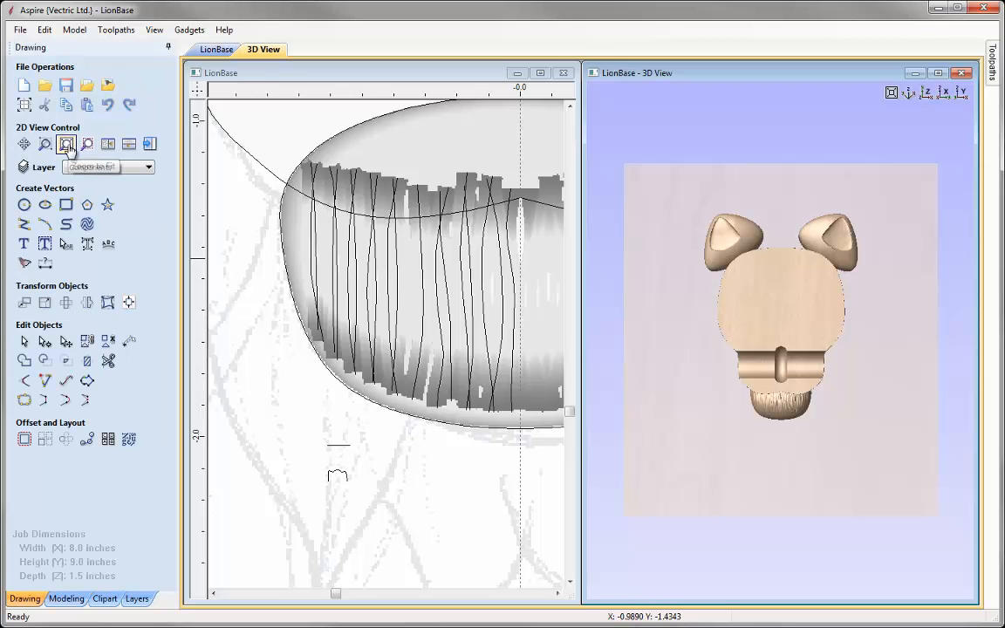
click(66, 144)
click(262, 161)
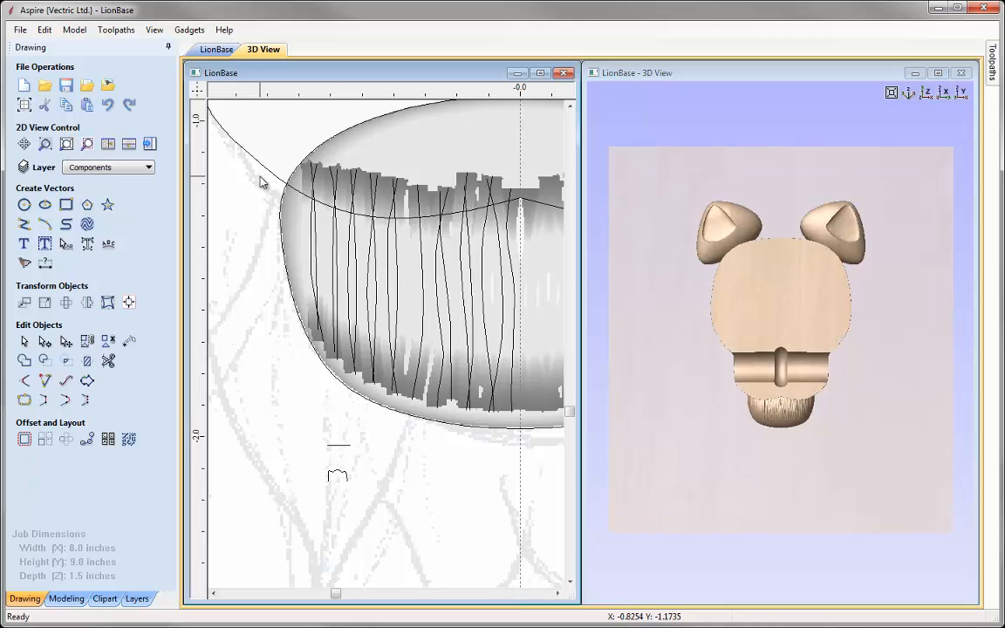
click(66, 144)
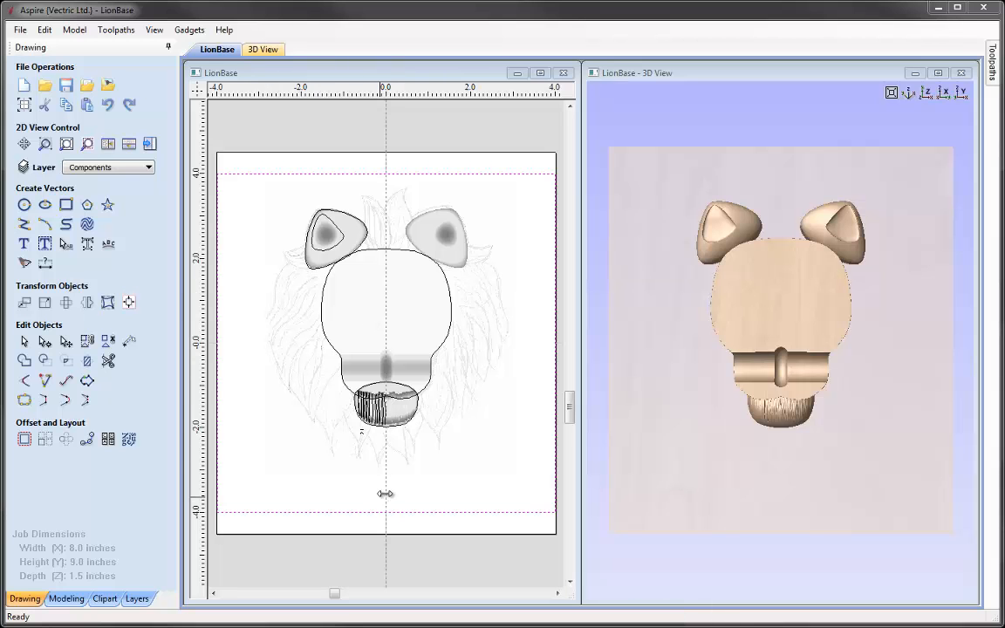
click(137, 598)
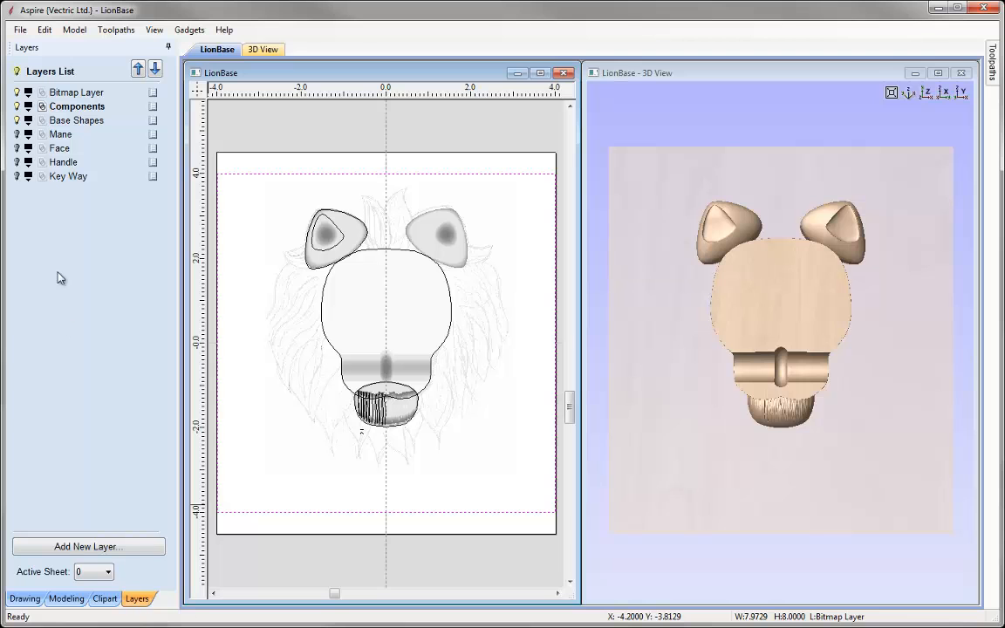
click(17, 122)
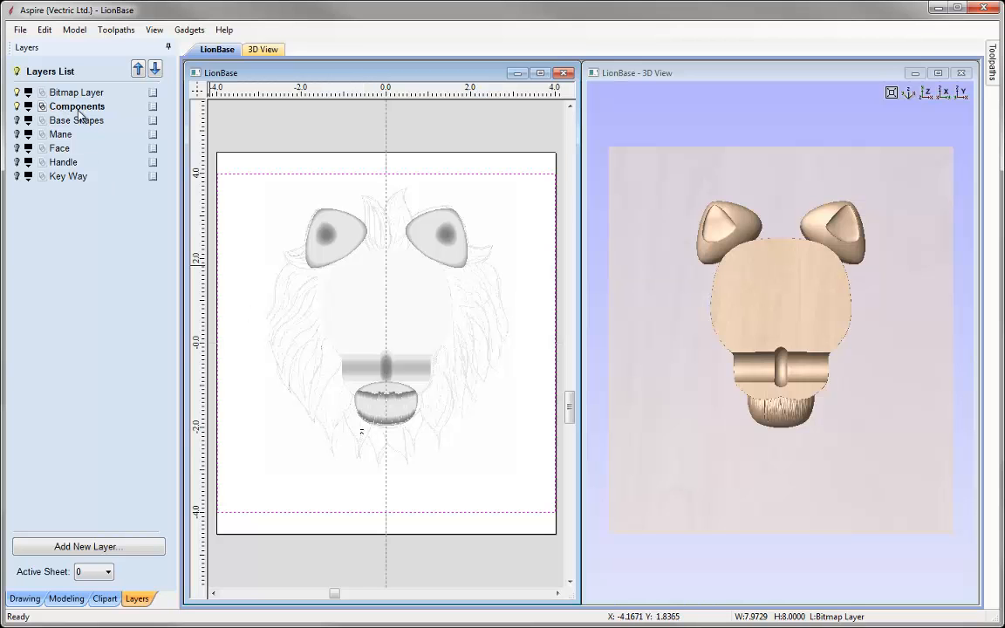
- Move the two small vectors below the chin to the Base Shapes layer and show the Mane layer
click(358, 442)
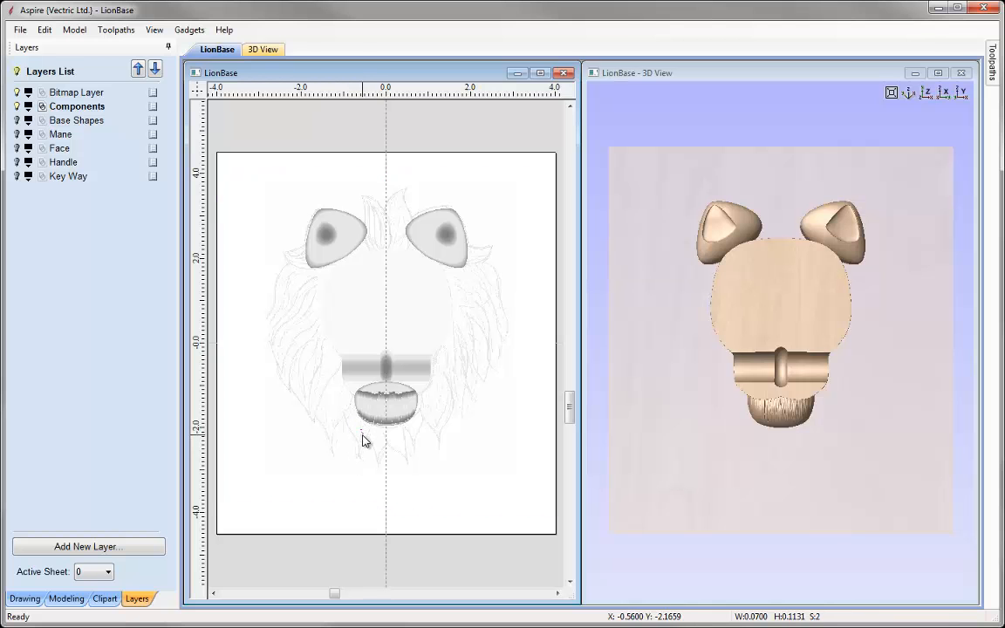
right_click(363, 440)
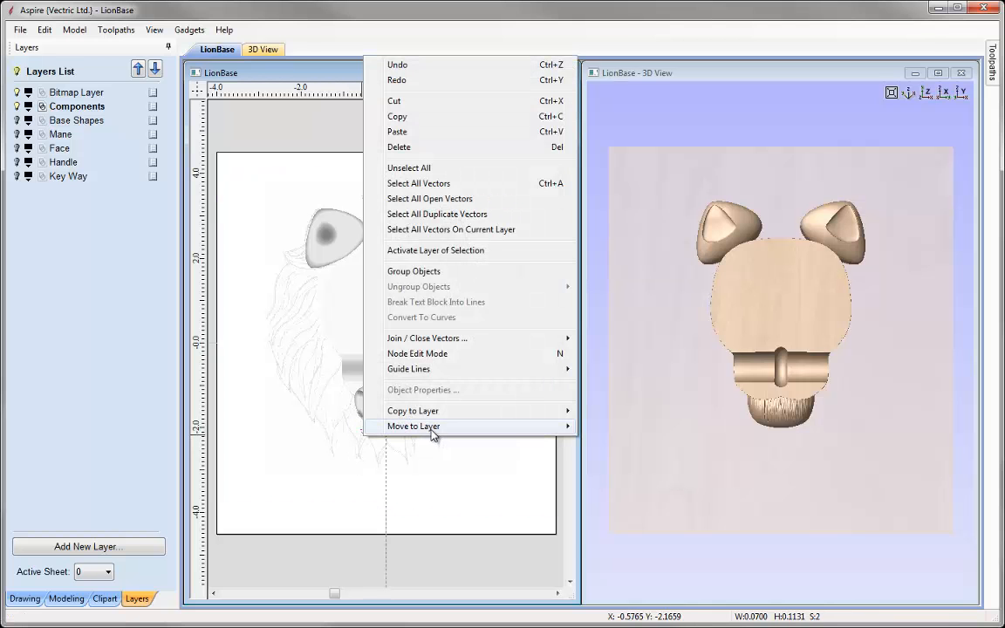
mouse_move(432, 433)
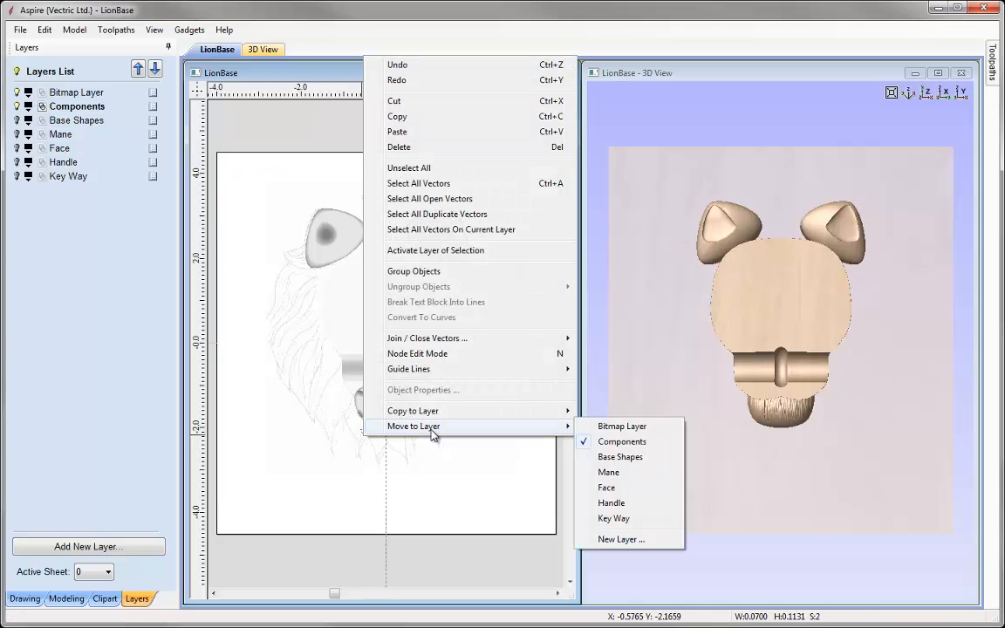
click(628, 457)
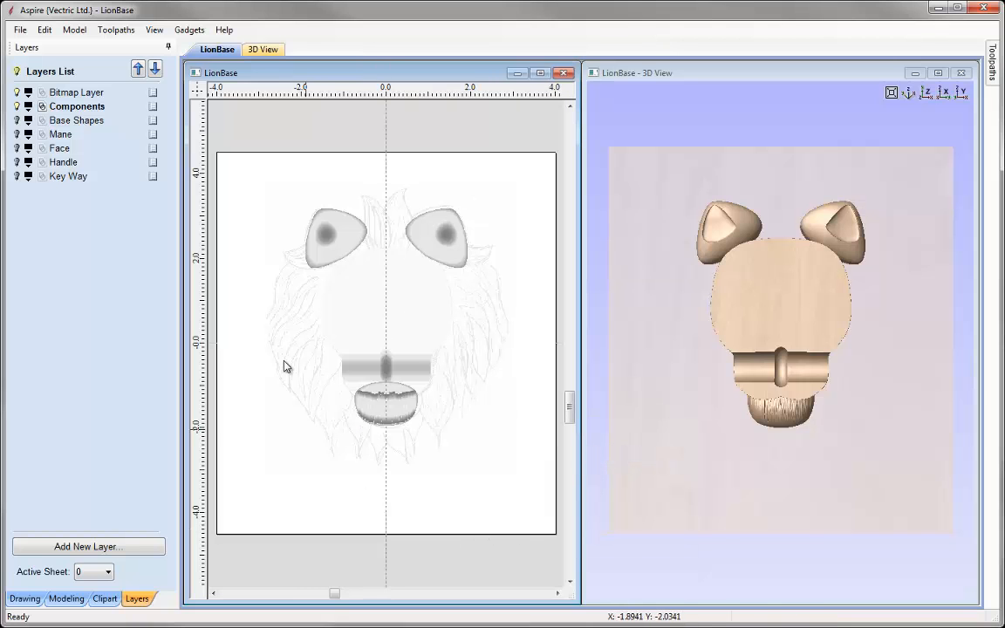
click(17, 135)
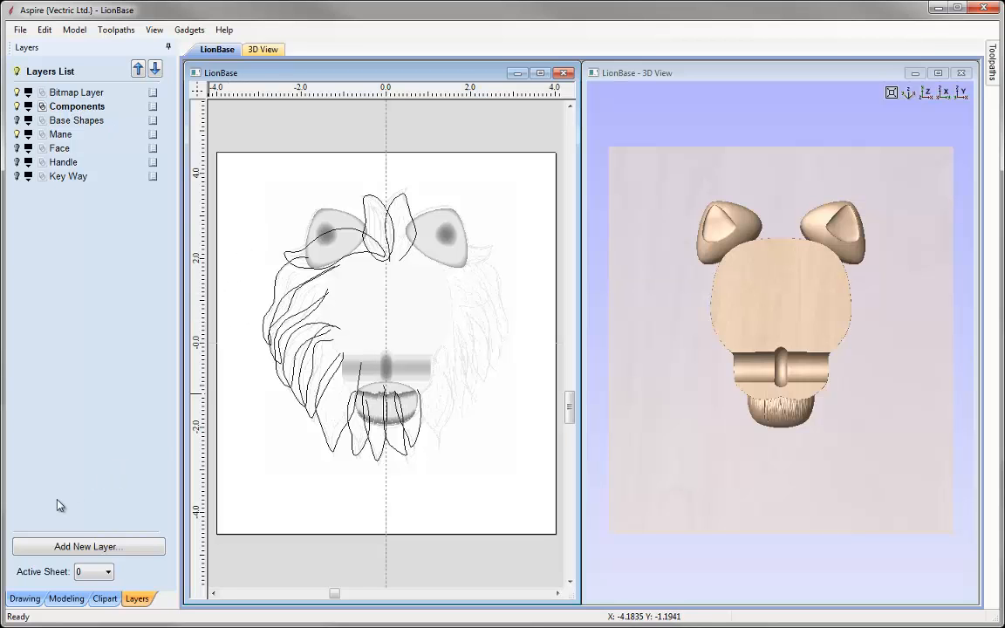
- Examine the mane vectors that outline the hair tufts above the forehead and along the side of the head
click(65, 598)
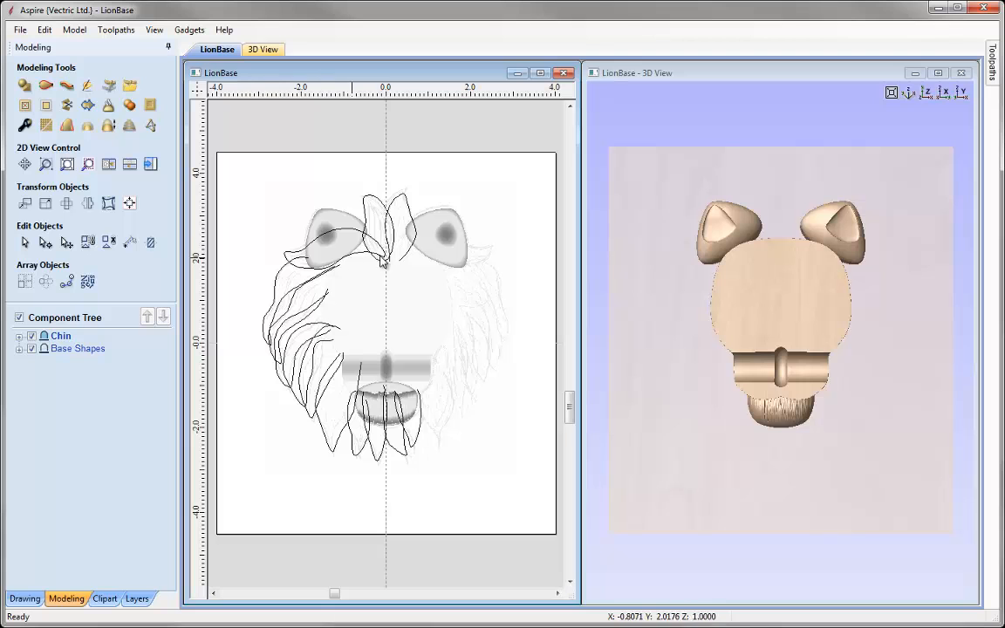
click(407, 210)
click(392, 204)
click(369, 209)
click(364, 207)
click(333, 230)
click(325, 263)
click(277, 329)
click(280, 328)
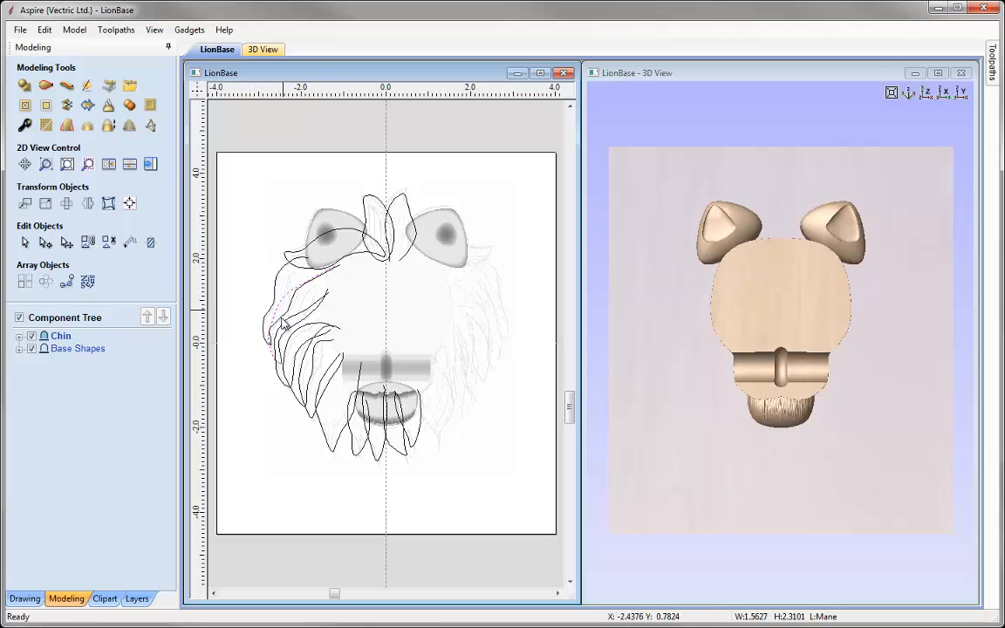
- Examine the stacked cross-section profiles outside the job area, checking the nodes of the first and second ones
scroll(253, 227, down, 2)
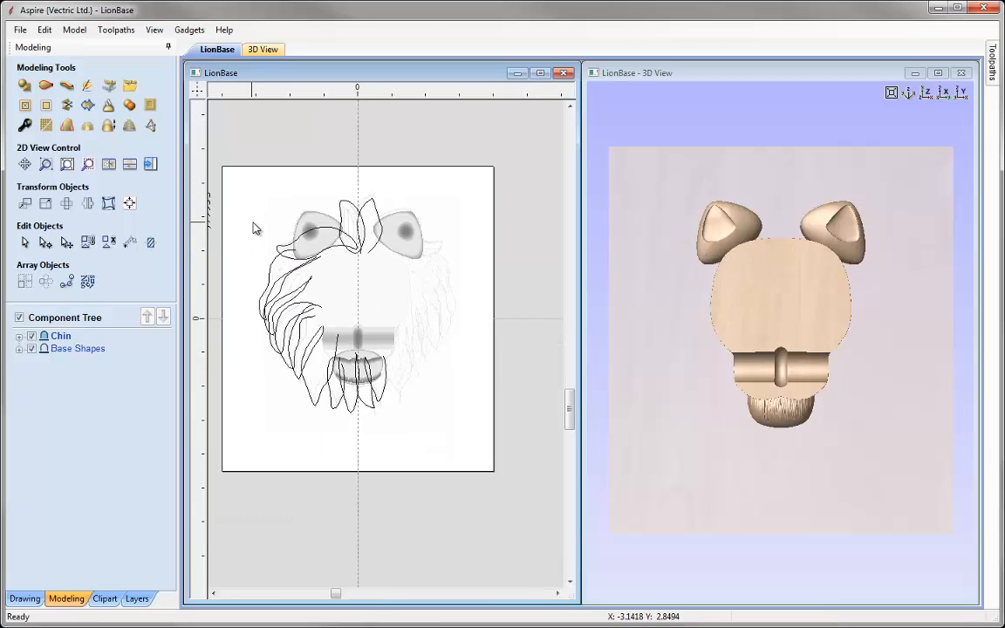
scroll(188, 225, up, 1)
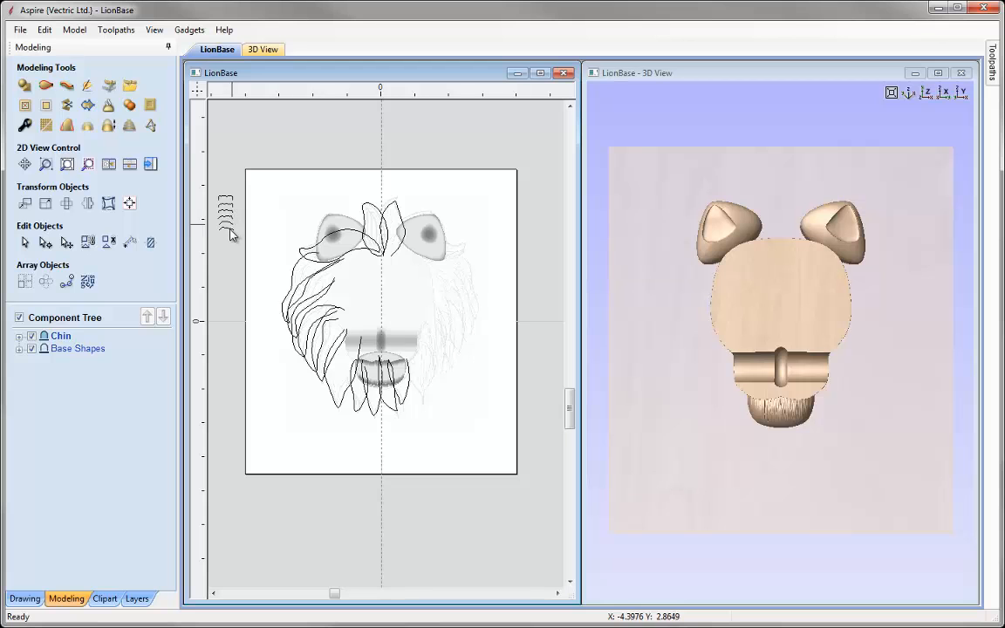
scroll(218, 206, up, 1)
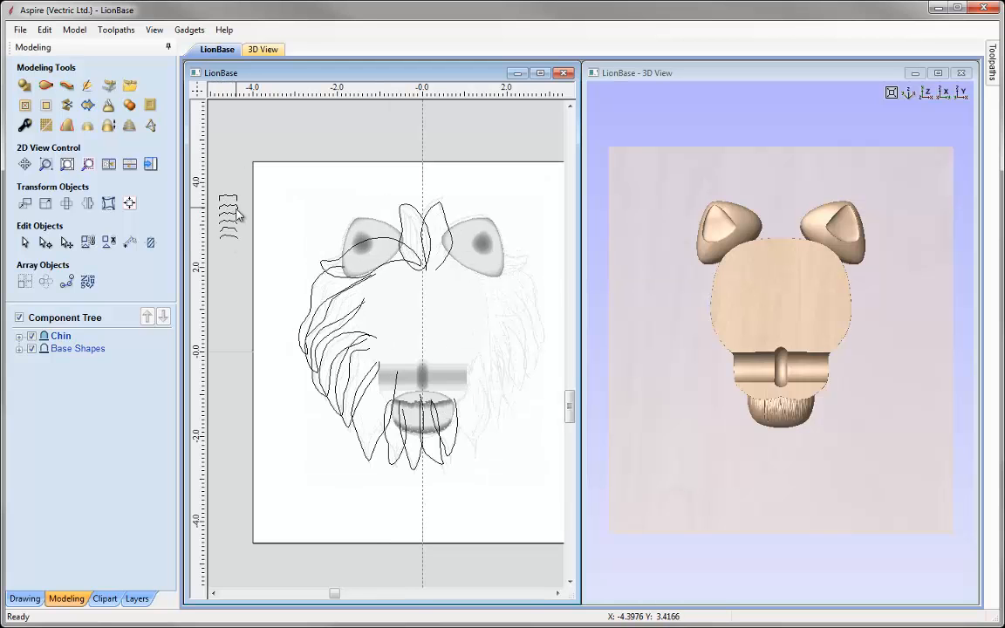
scroll(237, 214, up, 1)
scroll(209, 203, up, 1)
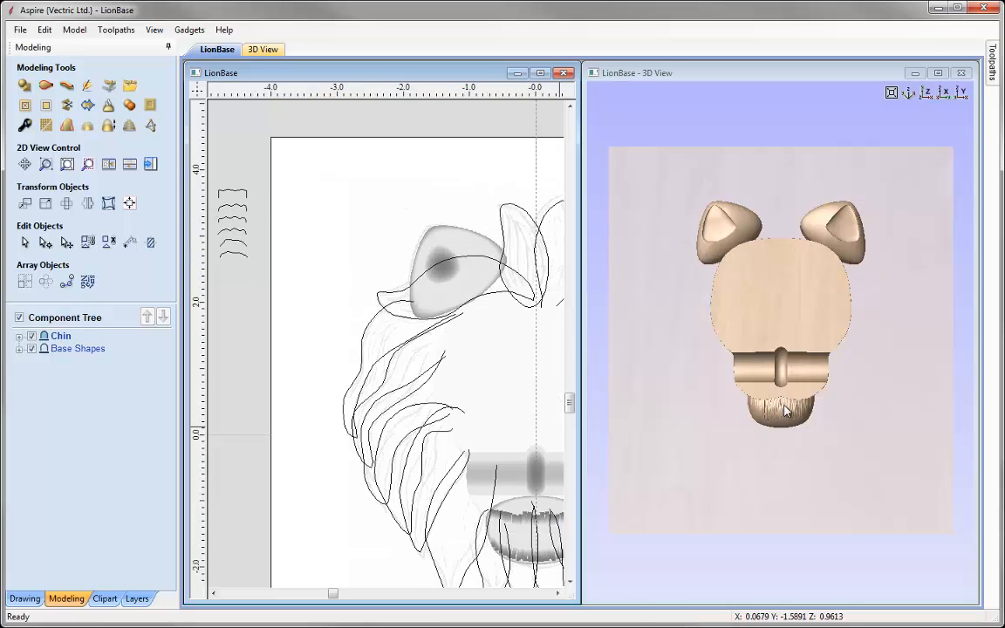
scroll(211, 186, up, 1)
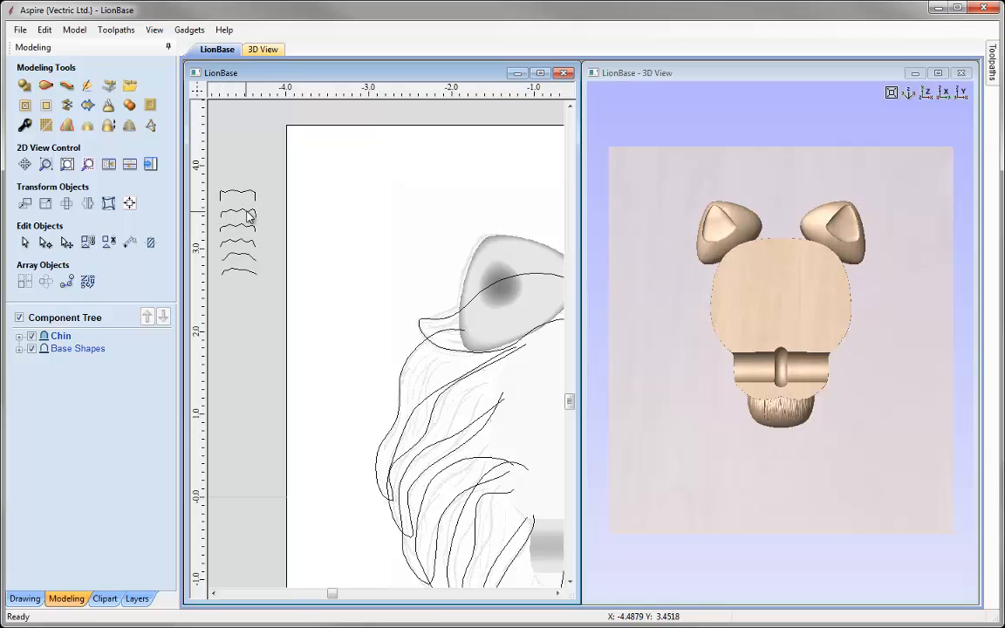
click(249, 196)
double_click(223, 199)
scroll(227, 201, up, 1)
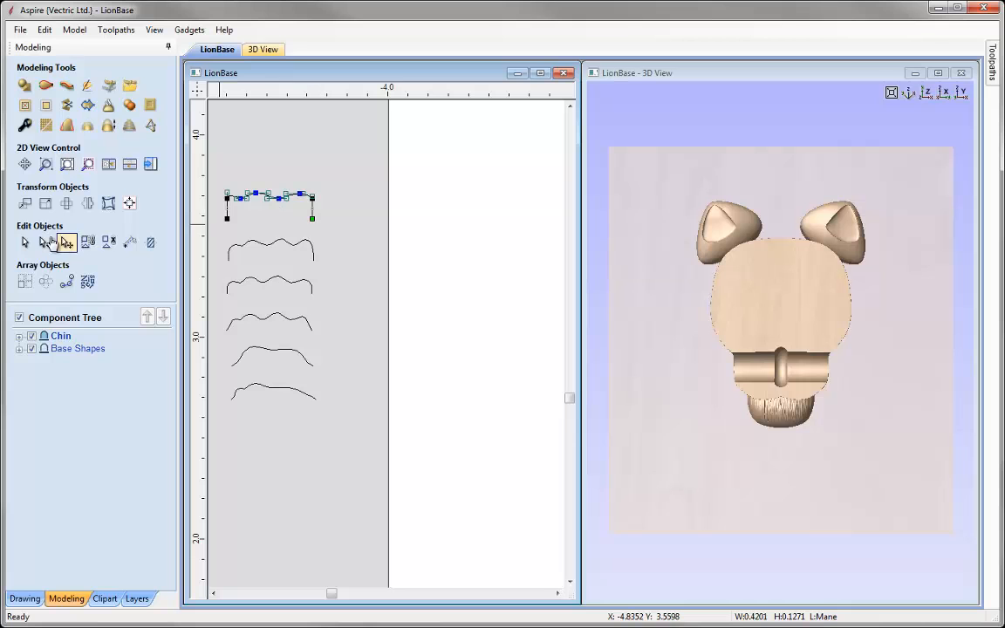
click(254, 241)
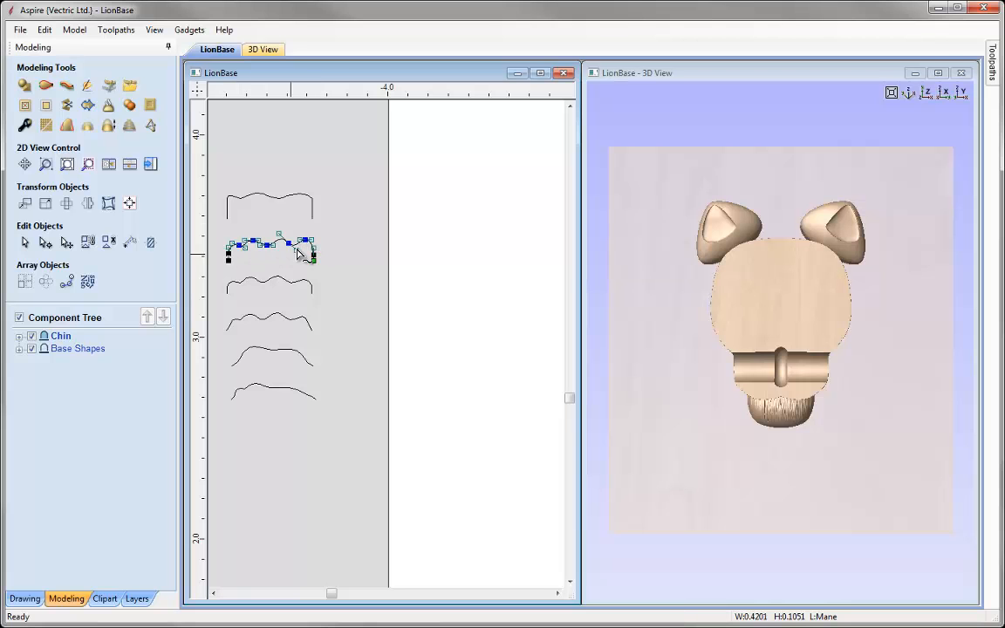
click(367, 277)
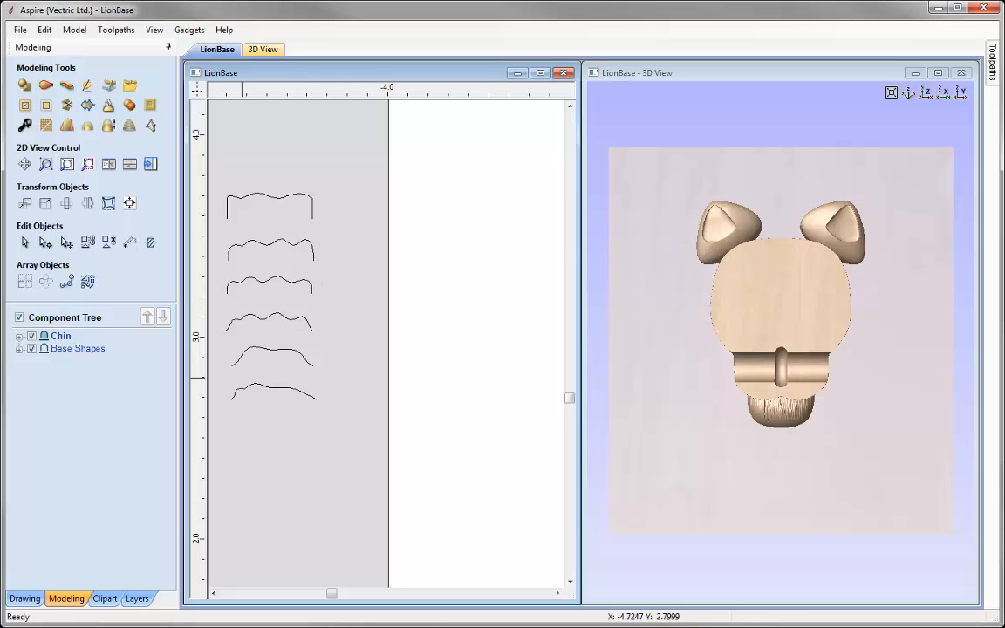
- Insert a new level above Chin in the component tree and name it Mane
click(66, 163)
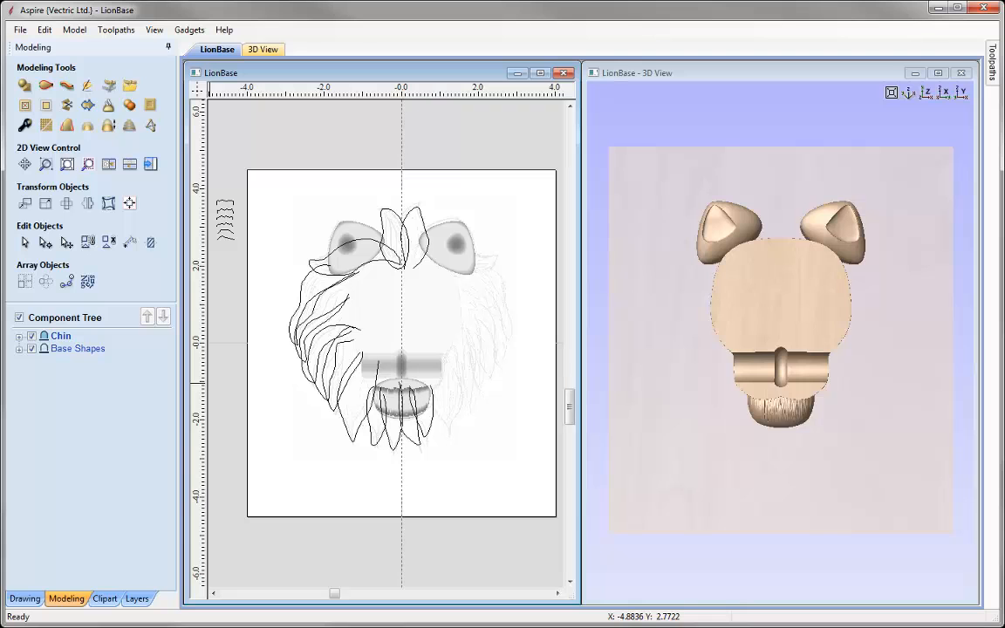
scroll(780, 340, down, 1)
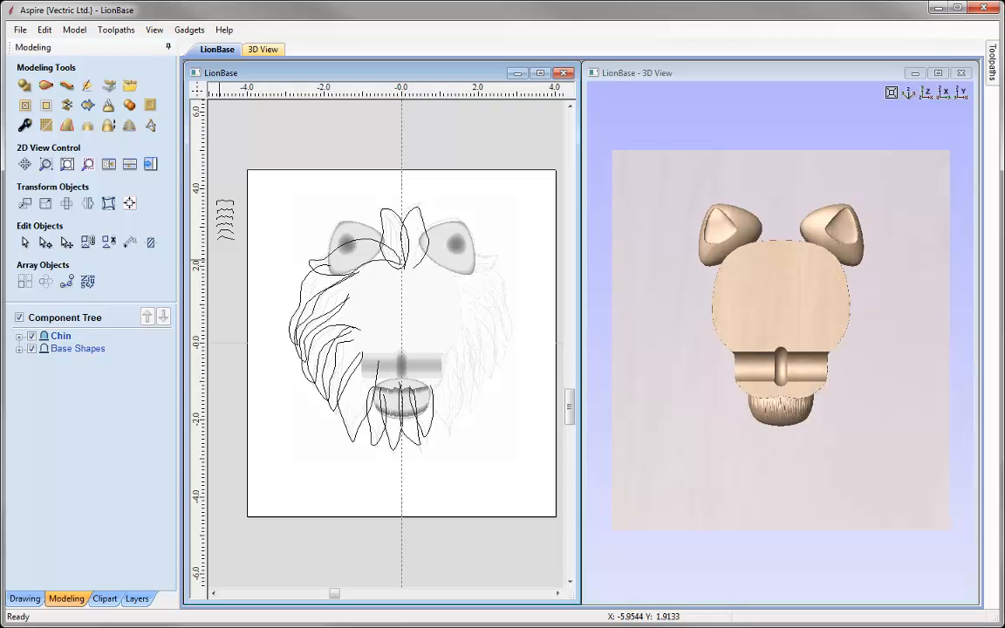
mouse_move(68, 340)
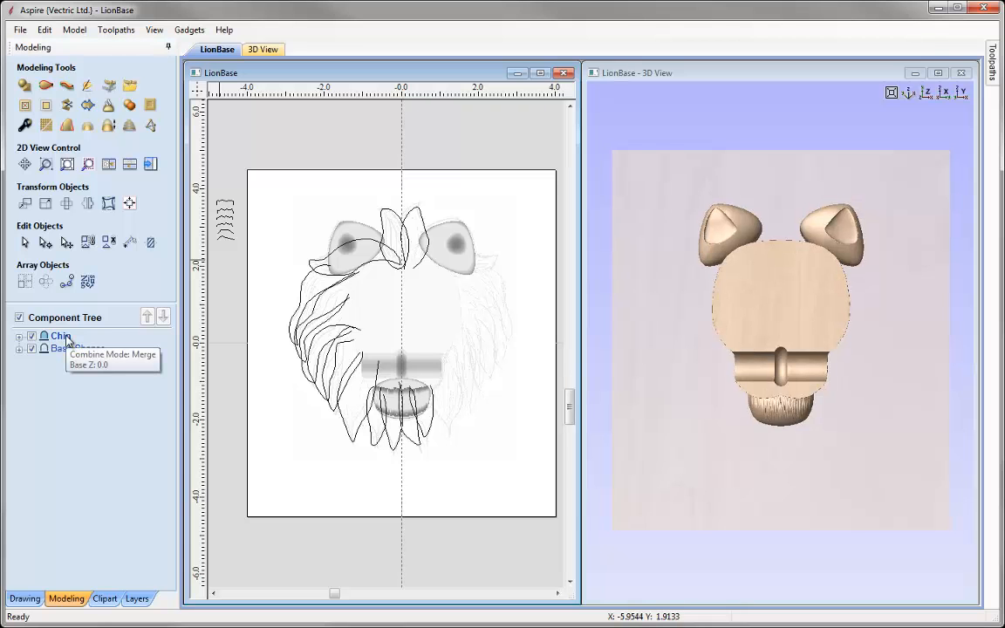
right_click(67, 340)
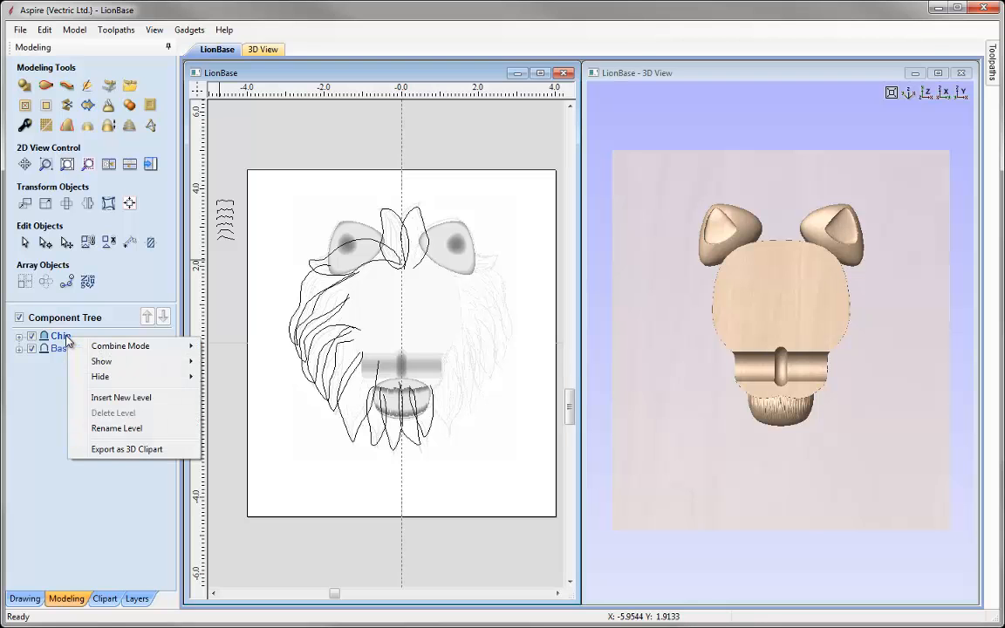
click(122, 398)
right_click(58, 338)
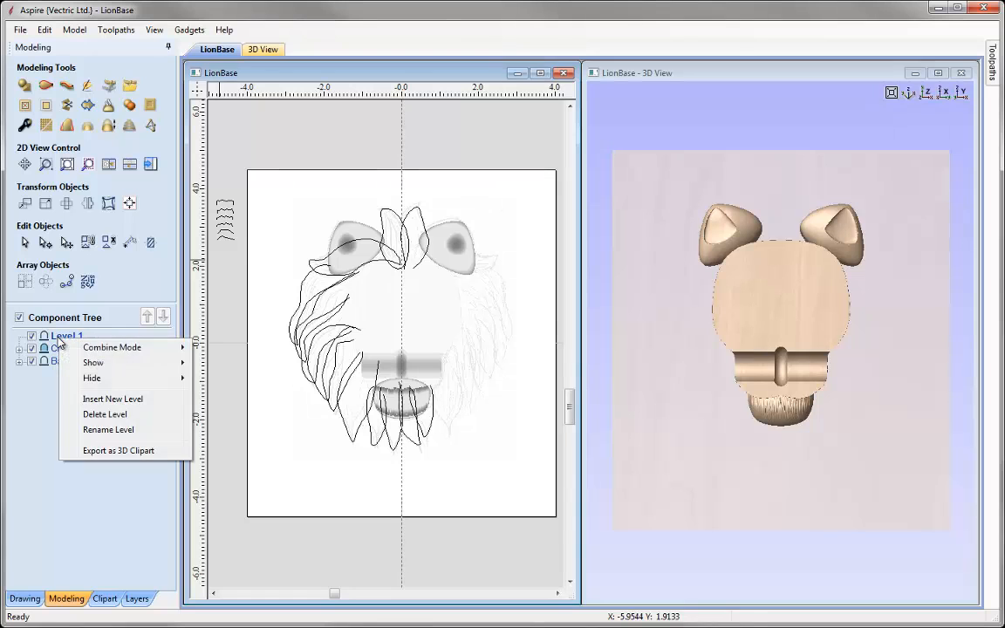
click(109, 429)
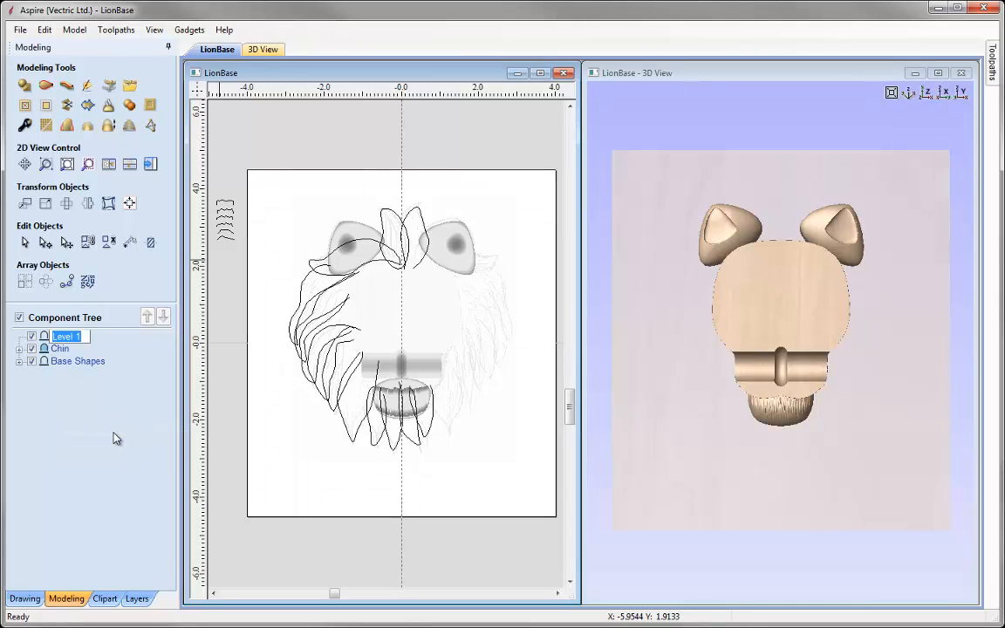
text(M)
key(Return)
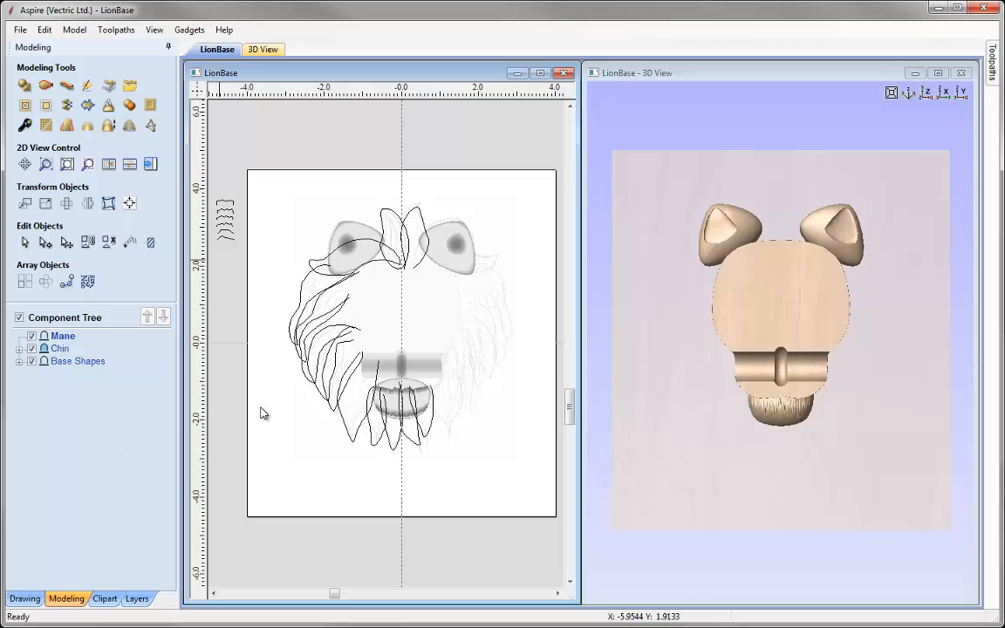
- Set the Mane level's combine mode to Merge
right_click(73, 340)
mouse_move(184, 347)
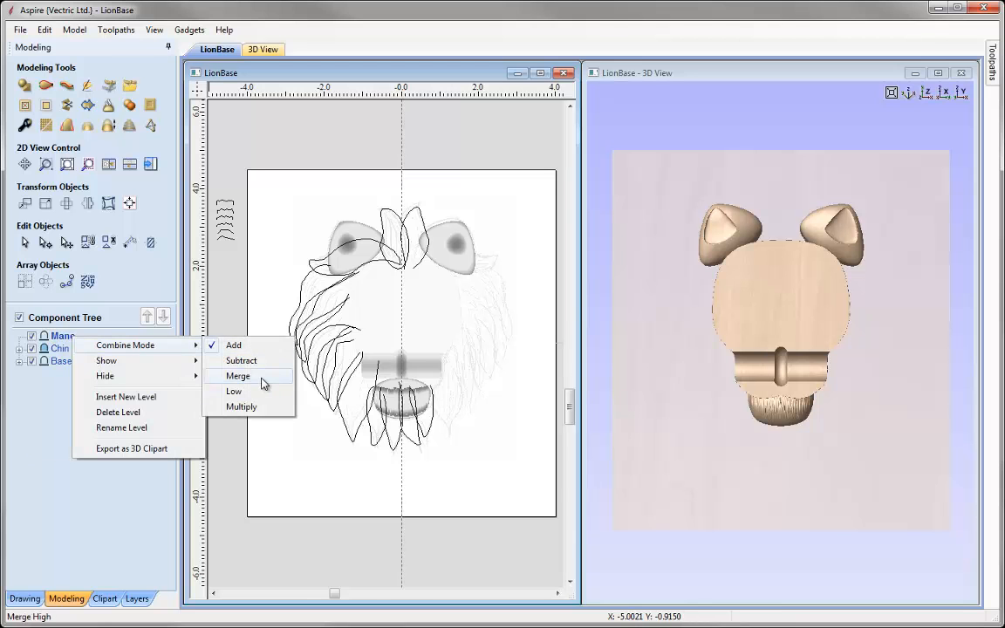
click(262, 384)
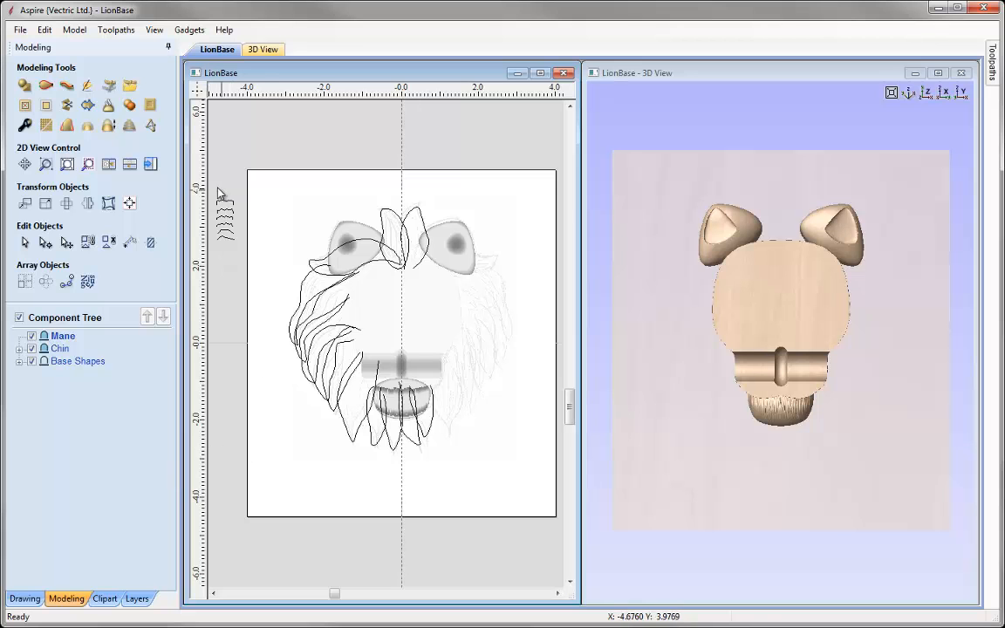
- Move the six stacked cross-section profiles into the job area, just above the left ear
click(227, 233)
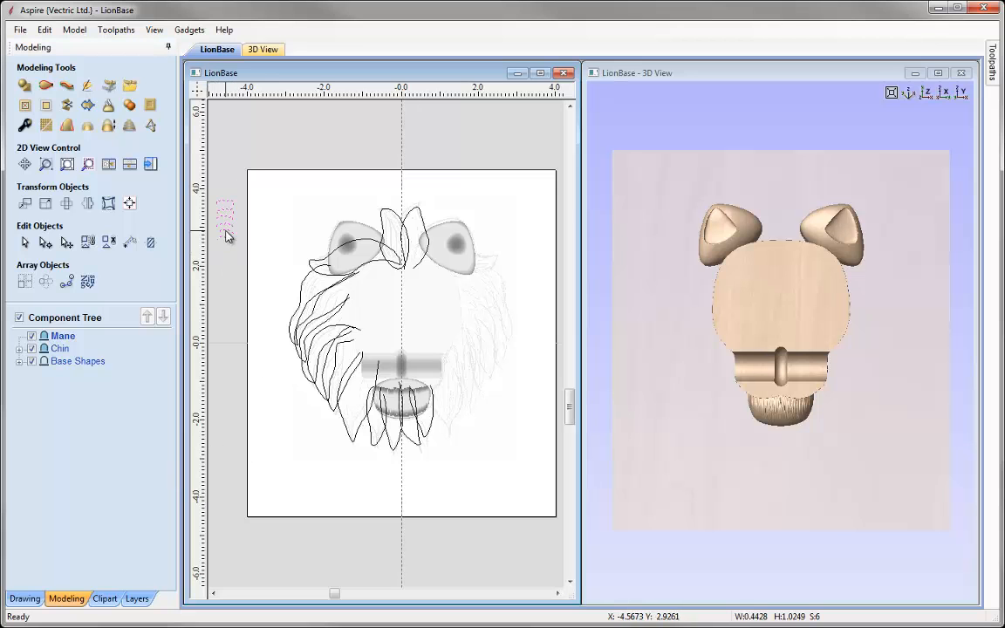
mouse_move(225, 237)
mouse_down()
mouse_move(215, 217)
mouse_move(311, 228)
mouse_move(318, 214)
mouse_up()
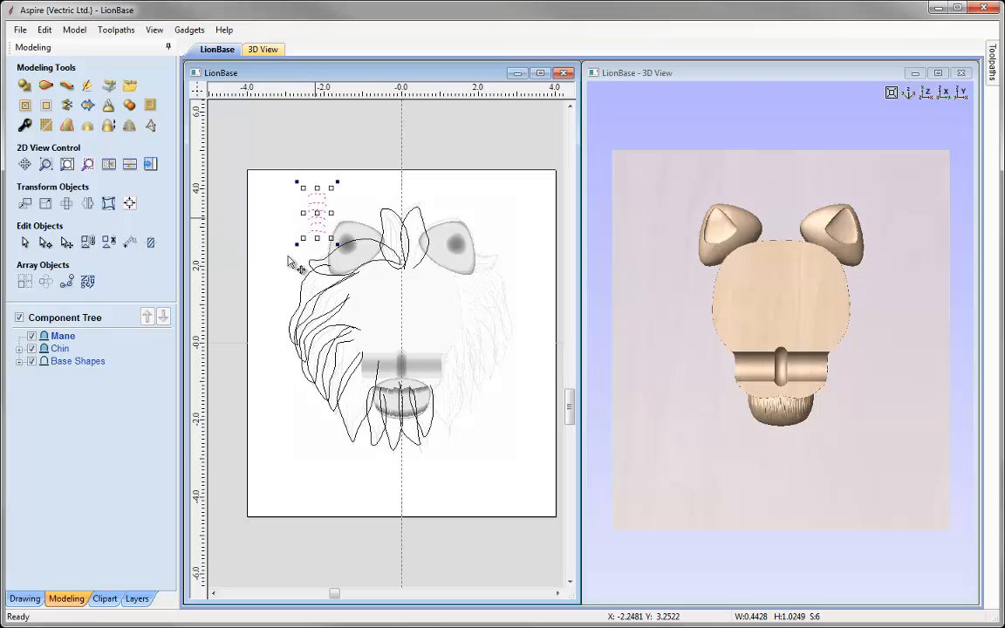
click(339, 128)
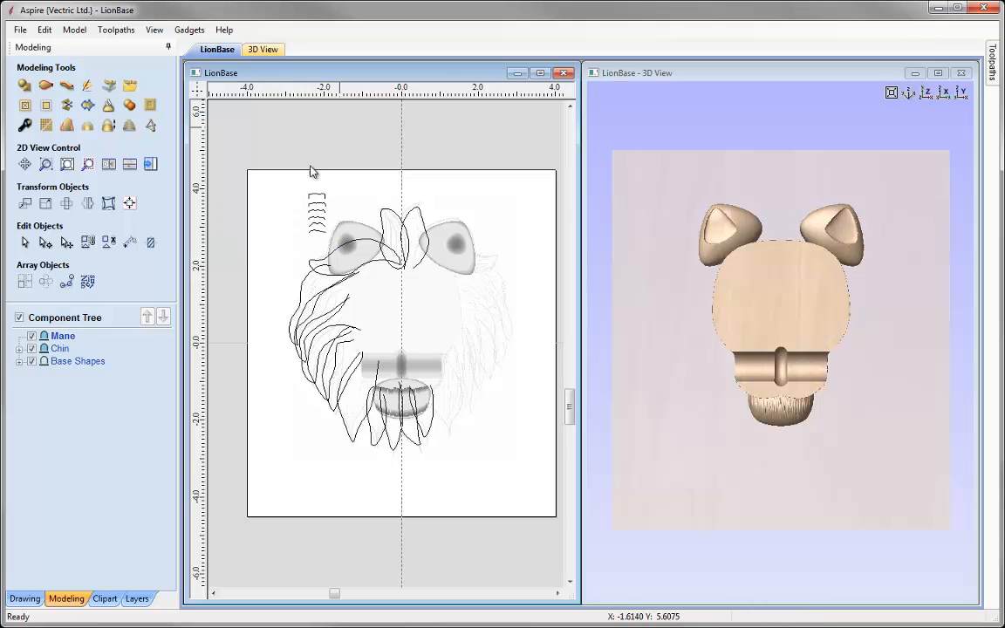
- Start a Two Rail Sweep using the two edge vectors of the left forehead tuft as drive rails
click(46, 86)
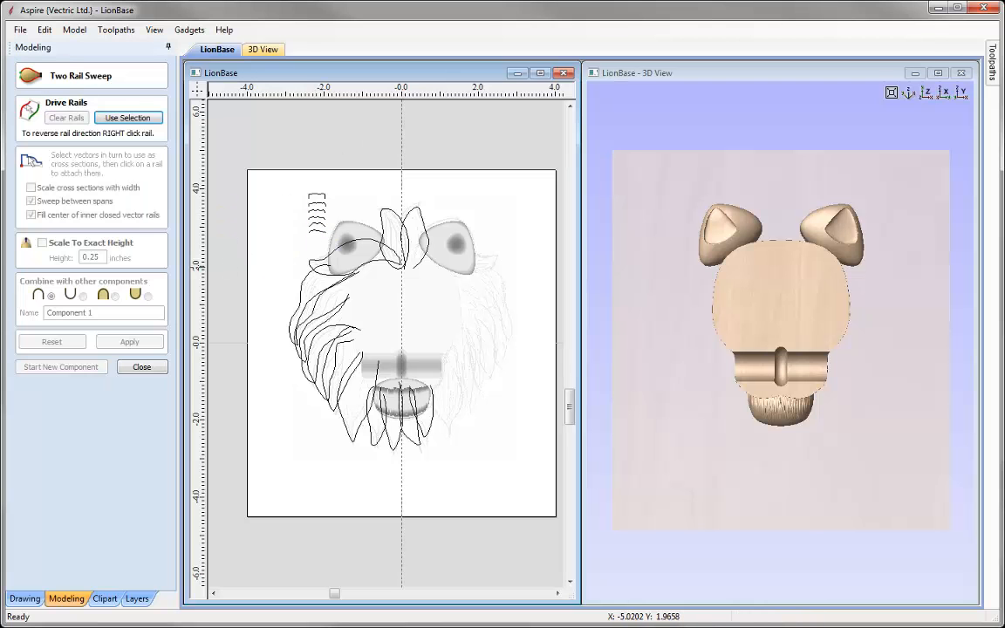
drag(571, 409, 572, 406)
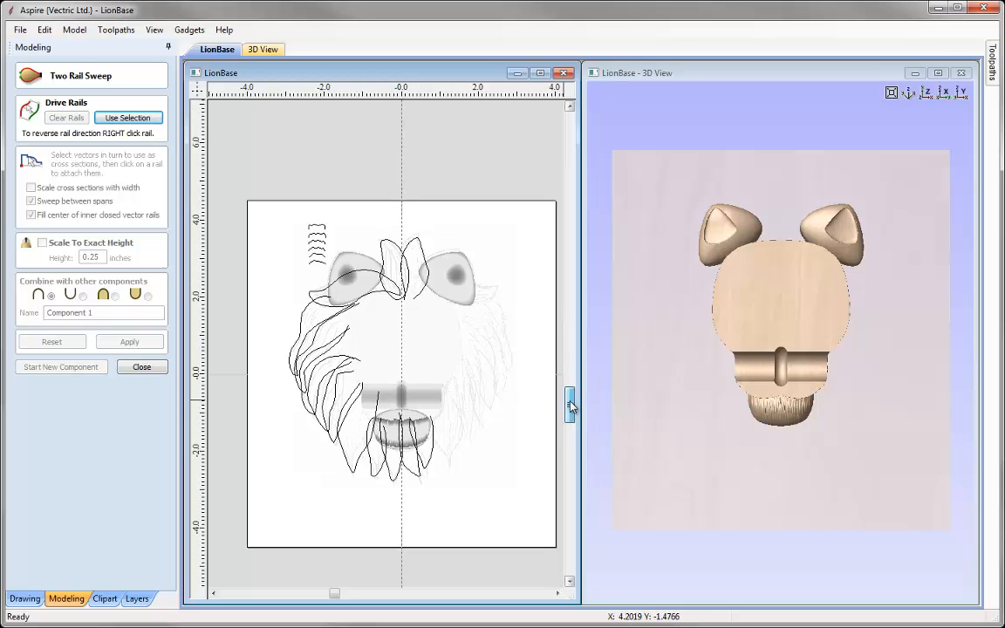
scroll(390, 264, up, 3)
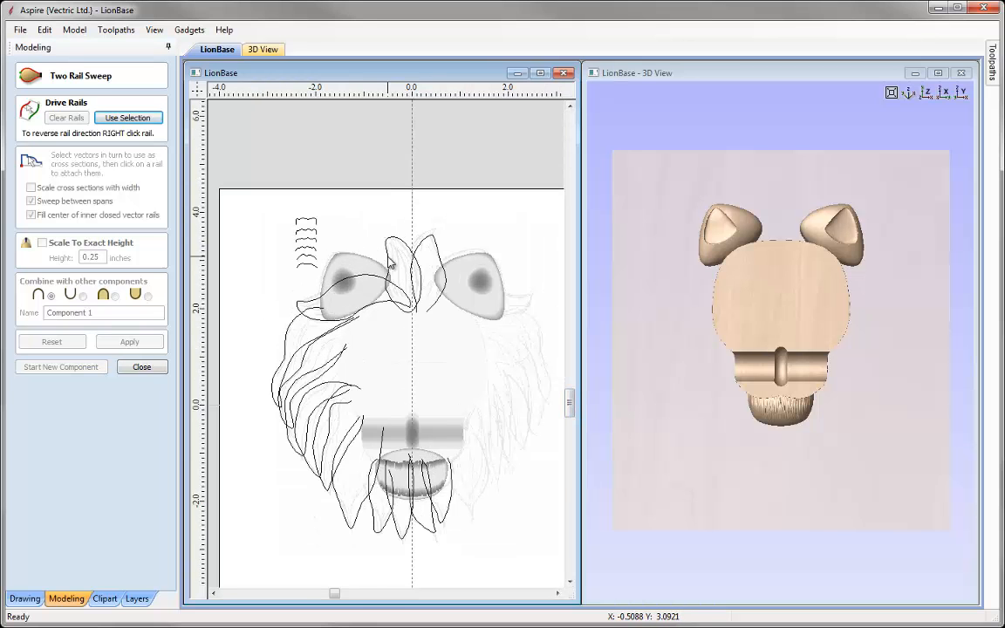
scroll(390, 264, up, 1)
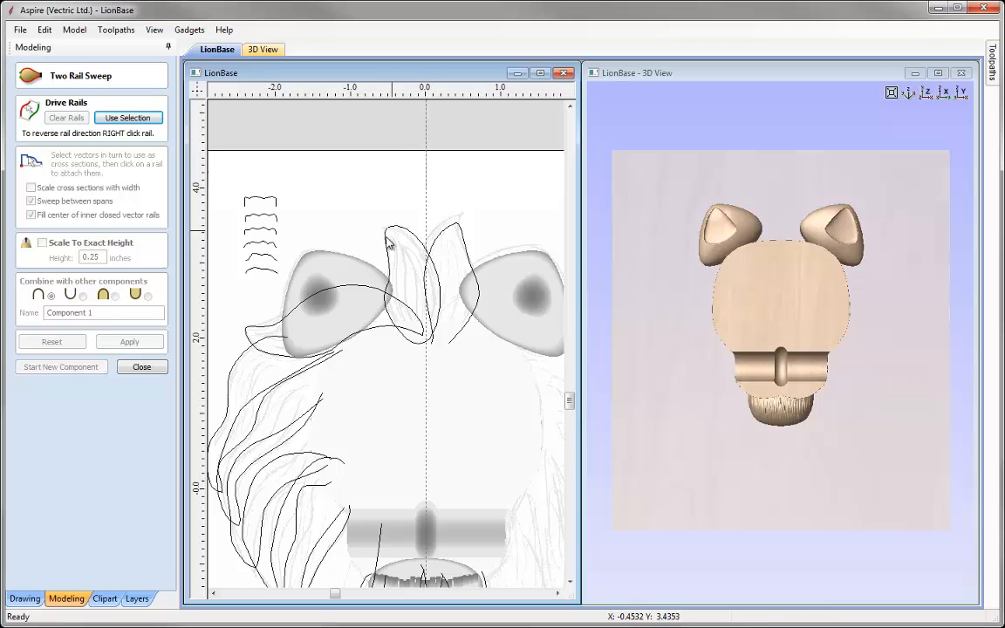
click(388, 249)
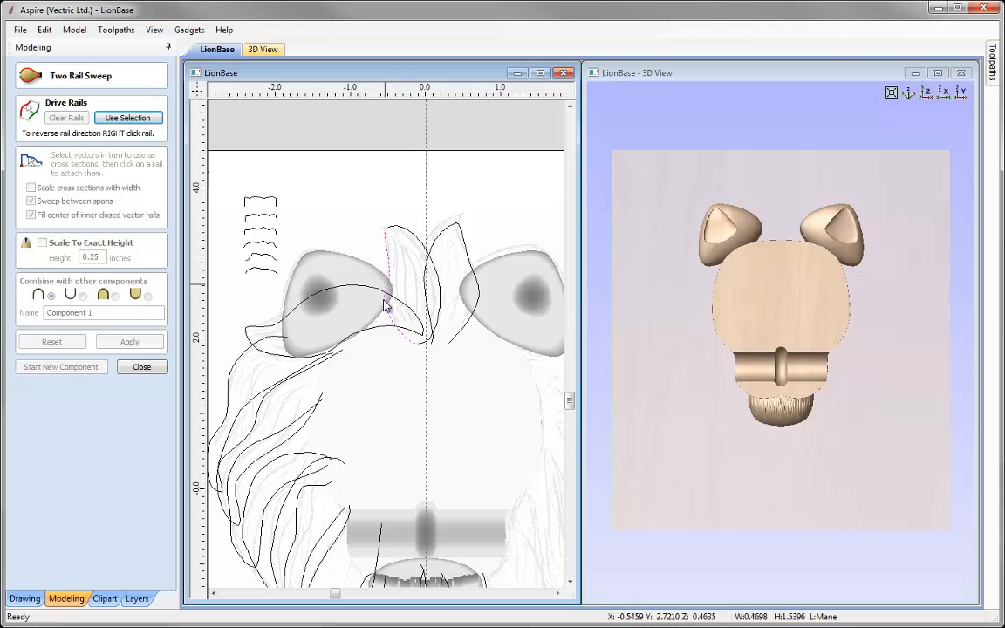
shift+click(425, 254)
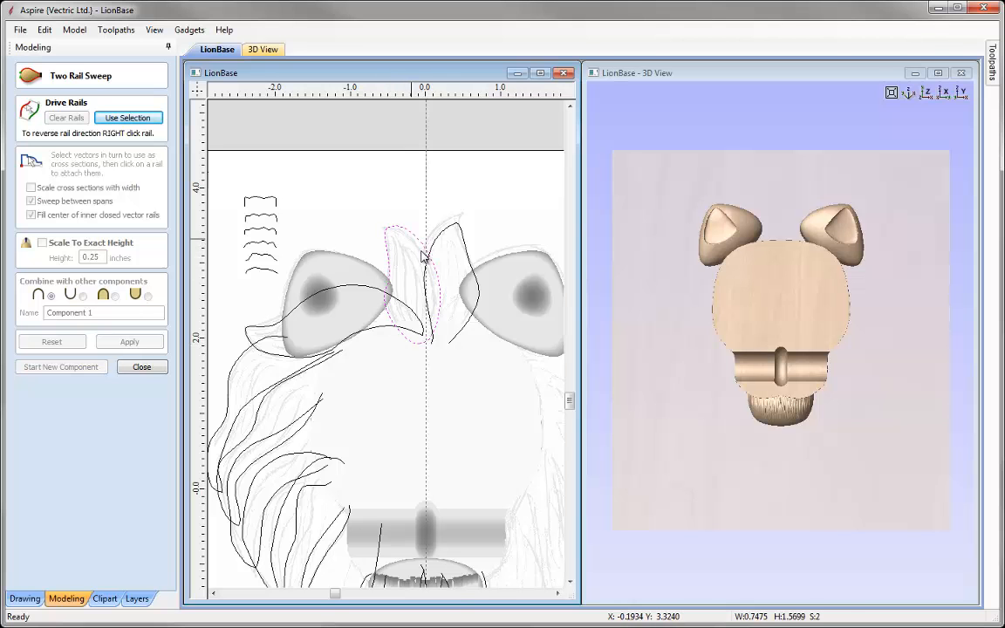
click(129, 119)
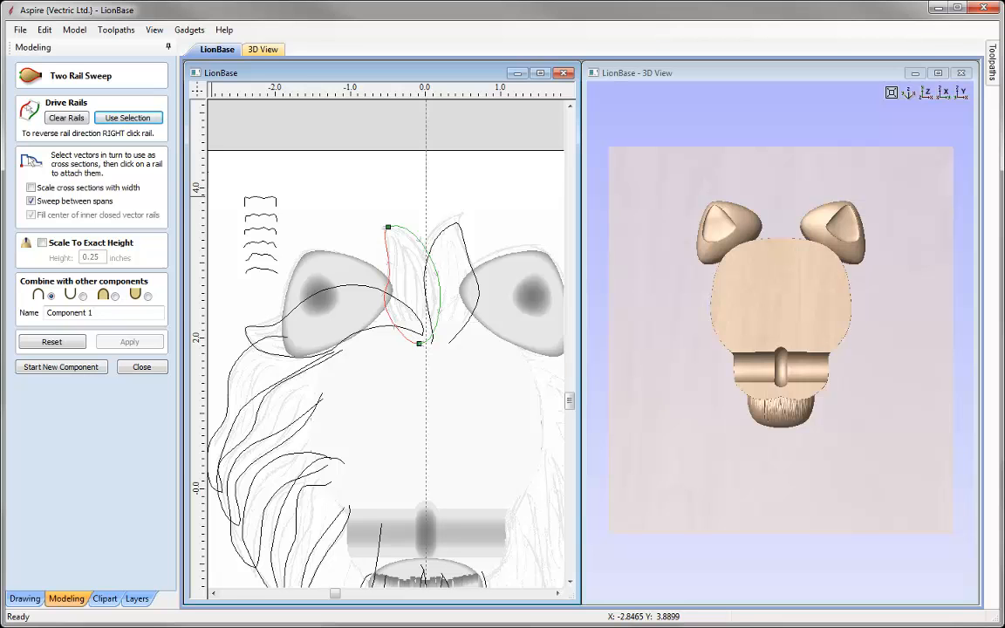
- Attach the first stacked profile to the tuft's rails as cross section and apply the sweep
click(247, 200)
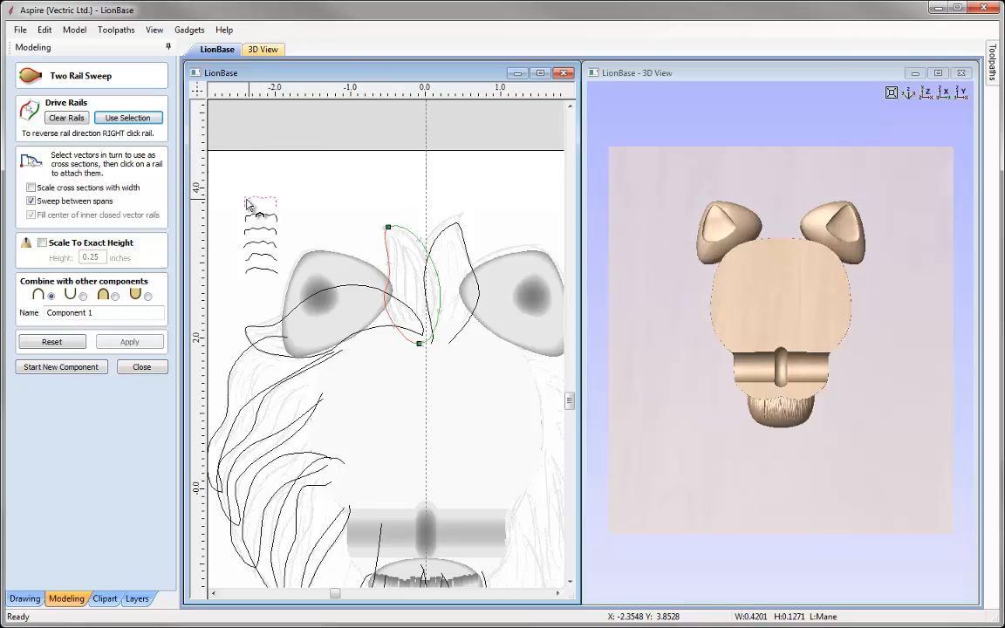
click(136, 345)
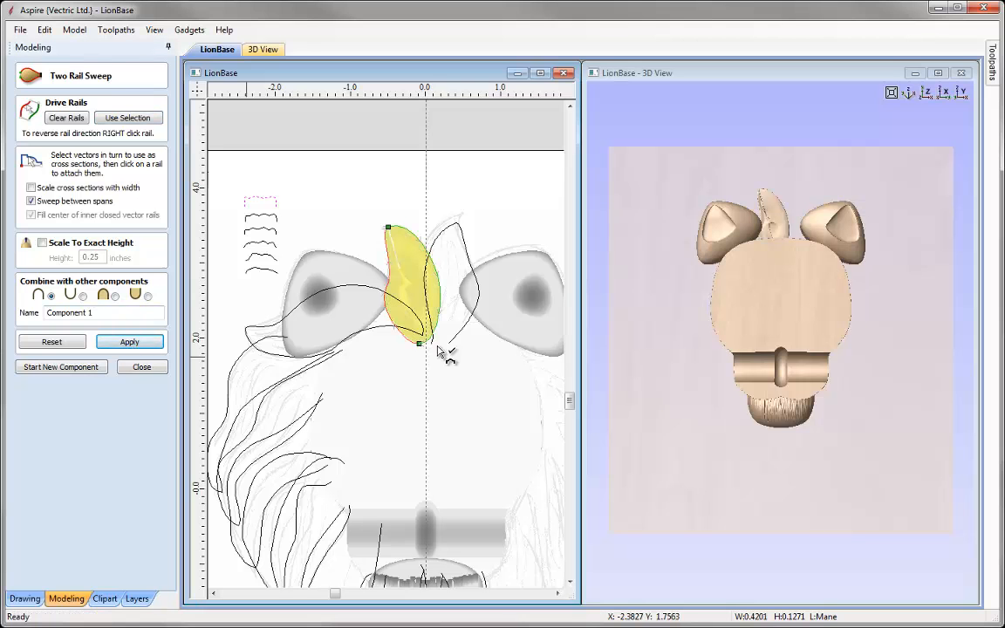
scroll(732, 305, up, 5)
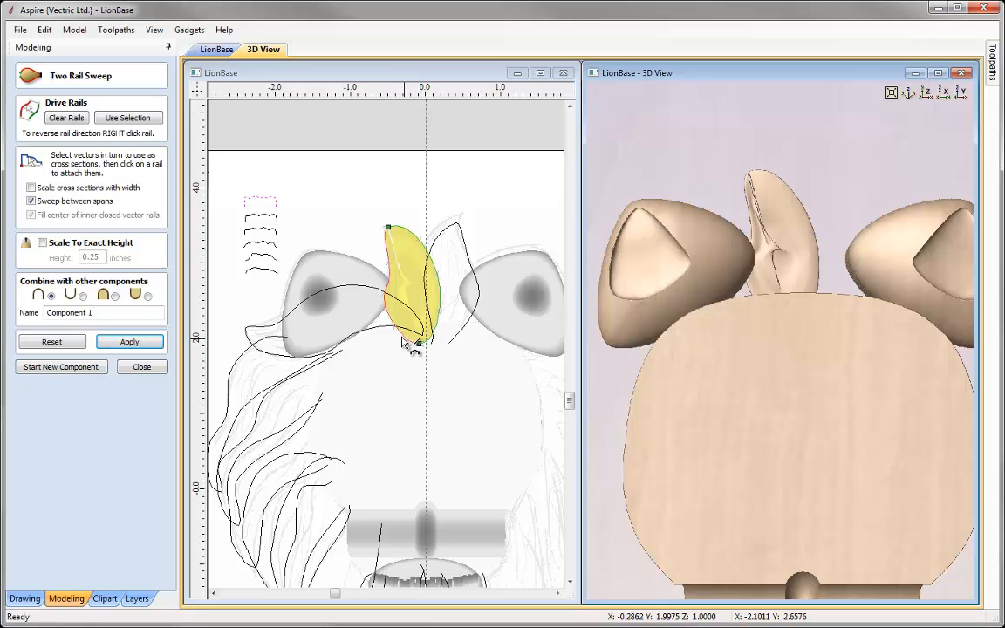
- Reverse the tuft's right-hand drive rail so both rails run in the same direction, and reapply the sweep
click(387, 225)
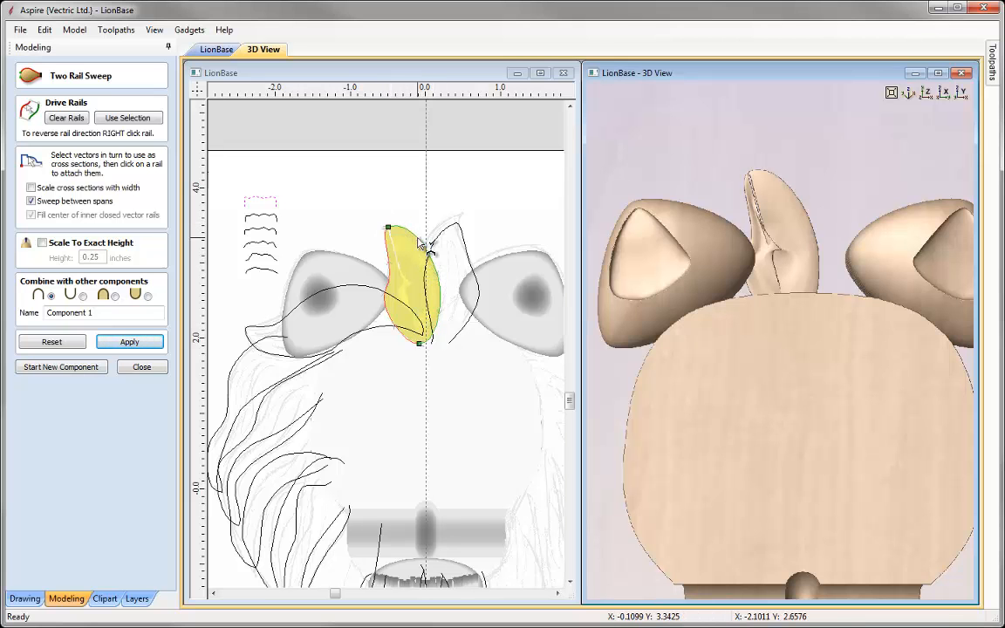
right_click(422, 244)
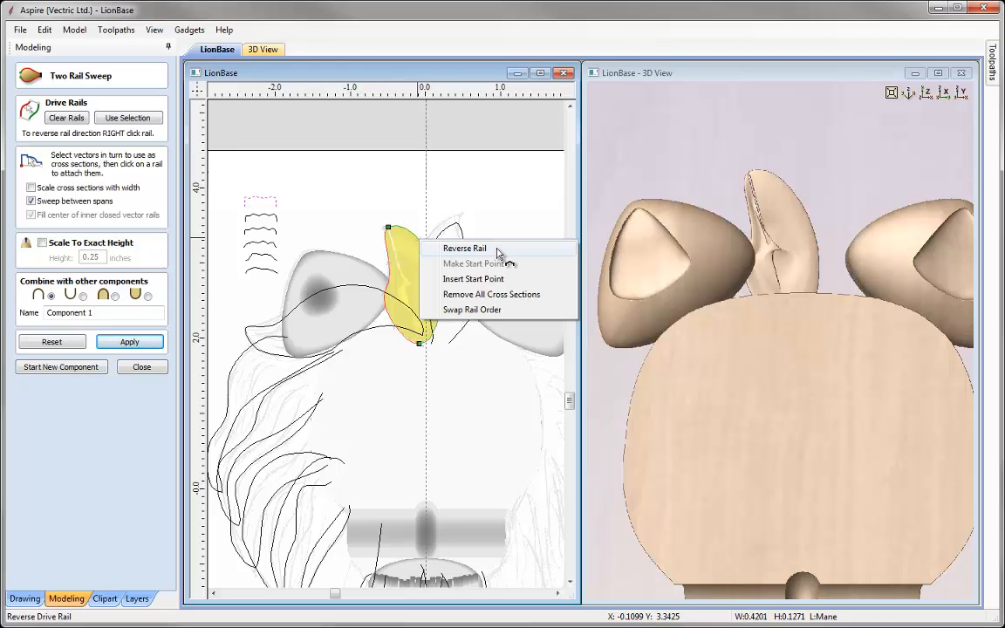
click(465, 248)
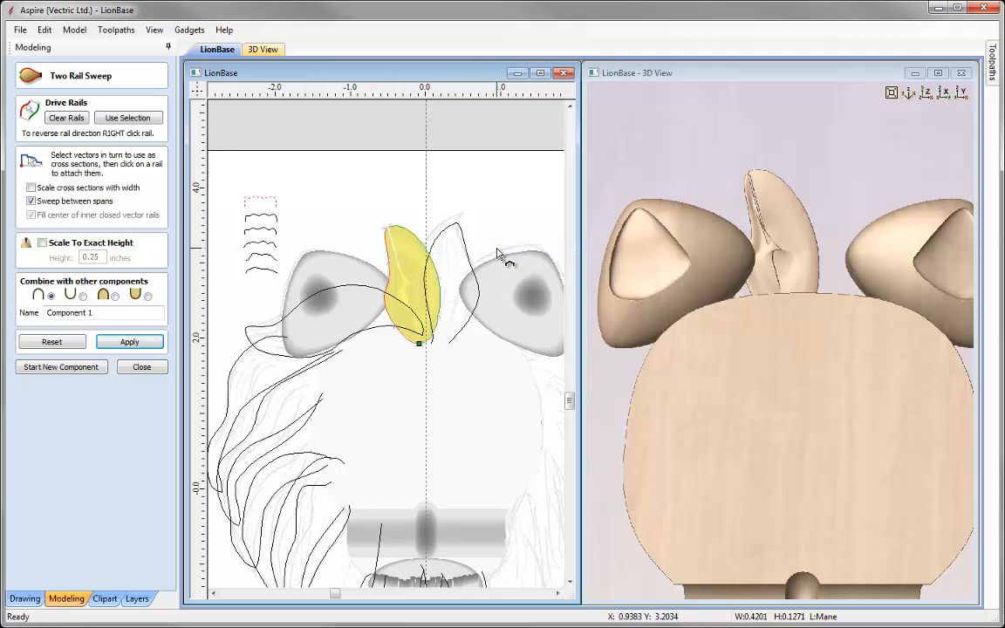
click(129, 341)
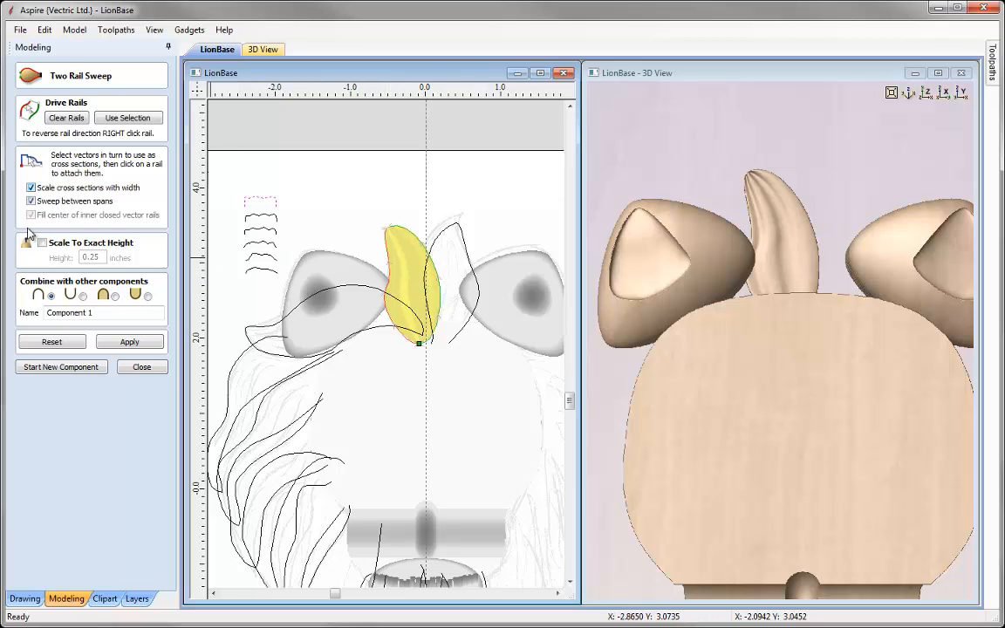
- Reapply the tuft sweep with cross sections scaled with width and inspect its raised form in 3D
click(131, 341)
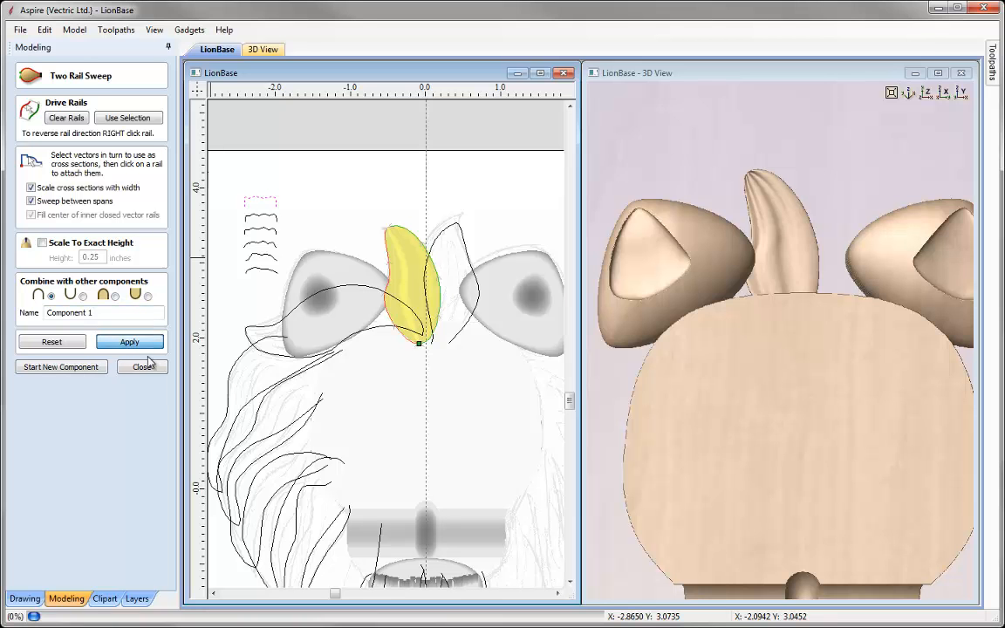
drag(844, 325, 759, 268)
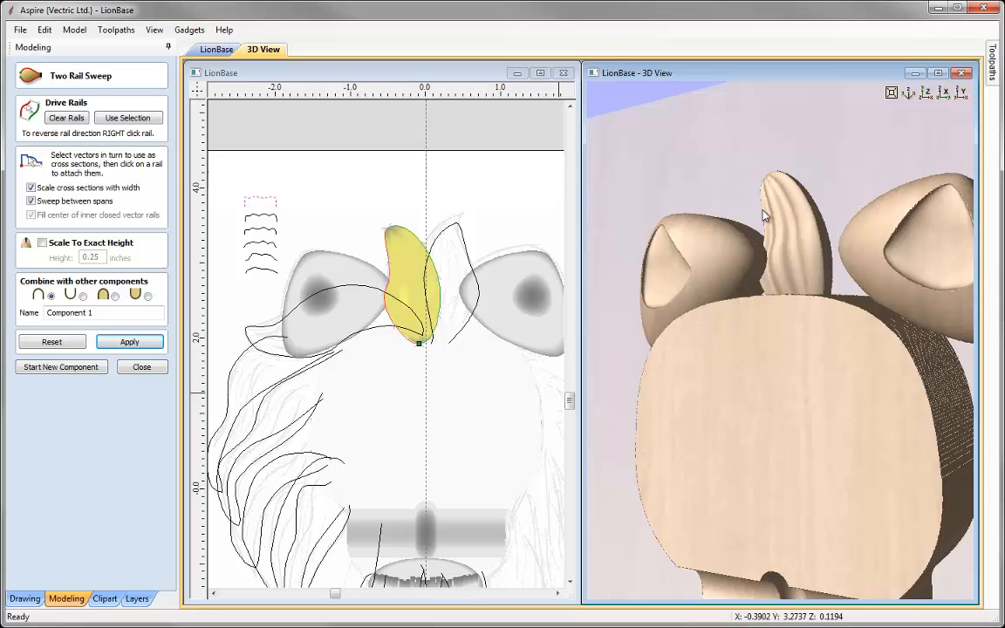
drag(793, 319, 812, 316)
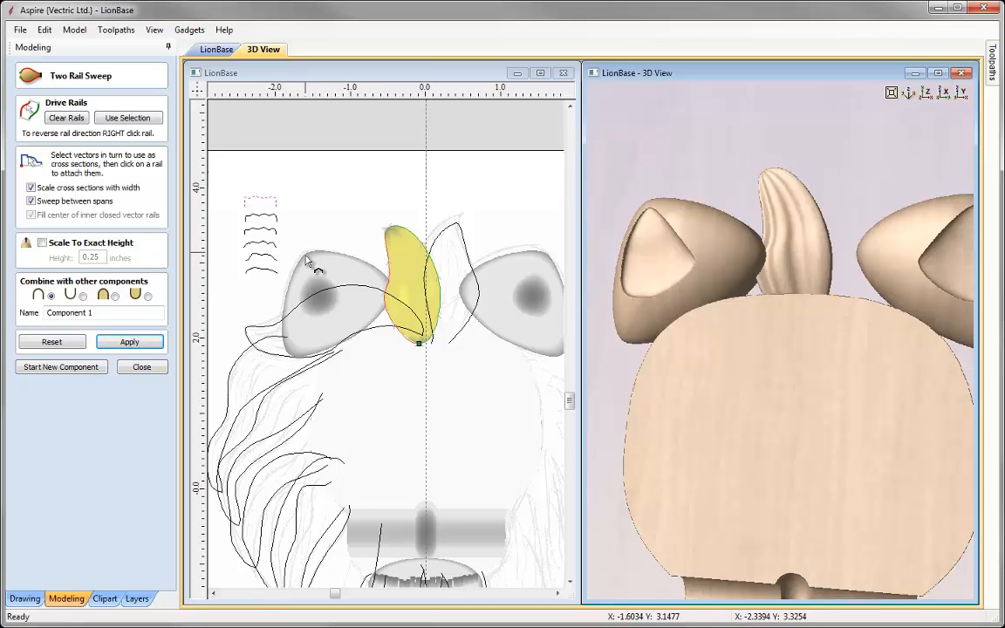
- Attach the second stacked profile at the tip of the tuft's rails and the first profile at their base
click(259, 220)
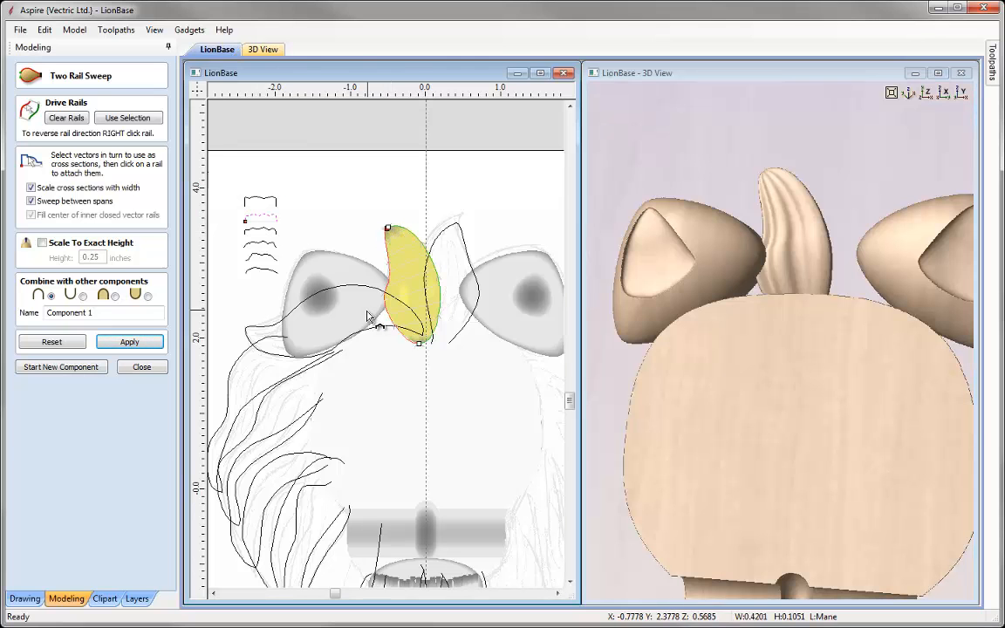
click(389, 229)
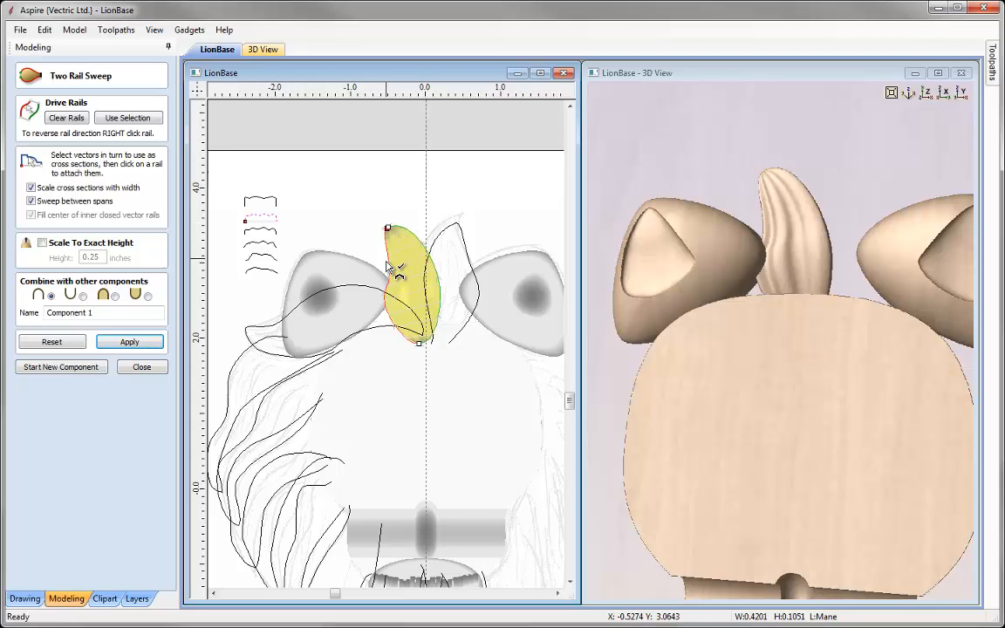
click(270, 203)
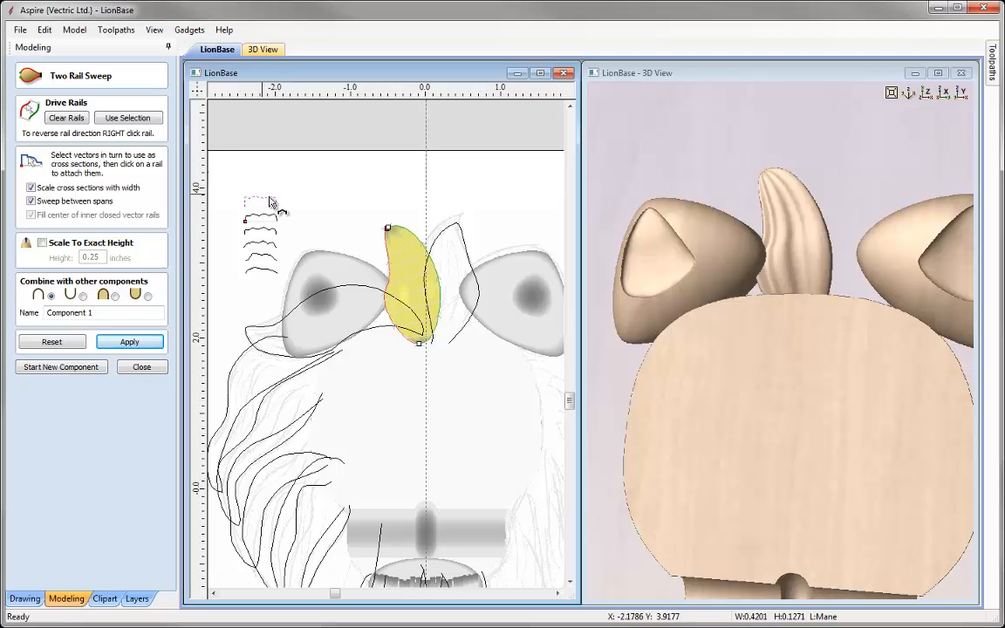
click(424, 341)
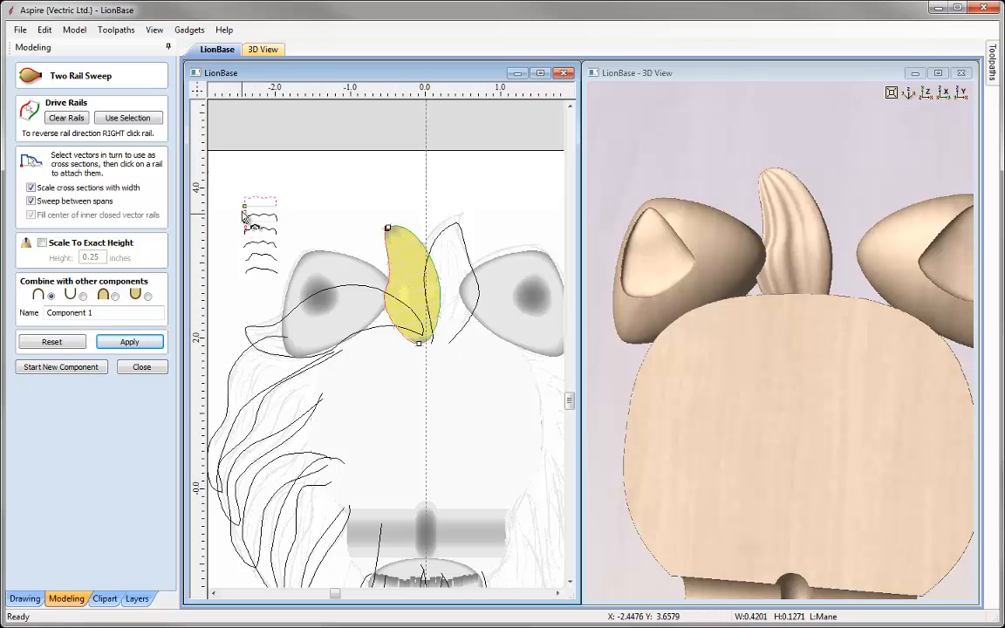
- Compare the nodes and start points of the first and second stacked profiles
scroll(247, 214, up, 2)
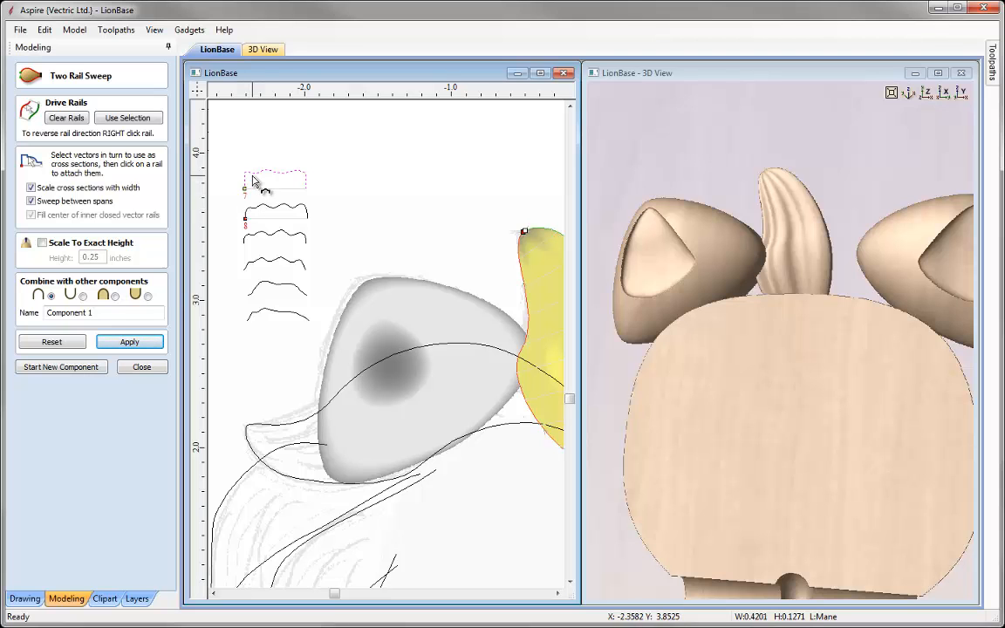
click(289, 214)
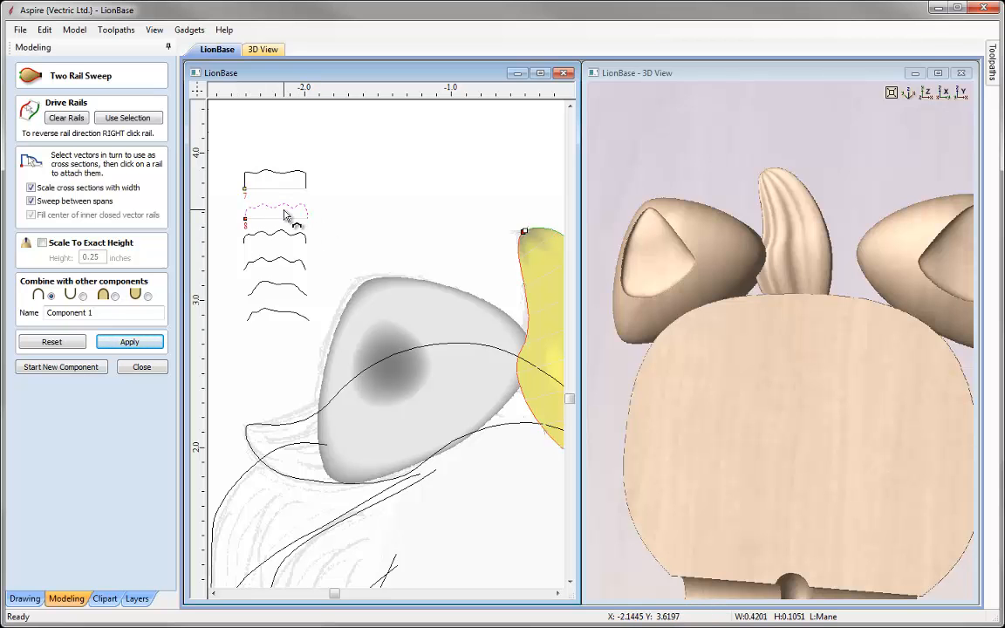
key(n)
click(269, 208)
scroll(269, 207, up, 3)
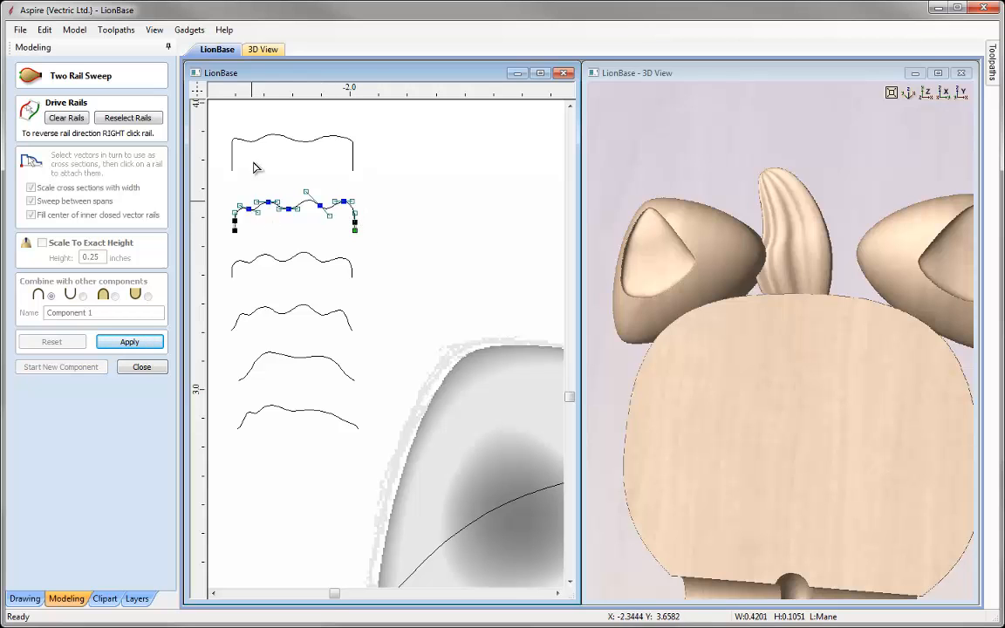
click(288, 139)
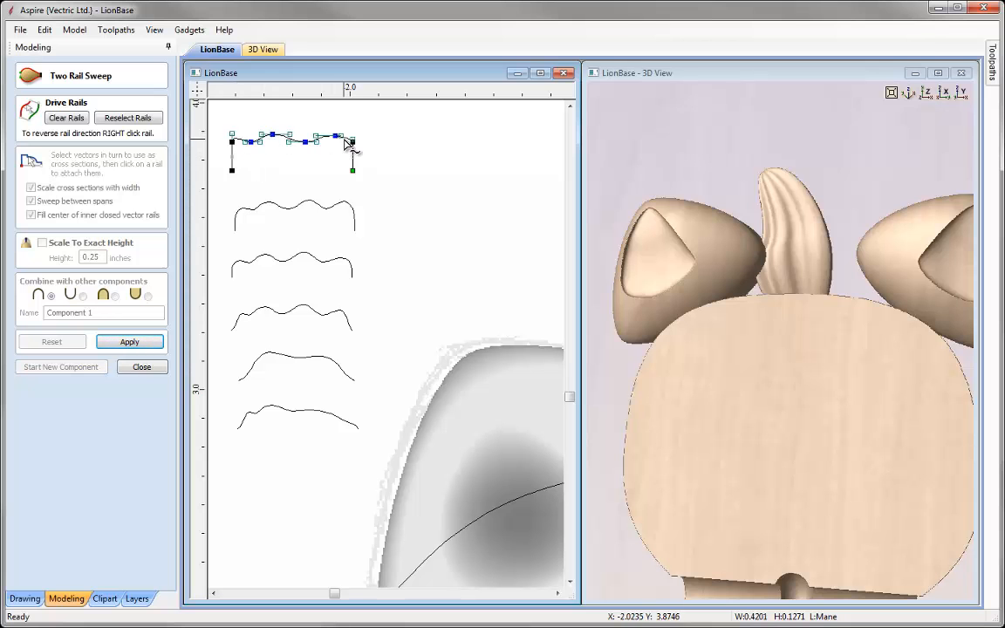
scroll(337, 206, down, 3)
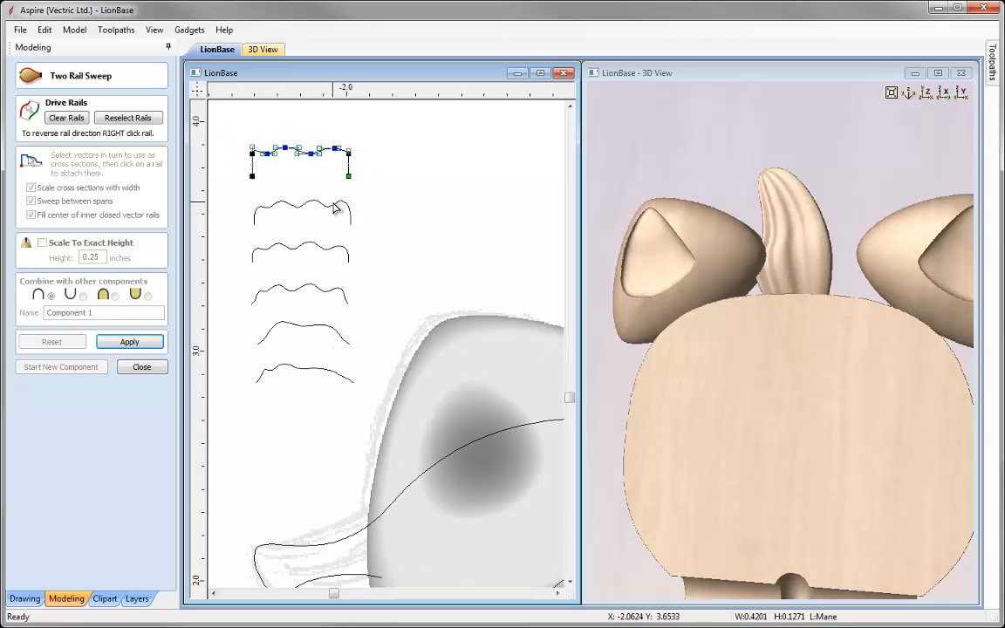
scroll(288, 223, down, 2)
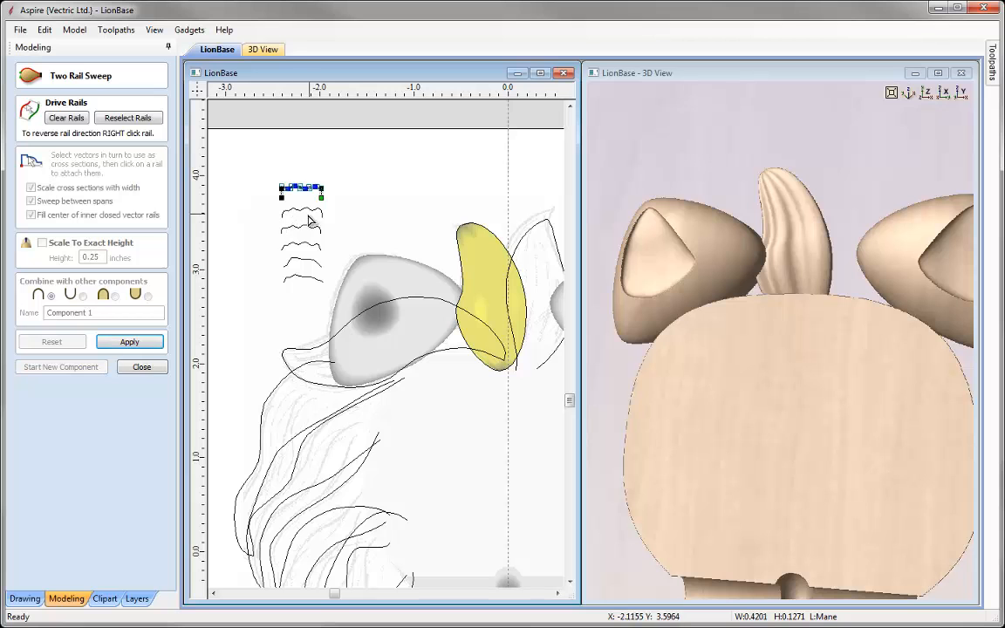
- Reselect the tuft's drive rails, apply the sweep with both attached profiles and inspect the blended strand in 3D
click(127, 118)
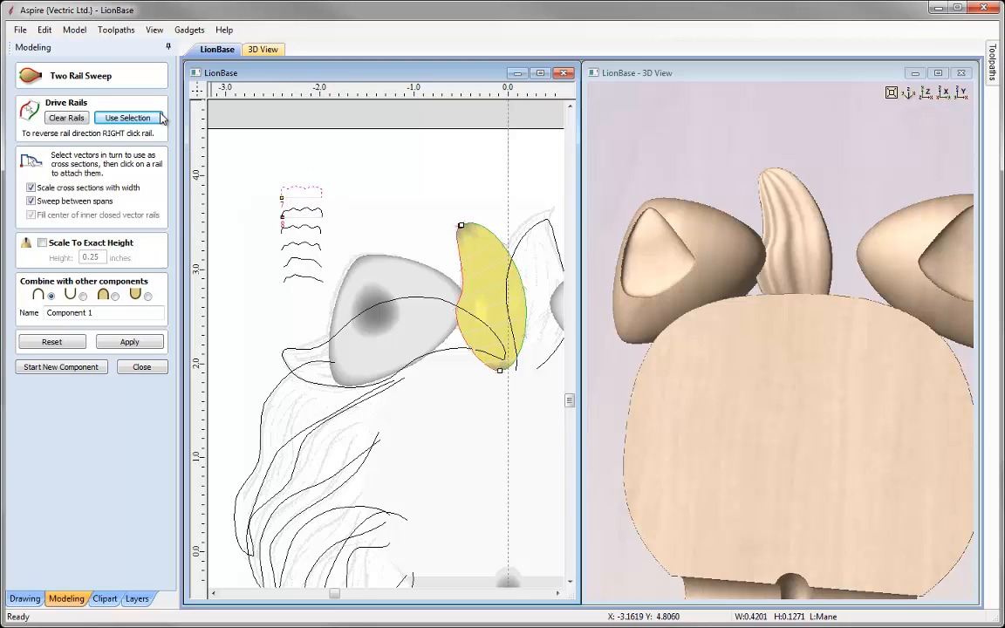
drag(877, 336, 907, 314)
click(147, 342)
drag(819, 365, 807, 377)
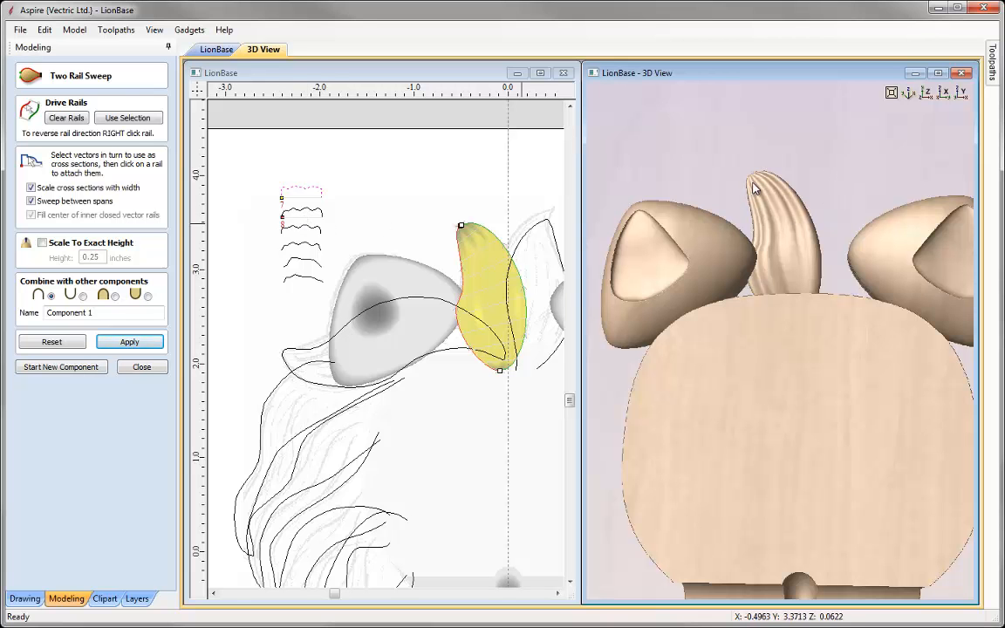
mouse_move(794, 349)
mouse_down()
mouse_move(832, 348)
mouse_move(802, 353)
mouse_up()
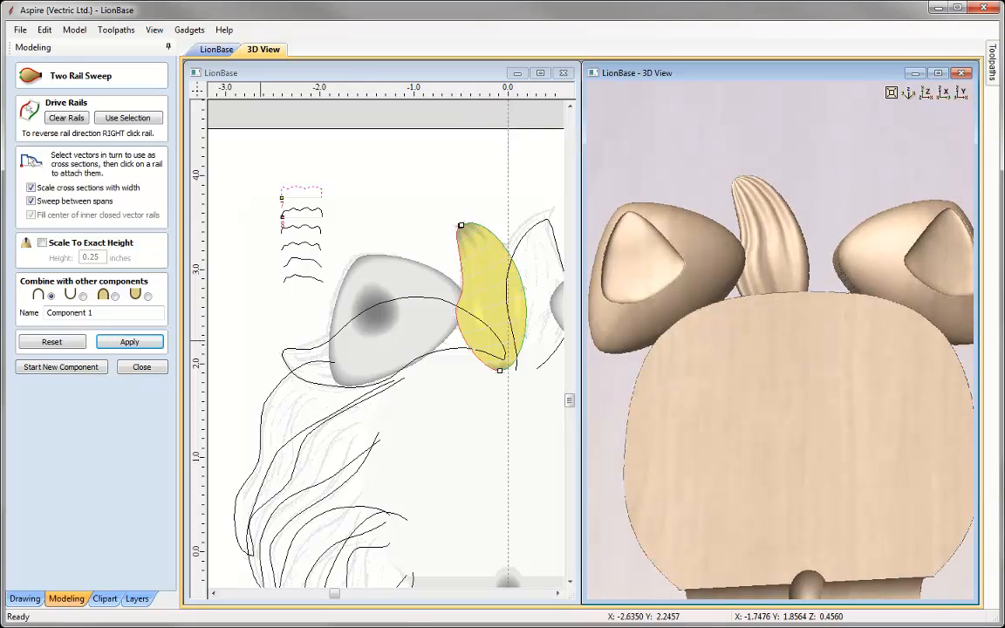
- Name the swept tuft component Strand1 and apply it
click(109, 315)
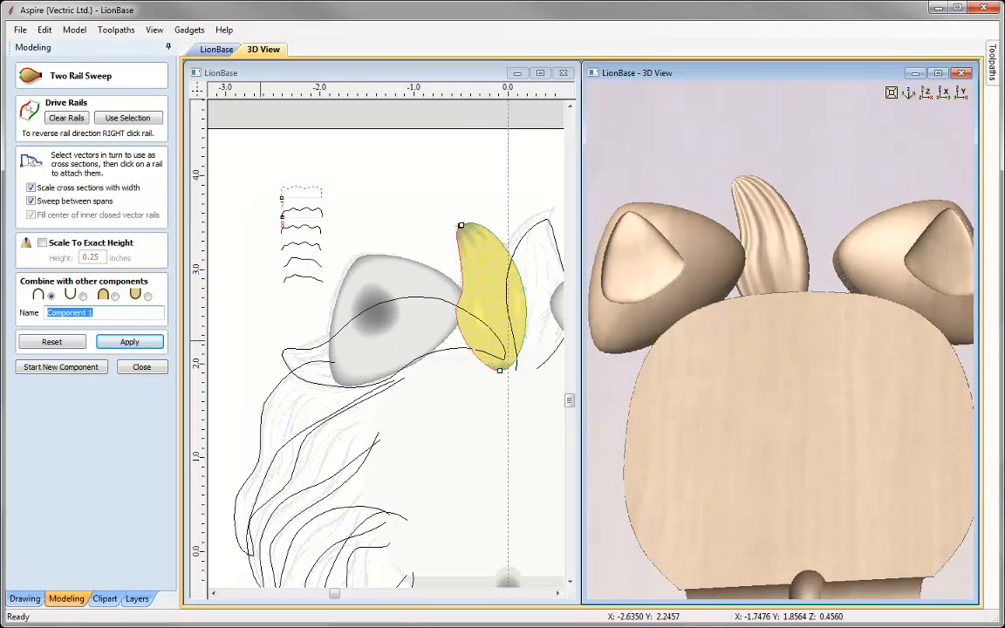
text(S)
click(129, 341)
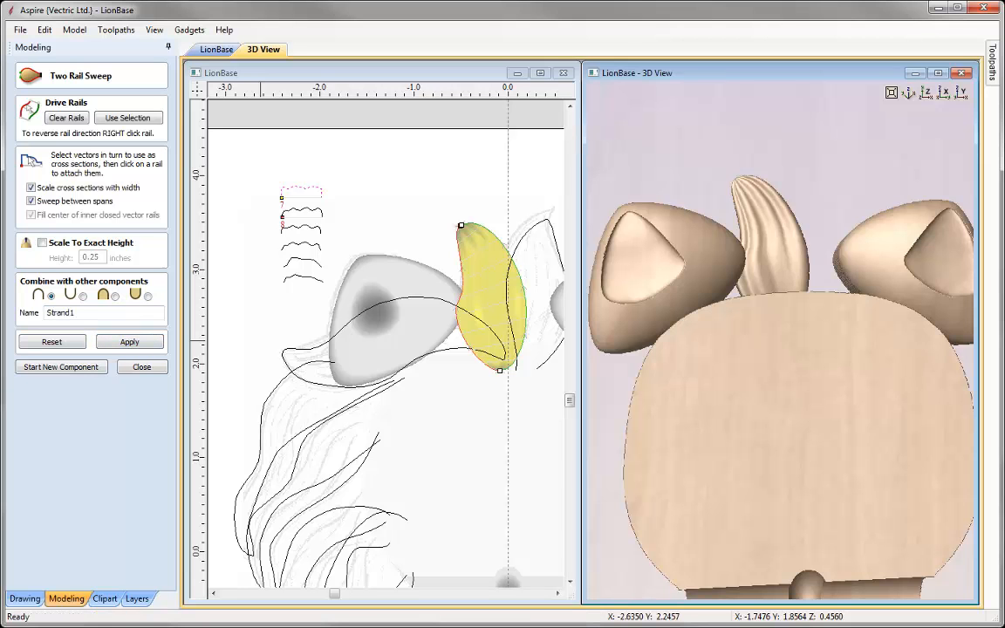
- Try sweeping the second stacked profile along the curved rails of the strand left of Strand1, then reset the sweep
click(61, 367)
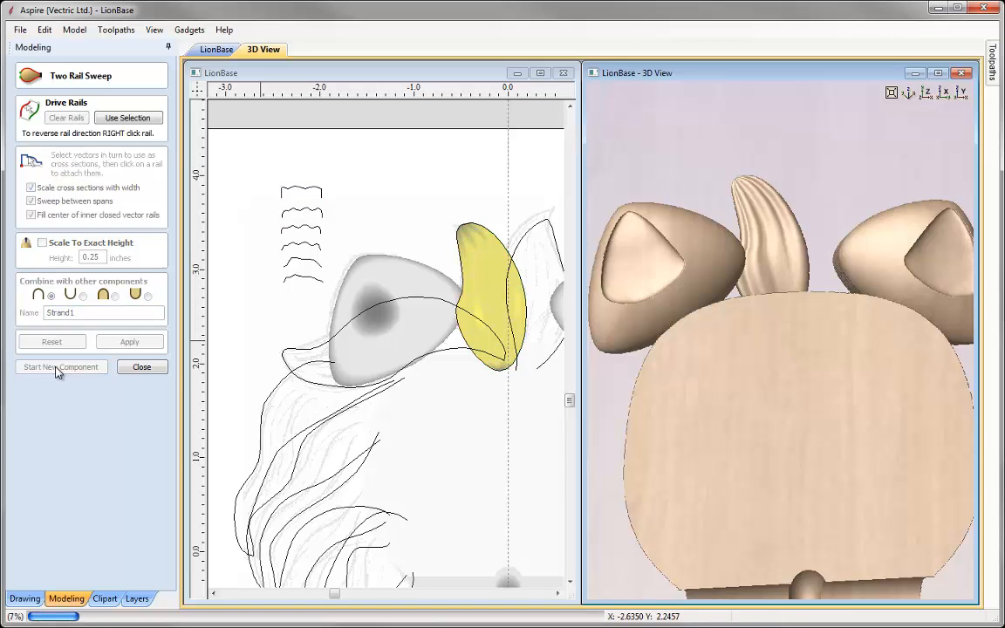
click(928, 96)
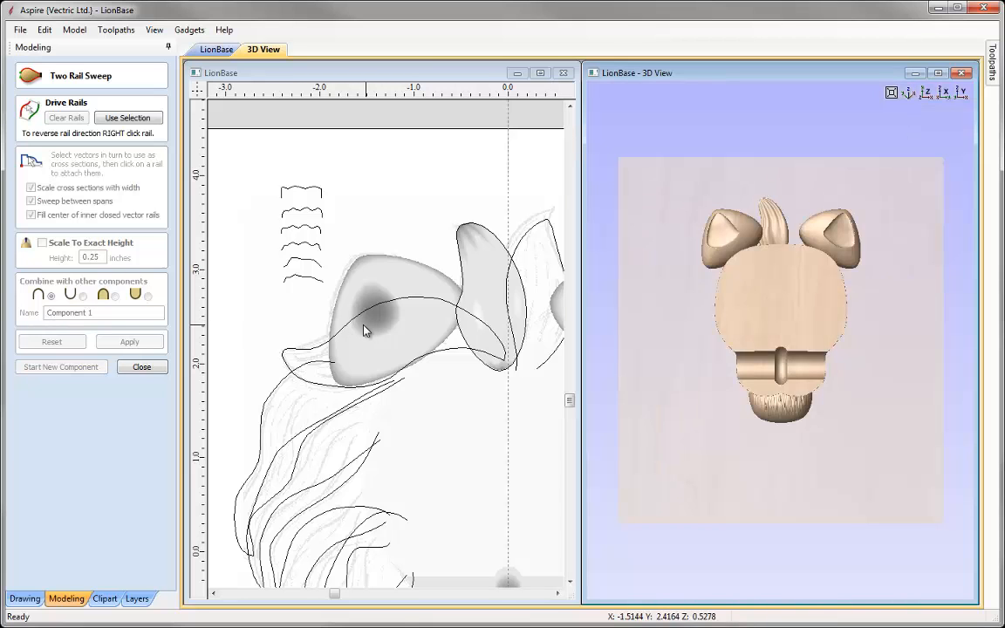
click(337, 342)
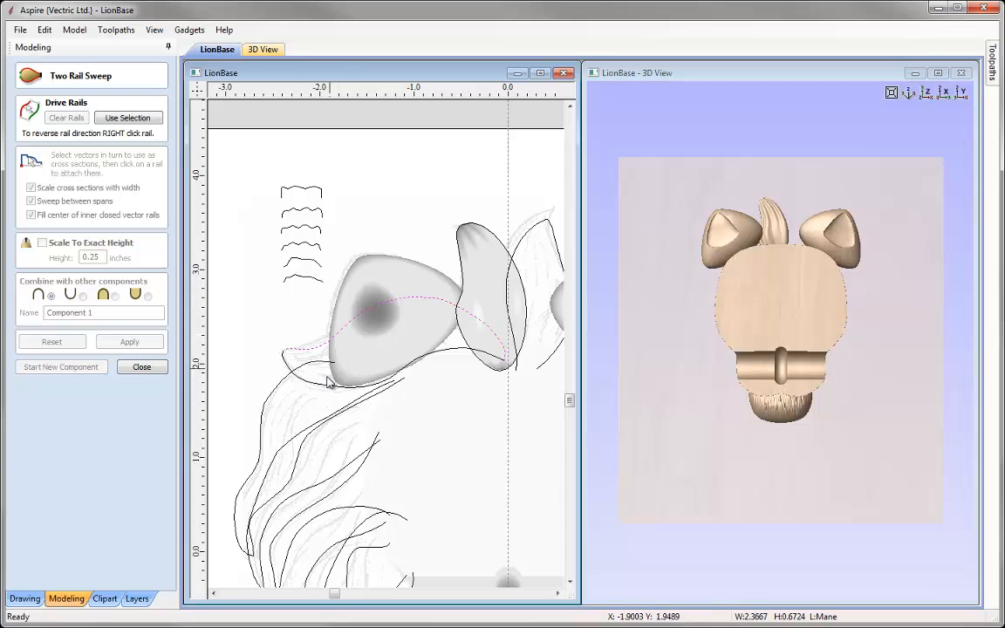
shift+click(332, 386)
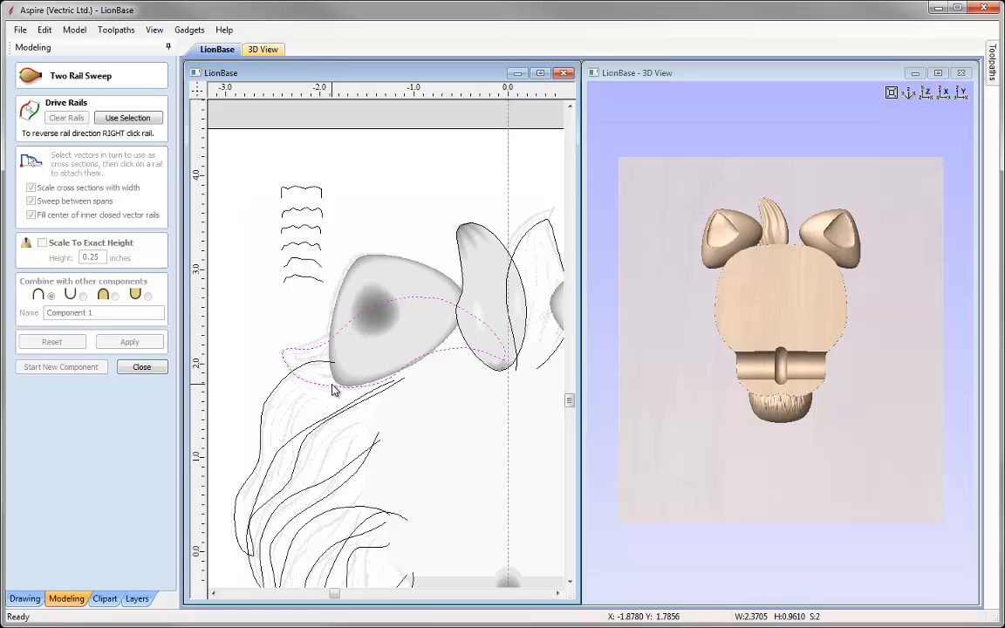
click(128, 118)
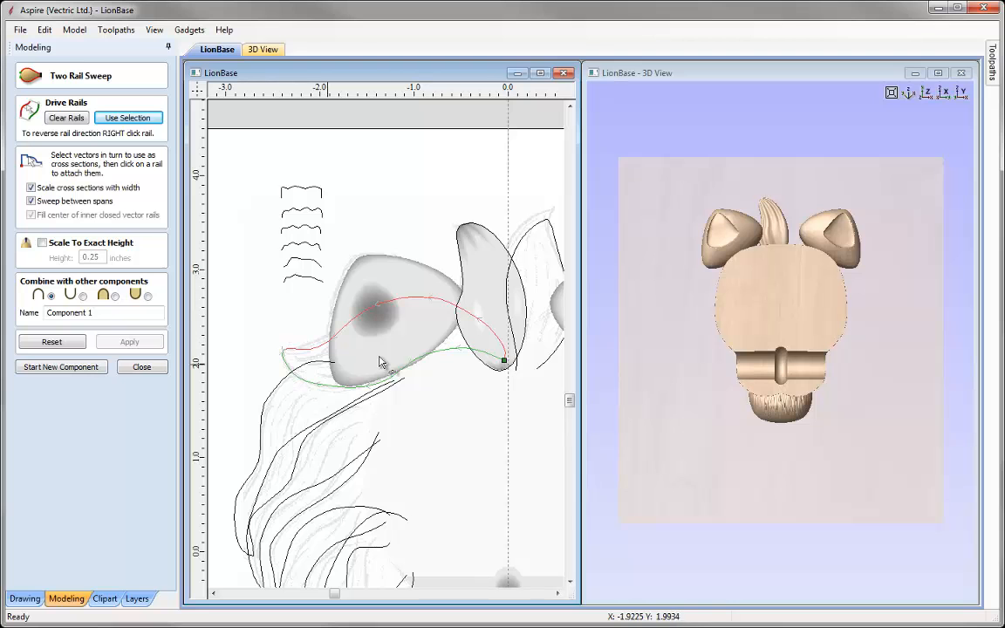
click(312, 213)
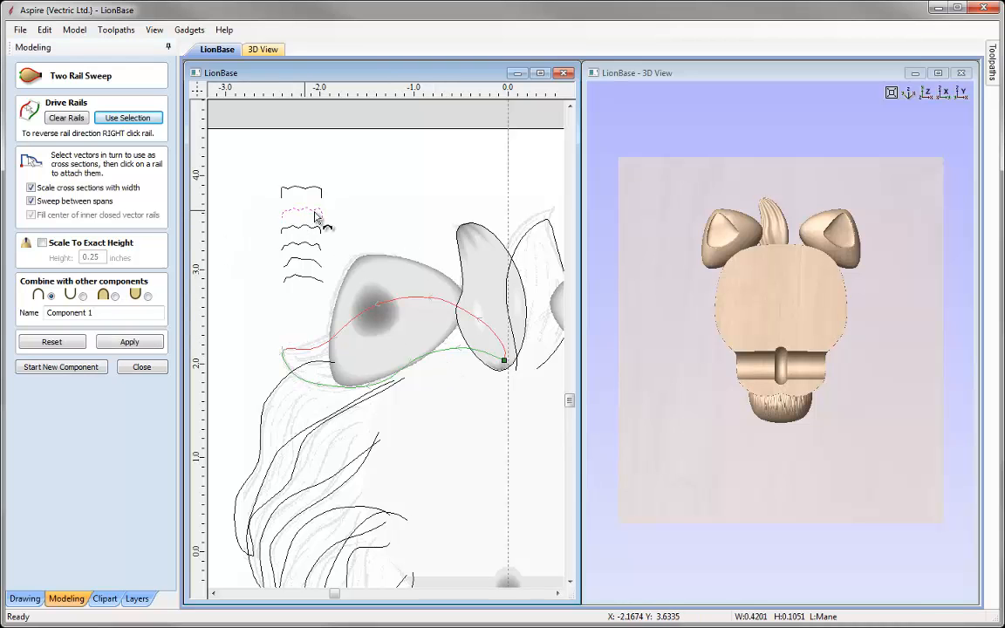
click(133, 342)
drag(767, 373, 788, 381)
middle_drag(781, 373, 833, 412)
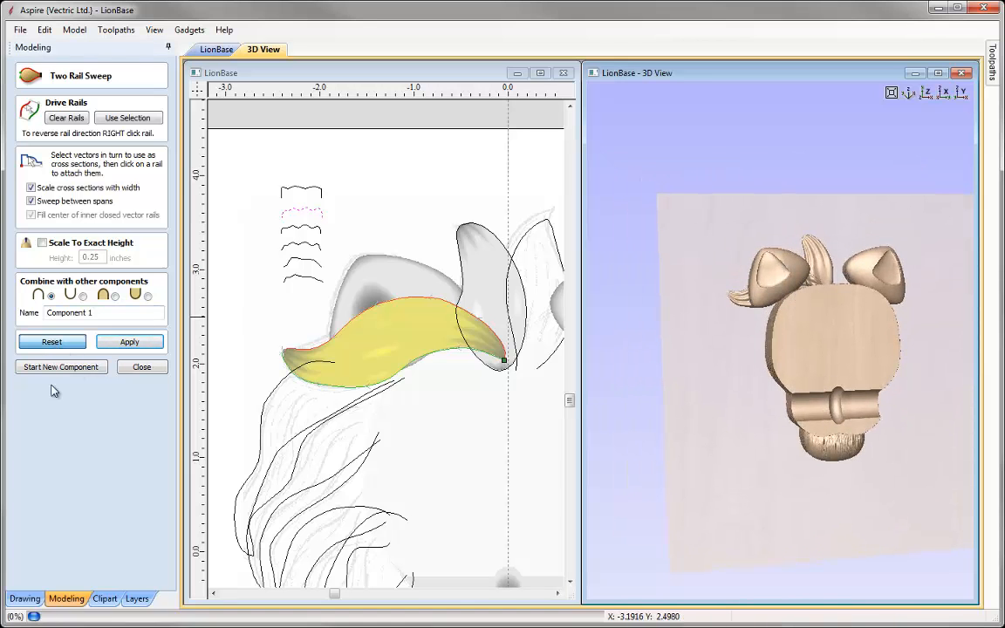
click(76, 345)
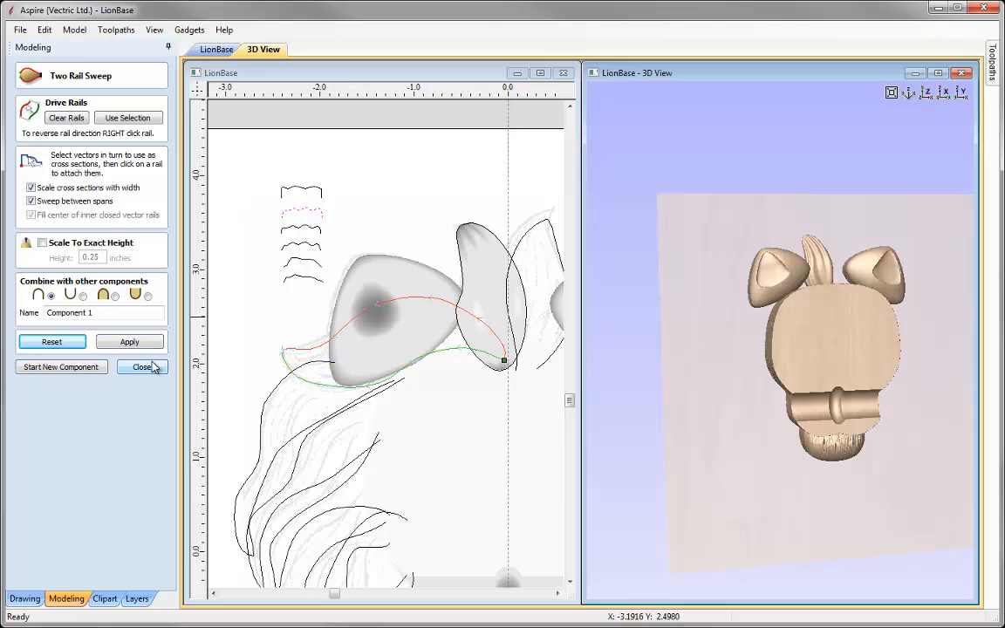
- Close the Two Rail Sweep tool and hide the Base Shapes and Chin levels
click(142, 367)
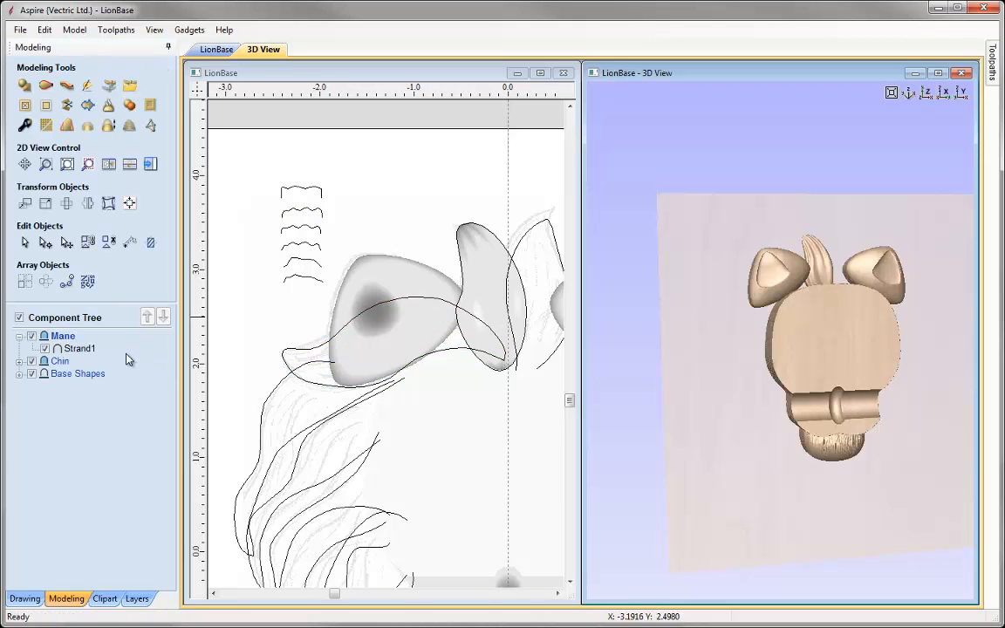
click(32, 374)
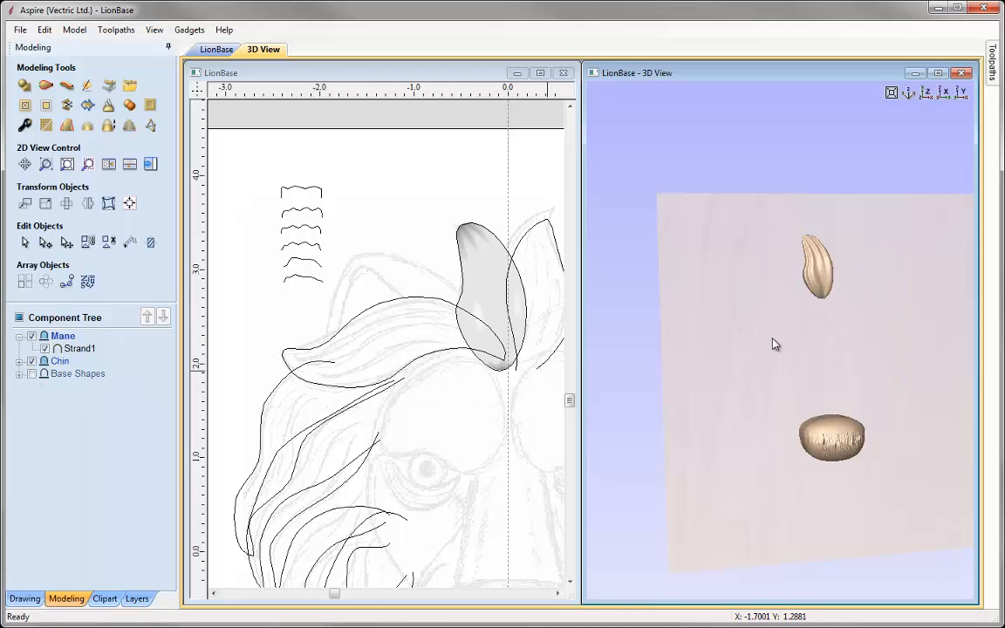
click(32, 362)
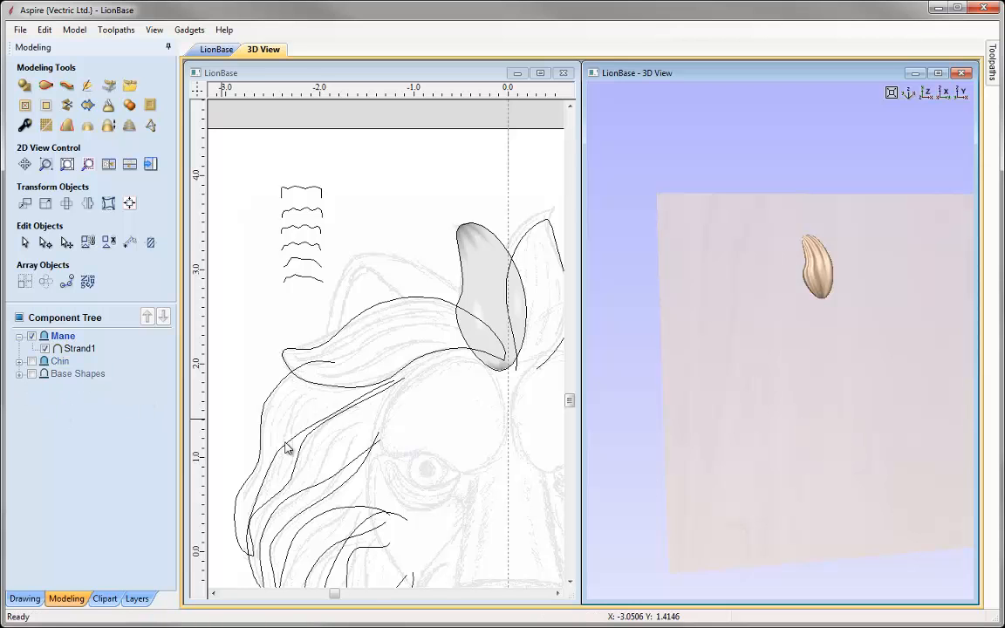
- Two-rail sweep the second stacked profile along the two long curved rails beside Strand1 and inspect the result in 3D
click(44, 85)
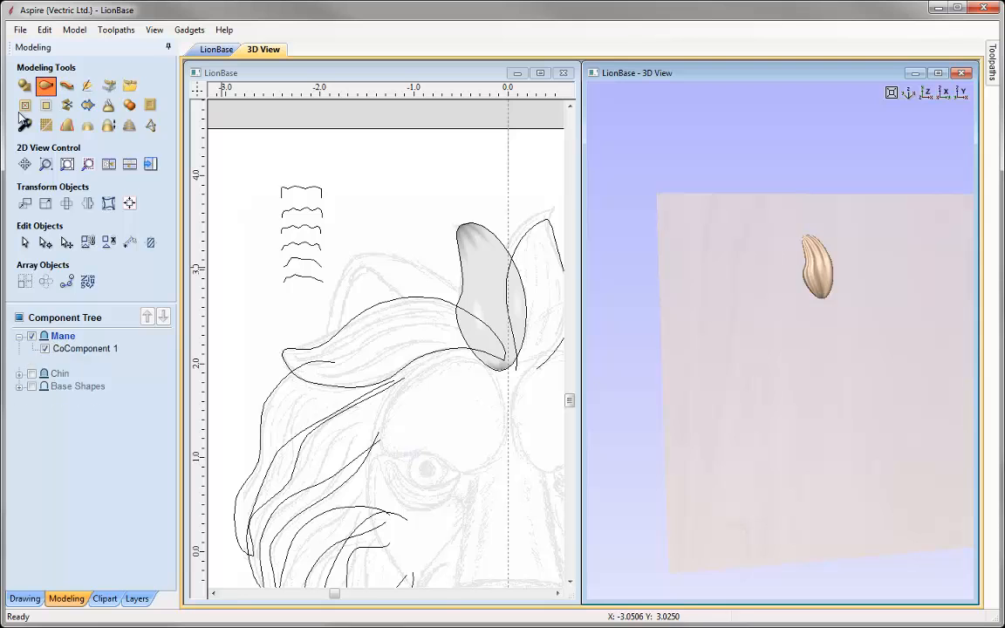
click(384, 309)
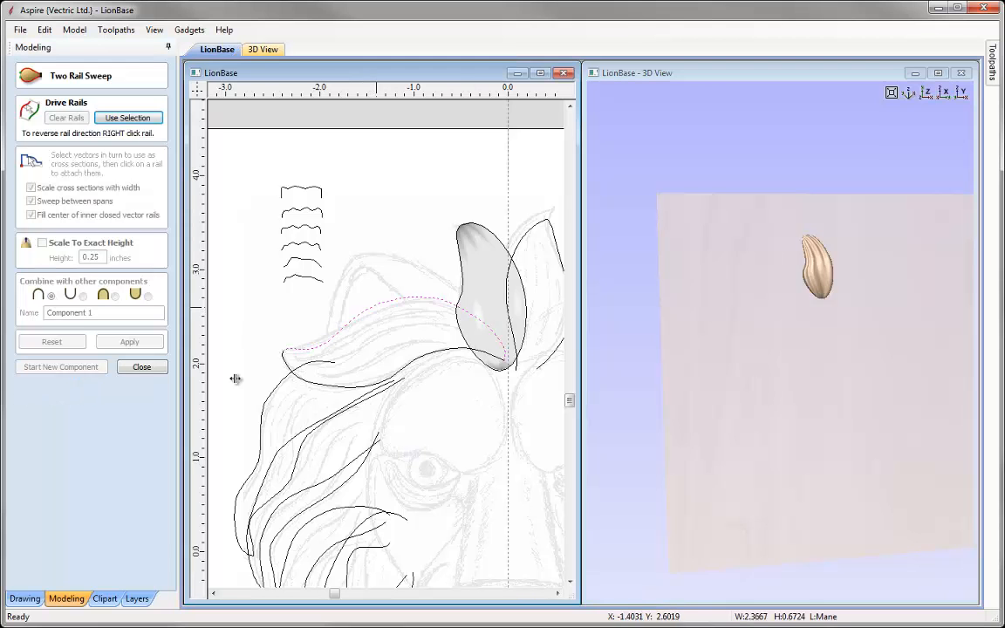
shift+click(341, 388)
click(131, 117)
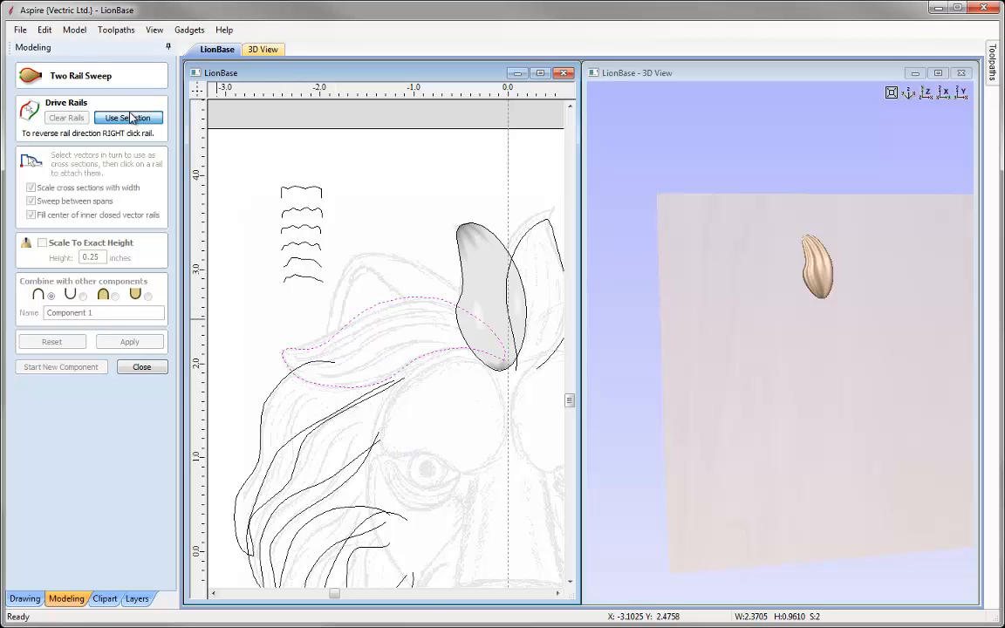
click(318, 215)
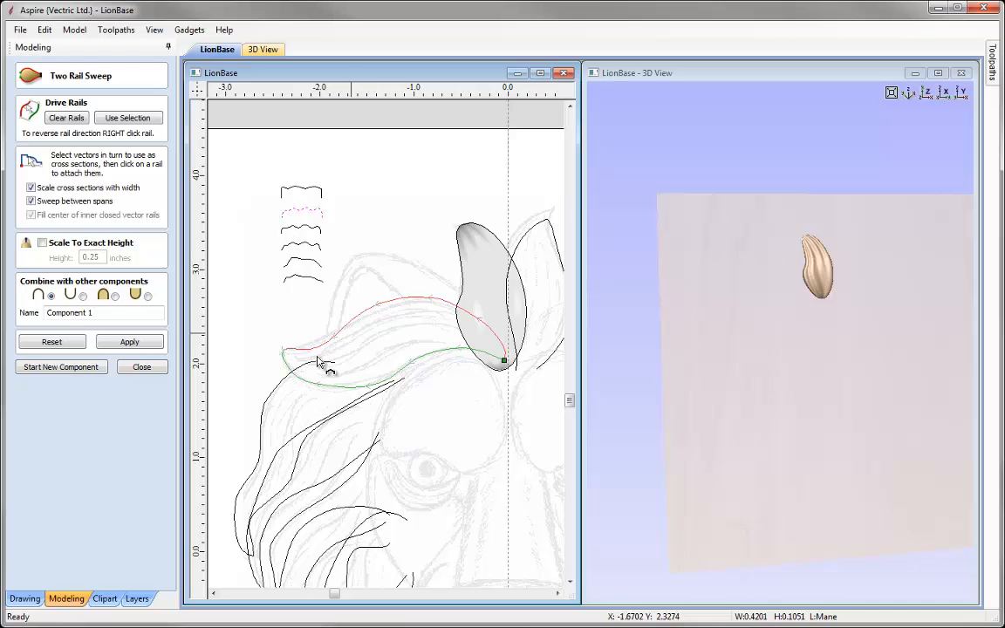
click(129, 341)
click(844, 384)
drag(843, 378, 757, 371)
scroll(770, 324, up, 3)
drag(770, 324, 796, 272)
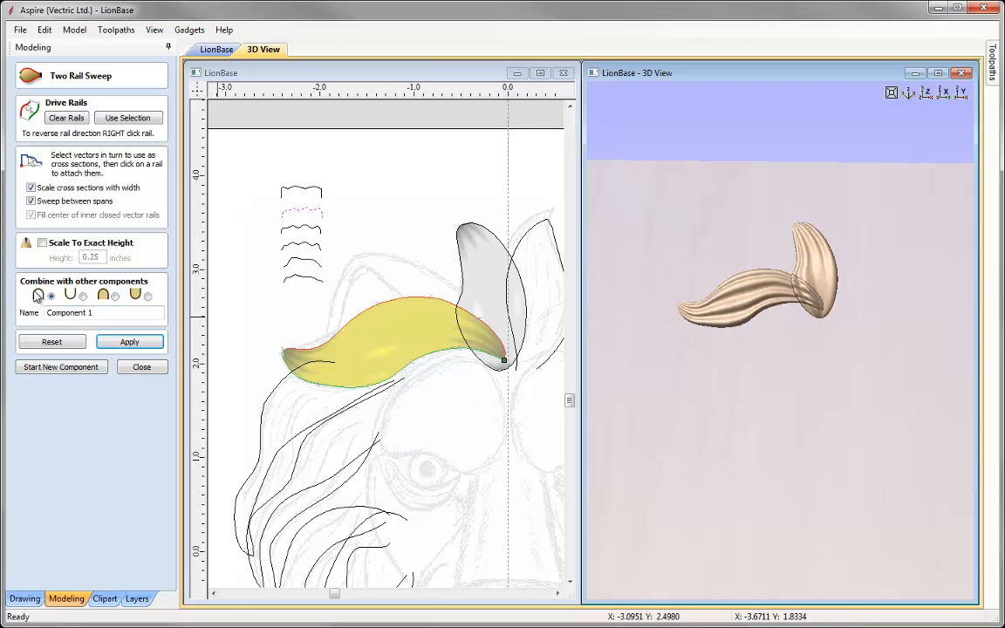
- Switch the second strand's combine mode from Add to Merge, name it Strand and apply it
click(116, 297)
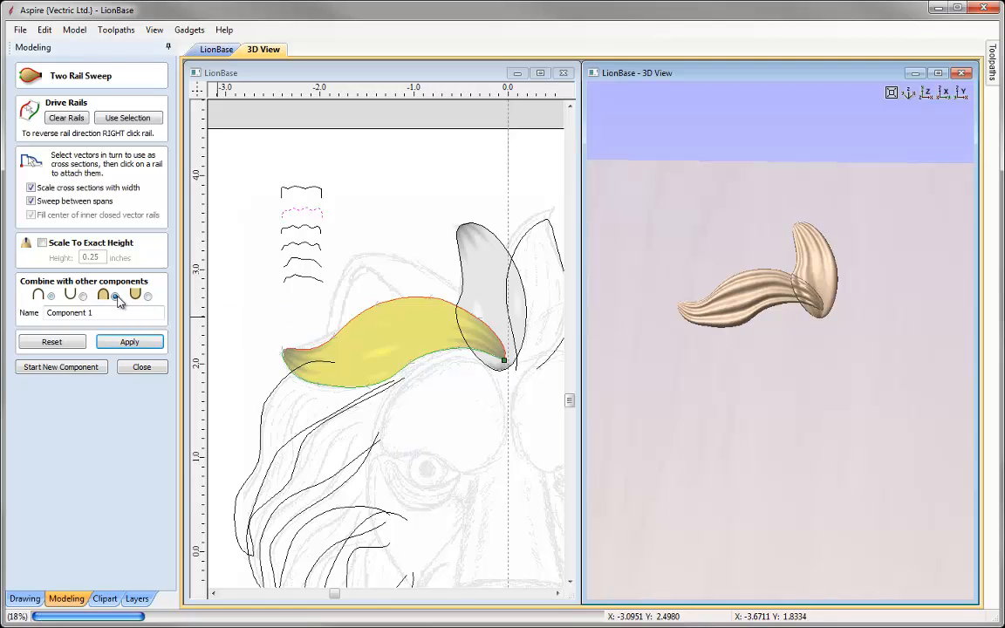
mouse_move(811, 358)
mouse_down()
mouse_move(852, 351)
mouse_move(808, 361)
mouse_up()
drag(99, 312, 44, 312)
text(Strand)
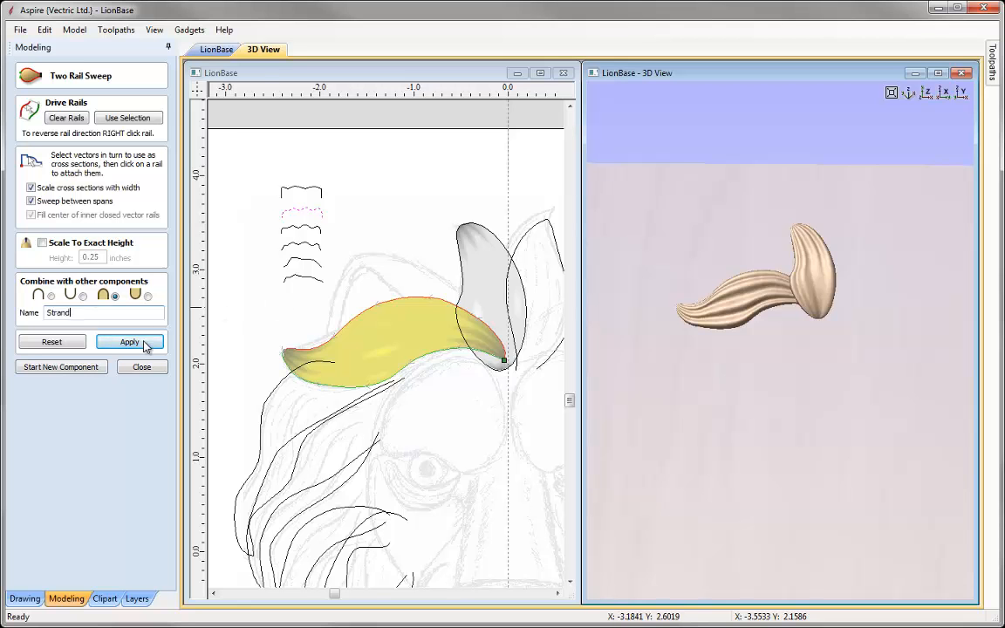
click(143, 342)
drag(782, 377, 822, 376)
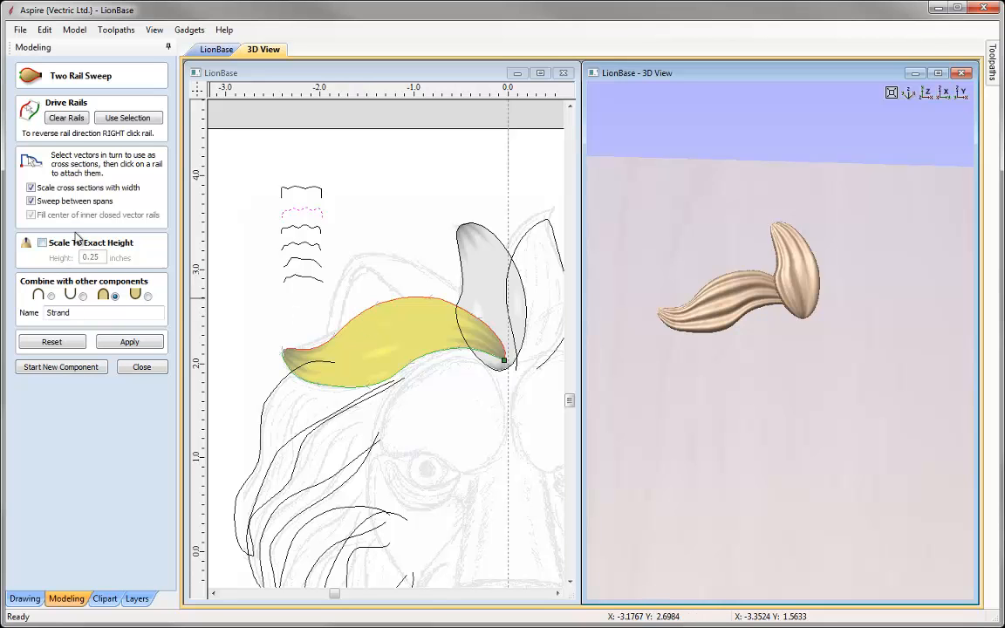
- Scale the second strand to an exact height of 0.3 inches, apply it and inspect the overlap in 3D
click(42, 244)
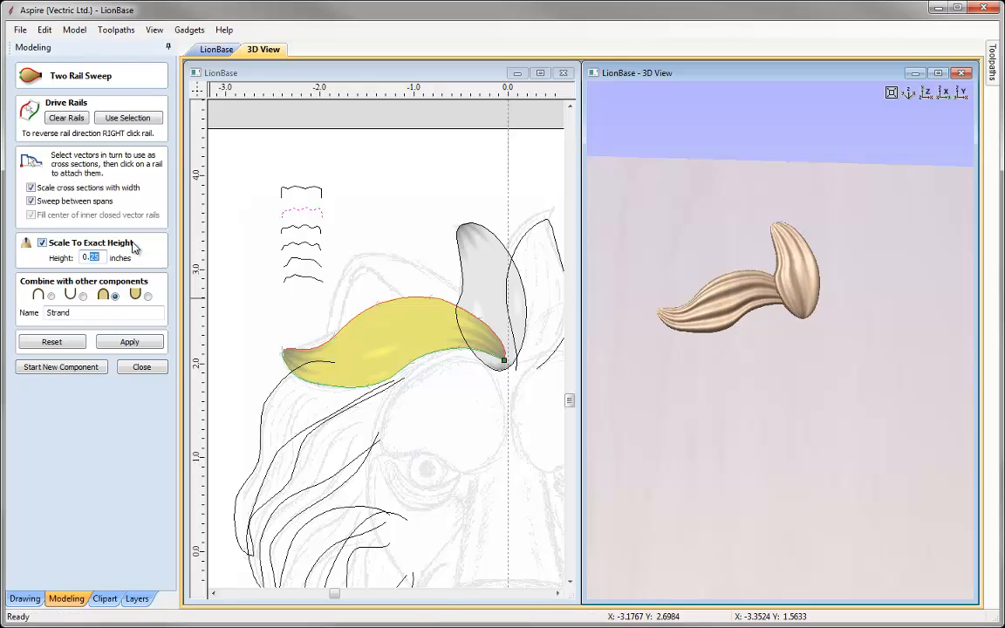
click(130, 341)
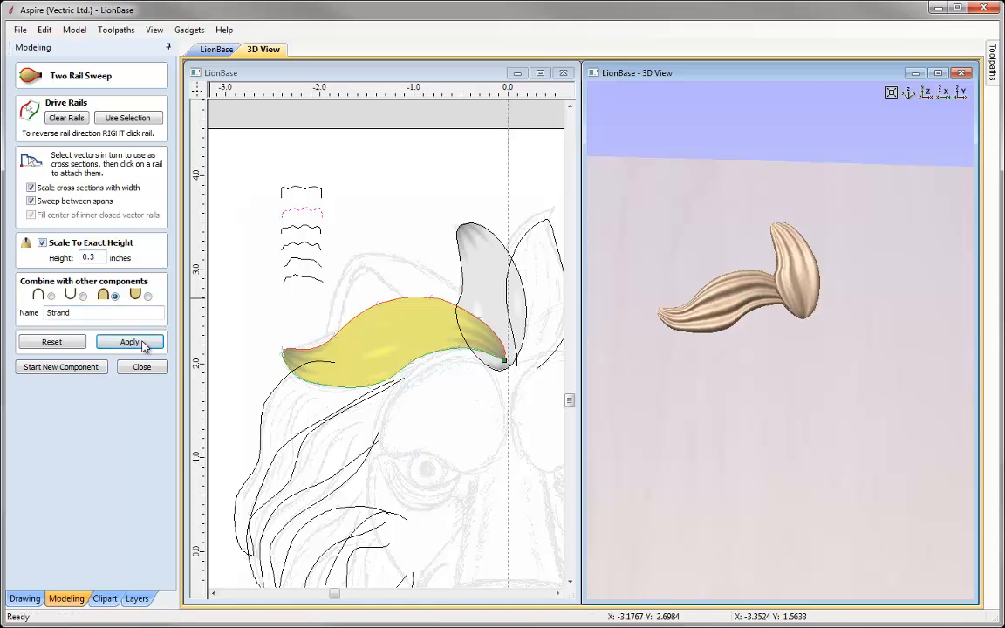
drag(778, 359, 759, 289)
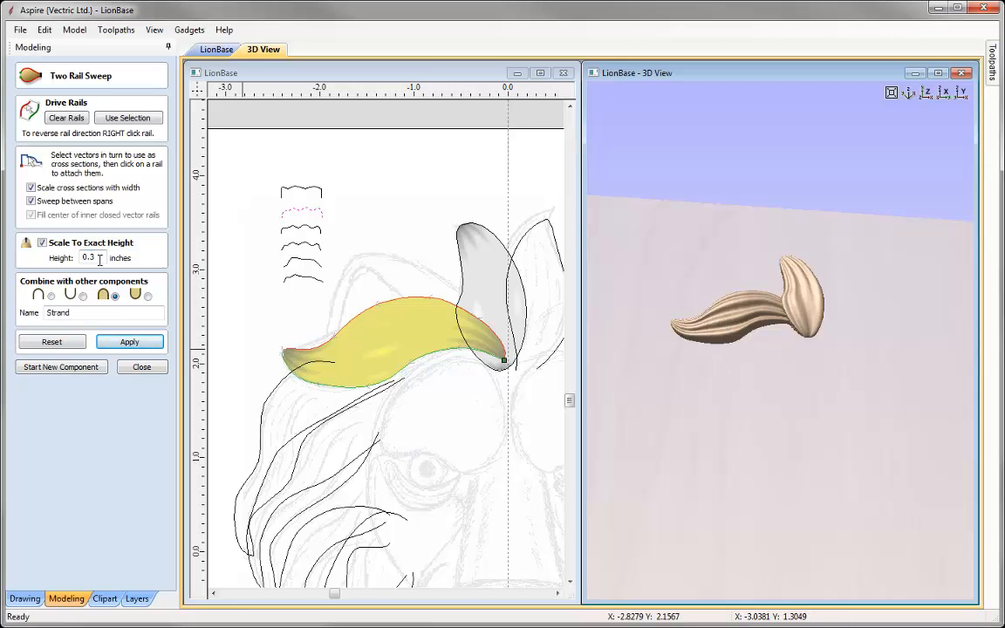
drag(762, 381, 742, 420)
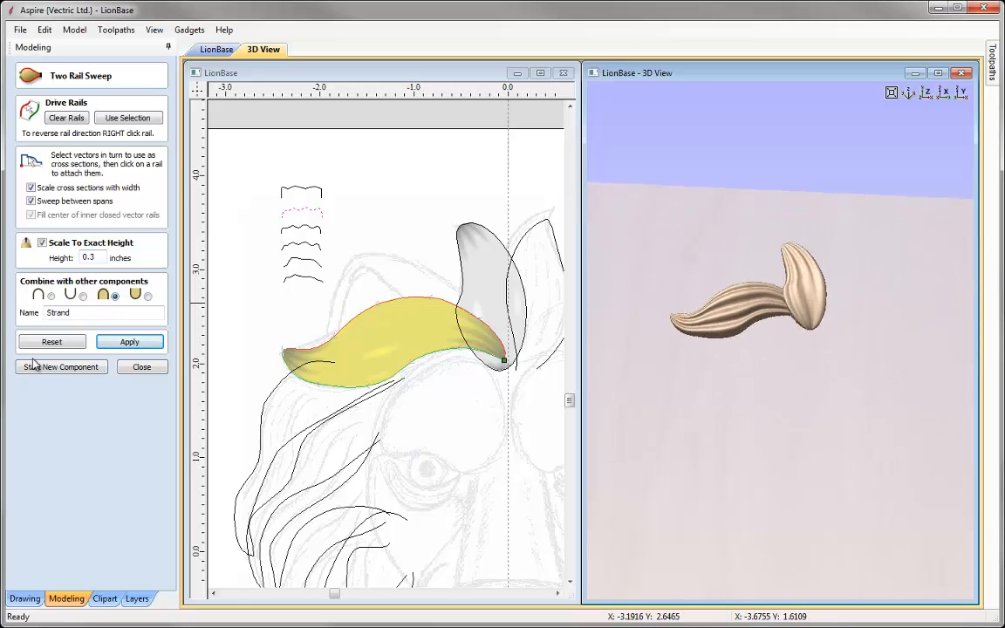
- Start a new sweep on the outer side strand's rails, attaching the third stacked profile at its base and the fourth at its tip
click(84, 365)
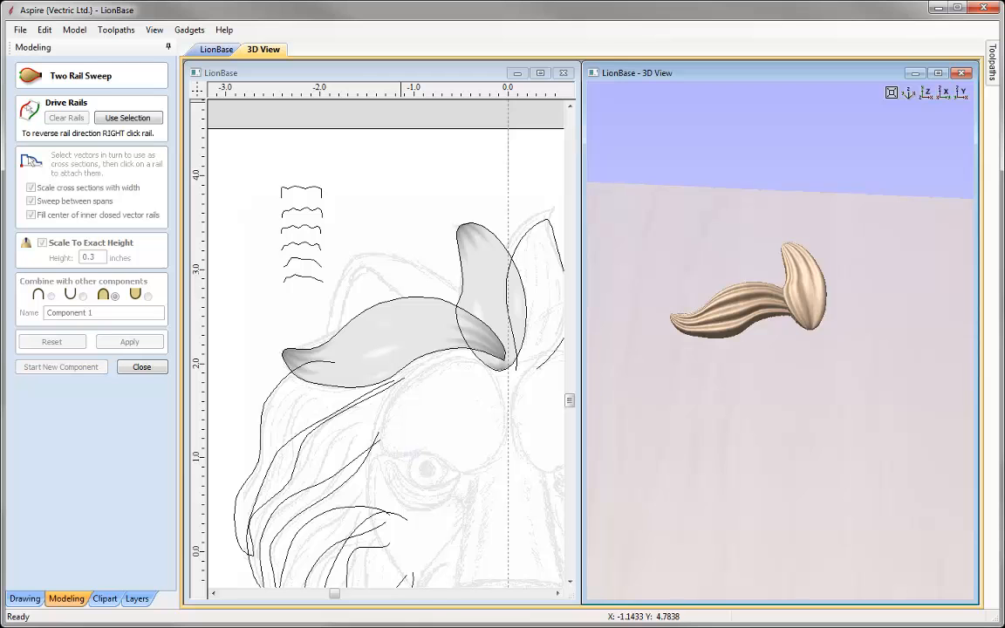
click(266, 406)
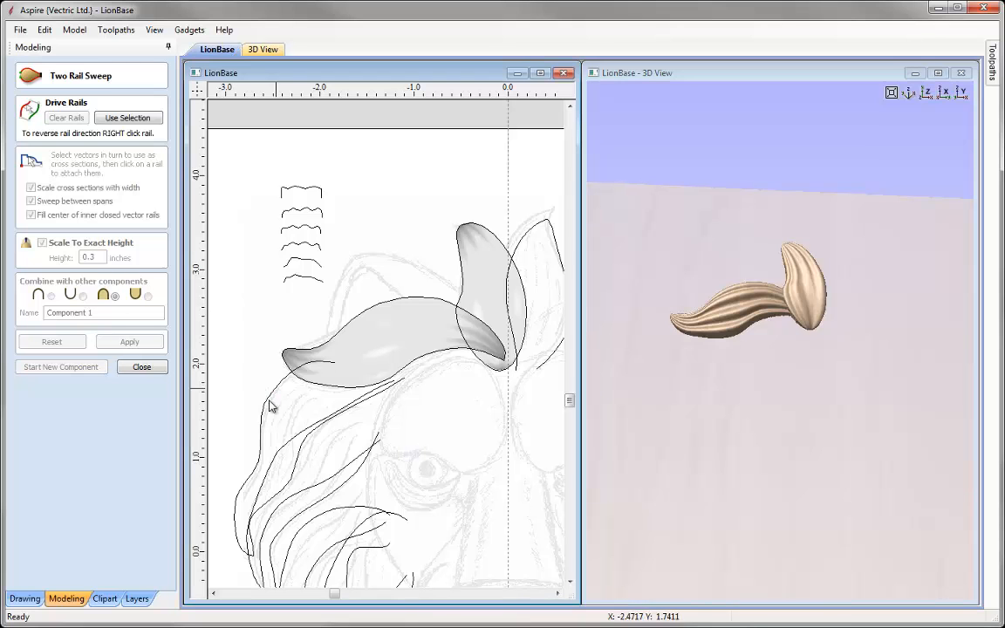
shift+click(259, 511)
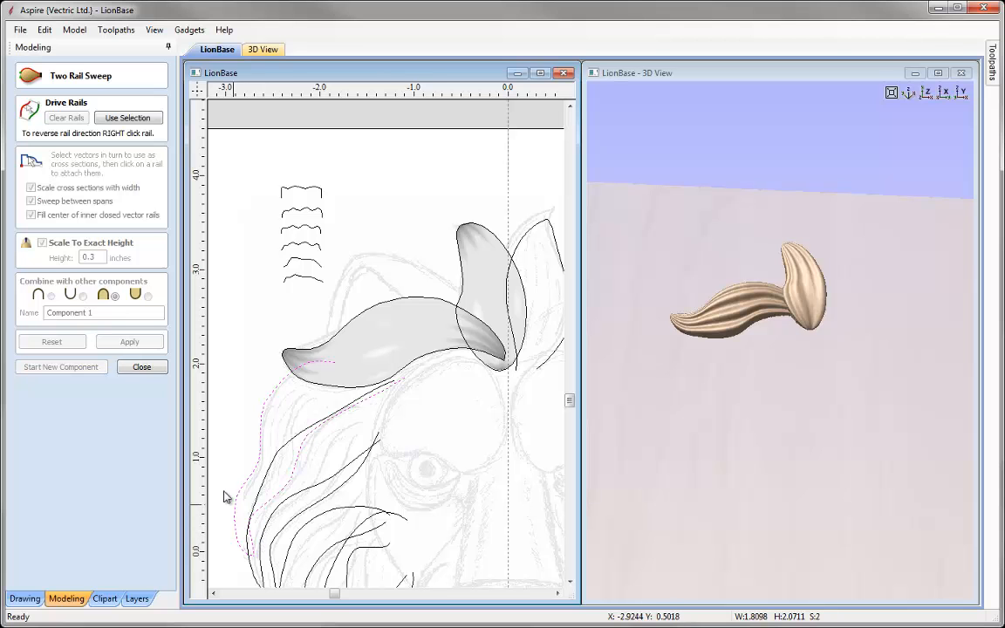
click(144, 120)
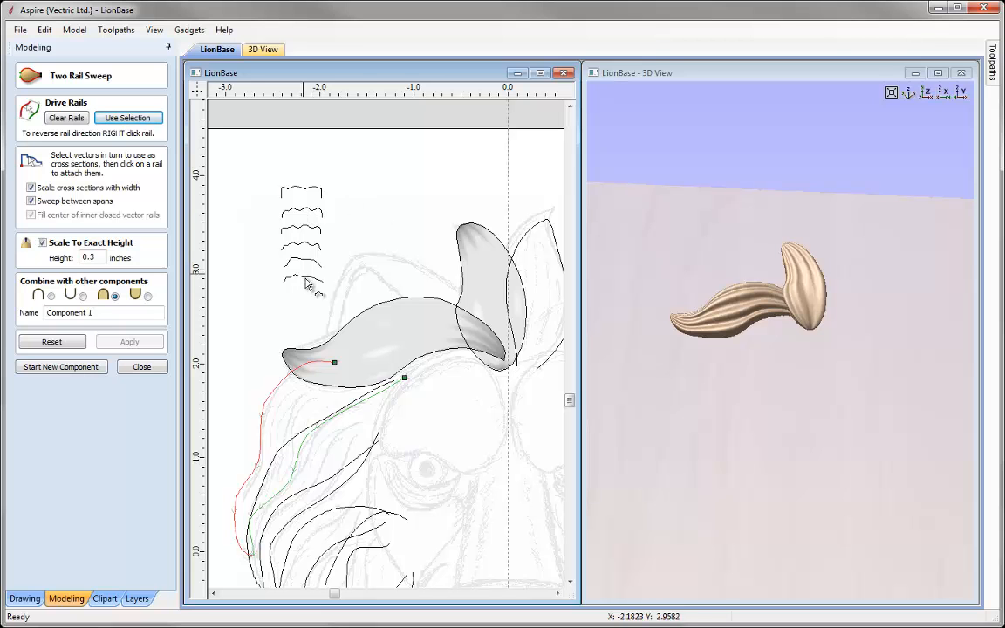
click(294, 231)
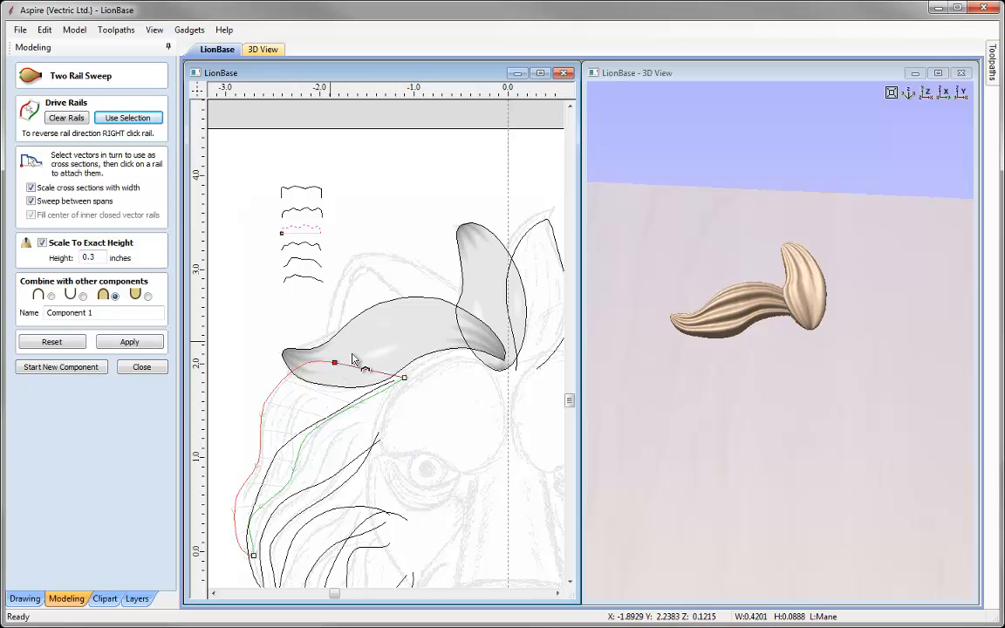
click(302, 249)
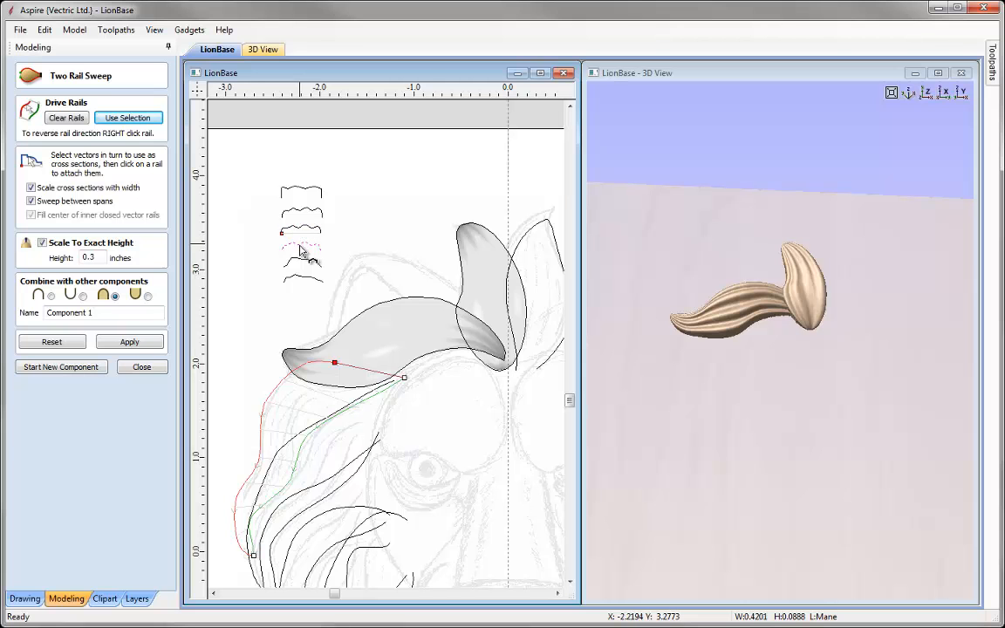
click(253, 555)
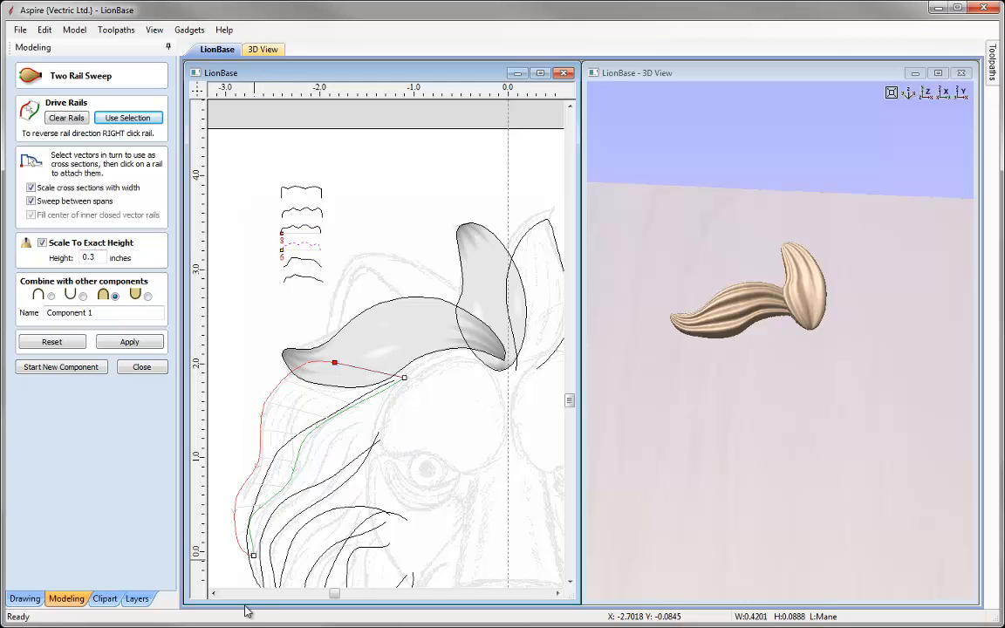
- Apply the outer side strand's sweep with an exact height of 0.25 inches and inspect its overlap in 3D
double_click(96, 253)
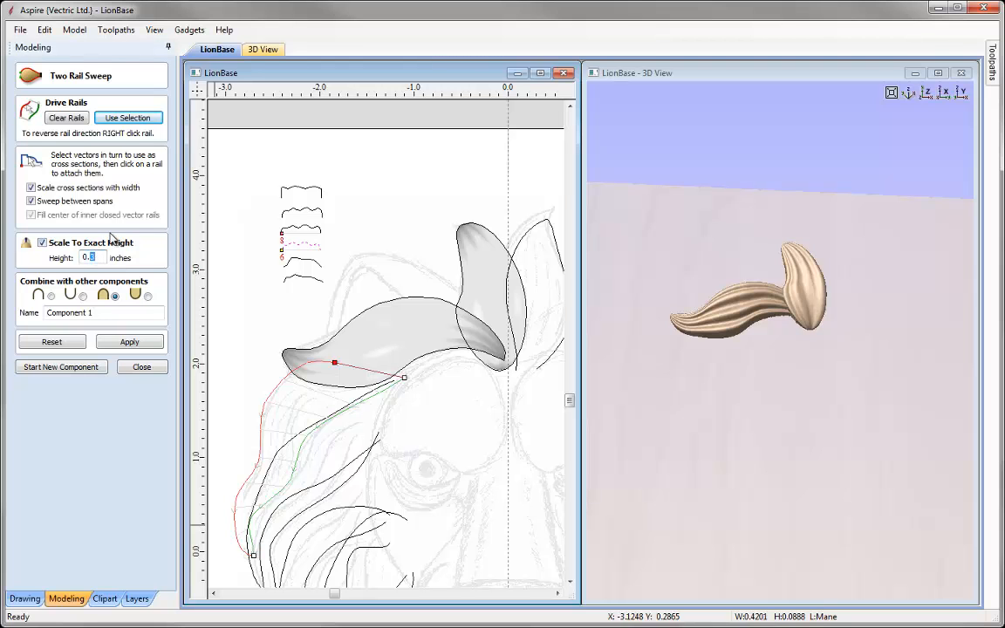
text(2)
click(129, 341)
drag(713, 366, 798, 358)
click(102, 256)
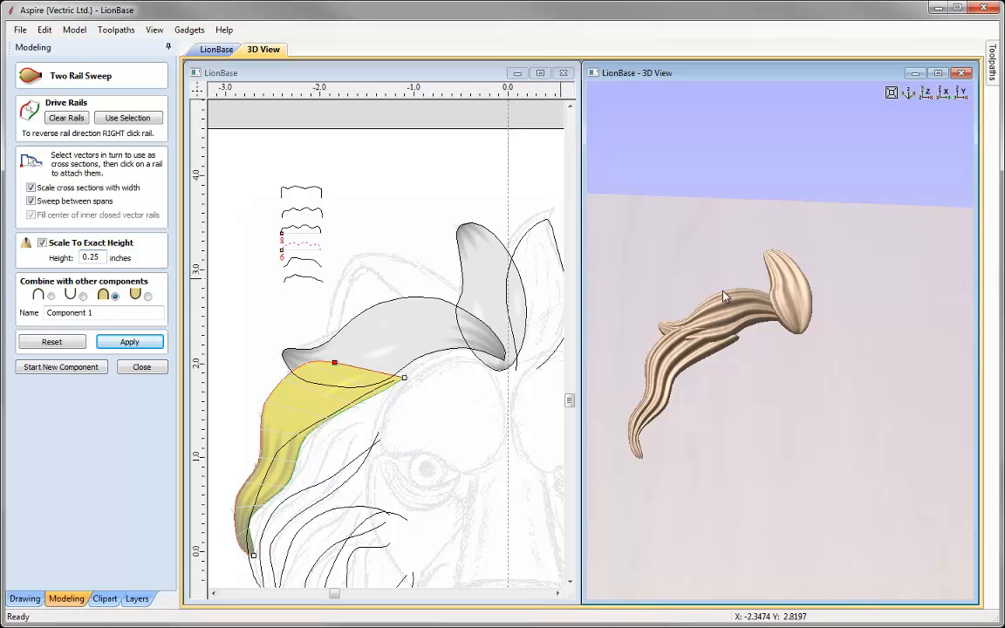
drag(691, 345, 619, 297)
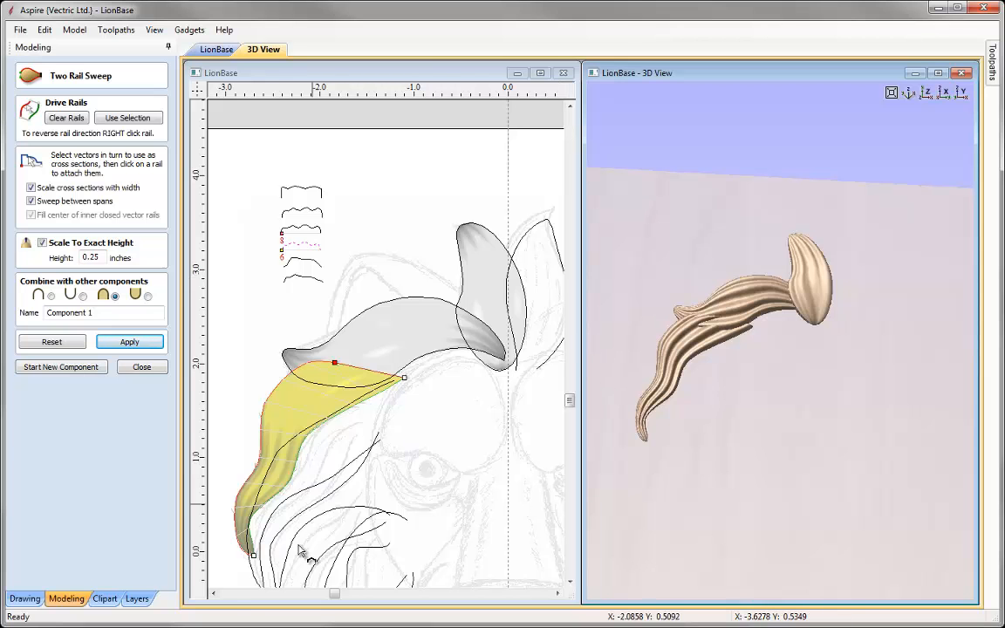
- Name the outer side strand component Strand3 and apply it
click(69, 312)
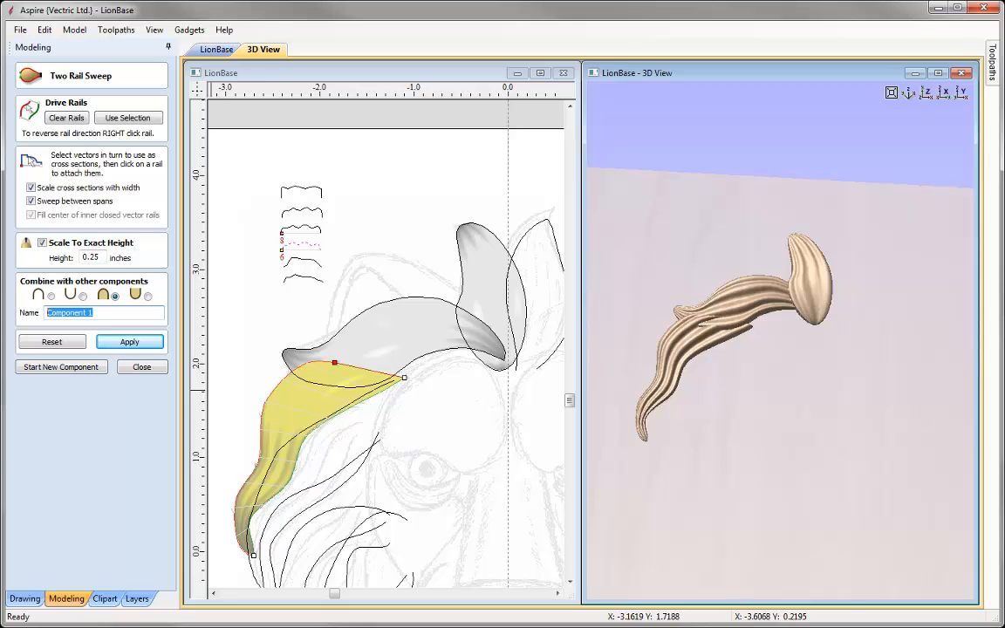
text(Strand3)
click(132, 338)
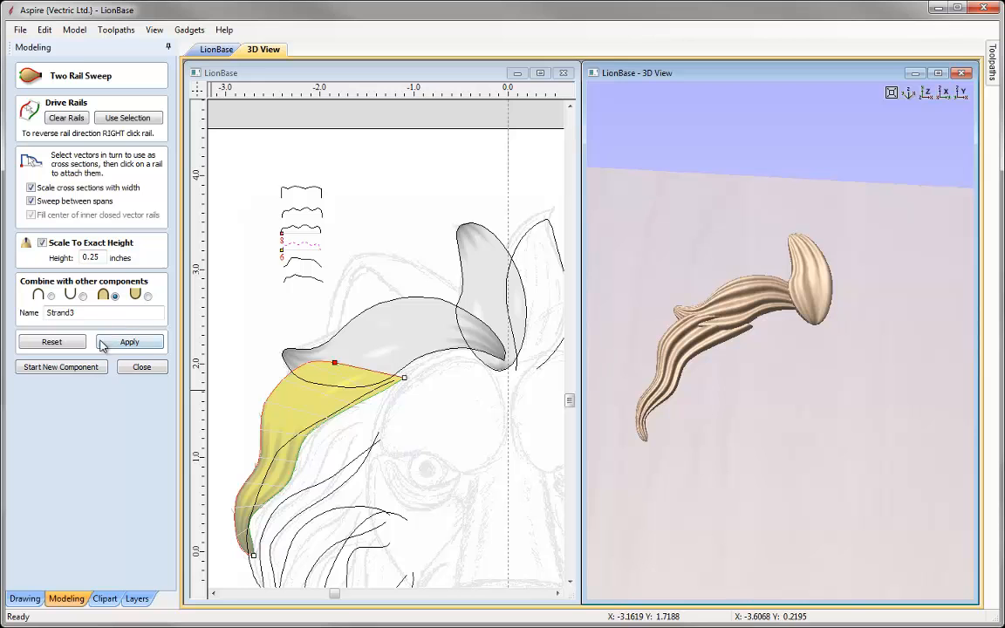
- Start a new component and set the two curves just inside the outer side strand as the sweep's drive rails
click(85, 368)
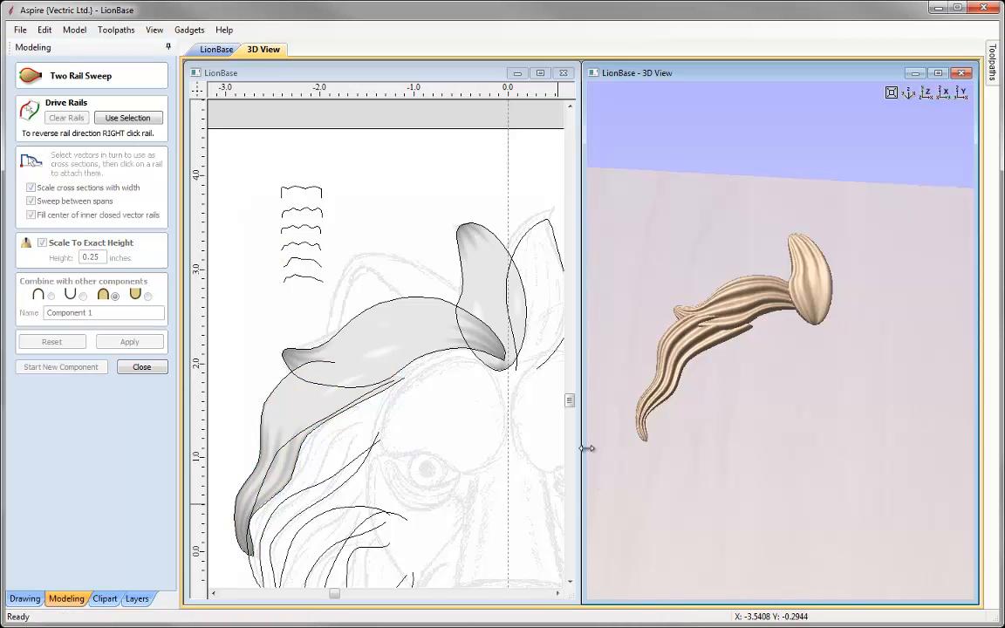
click(569, 581)
click(569, 582)
click(570, 582)
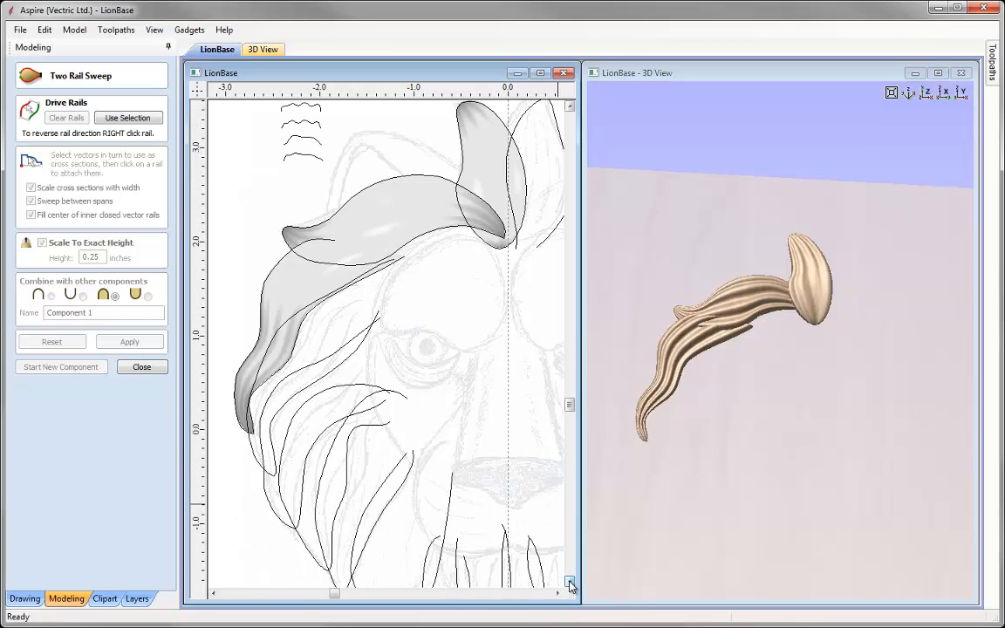
click(255, 374)
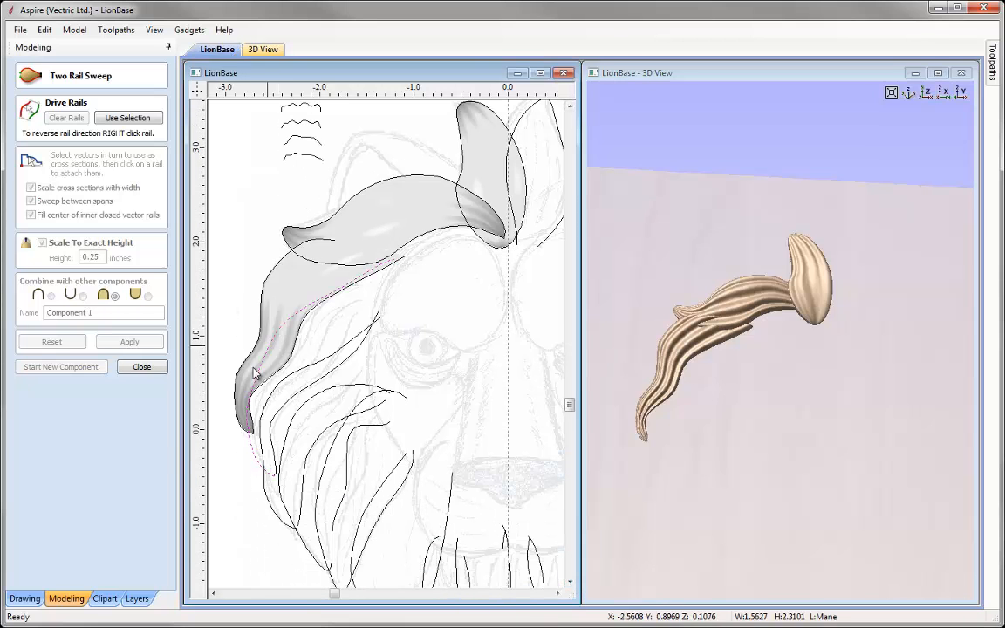
shift+click(272, 424)
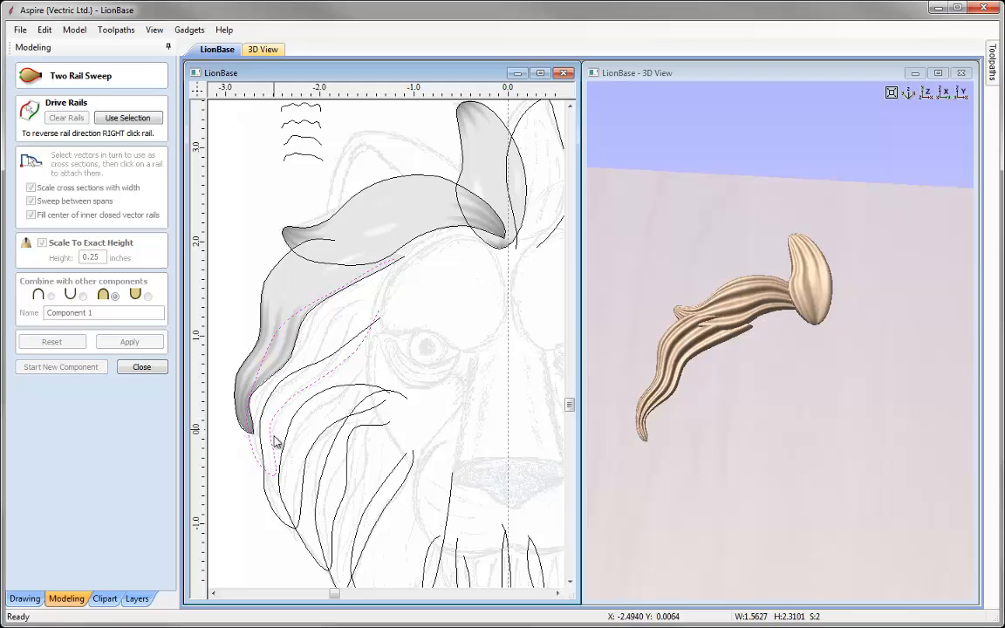
click(132, 121)
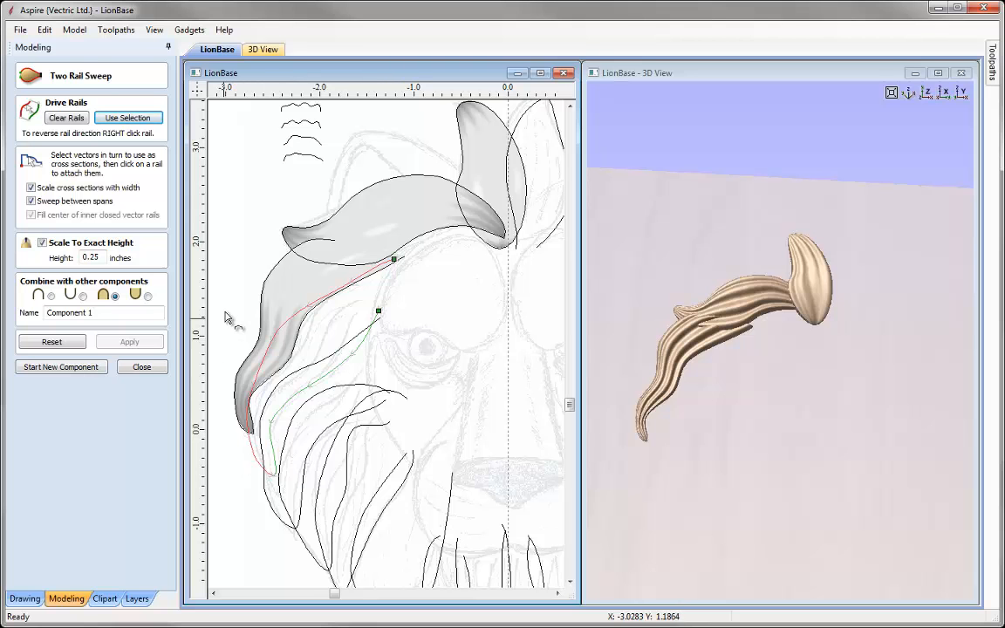
- Attach the second stacked profile at the base of the fourth strand's rails and the fourth profile at their tip
click(569, 106)
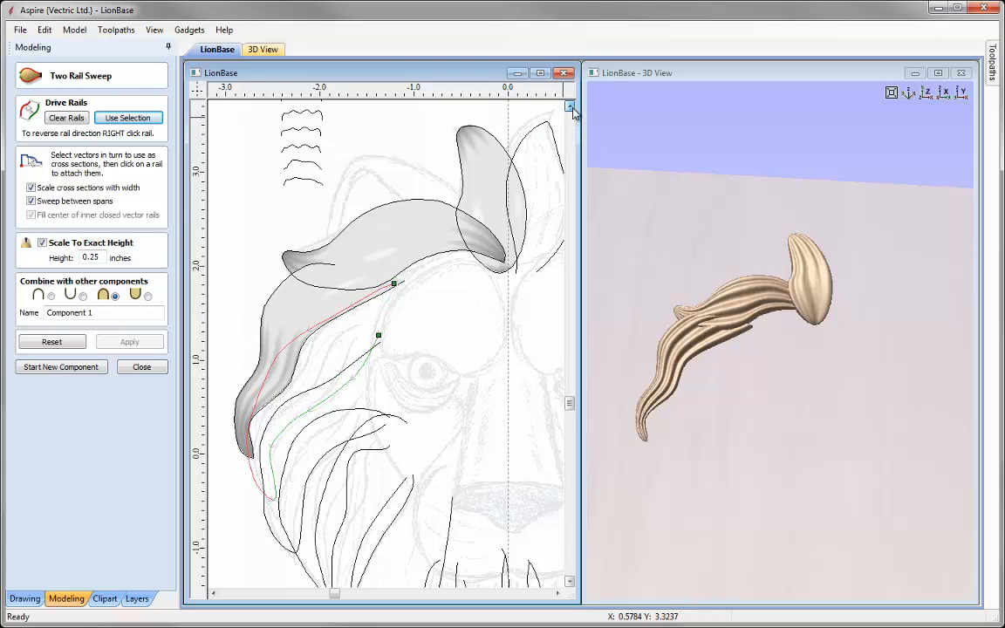
click(568, 106)
click(569, 105)
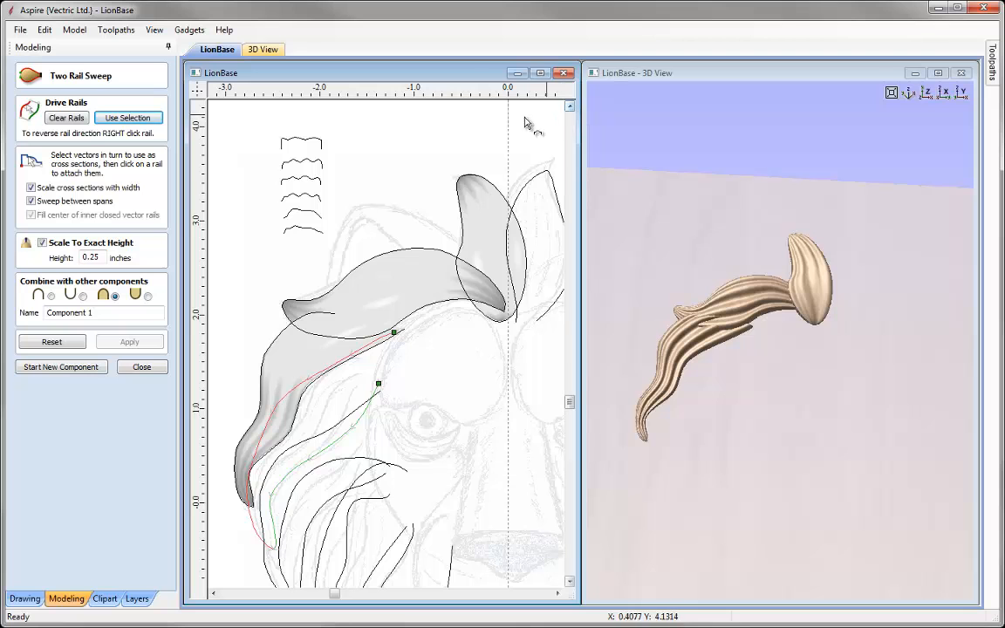
click(301, 164)
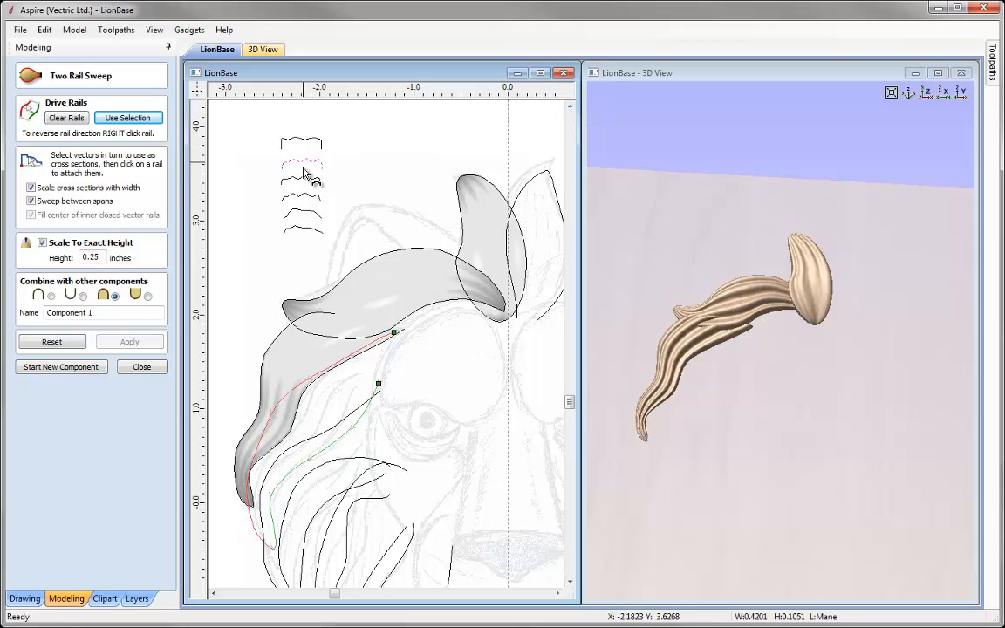
click(397, 335)
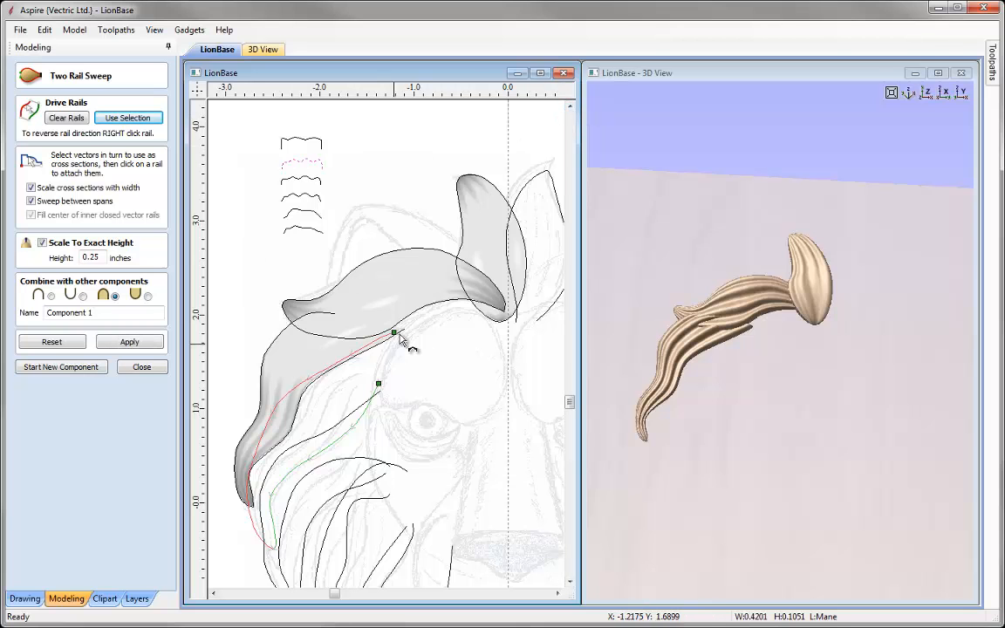
click(290, 197)
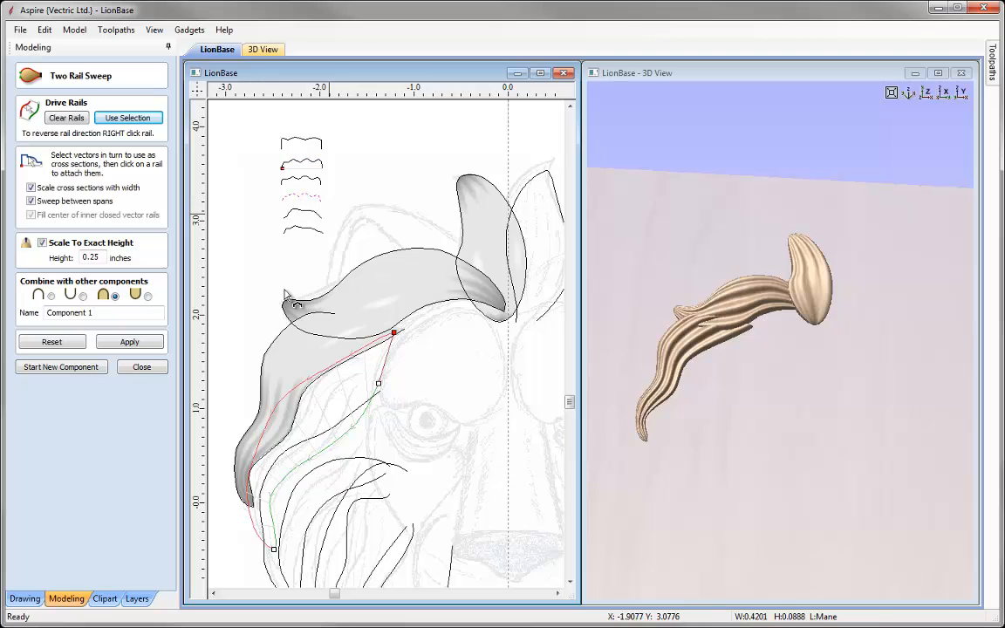
click(275, 551)
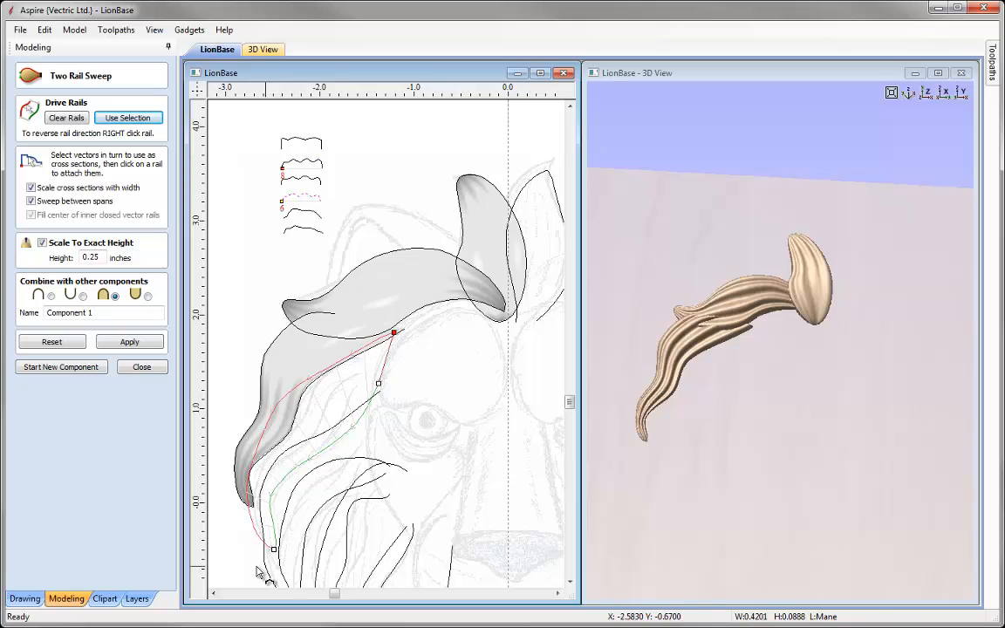
click(294, 194)
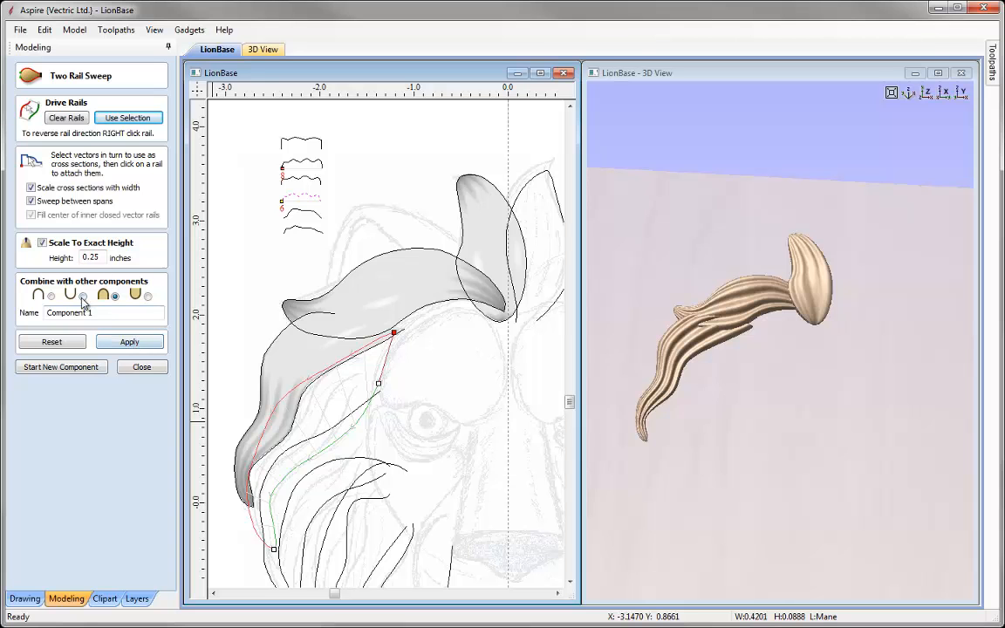
- Apply the fourth strand's sweep with an exact height of 0.20 inches, name it Strand4 and close the sweep tool
drag(93, 258, 121, 258)
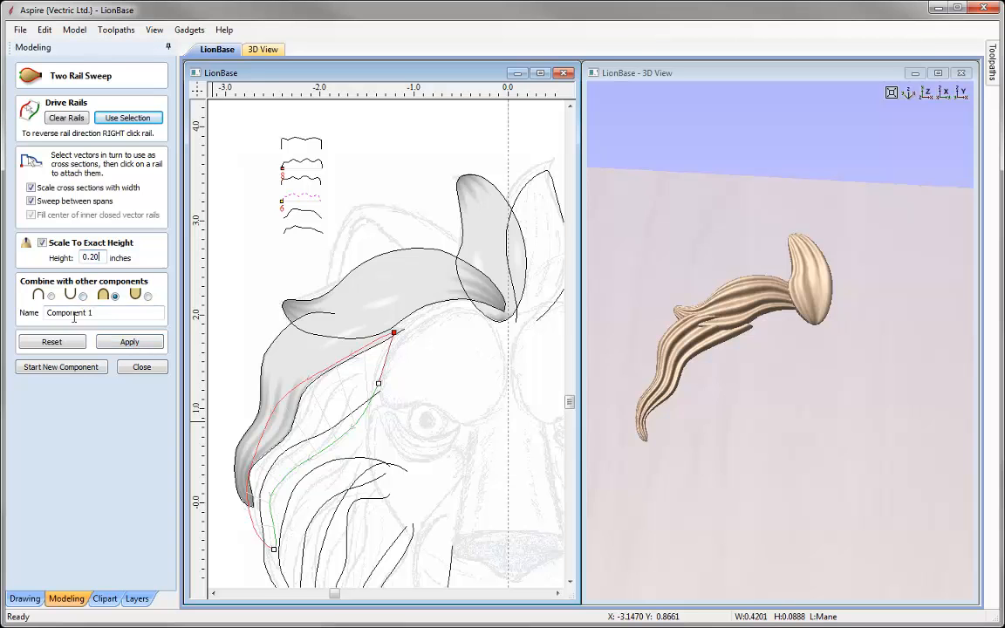
click(131, 343)
drag(848, 466, 872, 463)
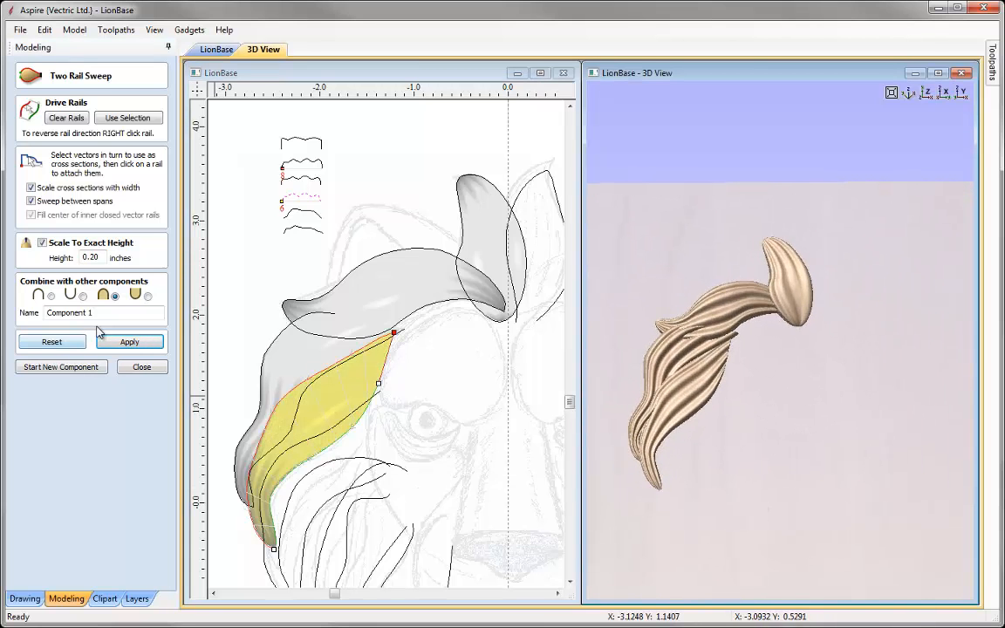
click(70, 312)
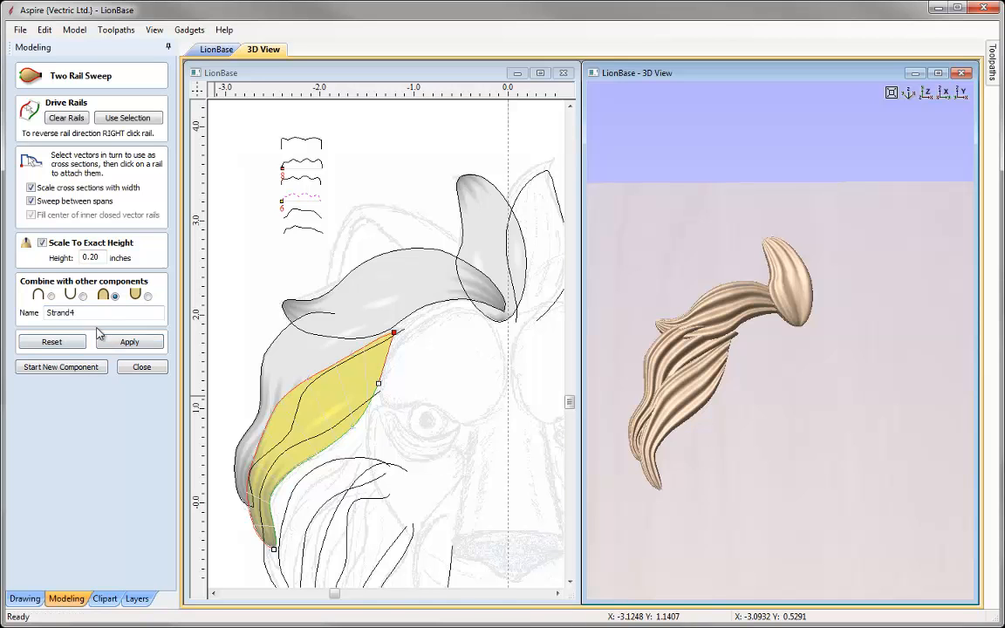
click(152, 367)
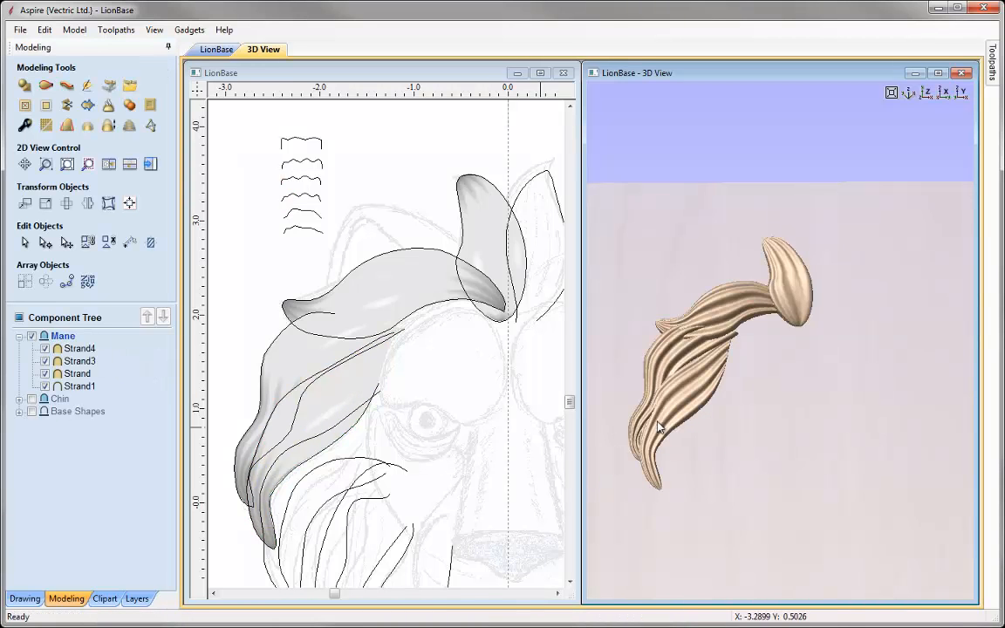
- Make the Chin and Base Shapes levels visible and inspect the mane strands against the head in 3D
click(31, 399)
click(31, 410)
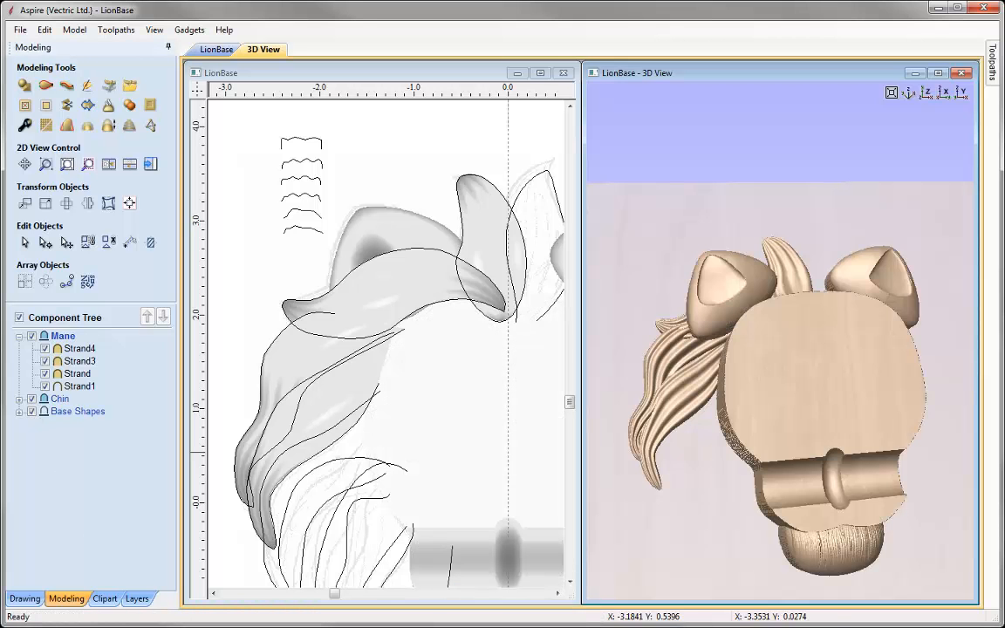
drag(604, 371, 754, 410)
drag(807, 380, 790, 396)
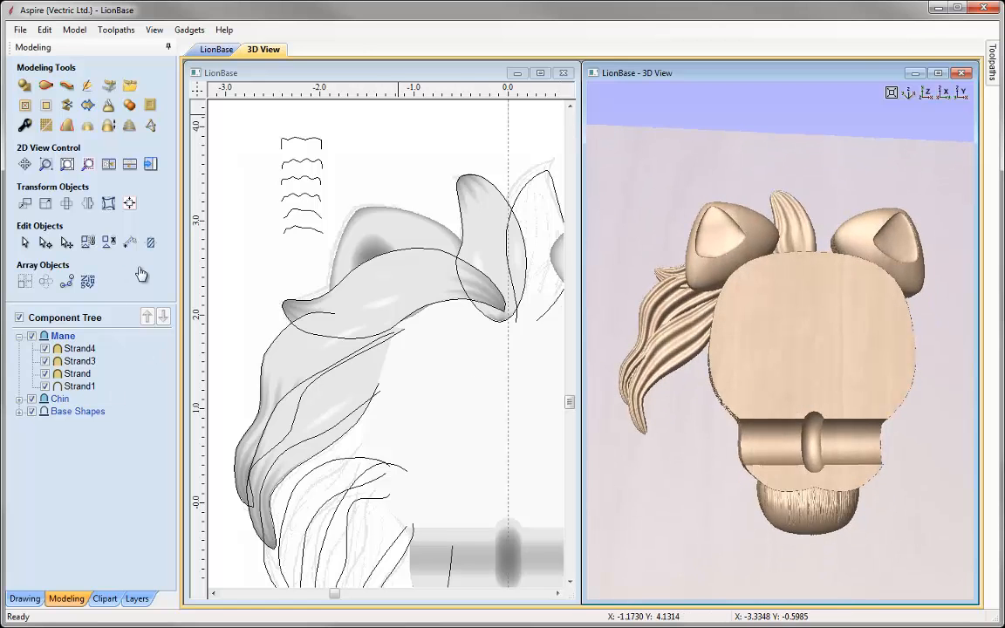
- Start a two rail sweep using the pair of curves below Strand4 on the side of the mane as drive rails
click(46, 84)
click(570, 582)
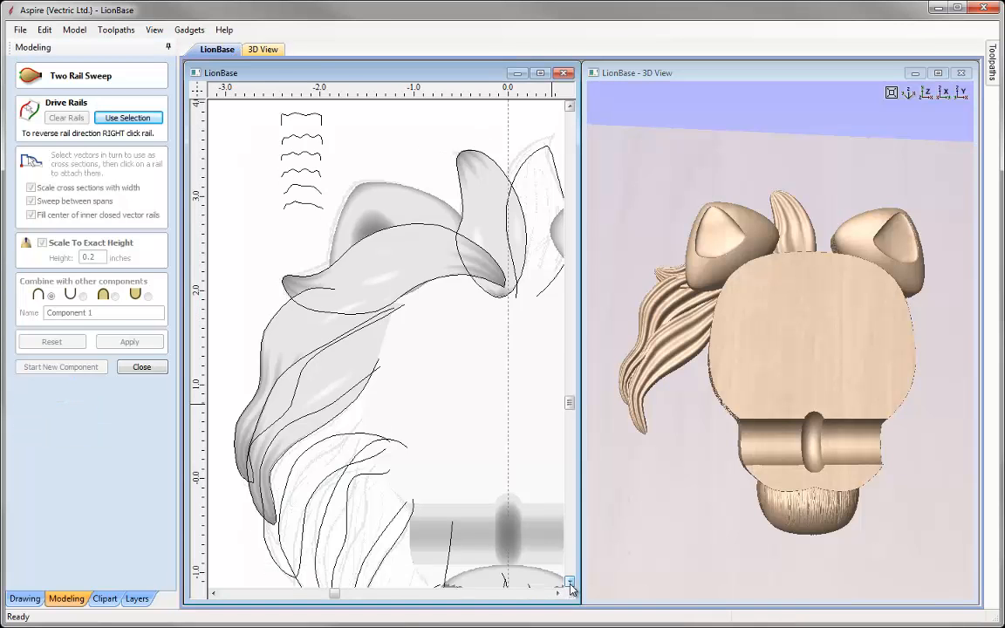
click(570, 582)
click(570, 582)
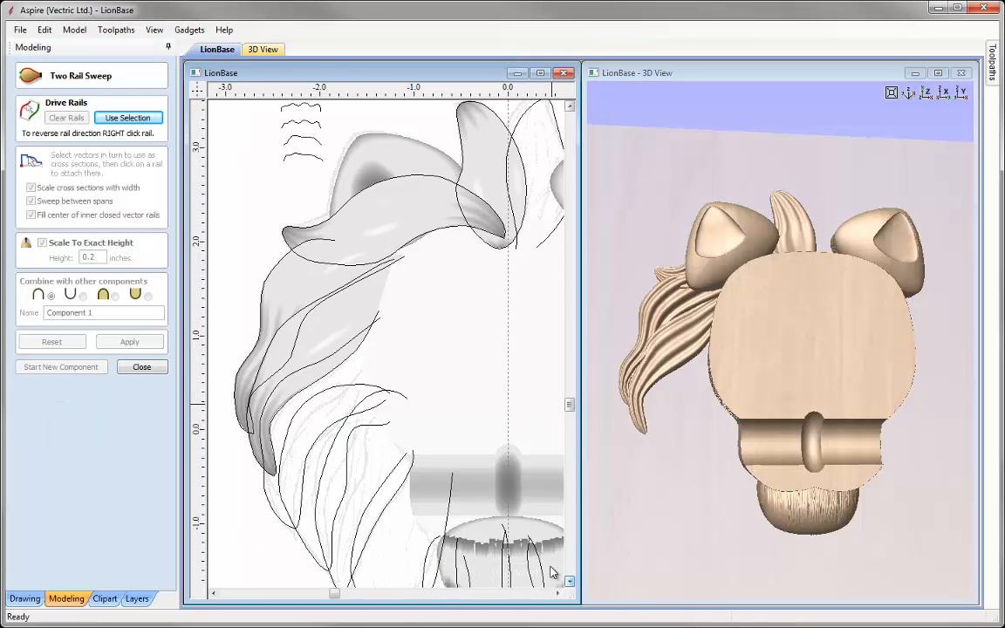
click(265, 422)
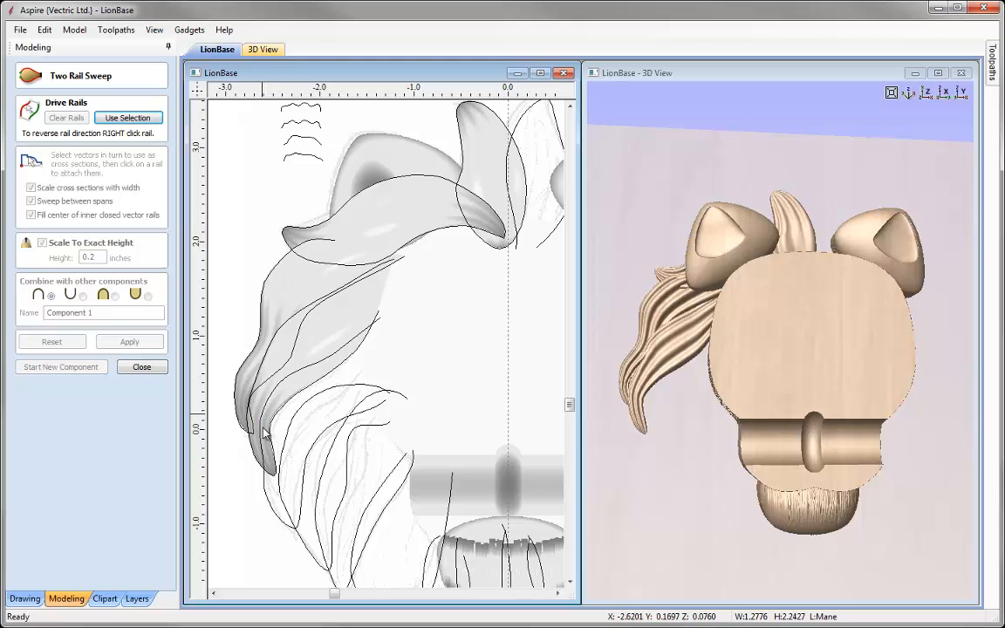
shift+click(301, 499)
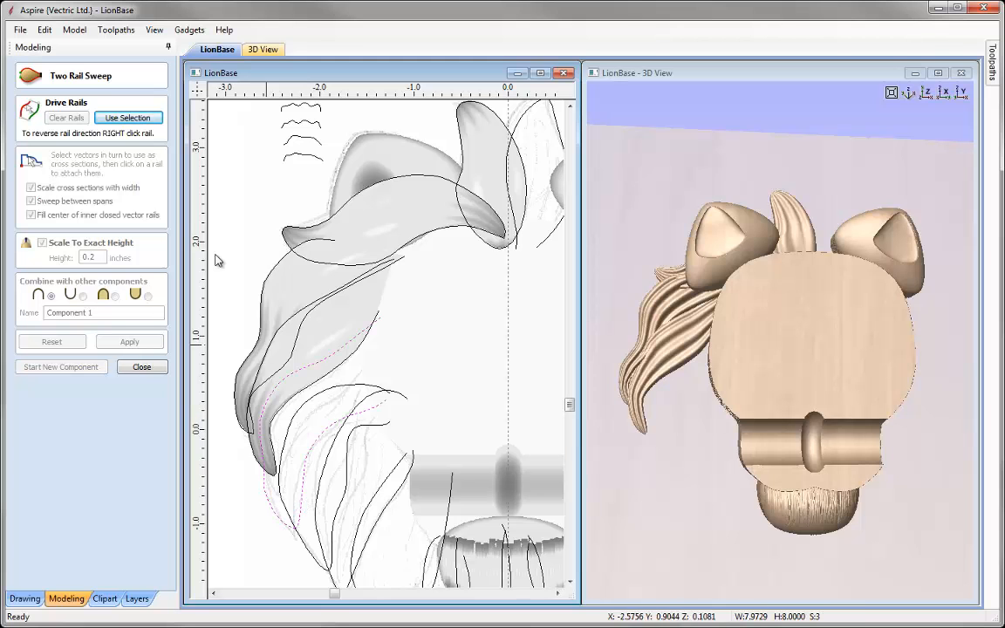
click(127, 118)
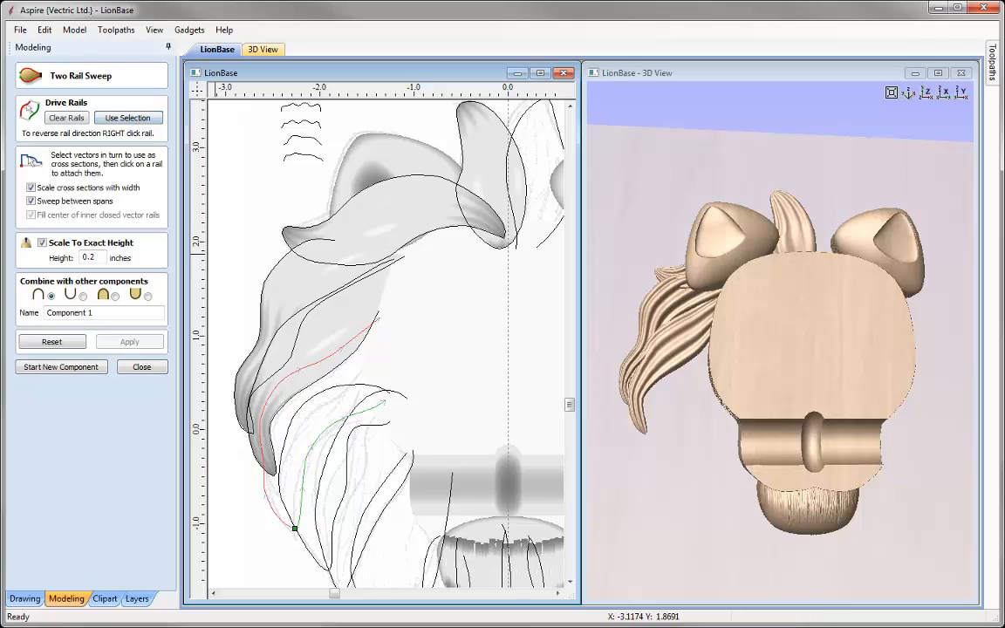
- Attach the third stacked profile at the base of the fifth strand's rails and the lowest profile at their tip
click(569, 105)
click(569, 106)
click(282, 156)
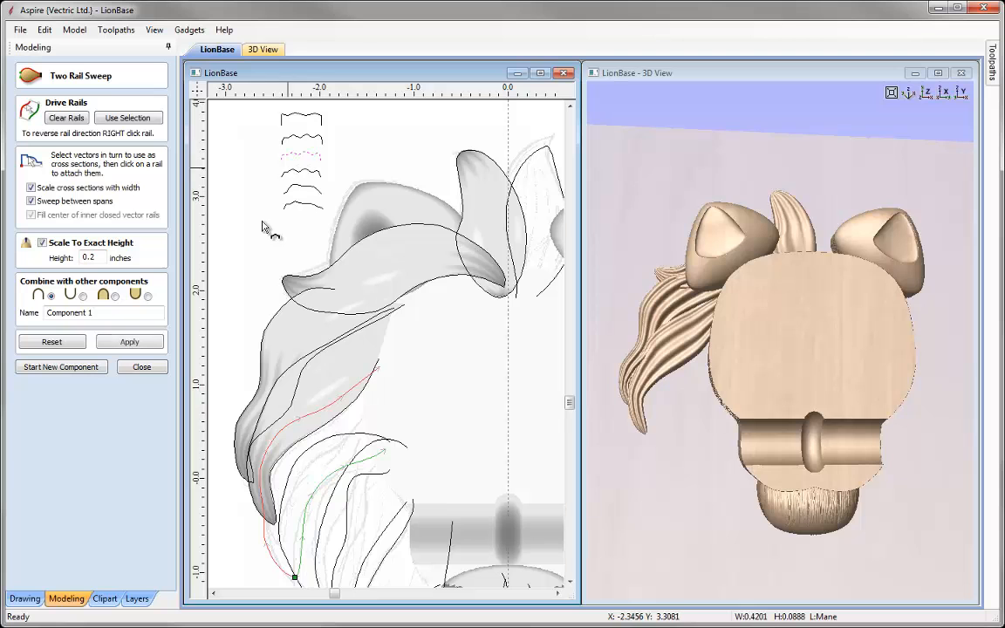
click(295, 579)
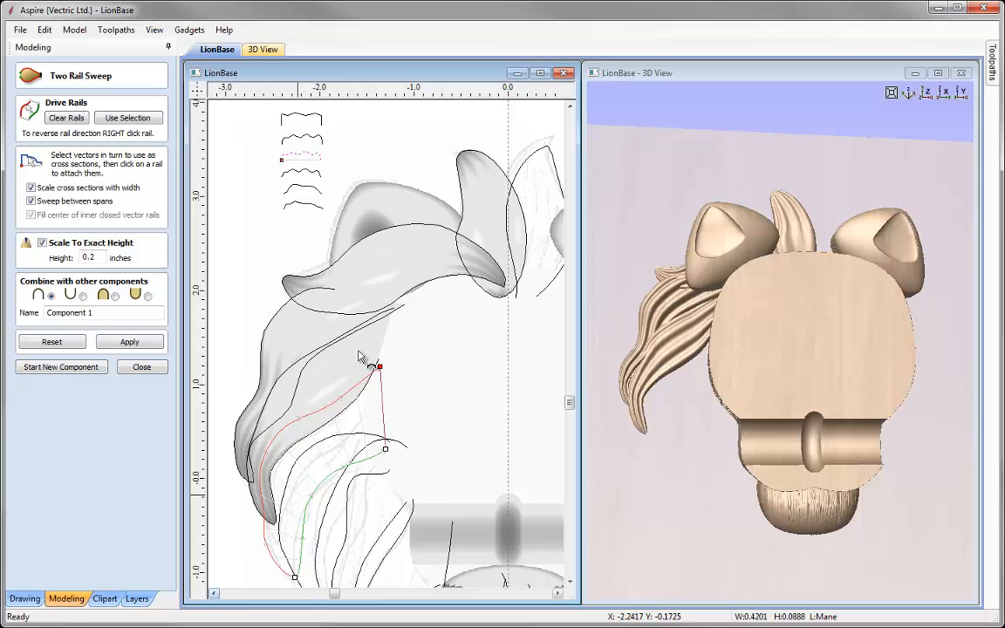
click(304, 207)
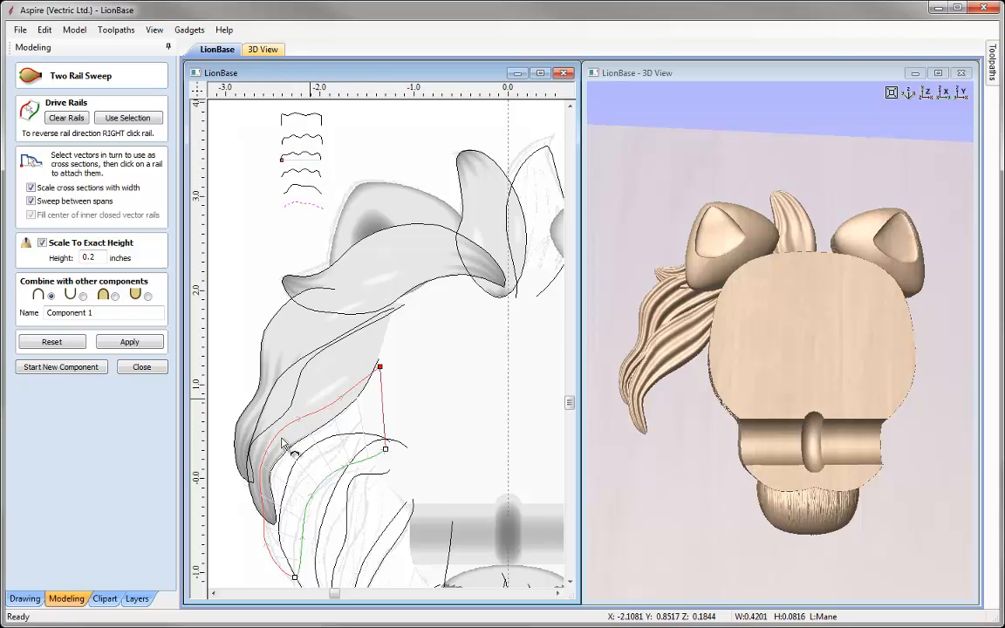
click(295, 577)
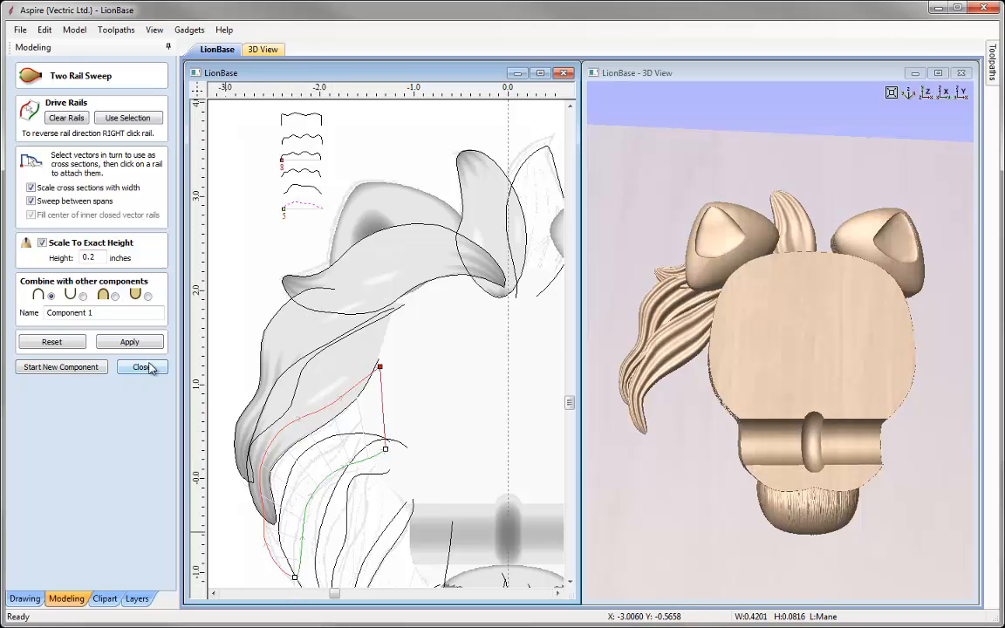
- Apply the fifth strand's sweep with the merge combine mode and an exact height of 0.25 inches, and inspect it in 3D
click(129, 342)
drag(635, 482, 795, 440)
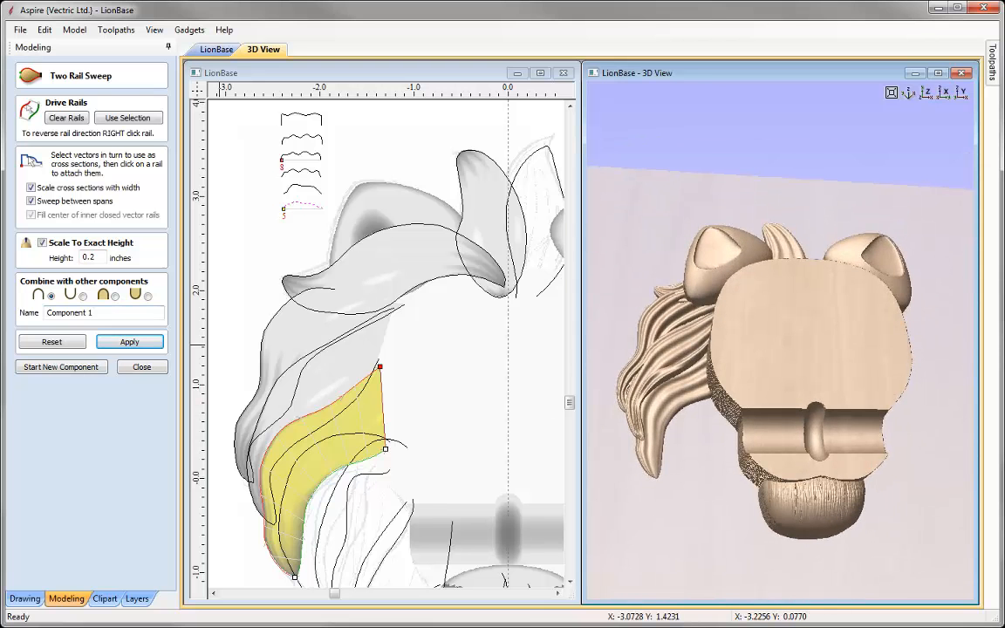
click(114, 296)
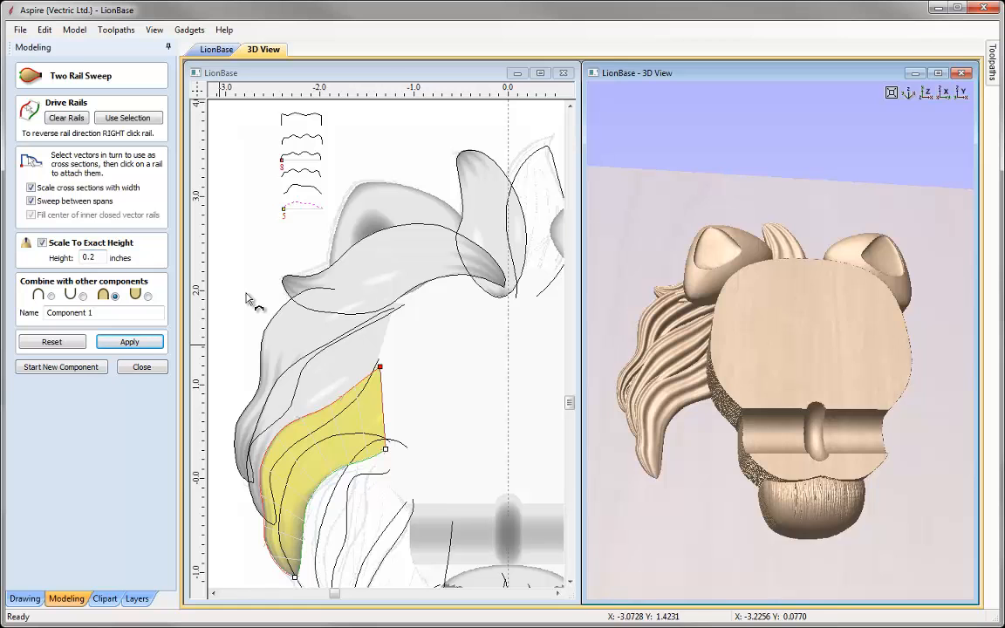
drag(678, 351, 702, 365)
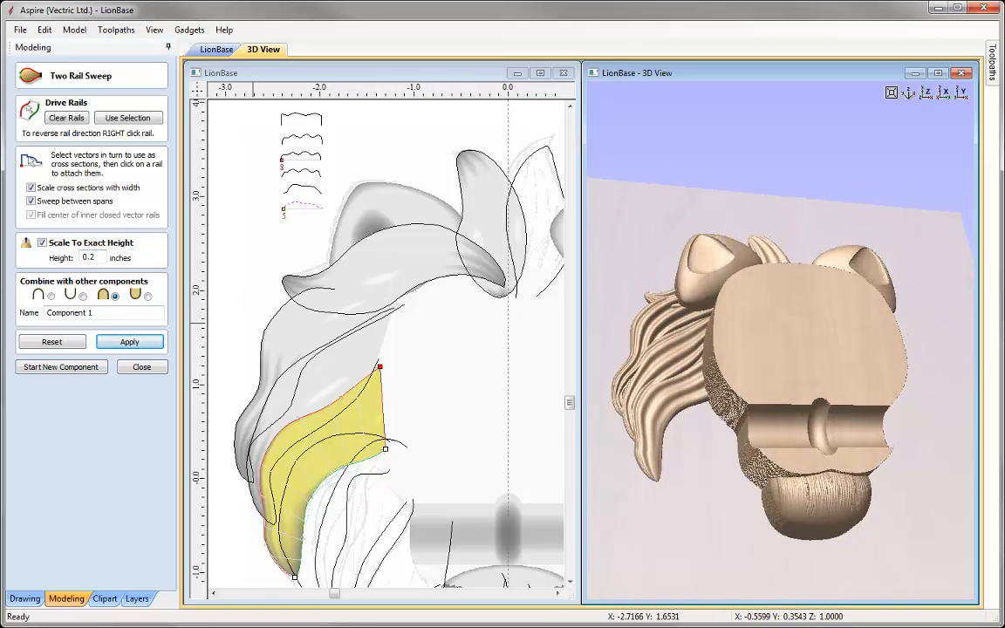
click(99, 258)
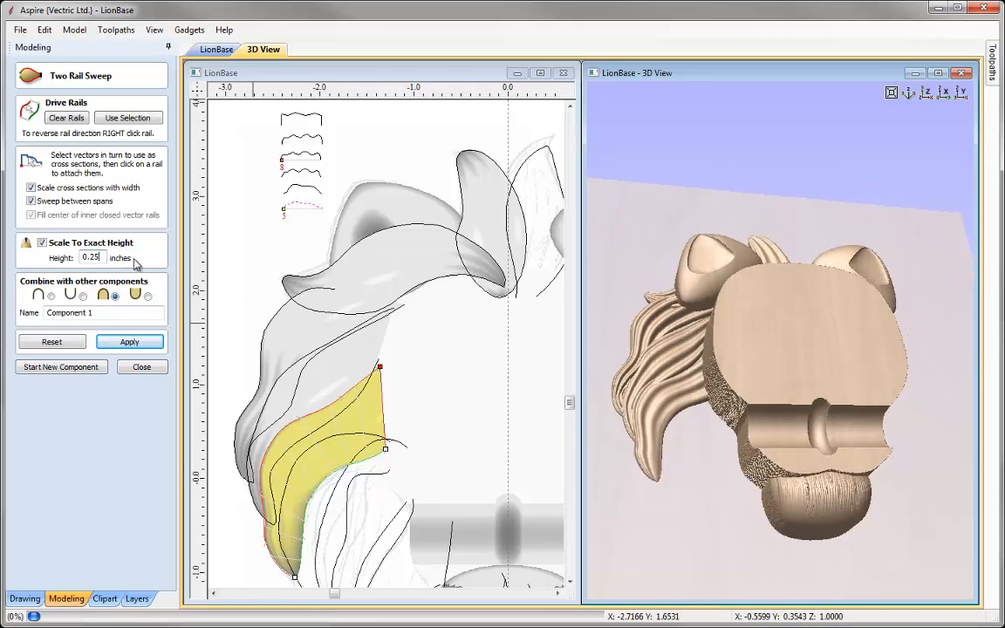
mouse_move(762, 444)
mouse_down()
mouse_move(764, 397)
mouse_move(757, 441)
mouse_up()
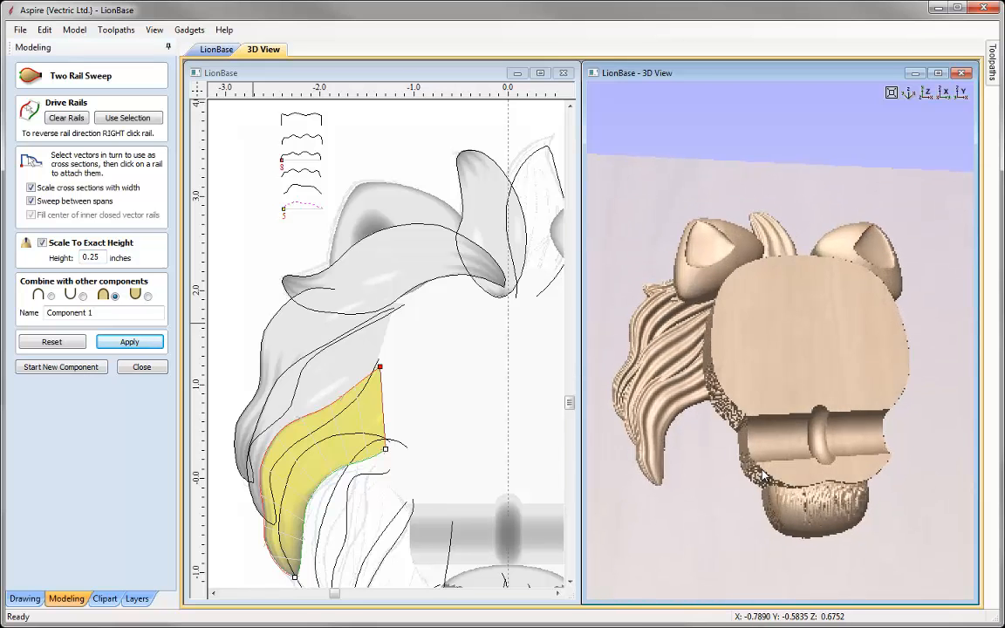
- Name the fifth strand component Strand5, apply it and start a new component
drag(106, 312, 45, 312)
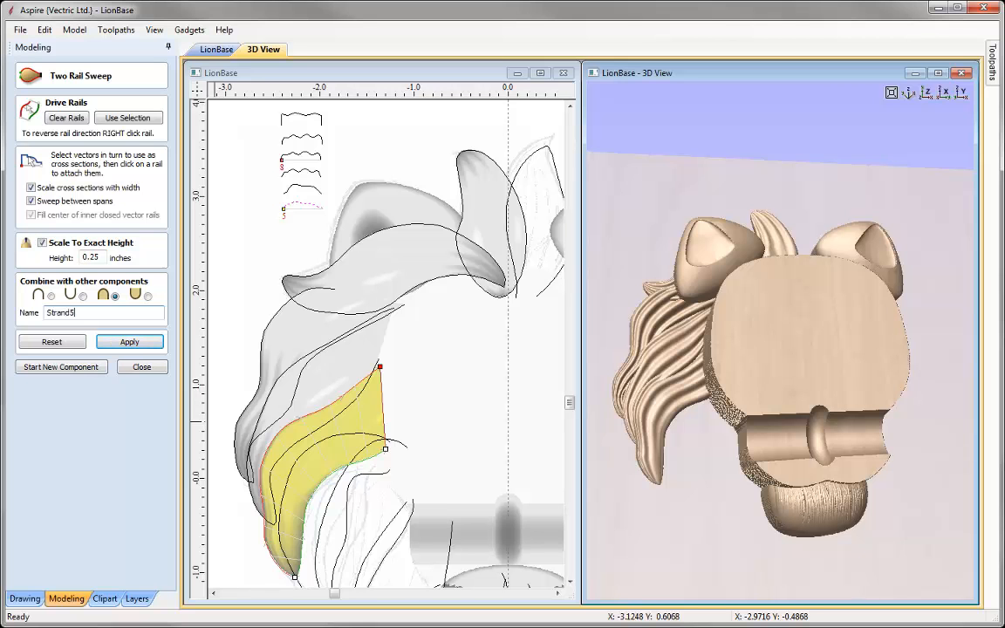
click(146, 344)
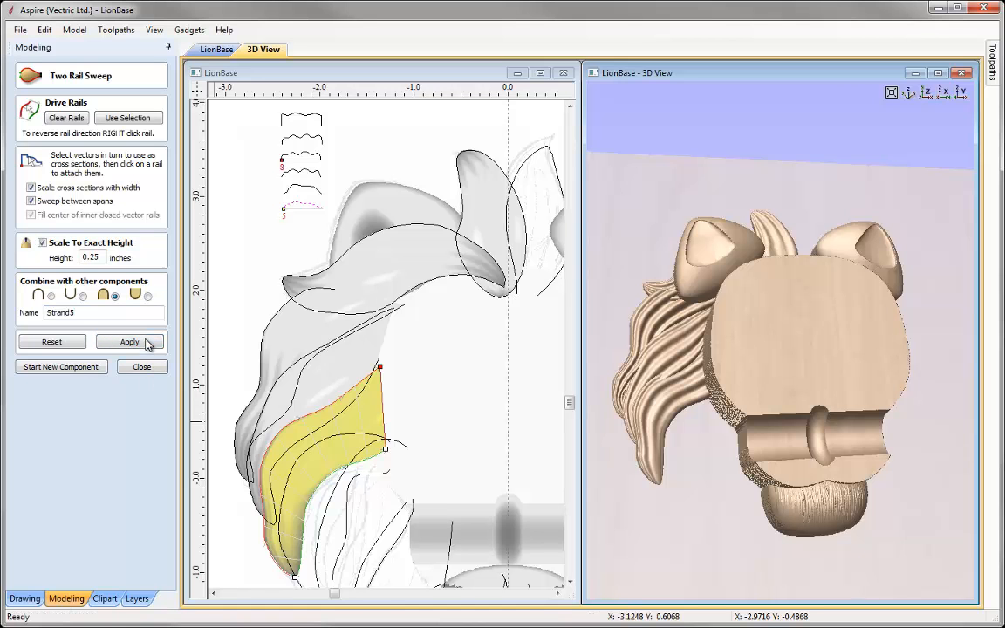
click(92, 367)
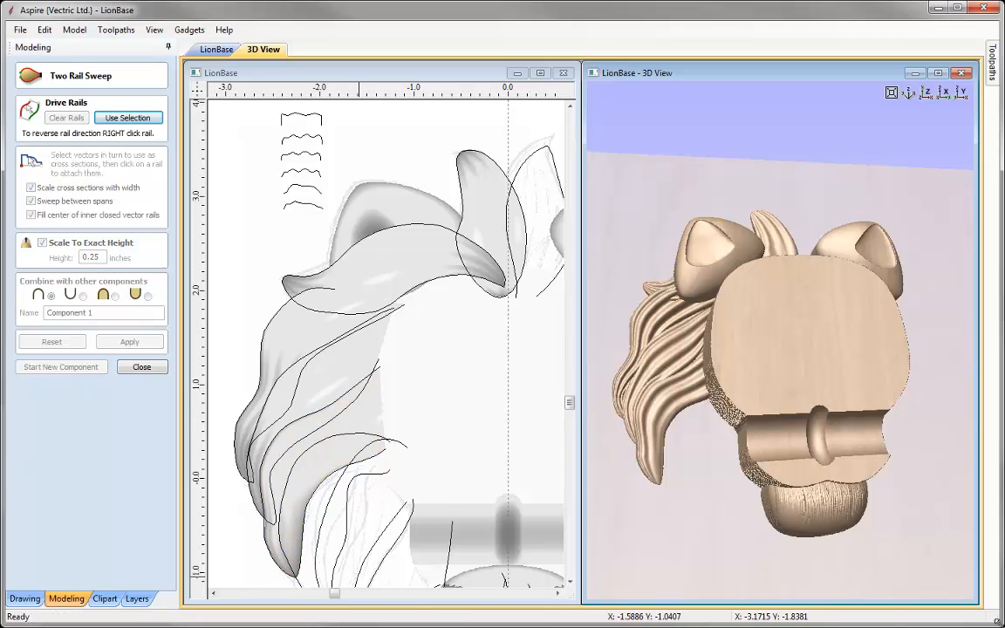
- Set the pair of curves below Strand5 on the side of the mane as the drive rails for the sixth strand
click(570, 582)
click(570, 581)
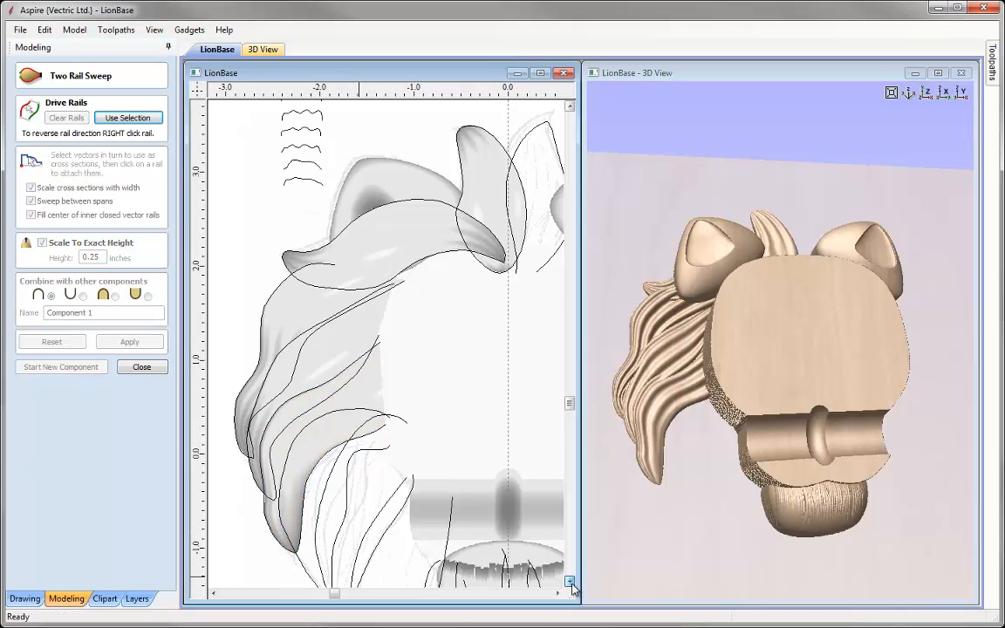
click(571, 582)
click(571, 582)
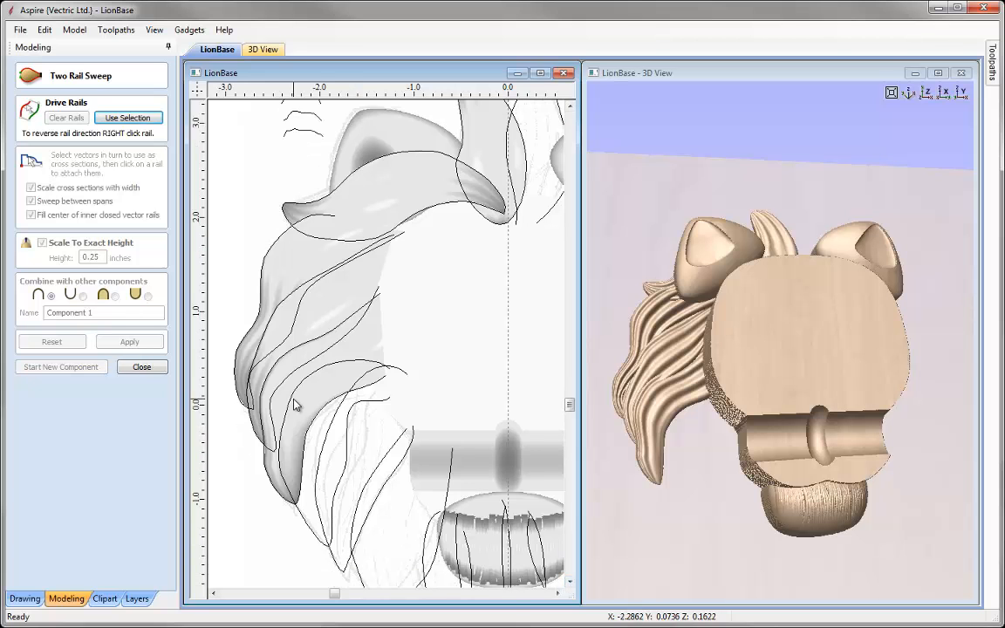
click(282, 448)
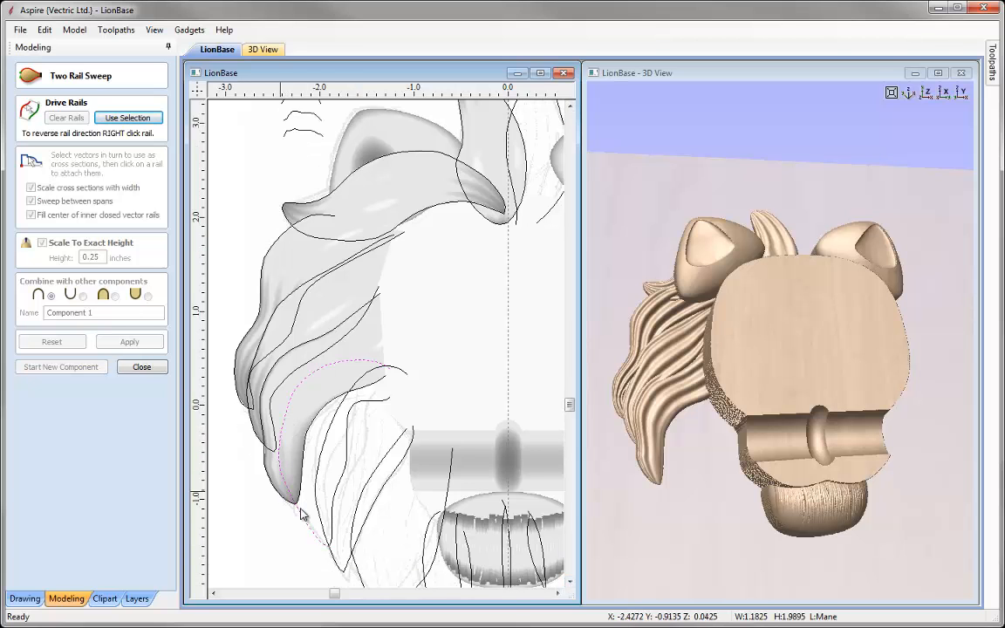
shift+click(332, 533)
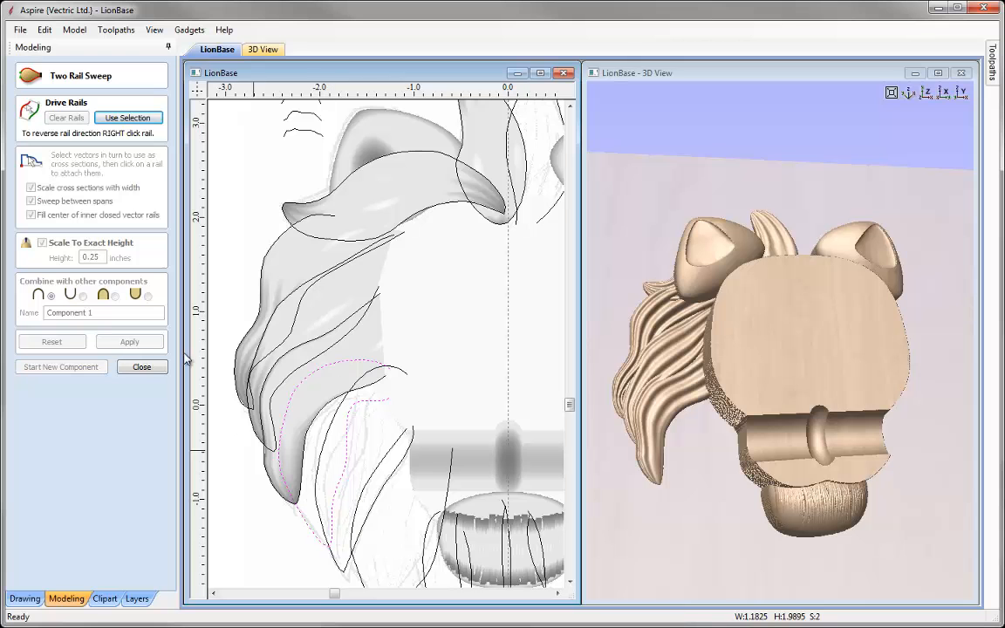
click(136, 119)
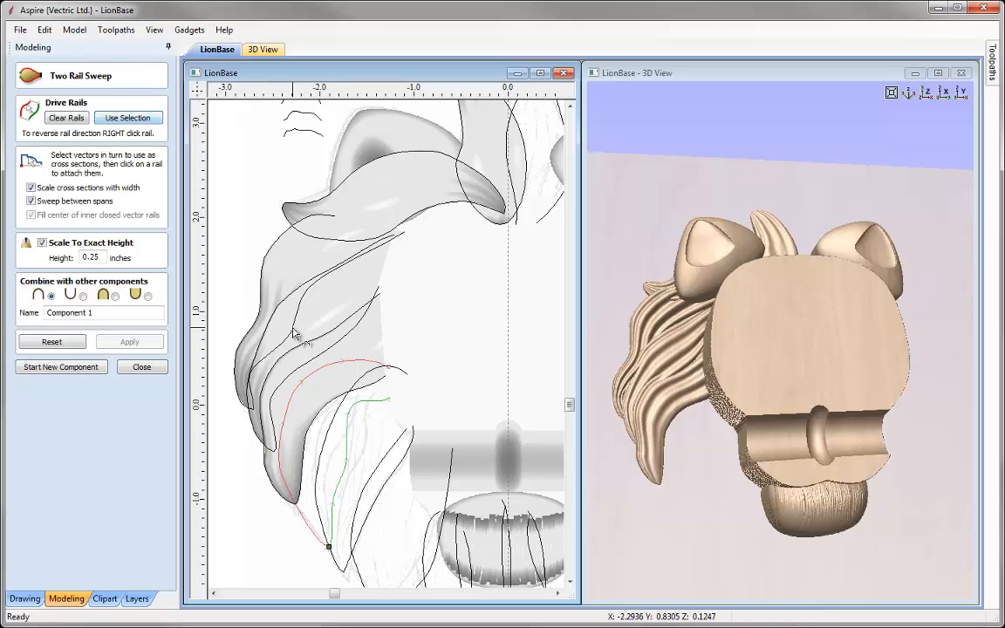
- Attach the lowest stacked profile at the tip of the sixth strand's rails and the third profile at their base
scroll(342, 287, up, 3)
scroll(340, 285, down, 3)
scroll(340, 285, down, 1)
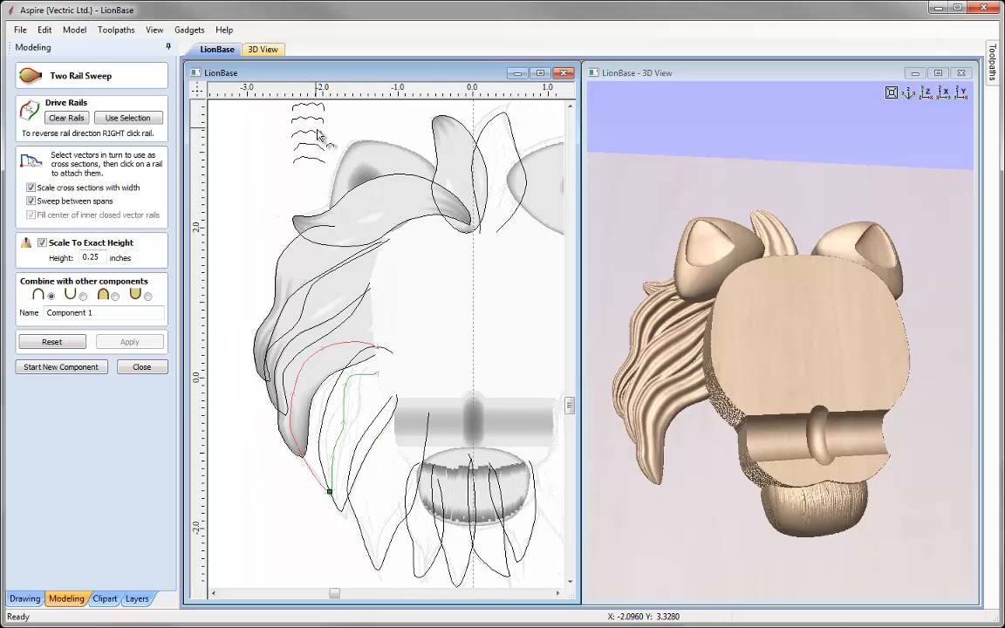
click(297, 157)
click(336, 495)
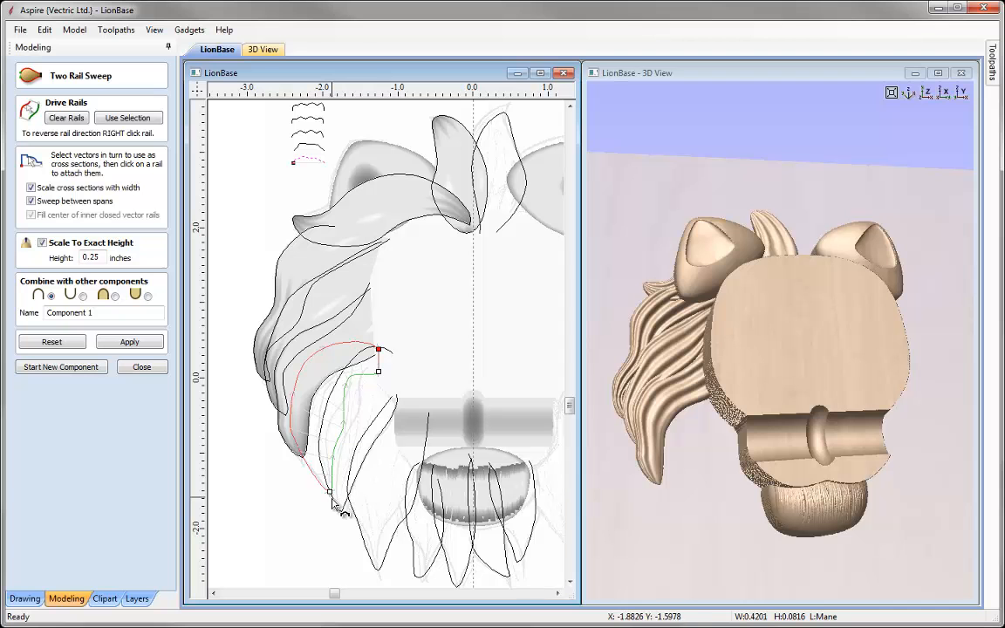
click(298, 120)
click(379, 350)
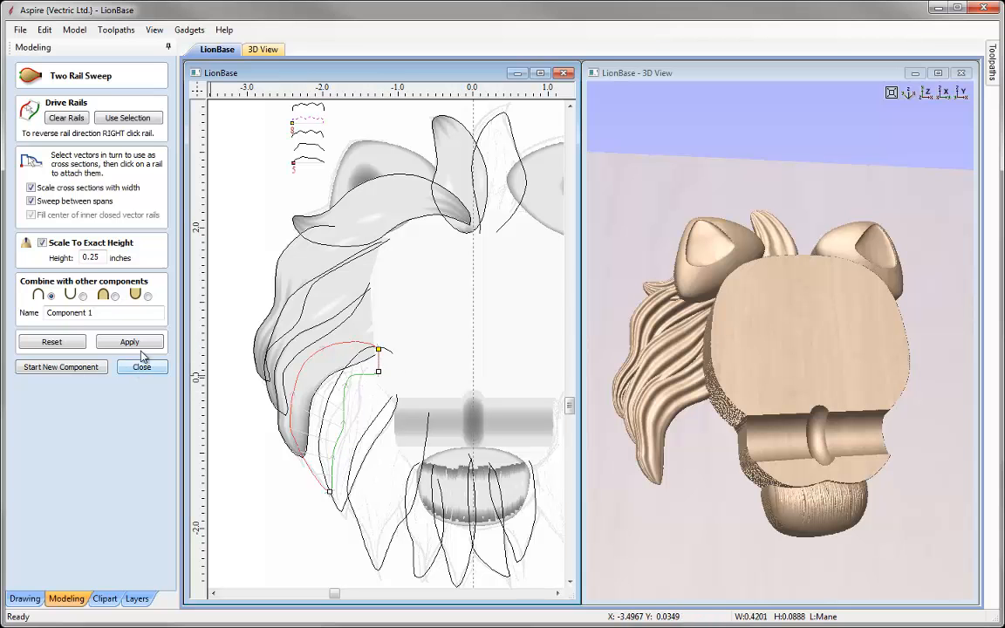
- Apply the sixth strand's sweep with the merge combine mode and an exact height of 0.20 inches, and inspect it in 3D
click(130, 341)
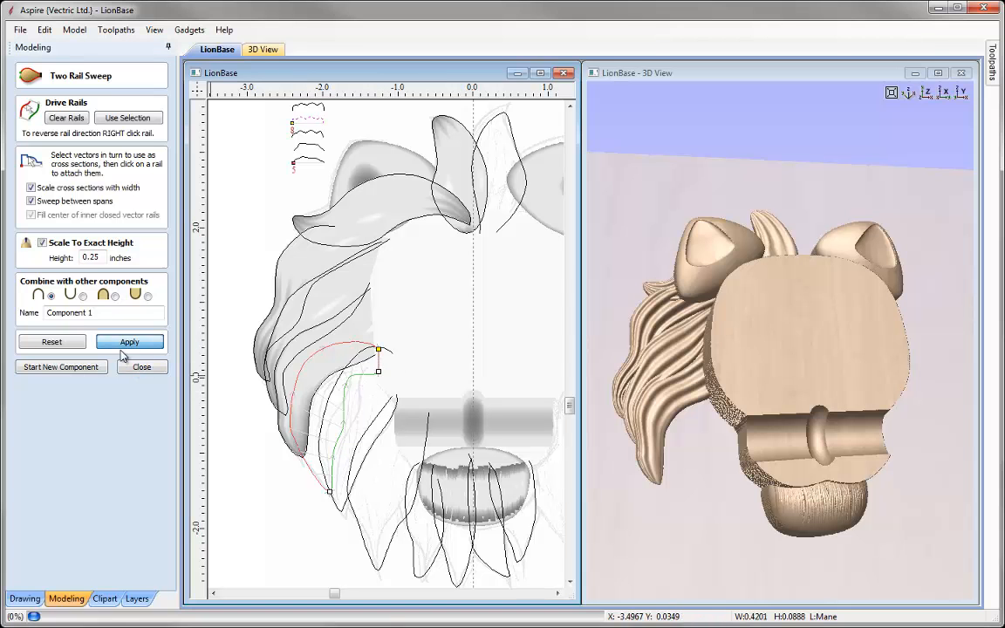
click(115, 297)
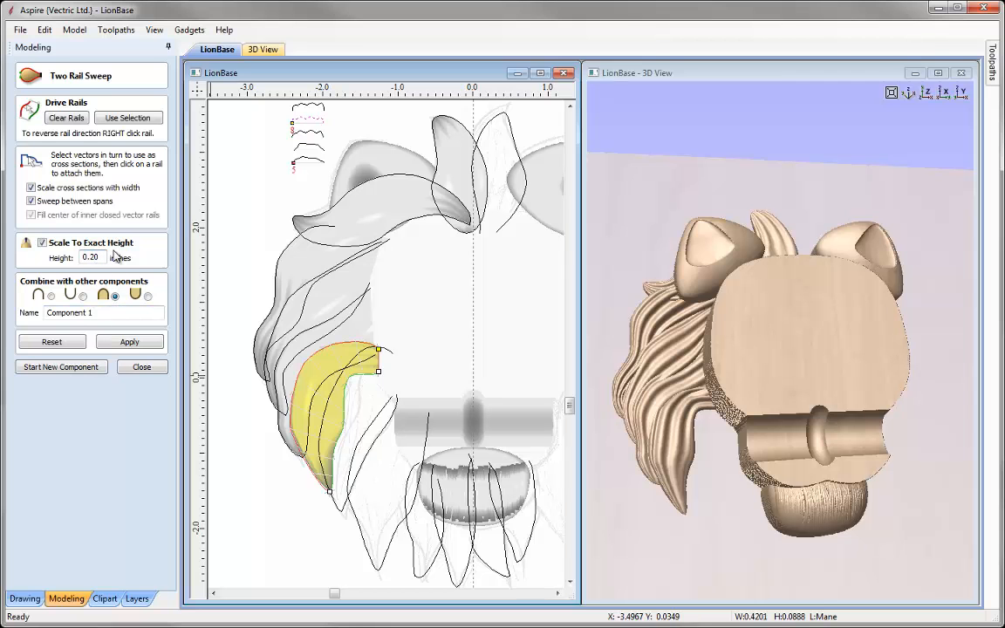
click(130, 337)
drag(784, 375, 759, 375)
- Name the sixth strand component Strand6, apply it and start a new component
drag(103, 315, 45, 313)
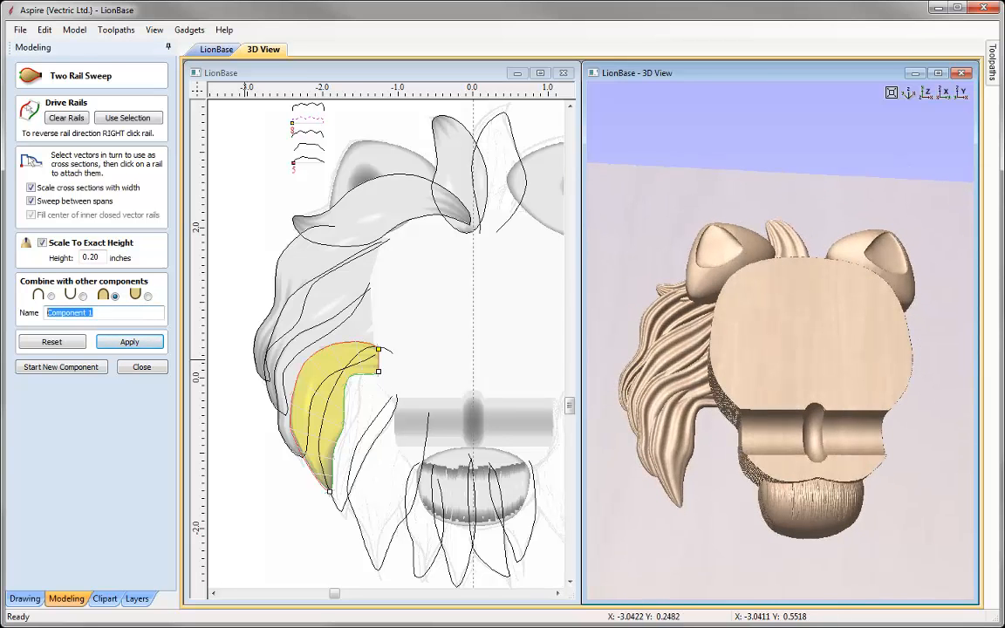
text(Strand6)
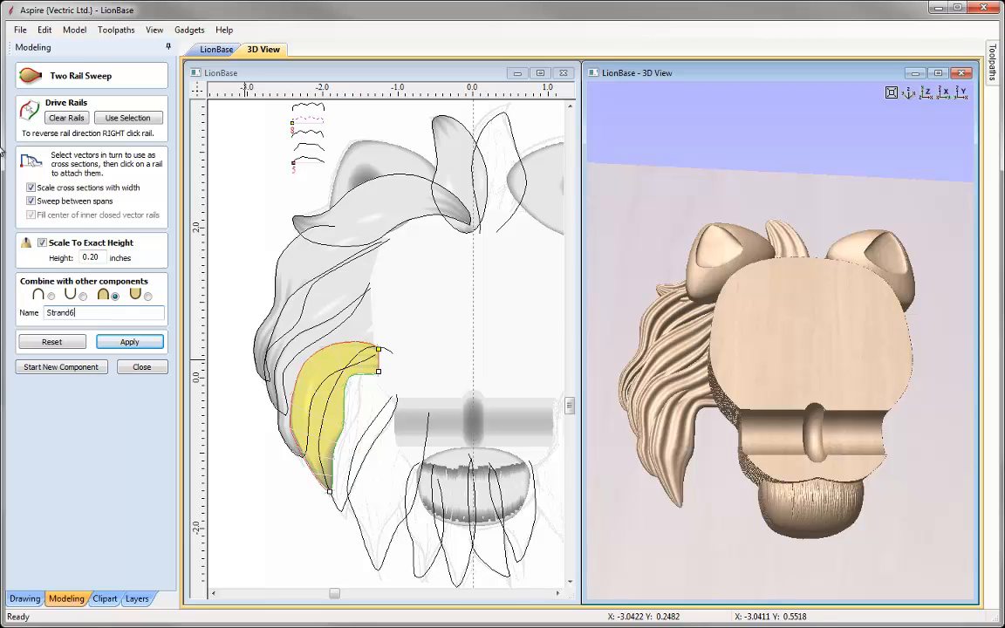
click(128, 341)
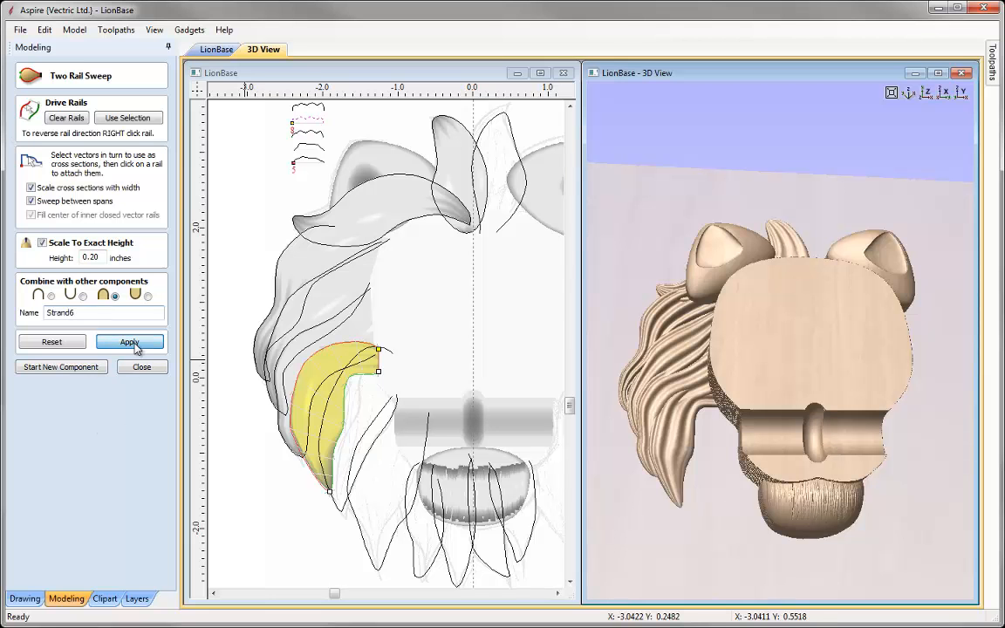
click(81, 367)
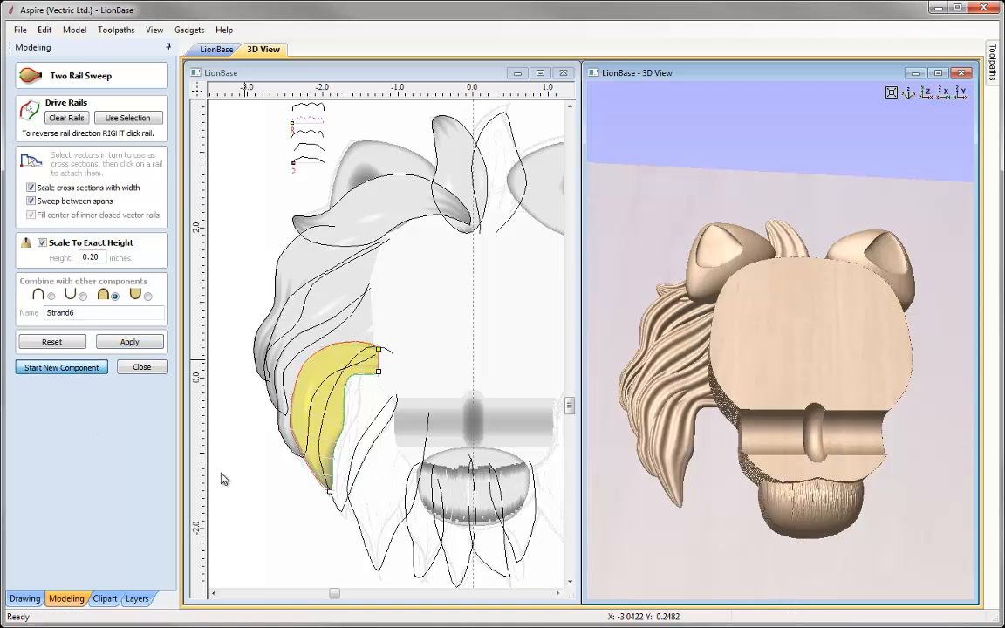
- Sweep the third stacked profile along the pair of curves beside Strand6, keeping the merge mode and 0.2 inch height
click(321, 435)
shift+click(364, 469)
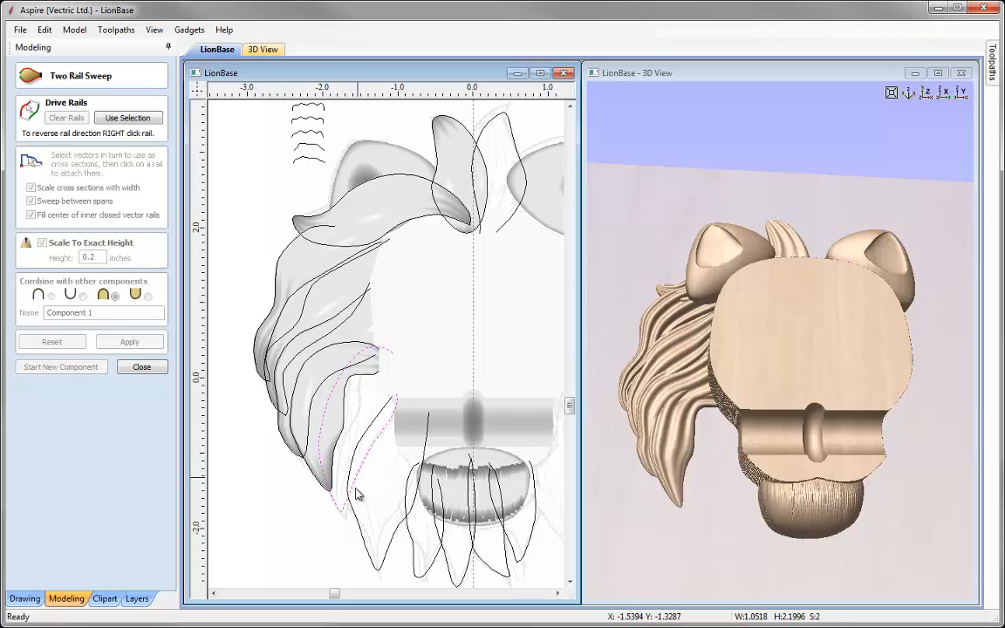
click(128, 118)
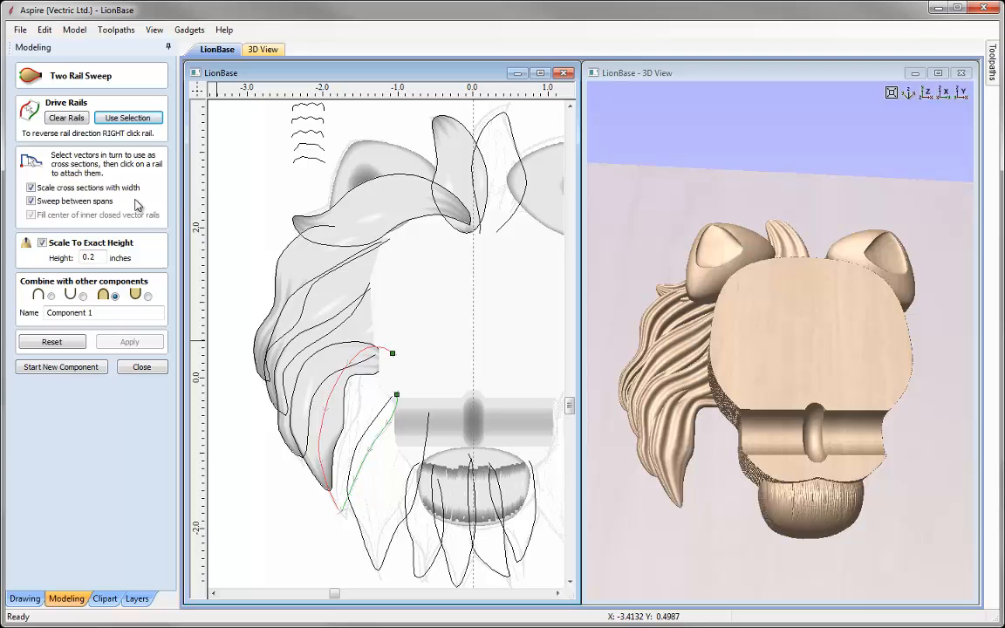
click(318, 119)
click(129, 341)
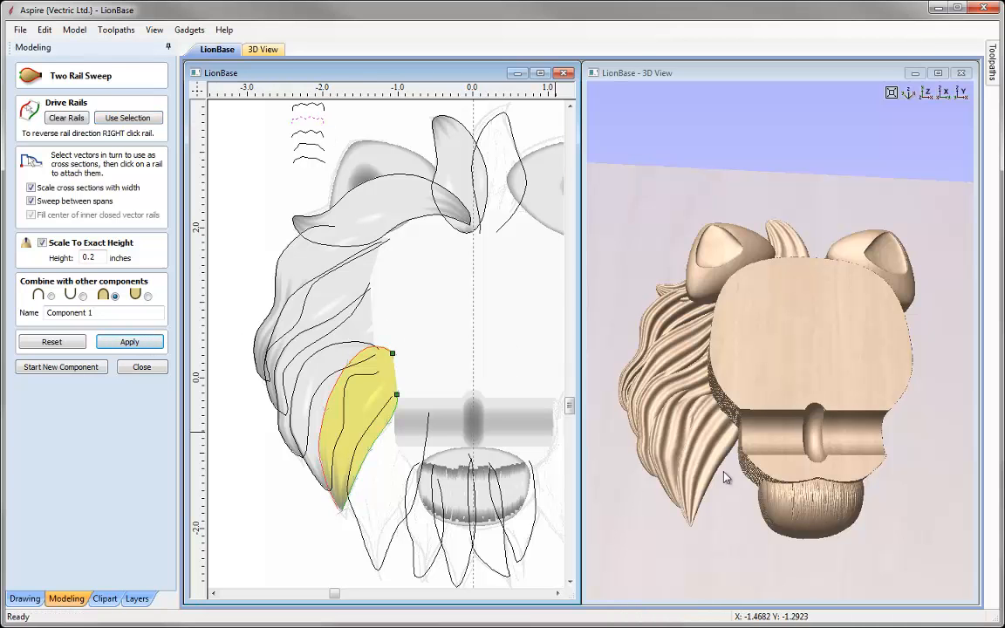
- Name the seventh strand component Strand7, apply it and start a new component
drag(107, 315, 51, 314)
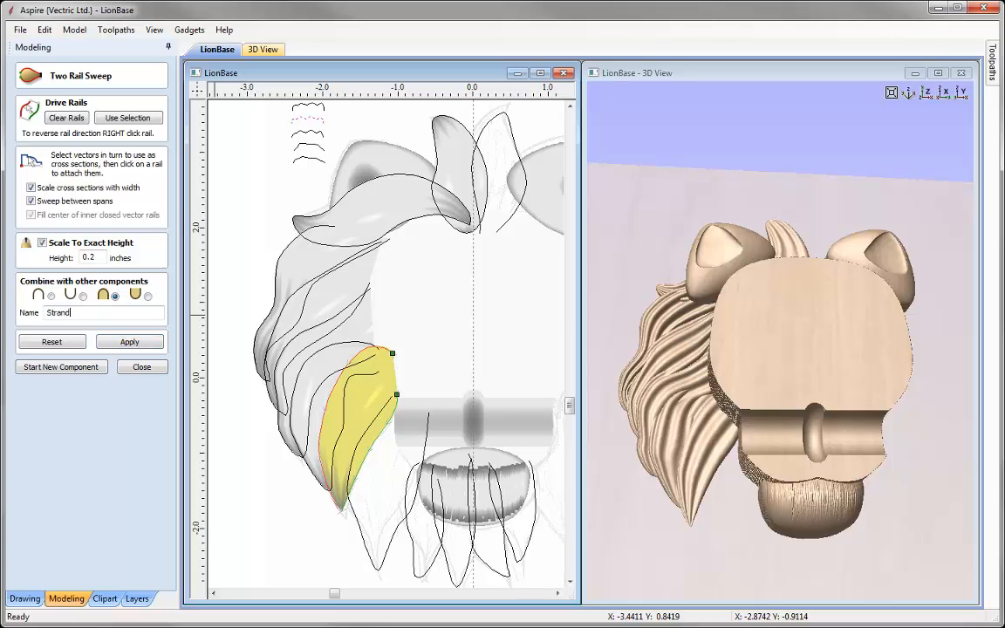
click(129, 341)
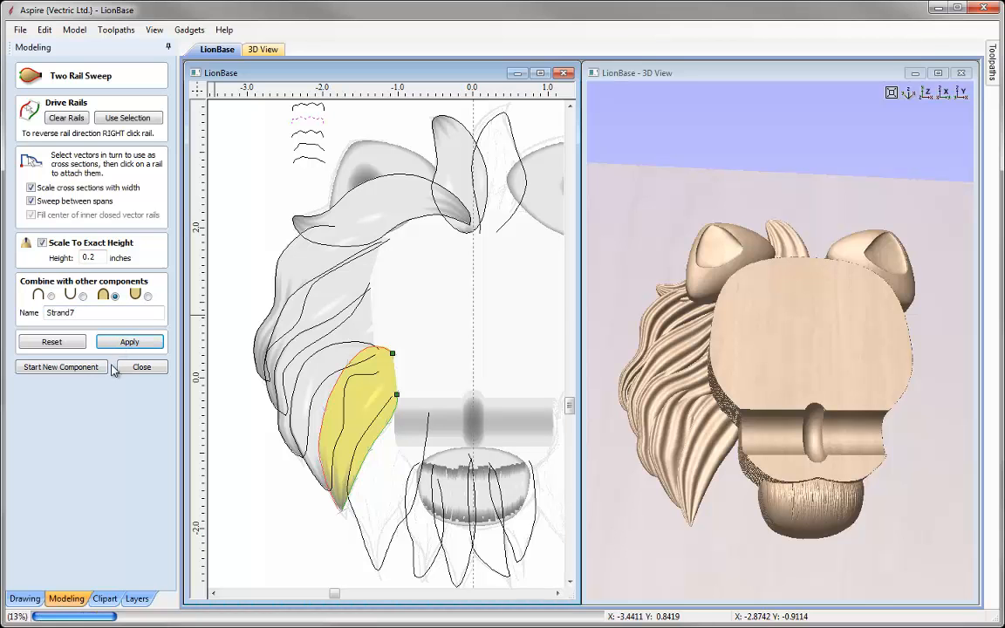
click(81, 367)
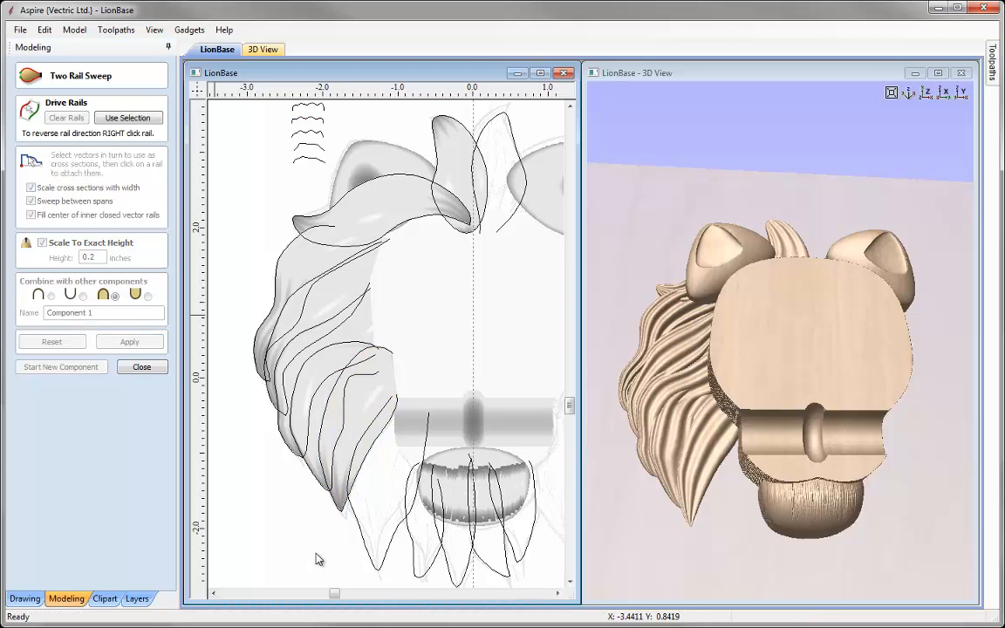
- Set the pair of curves between Strand7 and the chin as the drive rails for the eighth strand
click(358, 526)
shift+click(389, 539)
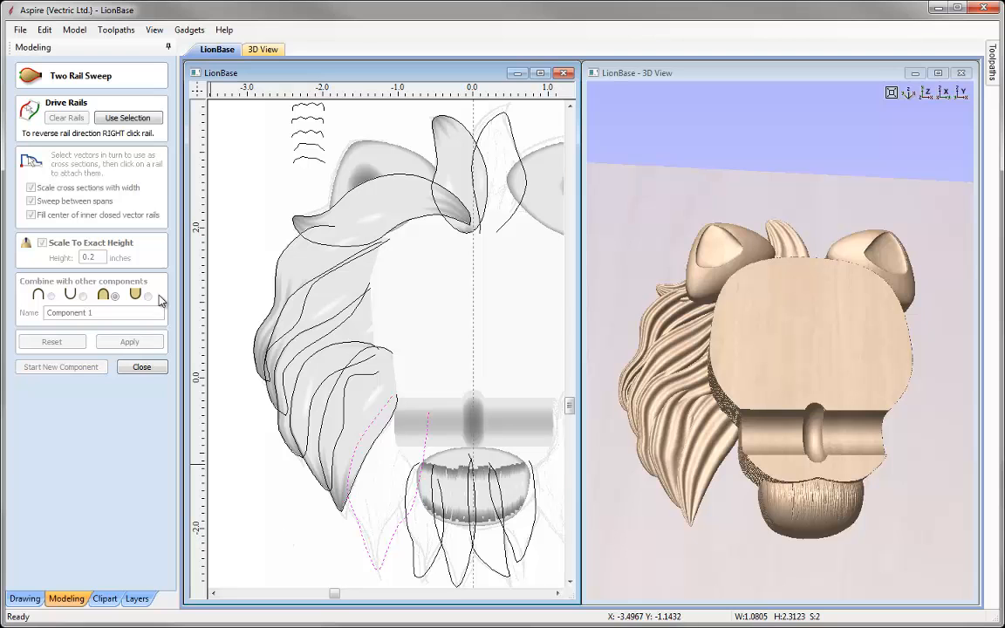
click(129, 118)
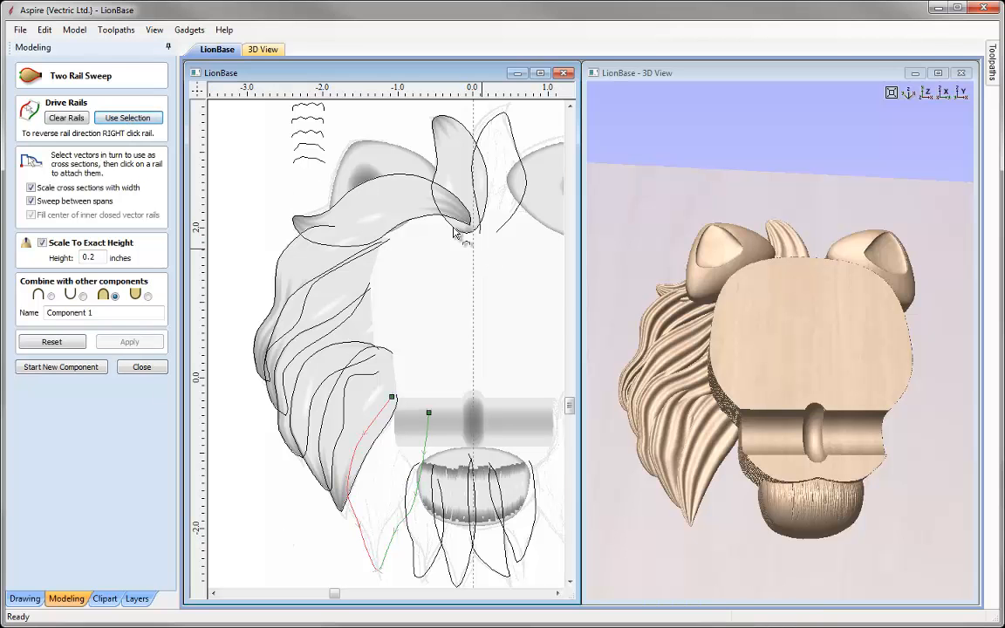
- Attach the second stacked profile at the base of the eighth strand's rails and the lowest profile at their tip, and apply the sweep
click(571, 107)
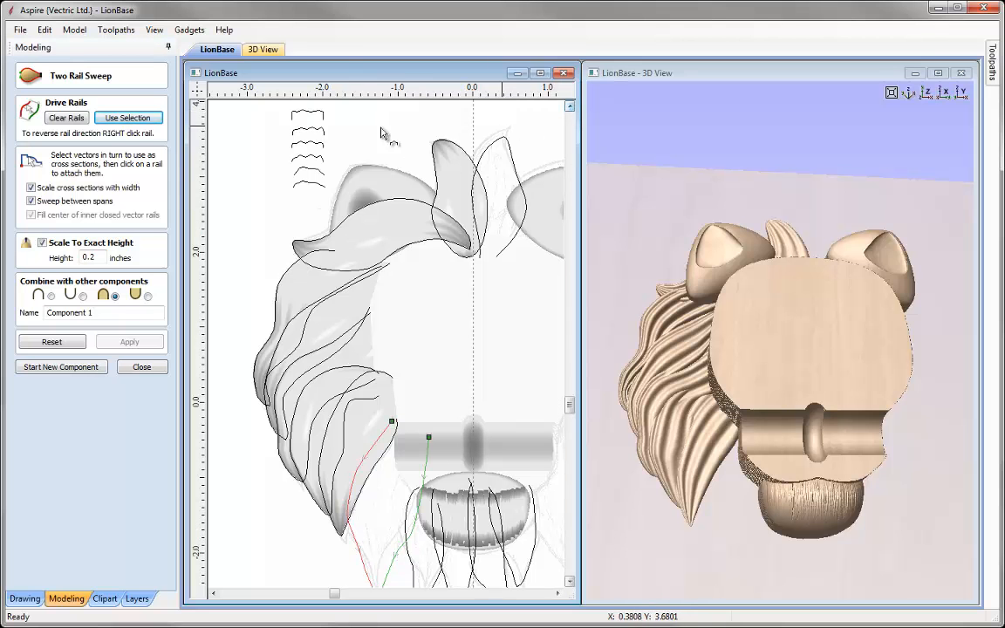
click(321, 135)
click(392, 423)
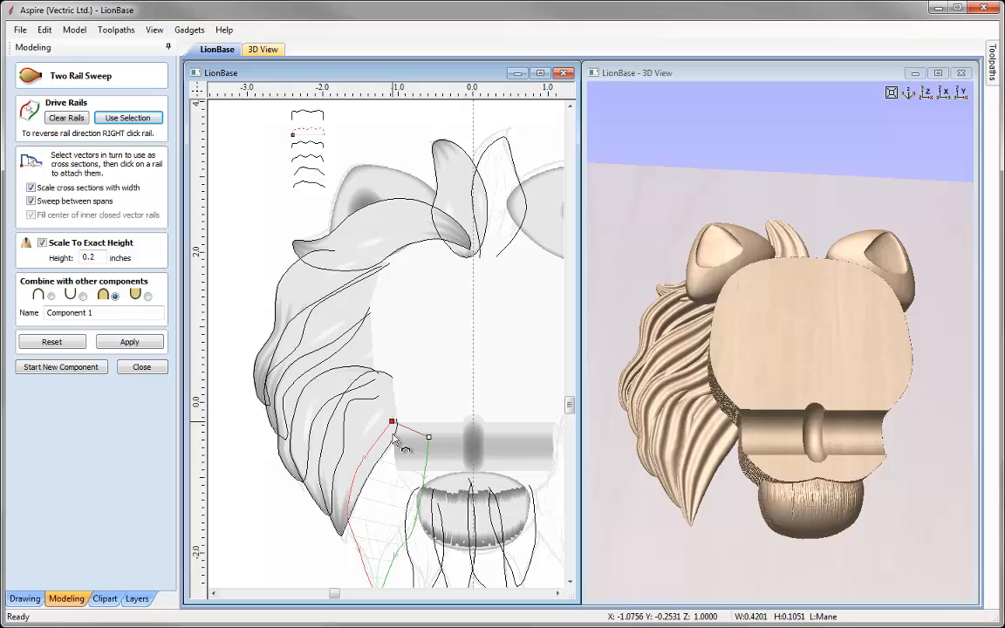
click(306, 188)
scroll(371, 266, down, 1)
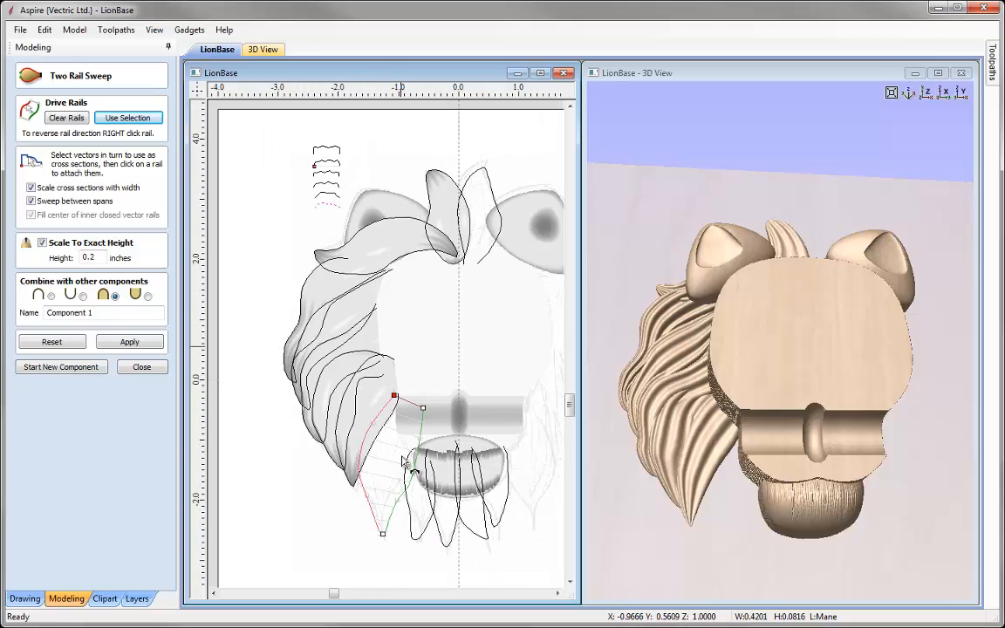
click(383, 535)
click(129, 341)
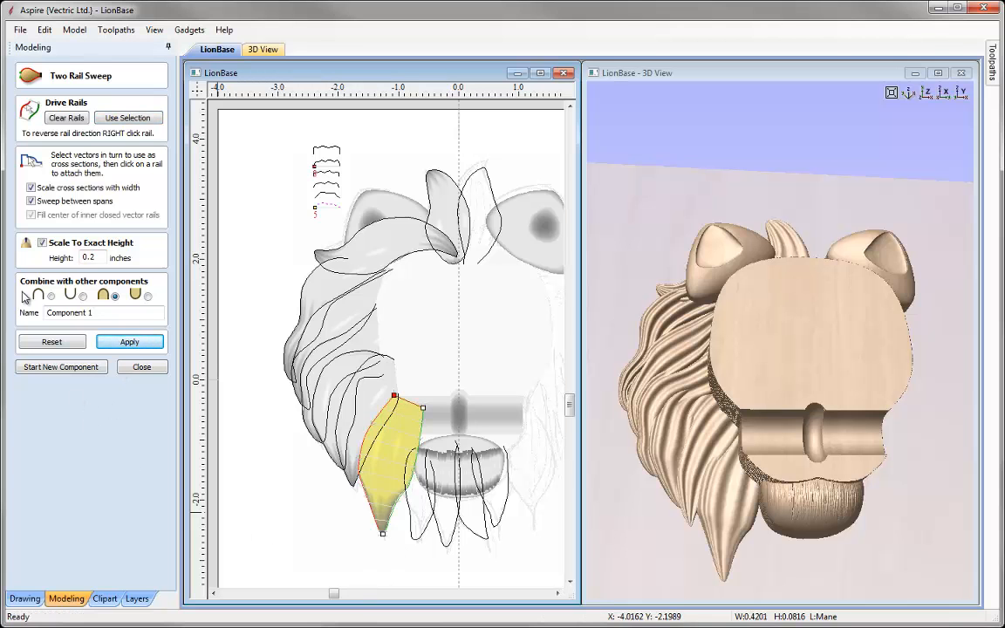
- Name the eighth strand component Strand8, apply it and start a new component
click(94, 313)
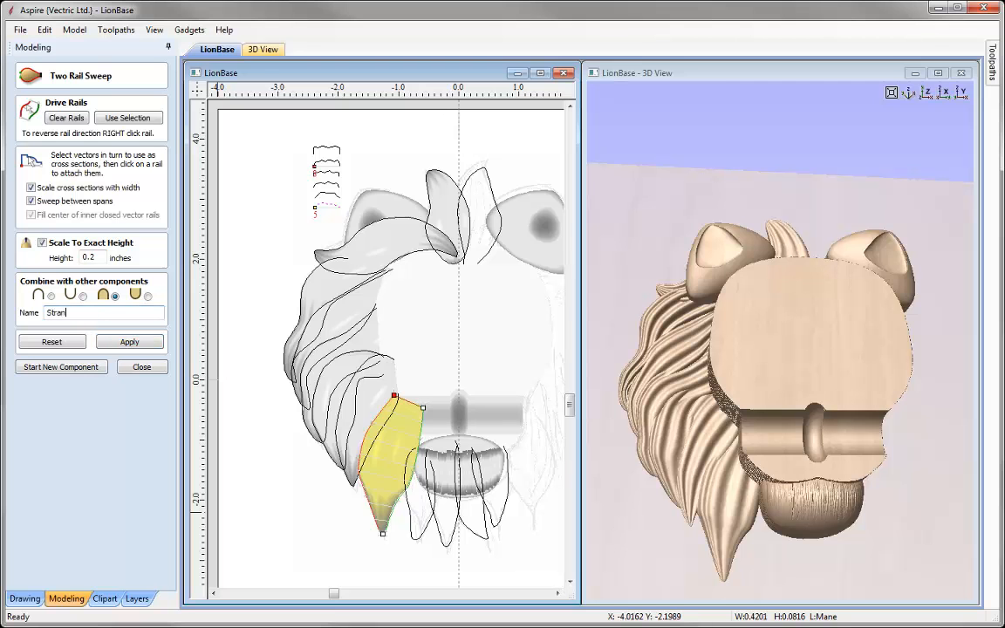
click(102, 343)
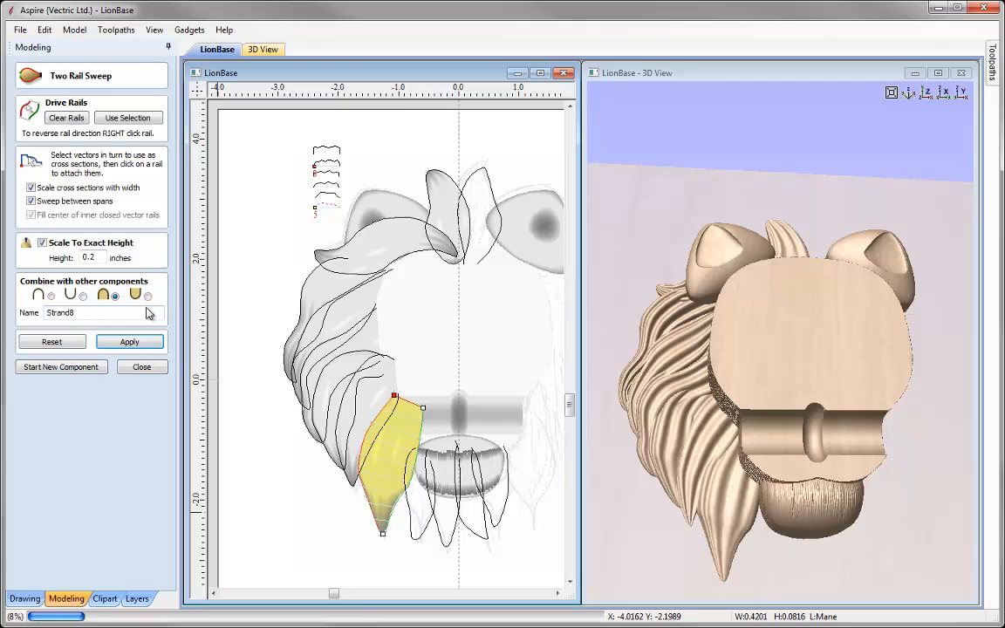
click(85, 373)
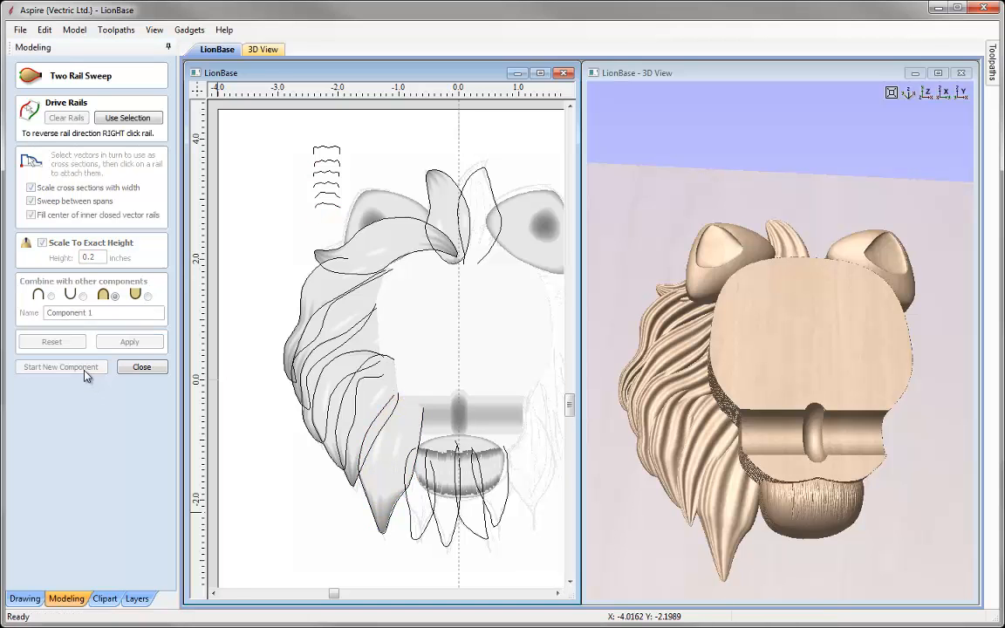
- Use the first pair of curves under the chin as drive rails and choose the third stacked profile as their cross section
click(414, 525)
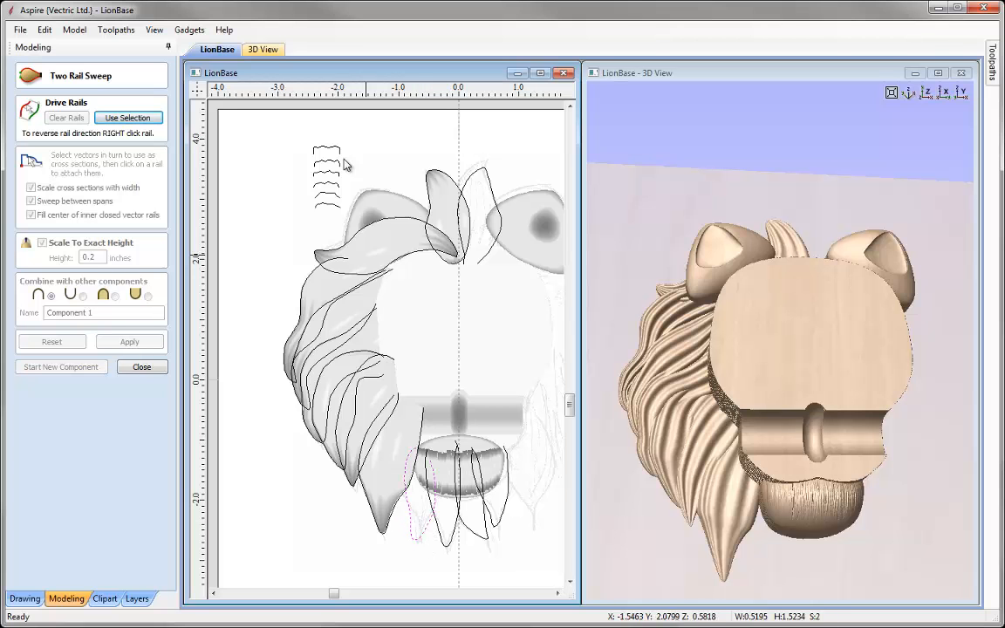
click(128, 117)
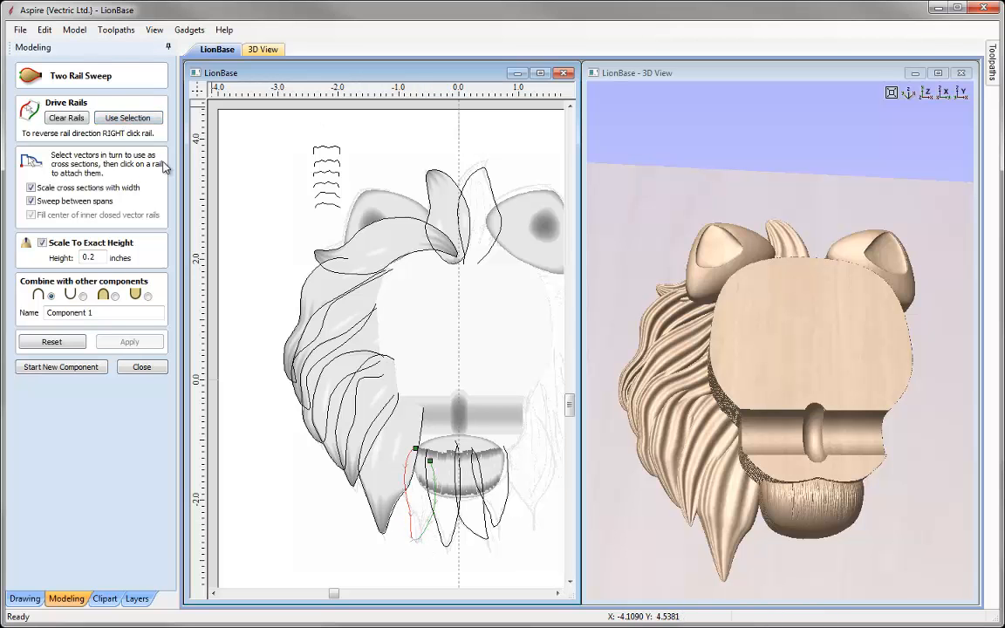
click(315, 172)
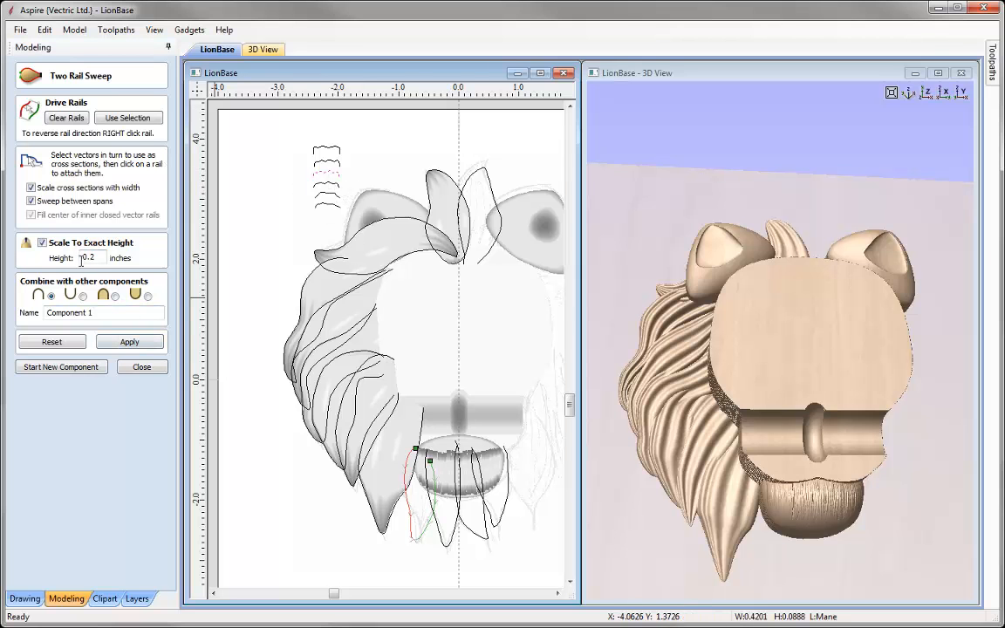
- Apply the sweep as Strand9 with the merge combine mode, start a new component and inspect the result in 3D
click(114, 296)
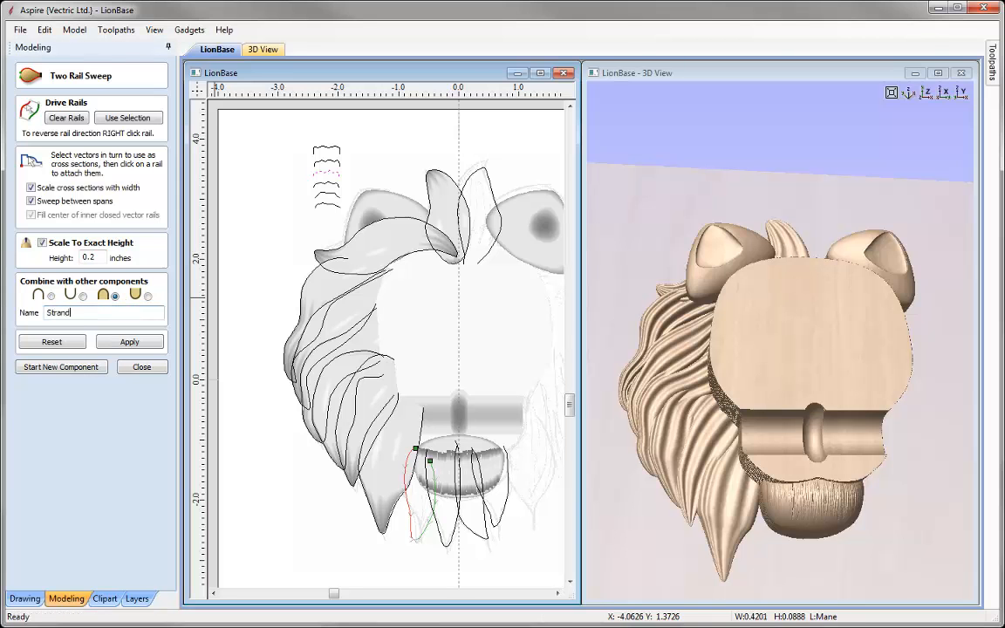
click(112, 341)
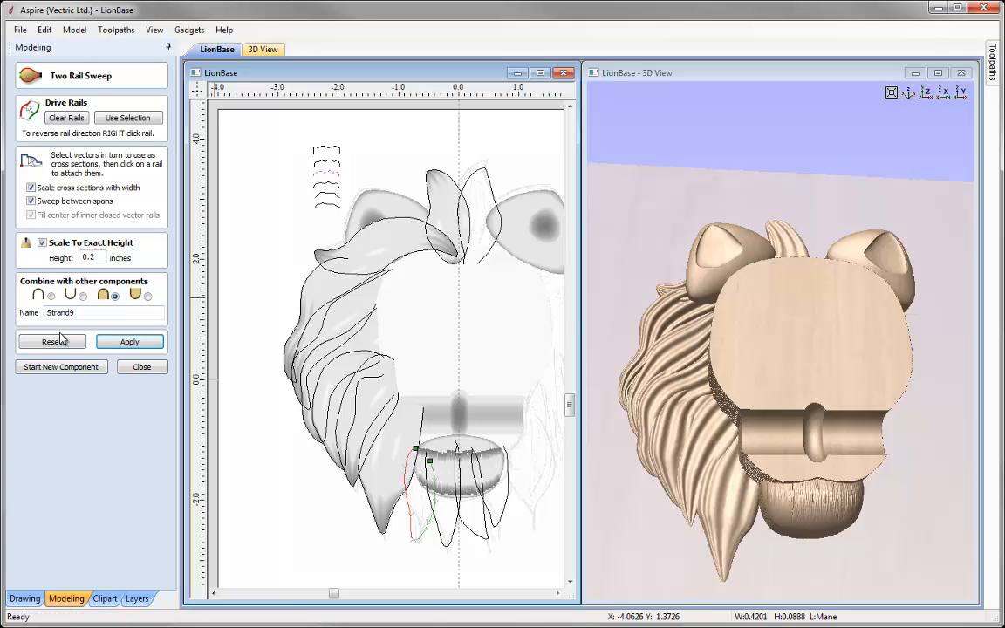
drag(876, 465, 724, 358)
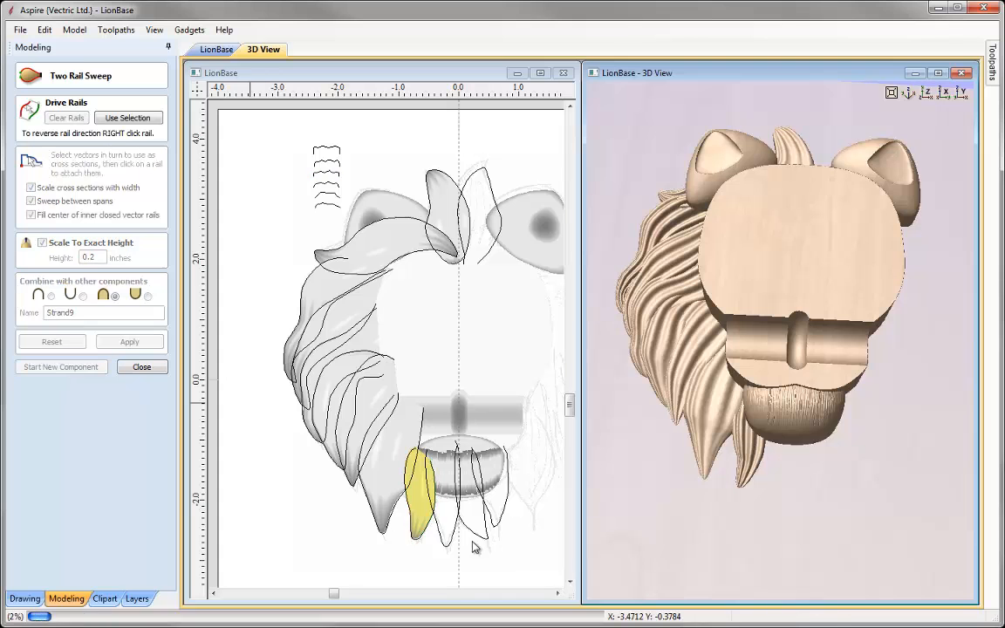
- For a new component, use the second pair of curves under the chin as drive rails and choose the second stacked profile as cross section
click(61, 367)
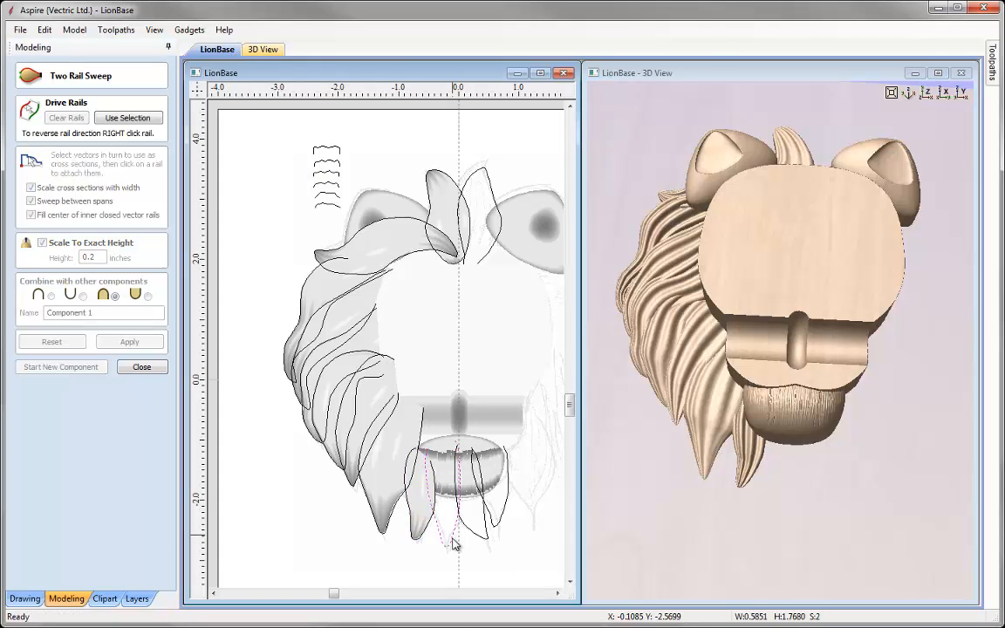
click(131, 118)
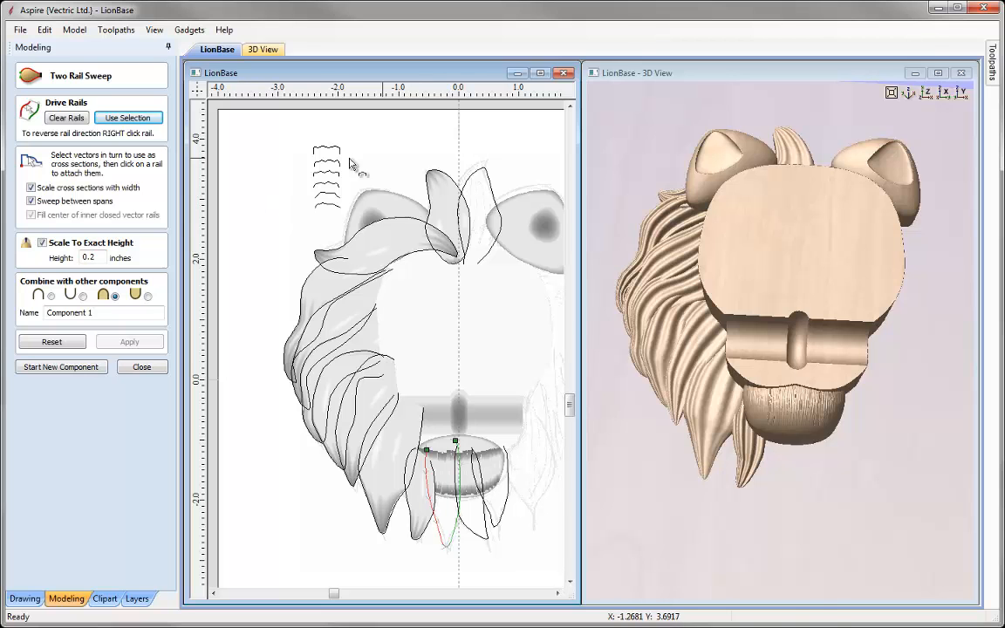
click(316, 161)
- Name the sweep Strand10, apply it and start a new component
drag(105, 312, 48, 312)
text(S)
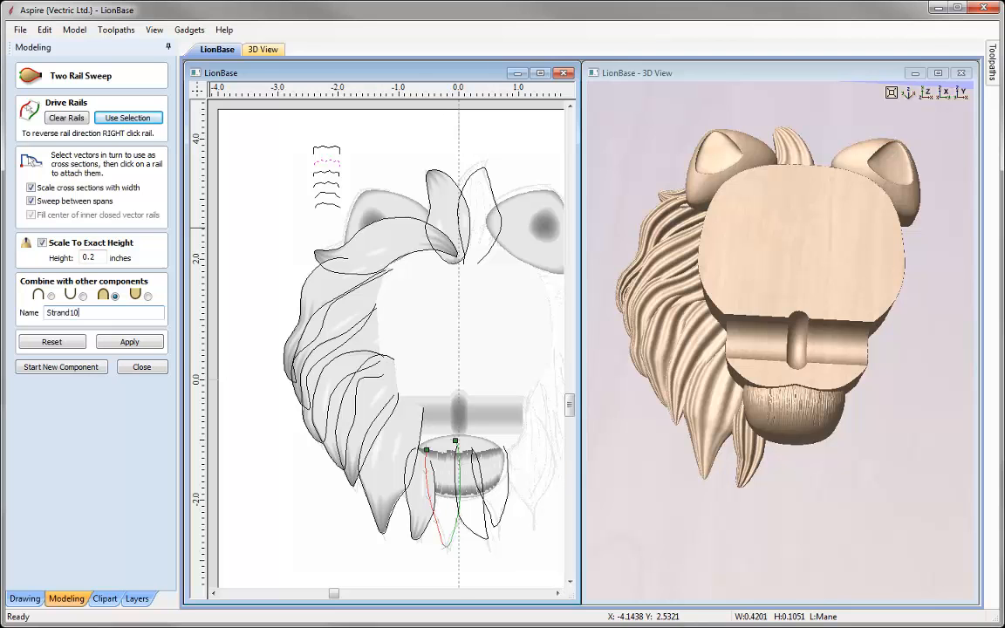
text(trand10)
click(143, 341)
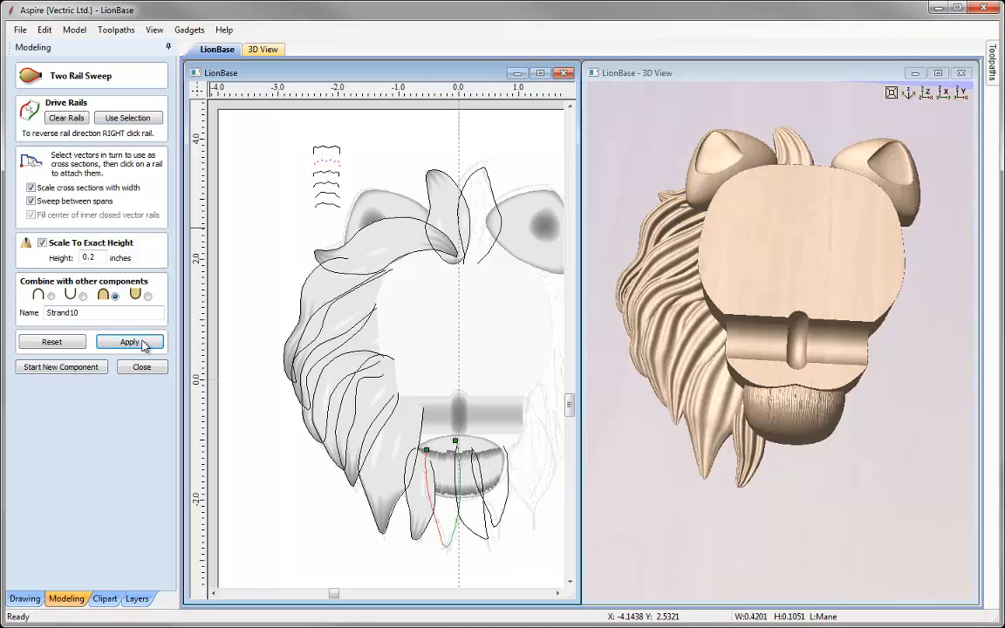
click(60, 367)
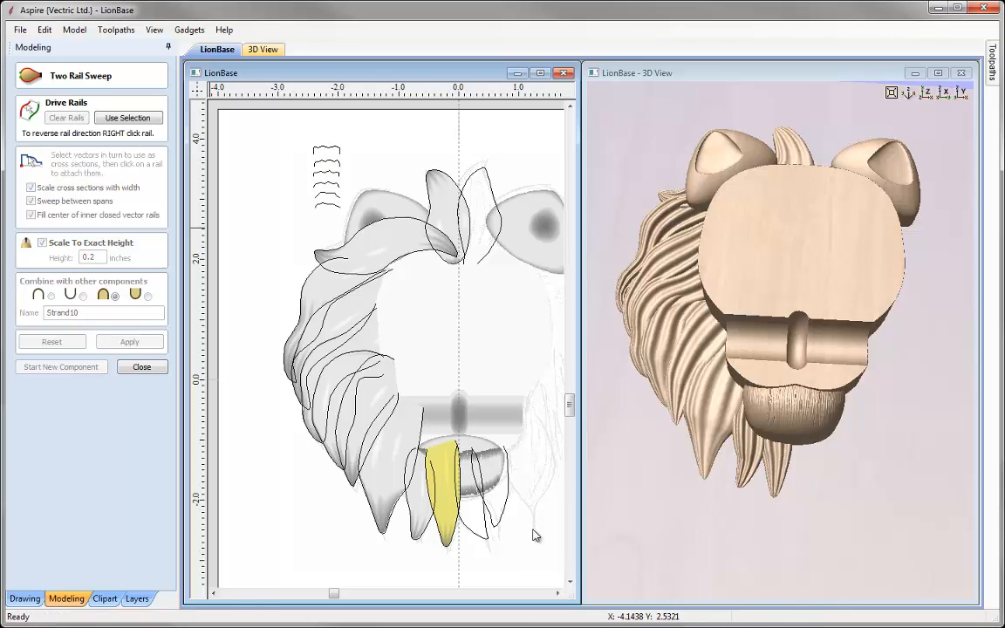
- Use the third pair of curves under the chin as drive rails and choose the third stacked profile as their cross section
click(480, 534)
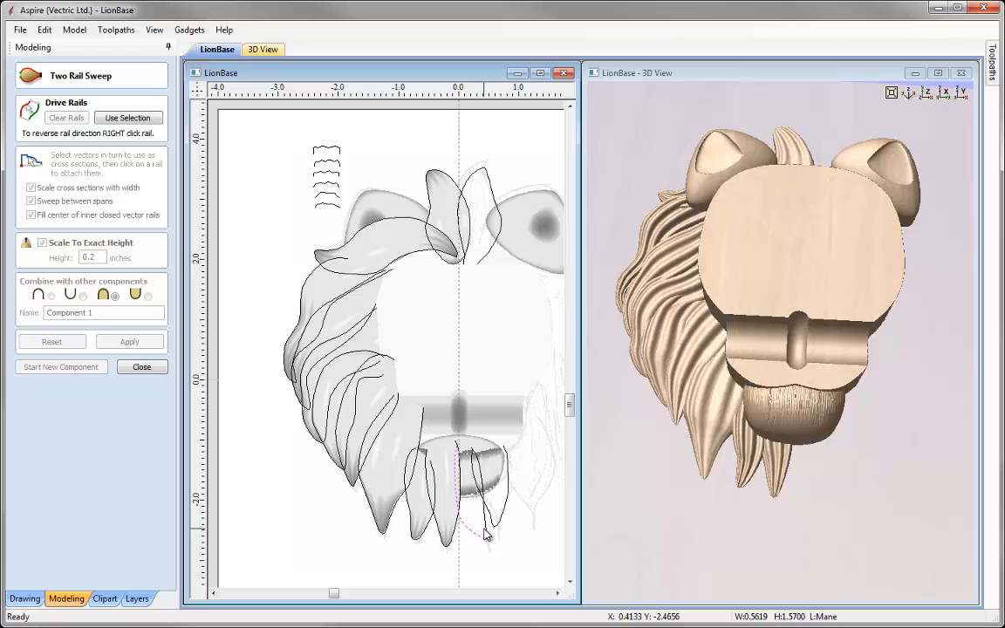
click(125, 118)
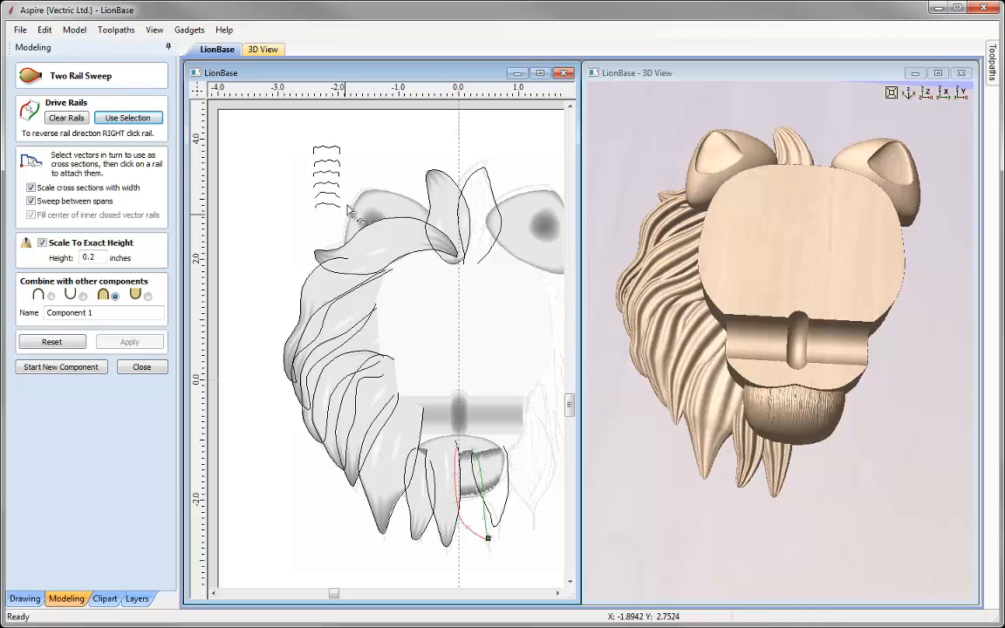
click(319, 172)
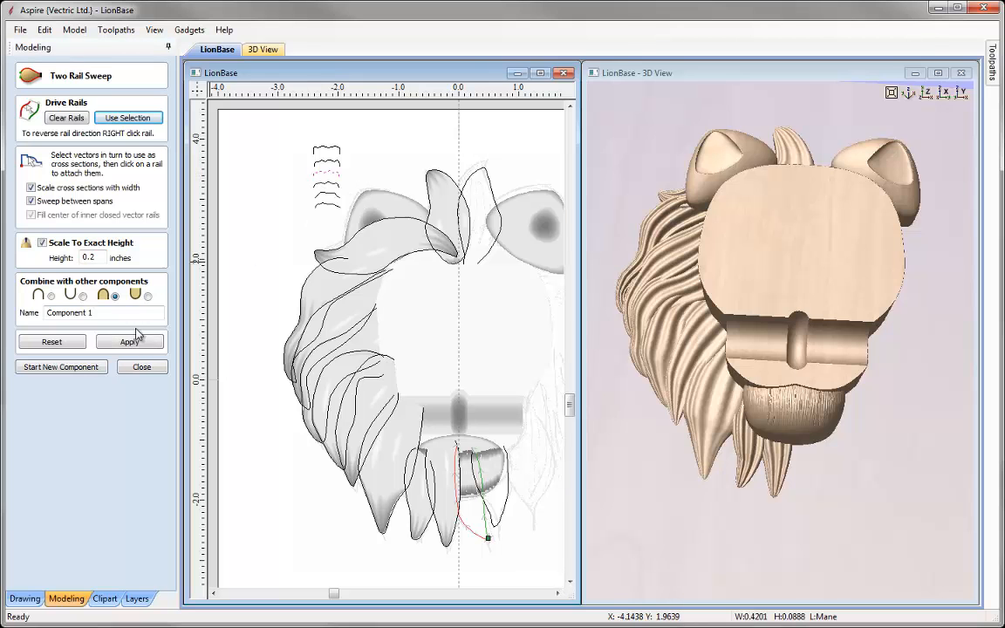
- Name the sweep Strand11, apply it and start a new component
click(127, 341)
text(Strand11)
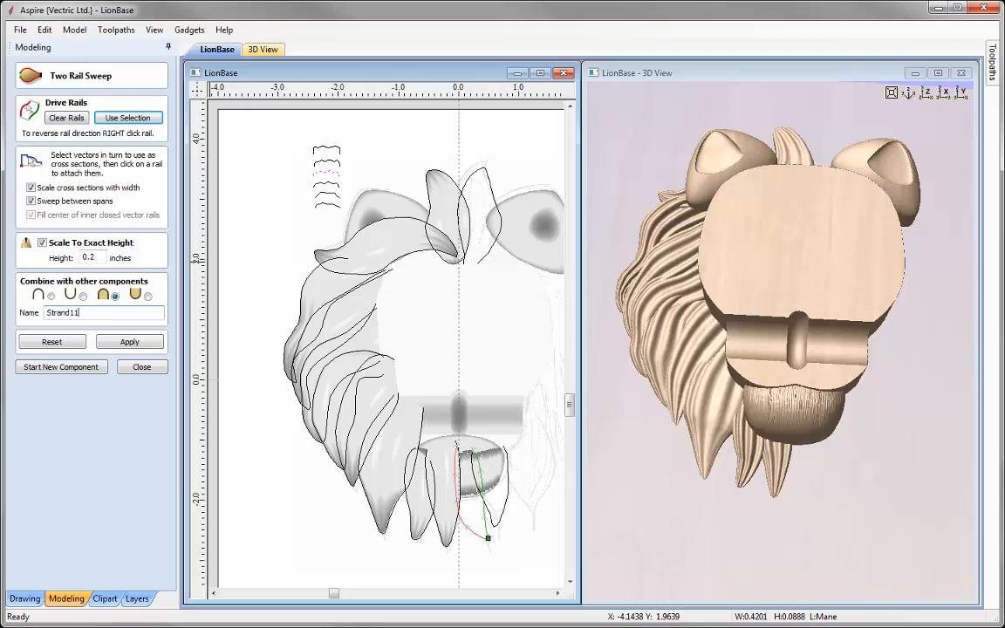
click(127, 342)
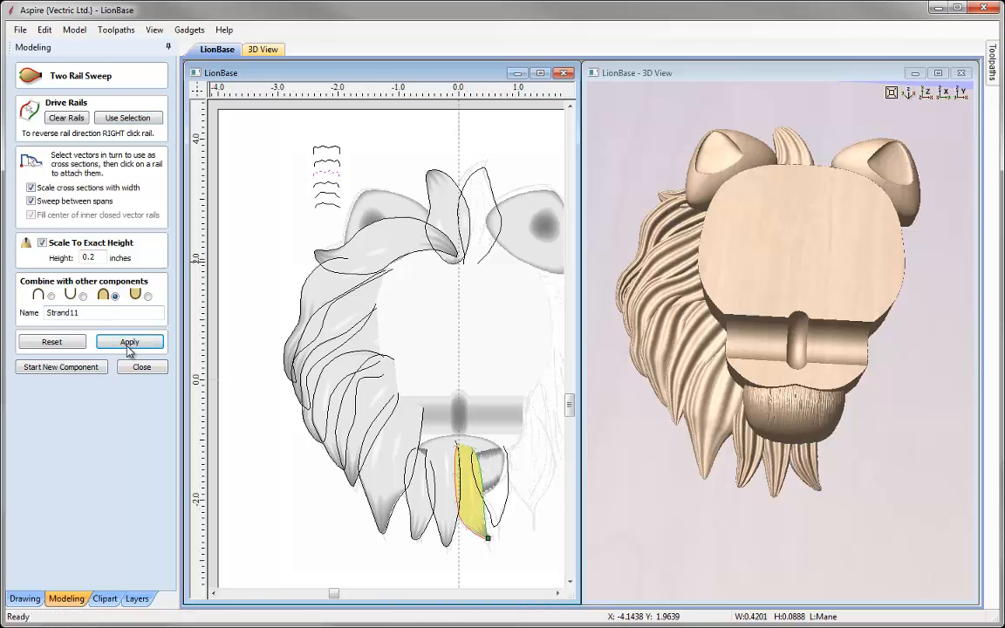
click(78, 370)
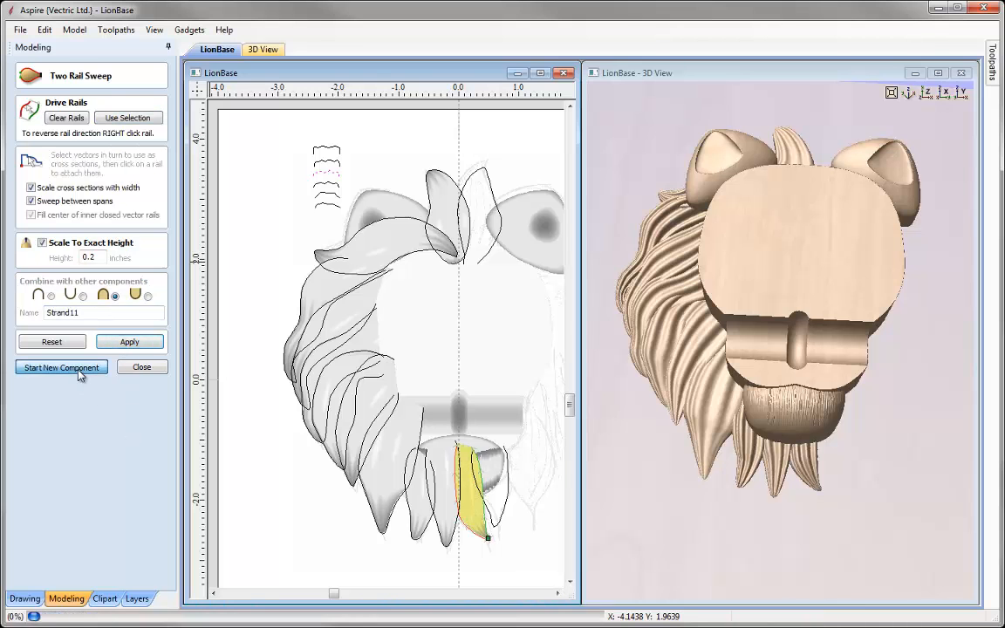
- Use the last pair of curves under the chin as drive rails and choose the fourth stacked profile as their cross section
click(500, 519)
shift+click(502, 521)
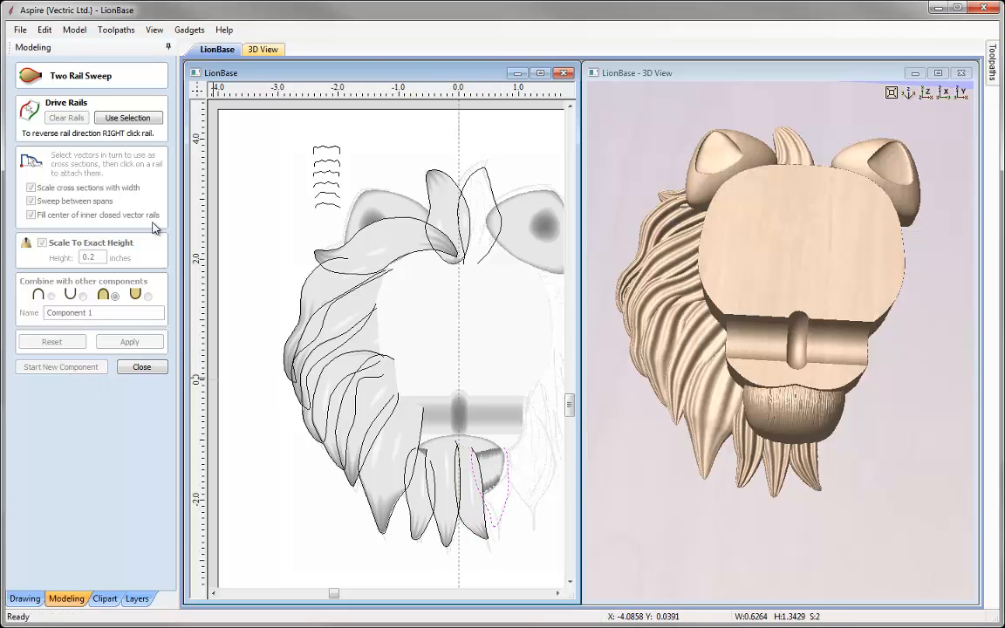
click(138, 120)
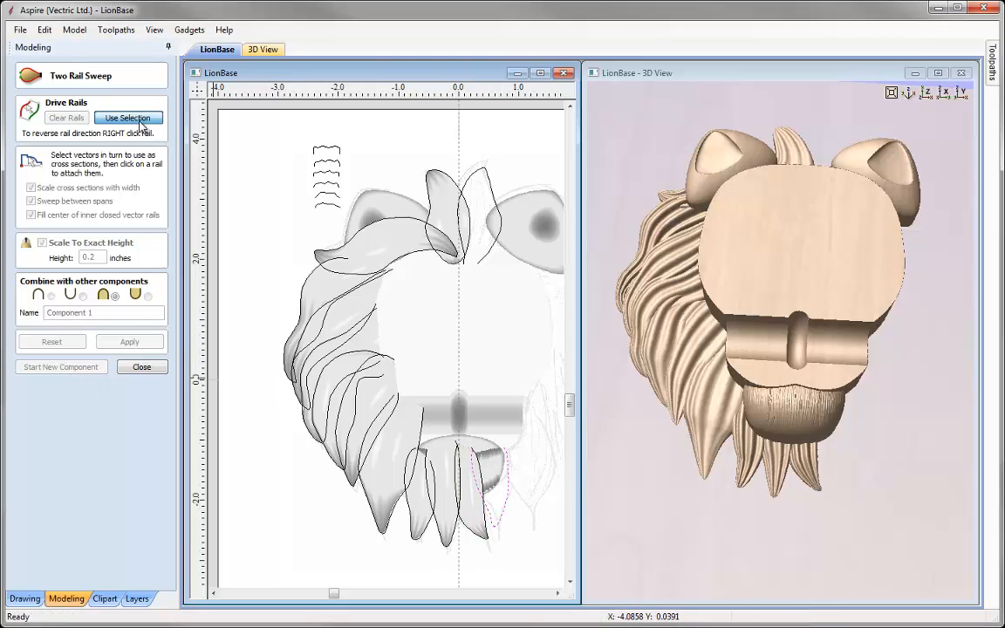
click(335, 185)
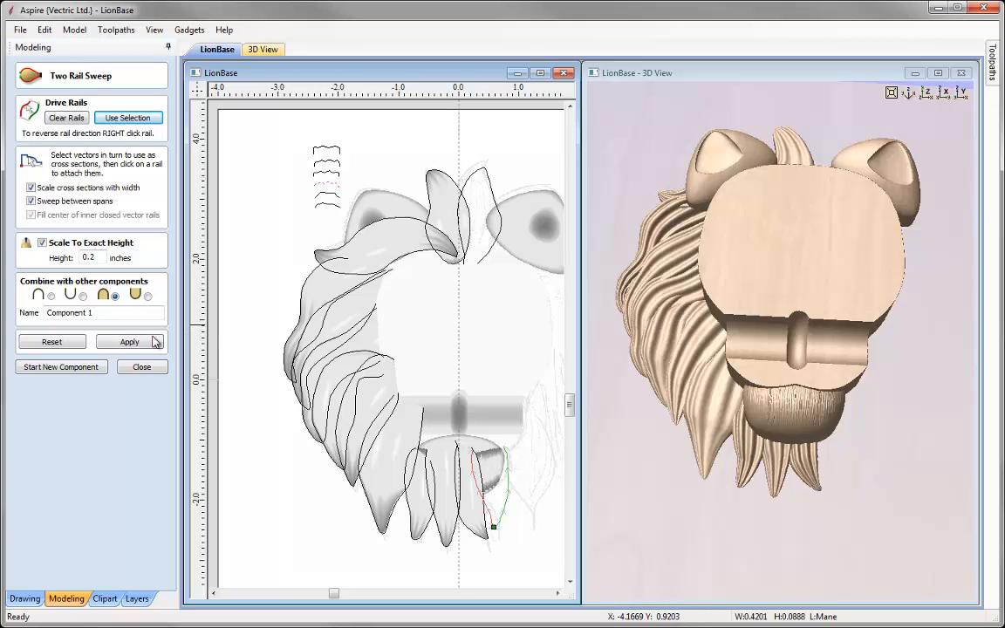
- Apply the last chin strand's sweep under the name Strand12 and close the Two Rail Sweep tool
click(129, 342)
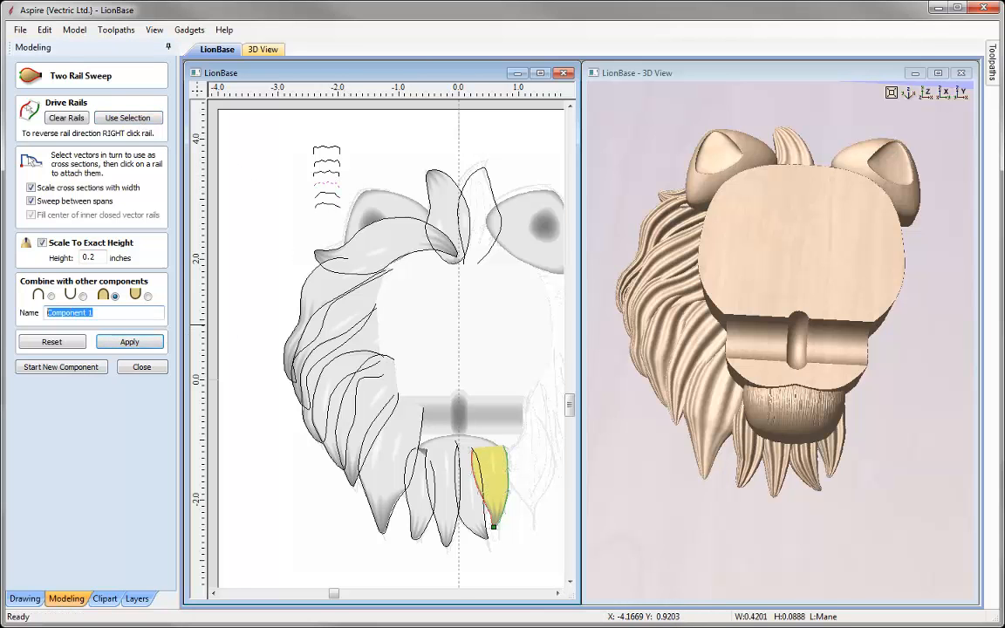
text(Strand12)
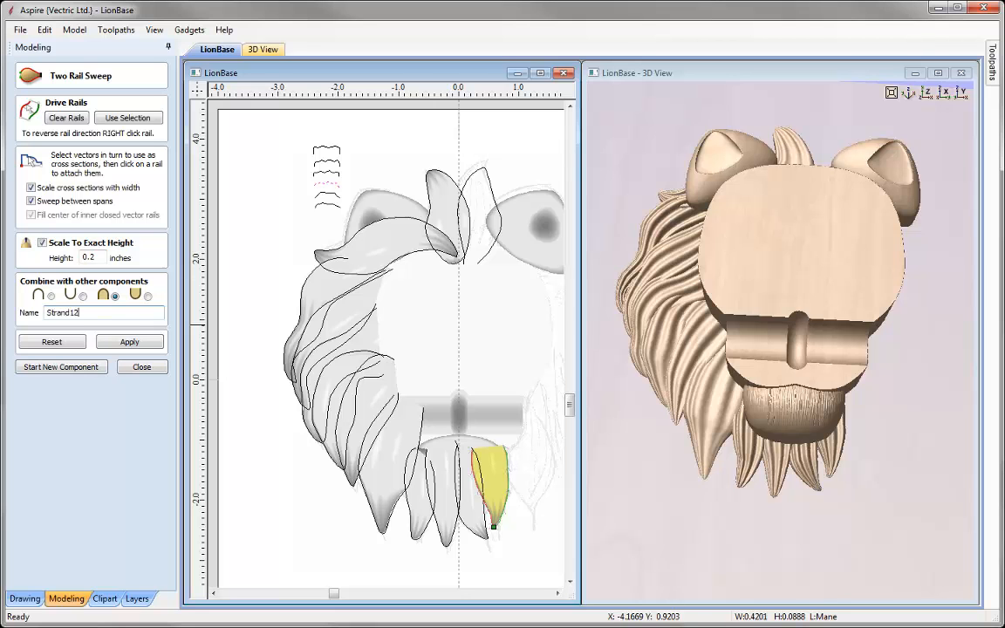
click(131, 342)
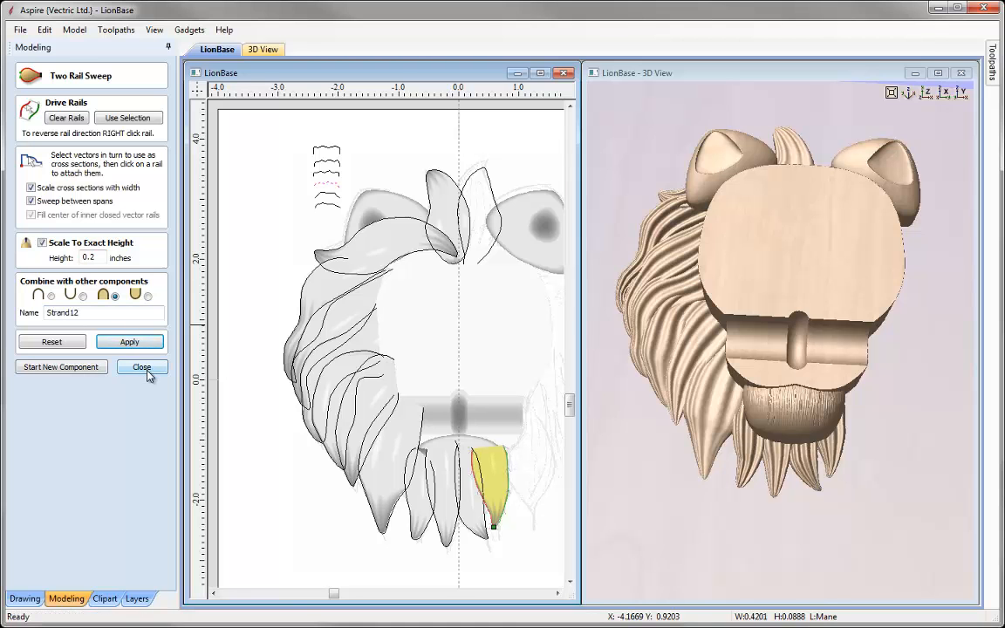
click(145, 367)
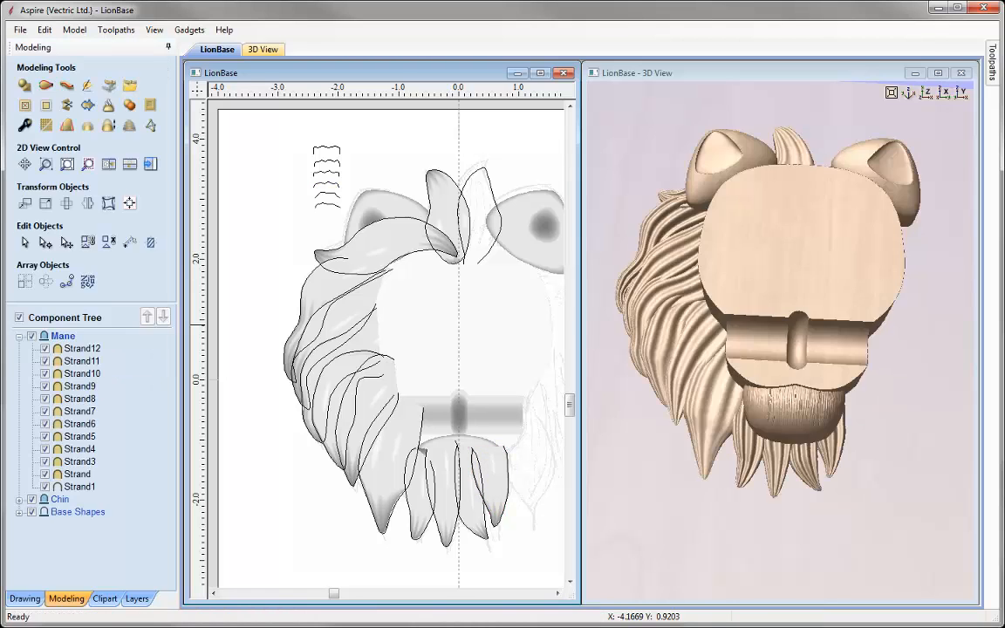
- Start a Two Rail Sweep with the two curves of the unfilled tuft between the ears as drive rails
drag(664, 292, 776, 139)
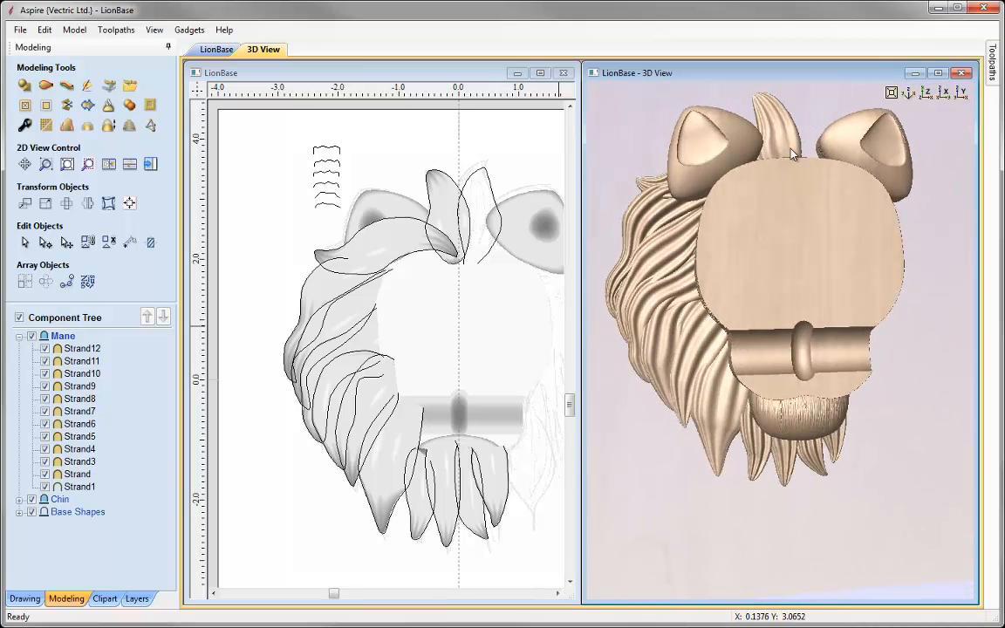
click(424, 176)
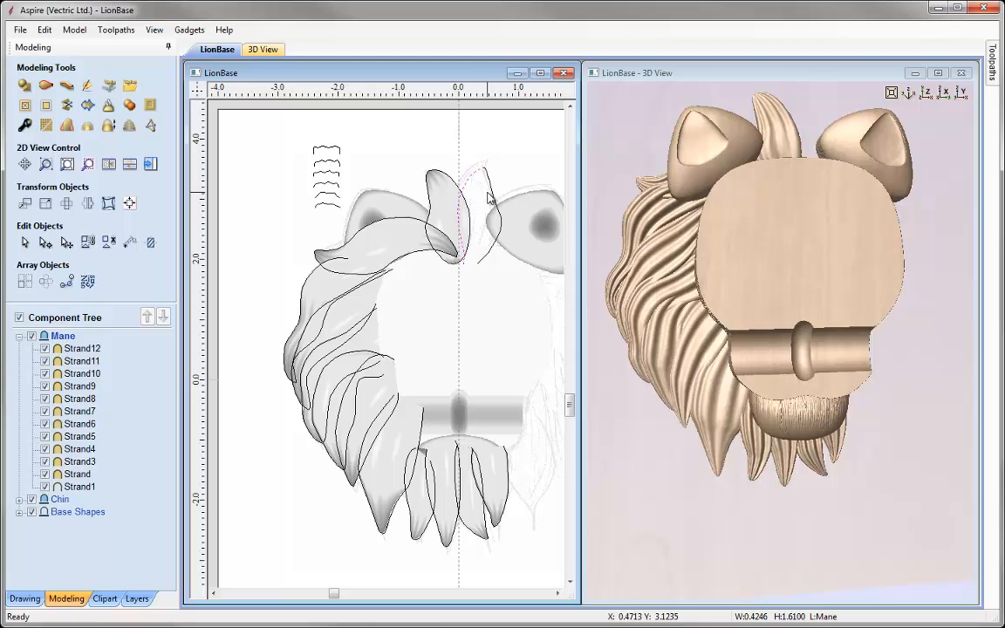
shift+click(493, 214)
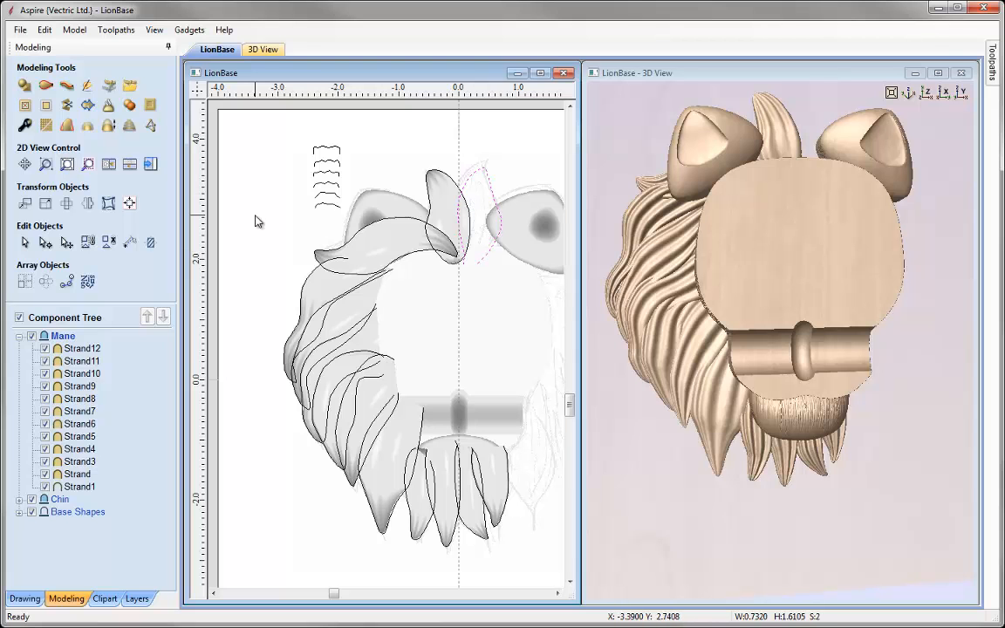
click(45, 86)
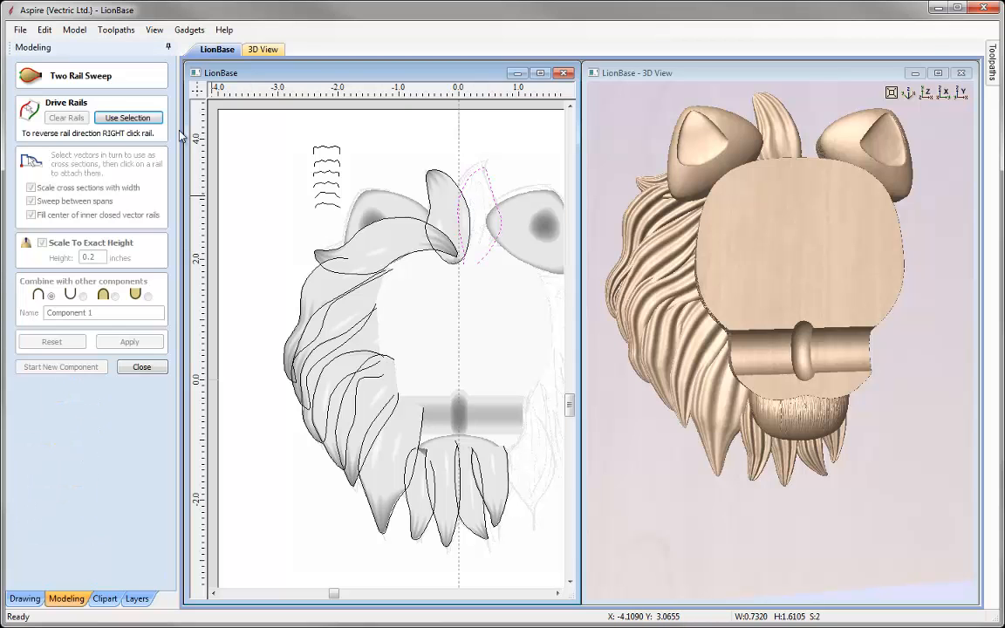
click(140, 123)
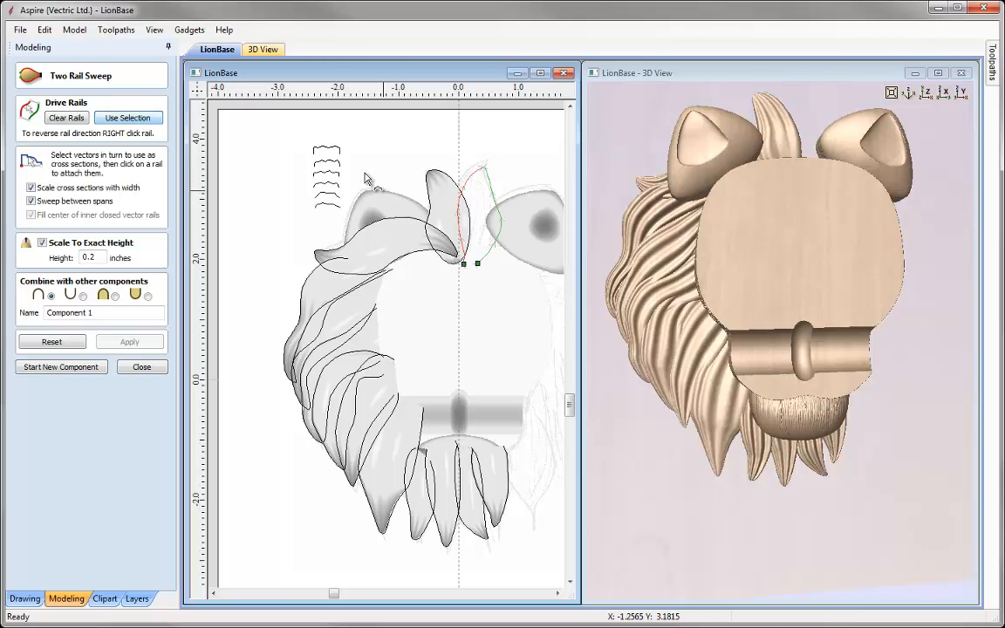
- Attach the third stacked profile at the base of the tuft's rails and the second stacked profile at their tip
click(335, 176)
click(460, 263)
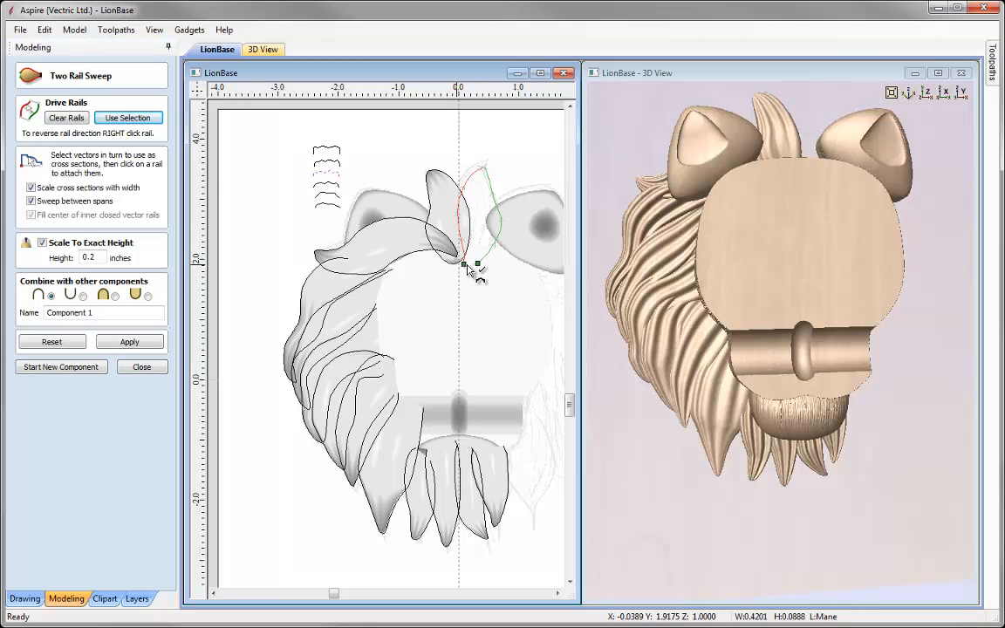
click(326, 161)
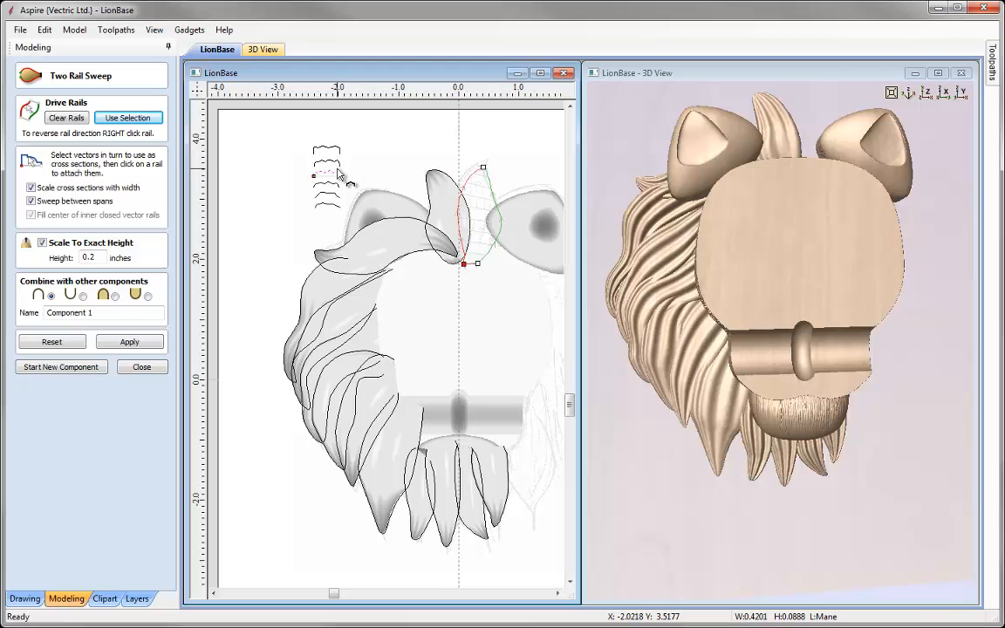
click(483, 167)
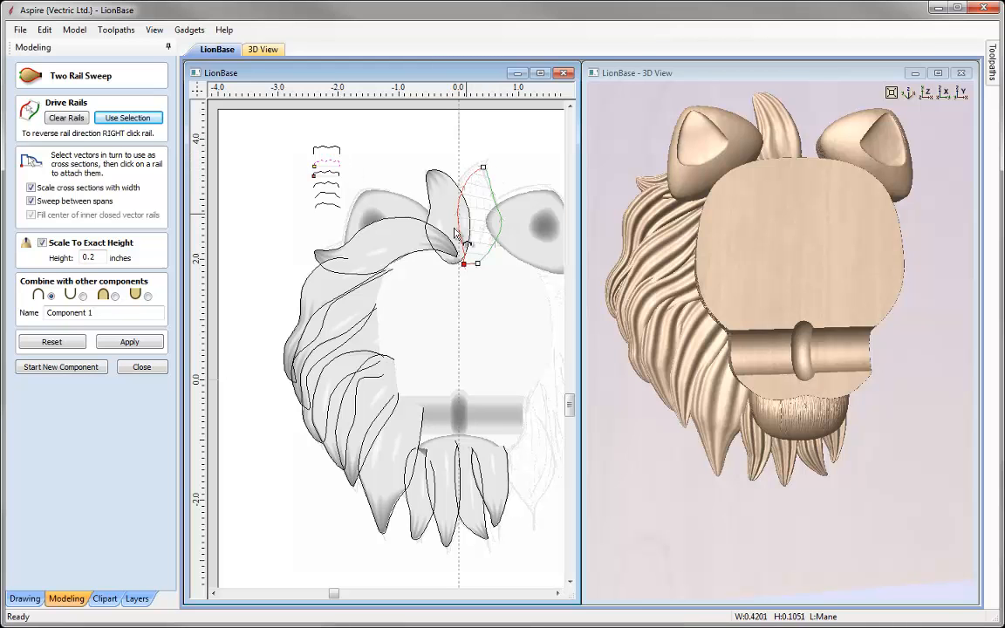
- Name the tuft component Strand13, apply it with the merge combine mode, close the sweep tool and inspect the model from above
drag(116, 311, 3, 311)
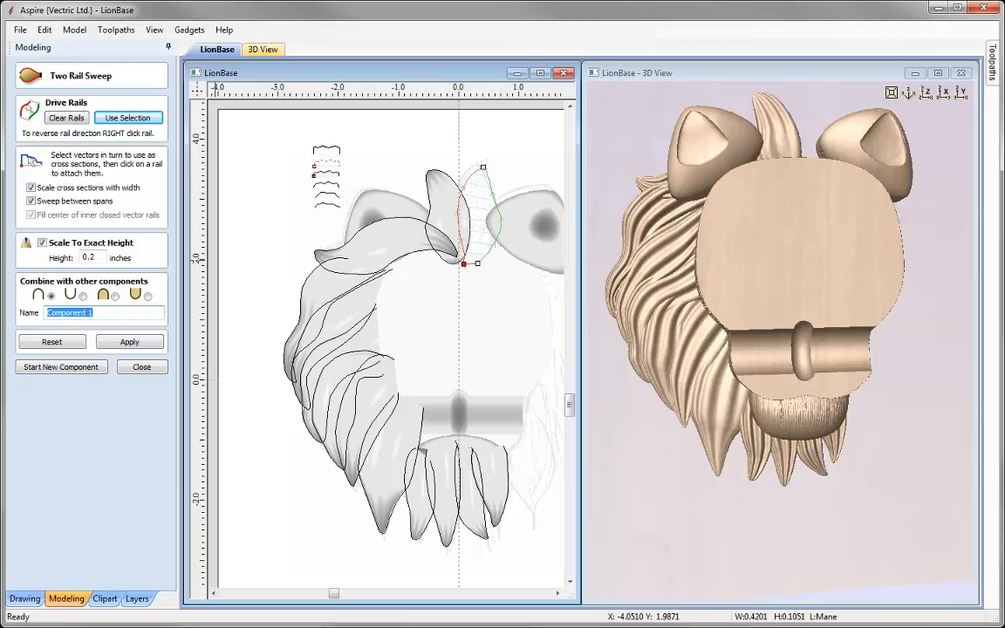
text(Strand13)
click(116, 296)
click(131, 341)
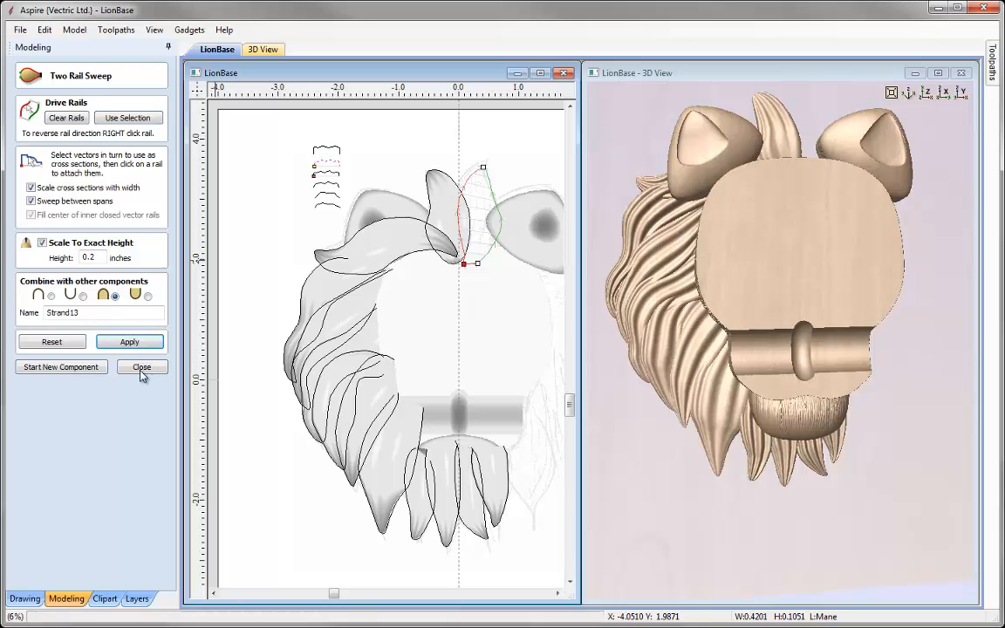
drag(635, 294, 881, 349)
click(163, 370)
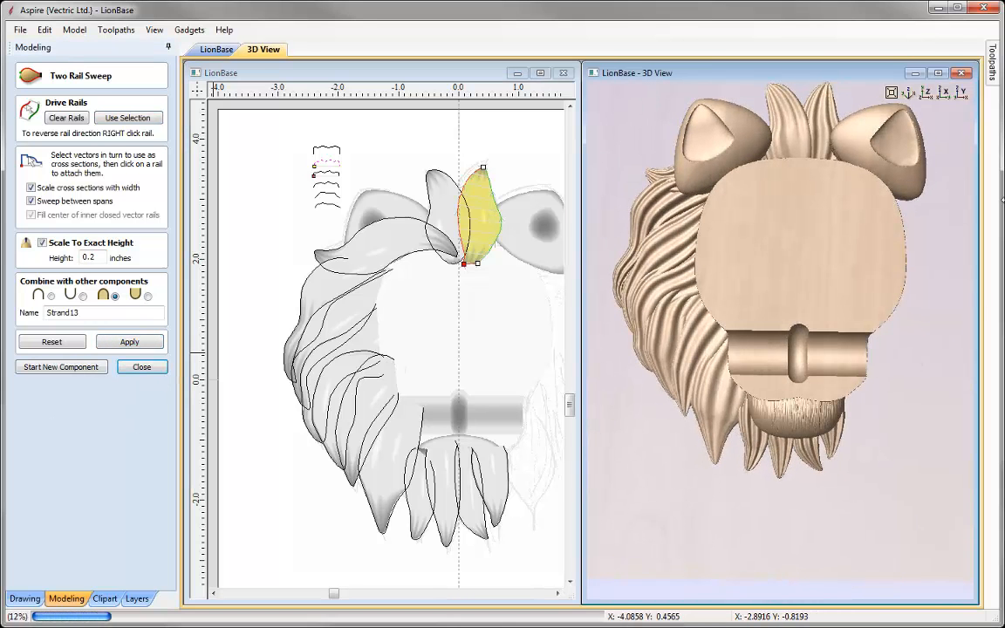
click(930, 95)
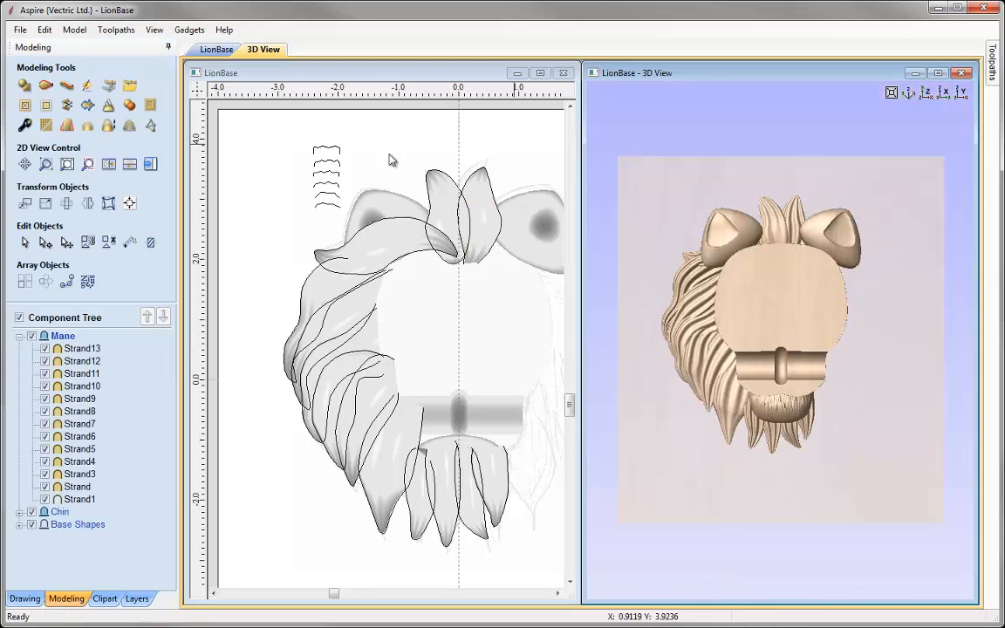
- Rename the mane component called Strand as Strand2 and inspect the finished strands in 3D
click(260, 149)
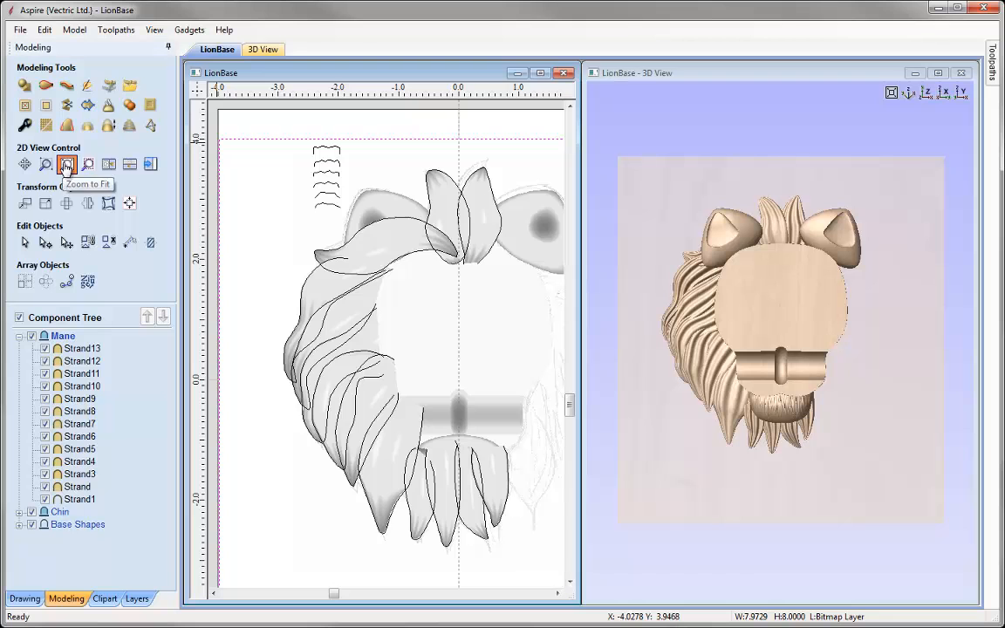
click(67, 164)
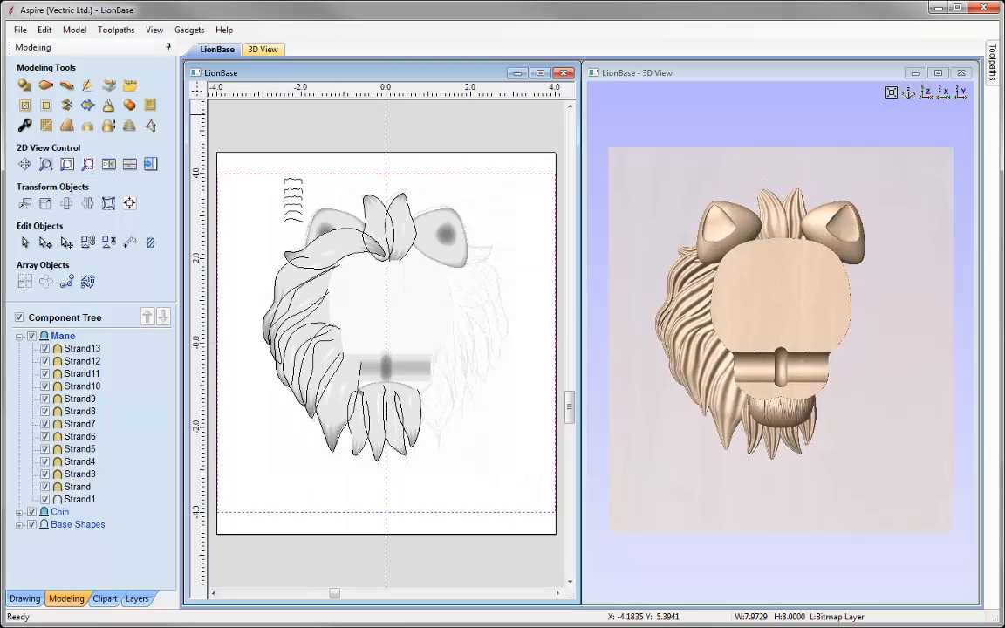
click(91, 488)
right_click(90, 488)
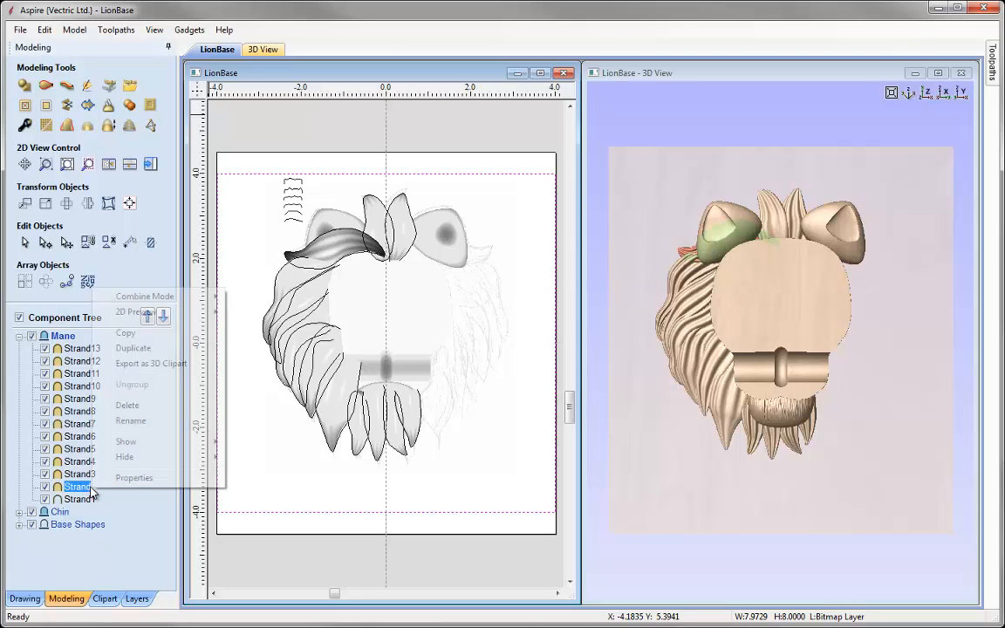
click(131, 421)
key(End)
key(BackSpace)
click(145, 539)
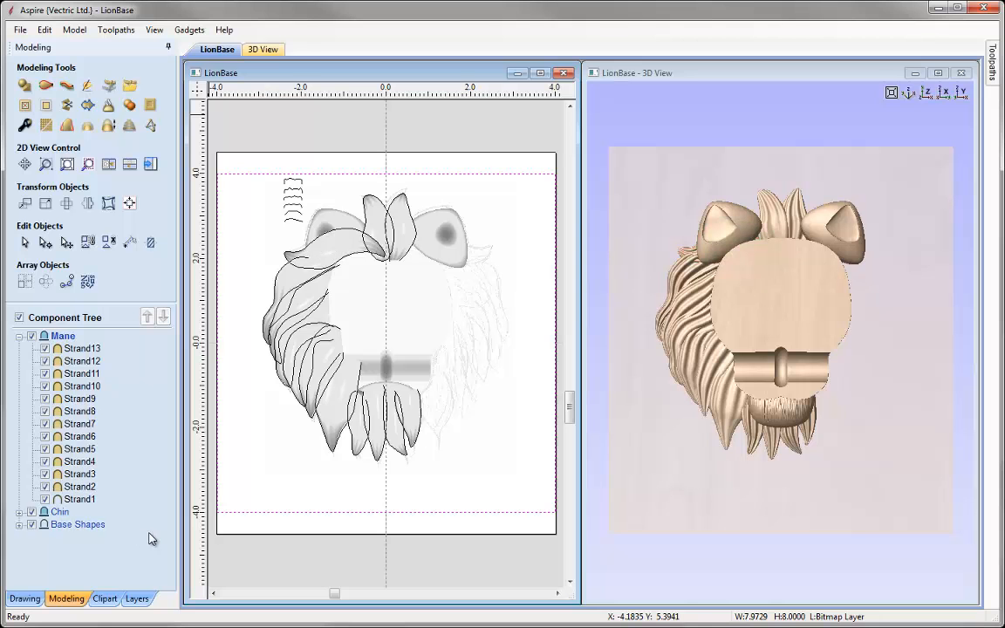
drag(758, 560, 663, 316)
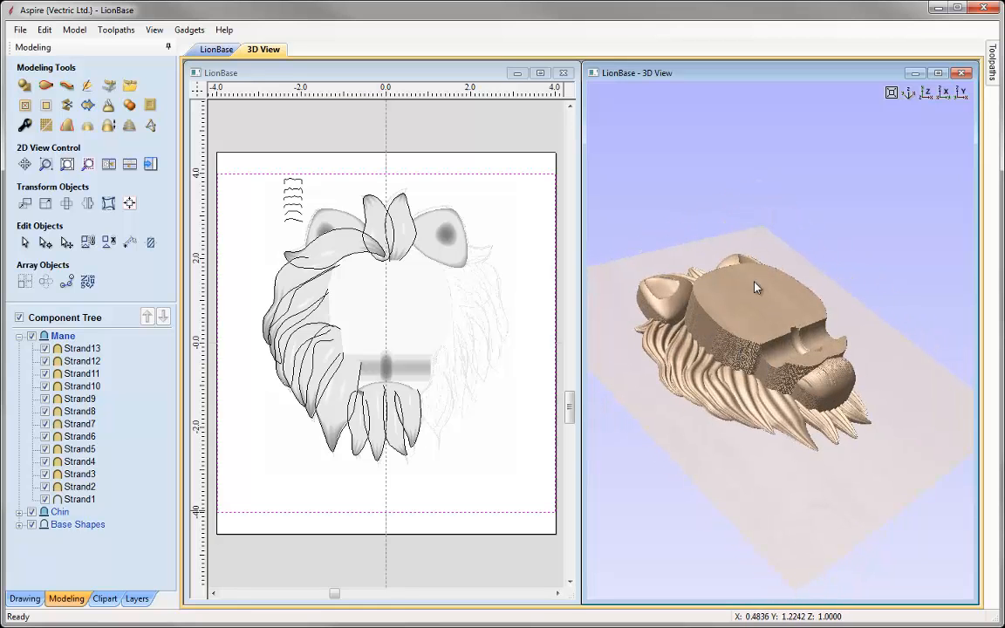
- Inspect the merged mane strands in 3D from several angles and from straight above
drag(793, 496, 635, 364)
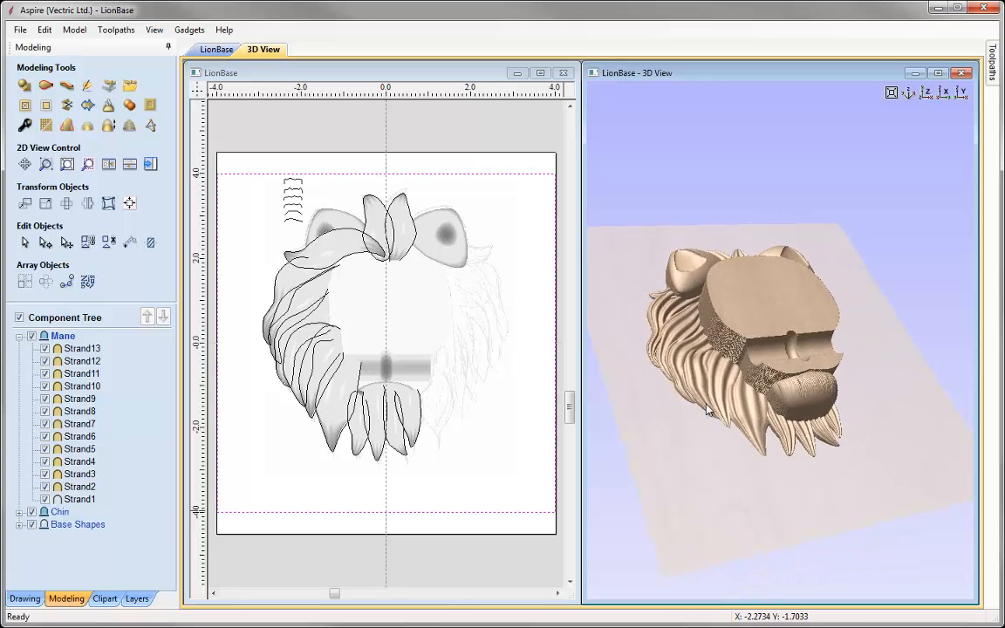
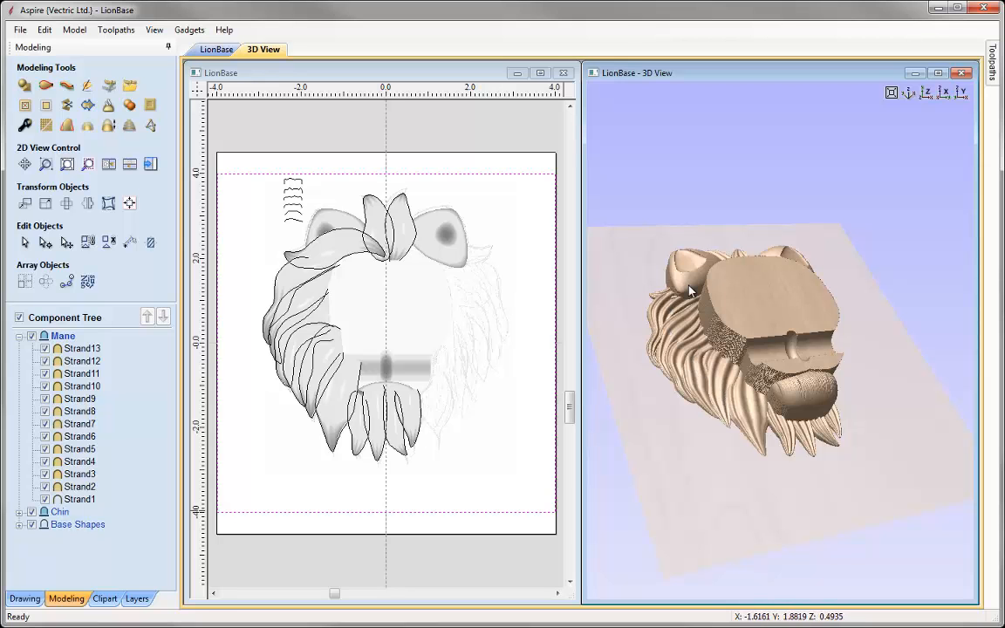
drag(737, 475, 708, 347)
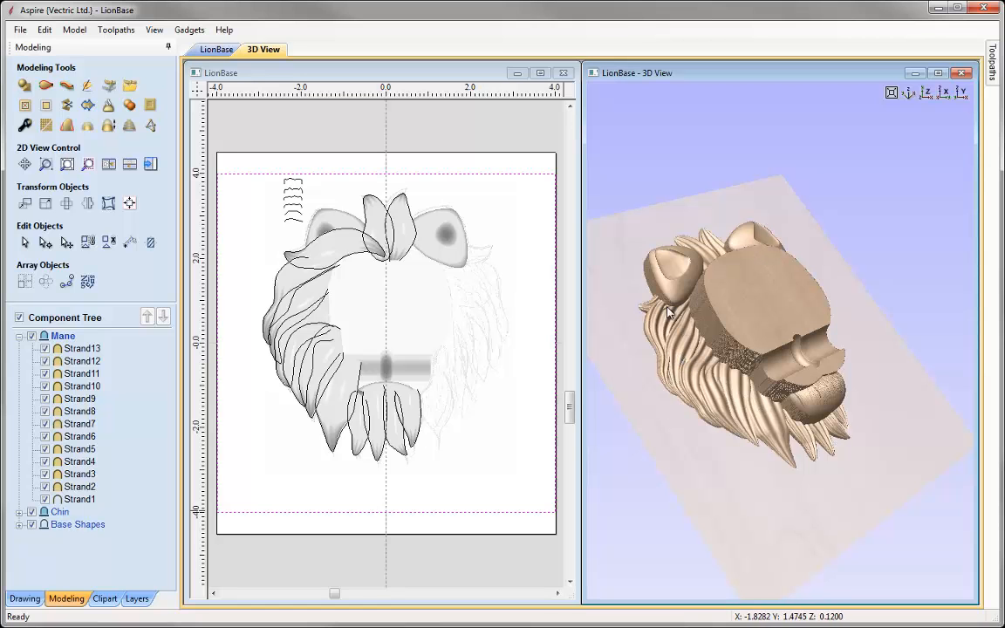
drag(748, 387, 632, 332)
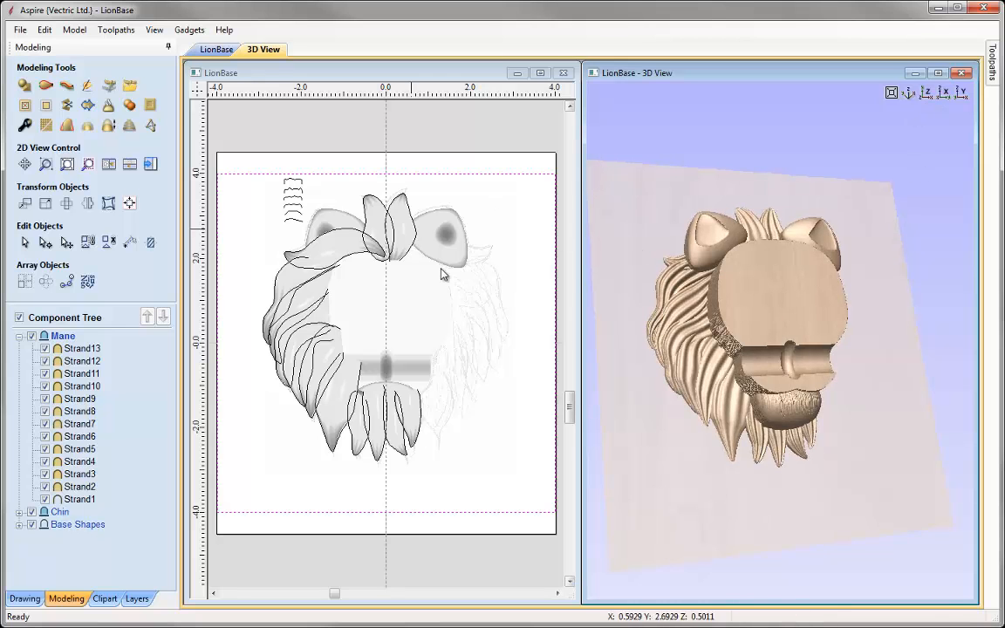
click(928, 97)
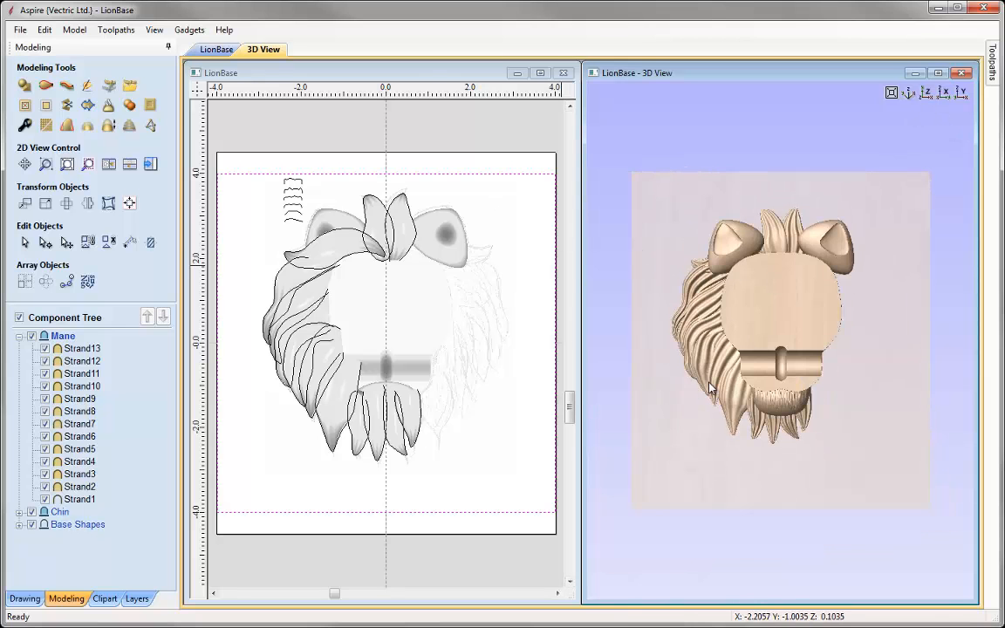
click(924, 98)
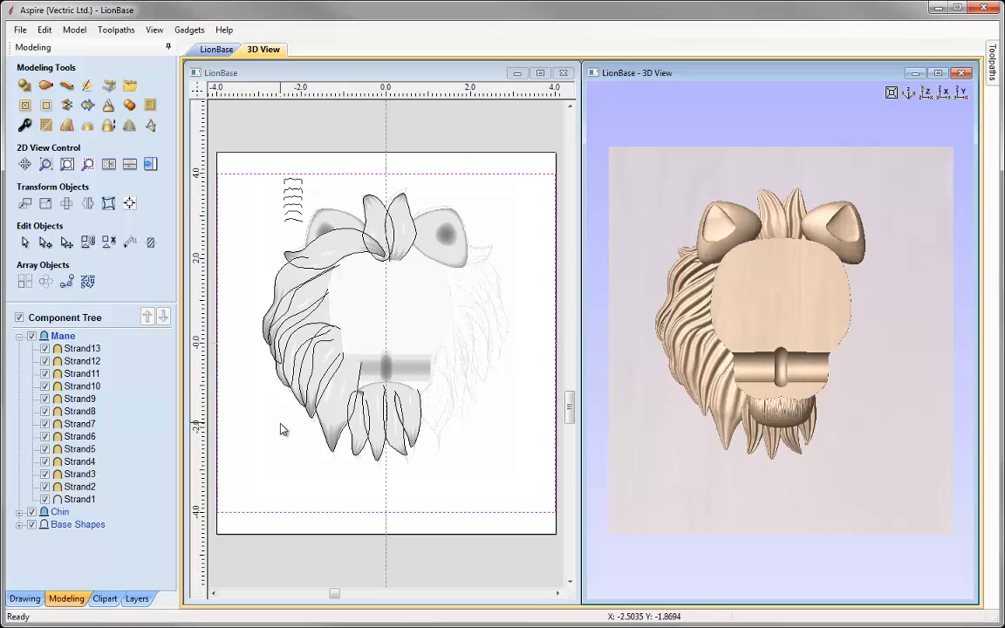
- Draw a circle about 6.13 inches in diameter on the vertical centre line, centred at about X 0.0, Y 1.08
click(25, 598)
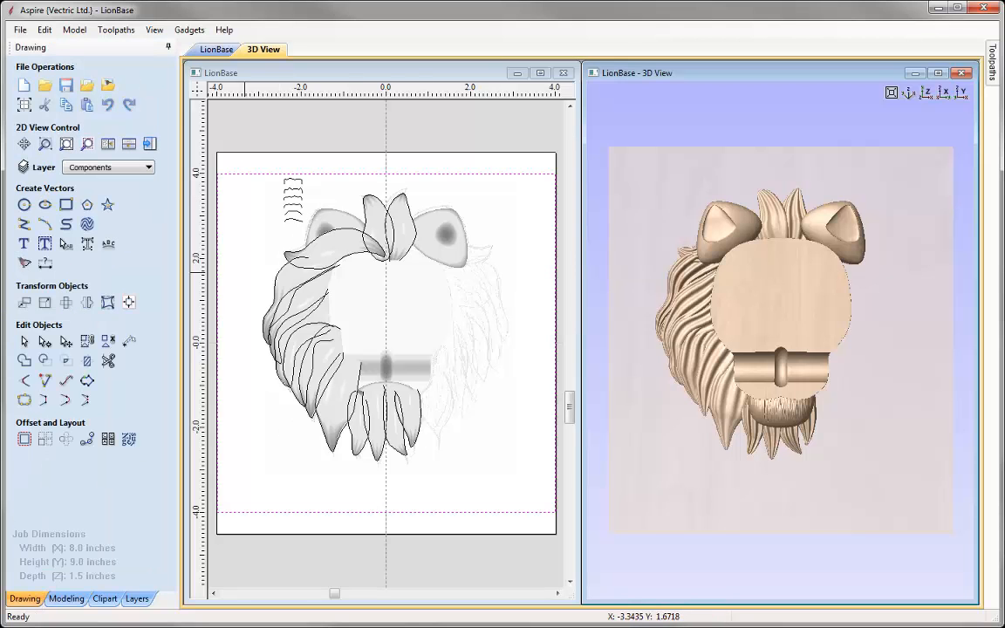
click(24, 204)
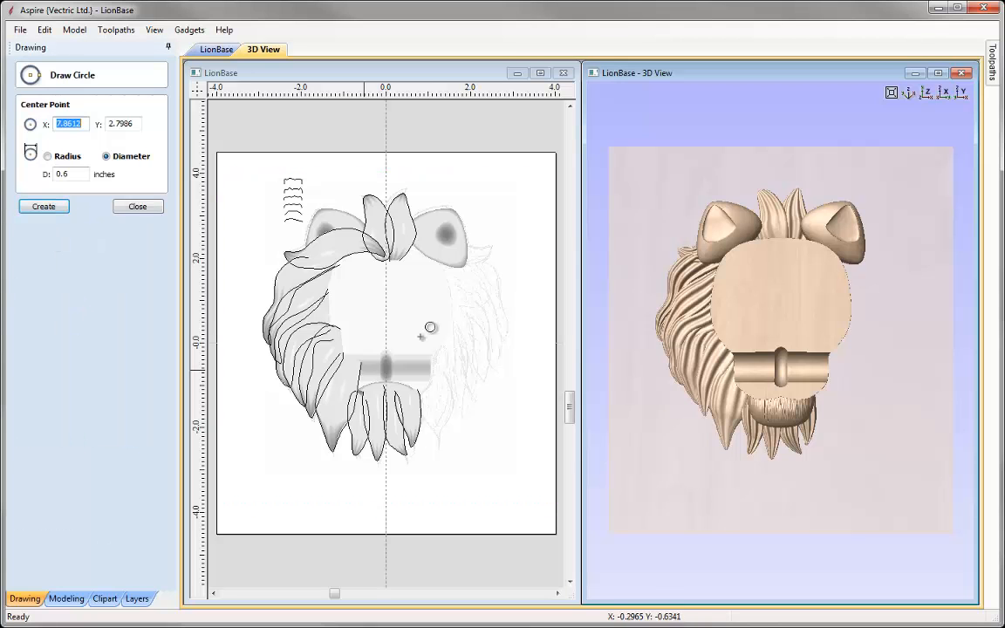
click(386, 298)
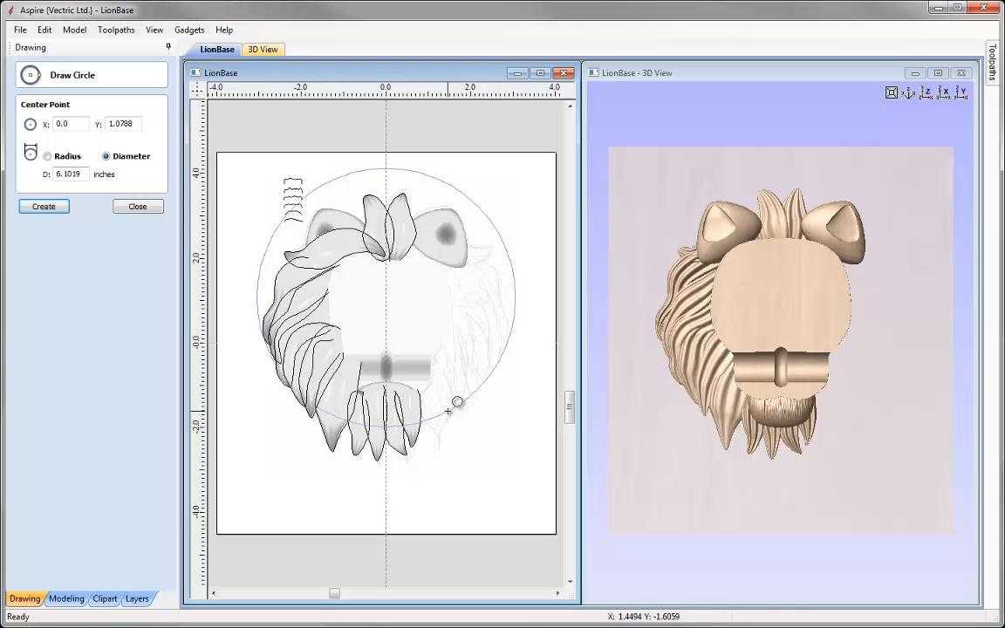
click(458, 402)
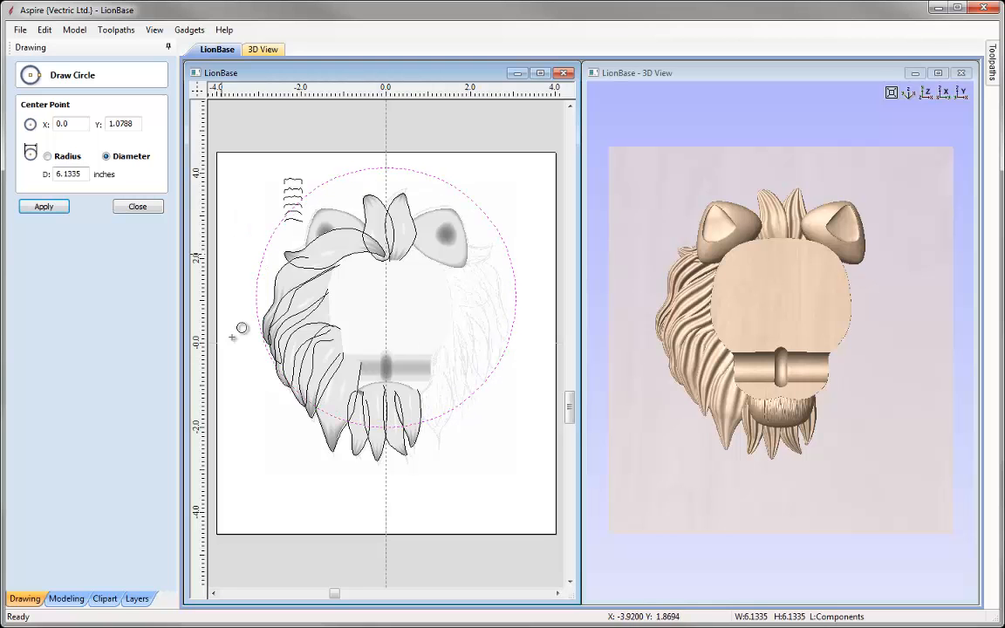
click(136, 206)
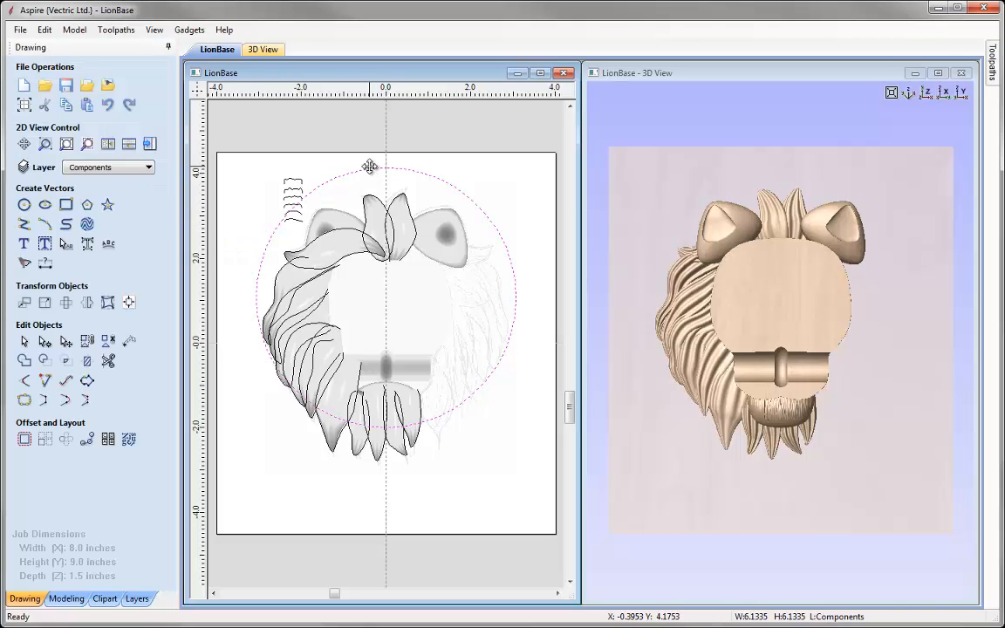
- Nudge the circle down to surround the lion head, and scale a concentric copy inward to about 3.26 inches in diameter
key(Down)
key(Down)
key(Down)
key(Down)
key(Down)
key(Down)
key(Down)
key(Down)
key(Down)
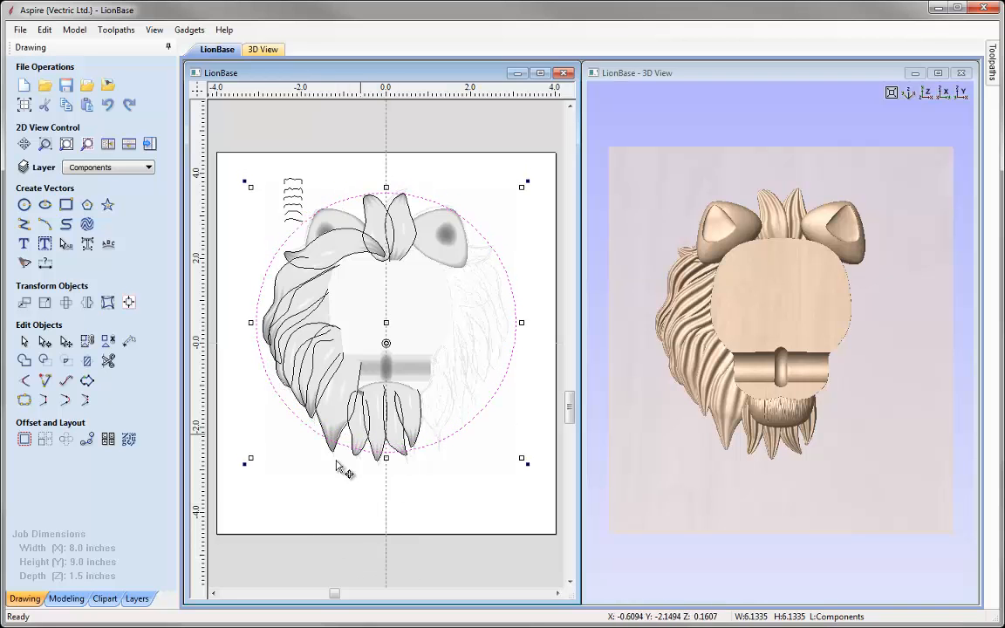
key(Down)
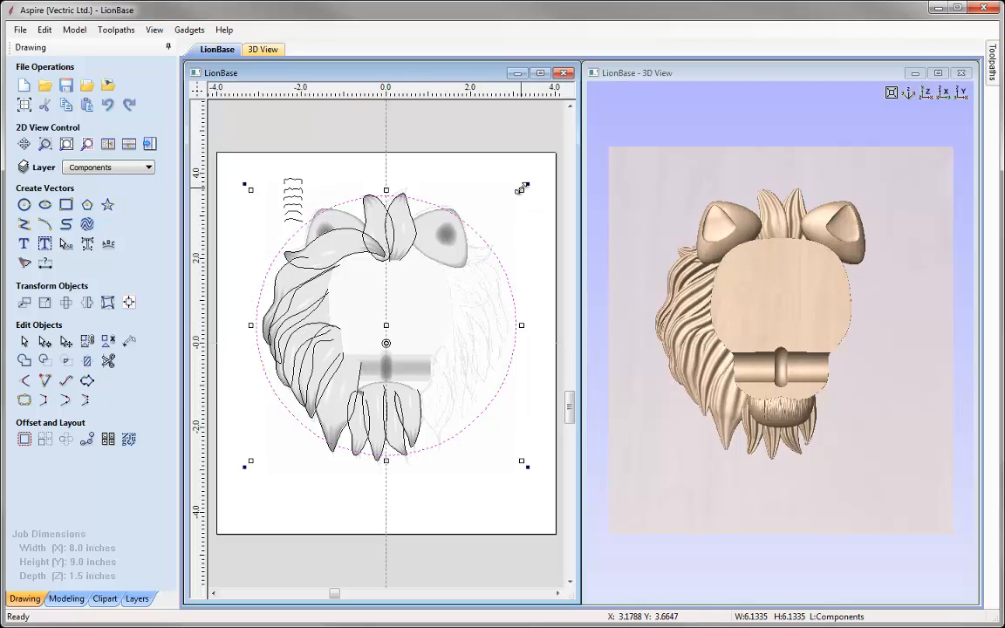
drag(521, 186, 457, 248)
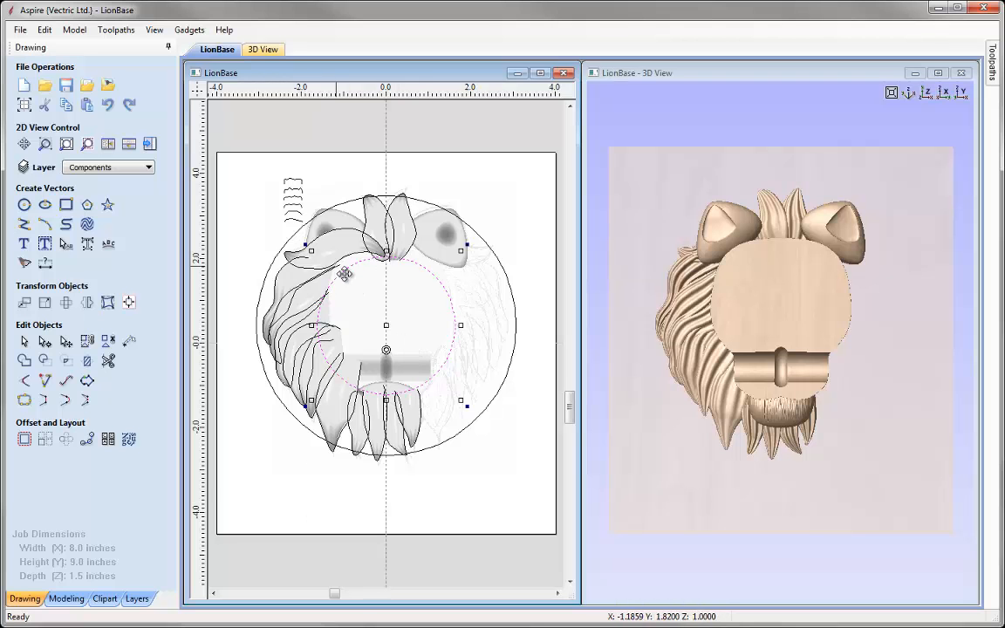
- Try to set only the inner circle's width to 3.0 inches, and undo the resize
click(44, 302)
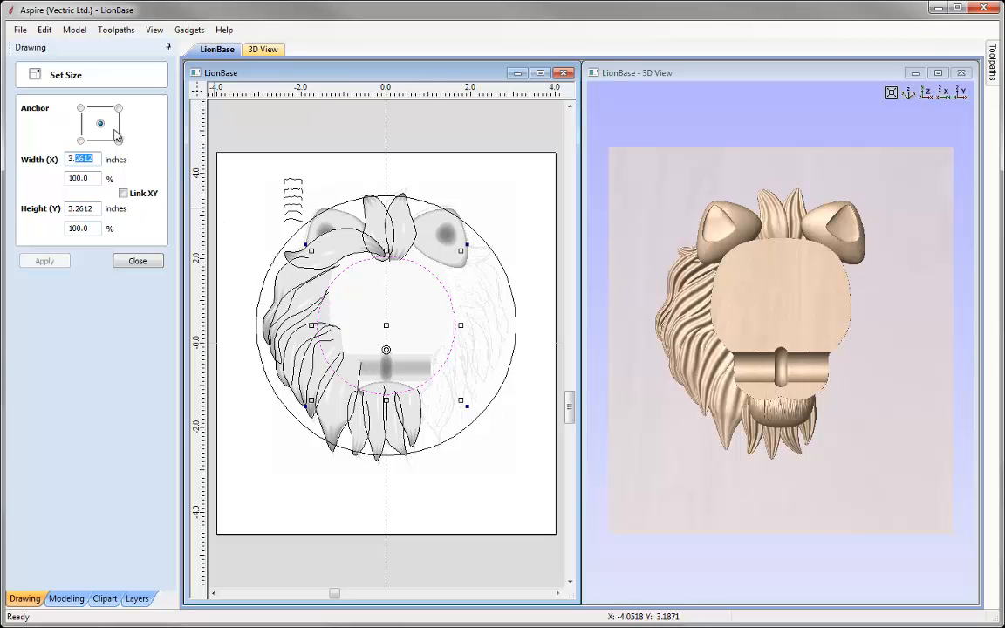
text(0)
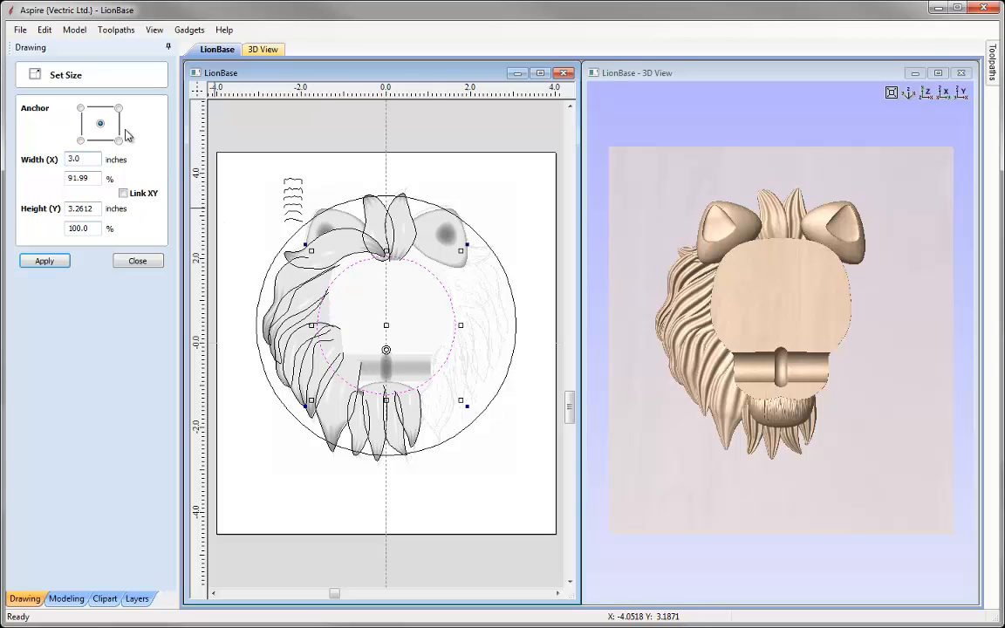
click(63, 264)
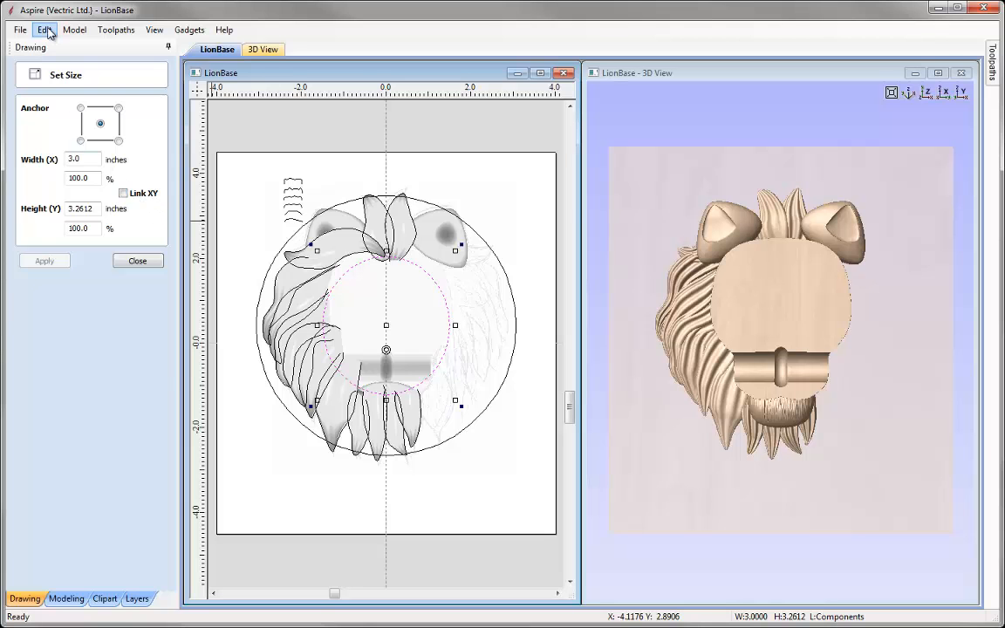
click(44, 29)
click(63, 43)
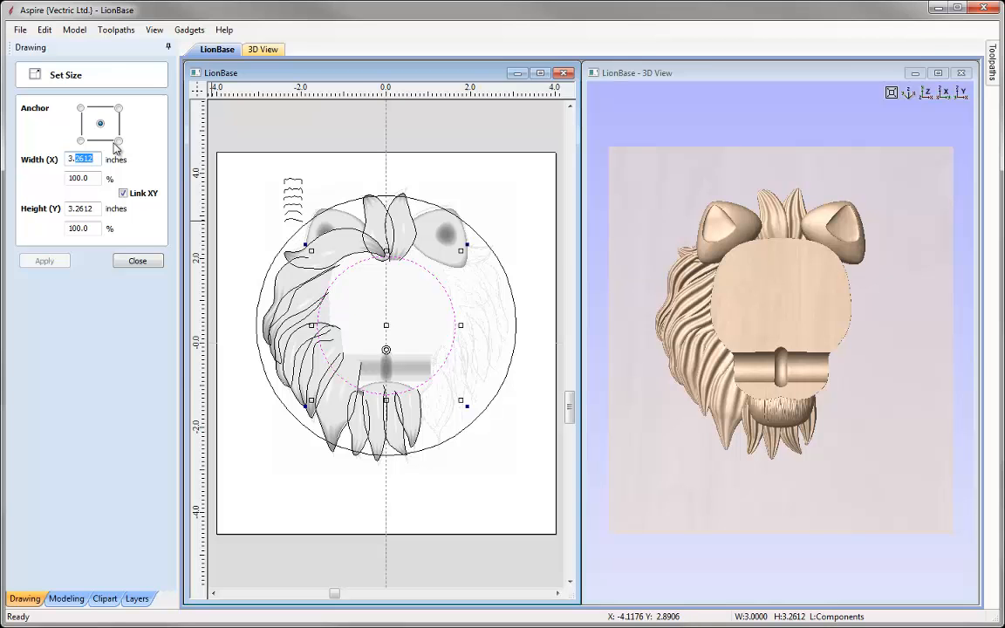
- Resize the inner circle to 3.0 by 3.0 inches with X and Y linked, and close the size tool
text(0)
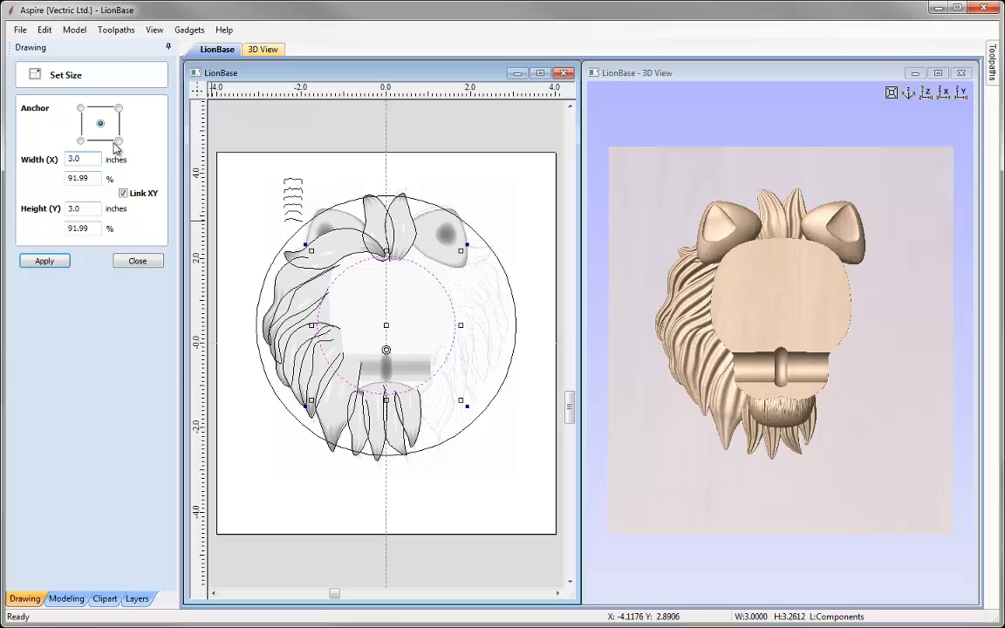
click(50, 264)
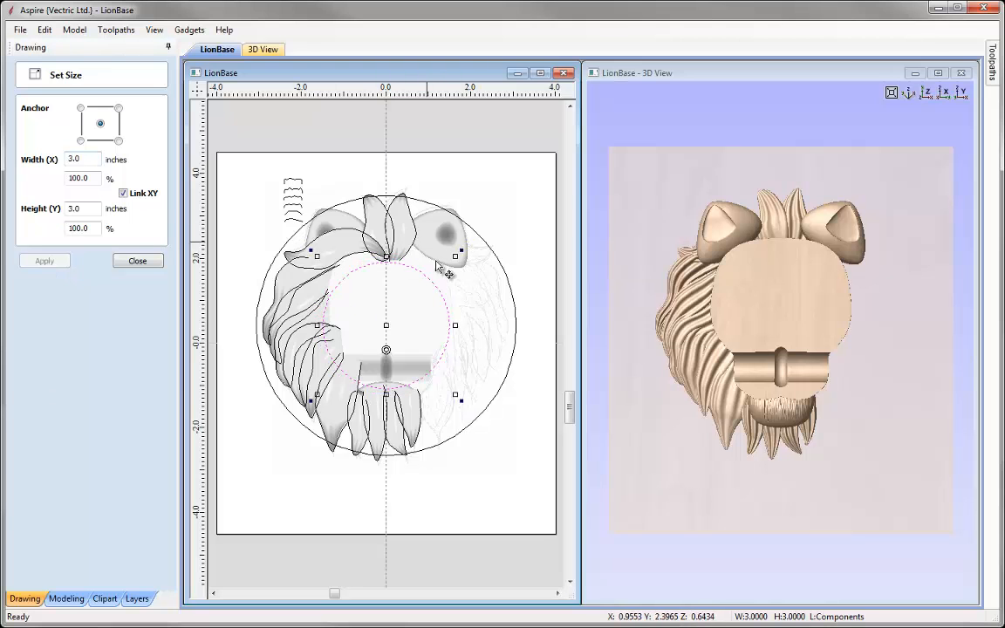
click(137, 261)
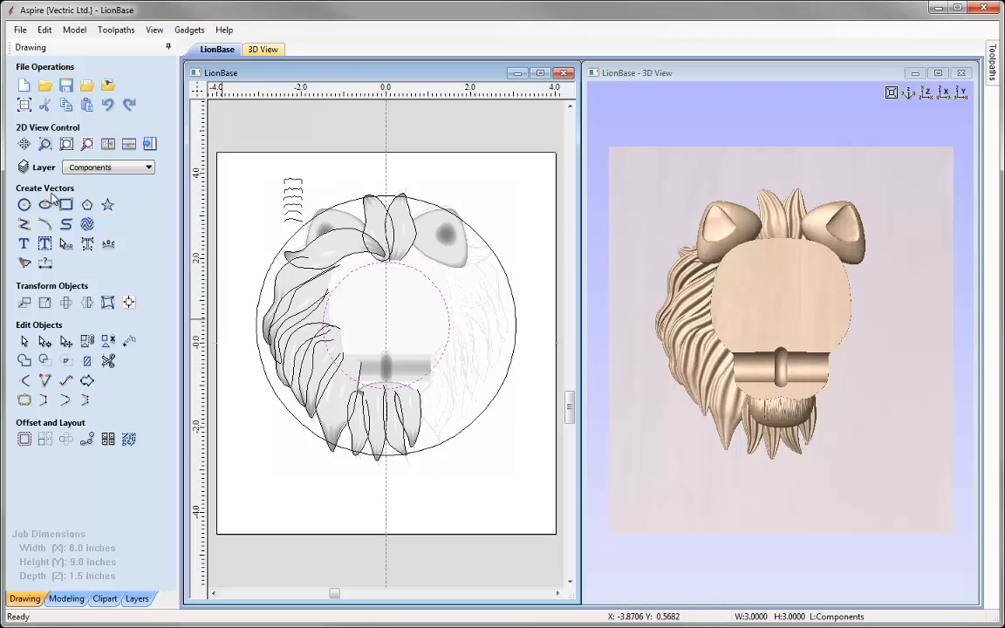
- Create a square-cornered rectangle bridging the right-hand gap between the two circles, about 1.57 inches wide and 0.5 inches high
click(66, 204)
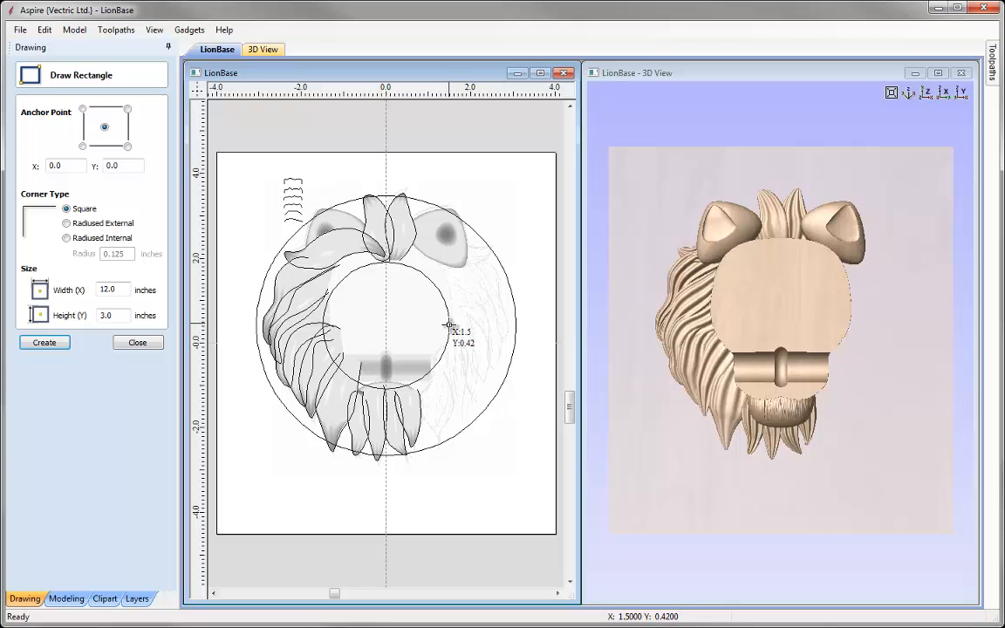
drag(450, 327, 516, 325)
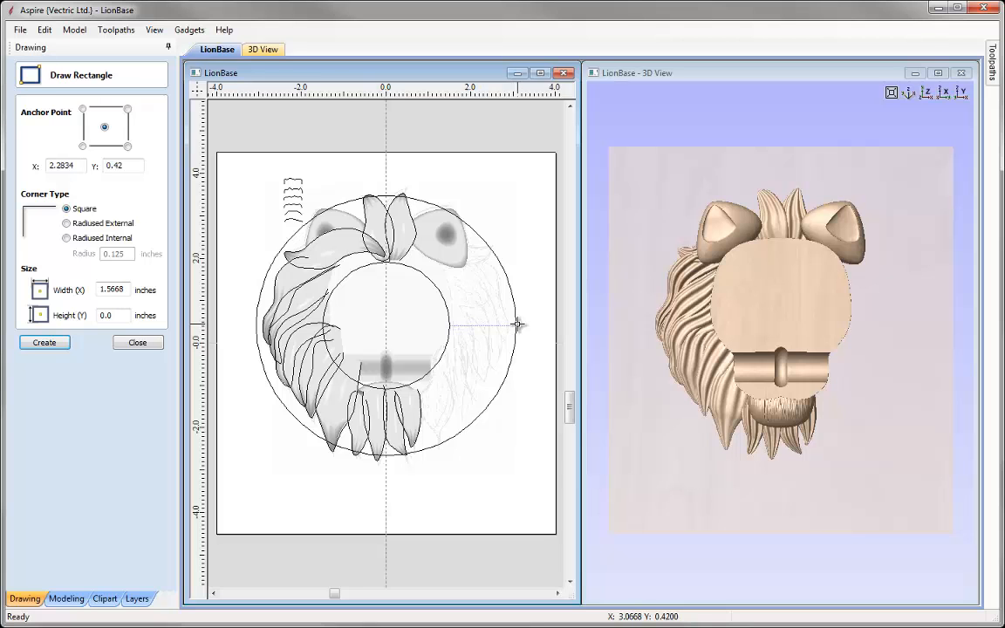
drag(518, 325, 518, 324)
click(108, 315)
text(5)
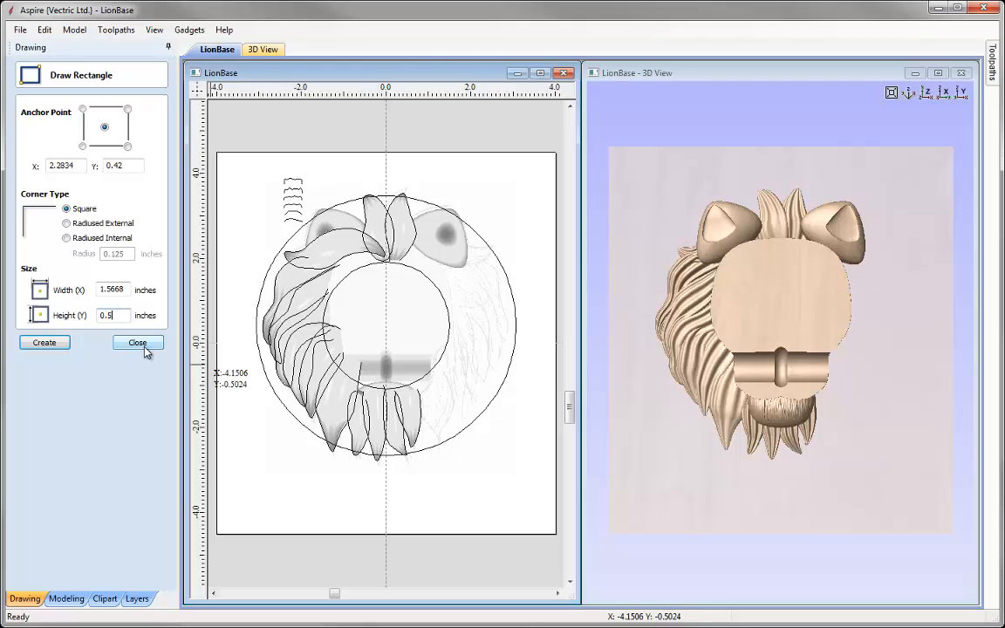
click(48, 343)
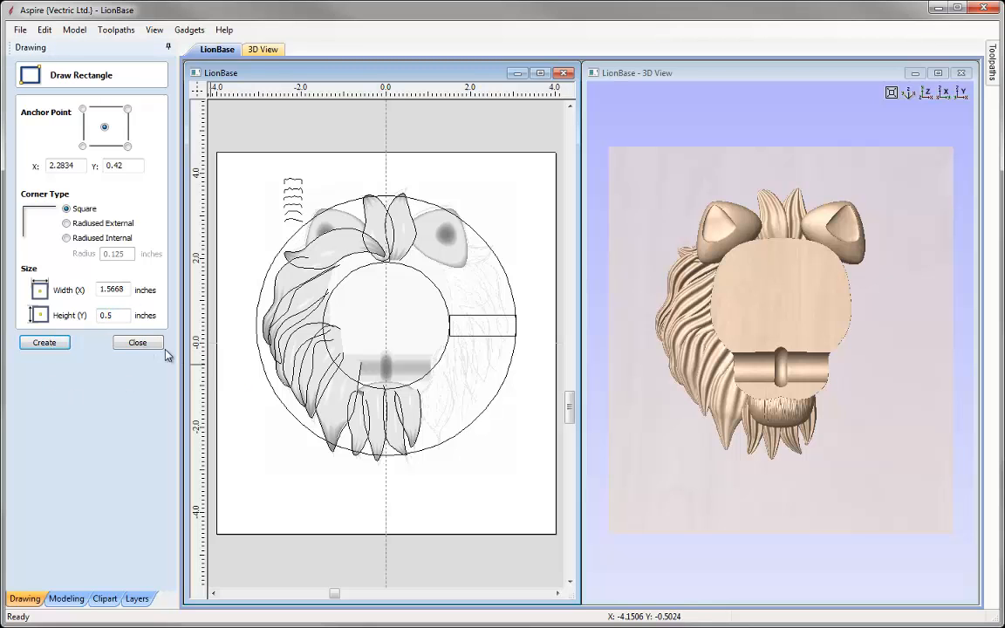
click(138, 343)
- Move the rectangle from between the circles to the blank area below the lion head
click(488, 334)
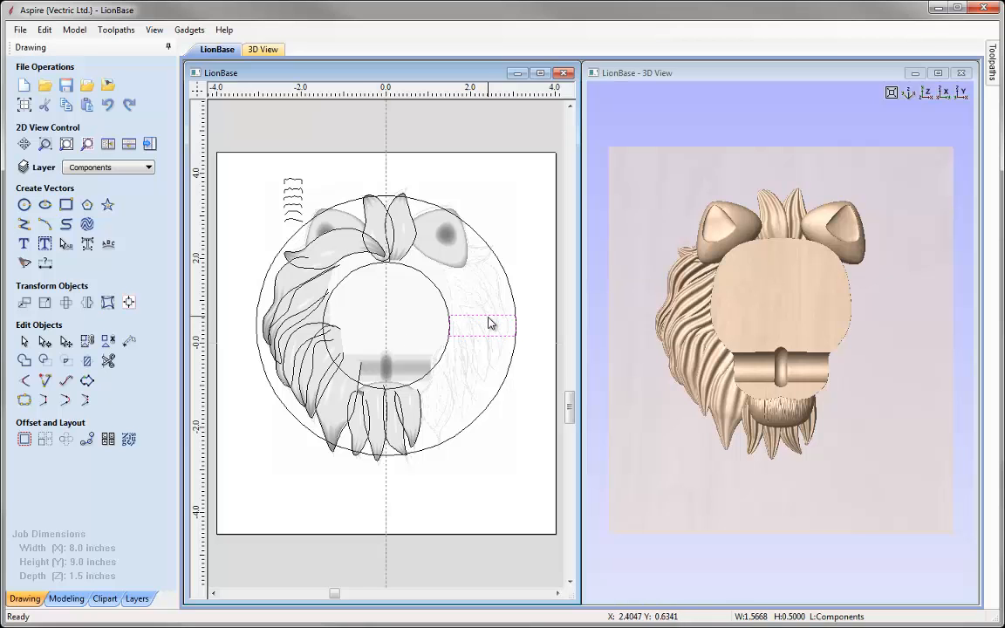
click(485, 326)
click(483, 323)
click(486, 316)
click(487, 323)
drag(485, 325, 472, 506)
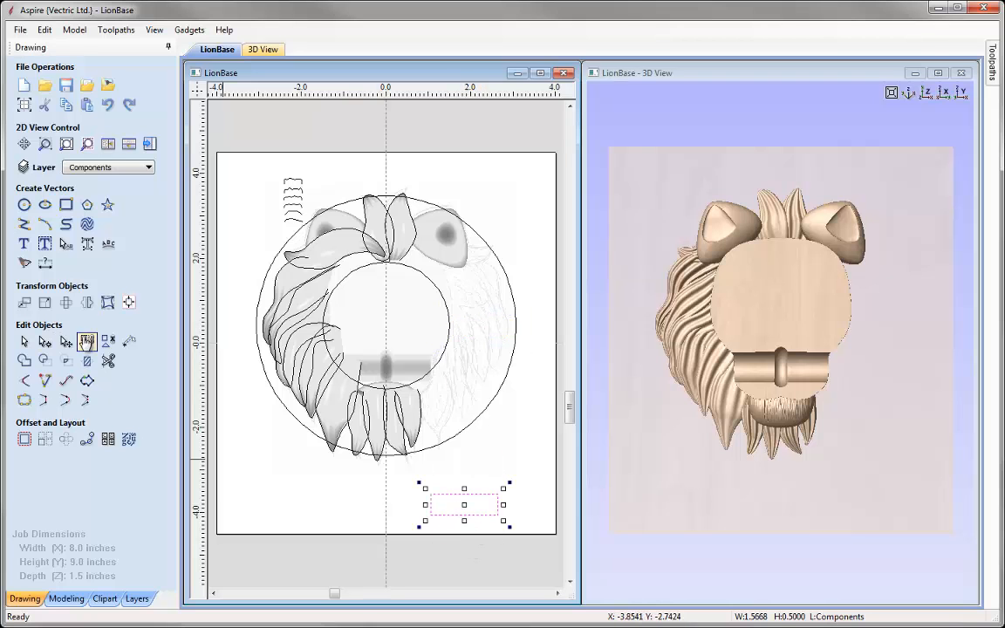
- Node-edit the rectangle, deleting its bottom span and its upper-left corner point to leave a sloping profile
click(44, 341)
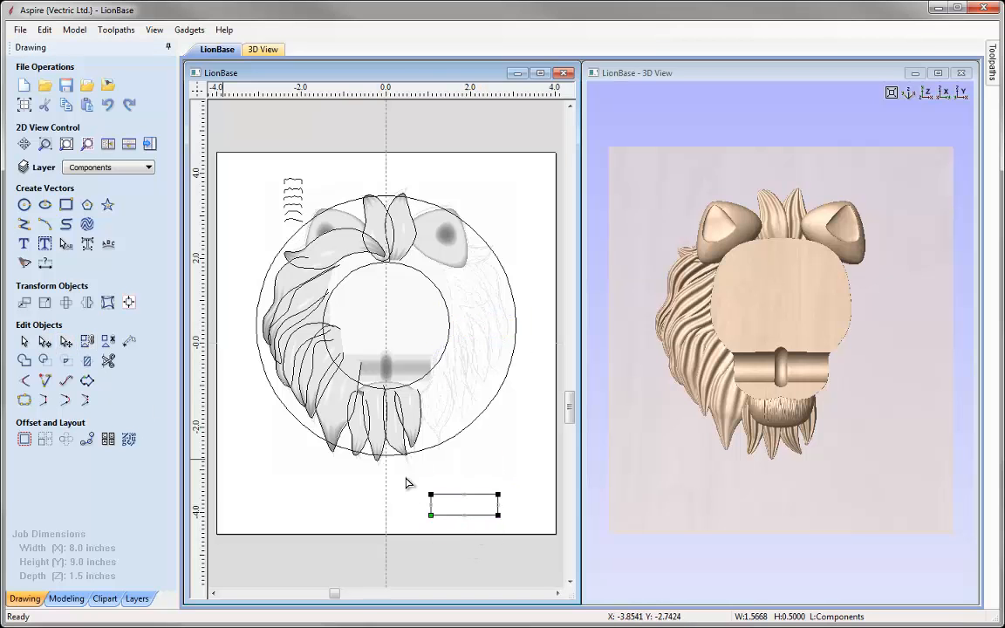
right_click(478, 521)
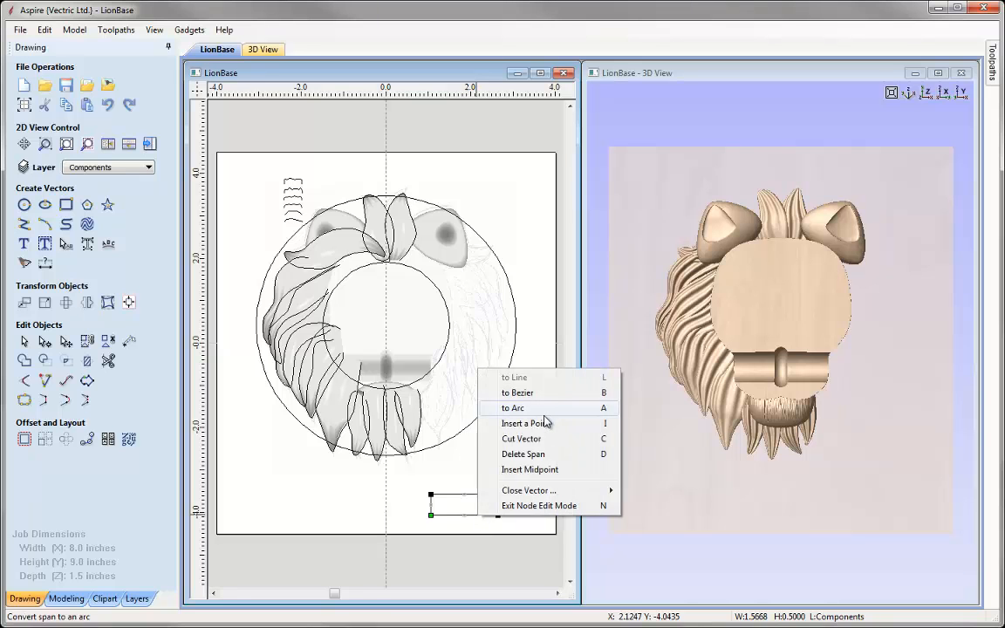
click(494, 454)
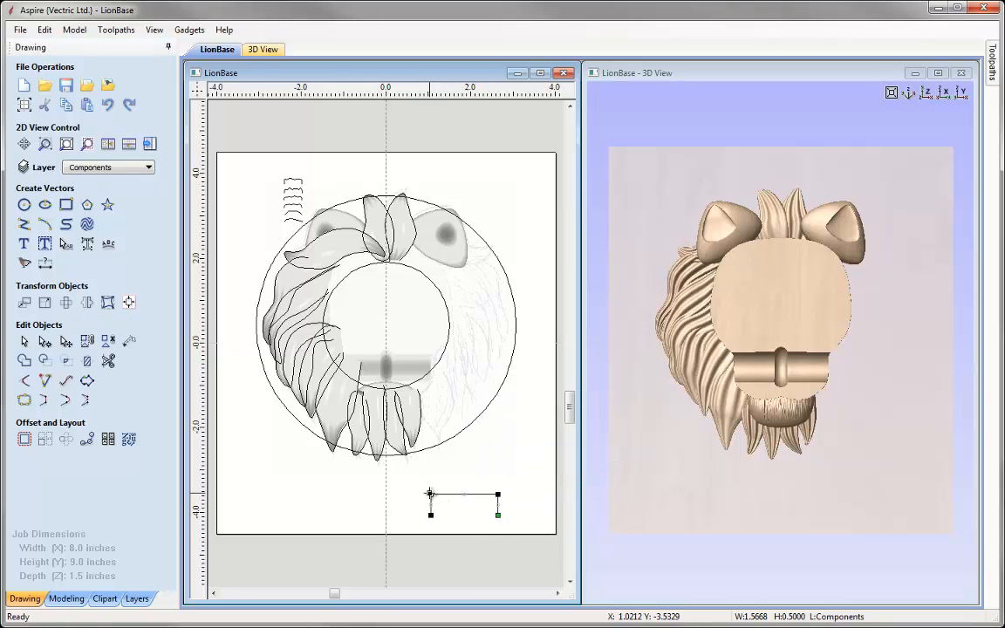
right_click(432, 497)
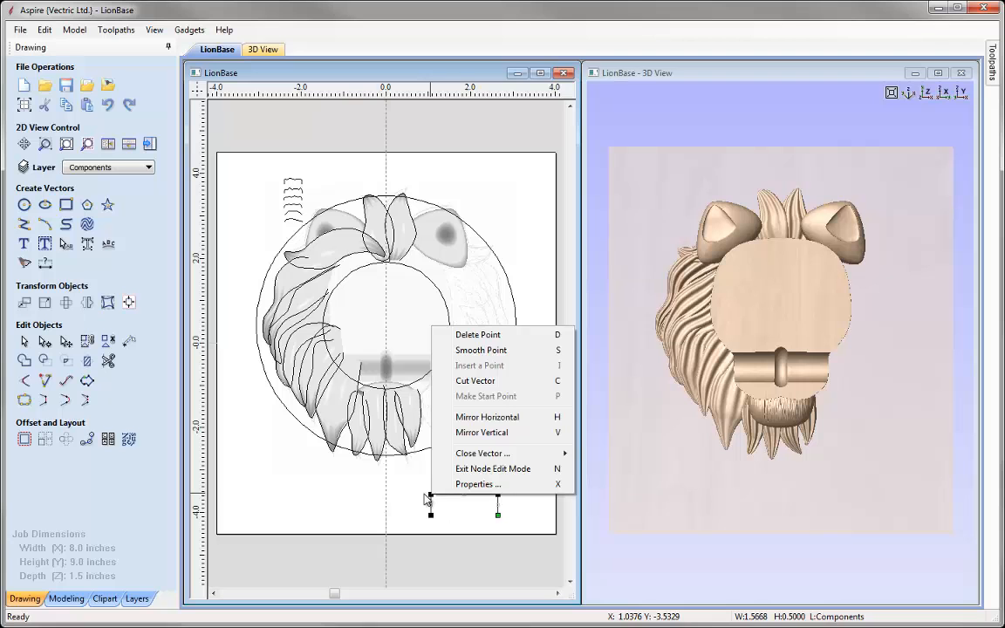
click(478, 335)
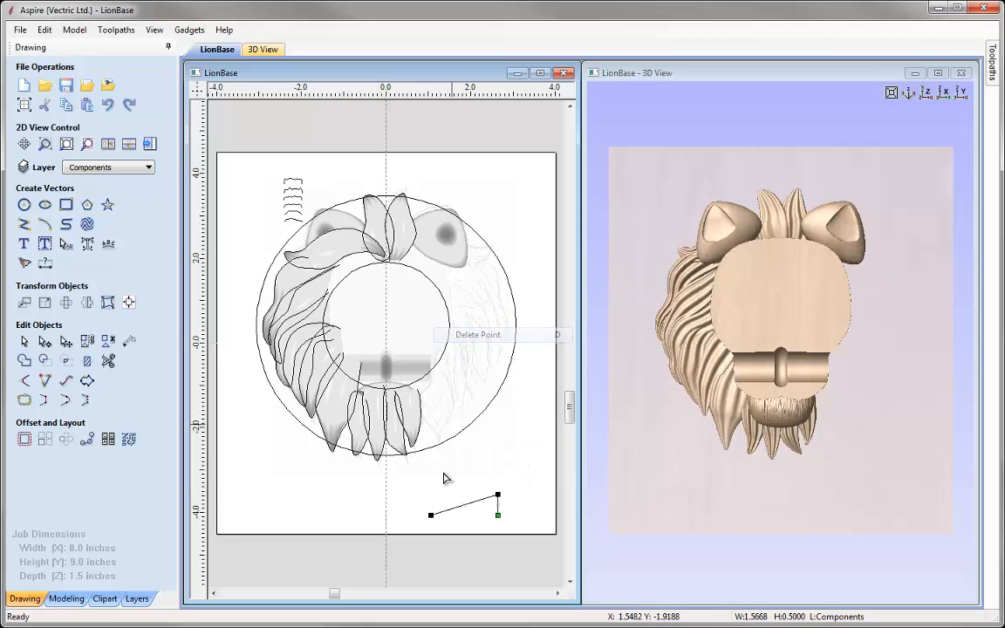
- Convert the sloping span of the open profile to a Bezier curve and level the control handle at its upper end
right_click(475, 507)
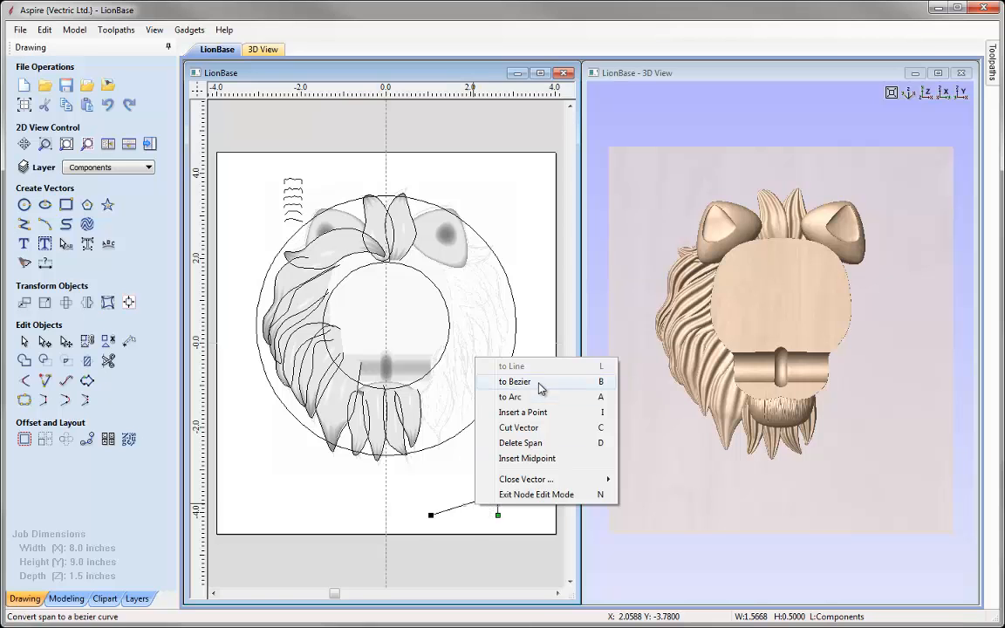
click(515, 381)
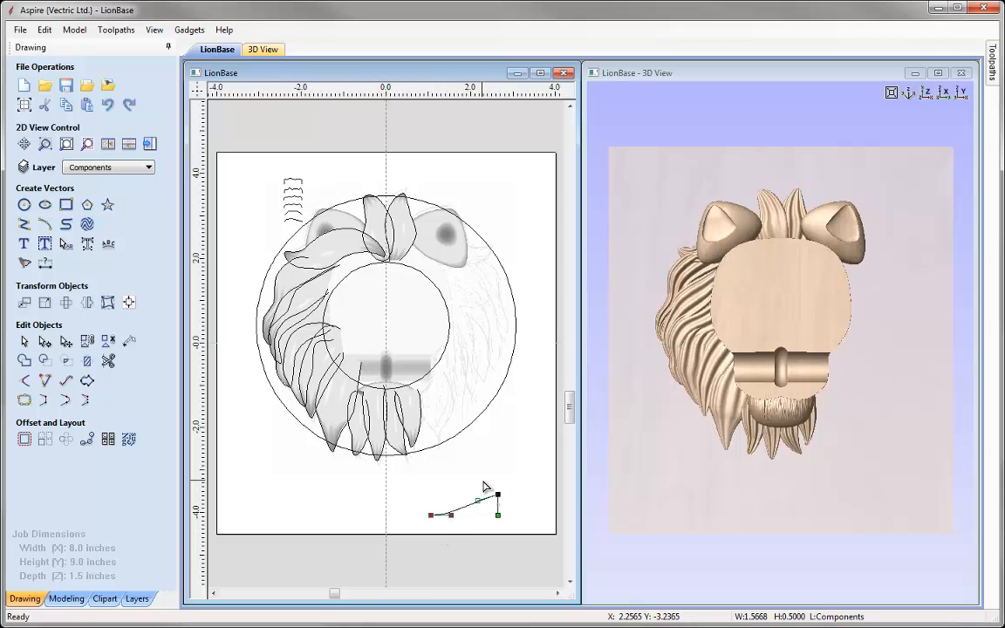
drag(493, 484, 514, 503)
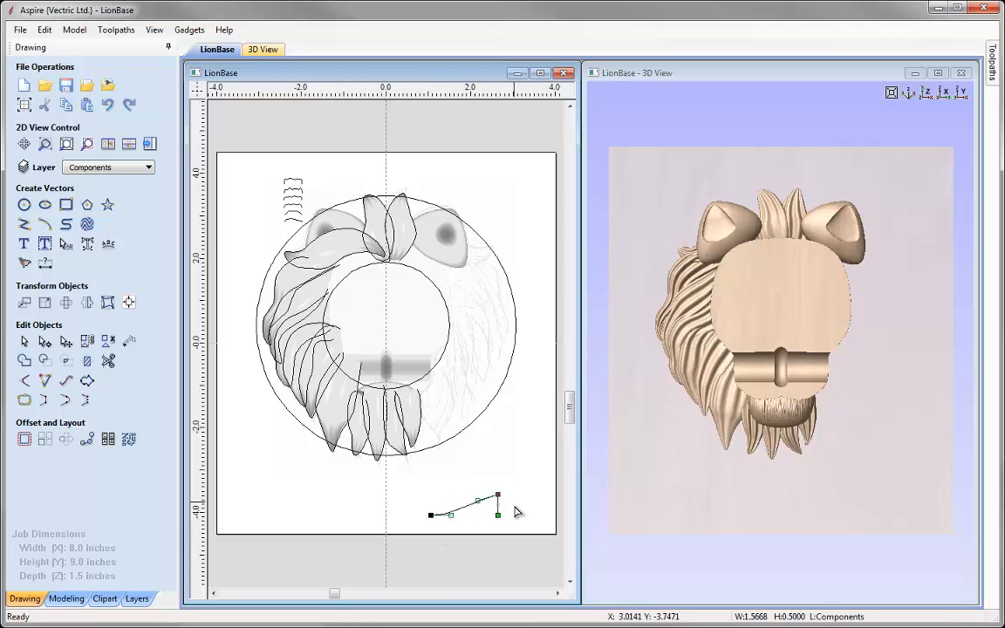
click(477, 500)
key(y)
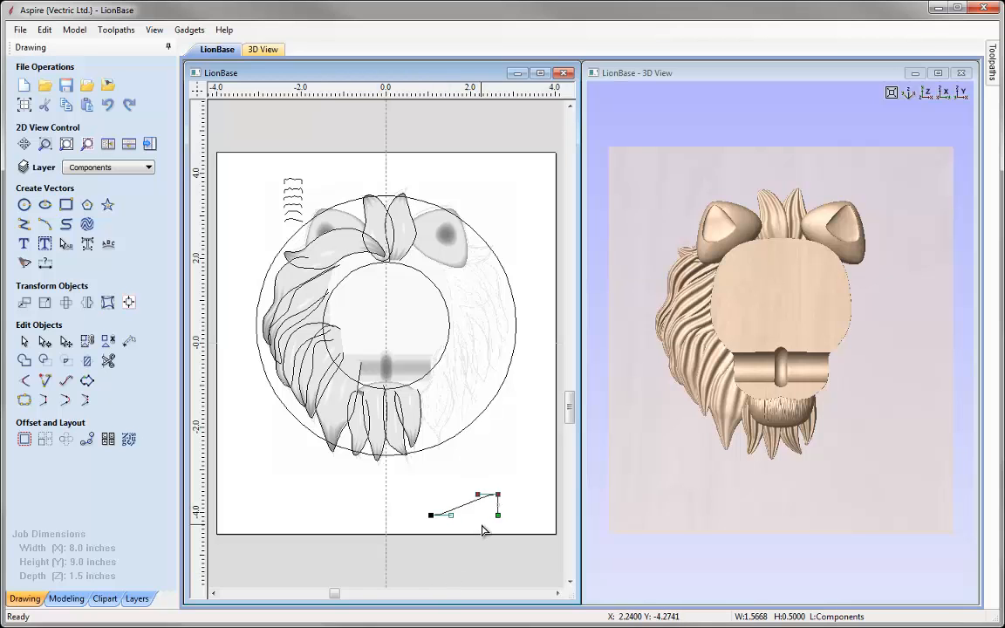
- Lengthen the Bezier's horizontal control handles to form a smooth S-shaped profile, and finish node editing
drag(445, 498, 464, 530)
key(Right)
click(476, 495)
key(Left)
key(Left)
key(Left)
click(471, 520)
scroll(469, 517, up, 1)
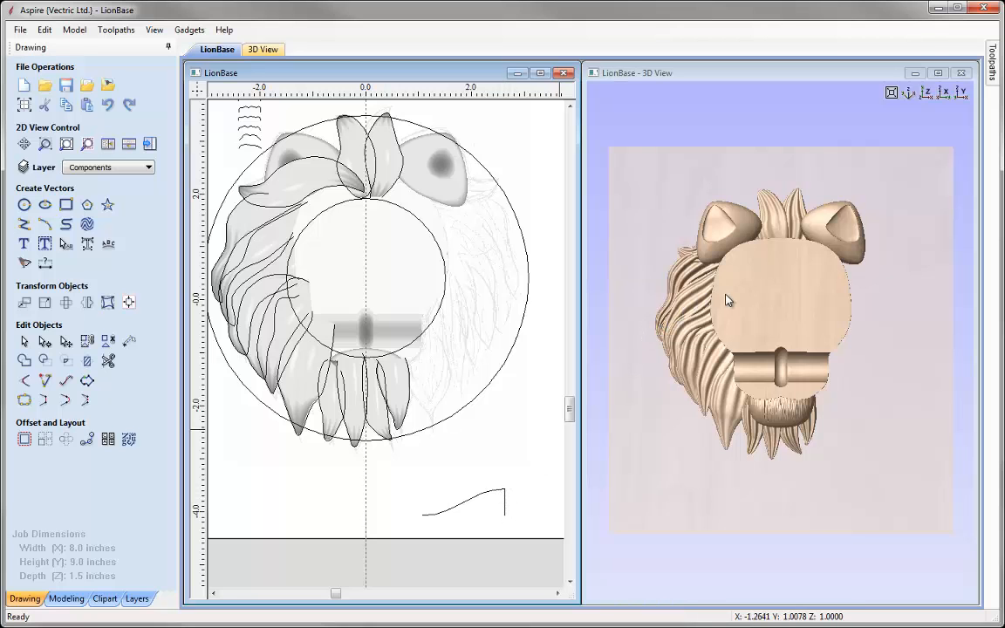
- Start a Two Rail Sweep using the outer and inner circles around the head as its drive rails
drag(819, 467, 851, 161)
click(909, 96)
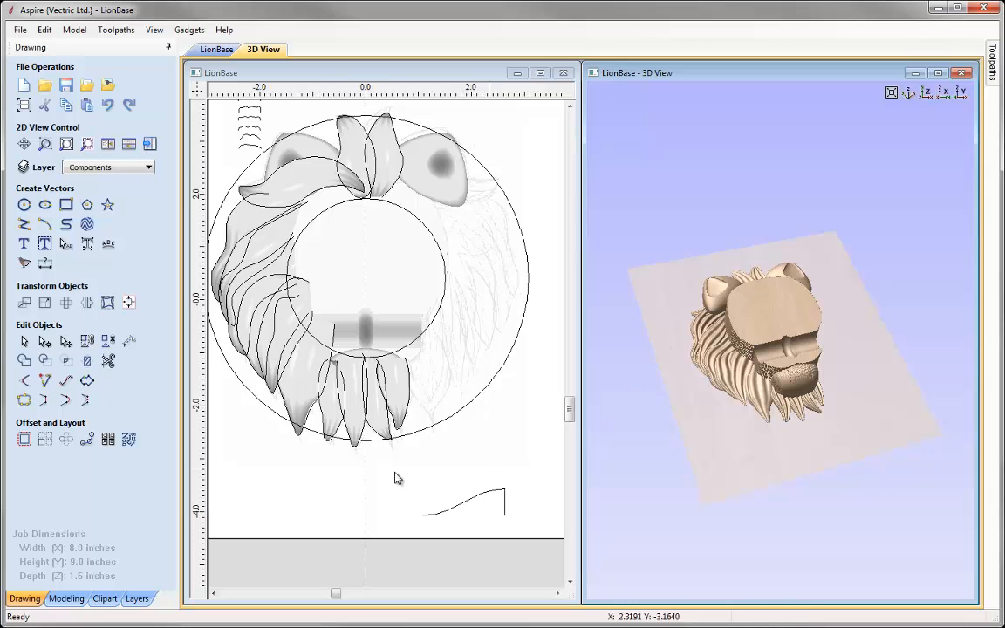
click(459, 410)
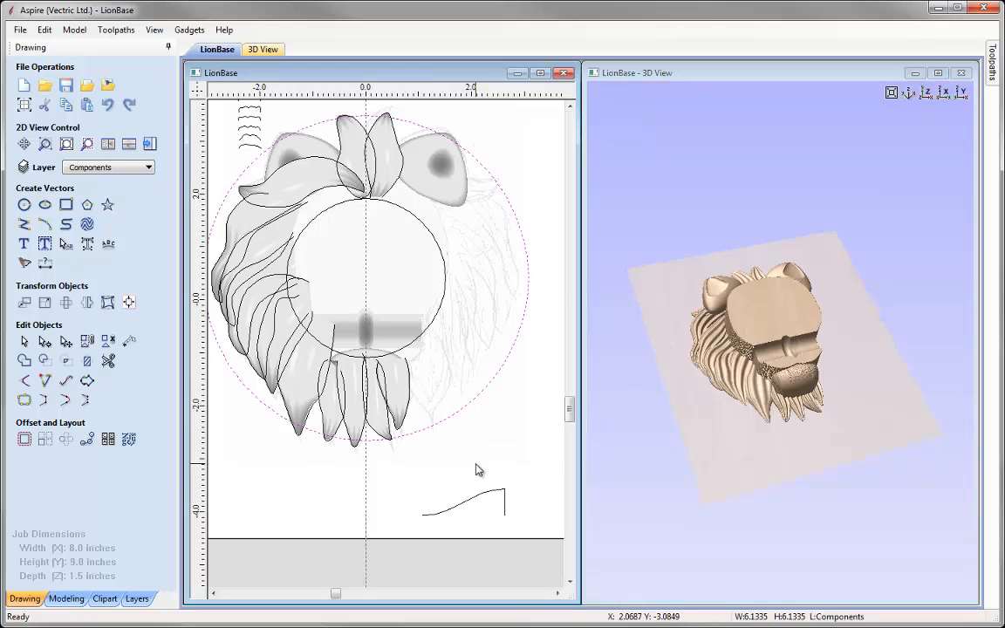
shift+click(429, 330)
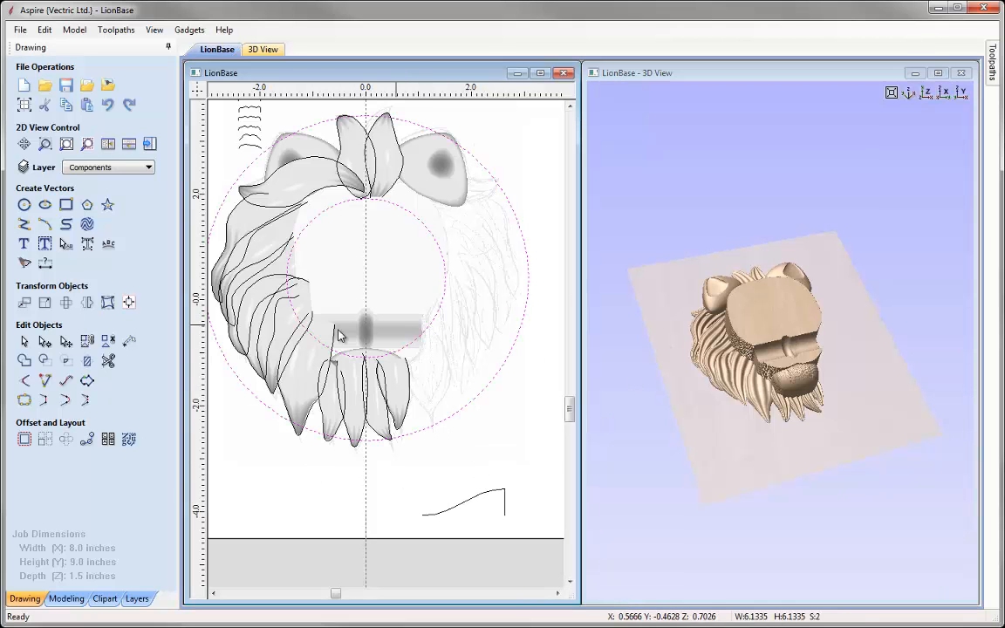
click(66, 600)
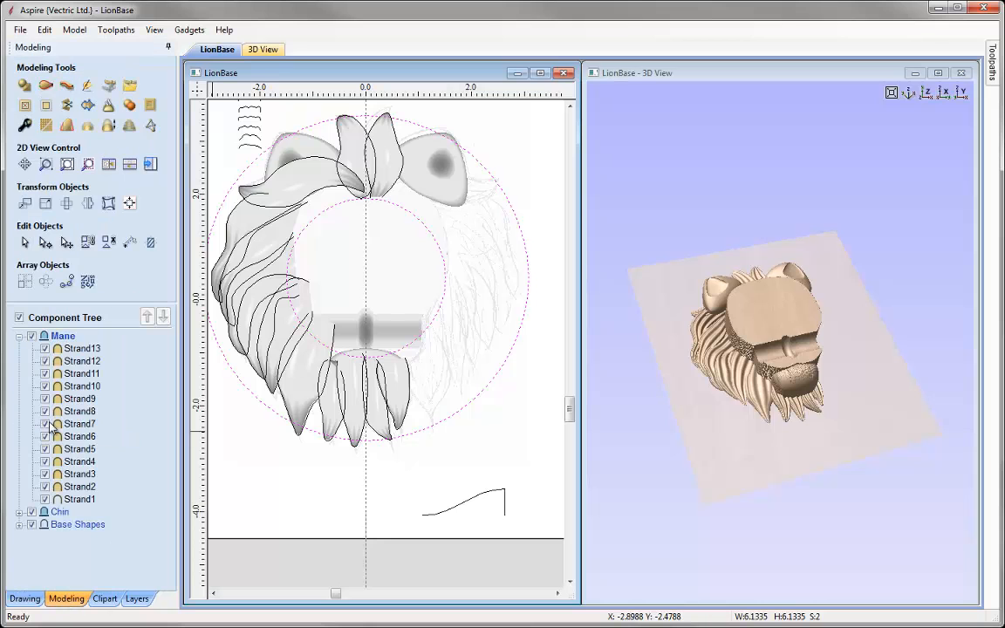
click(44, 88)
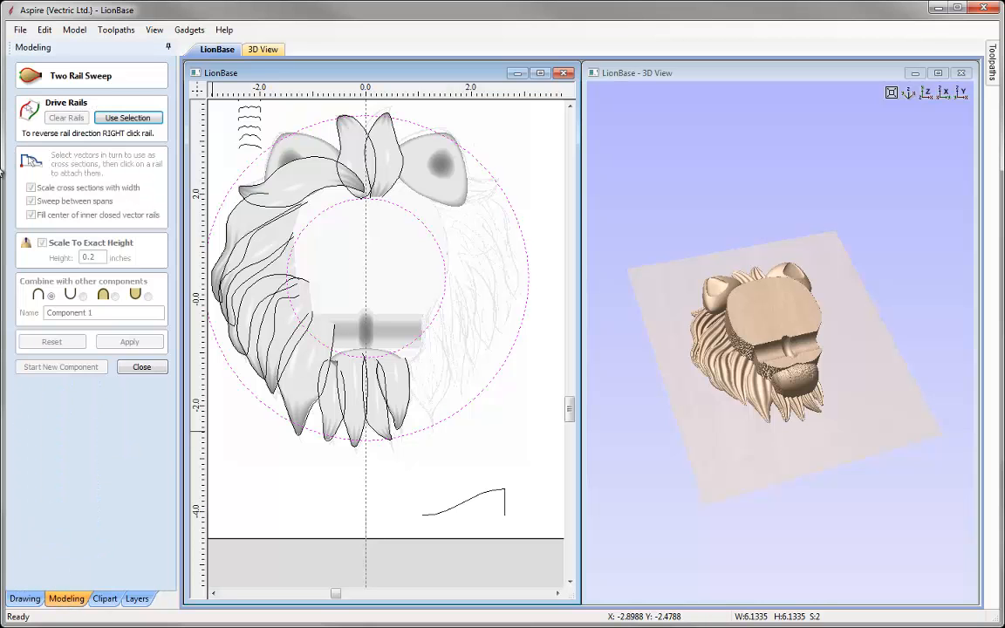
click(122, 118)
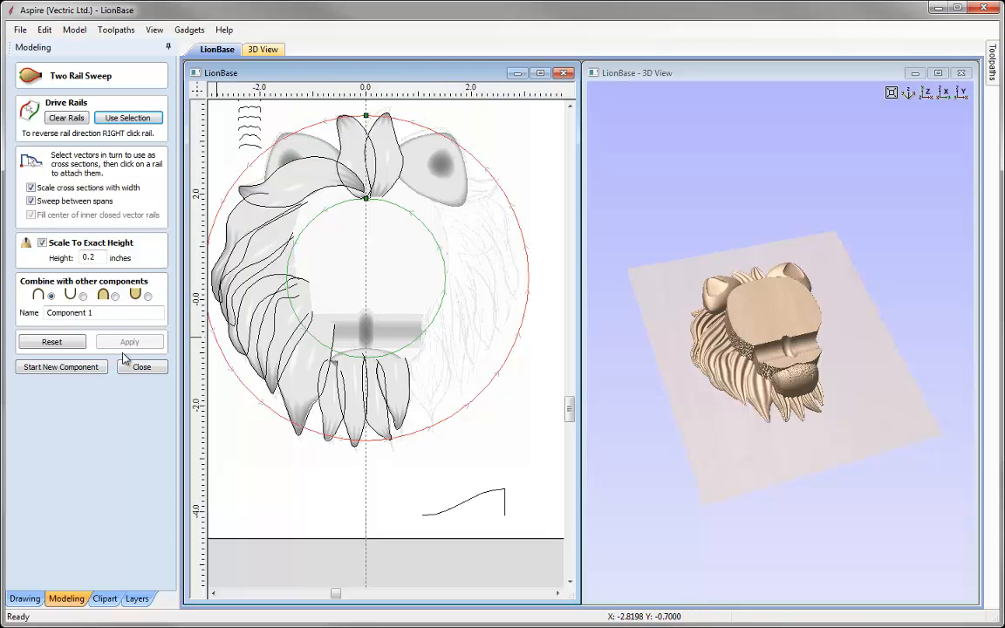
- Sweep the S-shaped profile between the two circular rails and inspect the resulting ring in 3D
click(494, 494)
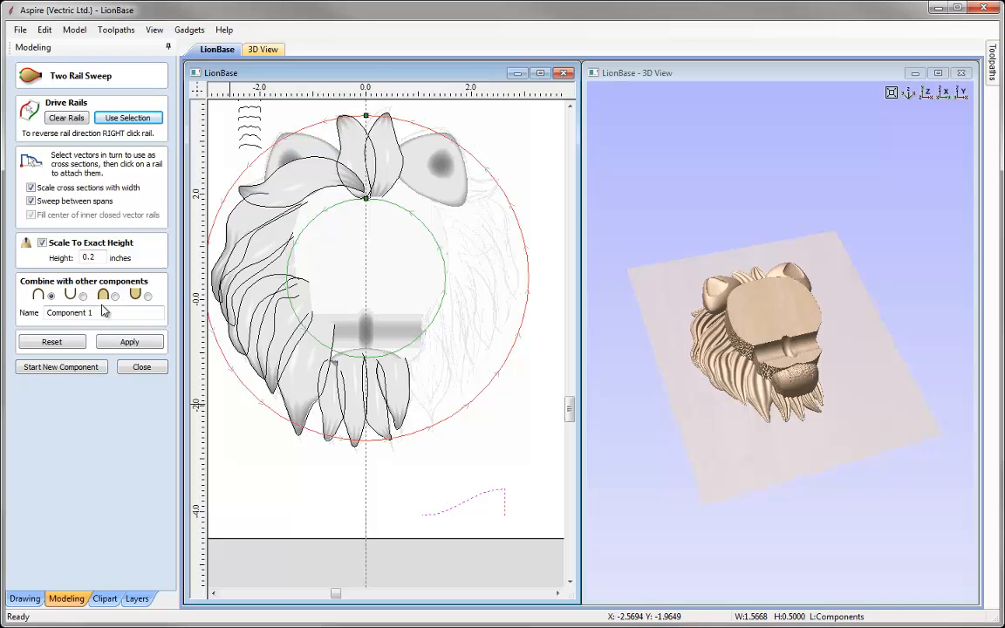
click(129, 341)
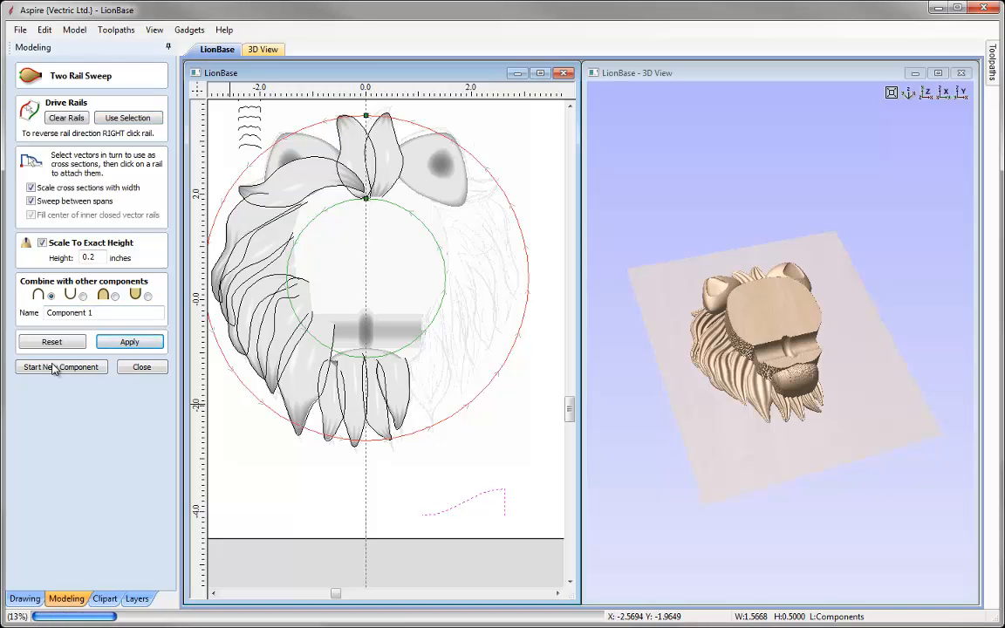
click(823, 468)
drag(823, 469, 781, 326)
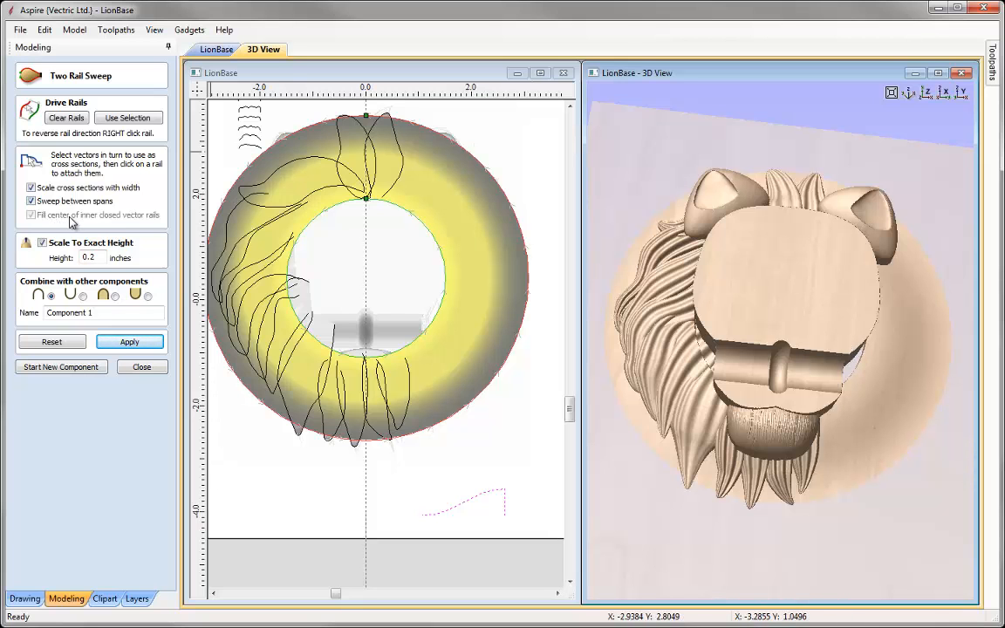
- Recalculate the sweep without width scaling or Scale To Exact Height, and with the center of the inner closed rail filled
click(32, 189)
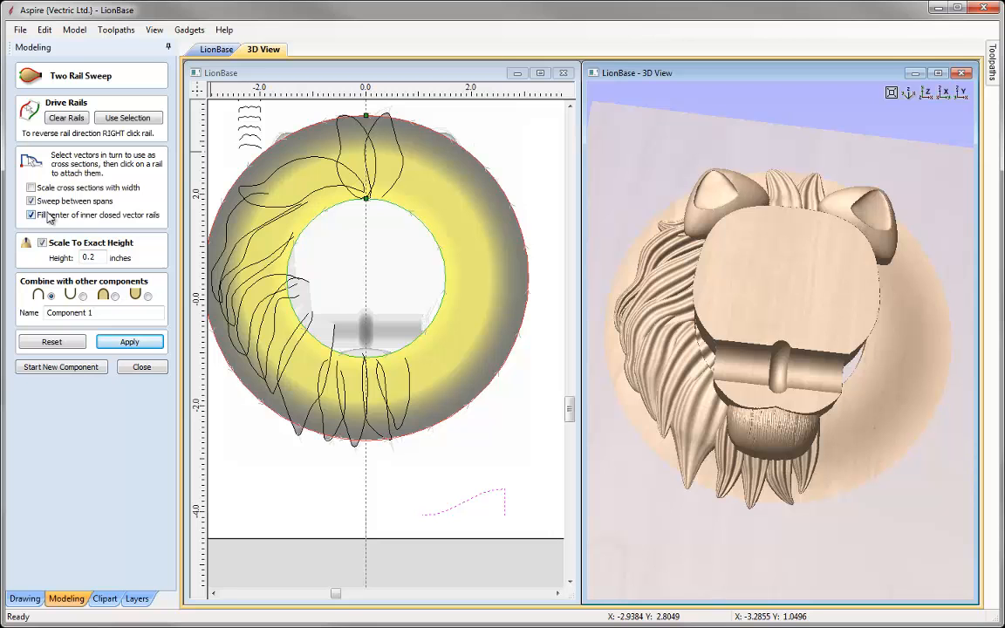
click(122, 340)
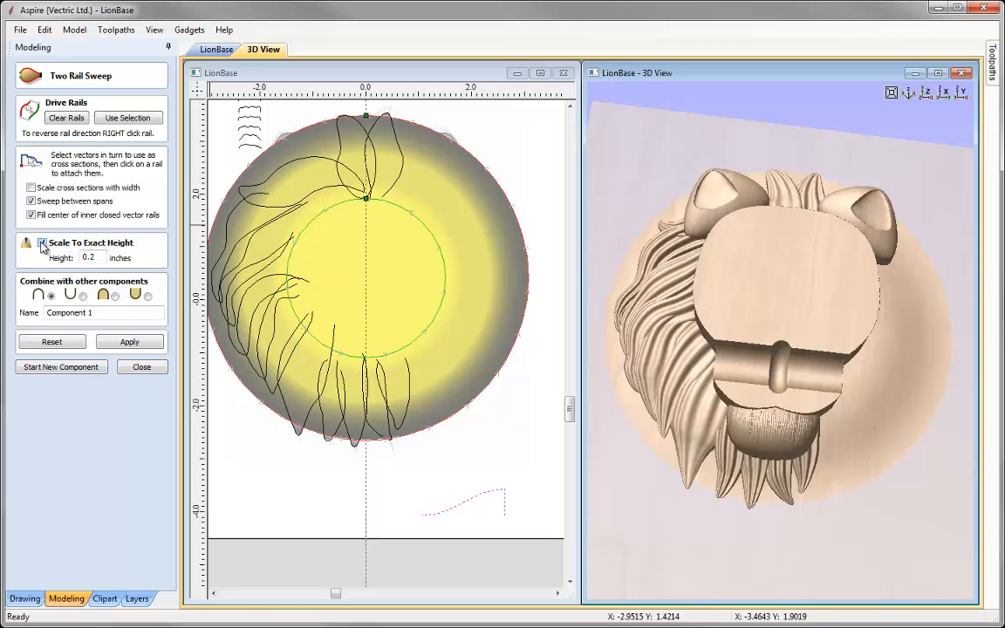
click(42, 244)
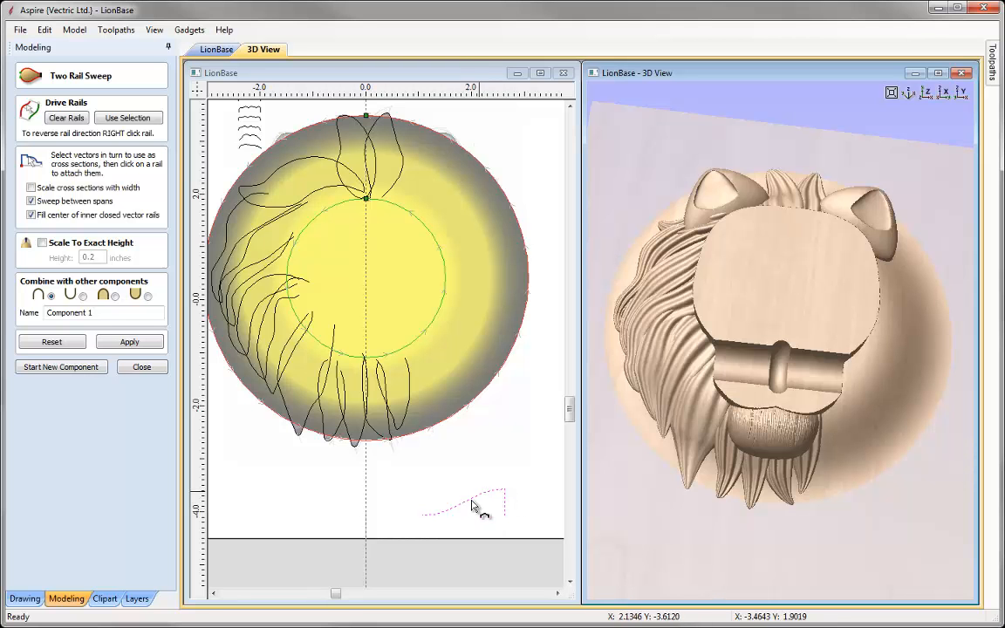
drag(610, 503, 720, 562)
- Name the swept component UL Shape, apply it, and close the Two Rail Sweep tool
click(94, 315)
drag(94, 315, 45, 314)
text(UL Shape)
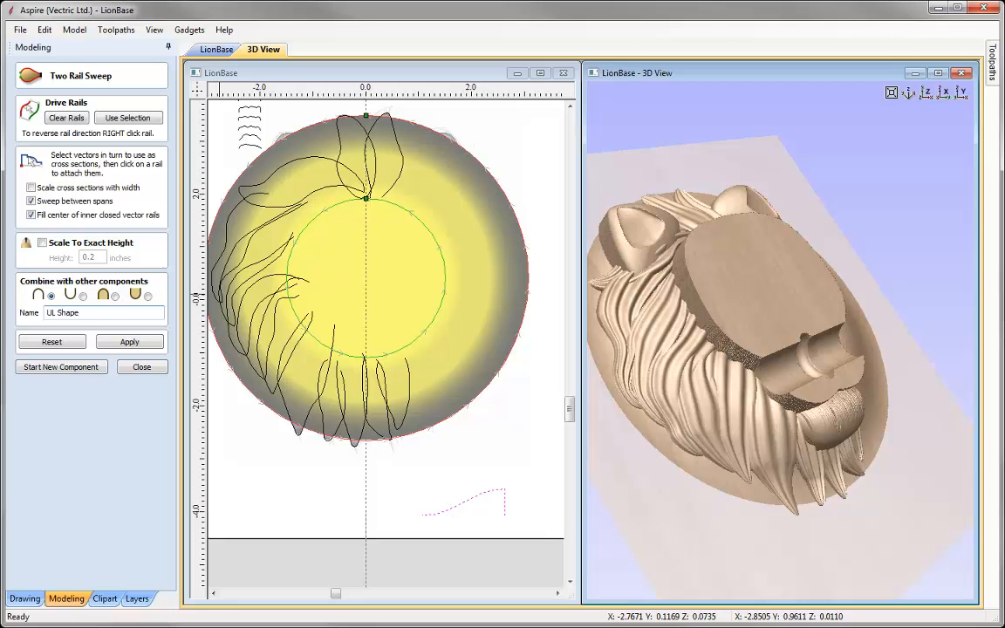
click(148, 341)
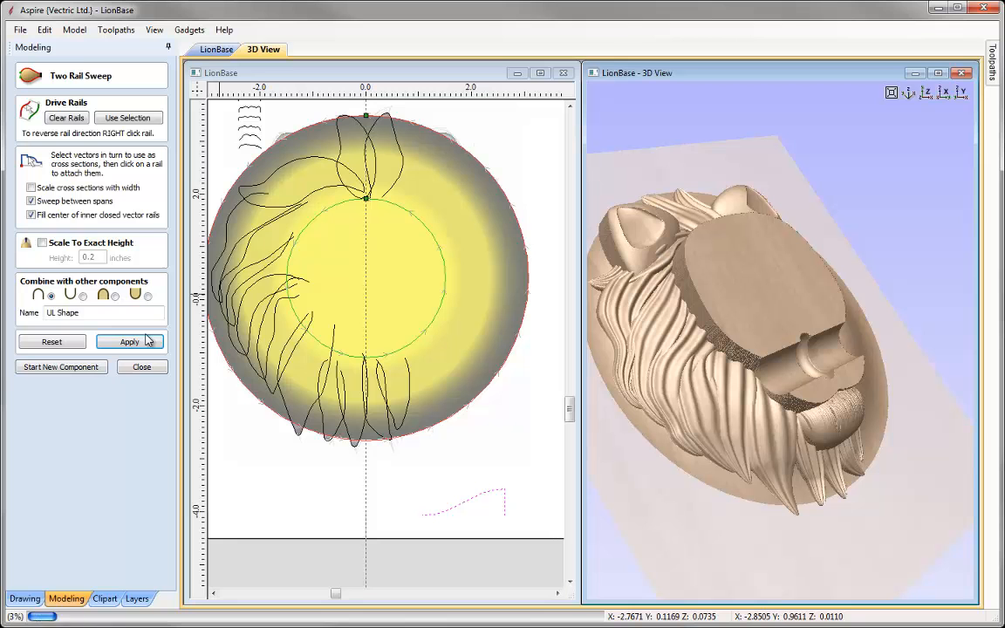
click(141, 368)
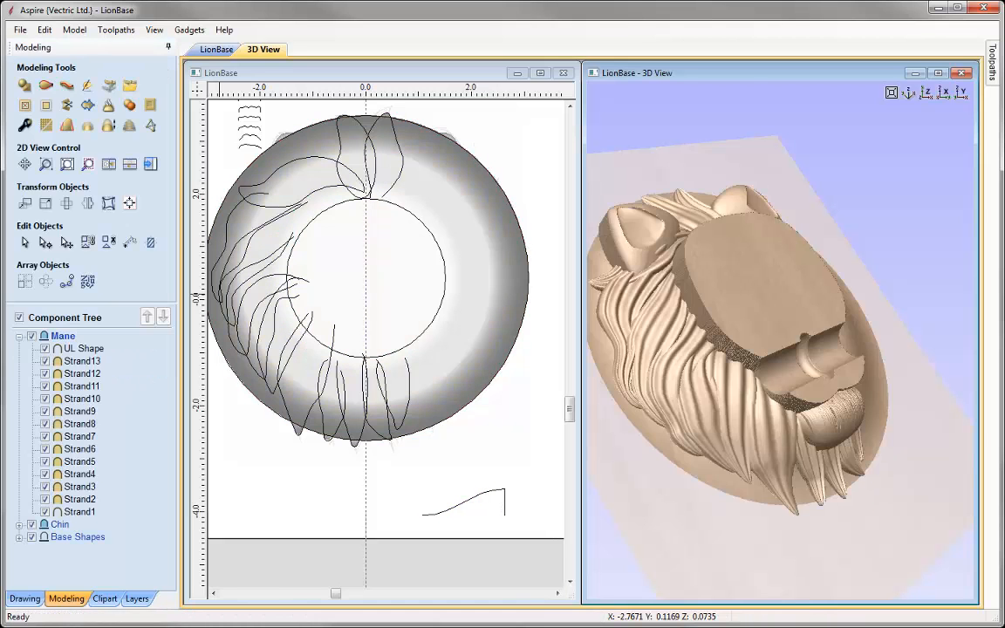
- Examine how the mane strands and ears sit on the underlying shape in an enlarged 3D view
drag(779, 341, 667, 323)
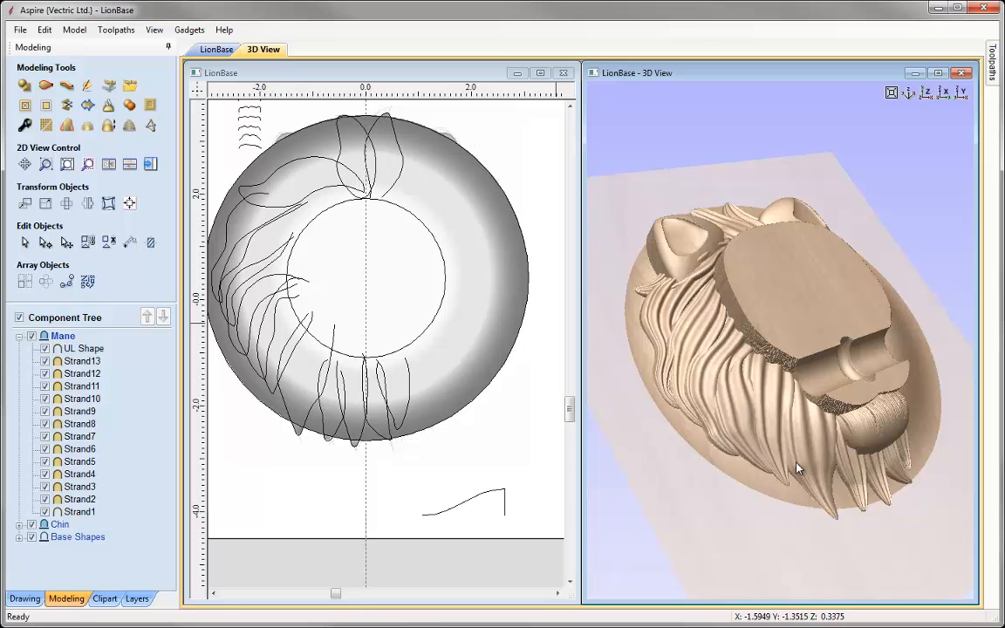
drag(823, 403, 711, 394)
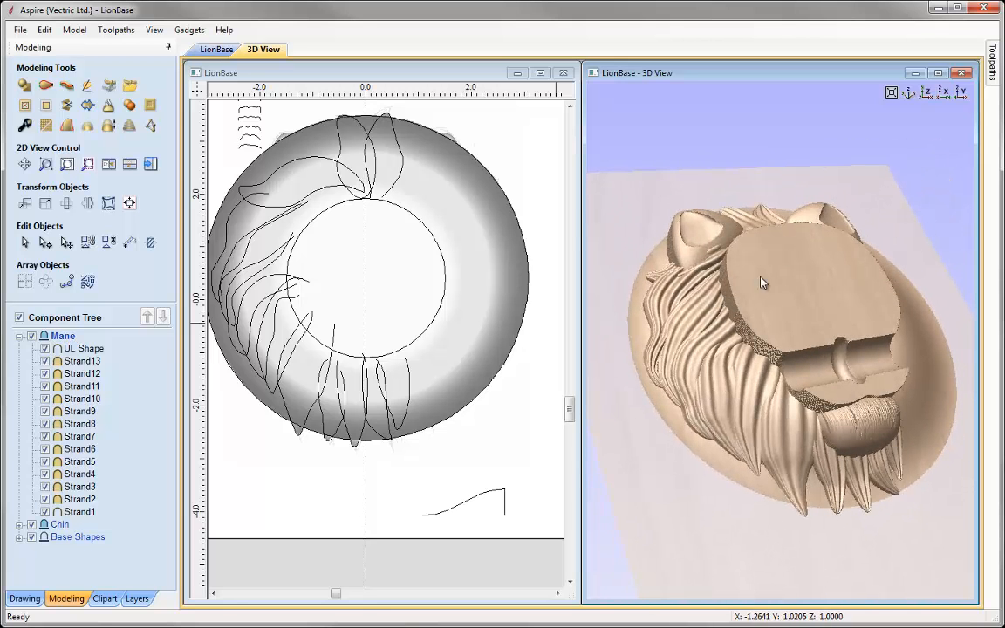
drag(761, 282, 731, 398)
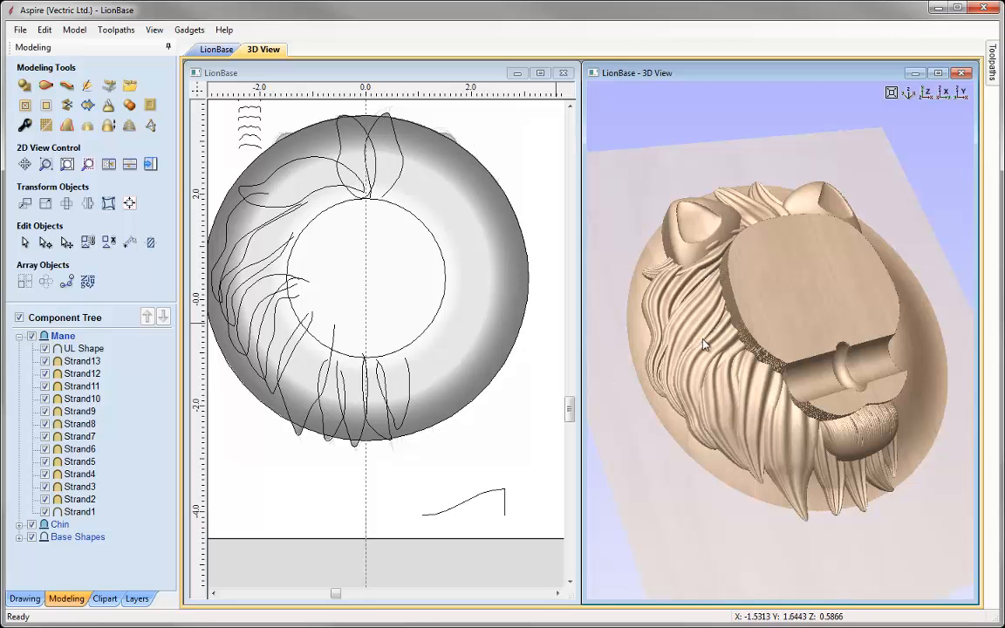
click(909, 95)
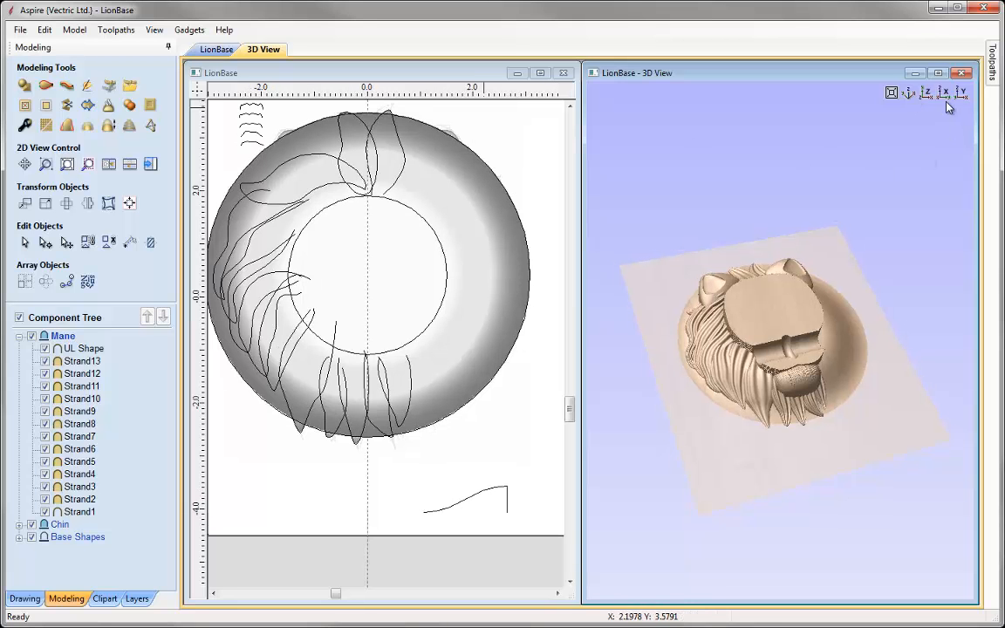
click(938, 75)
click(935, 72)
drag(538, 303, 712, 516)
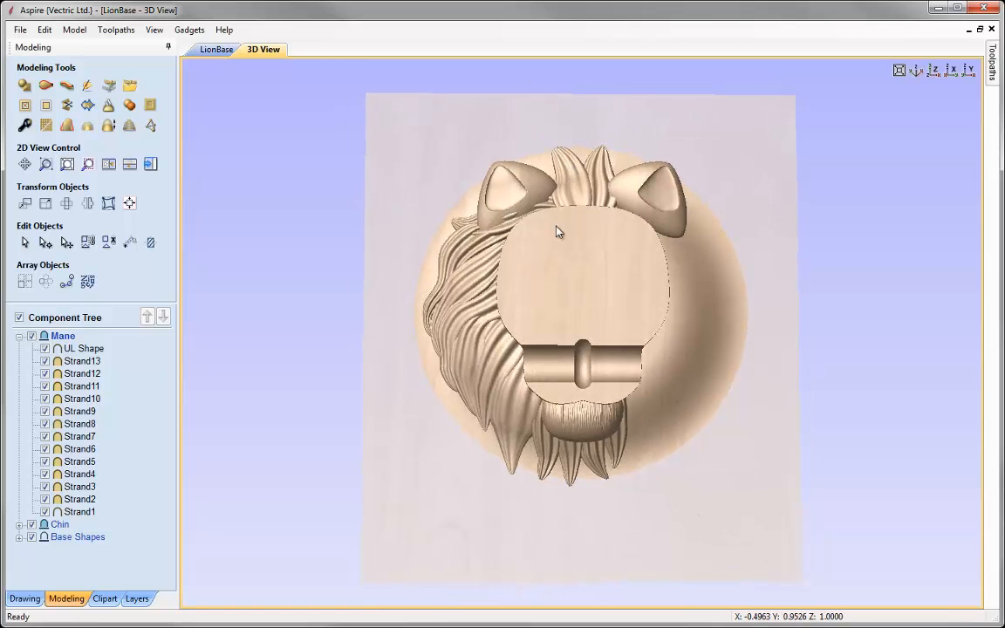
right_click(559, 165)
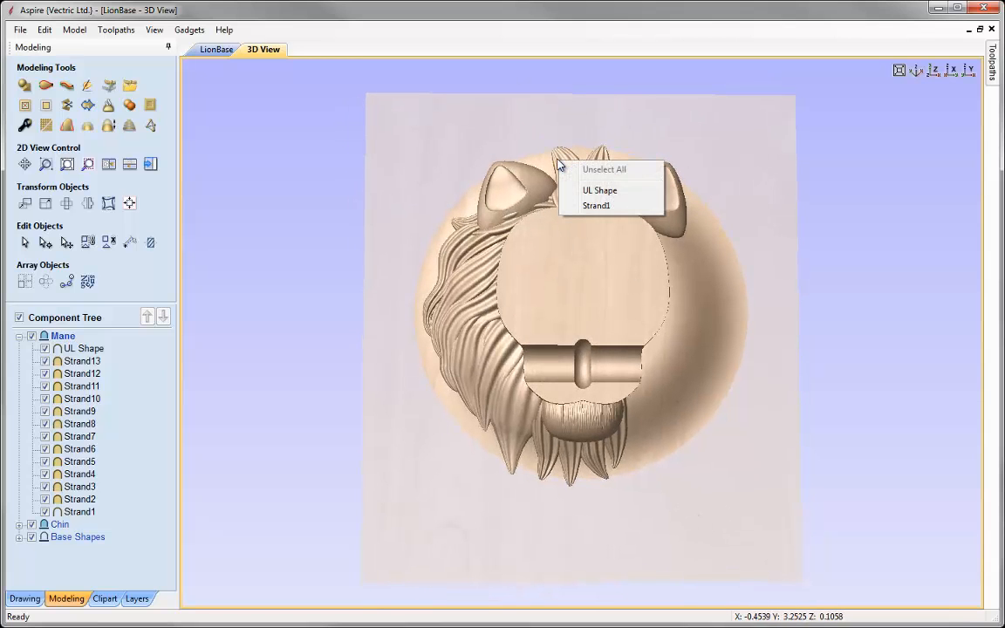
click(601, 205)
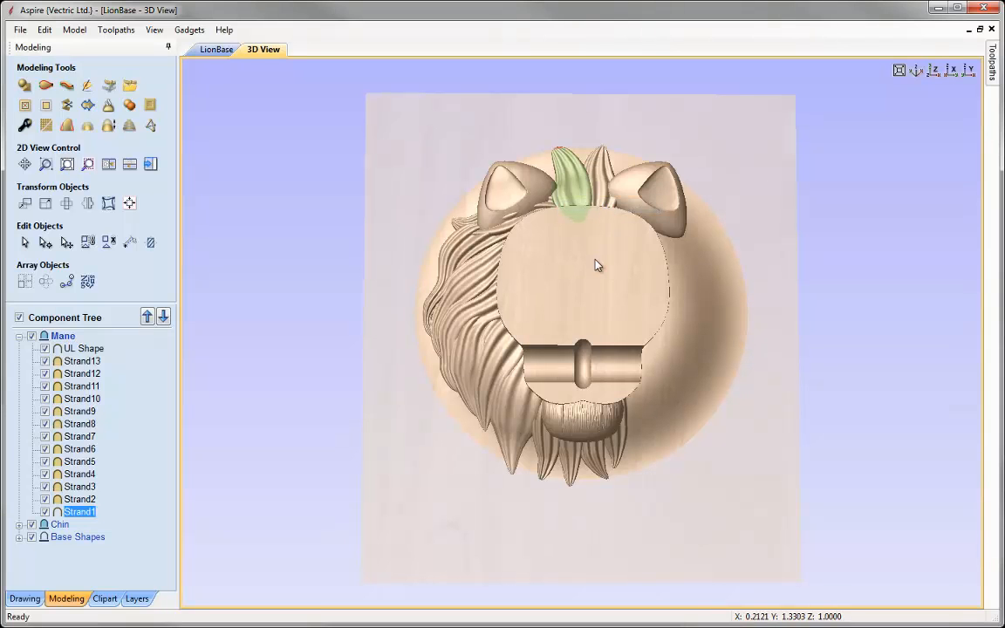
scroll(574, 382, up, 4)
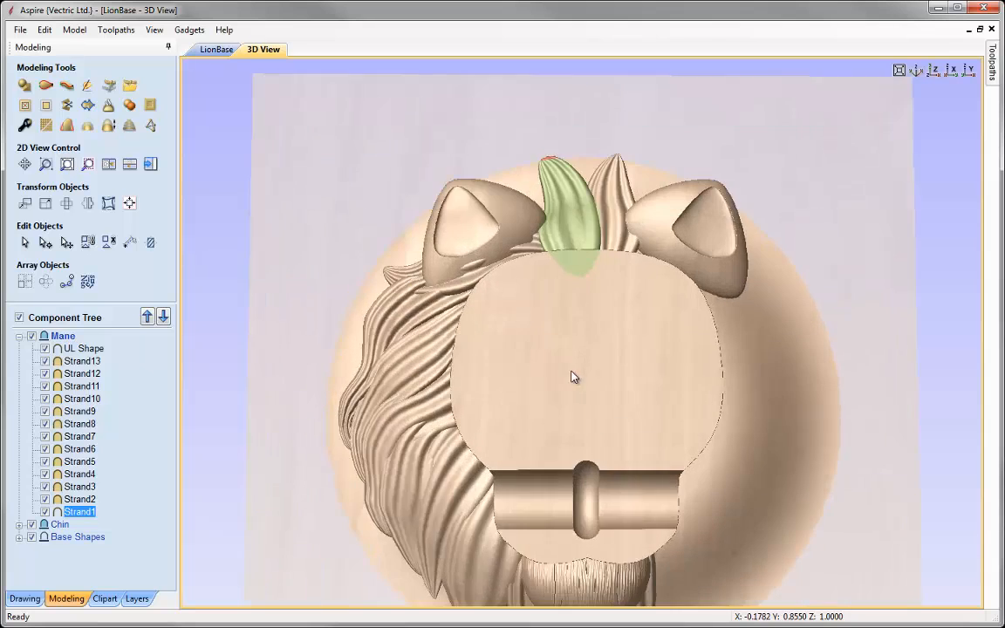
drag(580, 377, 579, 464)
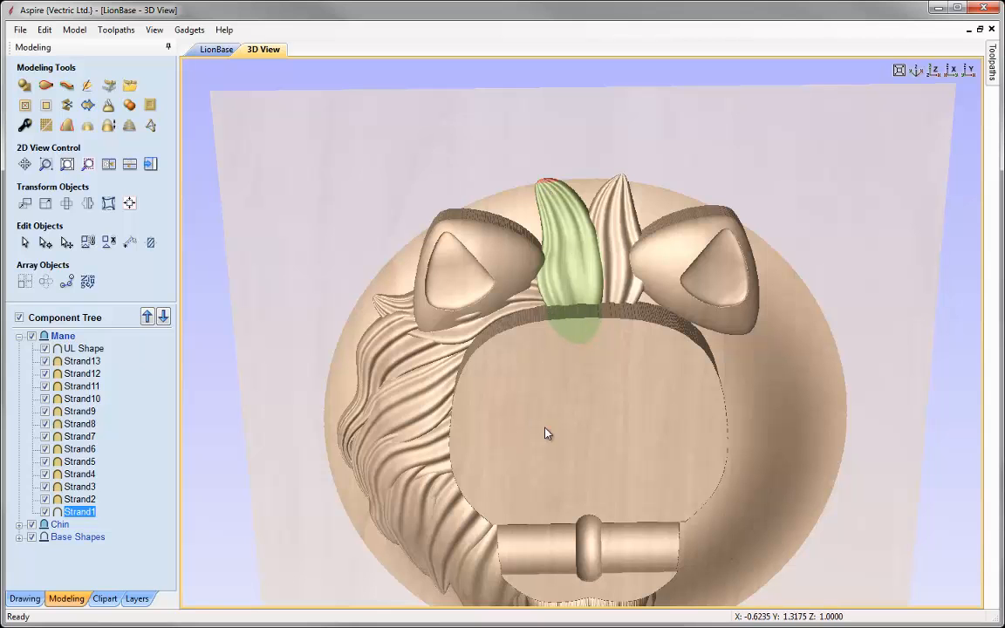
click(565, 246)
click(545, 269)
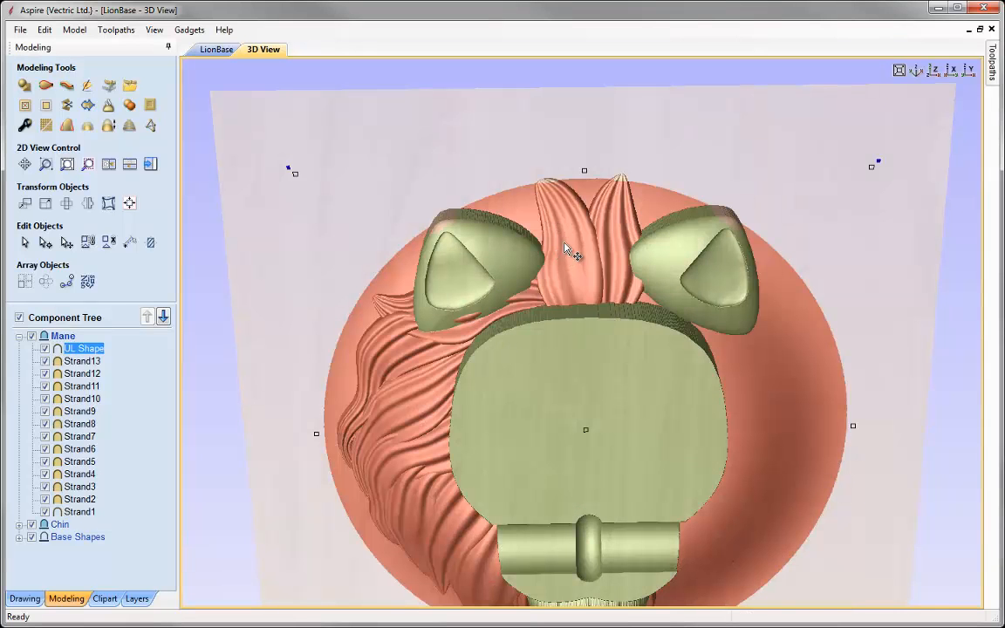
click(412, 155)
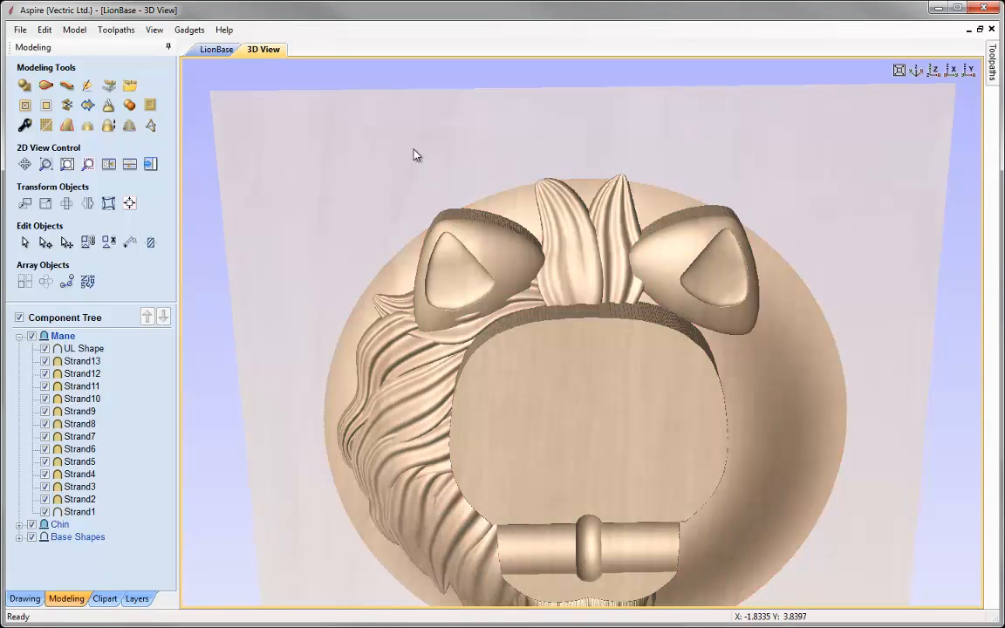
- Select the Strand1 component between the ears and set its shape height to 0.3 inches in the component properties
right_click(566, 220)
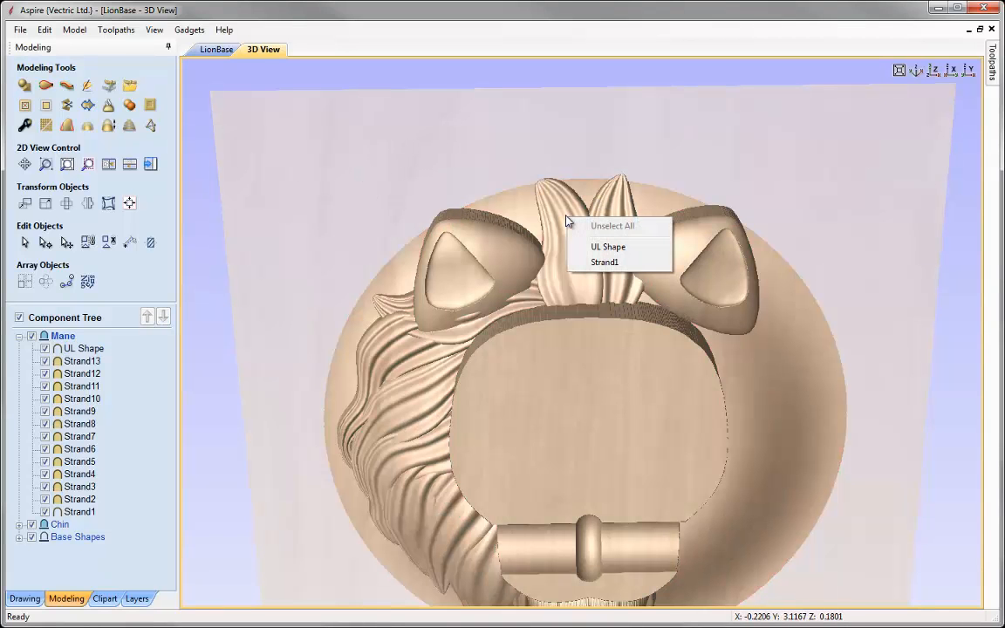
click(606, 262)
click(579, 278)
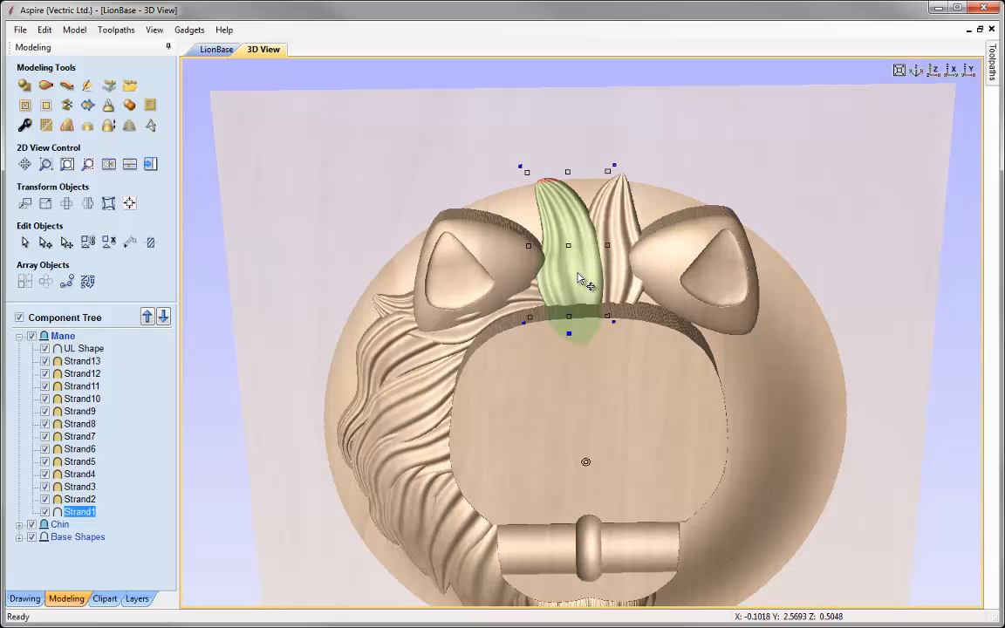
double_click(568, 334)
drag(614, 348, 260, 90)
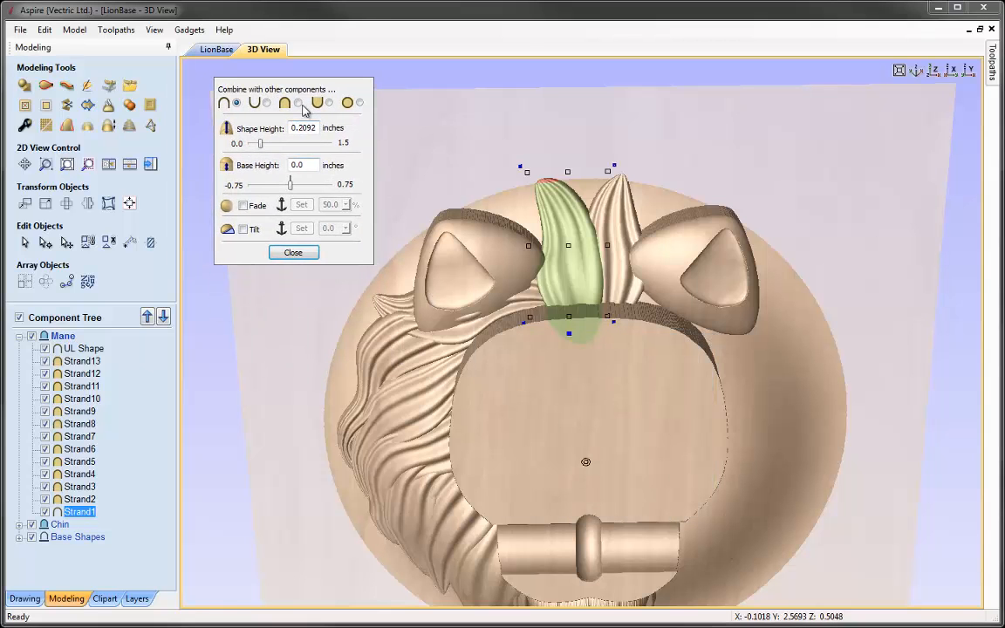
drag(300, 129, 357, 121)
text(3)
key(Return)
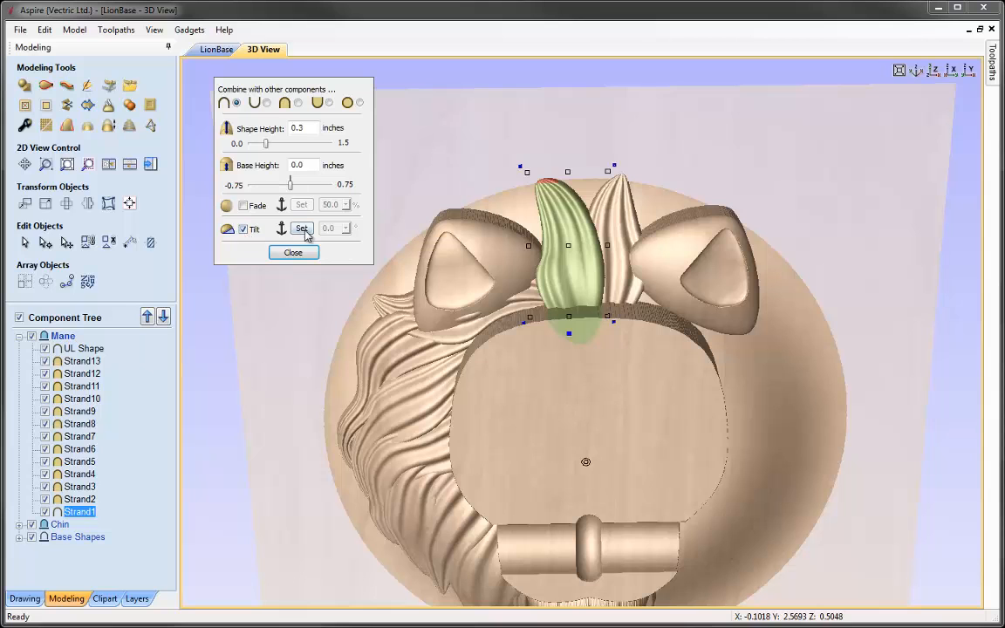
- Set the Strand1 tilt direction, anchoring it just above the strand's tip and pointing it past its base into the face area
click(302, 228)
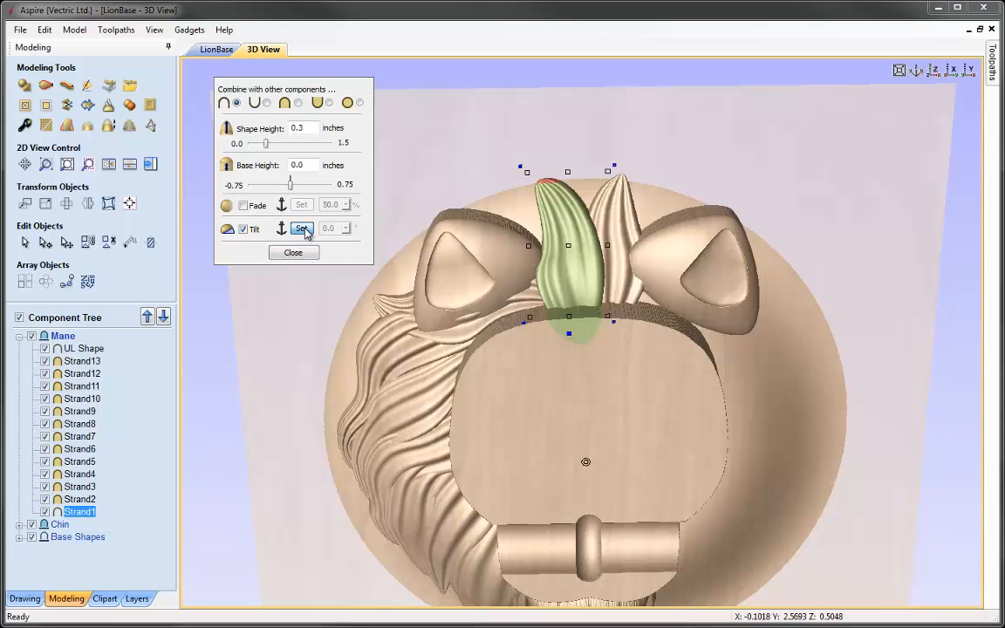
click(548, 135)
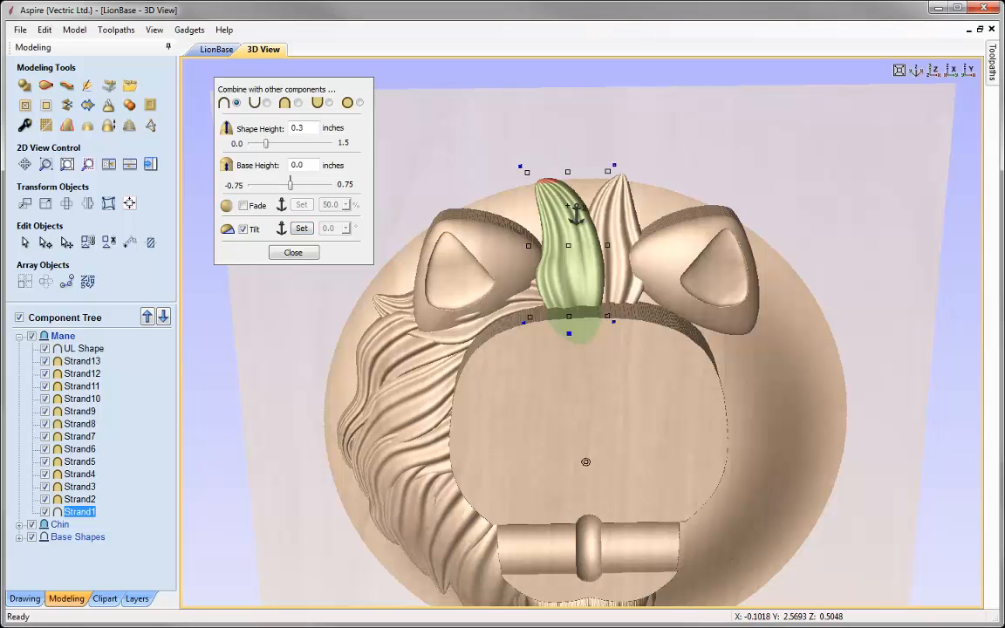
click(572, 375)
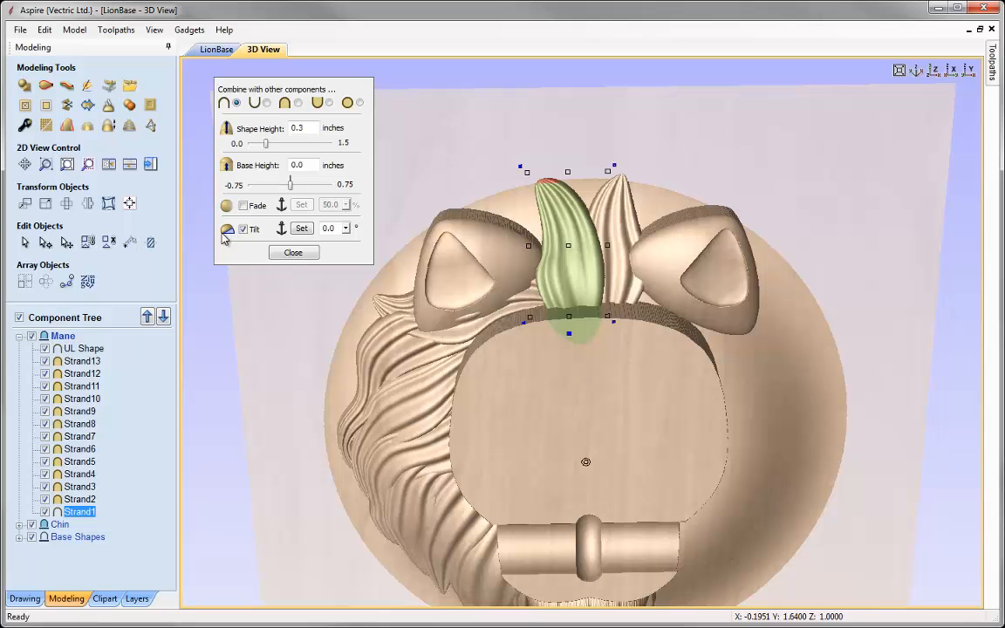
- Adjust the tilt angle of Strand1 gradually until it is set to 5.8 degrees
click(345, 228)
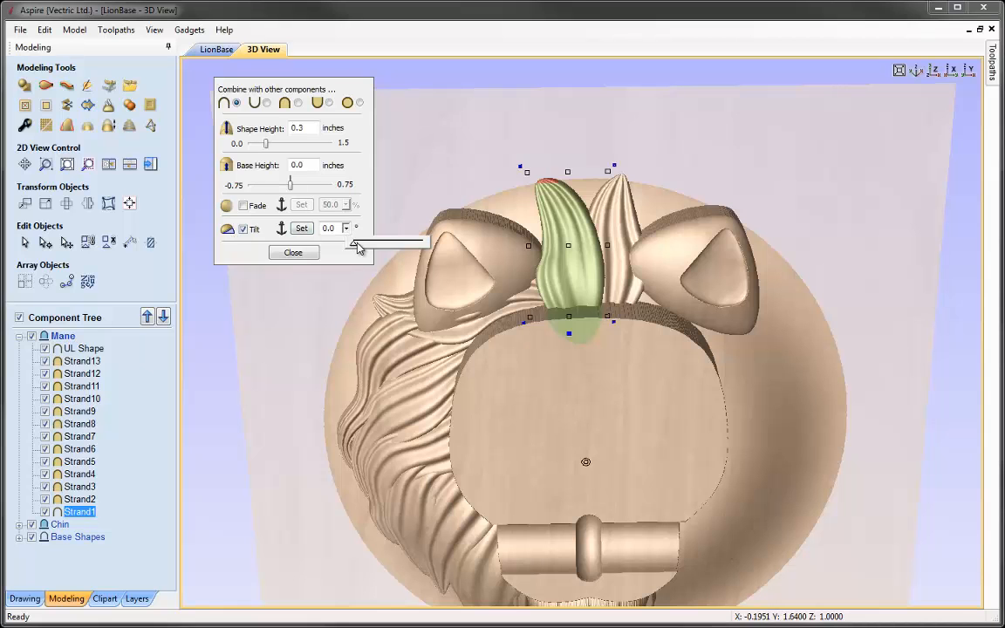
drag(363, 247, 368, 247)
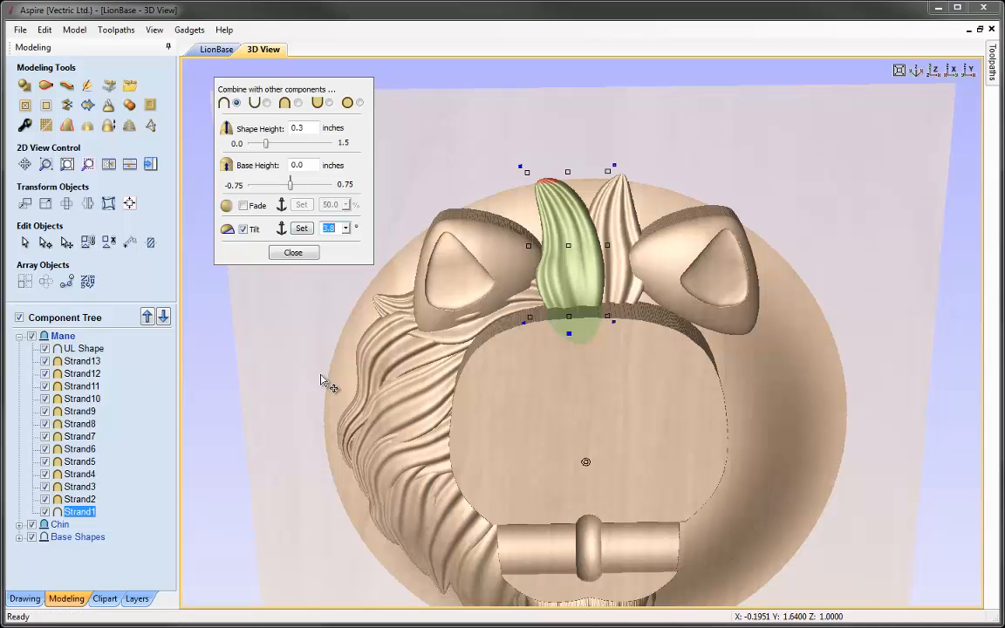
click(345, 229)
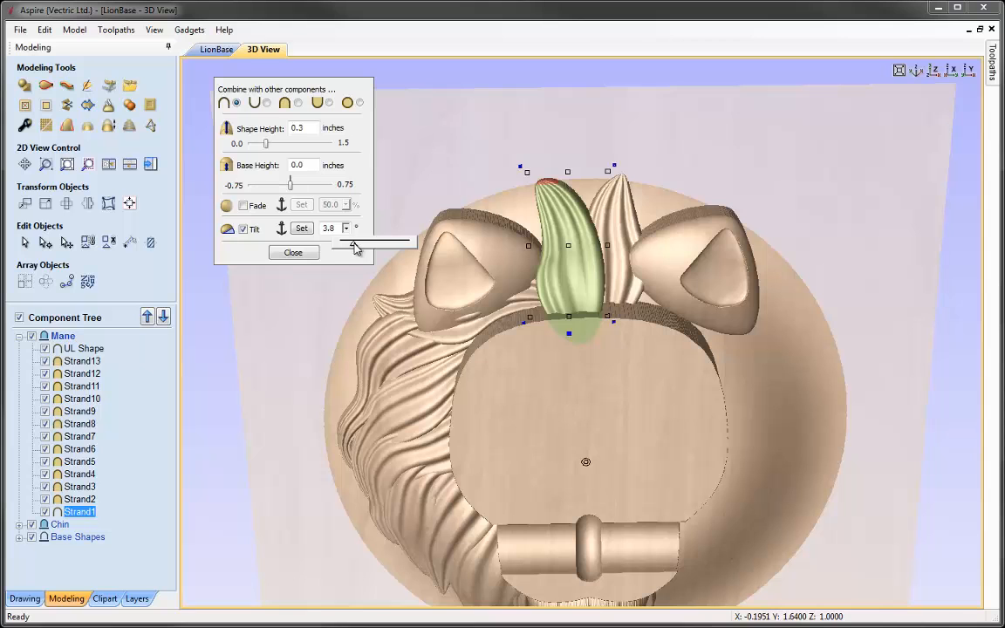
drag(354, 248, 358, 248)
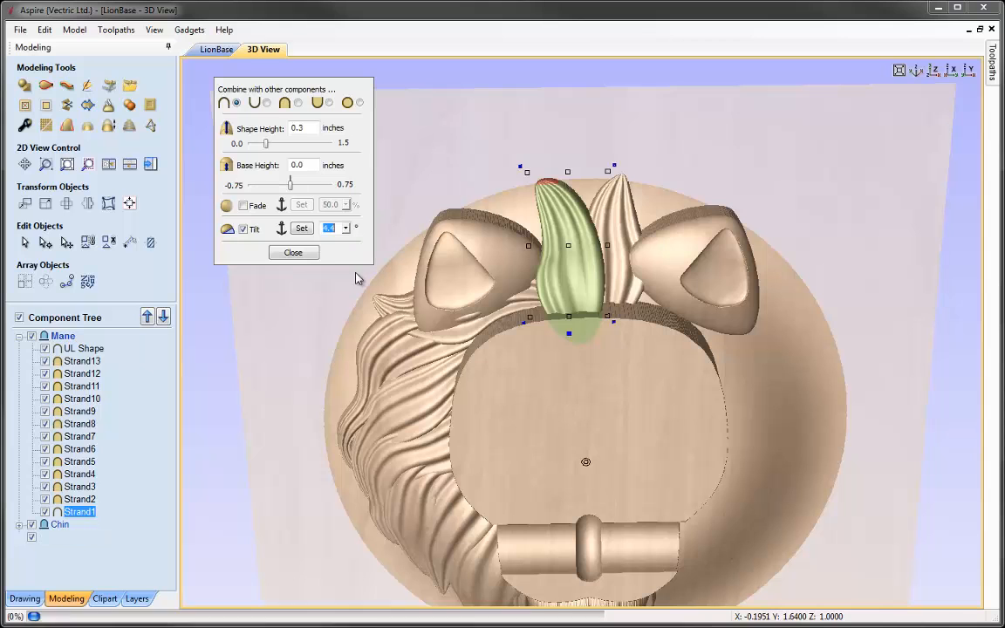
click(346, 228)
drag(355, 245, 361, 245)
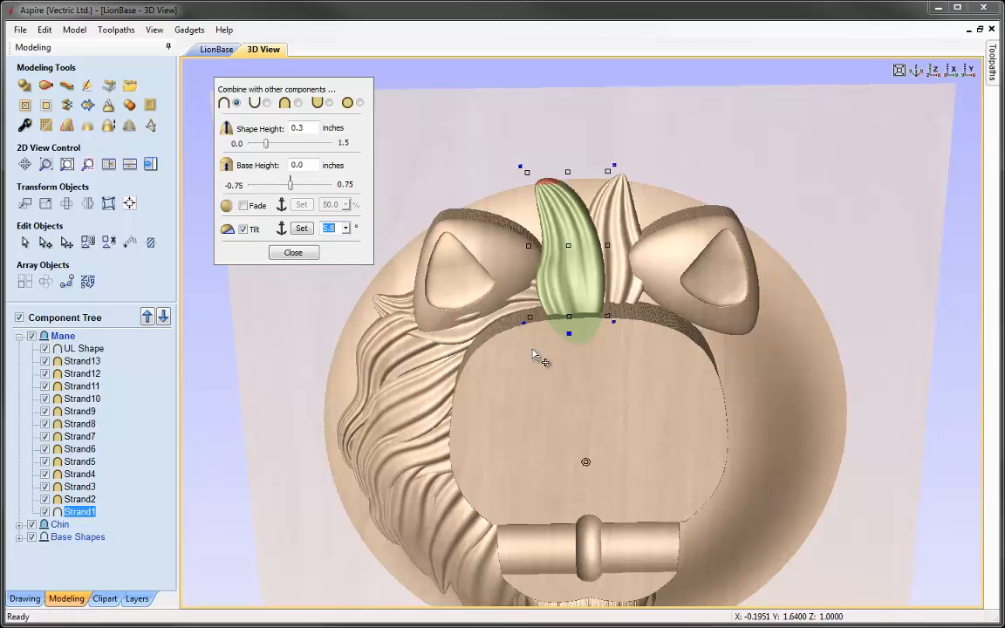
- Select the Strand2 component below the ear and examine from several angles how it meets the ear and the underlying shape
drag(596, 449, 610, 400)
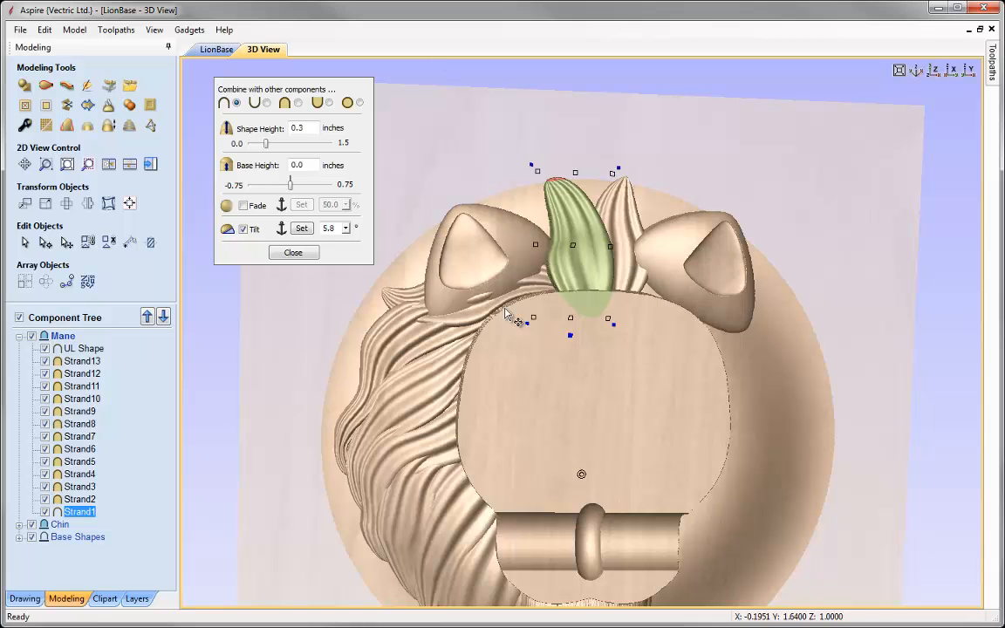
right_click(404, 301)
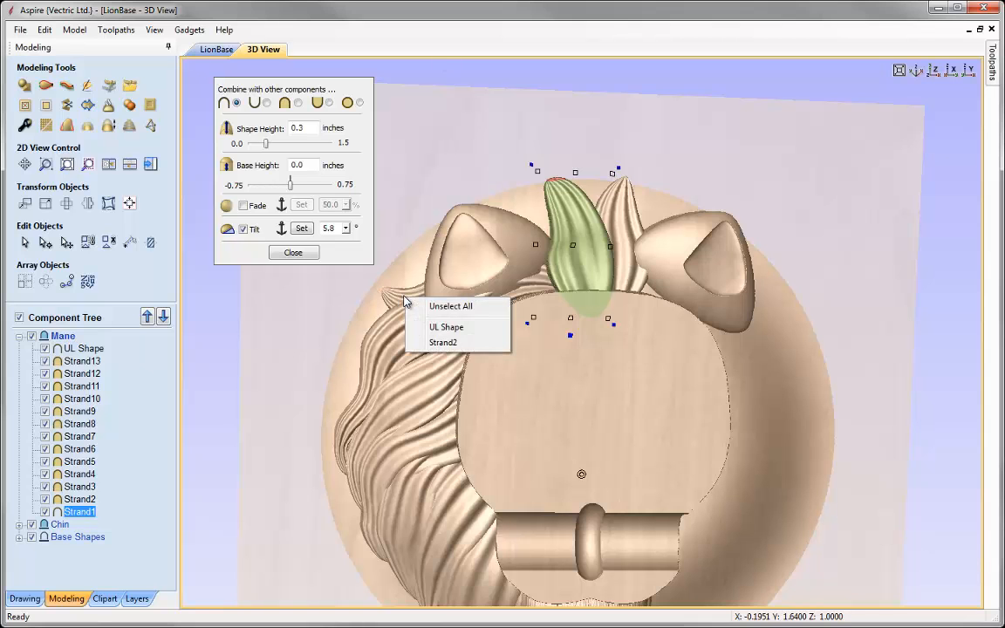
click(445, 343)
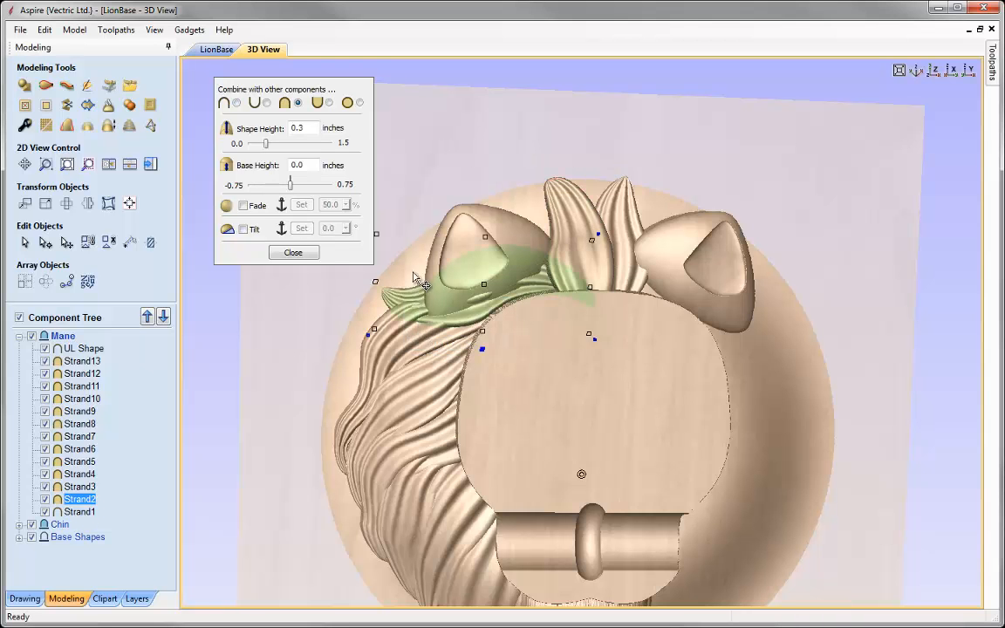
drag(471, 368, 792, 316)
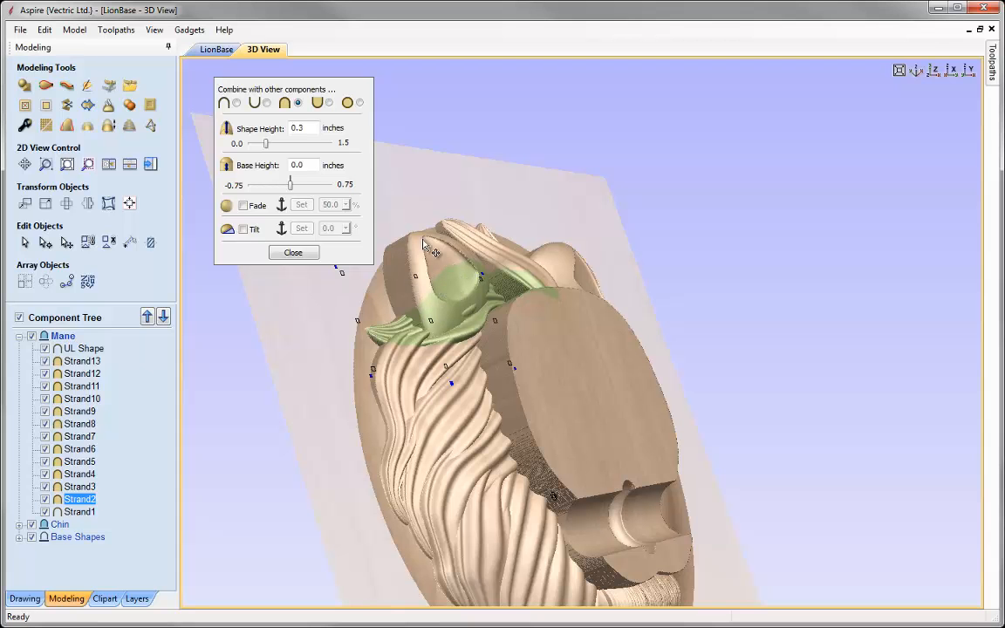
drag(608, 405, 363, 199)
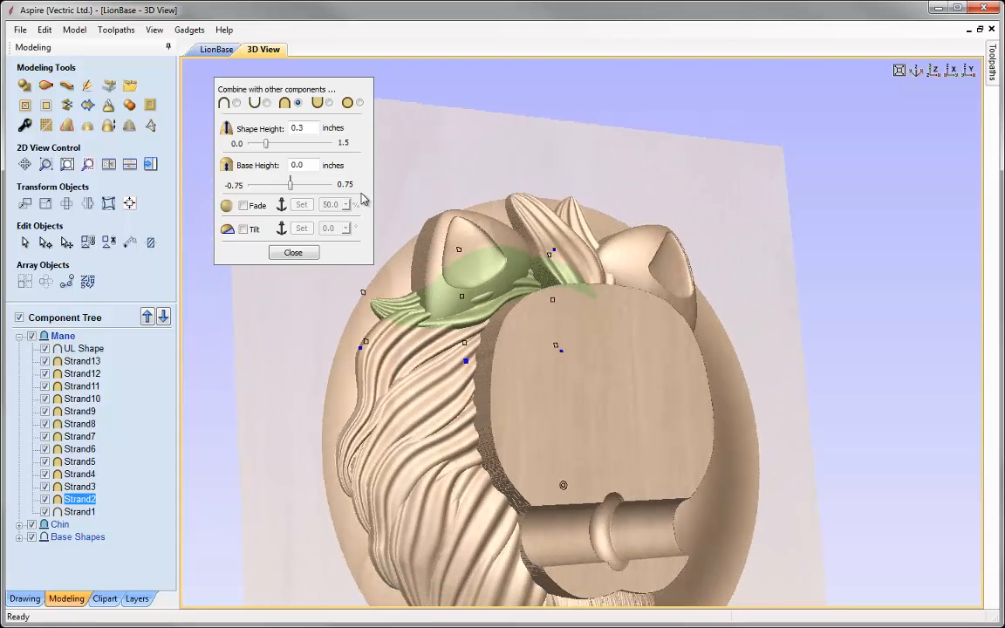
drag(450, 251, 453, 379)
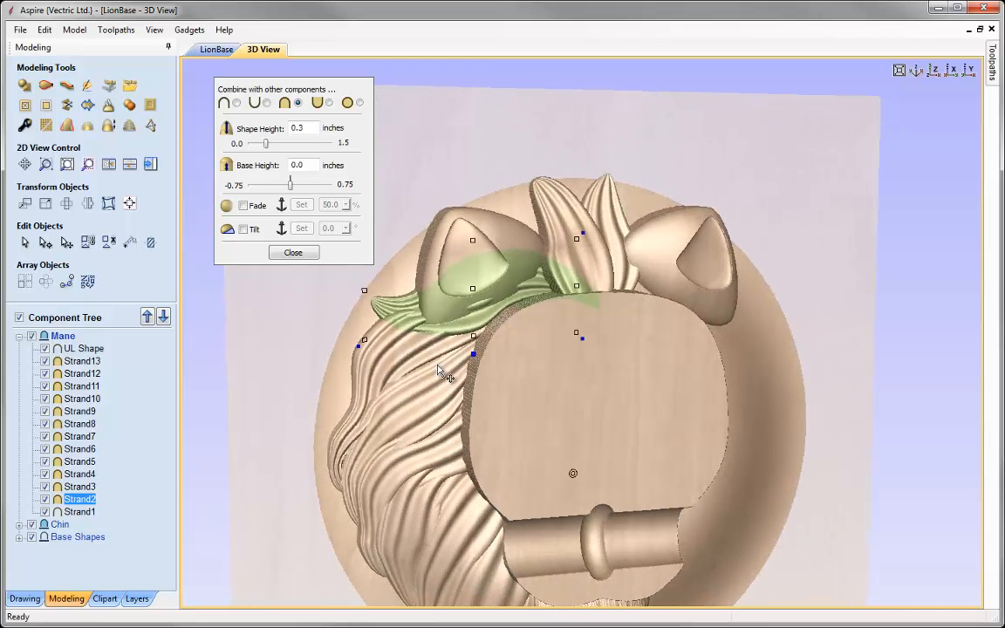
- Select the Ear component beside Strand1 and fade it 50% from an anchor at its outer tip towards the face area
right_click(447, 228)
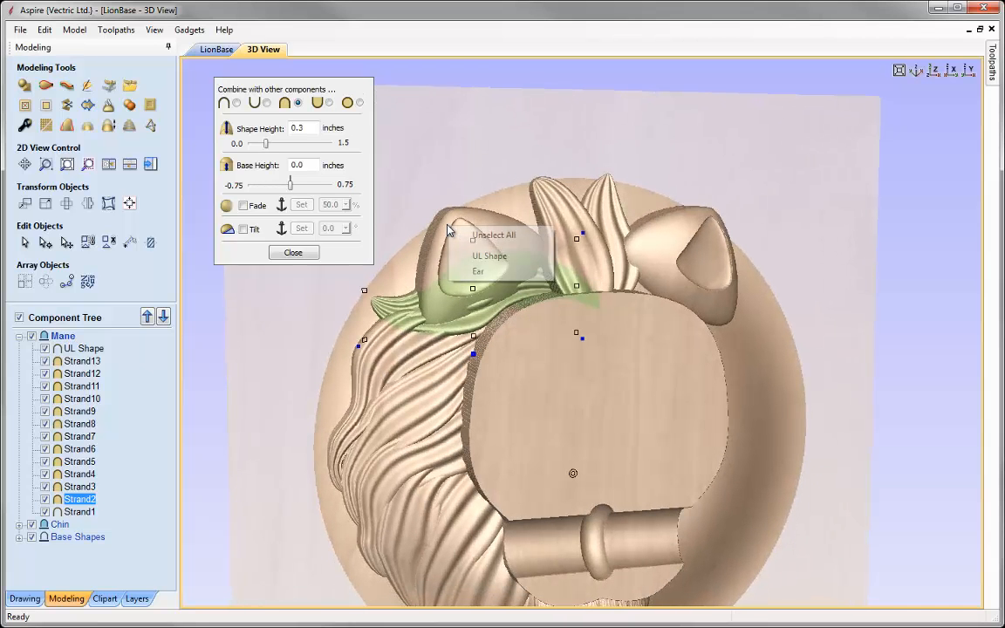
click(478, 271)
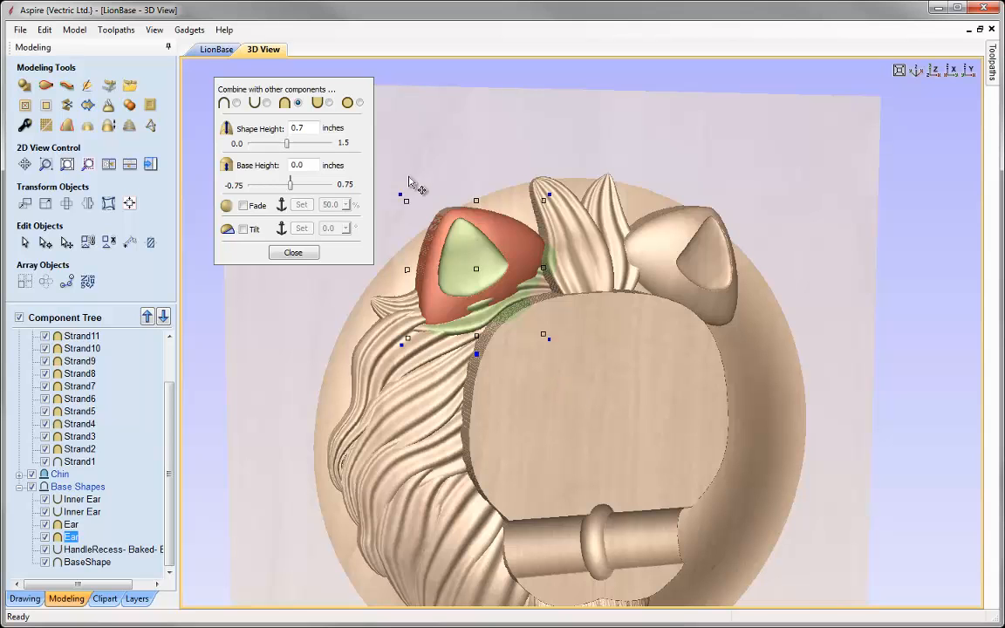
click(243, 205)
click(299, 206)
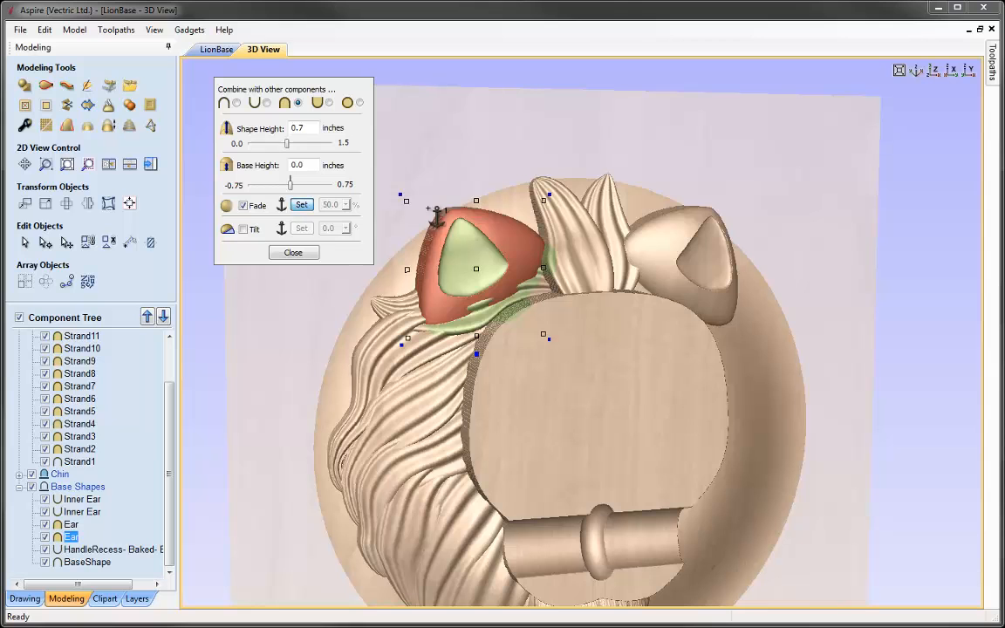
click(538, 398)
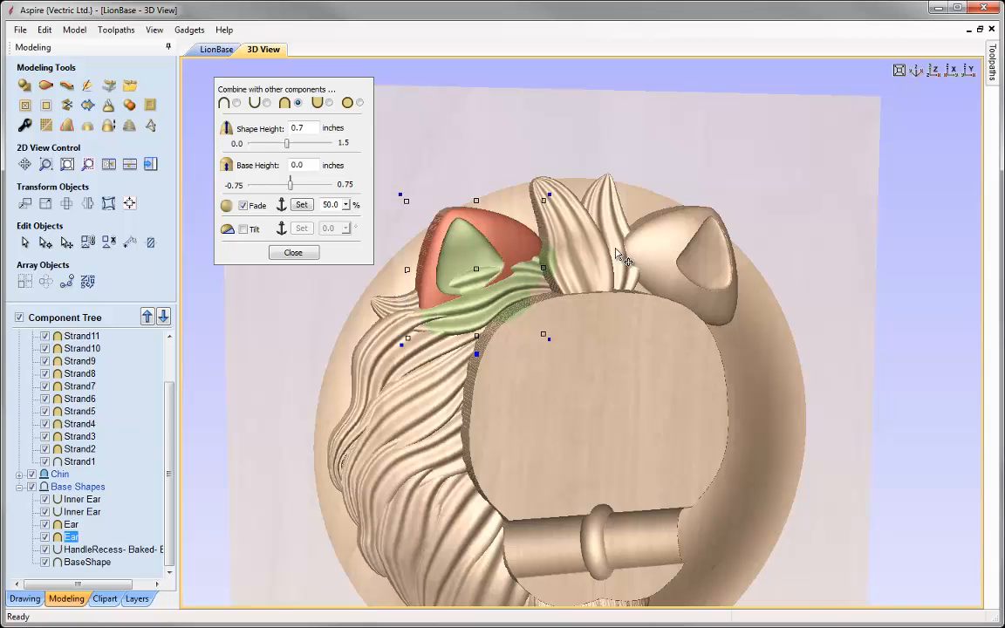
- Fade the right ear by 50%, with the fade direction set from beyond its outer upper tip toward the face area
right_click(685, 221)
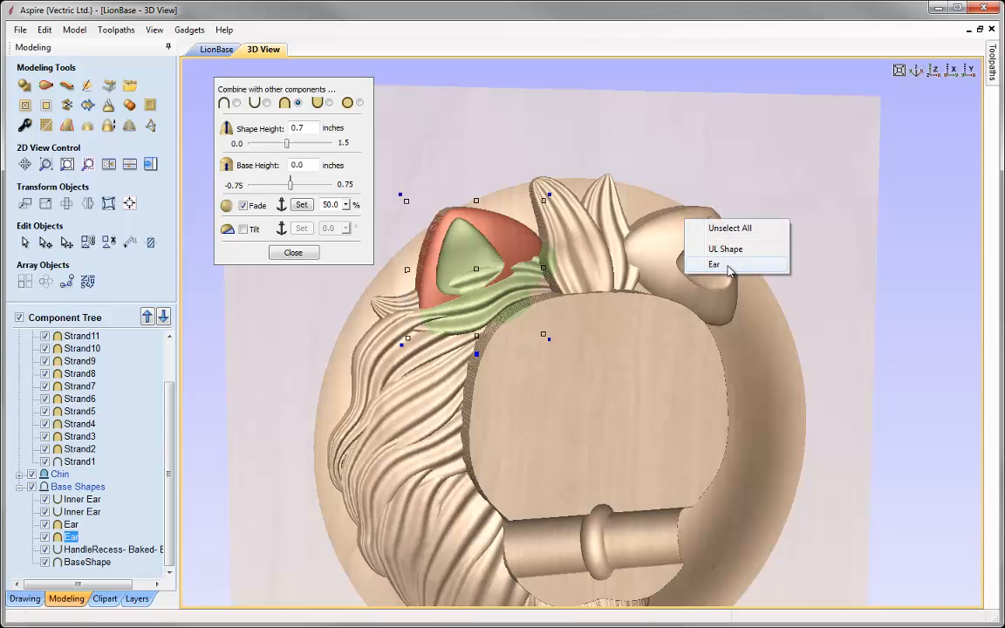
click(715, 264)
click(301, 205)
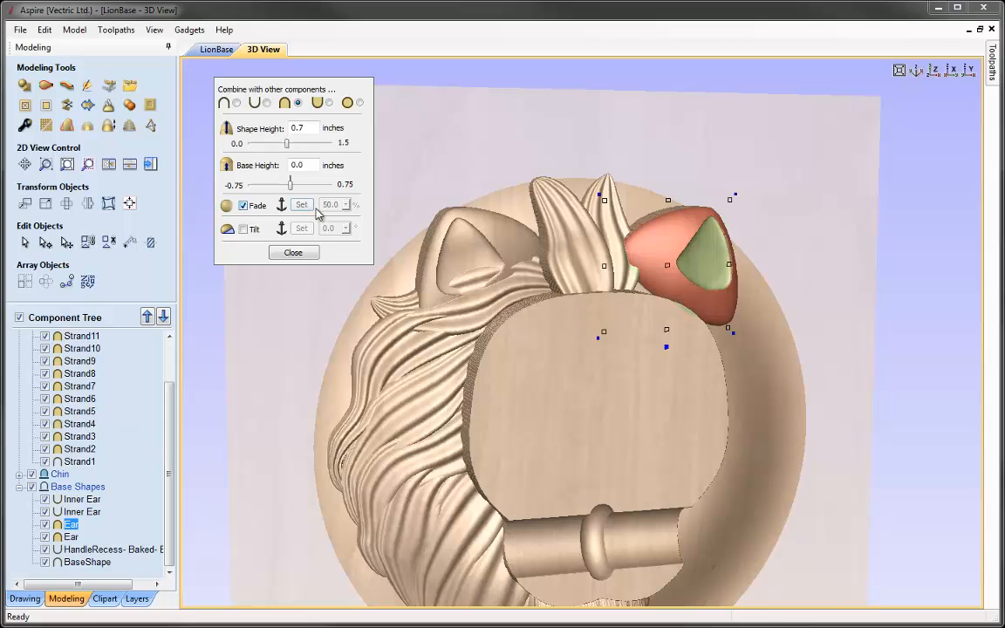
click(746, 172)
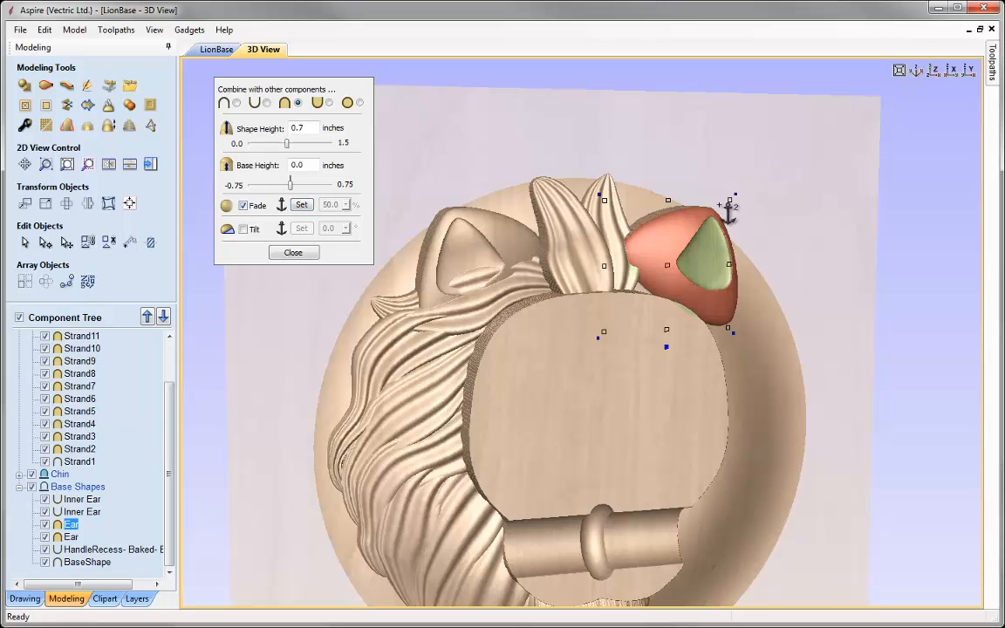
click(504, 365)
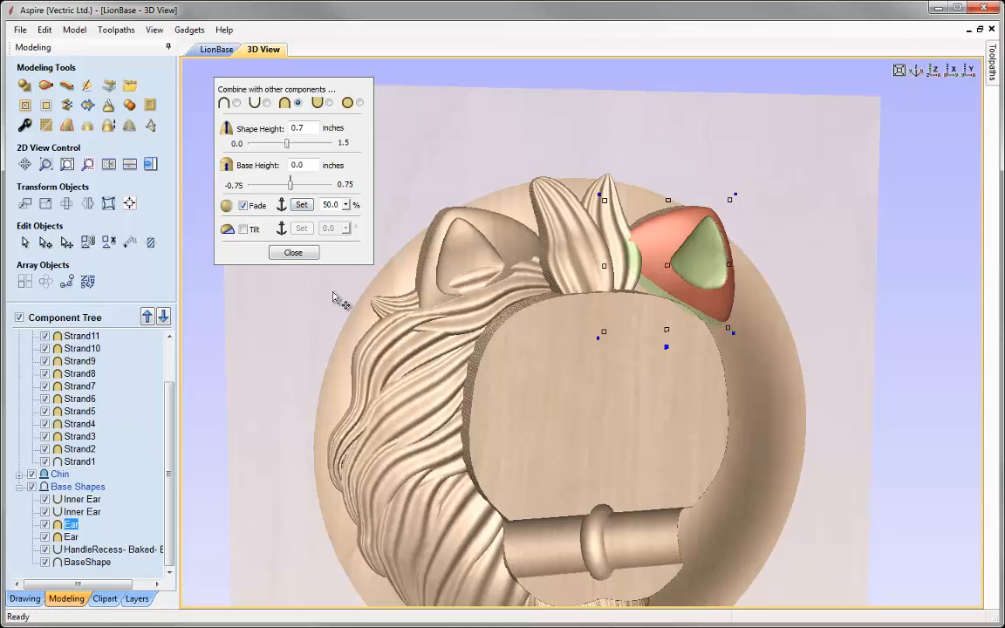
- Set the Strand2 component's shape height to 0.35 inches
right_click(390, 312)
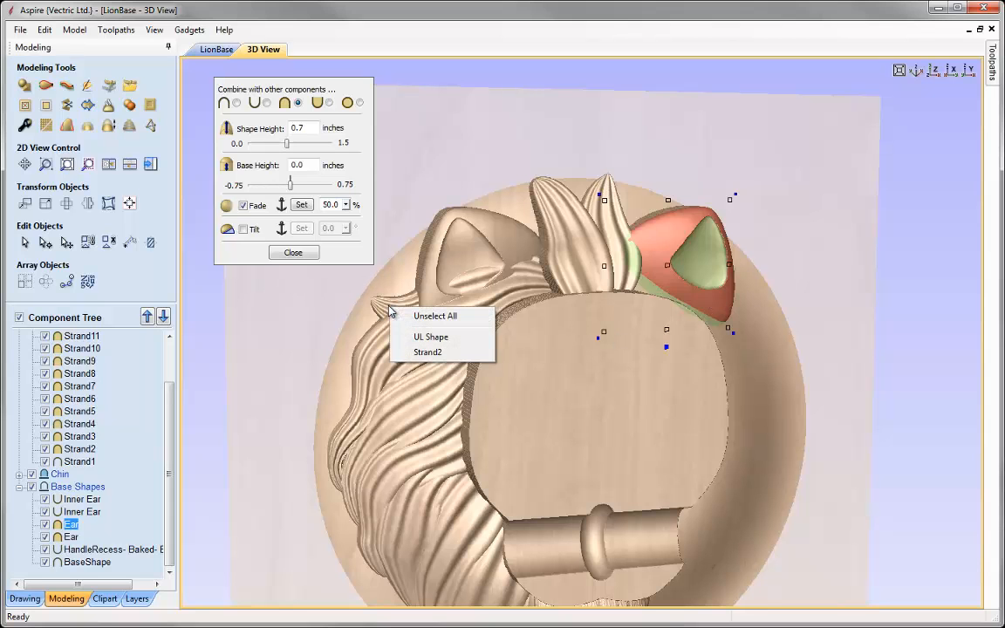
click(434, 353)
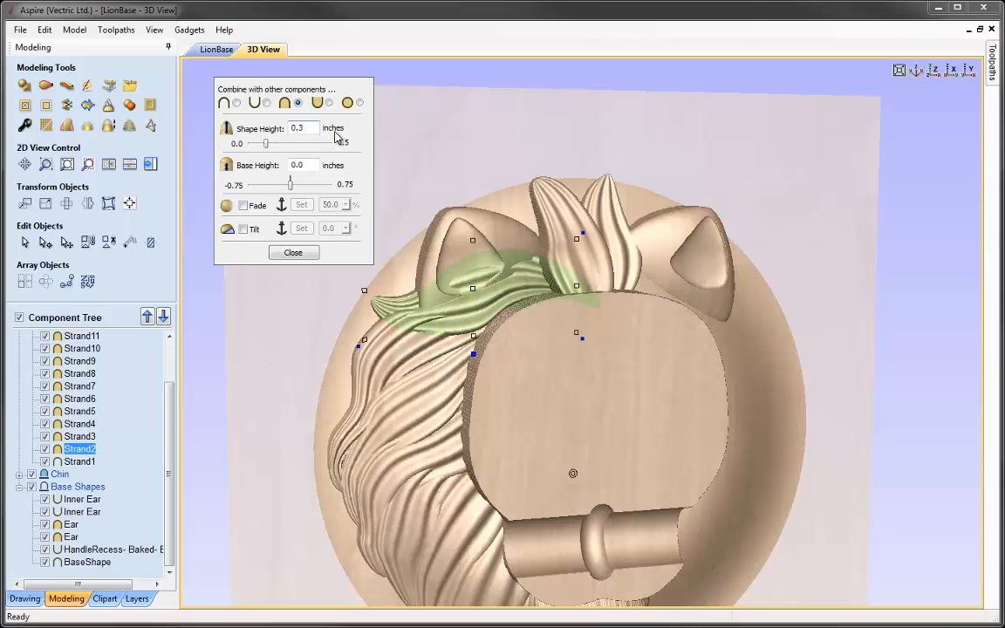
key(Return)
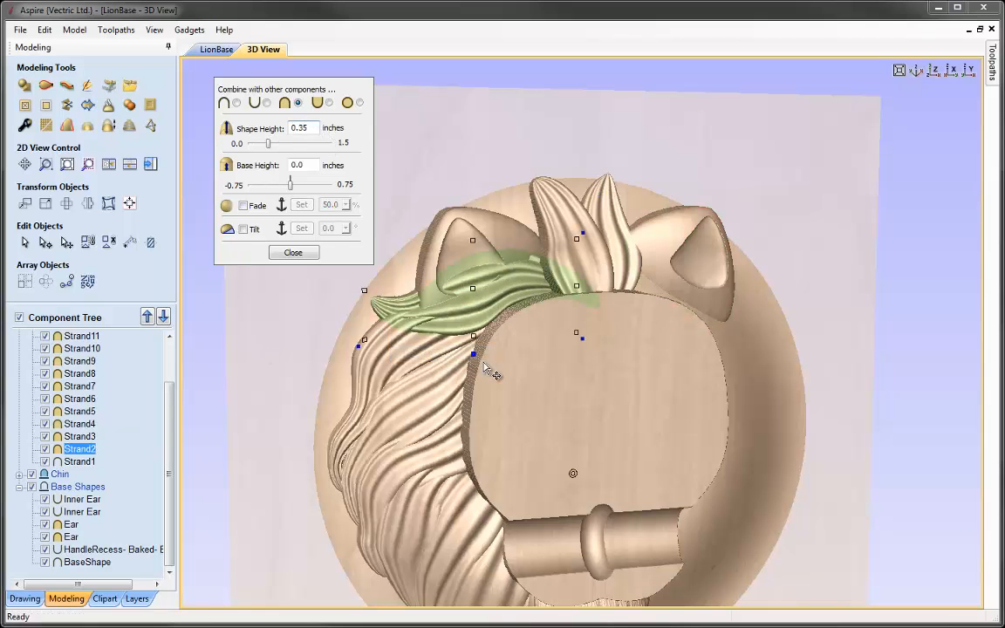
- Enable tilt on Strand2, set its direction toward the flat face area, and raise the angle to 4.8 degrees
drag(535, 471, 628, 340)
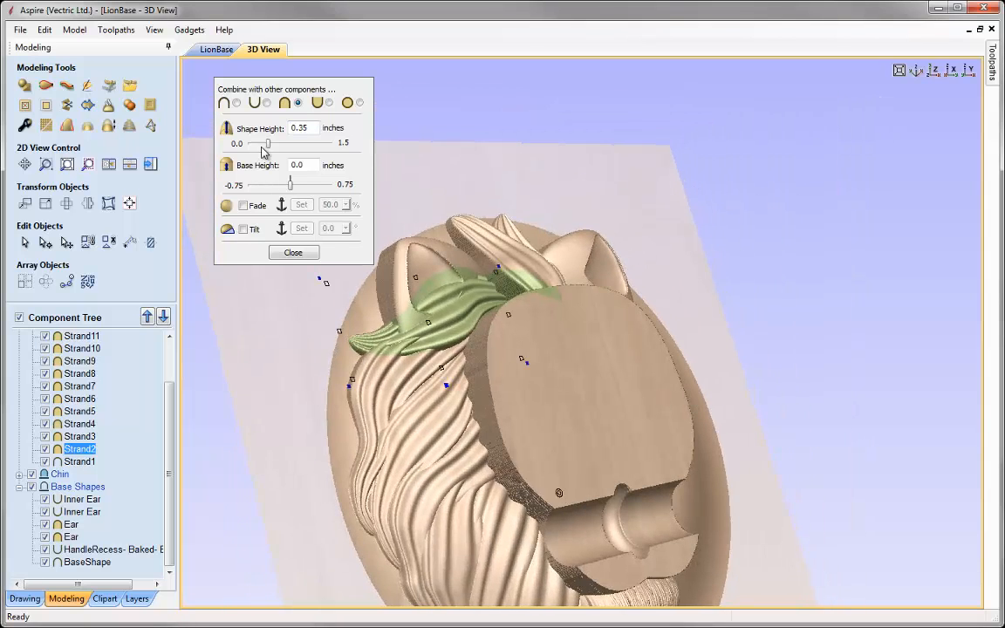
drag(589, 387, 489, 423)
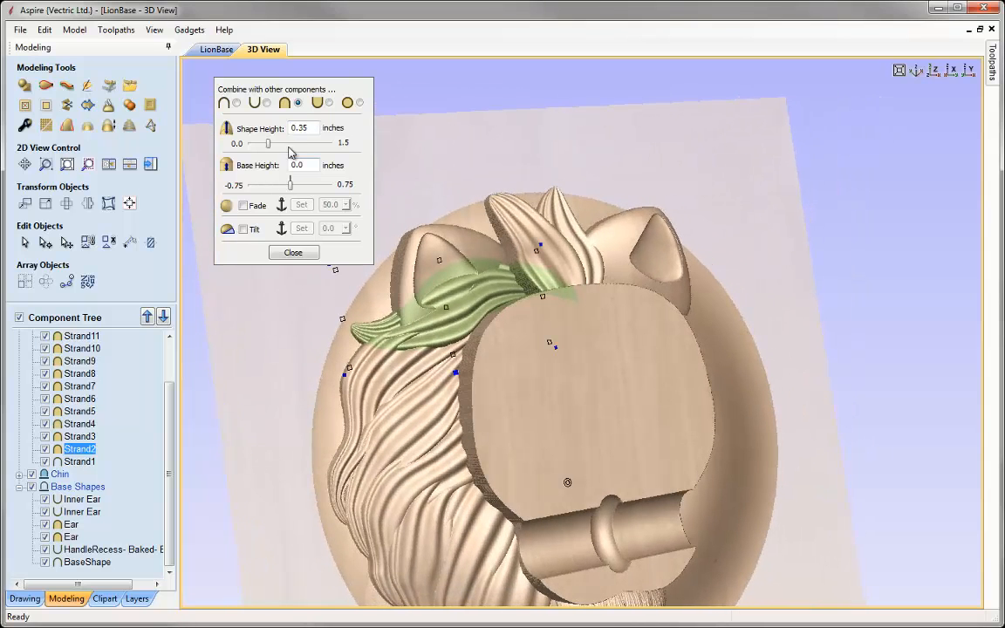
click(244, 229)
click(301, 228)
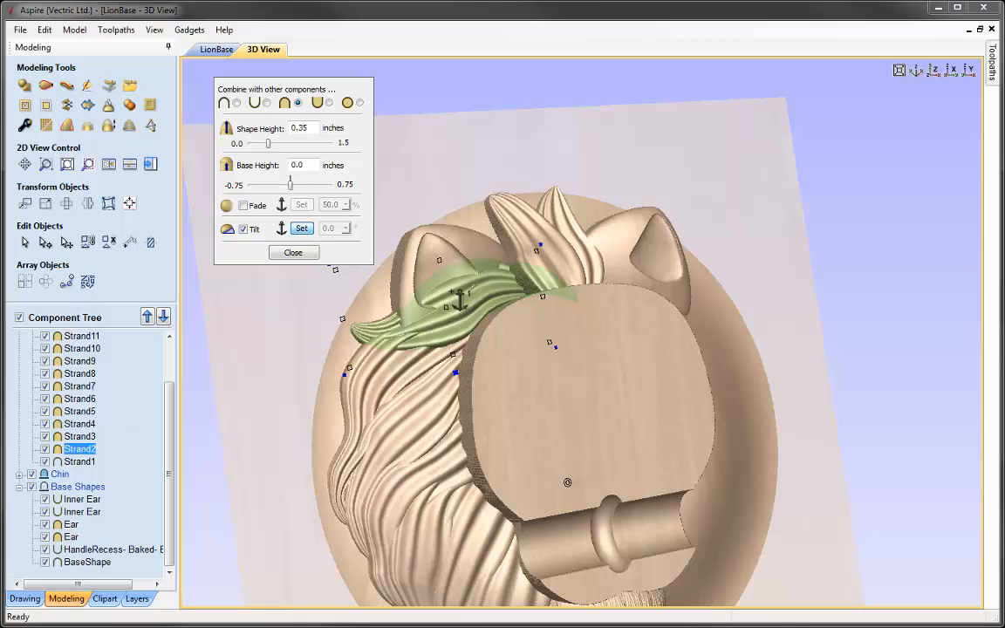
click(513, 429)
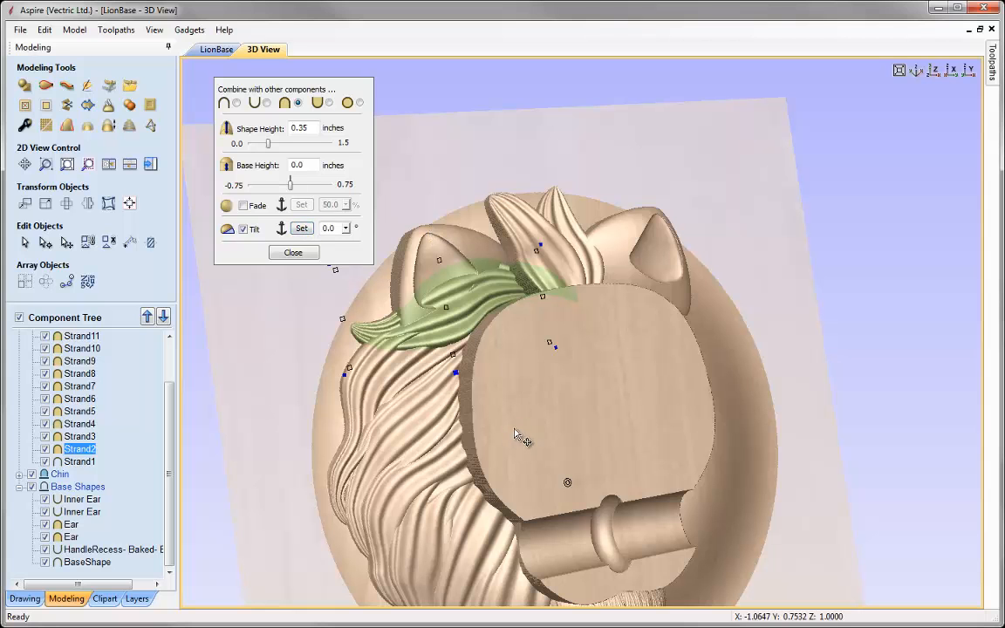
click(345, 230)
drag(352, 241, 376, 245)
drag(515, 375, 754, 348)
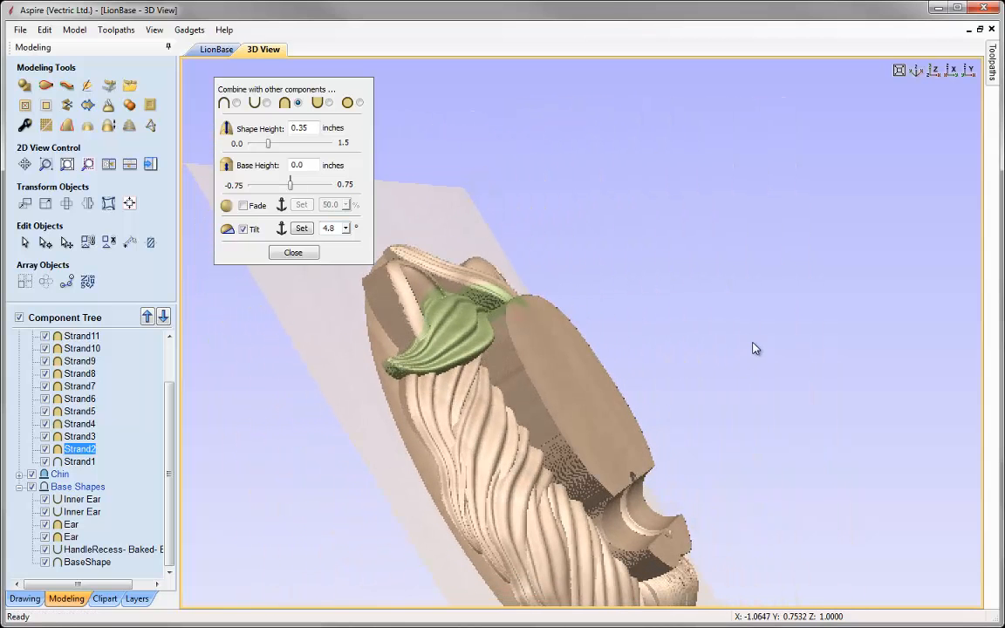
- Try a 10.4 degree tilt on Strand2, followed by 7 degrees
click(345, 230)
drag(372, 244, 375, 244)
drag(642, 382, 214, 172)
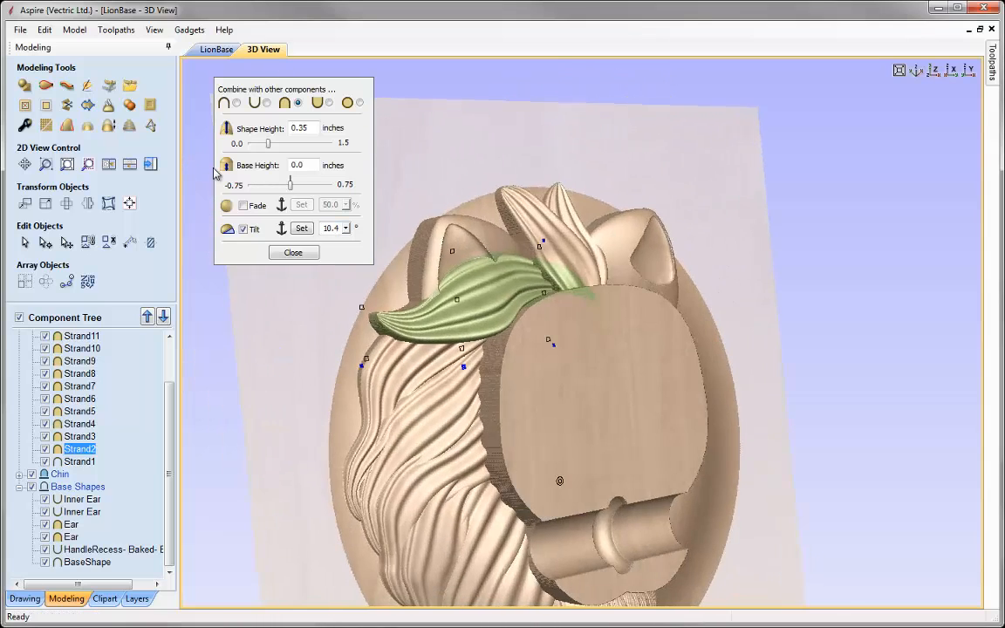
double_click(338, 228)
key(space)
drag(510, 416, 463, 295)
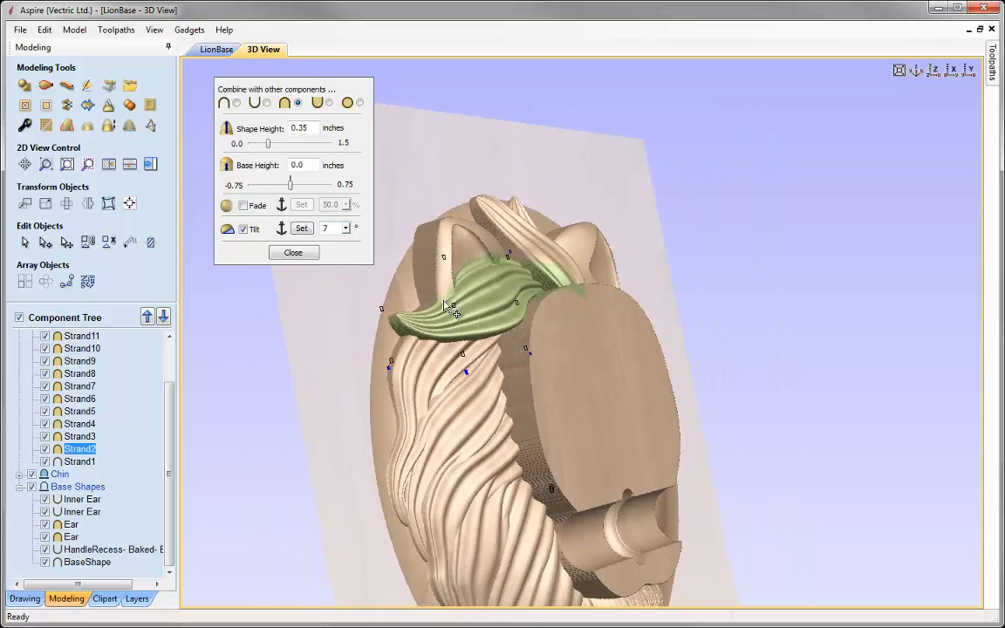
- Try base heights of 0.05 and 0.1 inches on Strand2 to lift it above the ear
double_click(298, 166)
text(5)
key(Return)
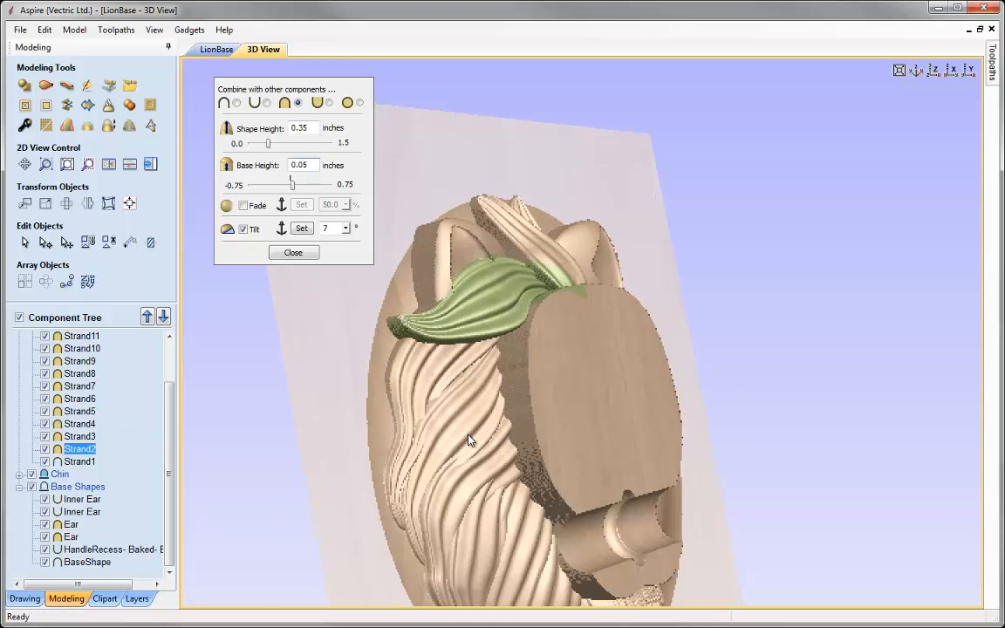
drag(468, 441, 387, 285)
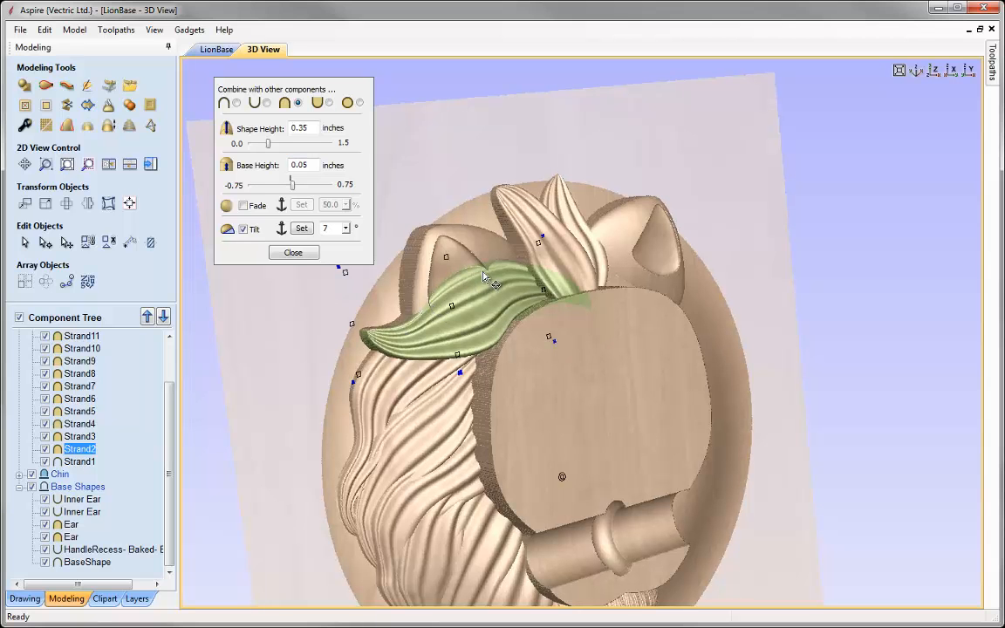
double_click(298, 164)
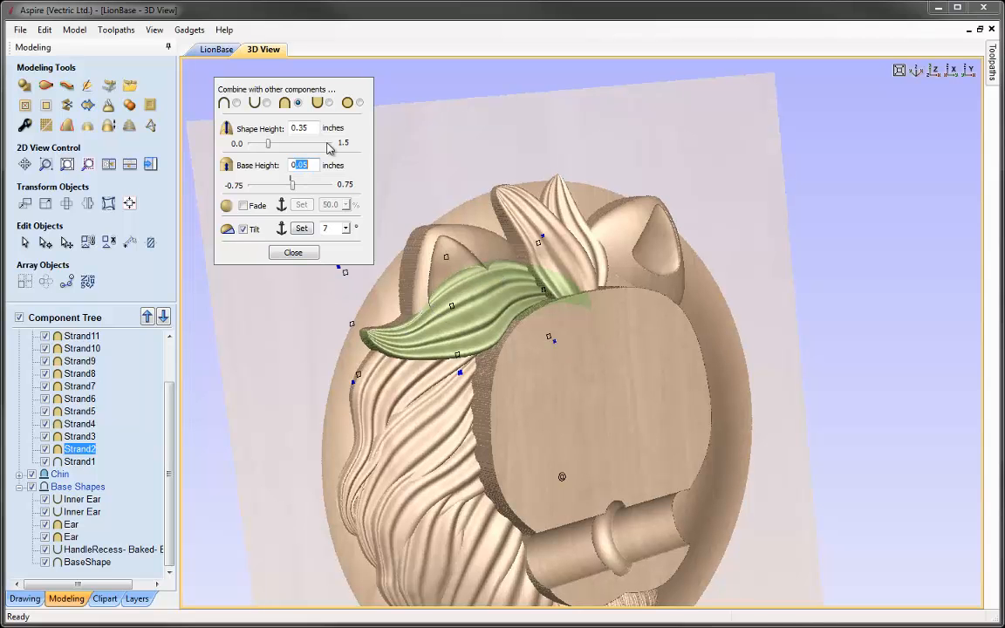
text(0.1)
key(Return)
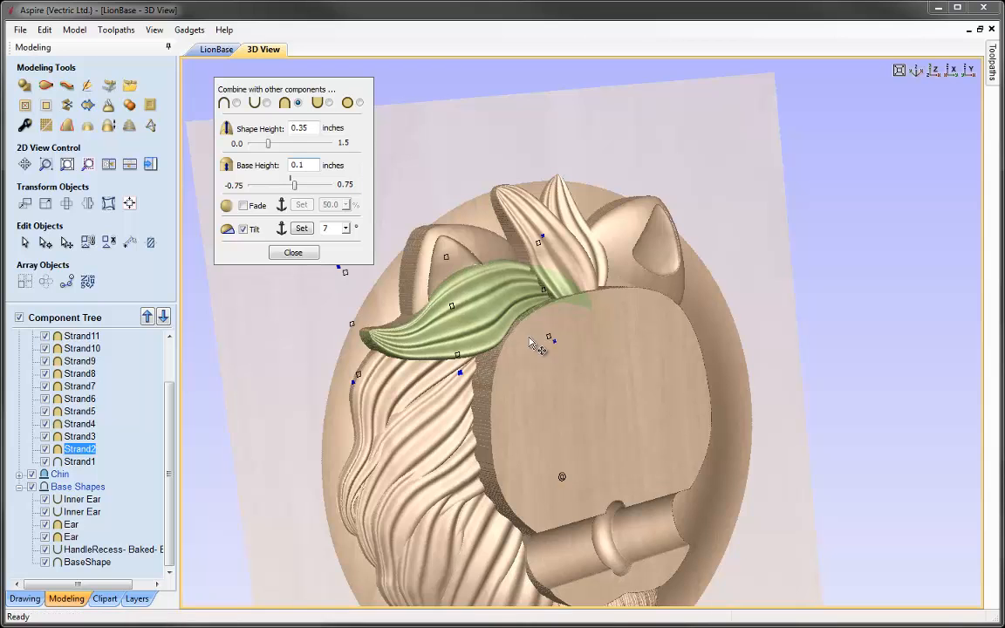
- Set Strand2's base height to 0.15 inches and inspect the strand from the side
mouse_move(567, 406)
mouse_down()
mouse_move(452, 407)
mouse_move(590, 411)
mouse_move(568, 394)
mouse_up()
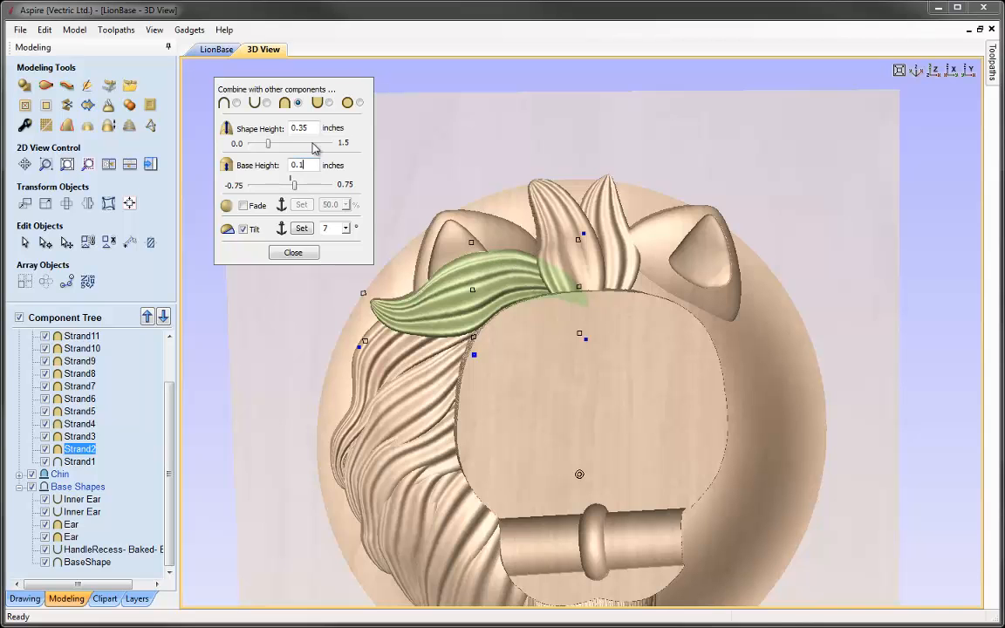
text(2)
drag(508, 431, 420, 423)
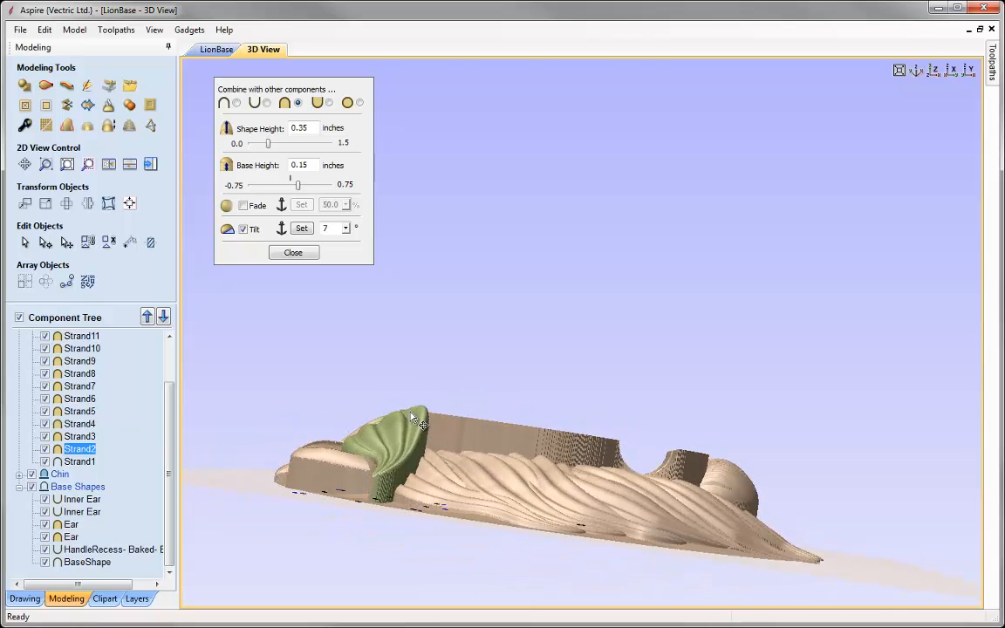
drag(490, 482, 468, 417)
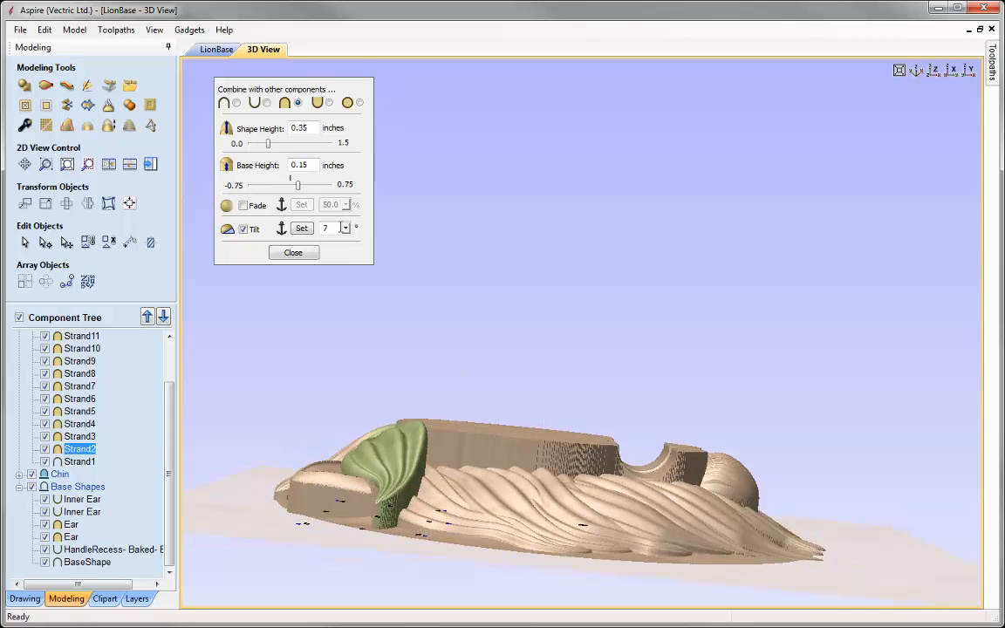
- Reduce Strand2's tilt to 5.4 degrees and then to 4.5 degrees, checking its height against the face and ear
drag(522, 510, 368, 254)
click(346, 229)
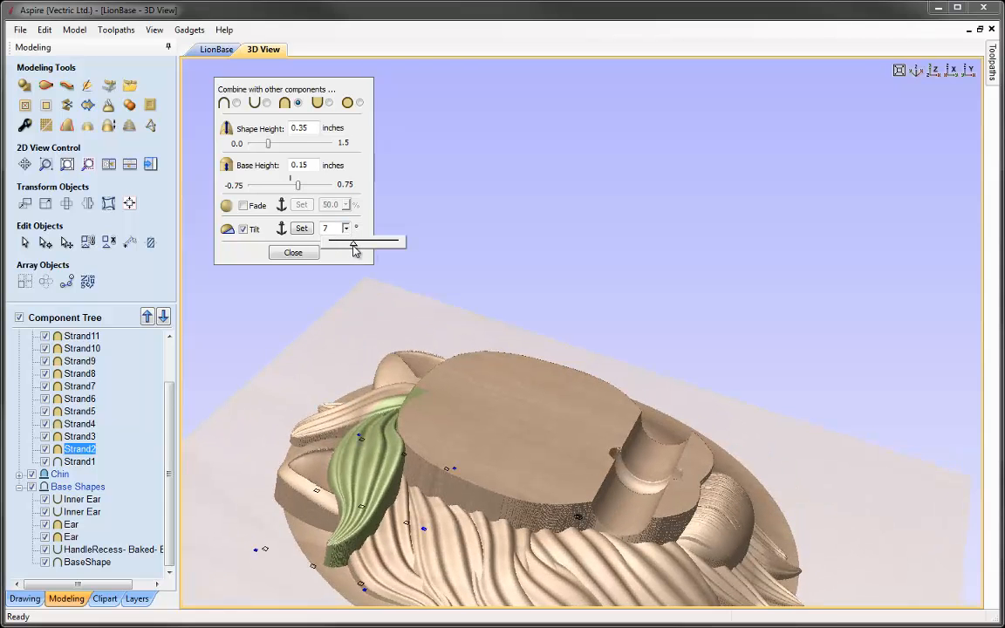
drag(347, 246, 348, 247)
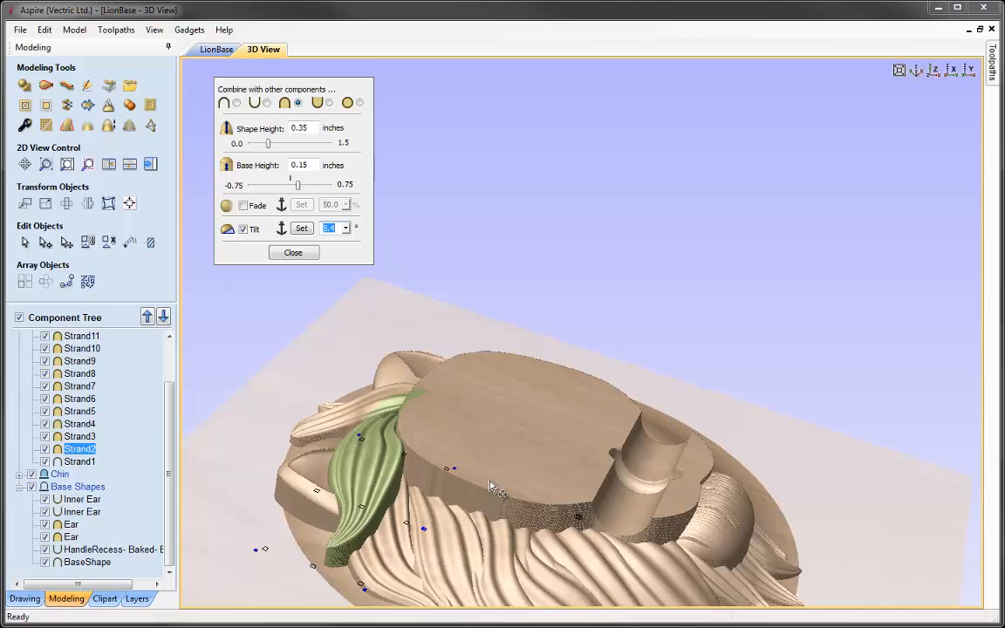
drag(572, 438, 598, 419)
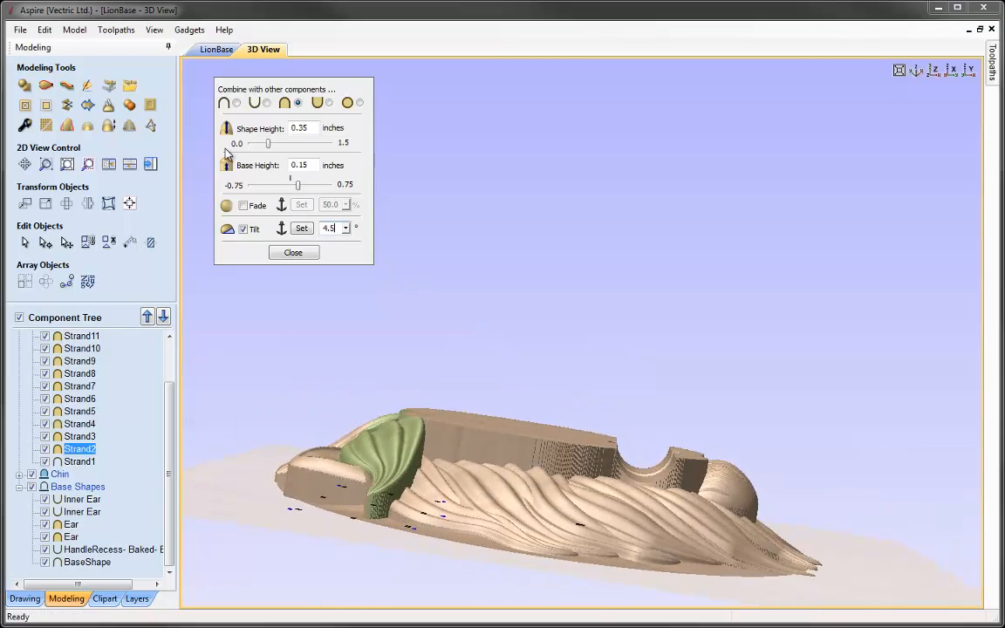
drag(601, 426, 316, 366)
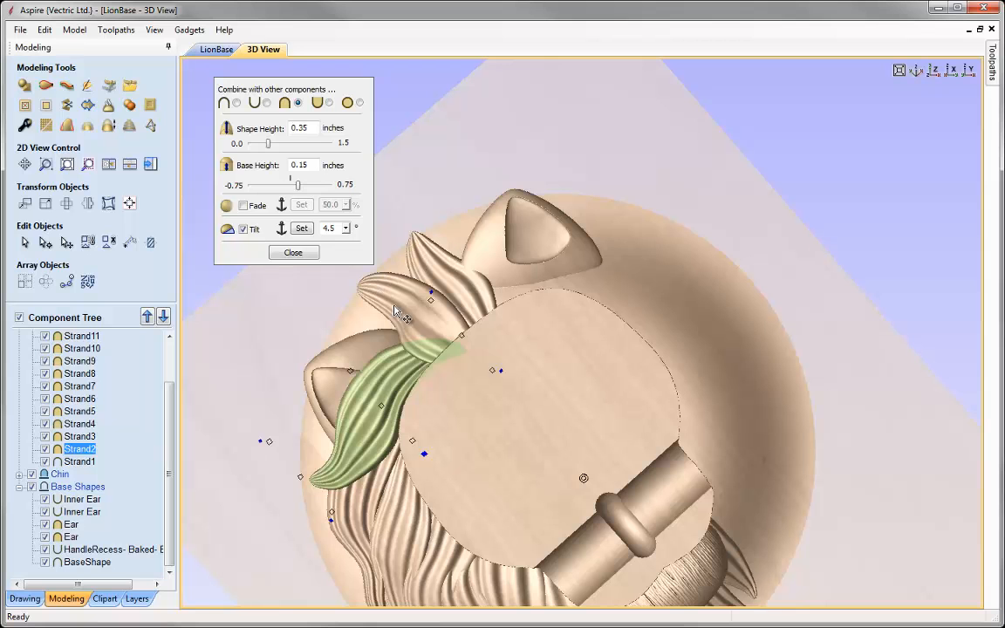
drag(416, 421, 379, 312)
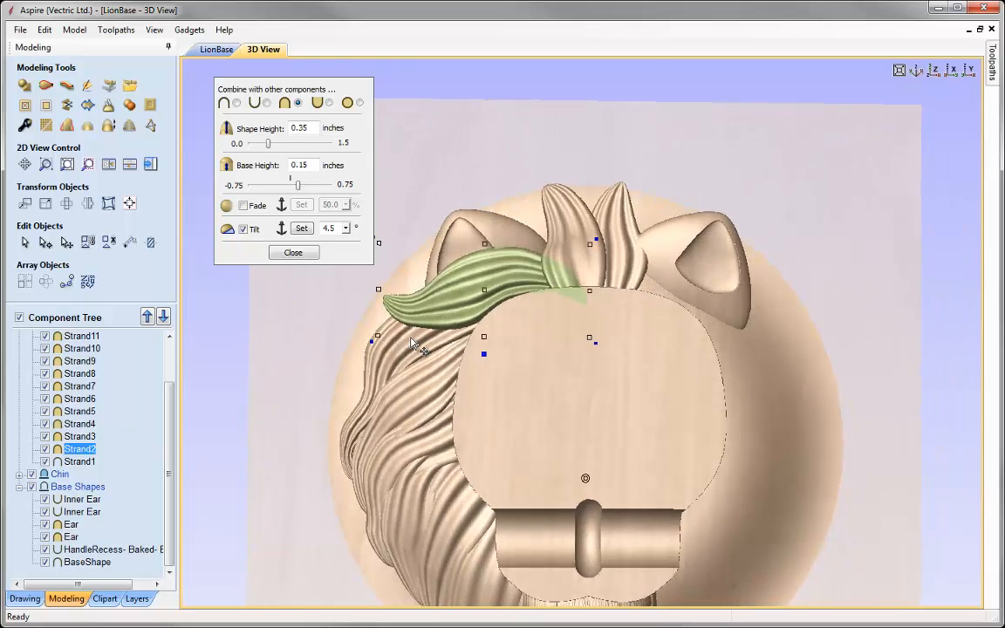
- Show the 2D and 3D views side by side and mirror a copy of Strand2 through Strand8 horizontally about the job center
click(935, 71)
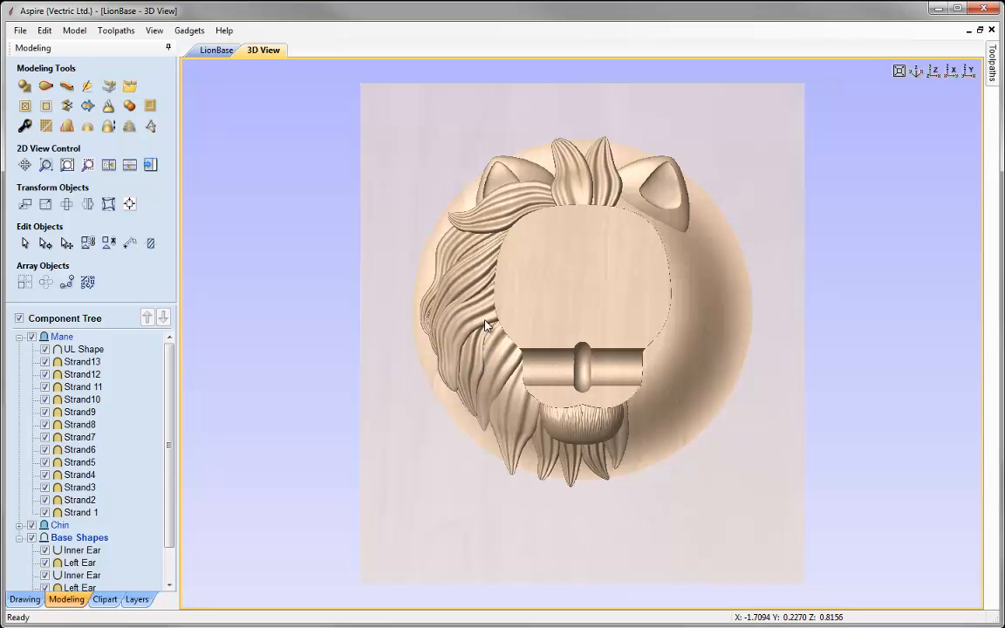
click(108, 165)
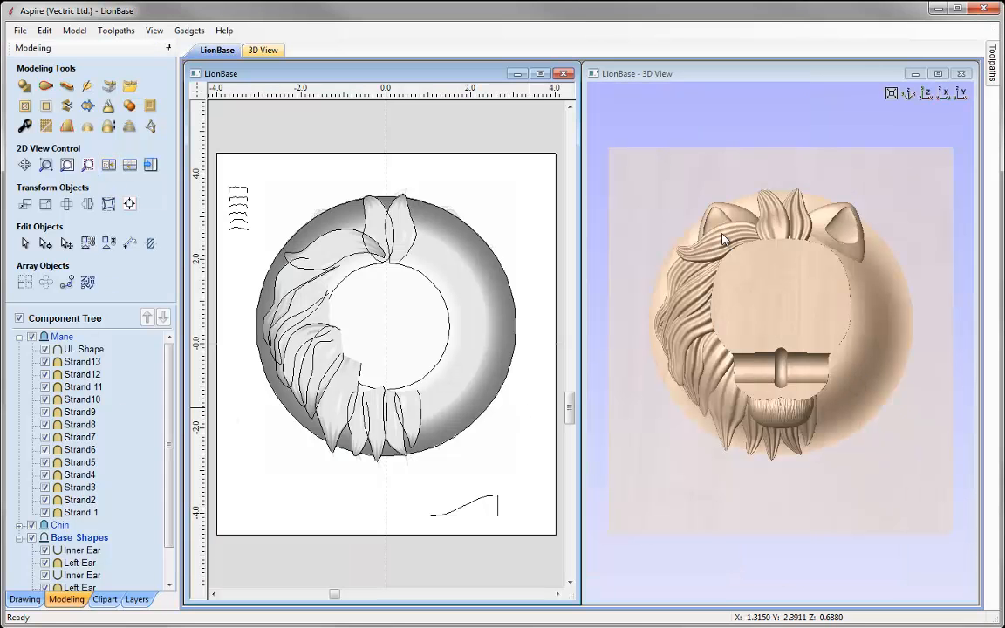
click(321, 248)
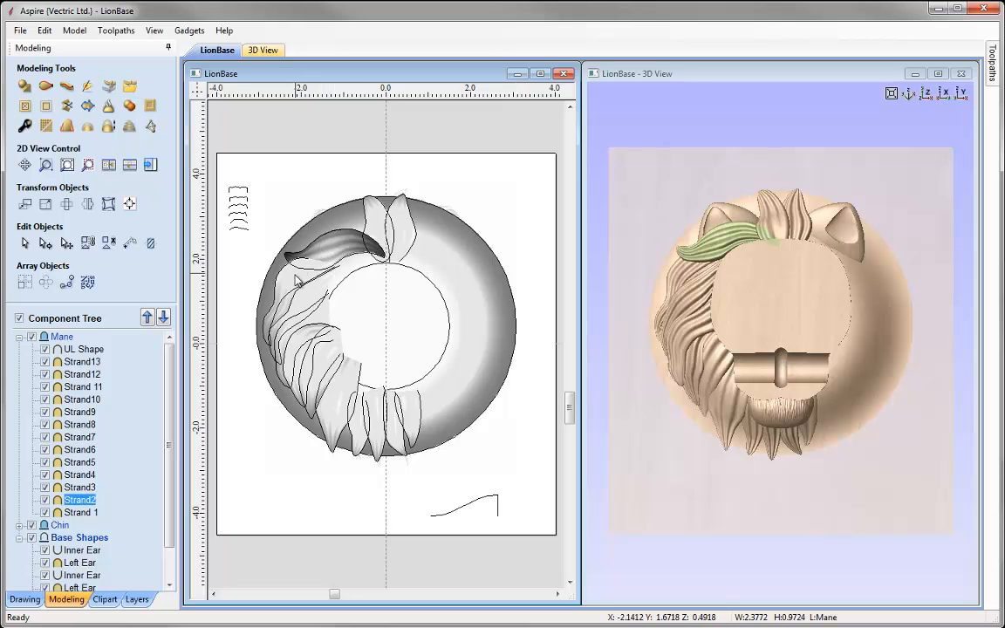
shift+click(274, 254)
shift+click(313, 324)
shift+click(284, 307)
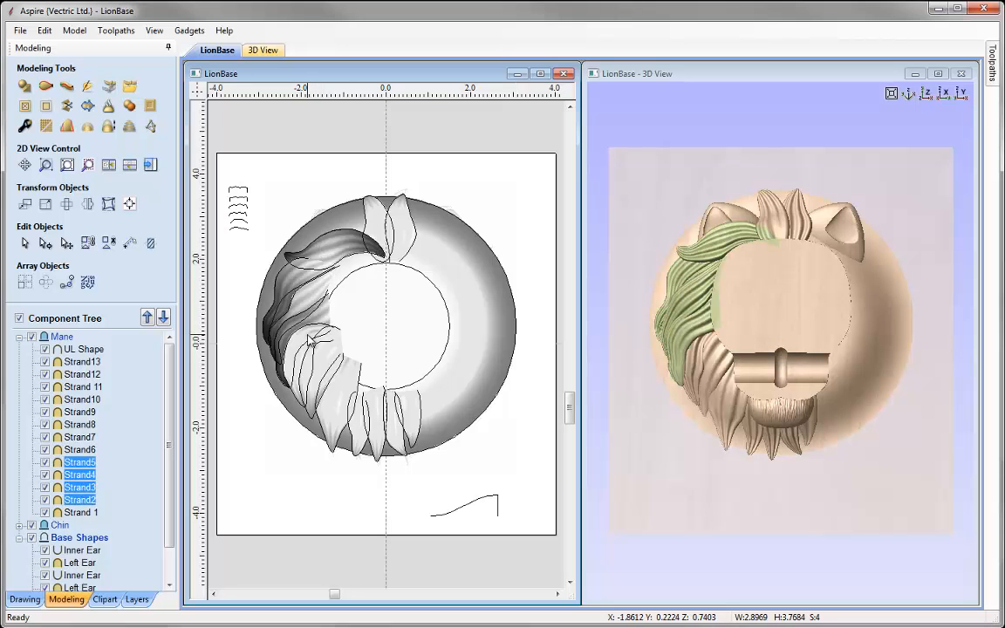
shift+click(292, 327)
shift+click(328, 390)
shift+click(332, 399)
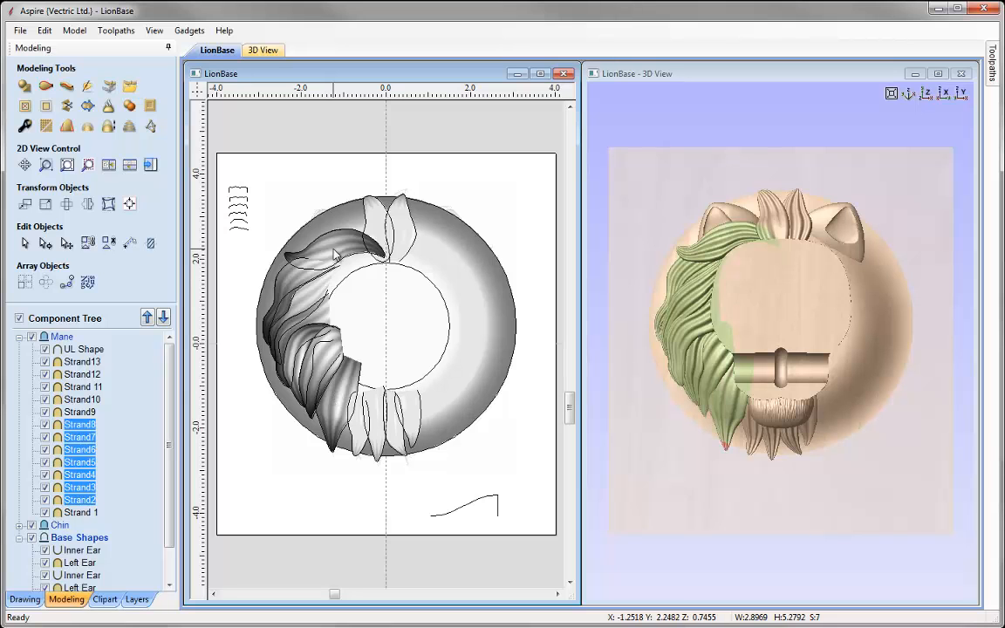
click(332, 350)
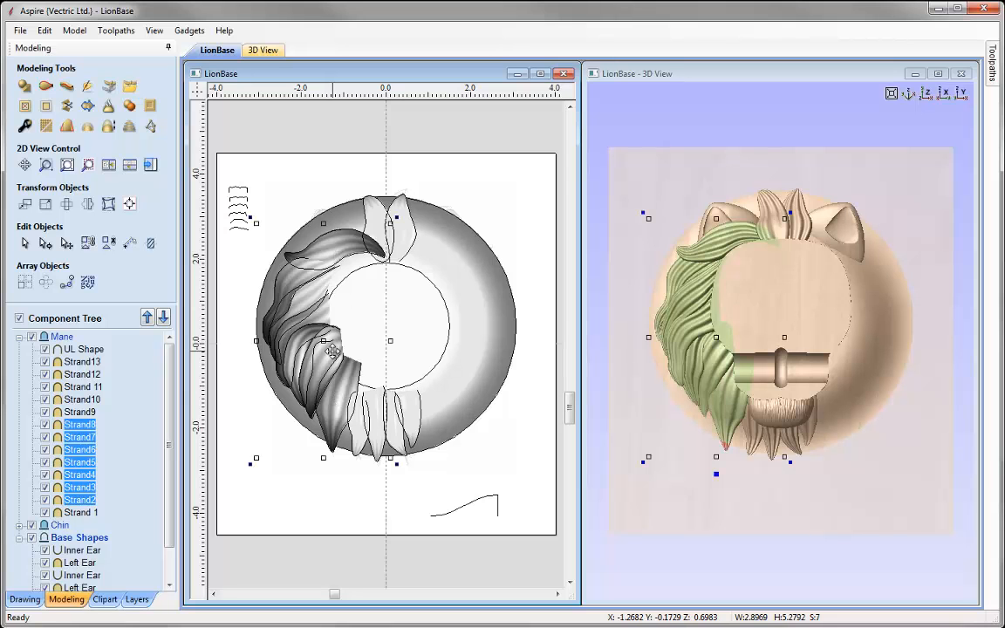
click(88, 204)
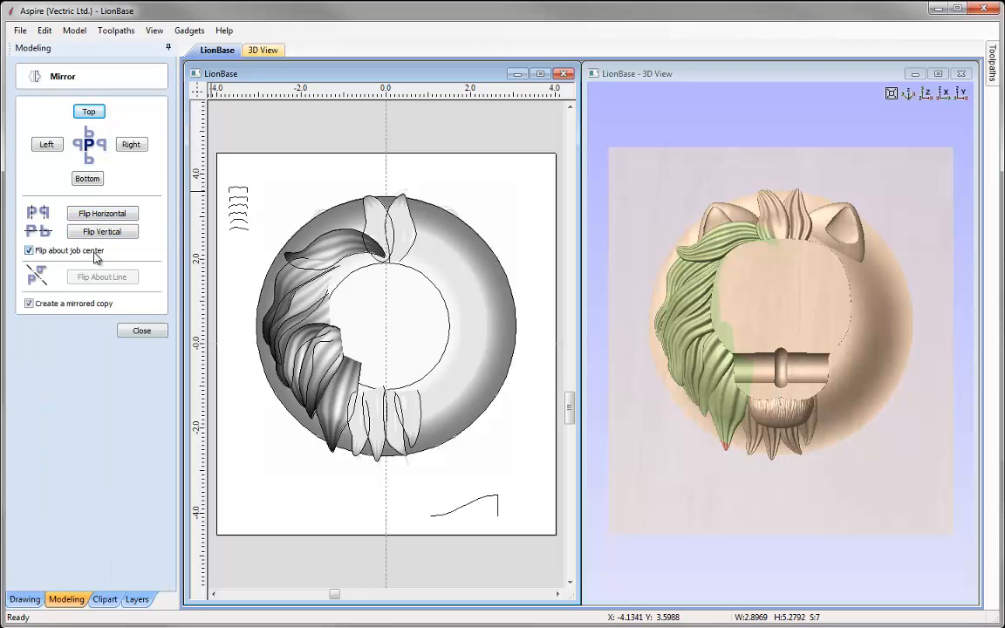
click(116, 217)
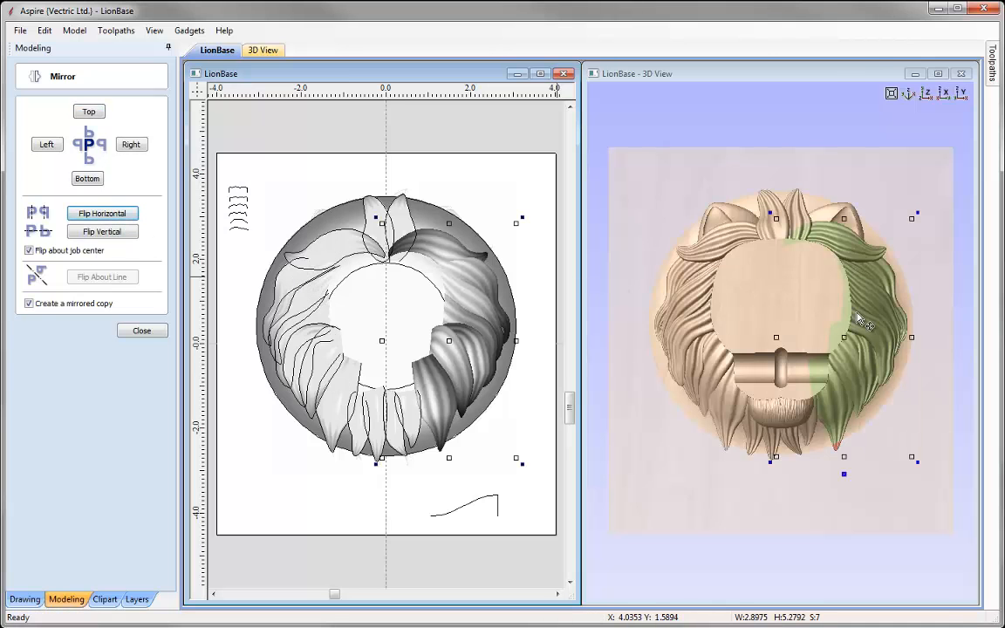
click(158, 331)
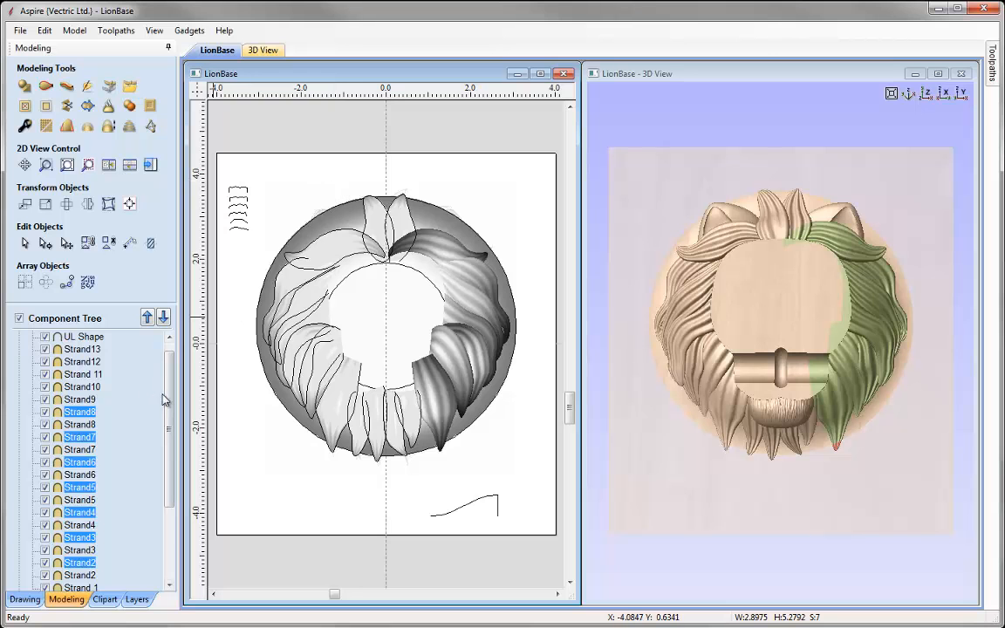
- Hide the Base Shapes group, the Chin group and the UL Shape component, leaving only the mane strands in view
scroll(128, 463, down, 3)
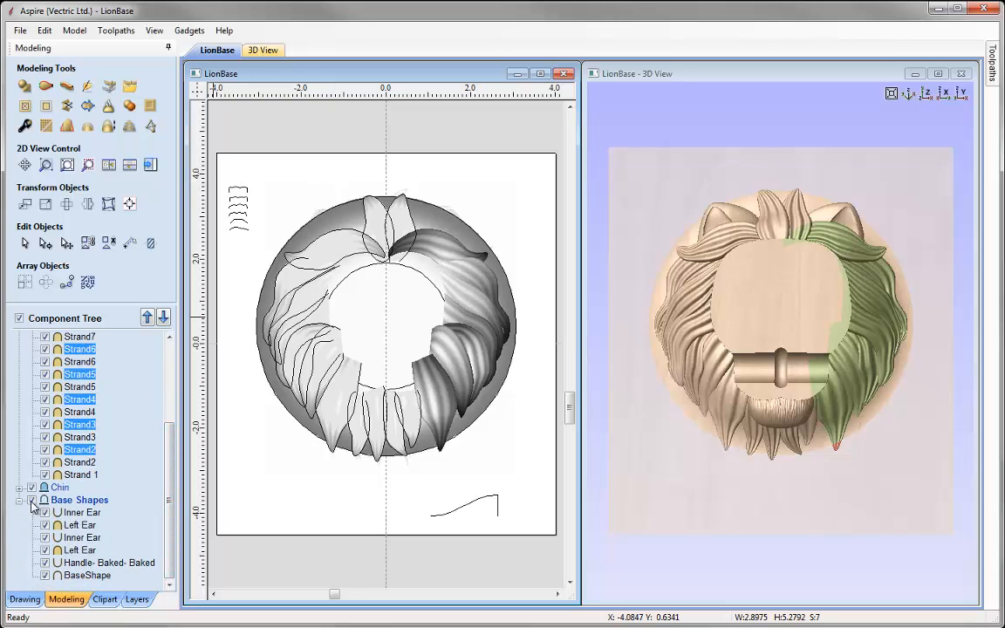
click(31, 500)
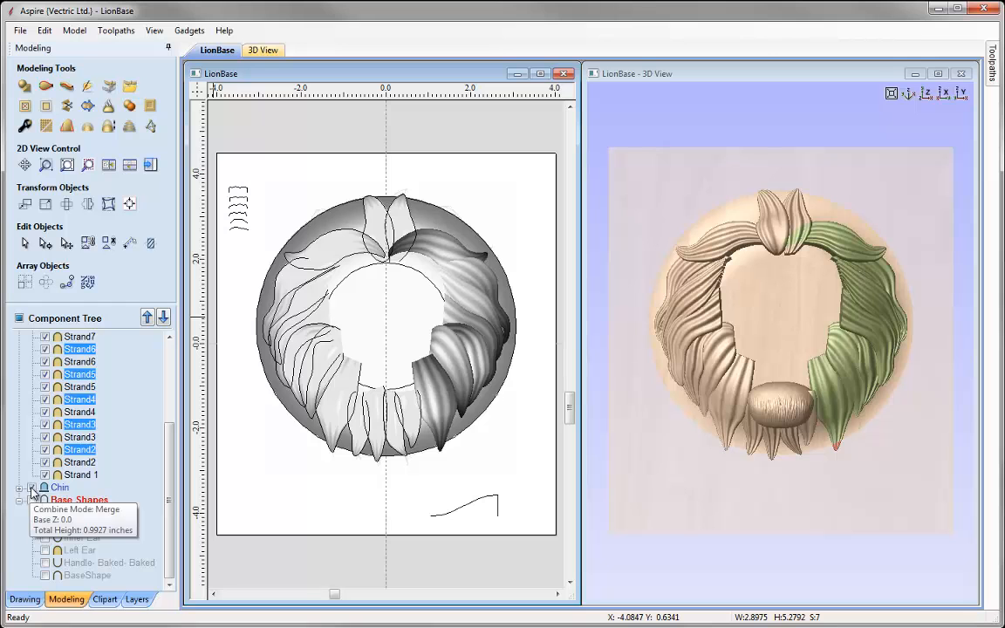
click(32, 487)
drag(172, 456, 171, 375)
click(45, 348)
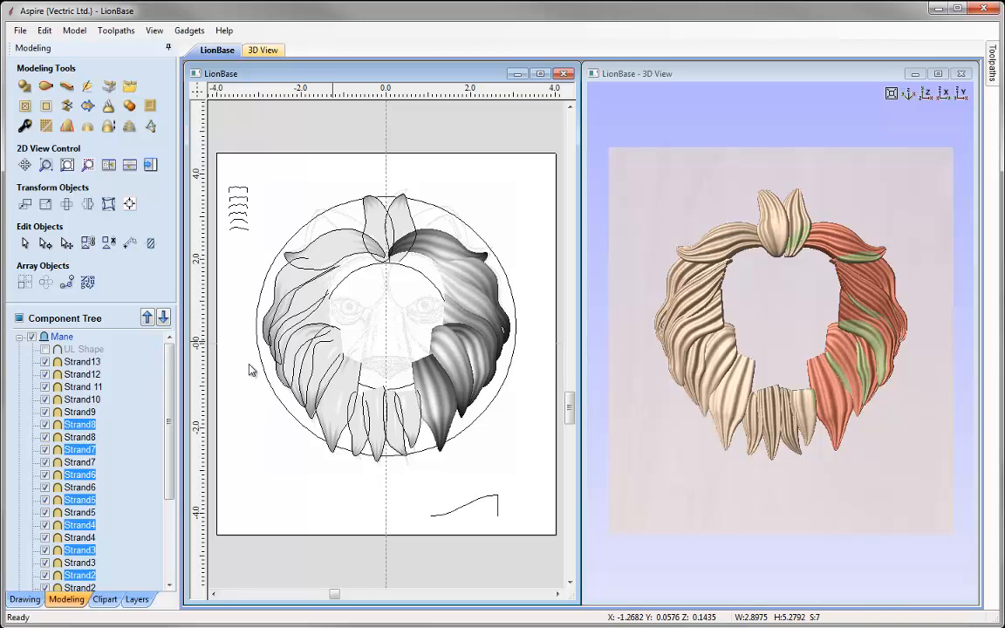
- Create a single component from the visible mane strands, hide all the individual strand components and select the new copy
click(142, 430)
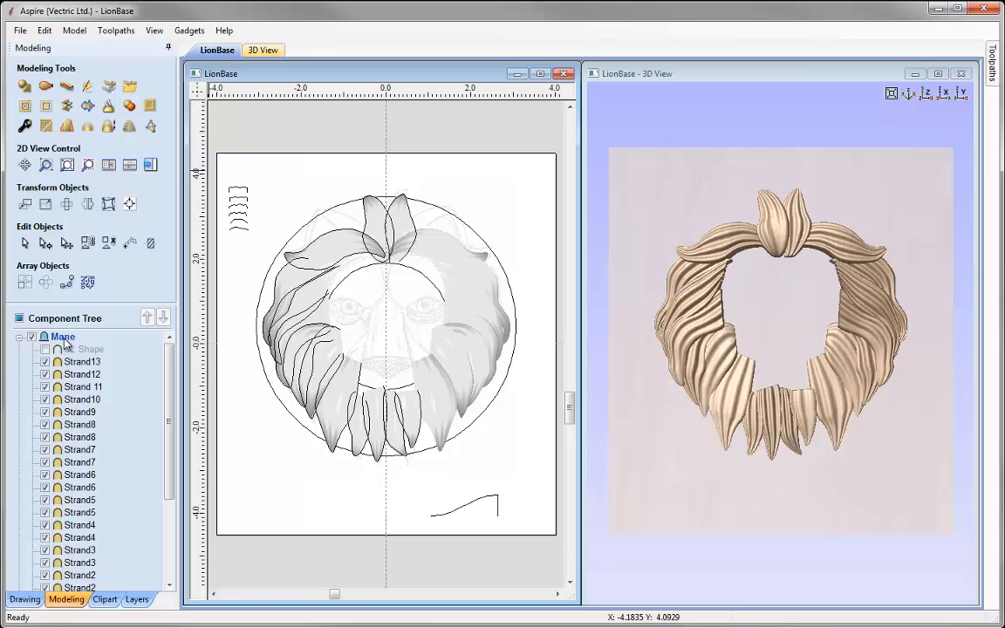
click(129, 107)
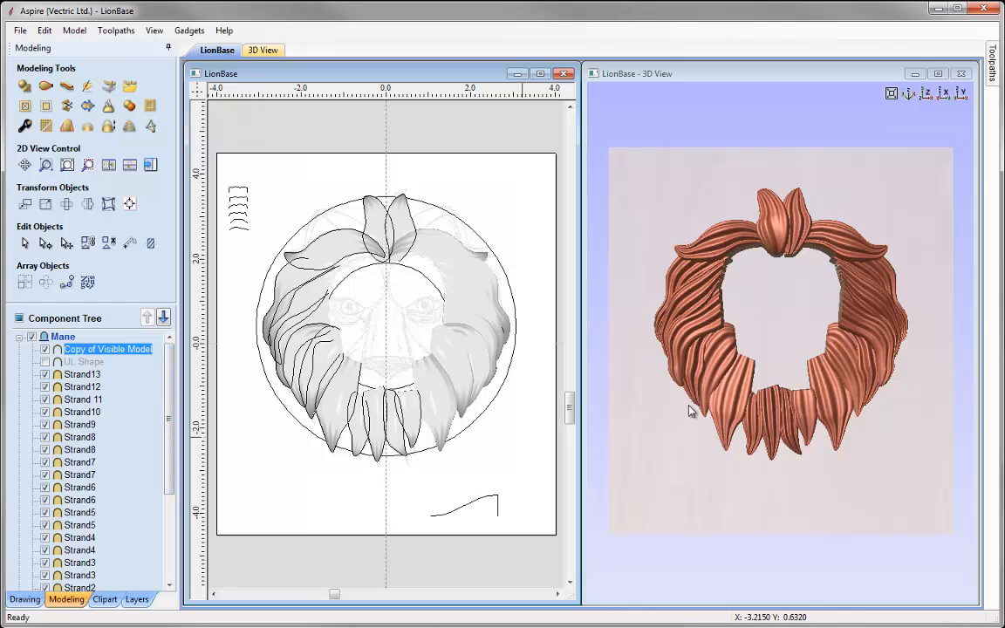
drag(165, 388, 170, 494)
click(68, 350)
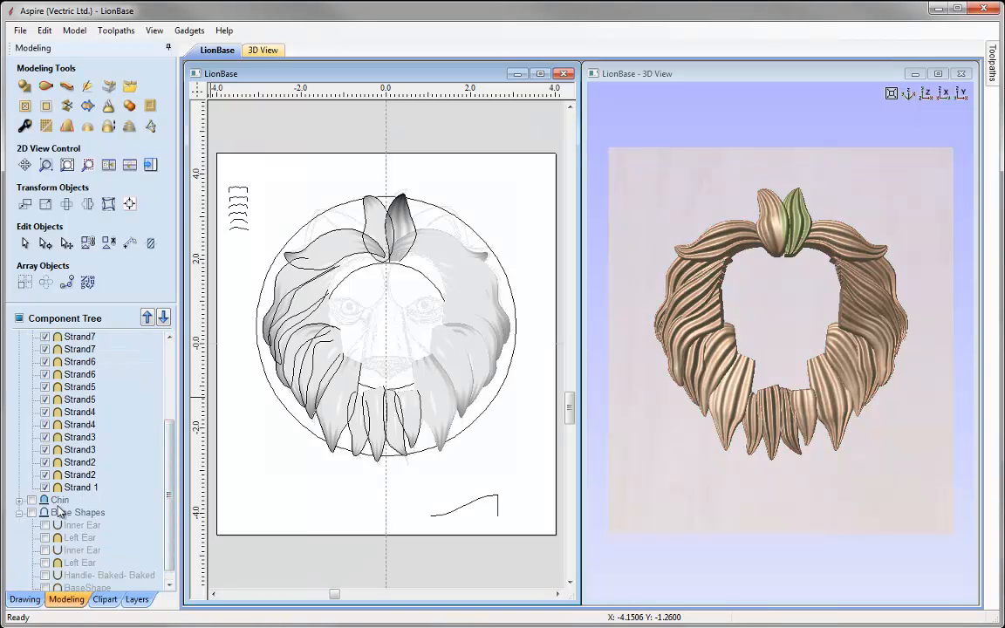
shift+click(68, 489)
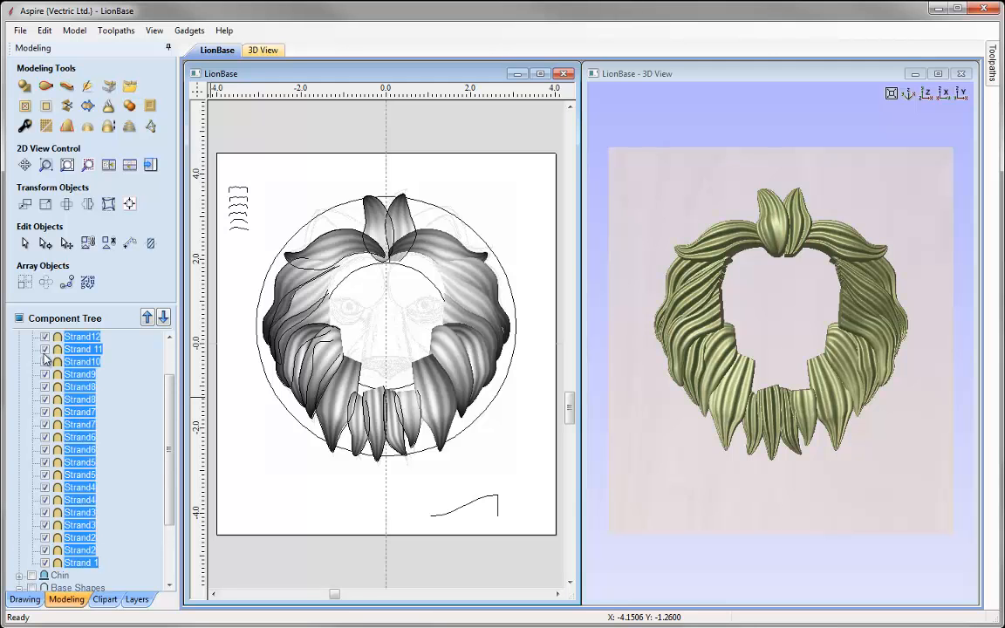
click(44, 351)
drag(169, 420, 169, 380)
scroll(114, 387, down, 1)
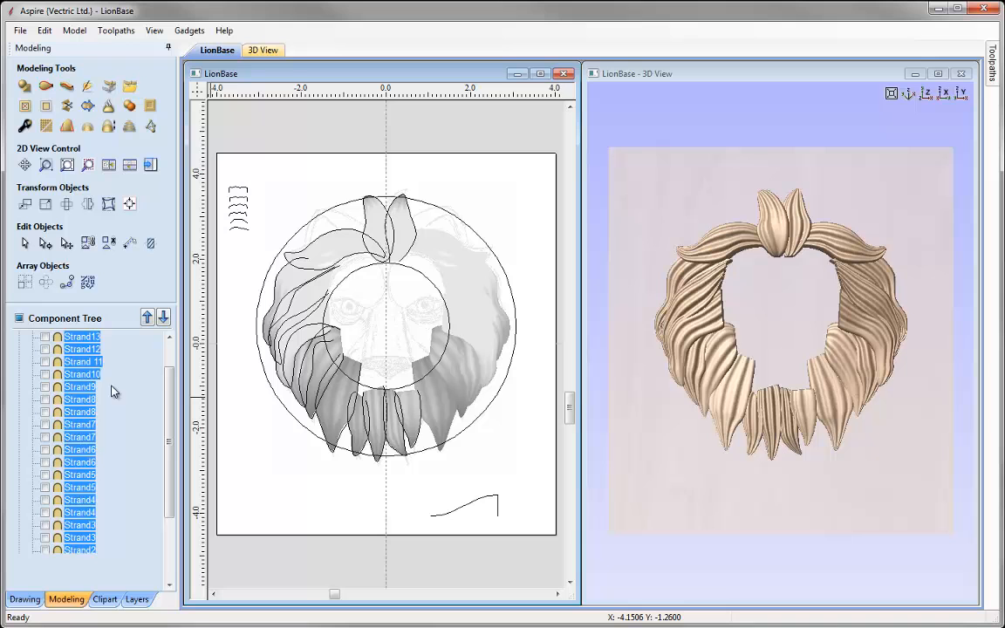
click(79, 449)
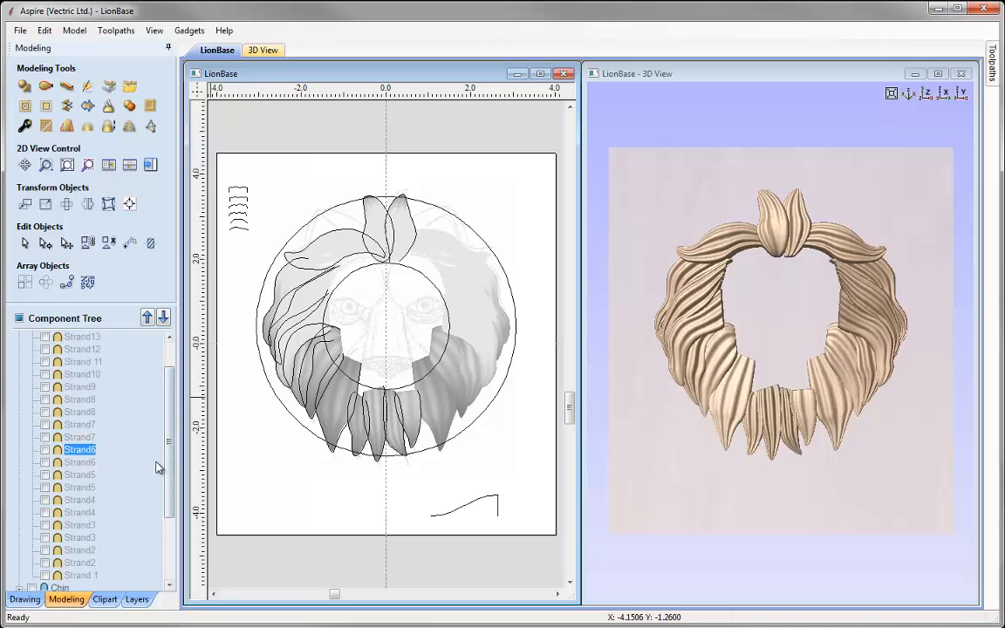
scroll(171, 423, up, 1)
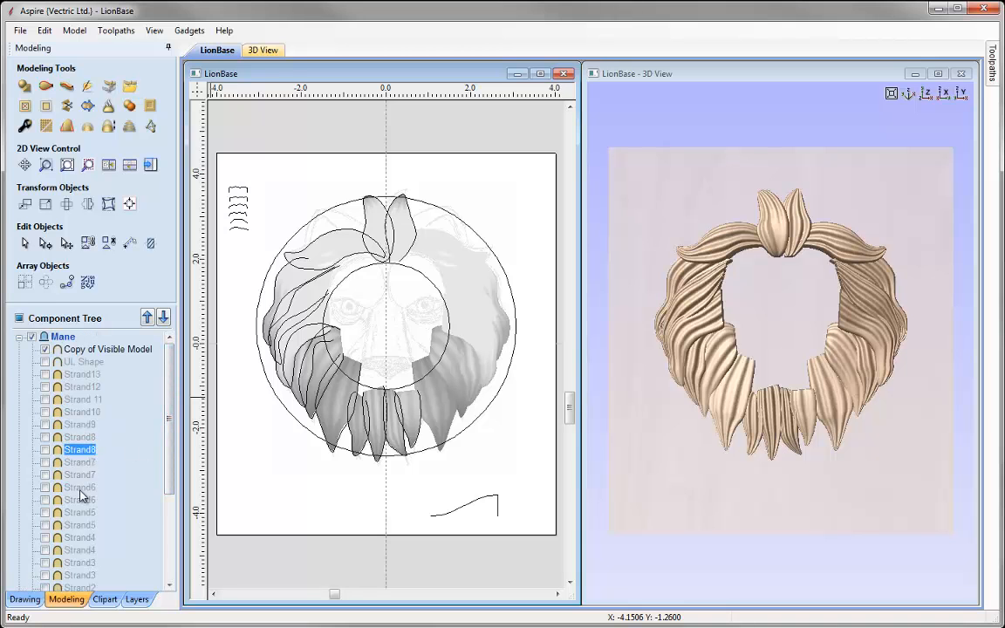
click(113, 350)
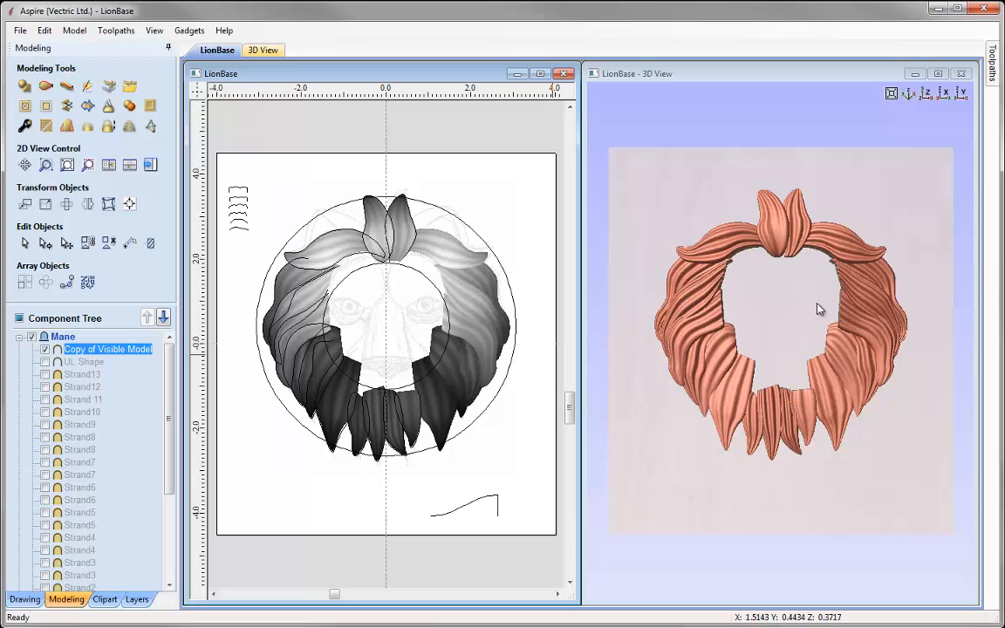
- Show UL Shape again and combine it with the mane copy so the disc remains only within the mane's outline
click(45, 362)
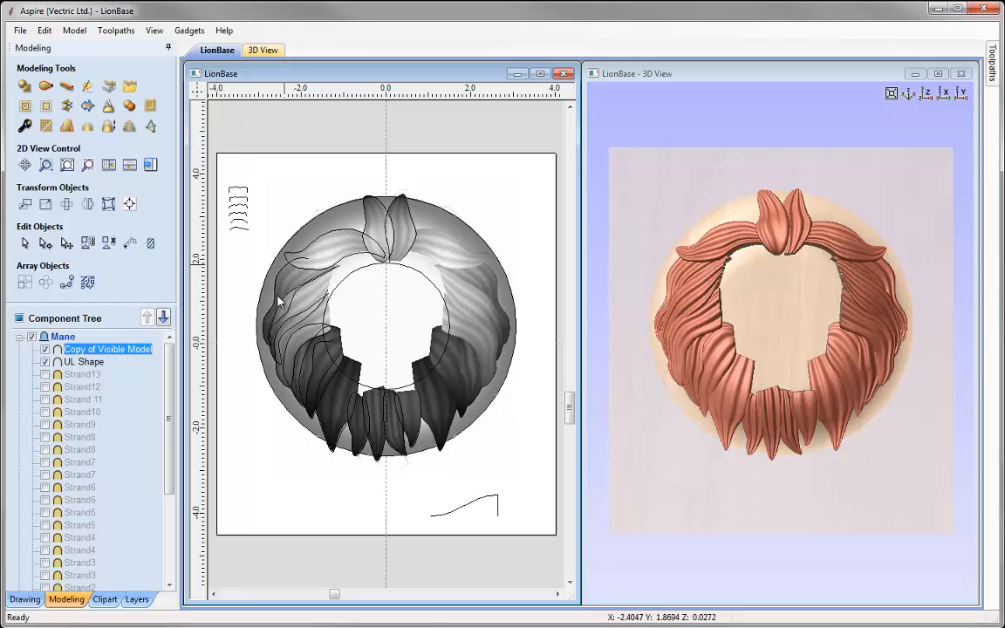
click(325, 204)
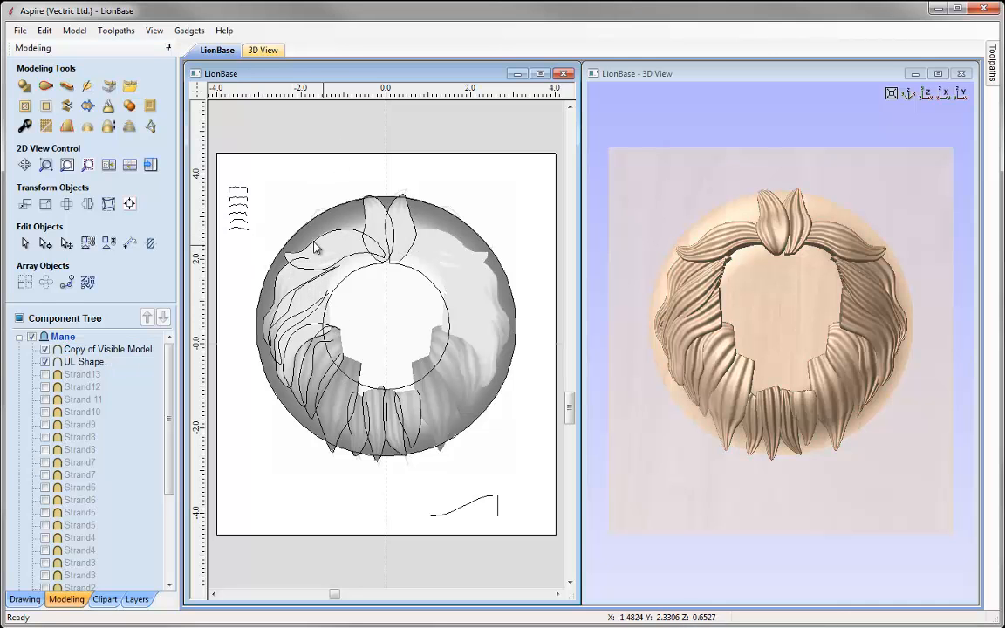
click(347, 223)
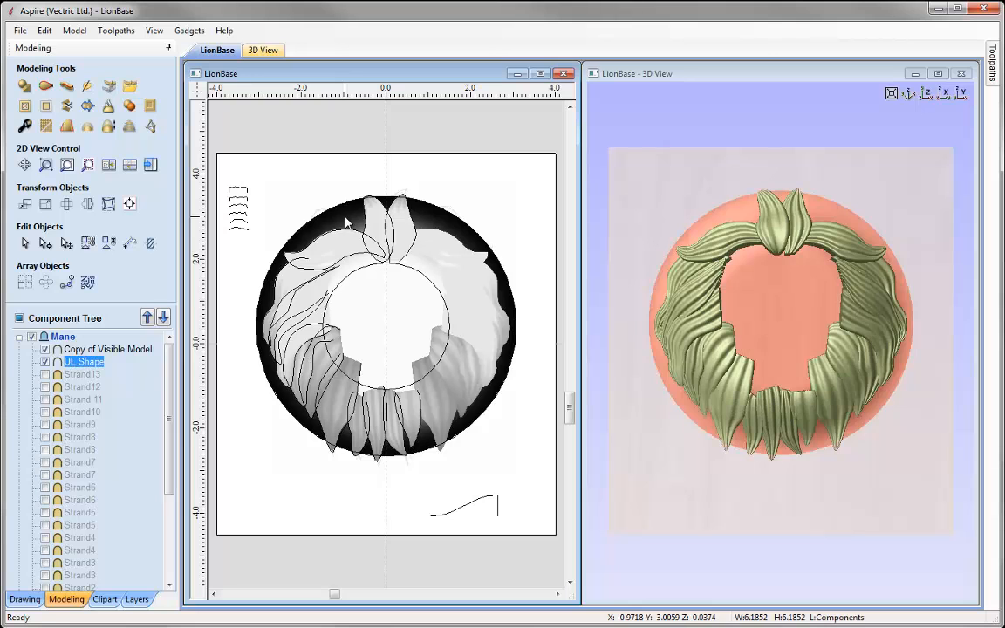
ctrl+click(129, 350)
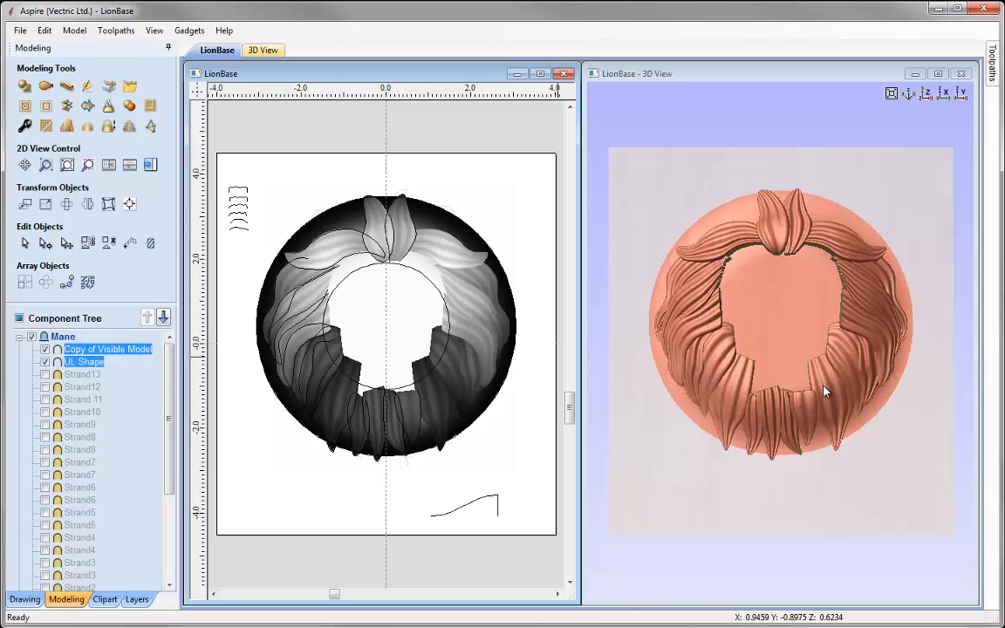
click(47, 107)
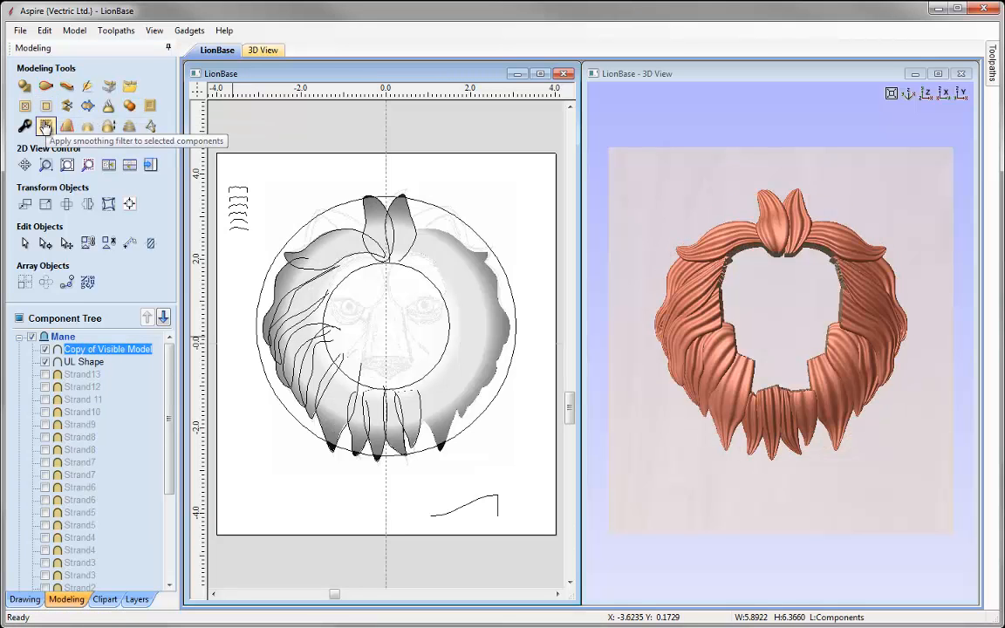
click(45, 127)
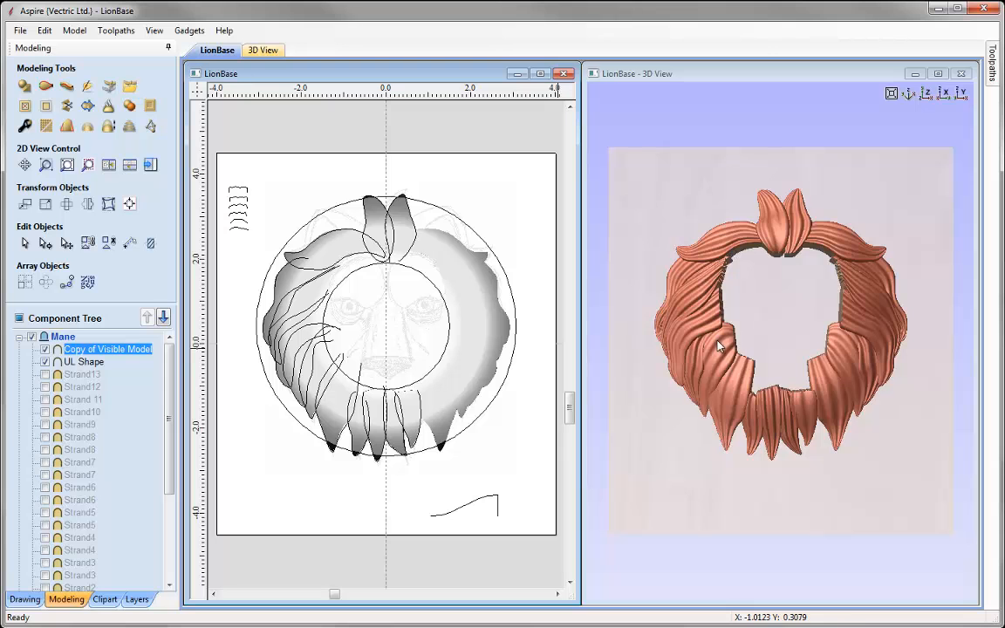
drag(772, 319, 663, 364)
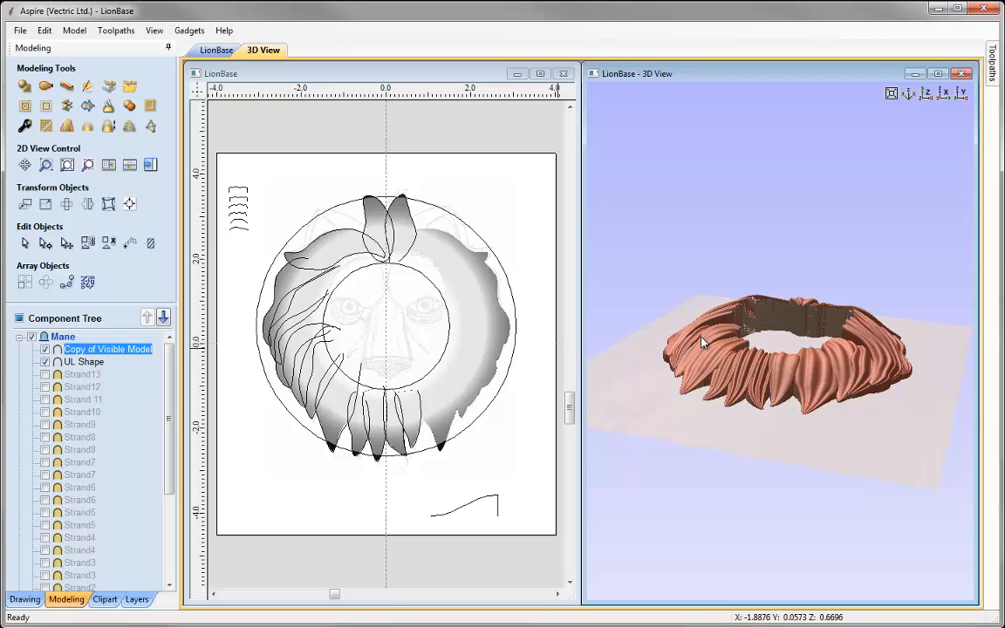
- Show the Chin and Base Shapes groups again and enlarge the 3D view to fill the workspace
click(46, 363)
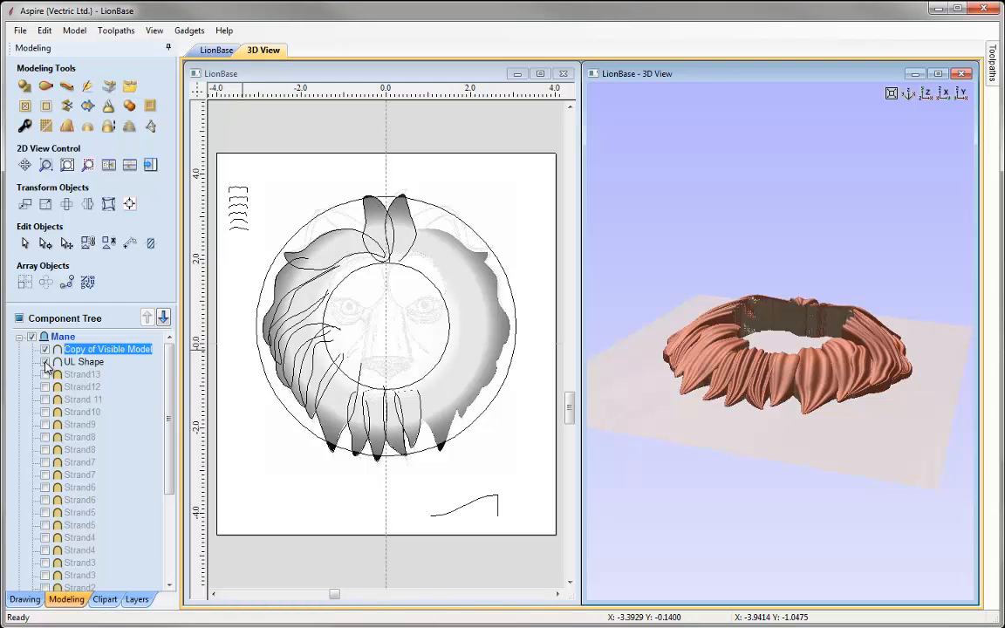
scroll(35, 471, down, 4)
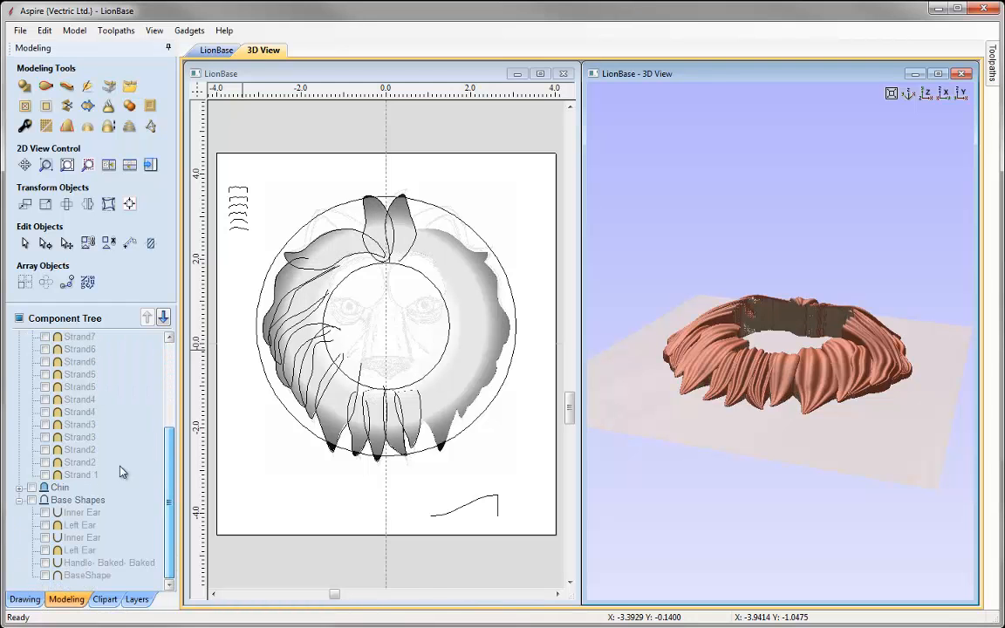
click(31, 488)
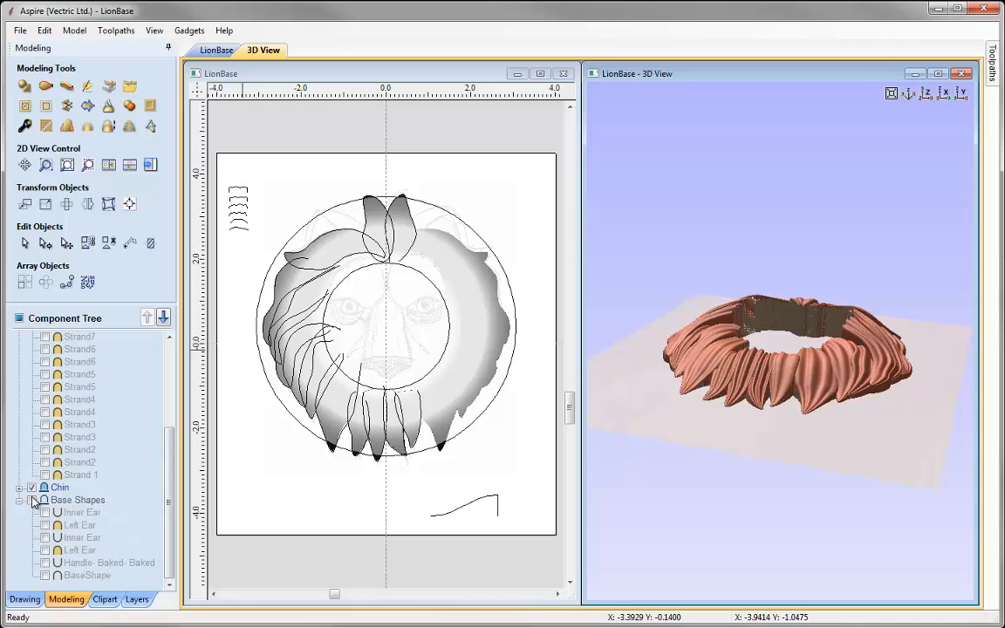
click(31, 501)
drag(774, 477, 948, 119)
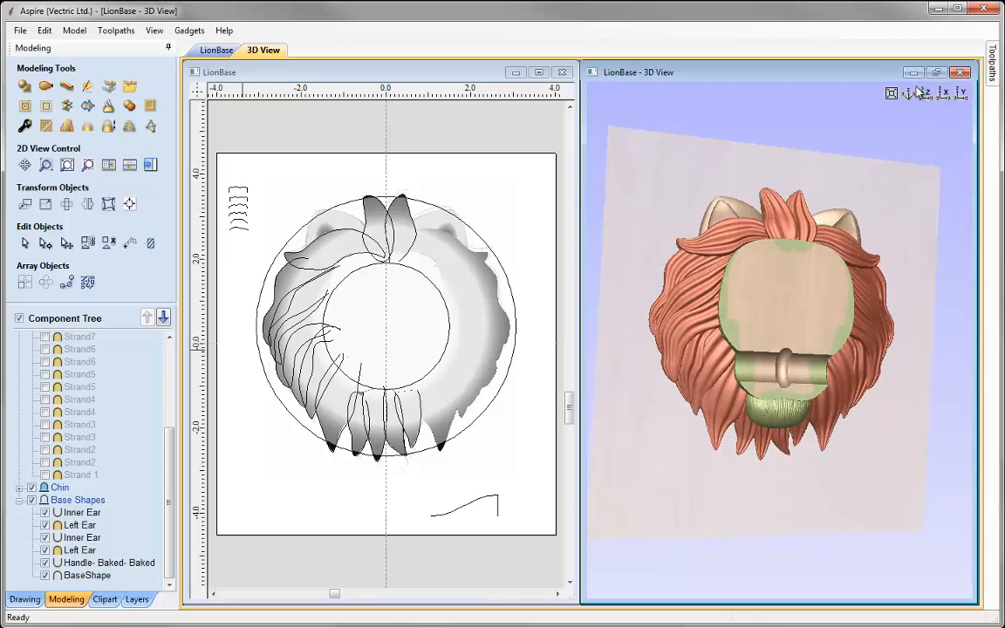
click(938, 73)
drag(837, 164, 639, 359)
click(916, 75)
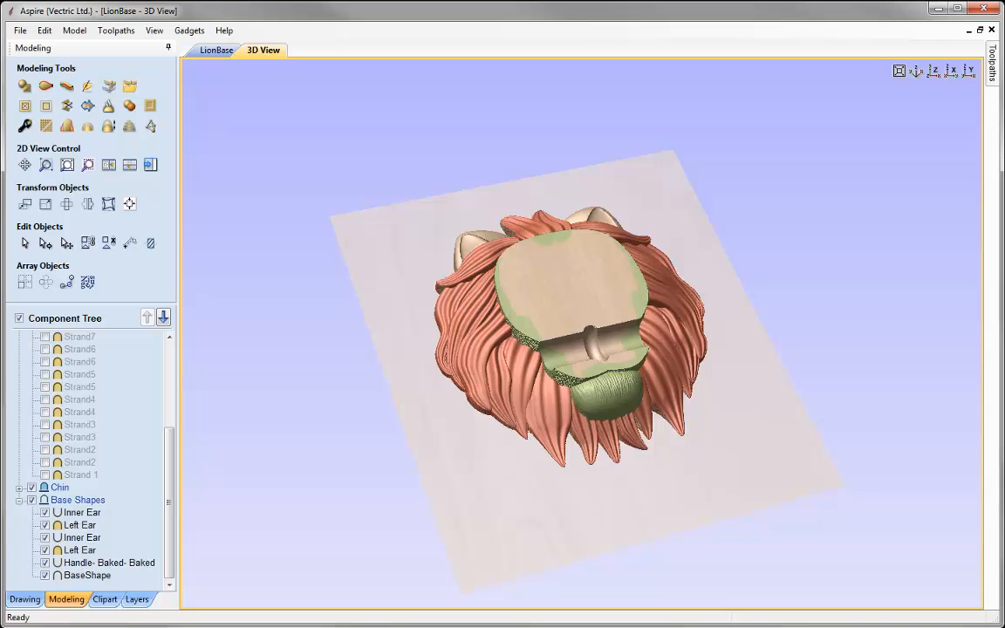
- Check the mane copy in Scale Model Height, accept it at 100% and inspect the mane in 3D
click(109, 127)
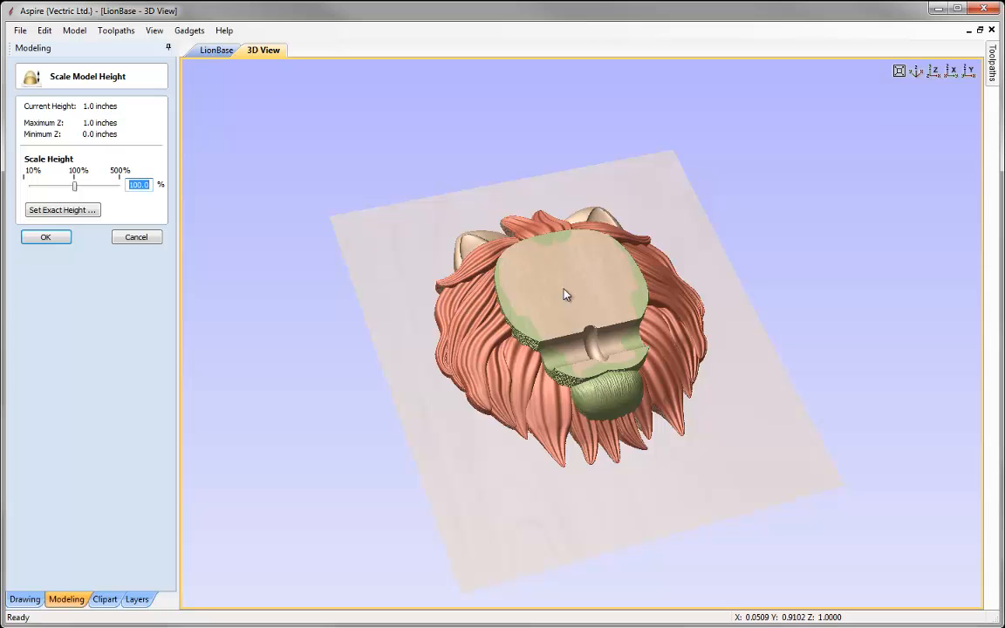
click(46, 236)
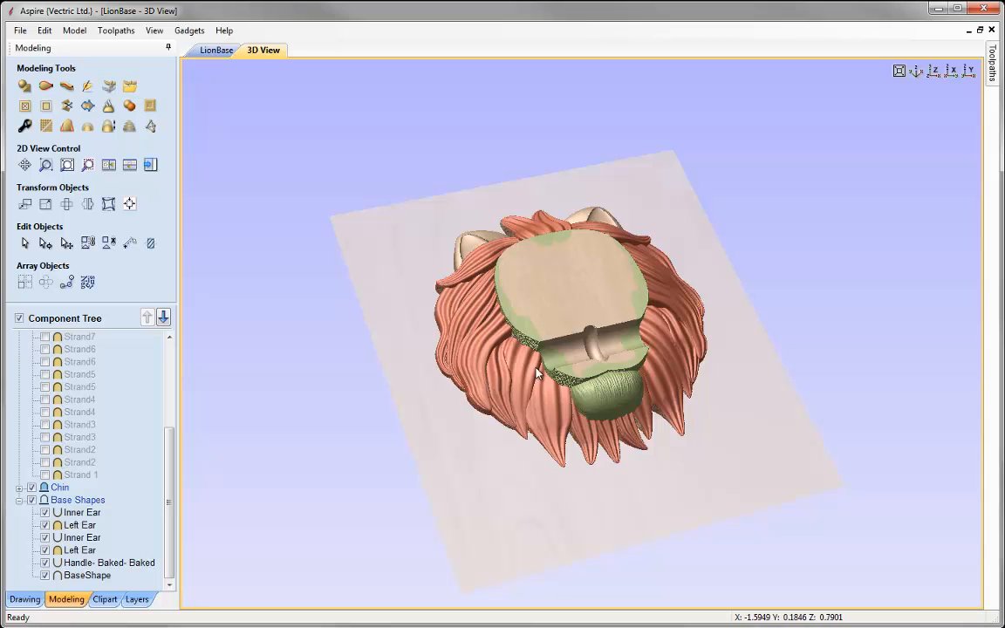
drag(756, 275, 462, 296)
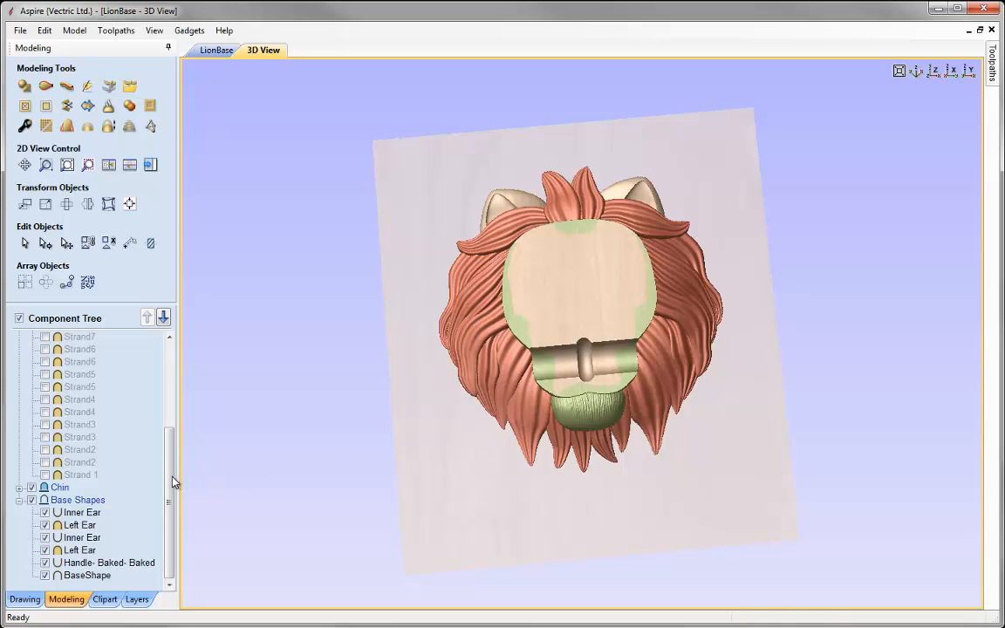
- Sculpt Copy of Visible Model with the Smooth tool at diameter 39, strength 46, smoothness 70, along the mane's lower-left strands
scroll(172, 482, up, 7)
click(96, 348)
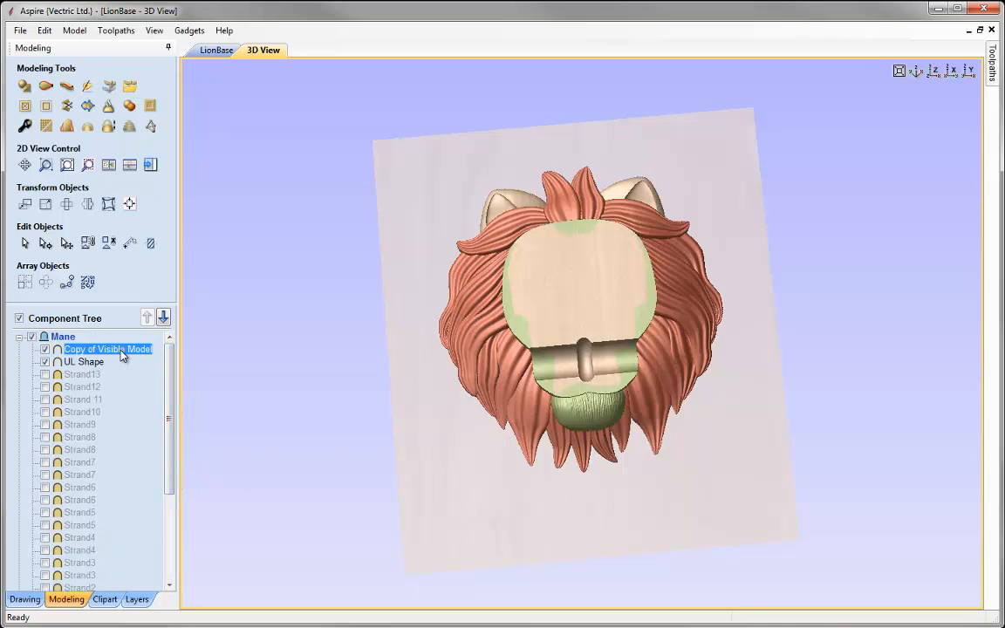
click(88, 86)
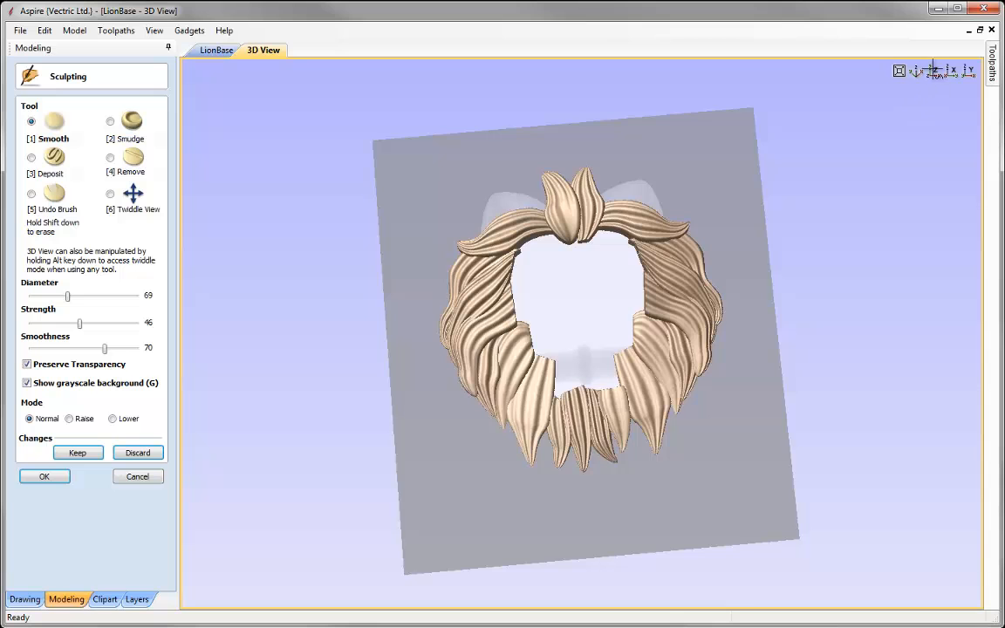
click(933, 71)
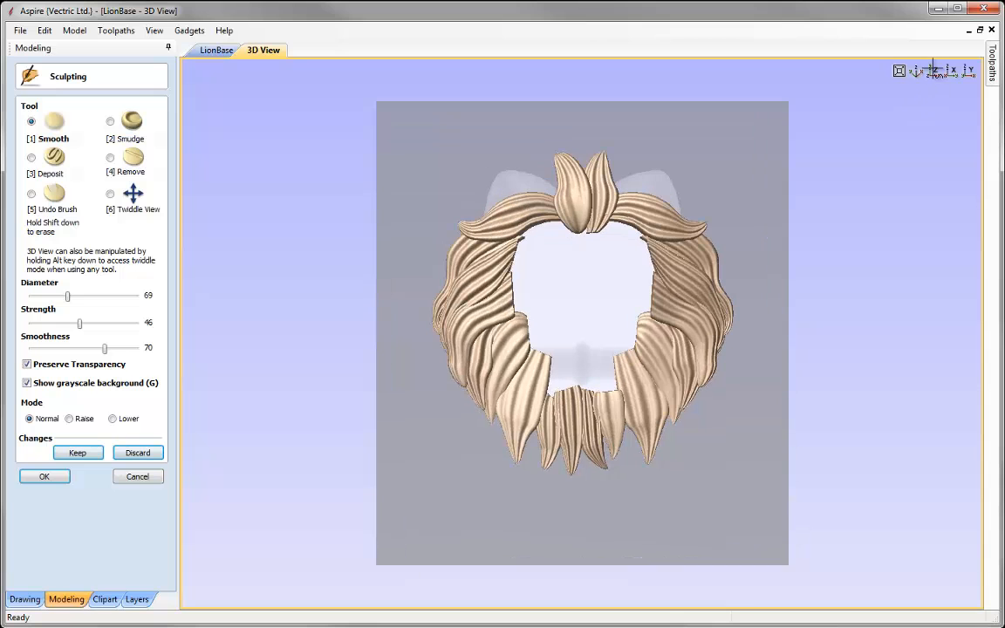
click(111, 194)
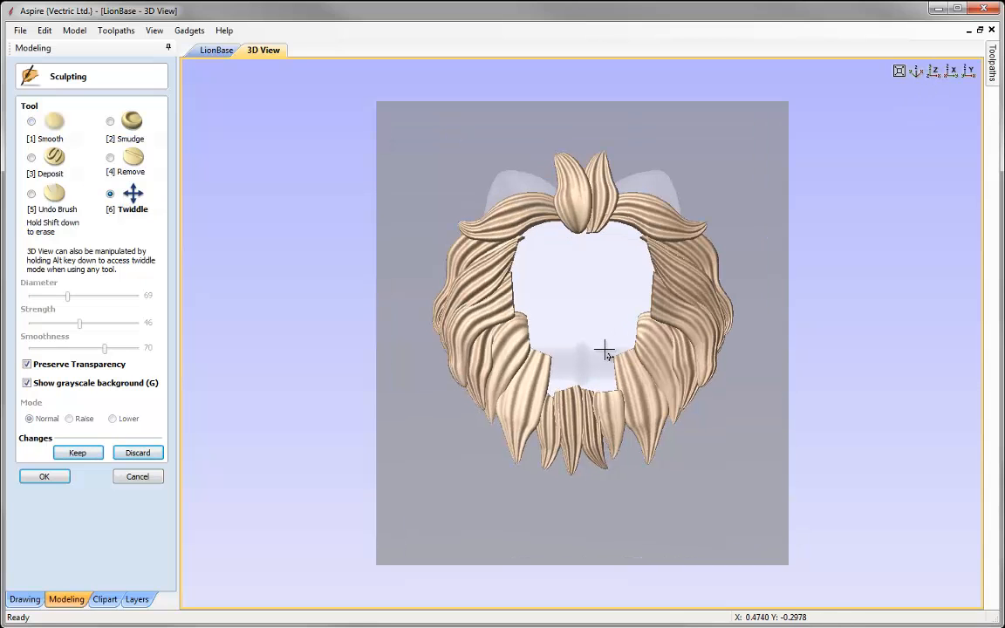
scroll(598, 353, up, 2)
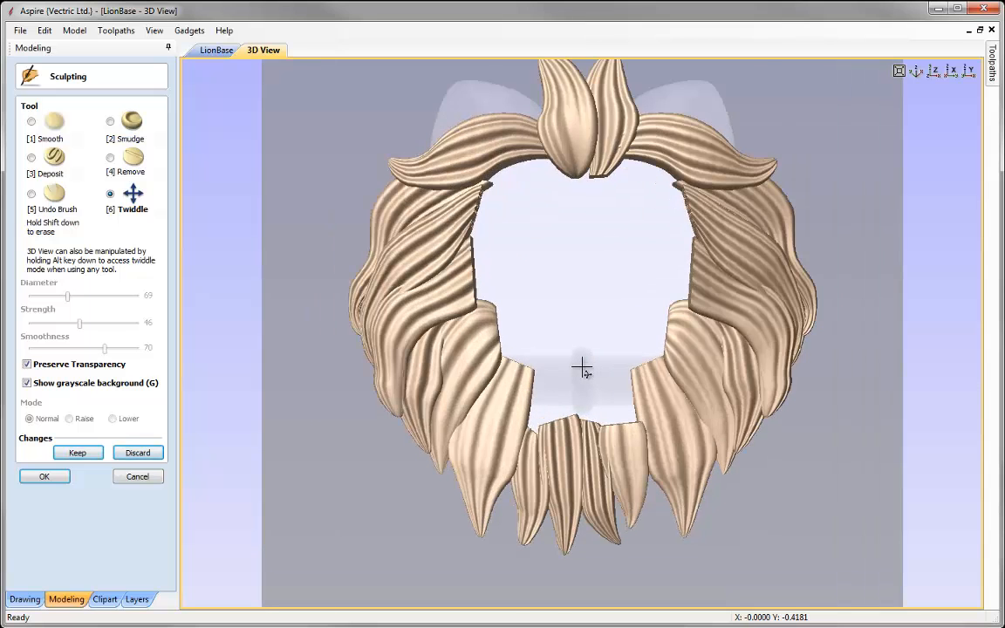
scroll(584, 370, up, 1)
scroll(580, 367, down, 1)
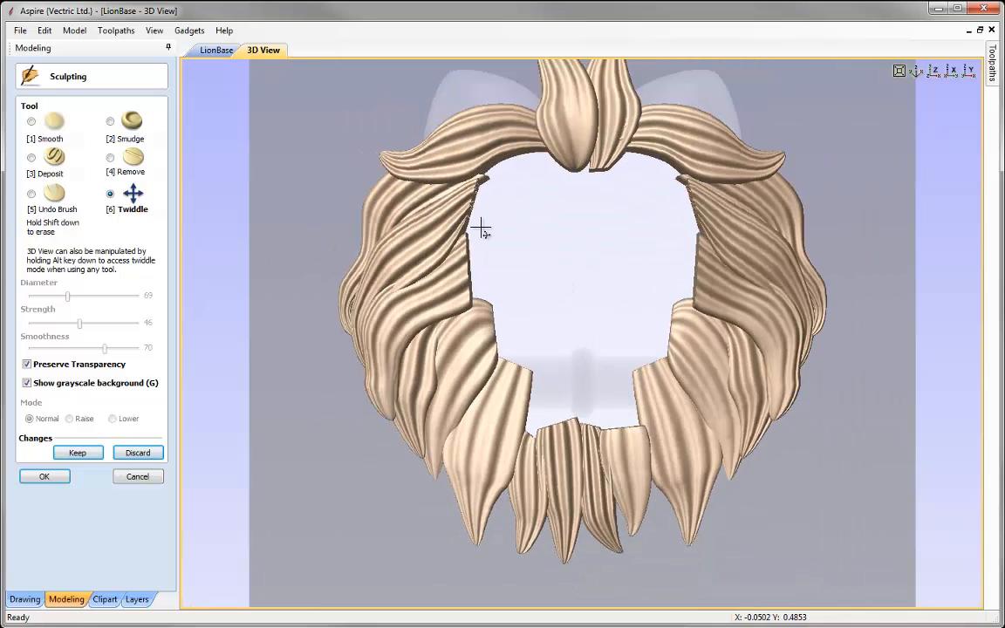
click(31, 122)
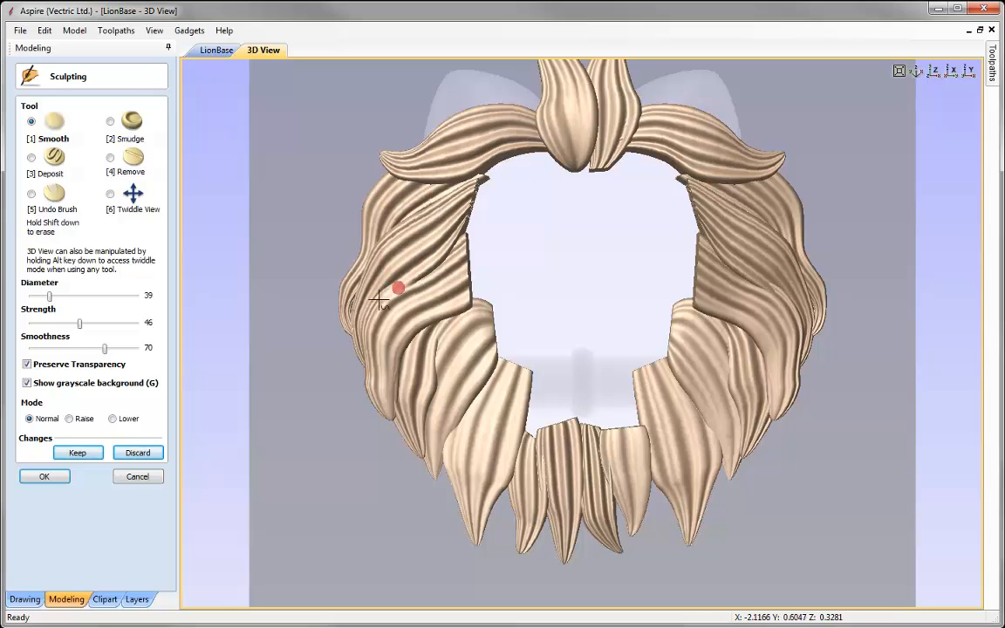
mouse_move(405, 300)
mouse_down()
mouse_move(382, 359)
mouse_move(395, 400)
mouse_up()
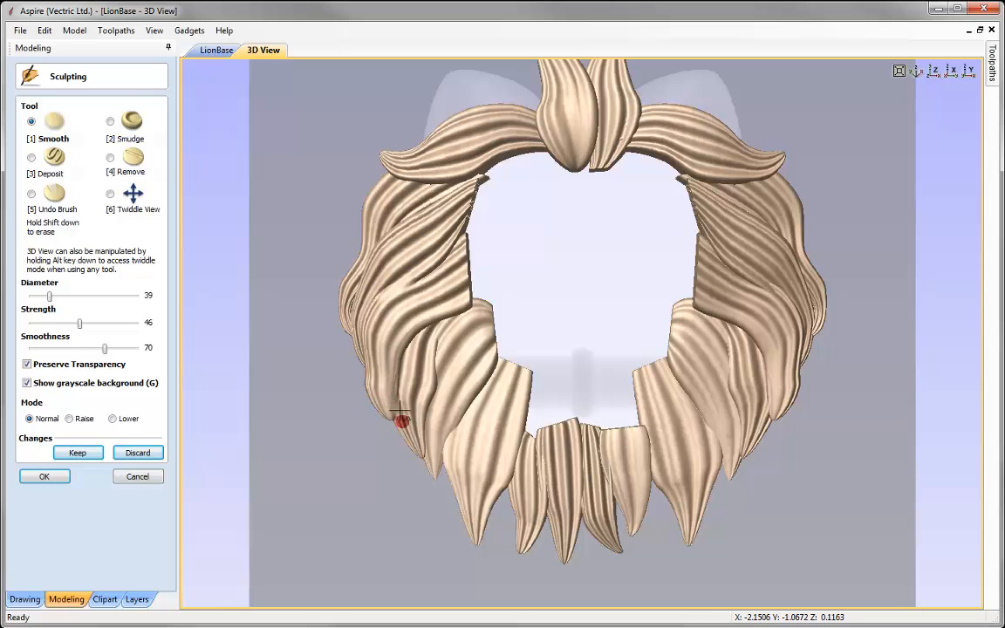
- Smudge the mane's lower-left strand edges downward with diameter 39, strength 20 and smoothness 70
click(131, 121)
drag(394, 360, 397, 440)
drag(391, 392, 393, 436)
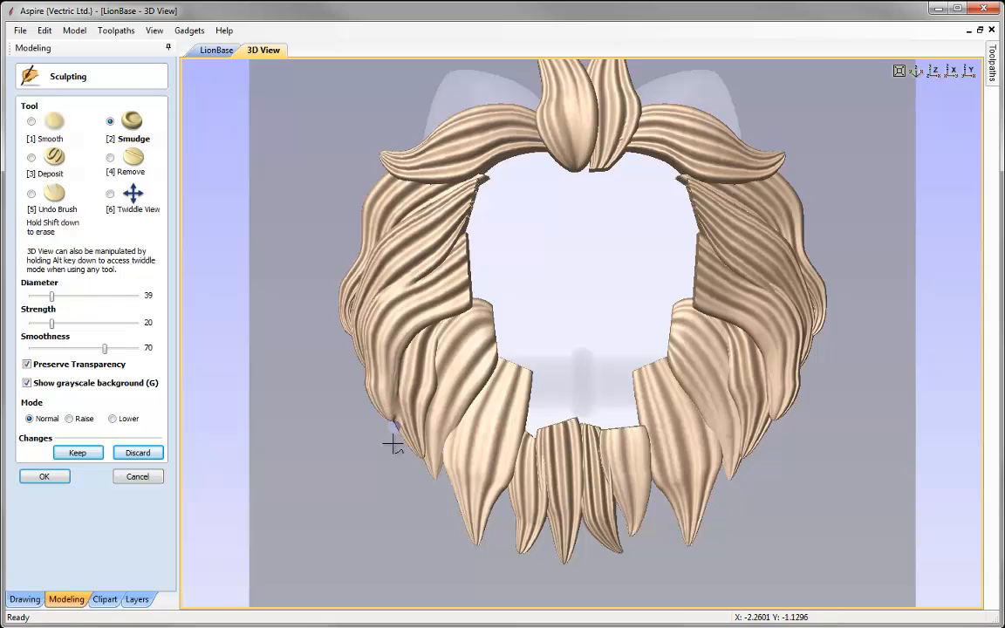
- Smooth the mane's lower-right strands with diameter 39, strength 46 and smoothness 70
click(32, 122)
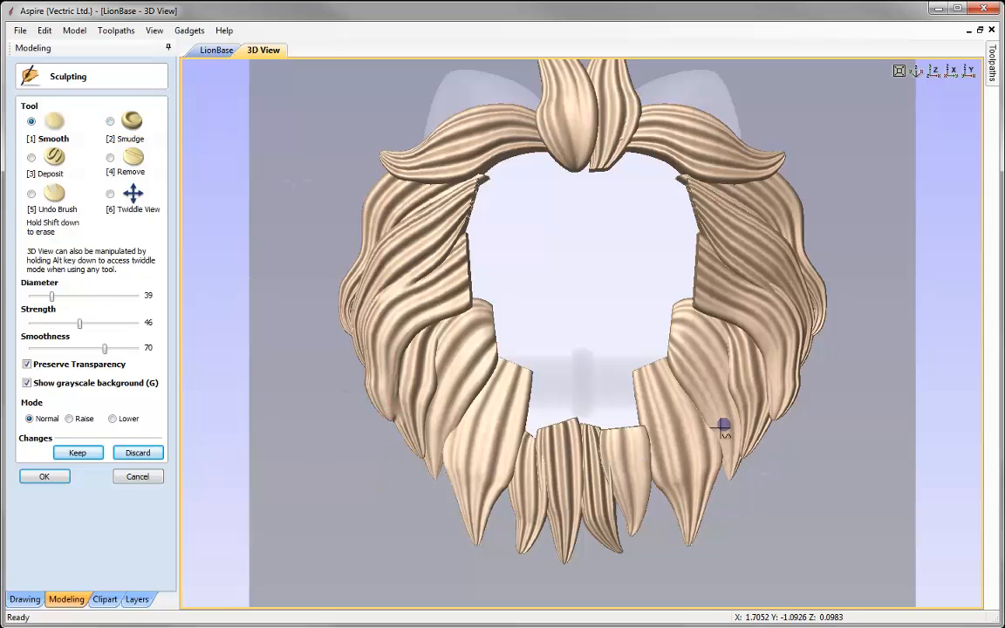
mouse_move(765, 374)
mouse_down()
mouse_move(774, 406)
mouse_move(767, 284)
mouse_move(778, 283)
mouse_move(785, 300)
mouse_move(750, 277)
mouse_move(762, 286)
mouse_up()
drag(724, 437, 720, 469)
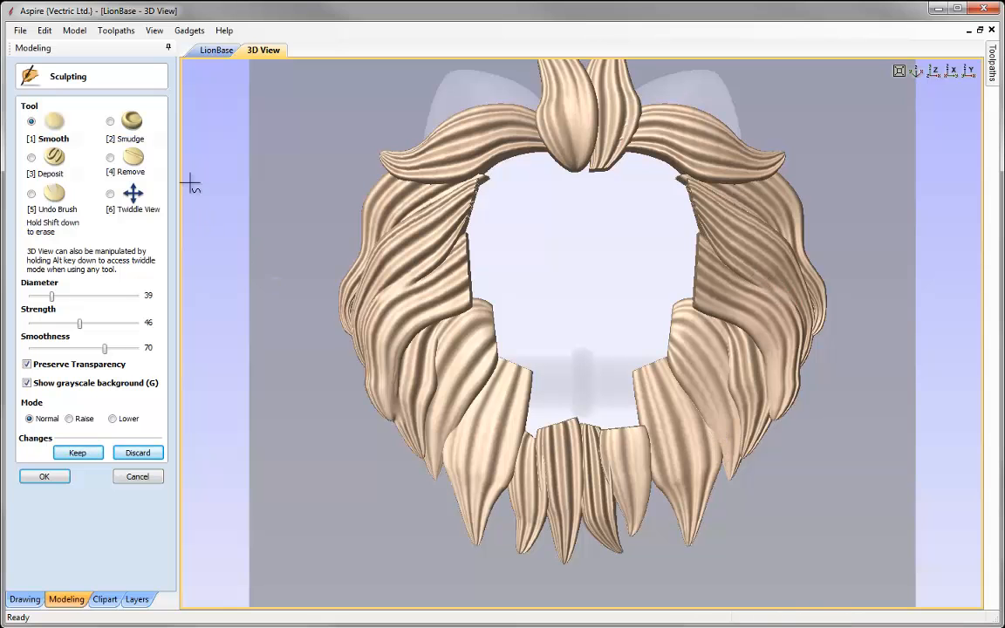
- Smudge the outer strand tip on the mane's lower right at strength 20 and accept the sculpting
click(110, 122)
drag(769, 425, 775, 396)
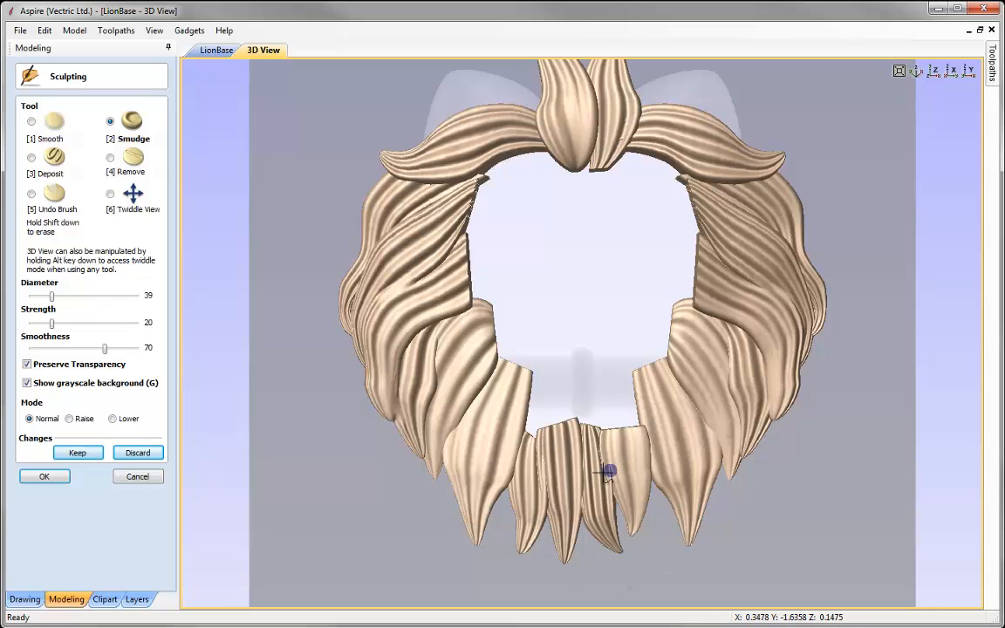
click(45, 477)
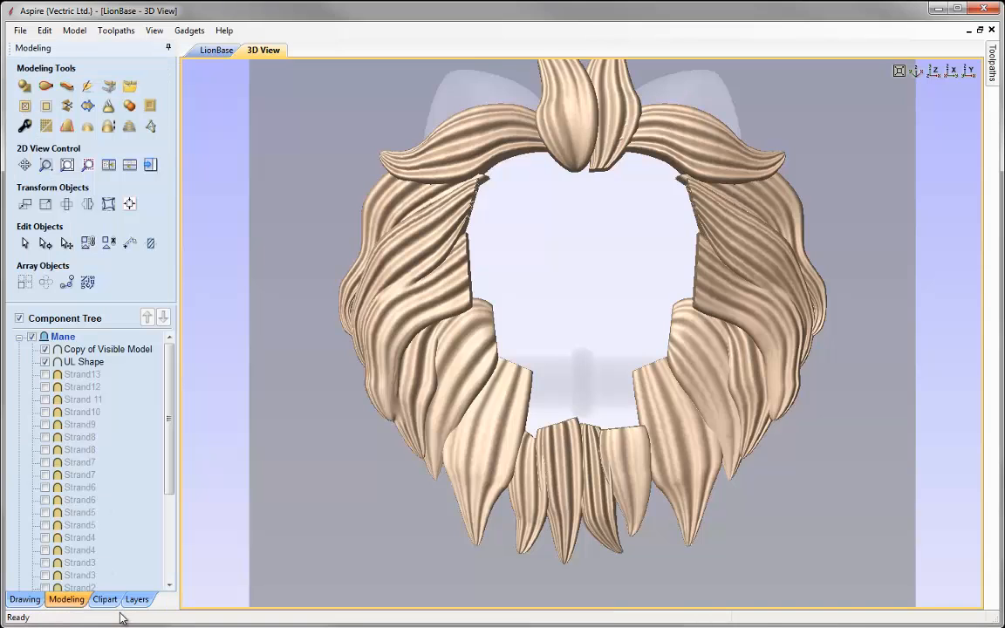
- View the whole relief isometrically and save it as LionBase.crv3d in LionHeadModeling_FILES, replacing the existing file
drag(574, 462, 547, 306)
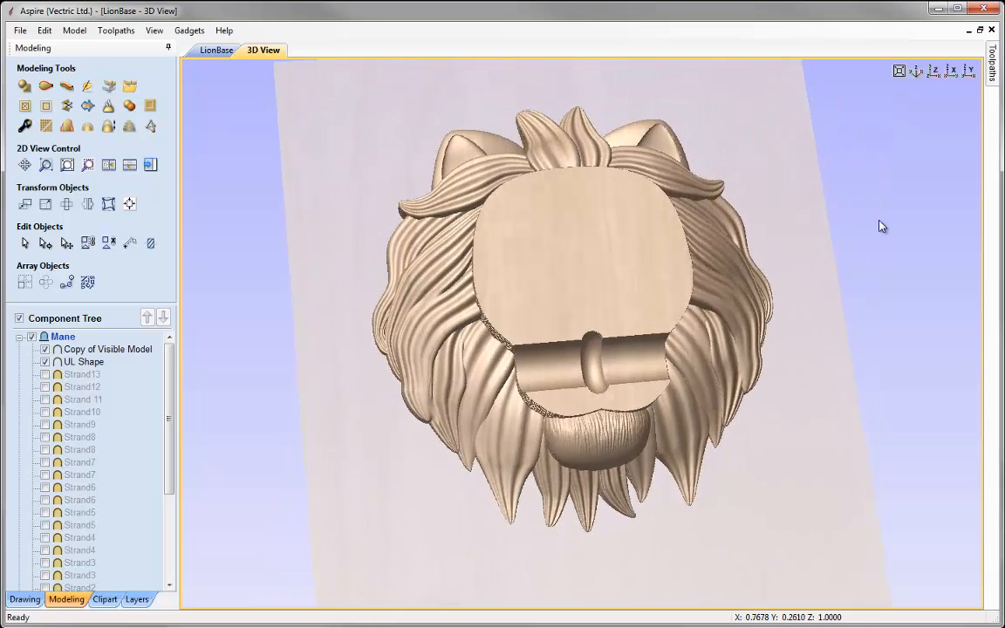
click(917, 72)
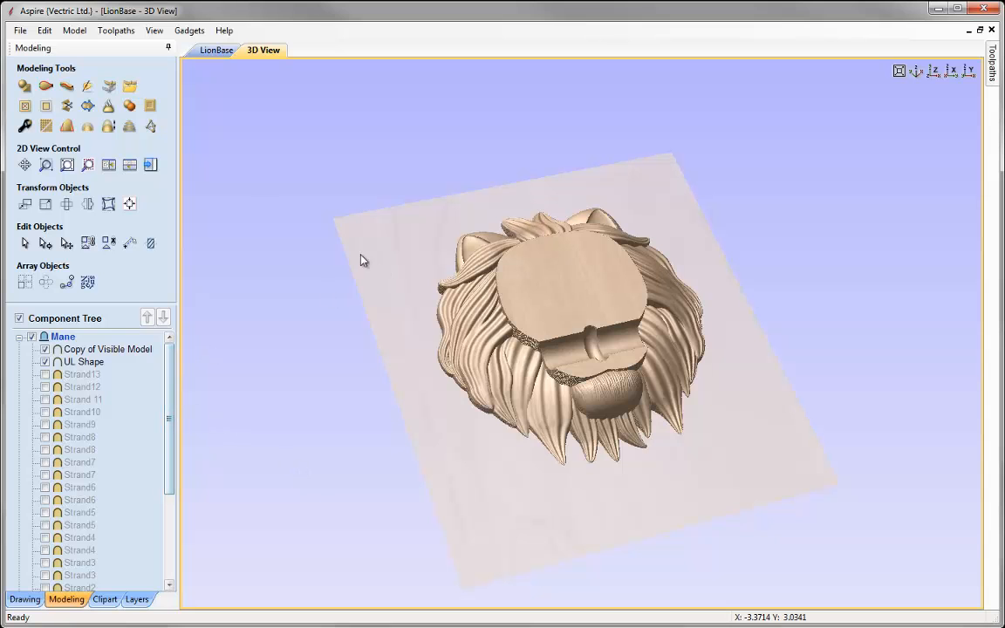
click(23, 32)
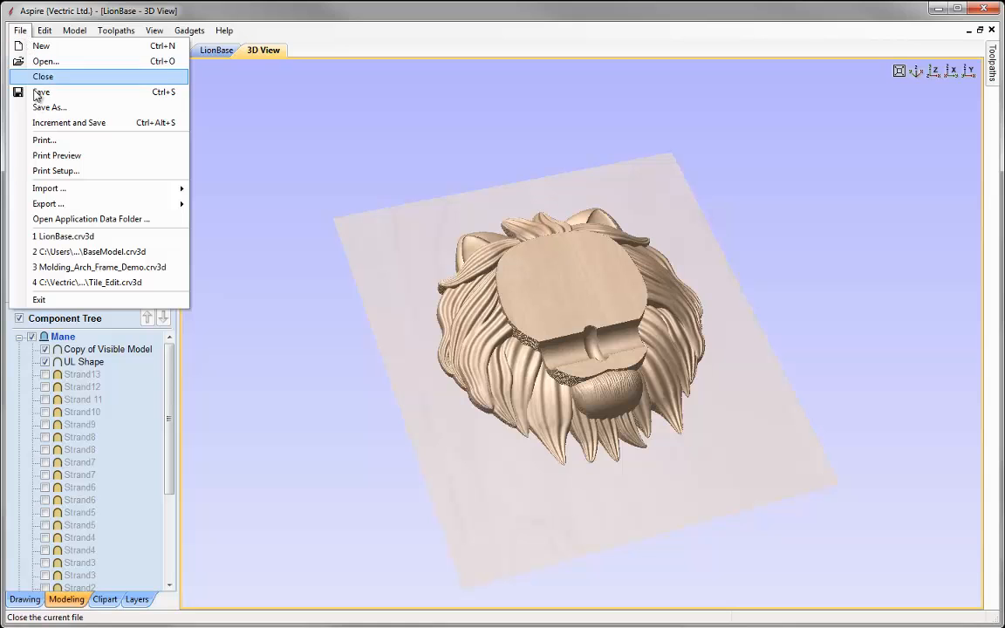
click(42, 103)
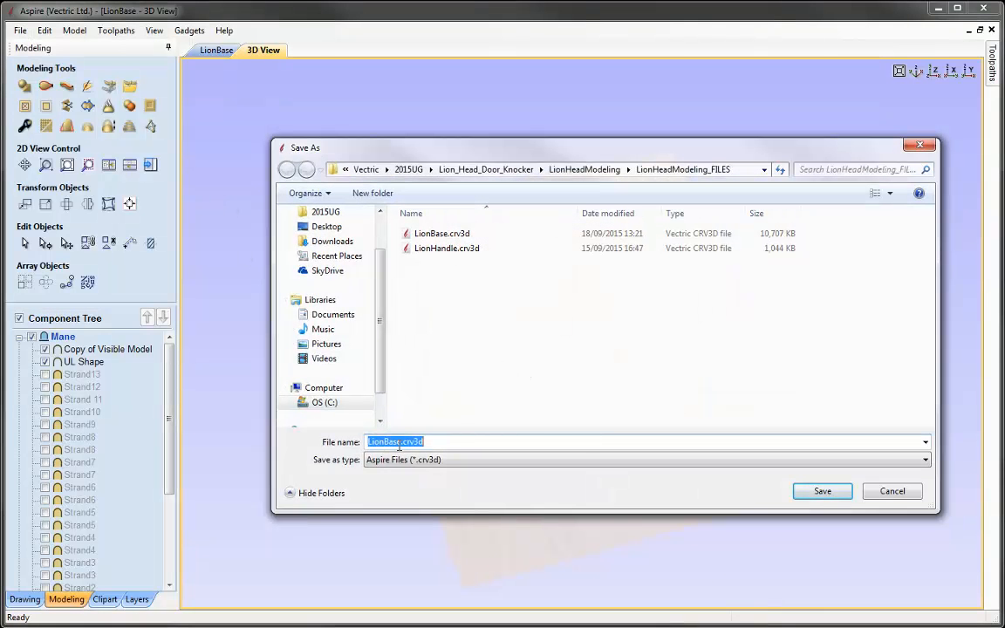
click(822, 492)
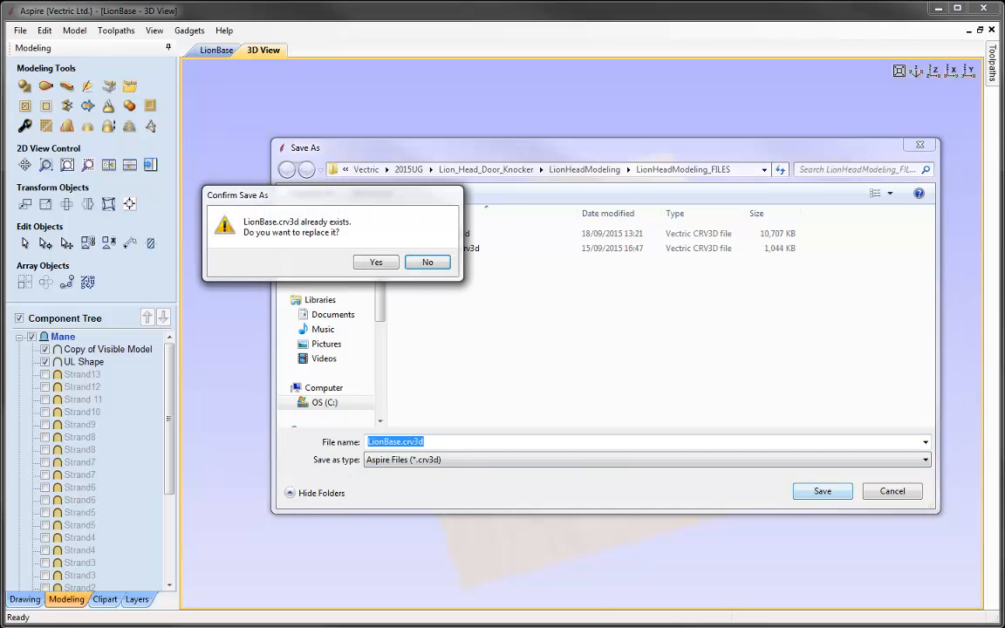
click(376, 263)
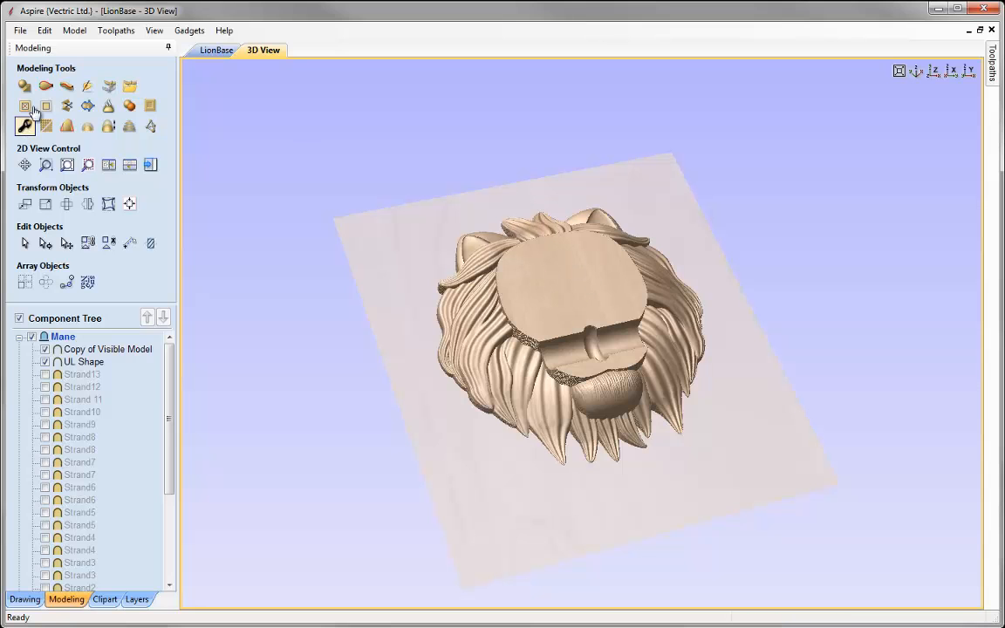
click(21, 31)
click(45, 90)
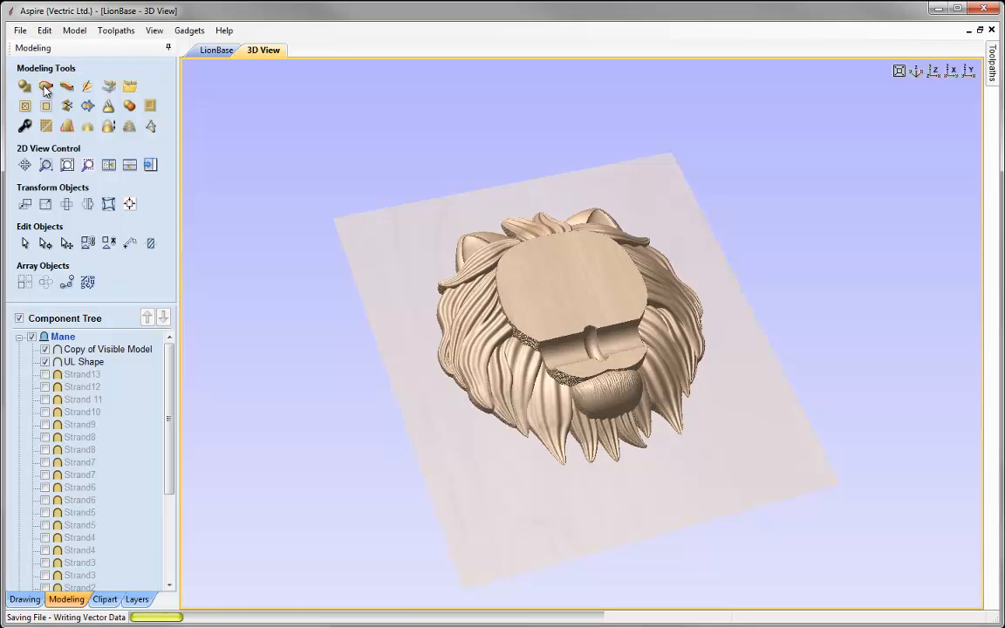
- Close the lion base file and open LionFace.crv3d from the LionHeadDrawing_FILES folder
click(20, 31)
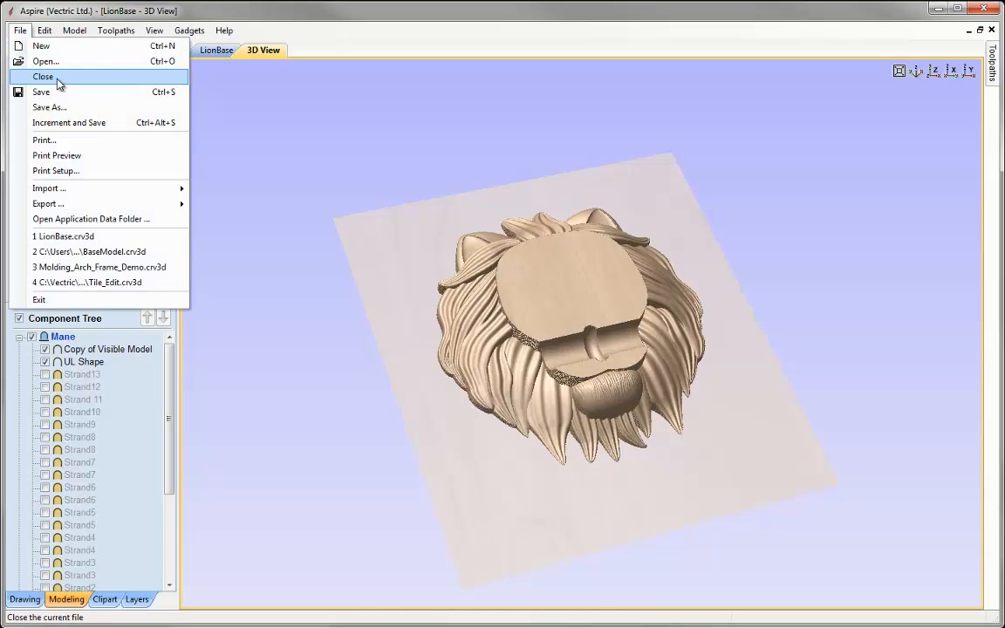
click(54, 76)
click(103, 176)
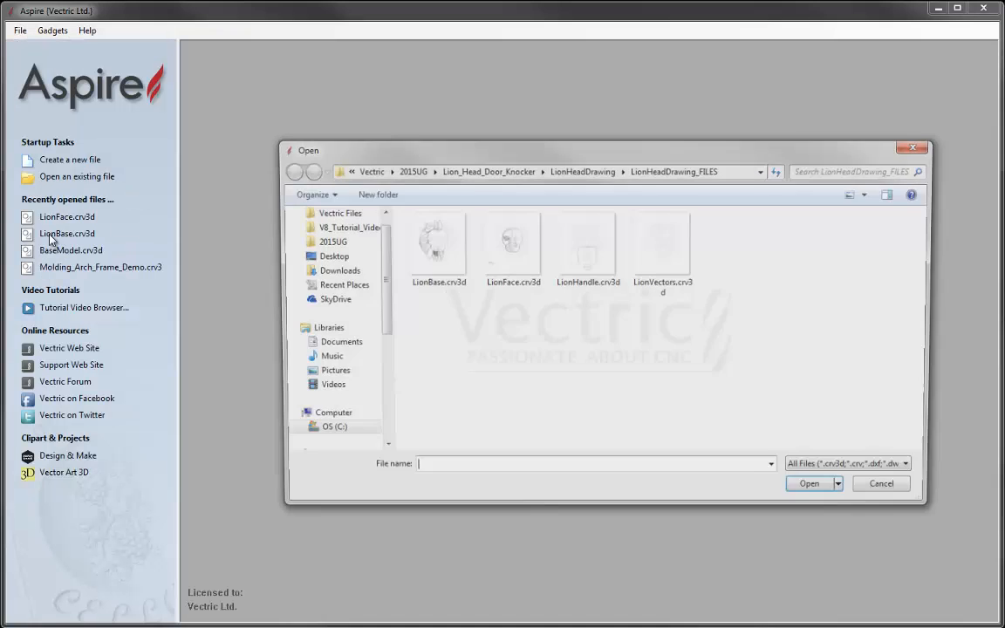
click(525, 259)
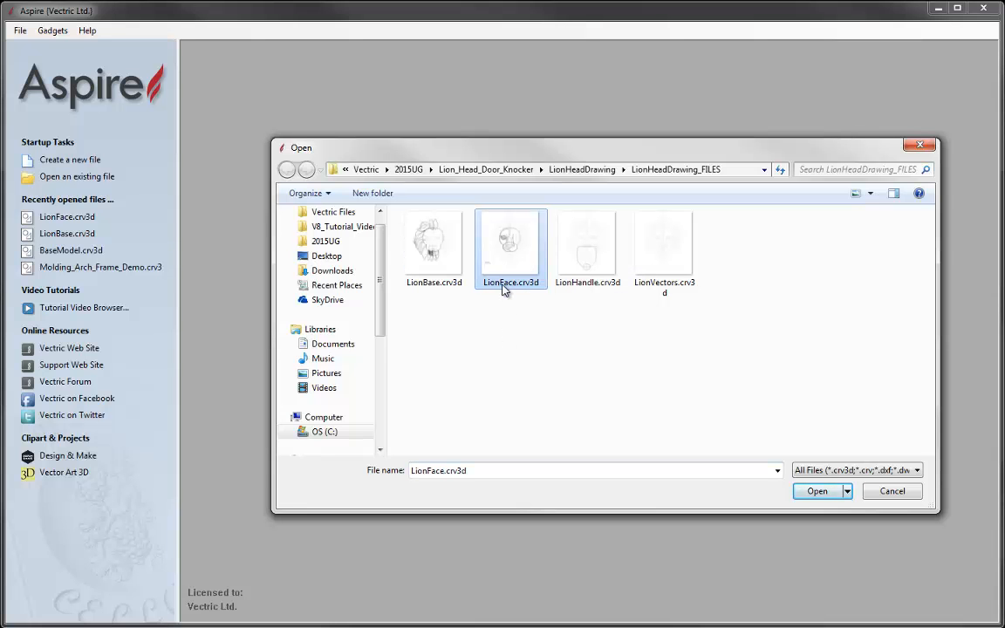
click(816, 490)
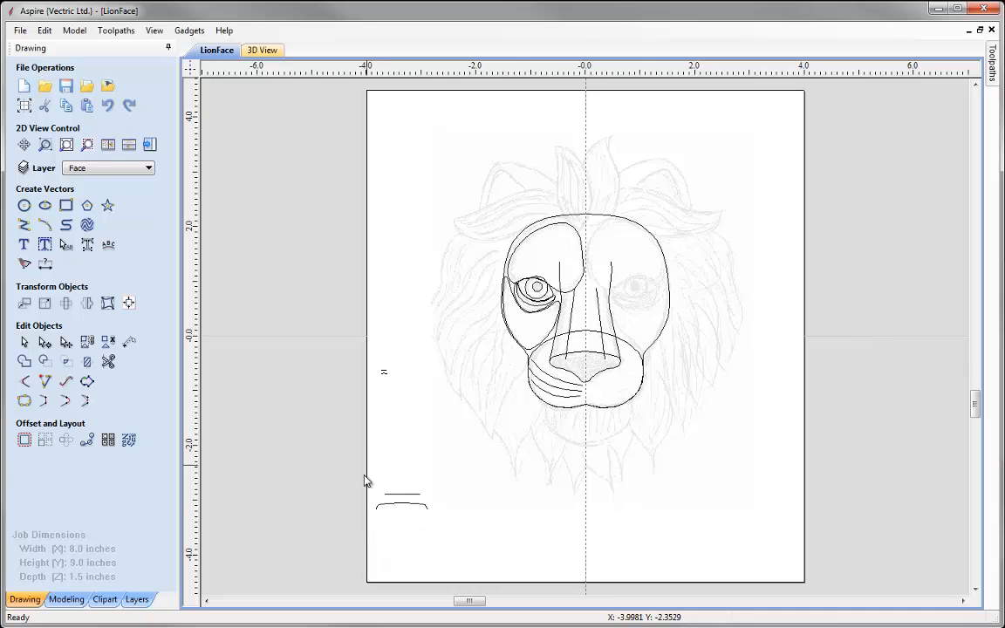
- Tile the 2D and 3D views side by side and rename component level Level 1 as Base Shapes
click(68, 599)
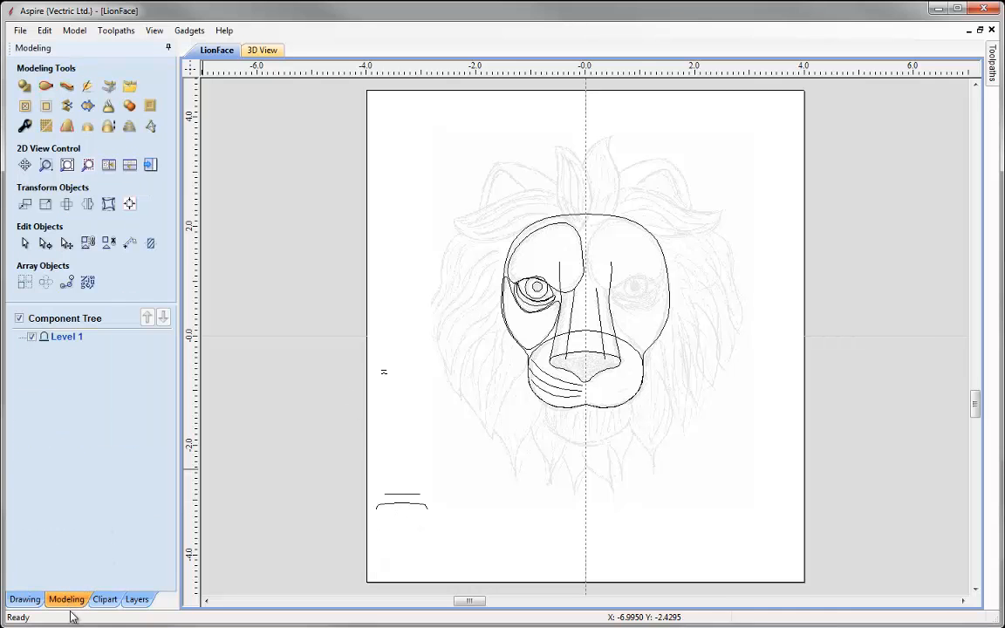
click(108, 166)
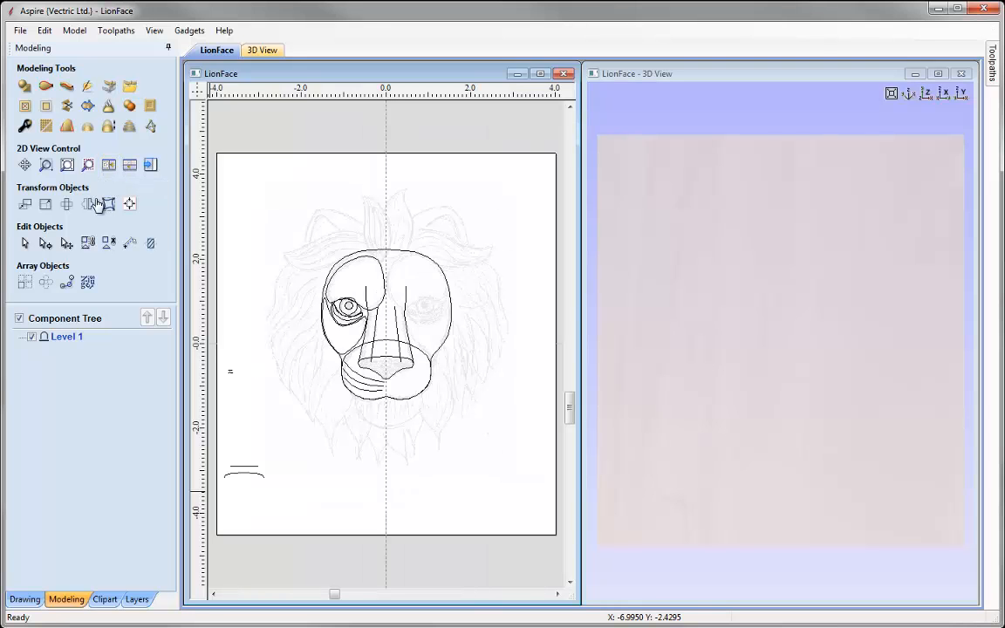
mouse_move(69, 340)
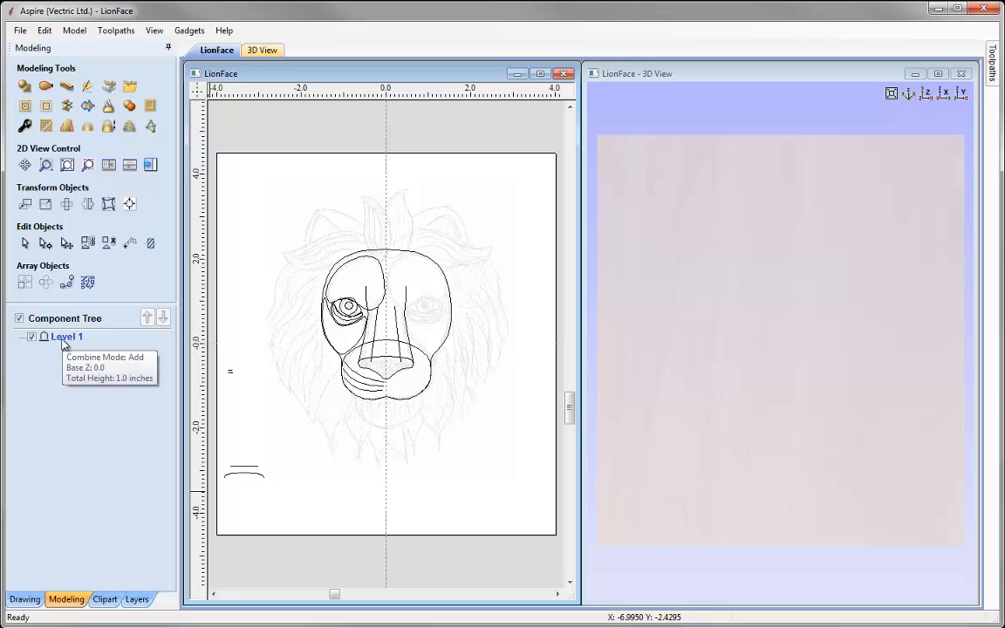
right_click(63, 342)
click(123, 432)
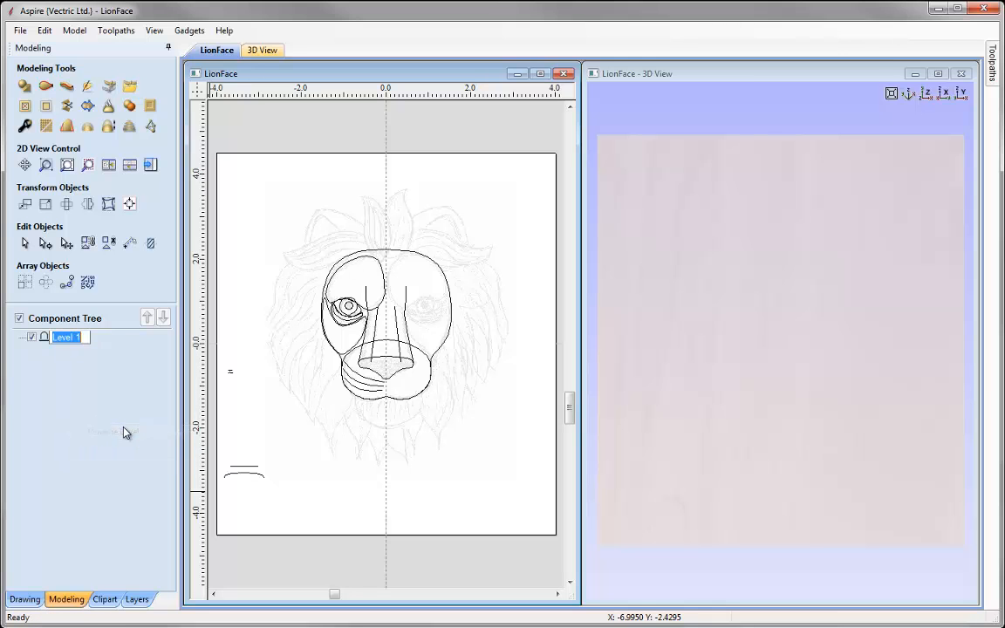
text(Base Shapes)
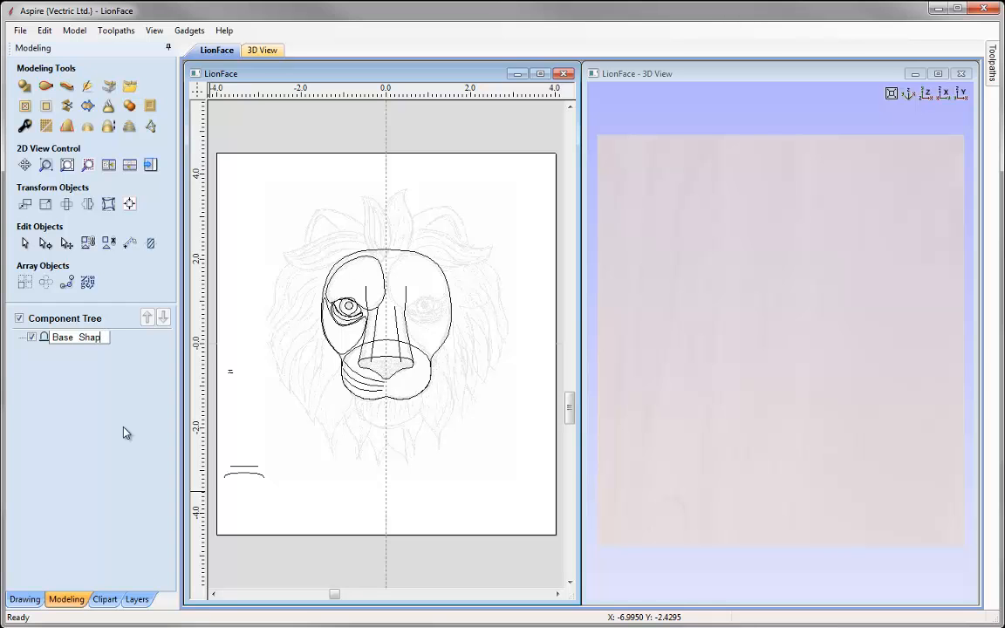
key(Return)
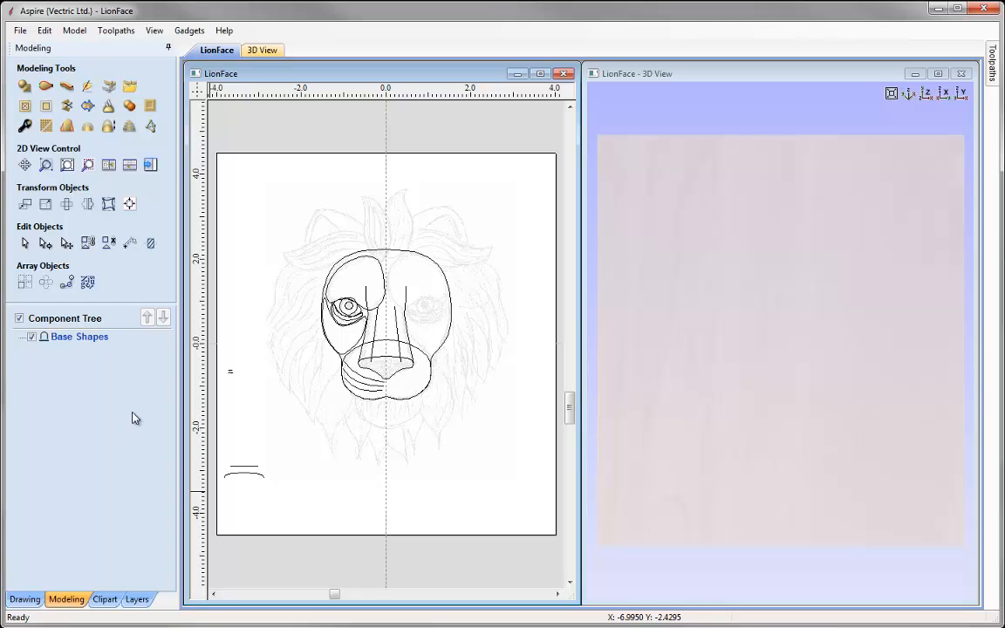
- Add a layer named Components and move it up the layer list to just below Bitmap Layer
click(137, 598)
click(122, 554)
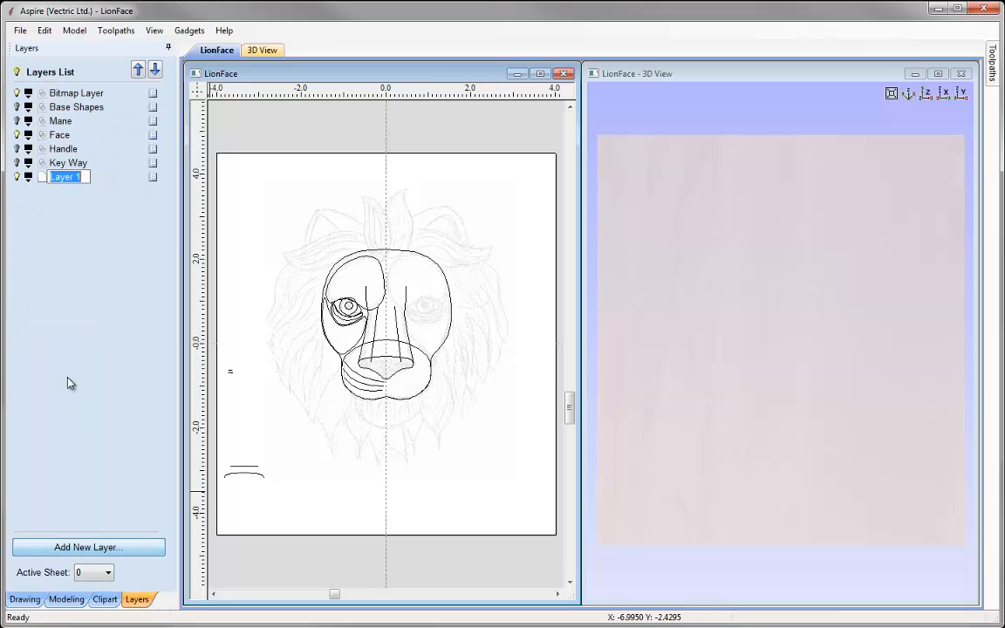
text(Components)
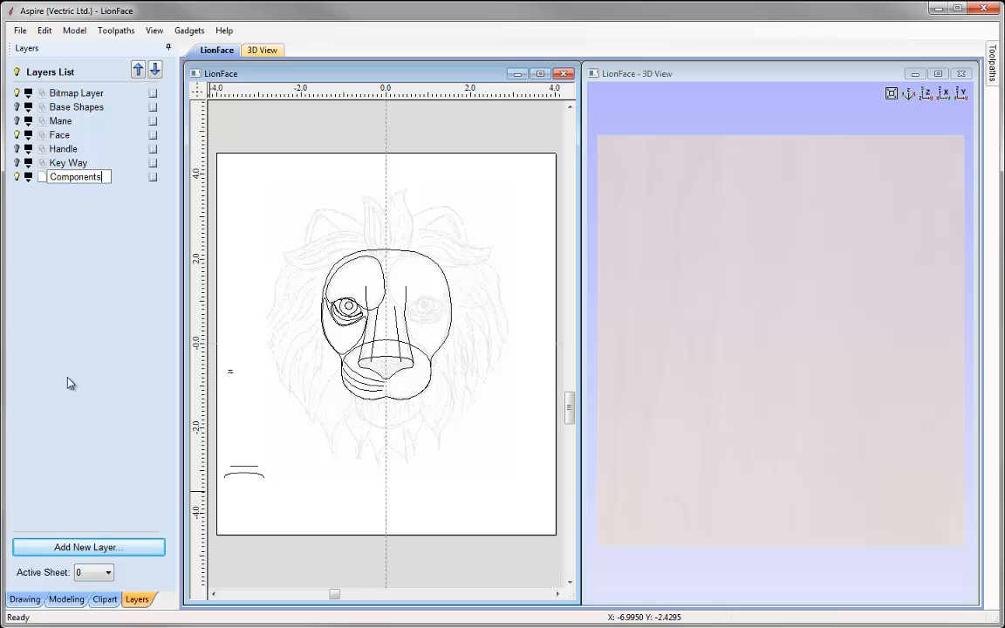
click(138, 69)
click(138, 69)
click(138, 69)
click(137, 69)
click(138, 69)
click(138, 69)
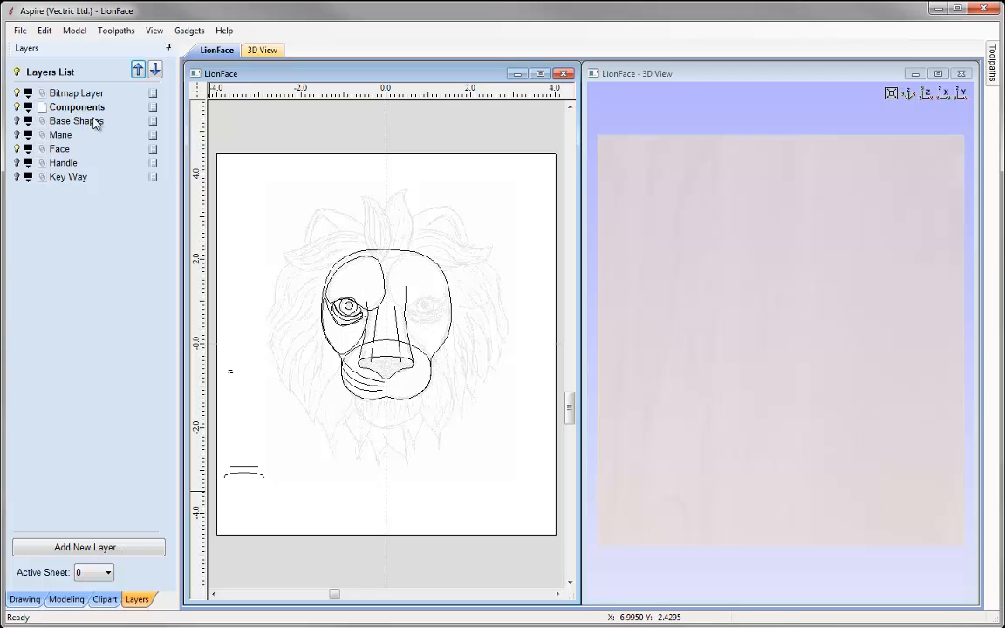
- Create a rounded shape named Base from the outer face outline, angle 90, scaled to exactly 0.2 inches, with merge combine mode
click(68, 598)
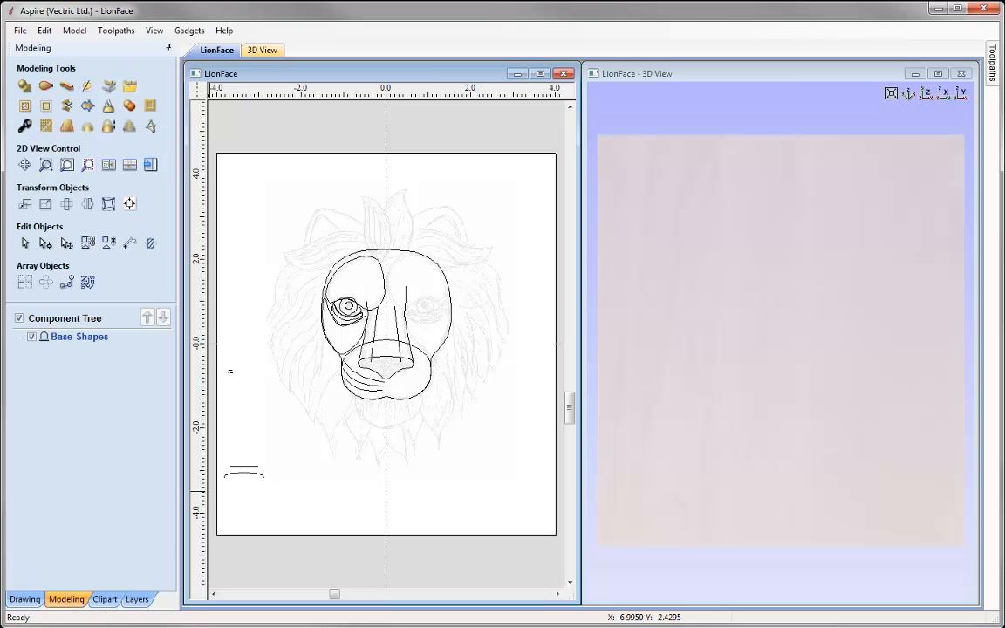
click(425, 258)
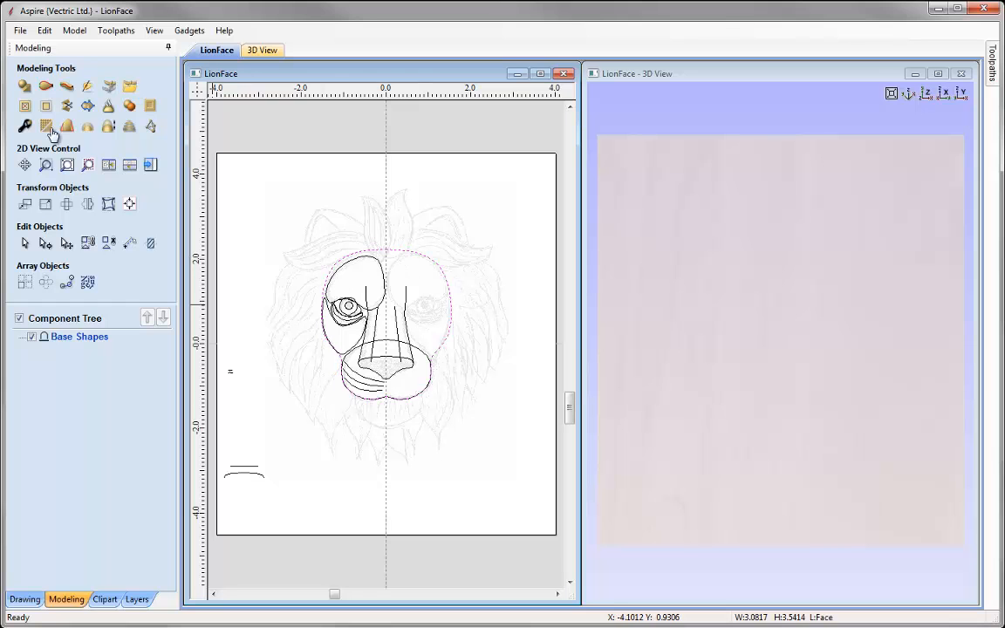
click(26, 88)
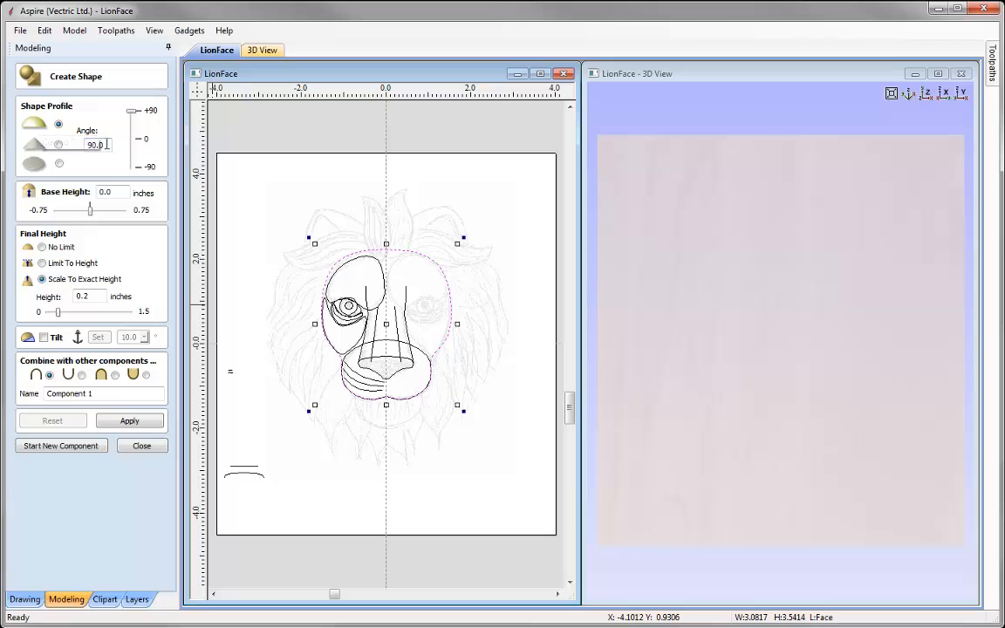
mouse_move(131, 111)
mouse_down()
mouse_move(130, 123)
mouse_move(130, 110)
mouse_up()
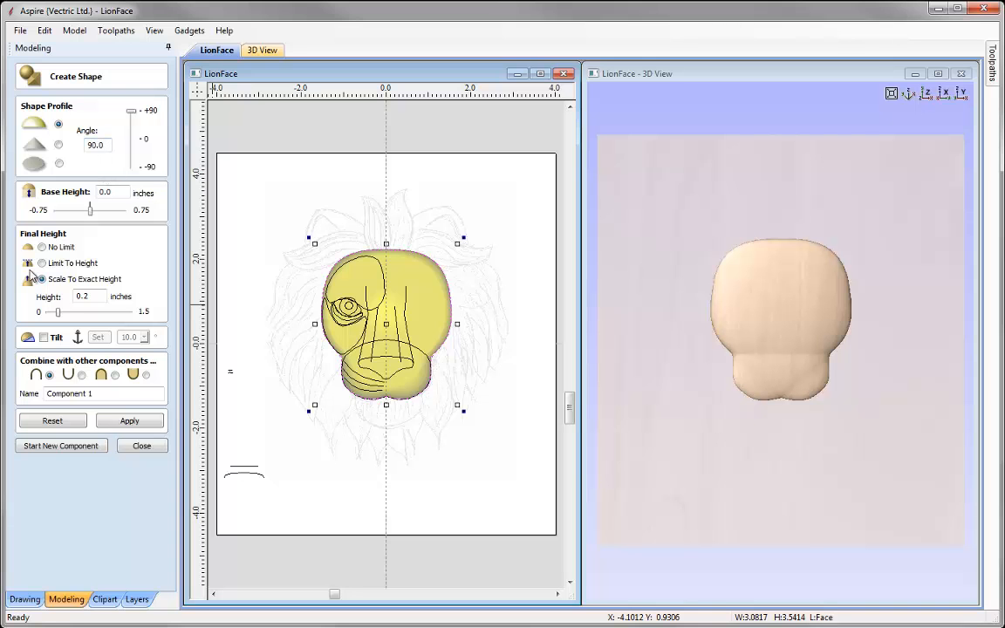
drag(84, 295, 95, 297)
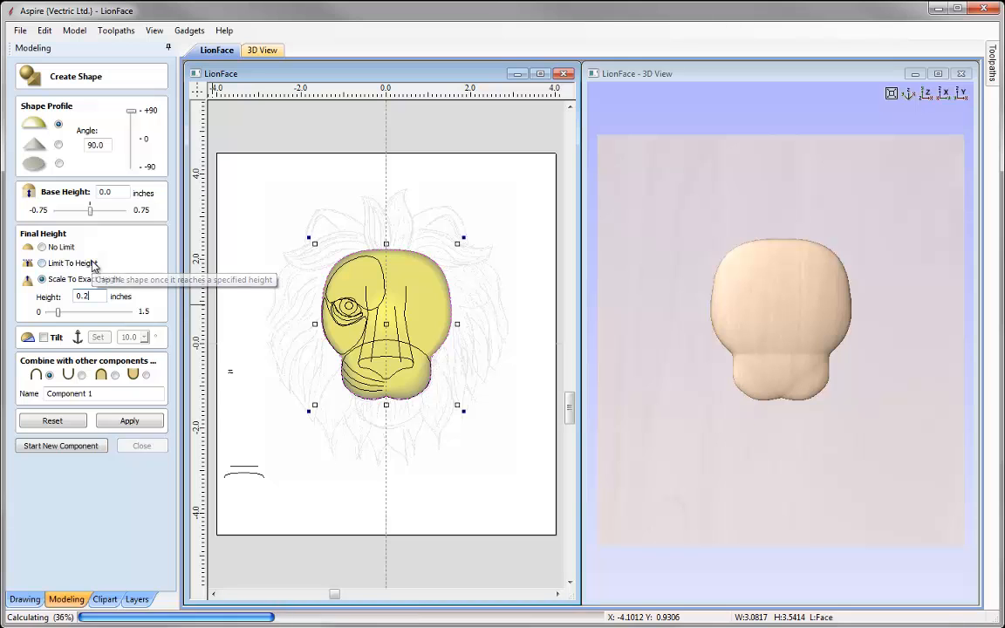
click(104, 394)
text(Base)
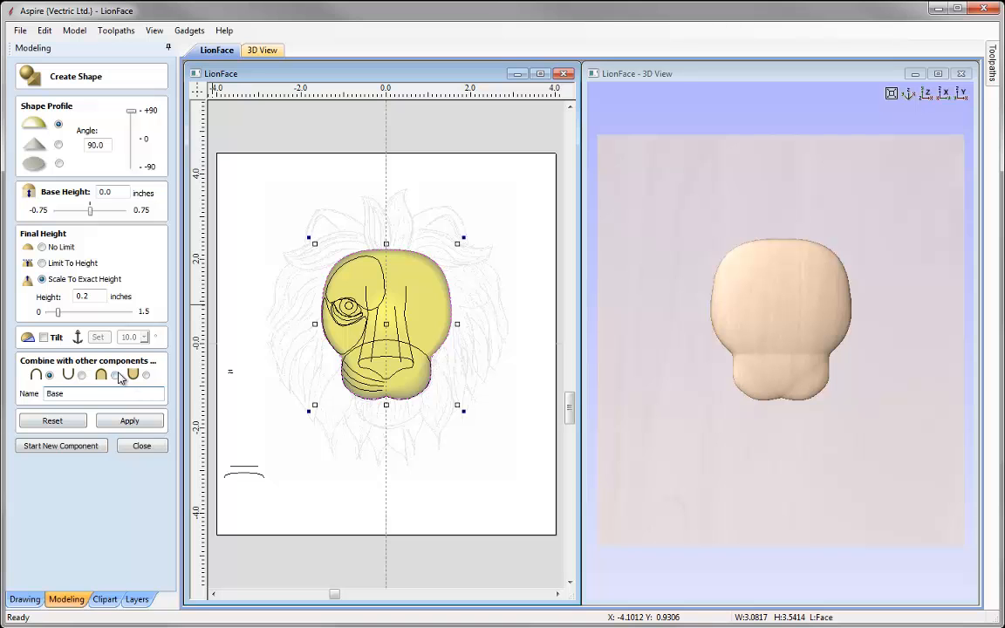
click(115, 375)
click(130, 422)
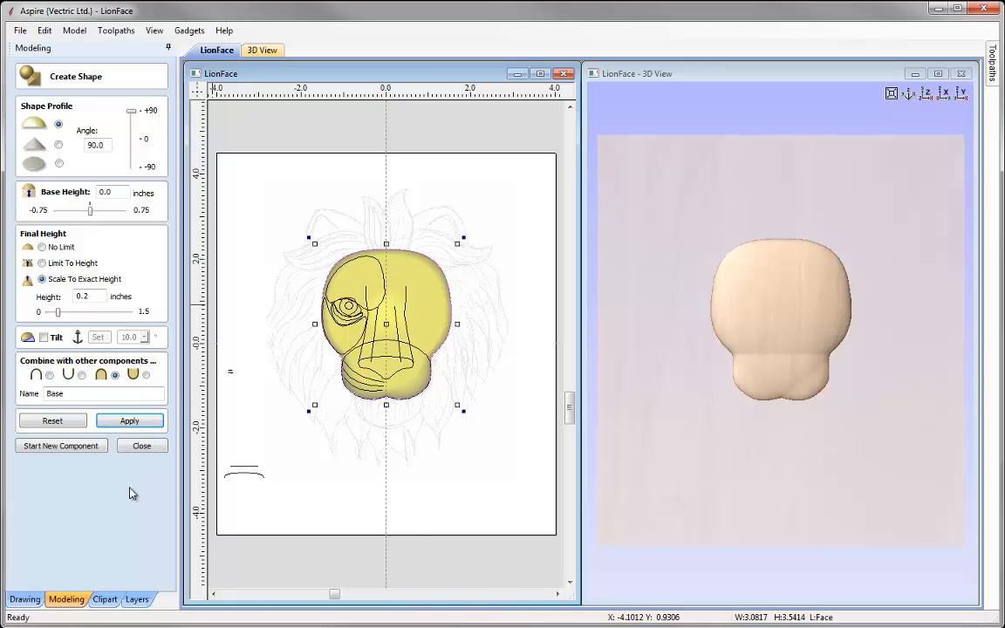
click(142, 446)
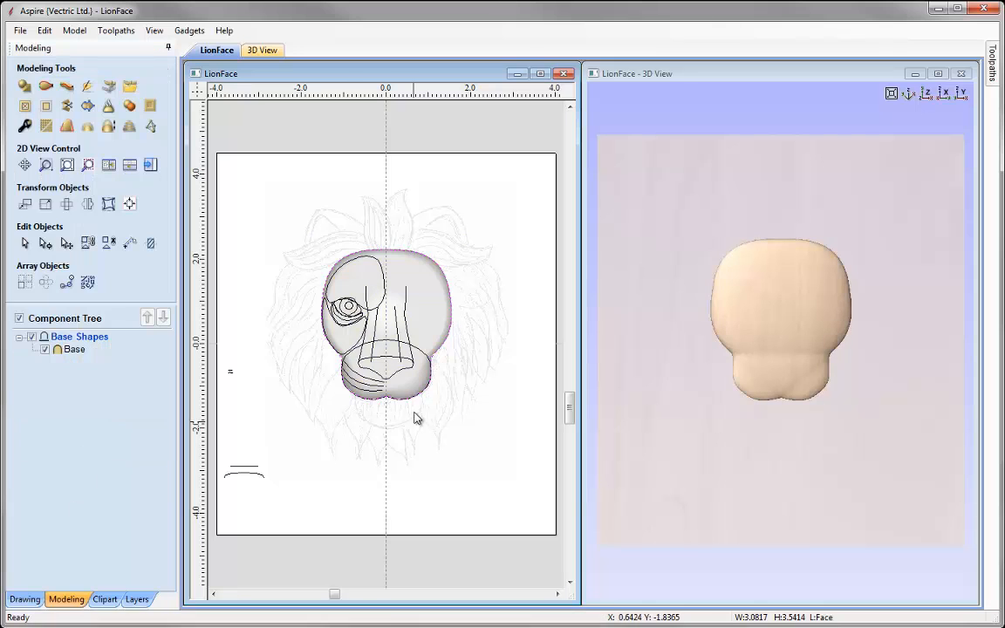
- Set up a Two Rail Sweep along the two outer nose lines, using the arched cross section at the lower end and the flat one at the upper
click(367, 301)
shift+click(411, 363)
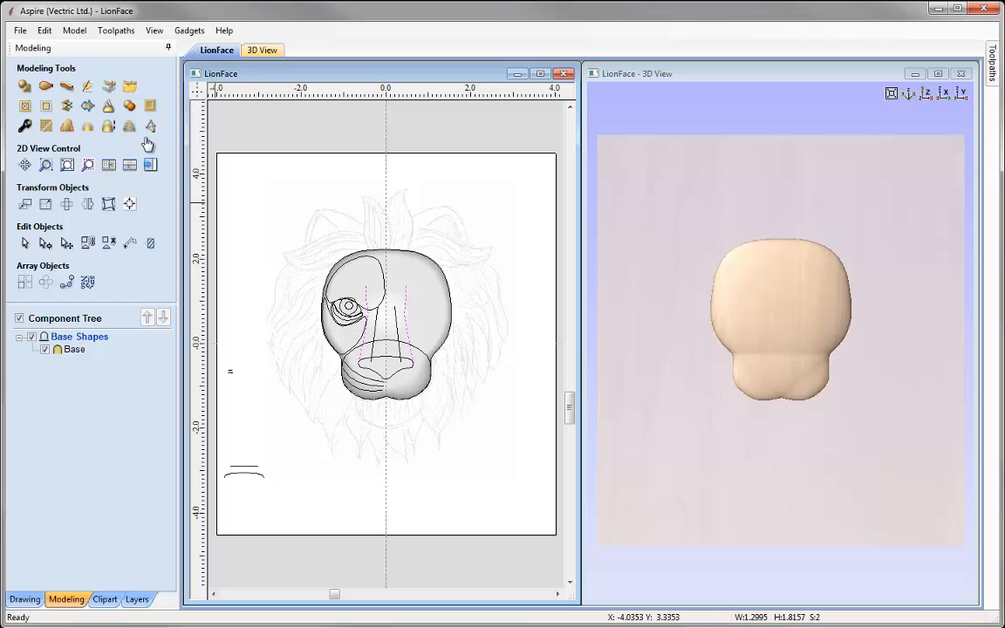
click(46, 88)
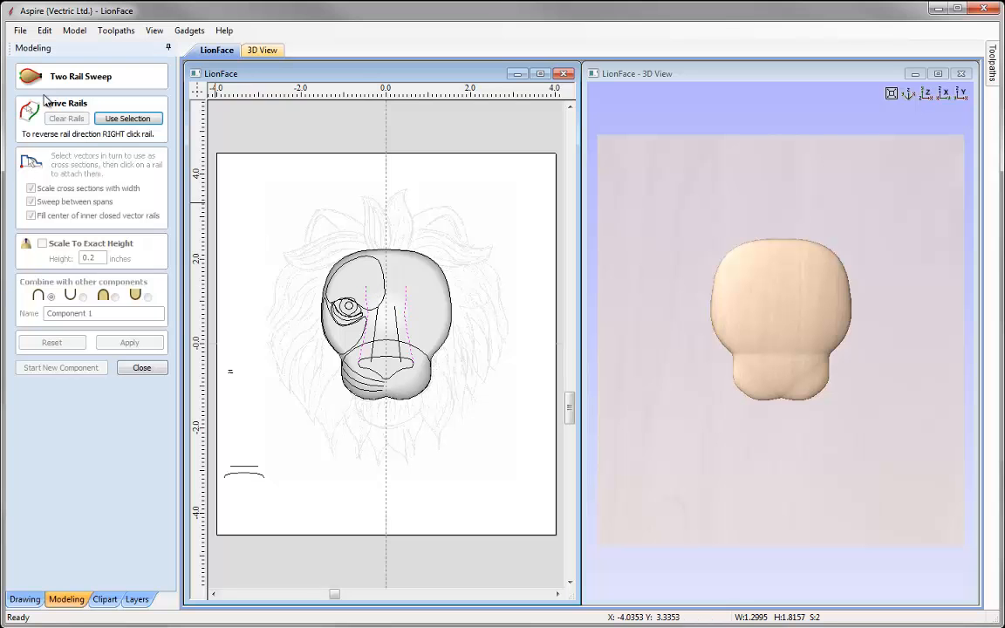
click(125, 118)
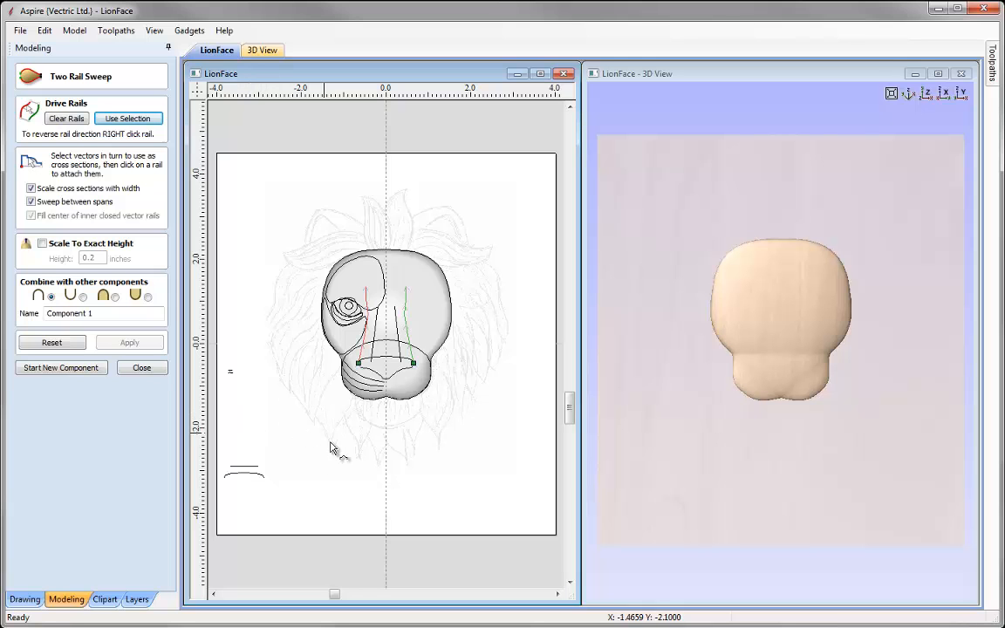
click(261, 477)
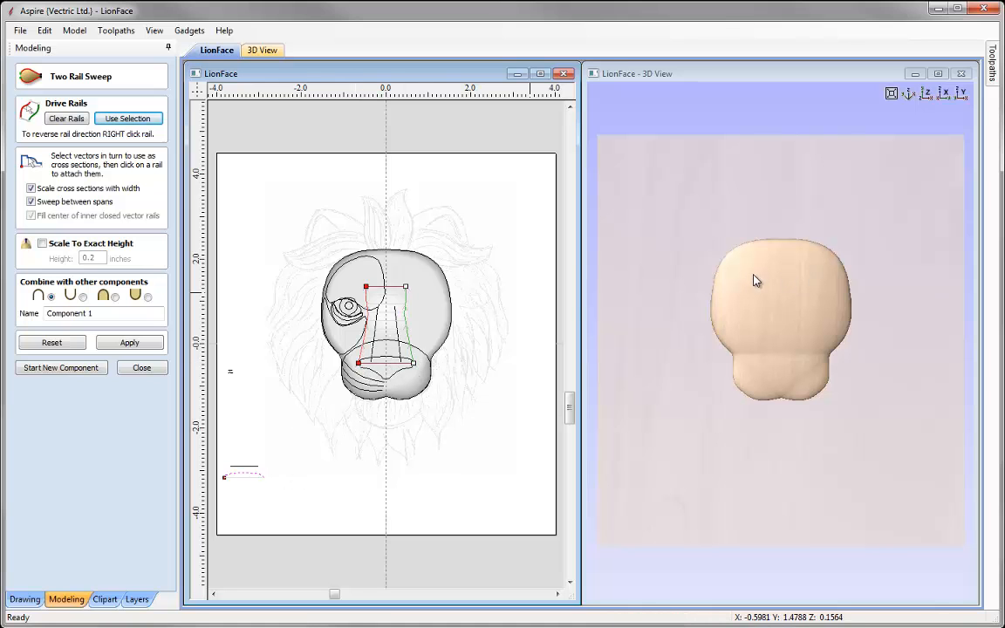
click(251, 472)
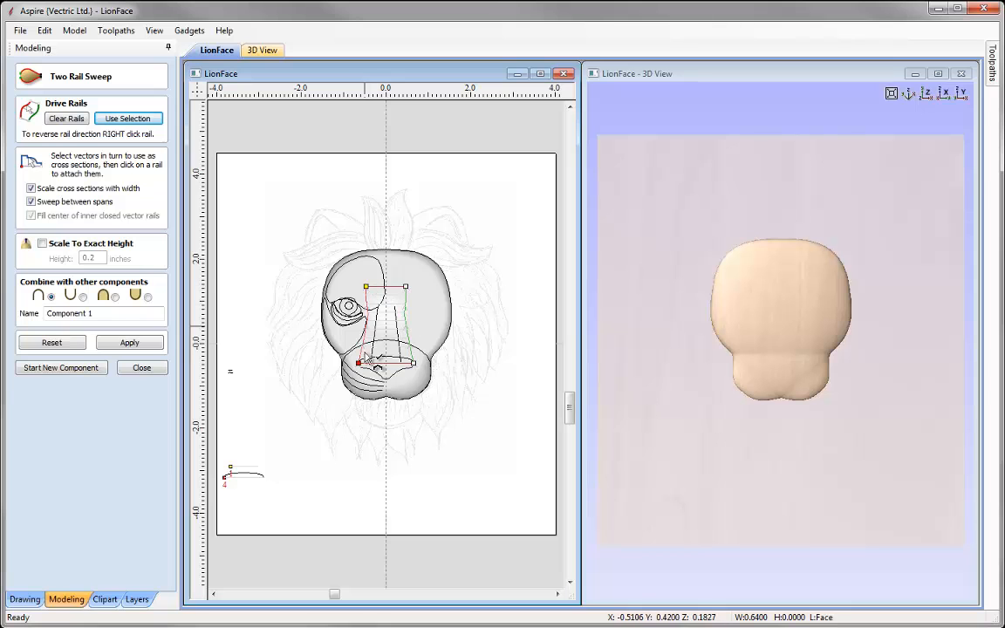
- Name the sweep Nose, apply it, and start a new component
drag(123, 312, 46, 313)
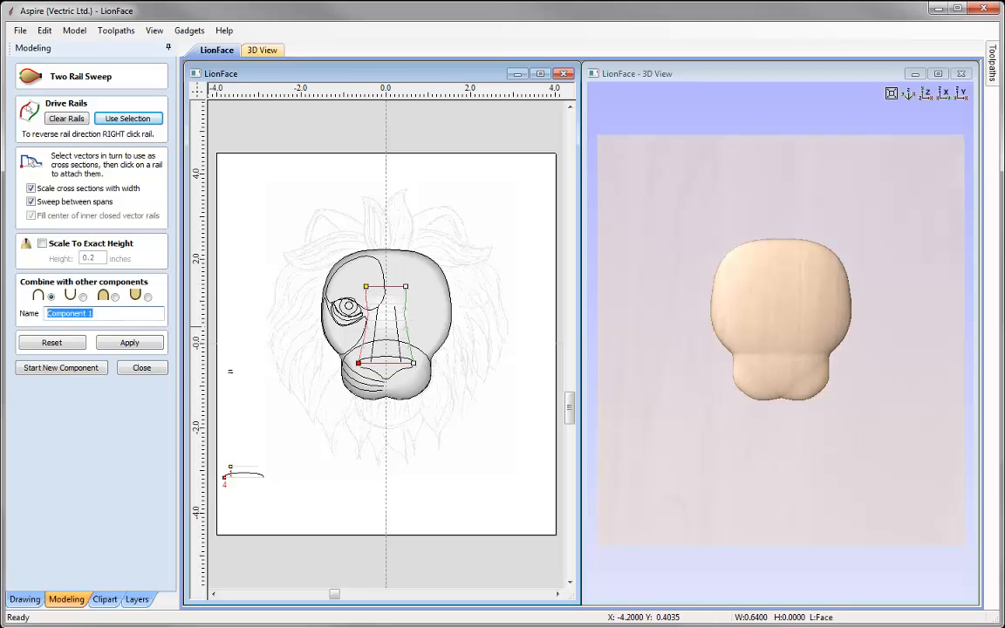
text(Nose)
click(121, 343)
drag(844, 410, 756, 326)
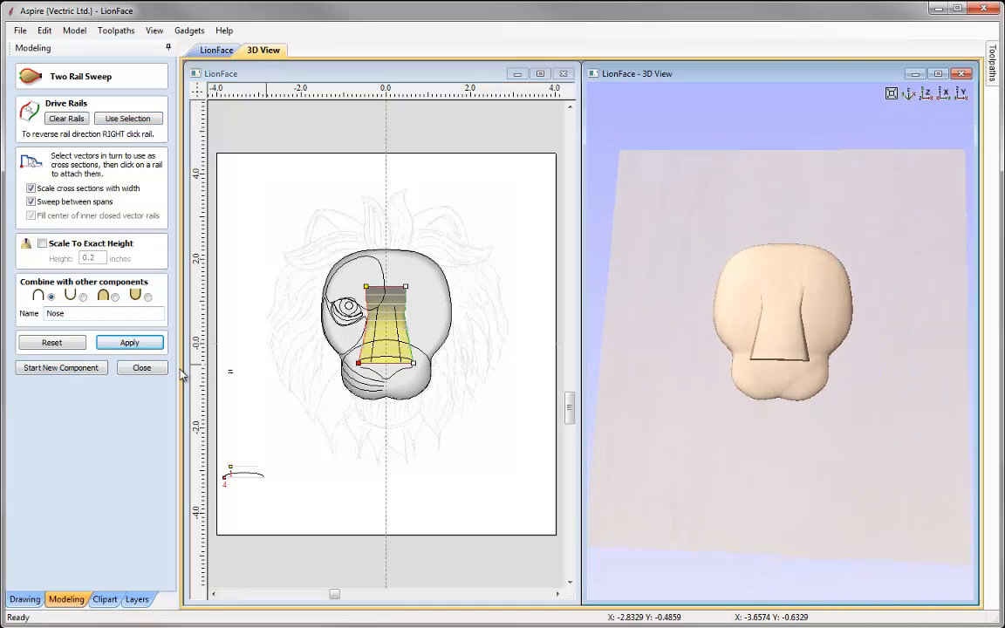
click(70, 368)
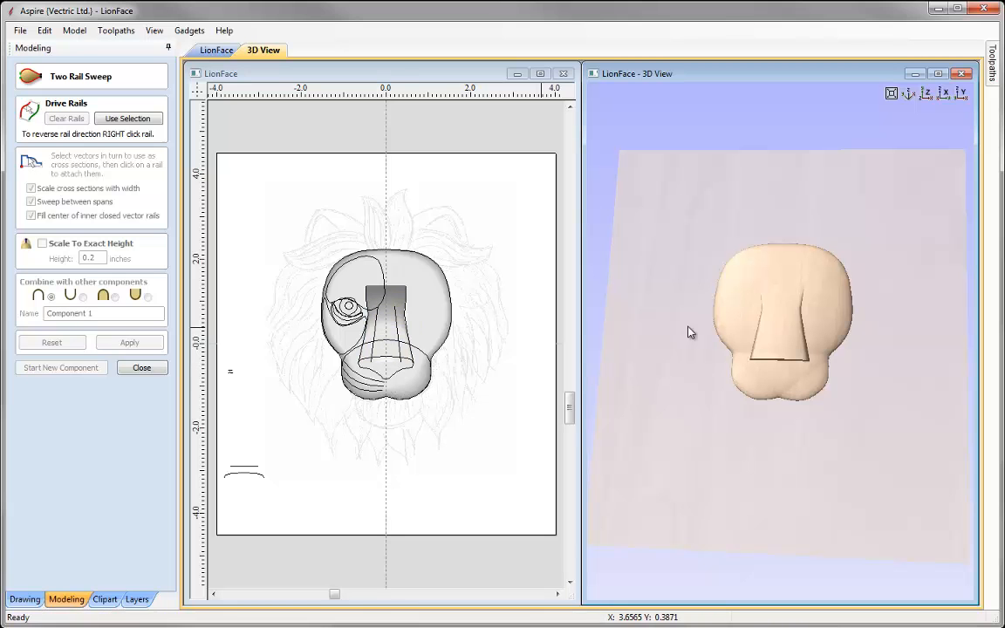
- Set the inner nose lines as sweep rails, with flat cross sections at both ends and the arched one midway along the rails
click(377, 327)
click(375, 322)
shift+click(396, 322)
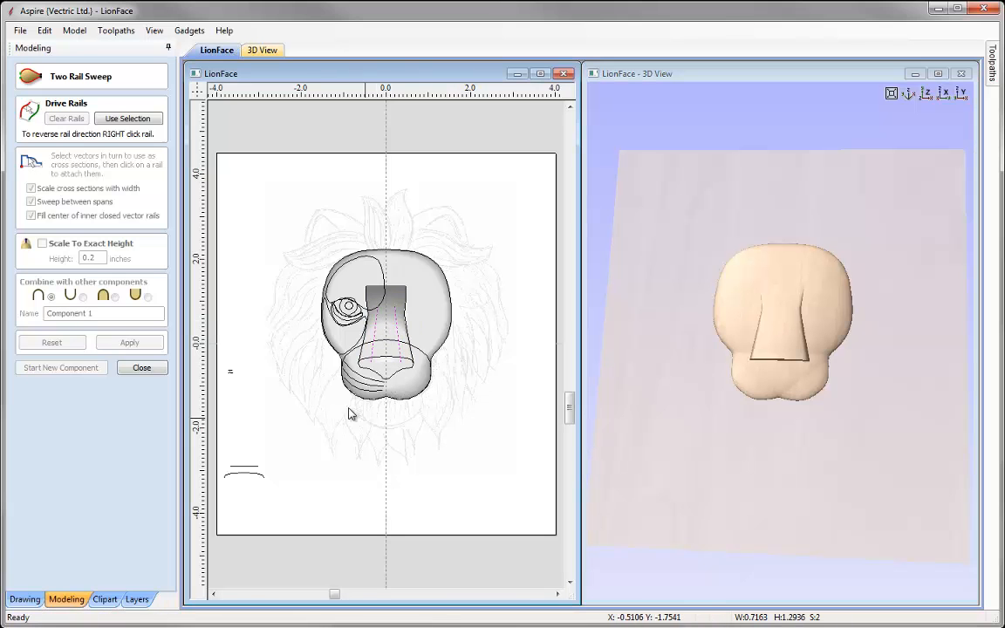
click(131, 122)
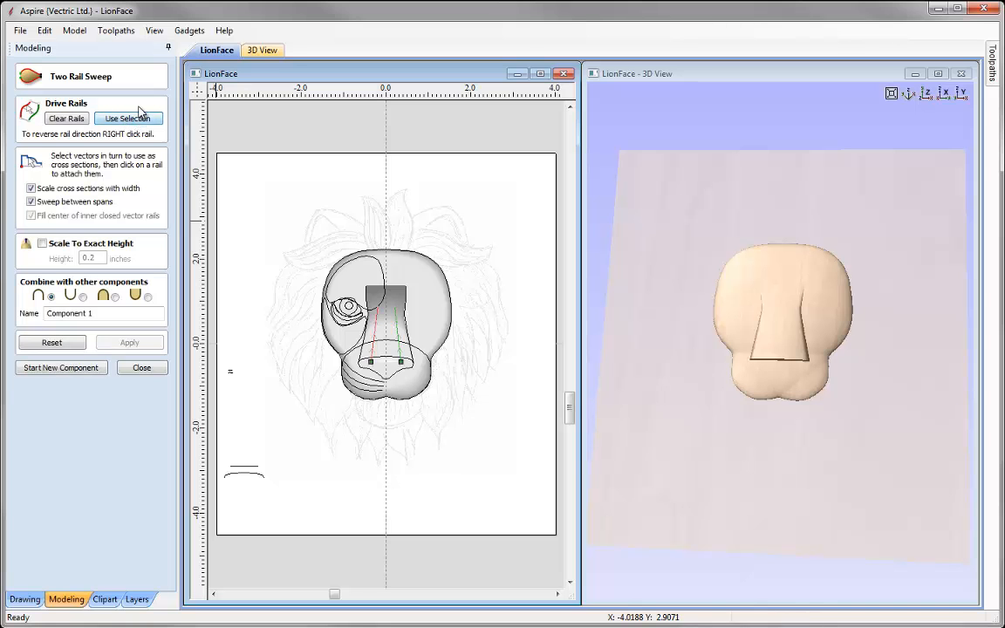
click(253, 472)
click(381, 319)
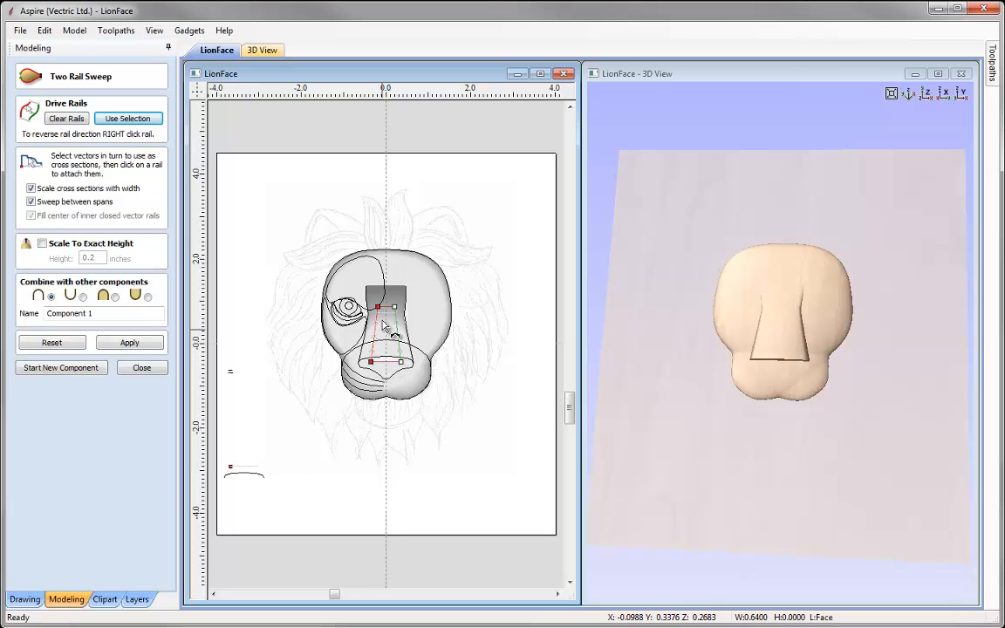
click(243, 474)
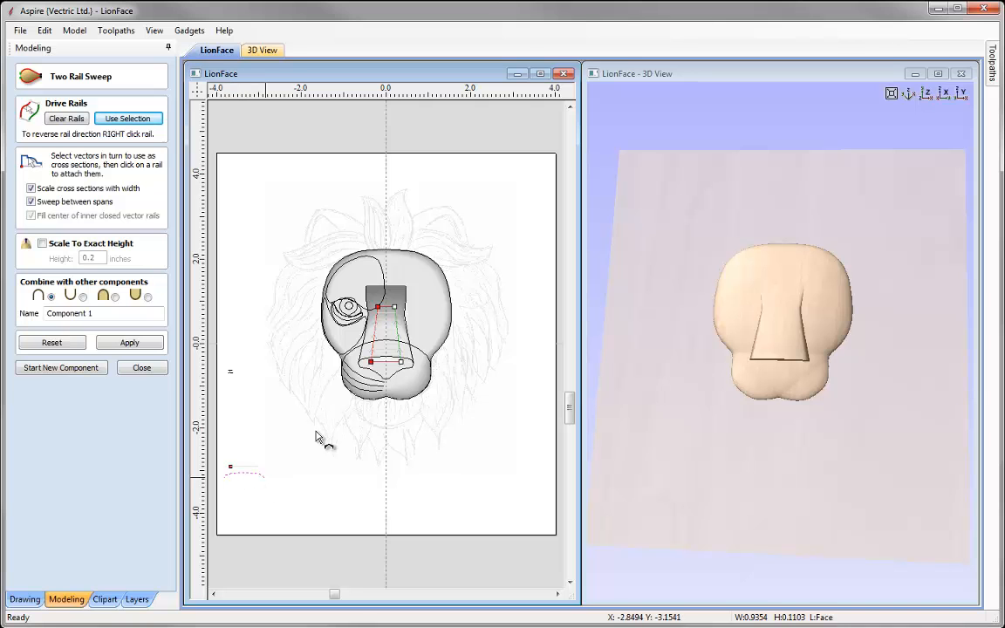
click(374, 334)
- Apply the inner nose sweep under the name Detail and finish the Two Rail Sweep
click(129, 342)
drag(796, 341, 762, 265)
scroll(739, 353, up, 3)
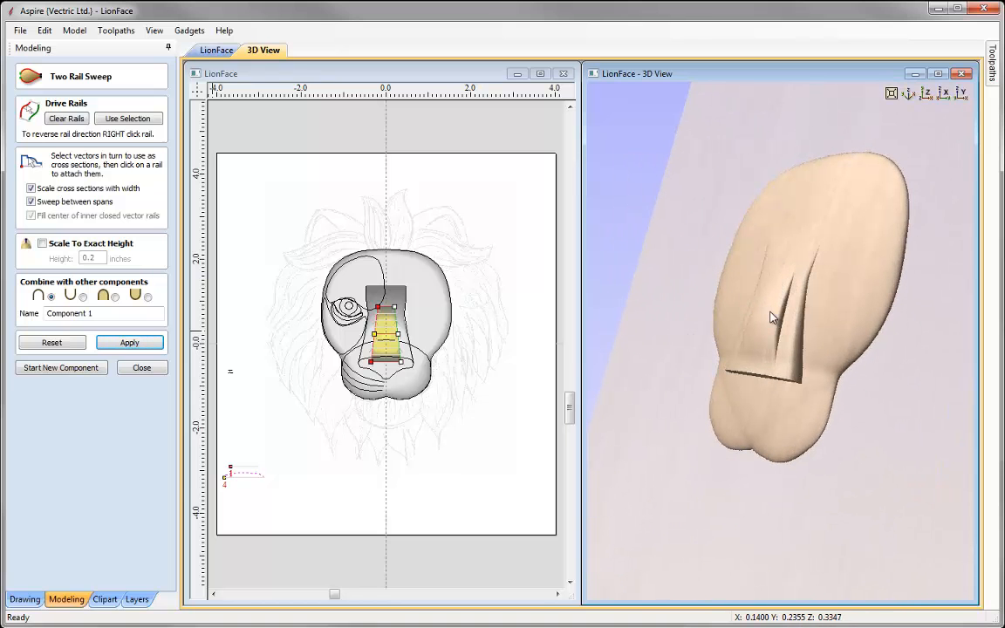
drag(758, 376, 827, 341)
drag(97, 314, 45, 313)
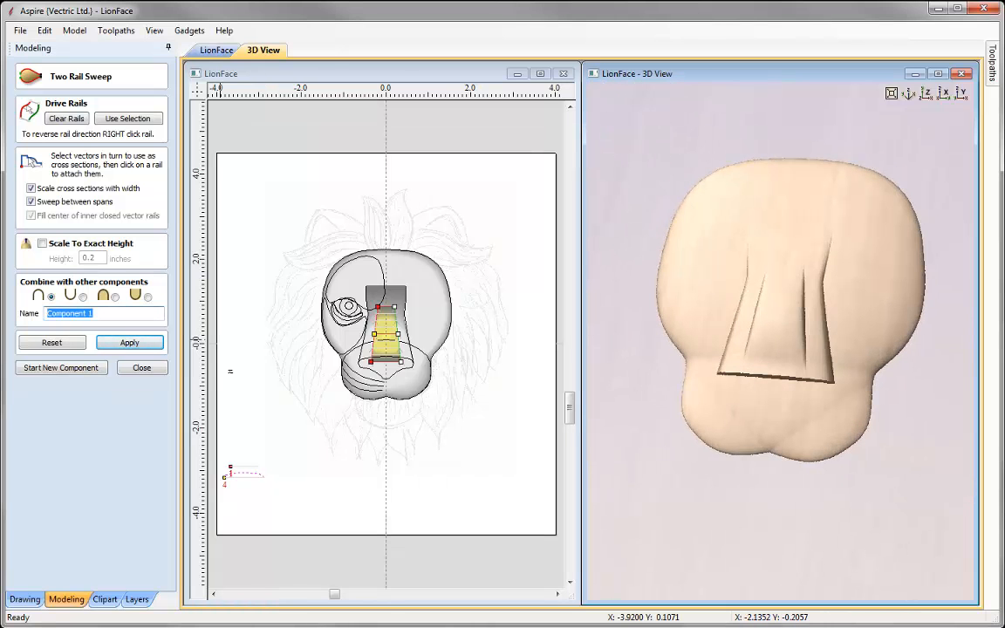
text(Detail)
click(117, 338)
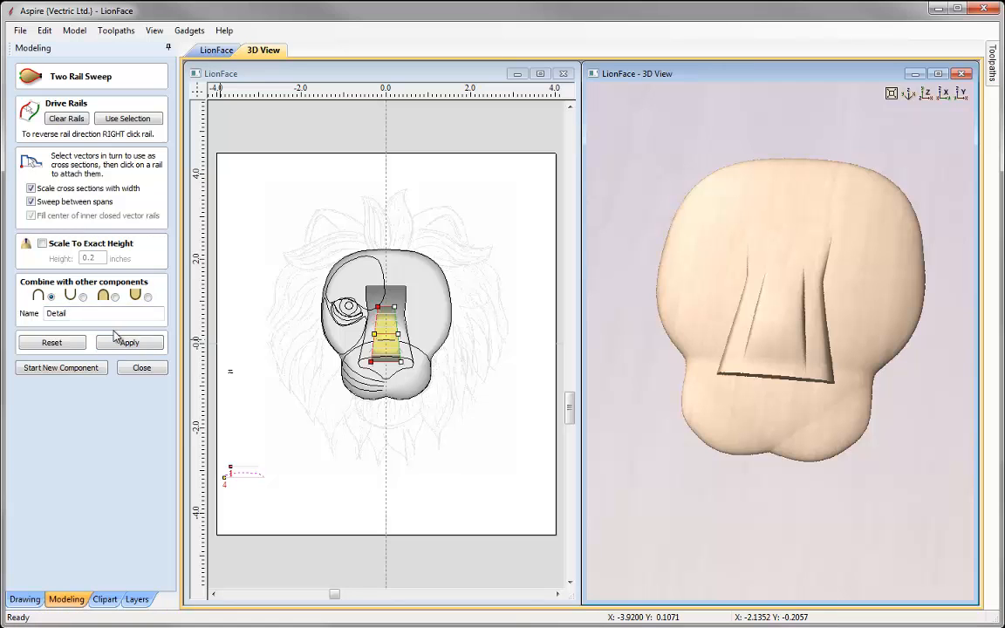
click(142, 369)
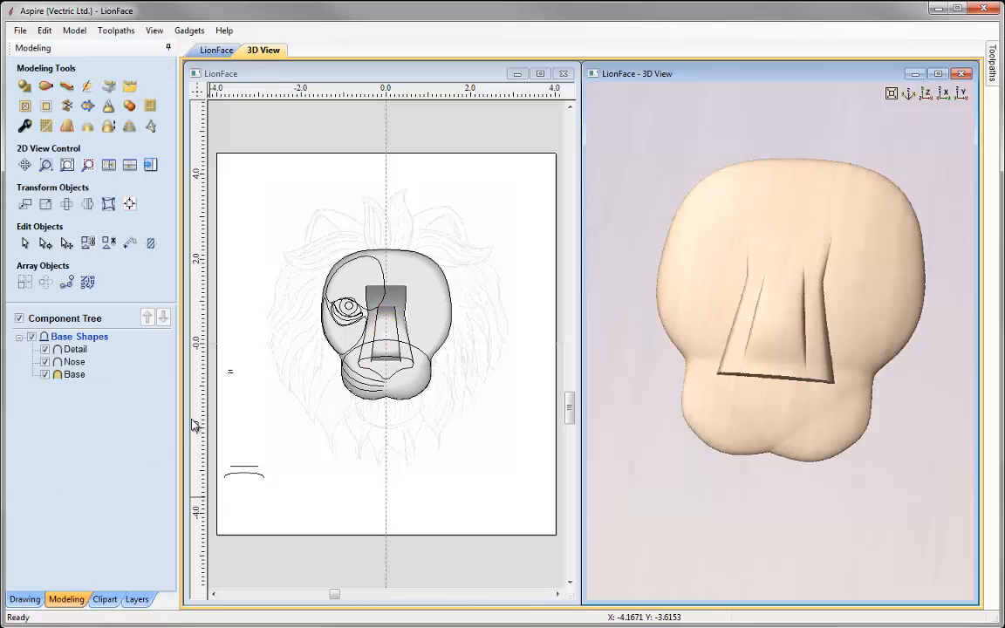
- Create a rounded shape from the snout outline with angle 90, scaled to exactly 0.35 inches, using merge combine mode
drag(782, 343, 803, 345)
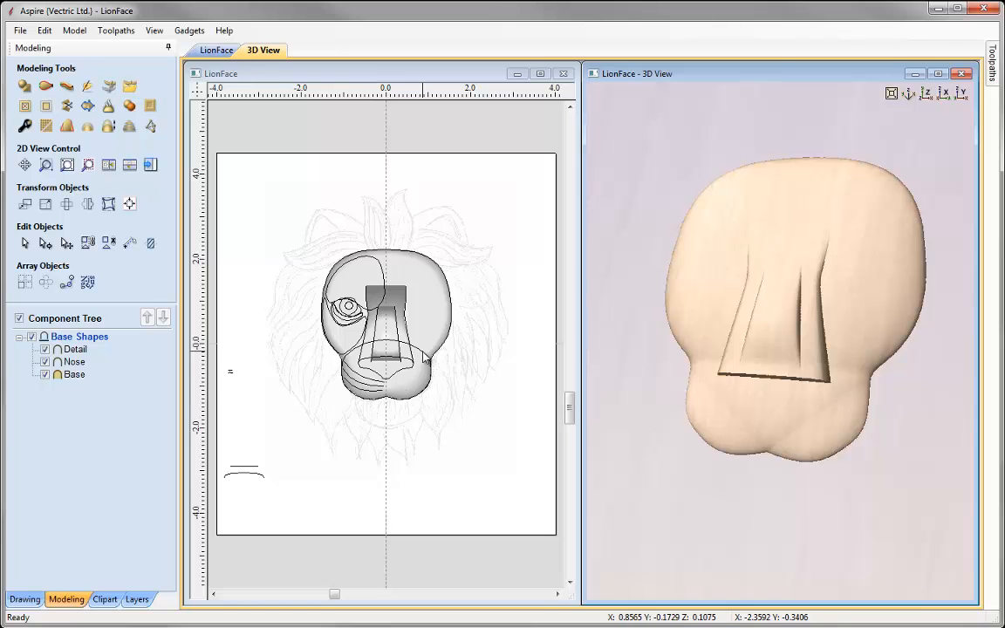
click(350, 395)
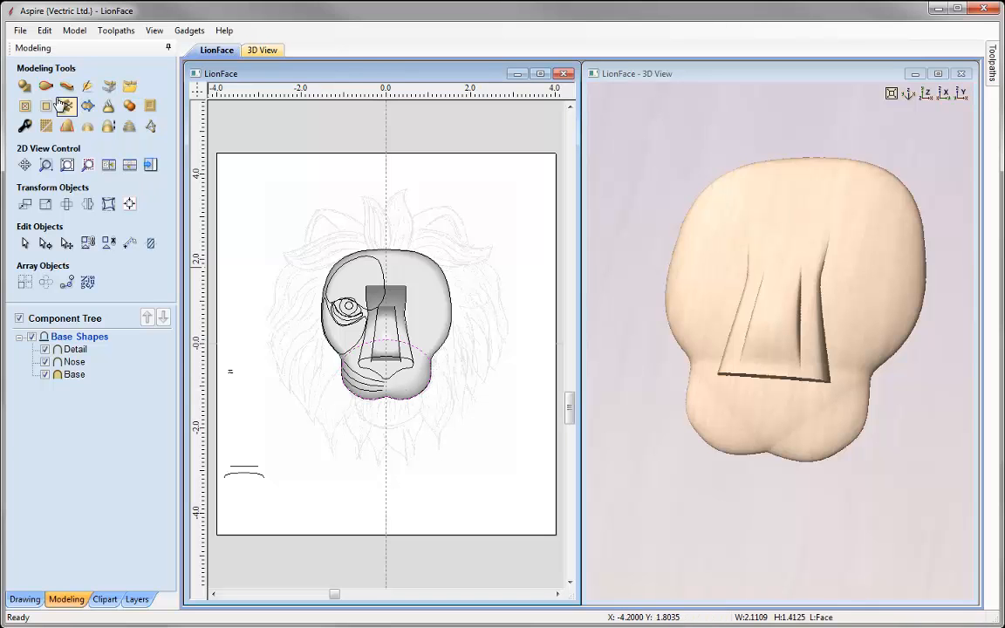
click(25, 85)
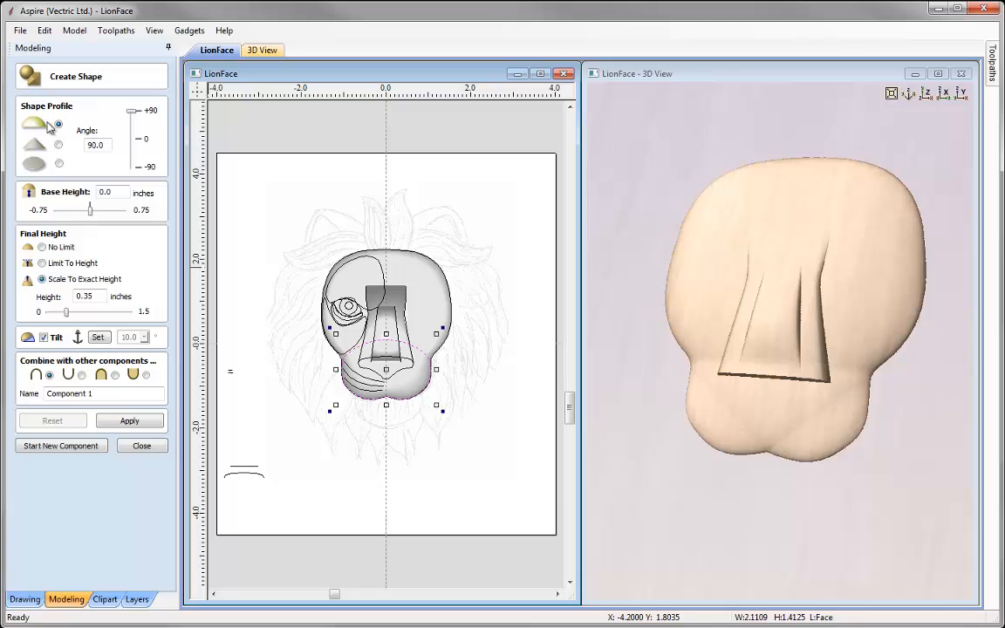
drag(131, 112, 131, 124)
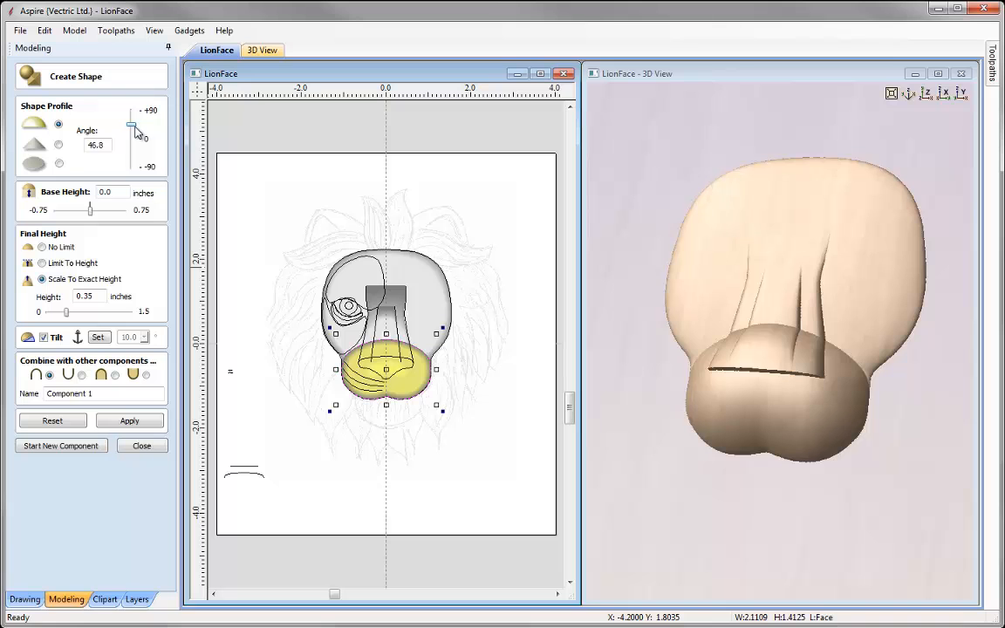
drag(131, 124, 131, 110)
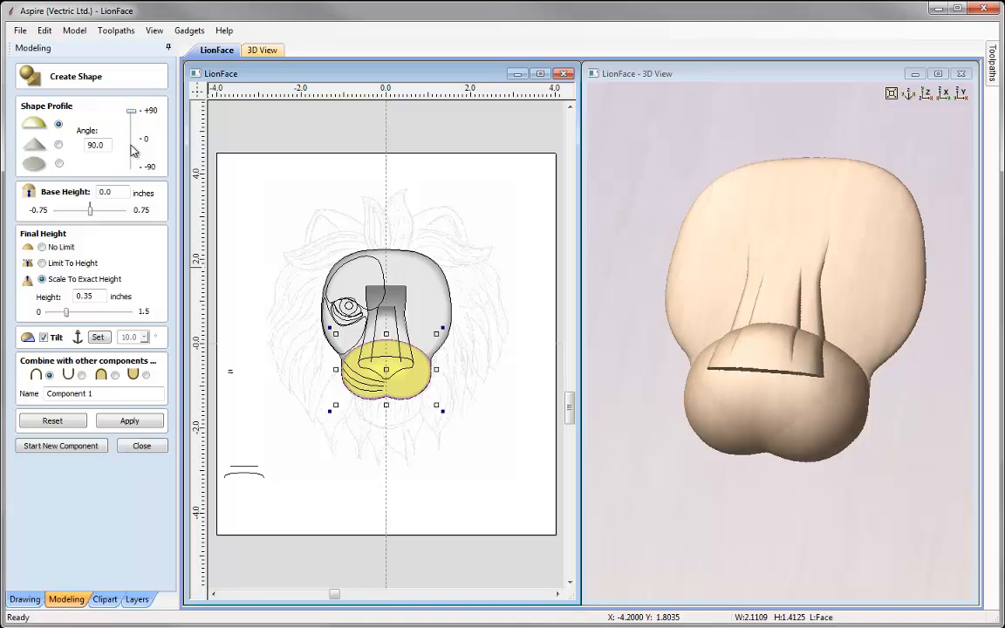
click(115, 375)
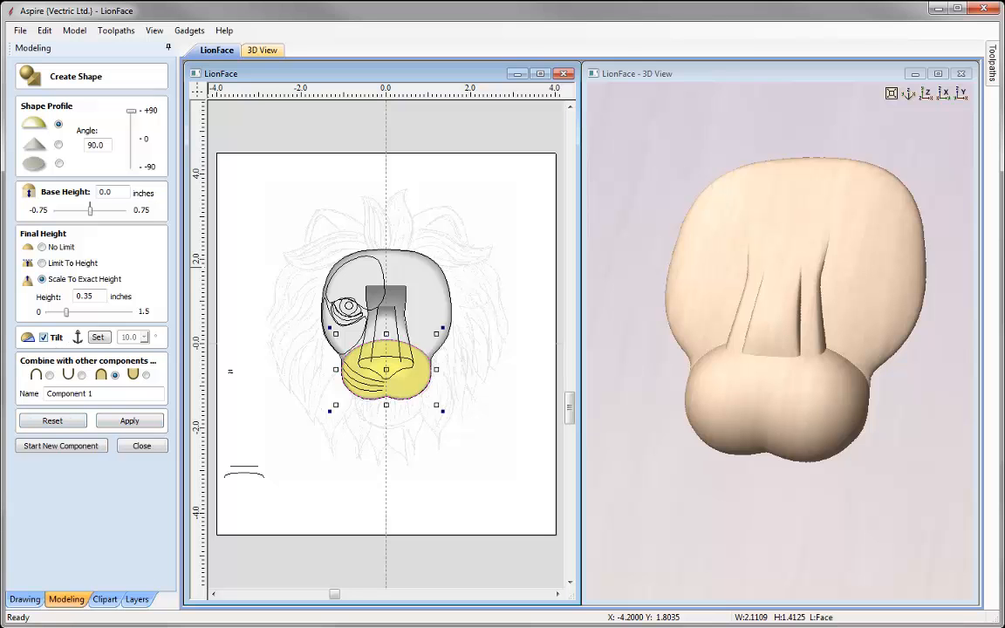
drag(844, 330, 708, 358)
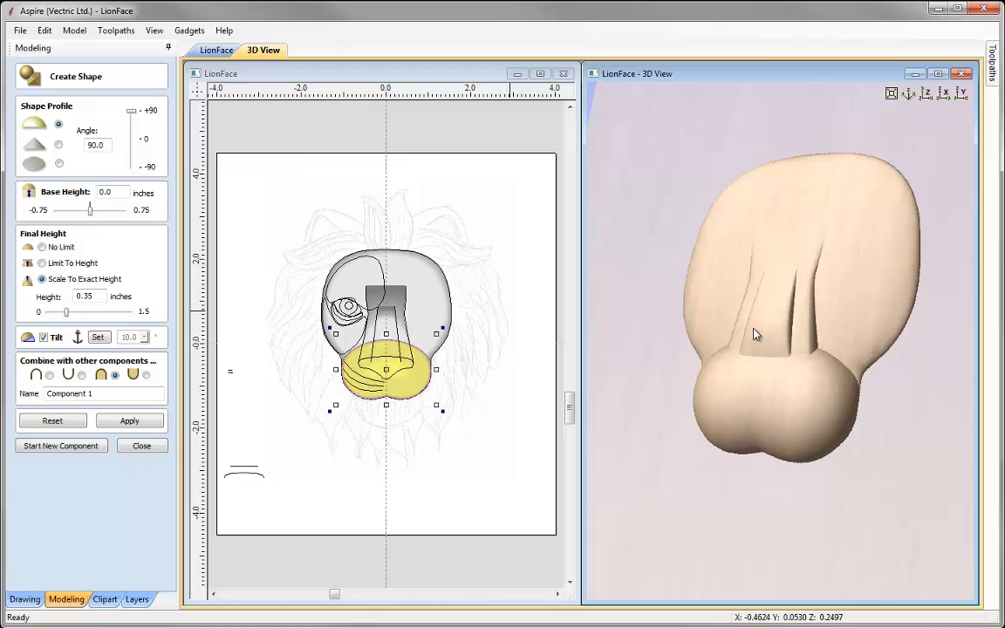
drag(755, 334, 717, 336)
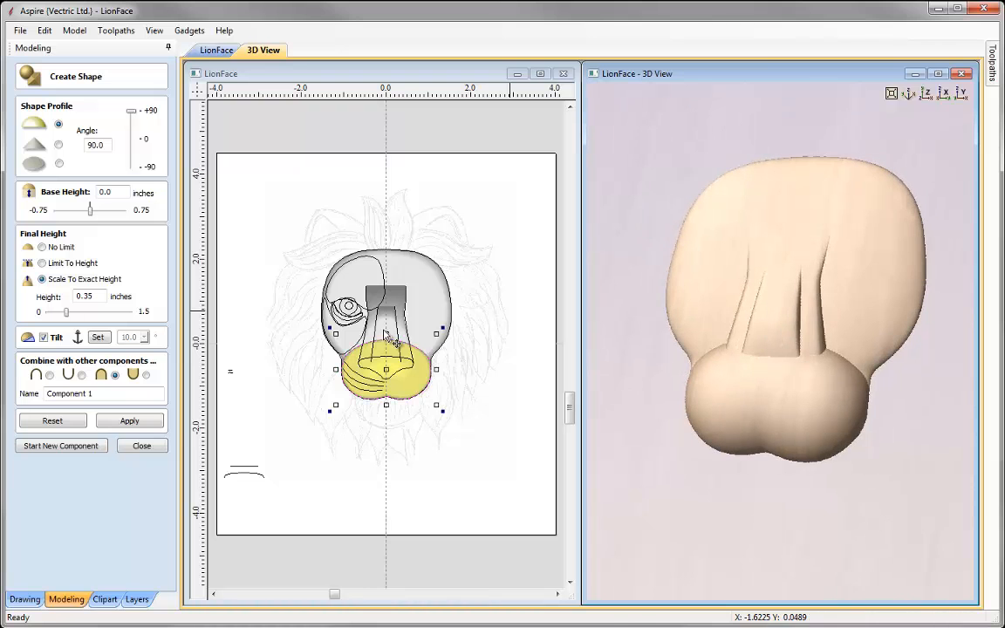
- Tilt the snout shape 1.6 degrees, anchored below its lower centre with the tilt direction pointing up along the nose
click(101, 339)
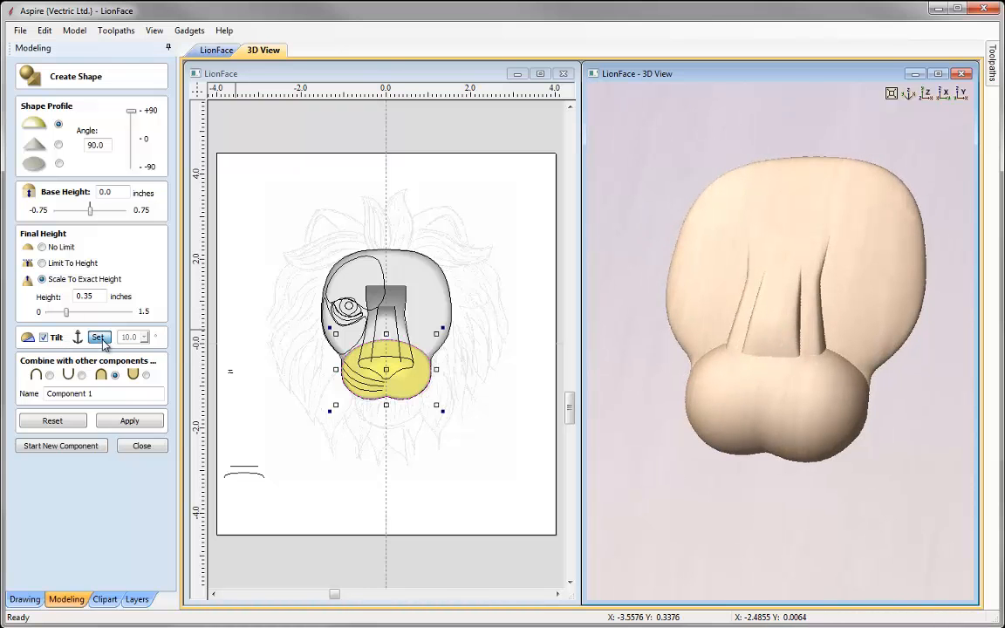
click(387, 410)
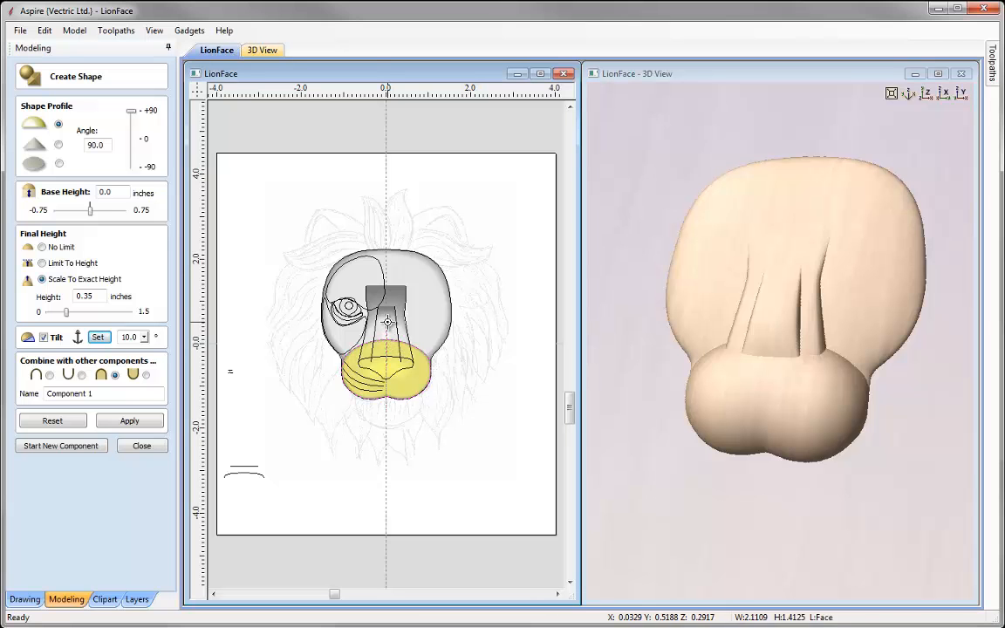
drag(795, 287, 727, 309)
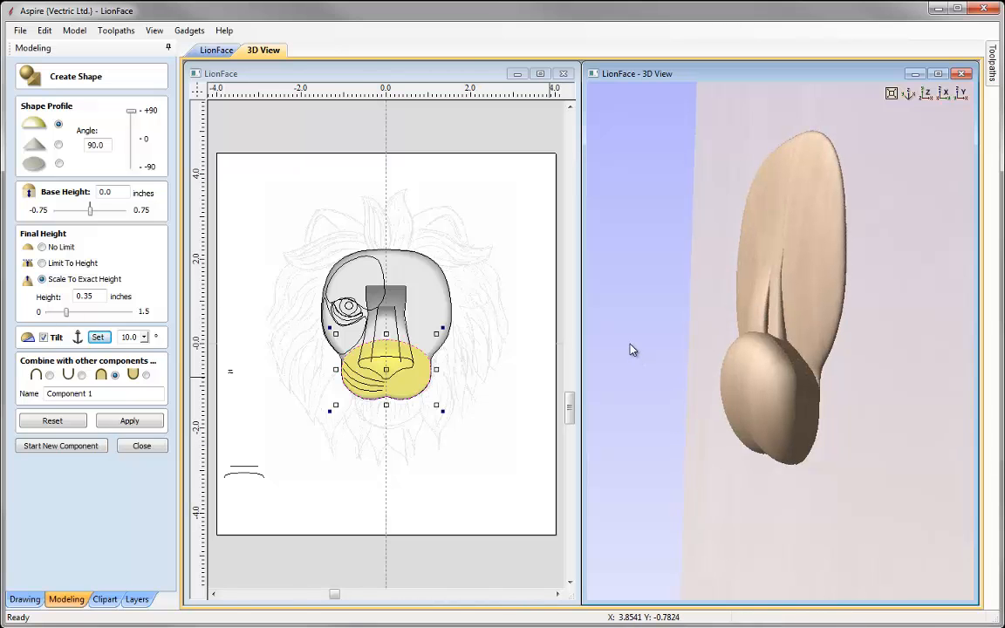
click(145, 337)
drag(150, 352, 123, 357)
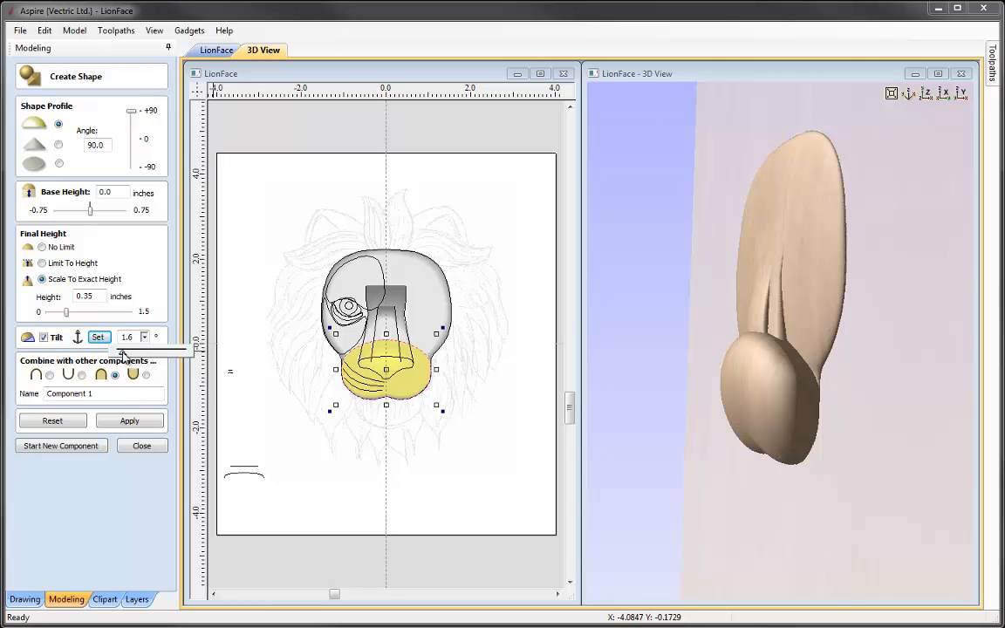
drag(667, 368, 745, 393)
drag(739, 404, 789, 341)
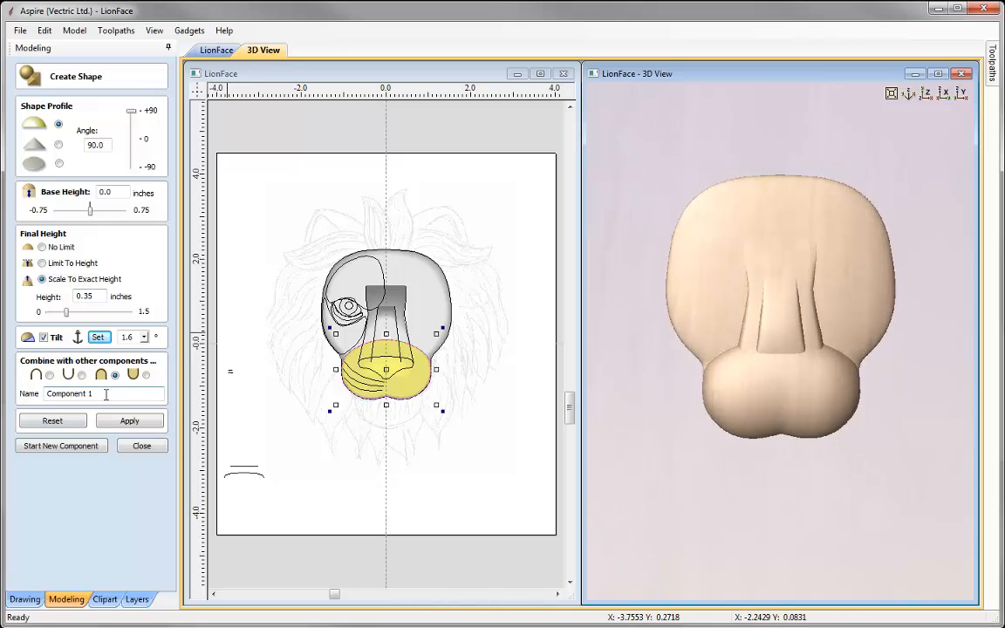
- Name the tilted shape Snout, apply it, and finish the Create Shape command
drag(106, 395, 47, 393)
text(Snout)
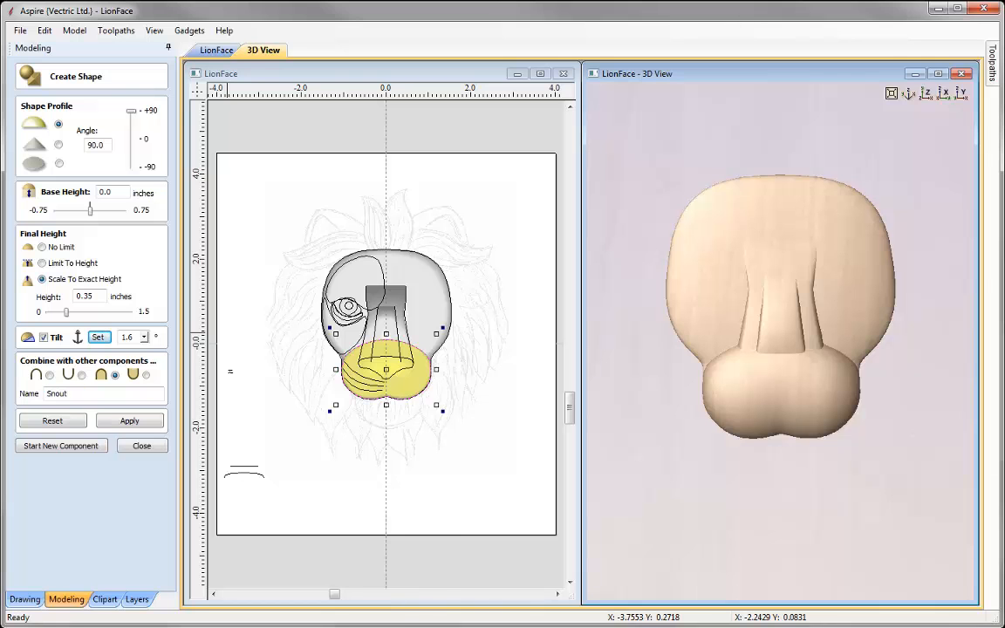
click(129, 420)
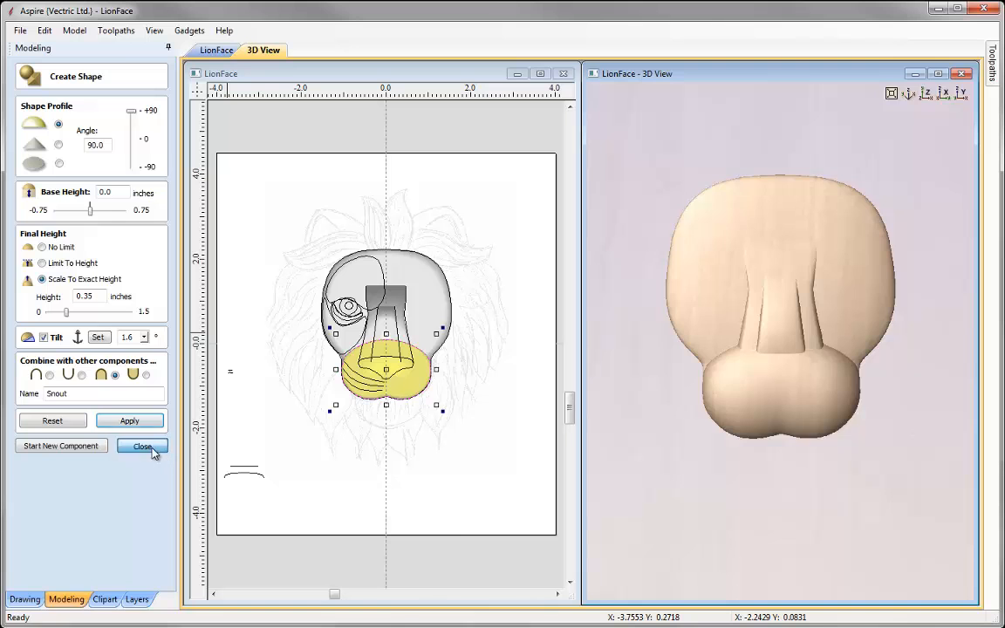
click(143, 446)
- Check the combined face relief from several angles and create a single component from the whole visible model
drag(820, 386, 793, 373)
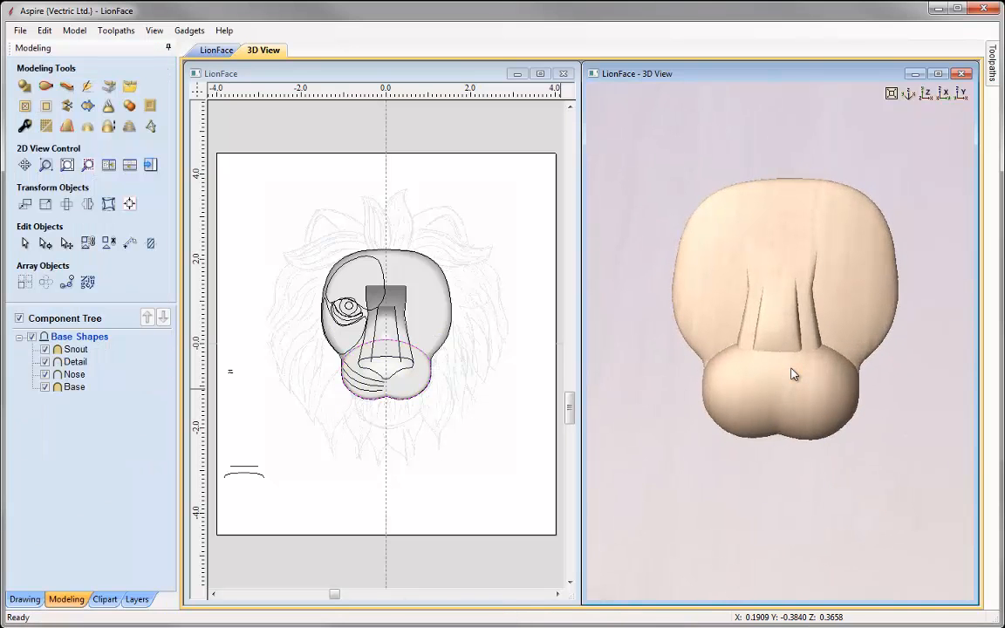
drag(738, 327, 763, 369)
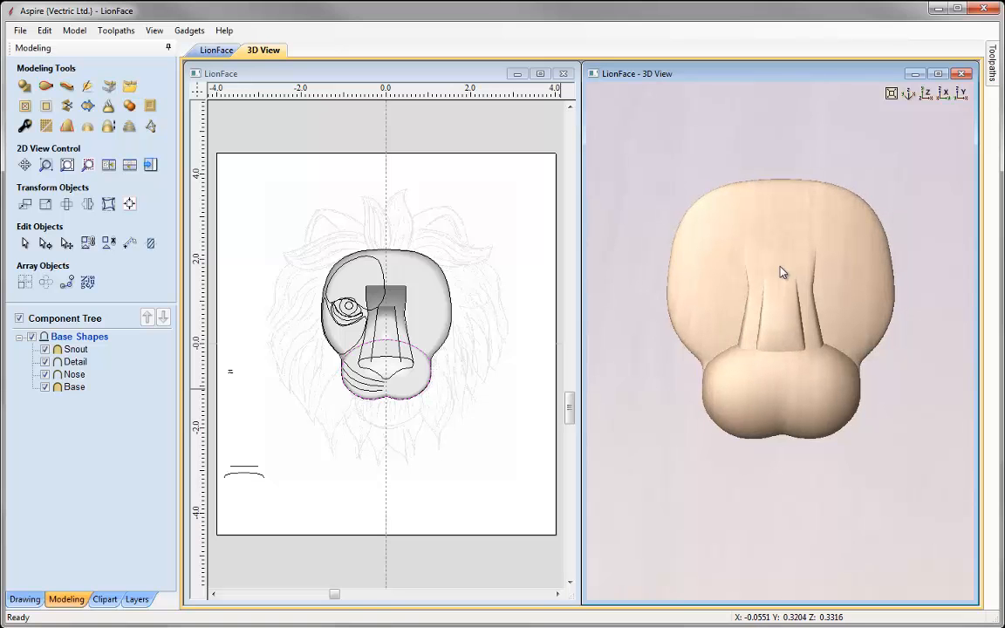
drag(805, 358, 784, 367)
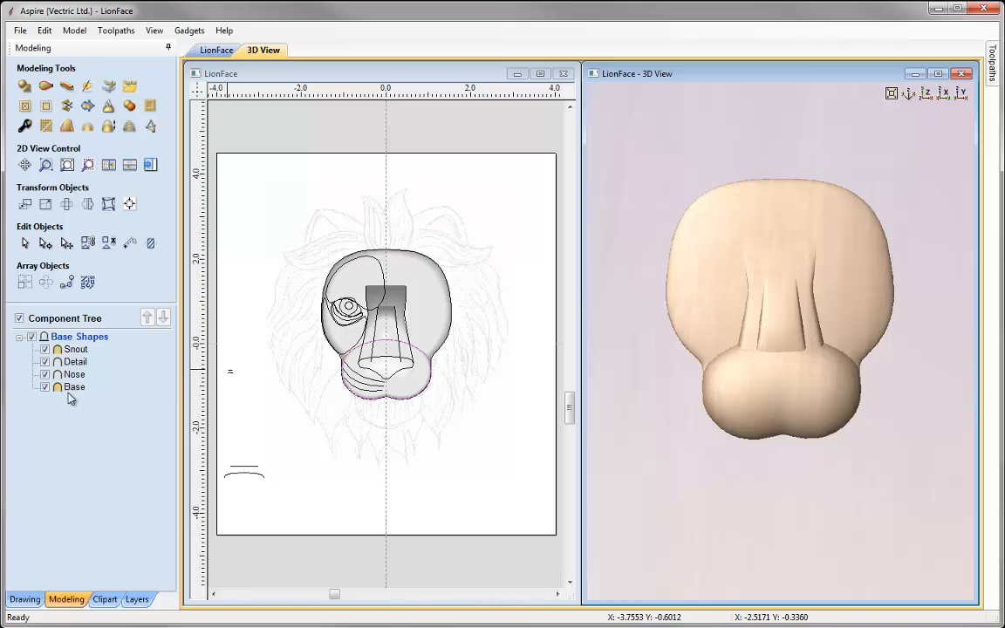
click(128, 106)
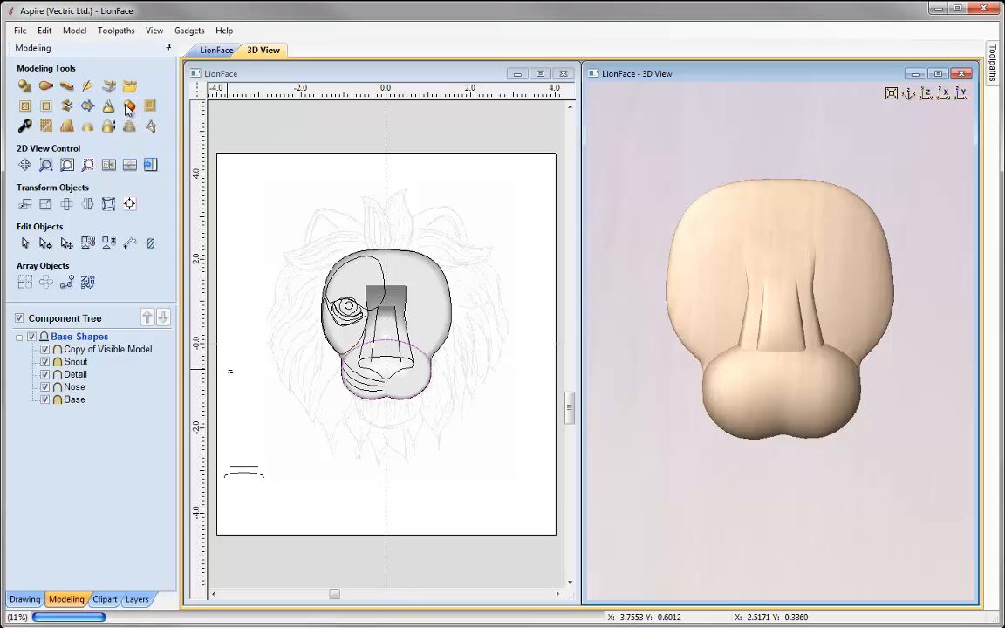
- Hide the Snout, Detail, Nose and Base components so only Copy of Visible Model stays visible
click(75, 361)
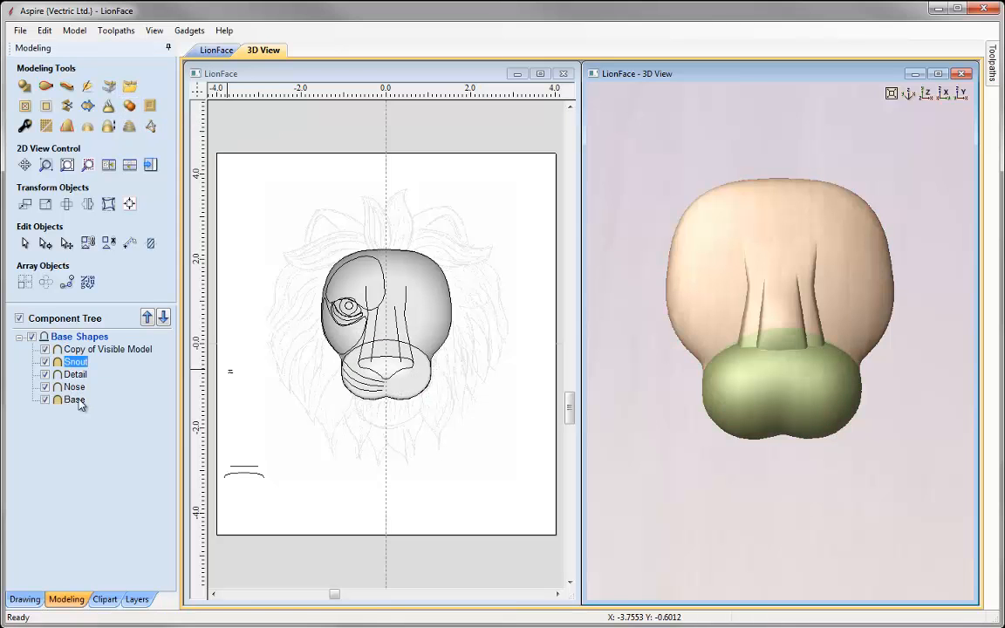
shift+click(75, 402)
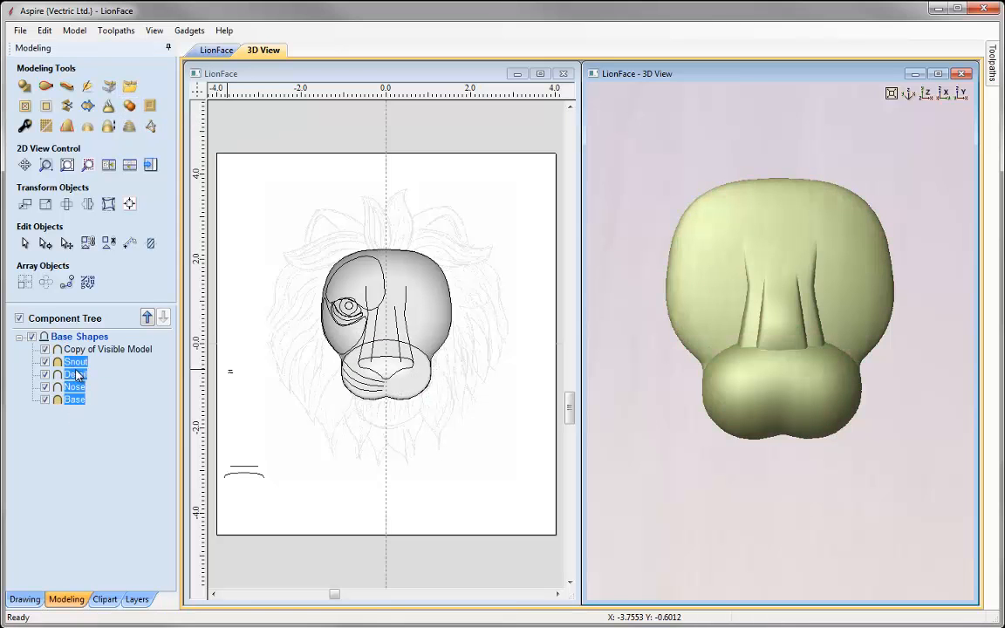
click(45, 400)
click(73, 424)
click(91, 350)
click(106, 405)
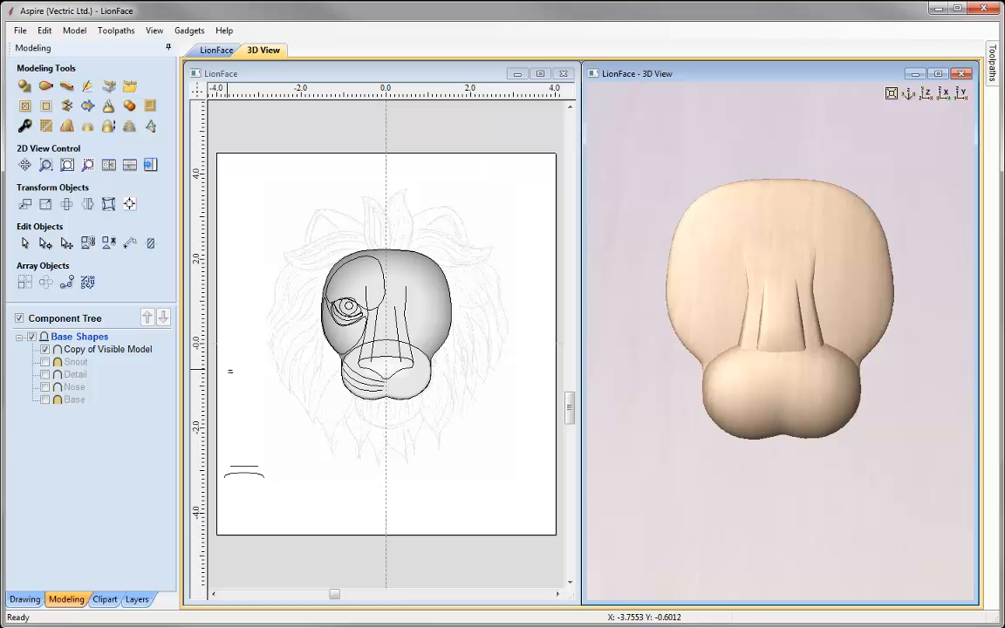
- Sculpt Copy of Visible Model with the Smooth brush, softening the nose bridge and side creases at diameter 95, strength 28, and keep the changes
click(131, 350)
click(87, 85)
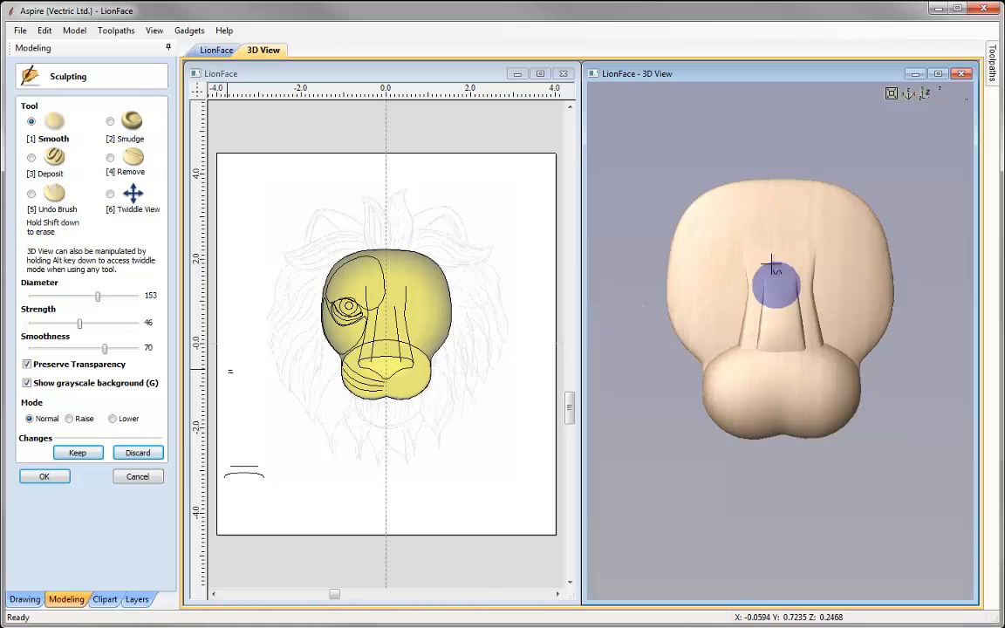
mouse_move(711, 212)
mouse_down()
mouse_move(758, 238)
mouse_move(736, 256)
mouse_move(729, 244)
mouse_move(835, 238)
mouse_move(835, 253)
mouse_move(821, 247)
mouse_move(830, 256)
mouse_move(834, 244)
mouse_move(836, 255)
mouse_move(814, 236)
mouse_move(794, 239)
mouse_move(835, 246)
mouse_move(769, 240)
mouse_move(724, 256)
mouse_move(753, 236)
mouse_move(785, 235)
mouse_move(646, 236)
mouse_up()
mouse_move(769, 257)
mouse_down()
mouse_move(782, 286)
mouse_move(782, 357)
mouse_move(771, 351)
mouse_move(802, 358)
mouse_move(747, 361)
mouse_move(747, 342)
mouse_move(746, 353)
mouse_move(812, 348)
mouse_move(819, 364)
mouse_move(817, 353)
mouse_move(759, 336)
mouse_move(780, 349)
mouse_move(777, 369)
mouse_move(767, 366)
mouse_move(767, 277)
mouse_up()
mouse_move(801, 356)
mouse_down()
mouse_move(802, 302)
mouse_move(770, 348)
mouse_move(766, 340)
mouse_up()
mouse_move(750, 280)
mouse_down()
mouse_move(740, 355)
mouse_move(730, 338)
mouse_up()
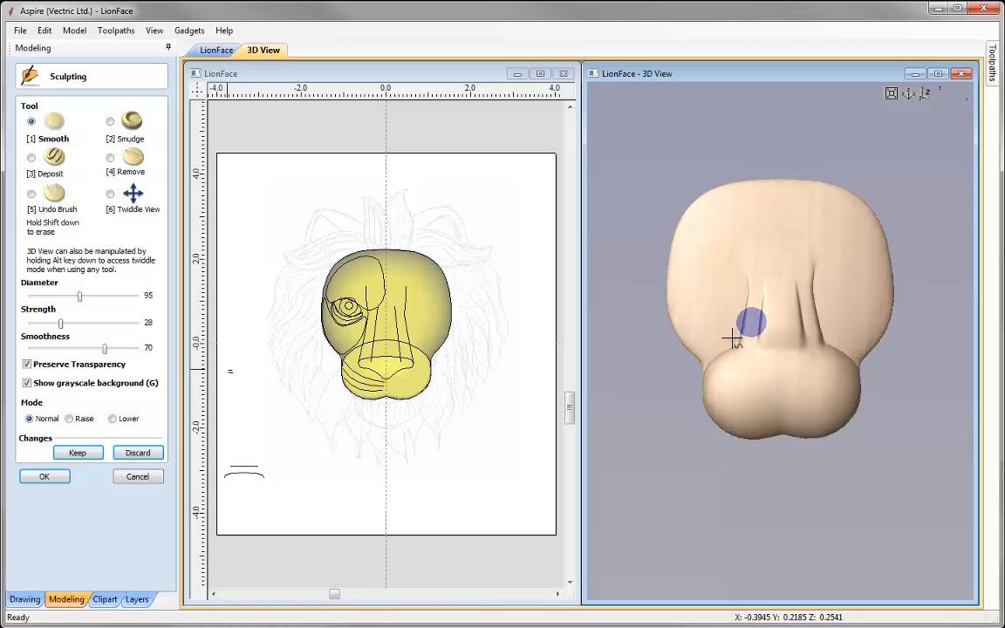
drag(825, 290, 830, 362)
drag(811, 274, 829, 370)
click(78, 453)
click(54, 477)
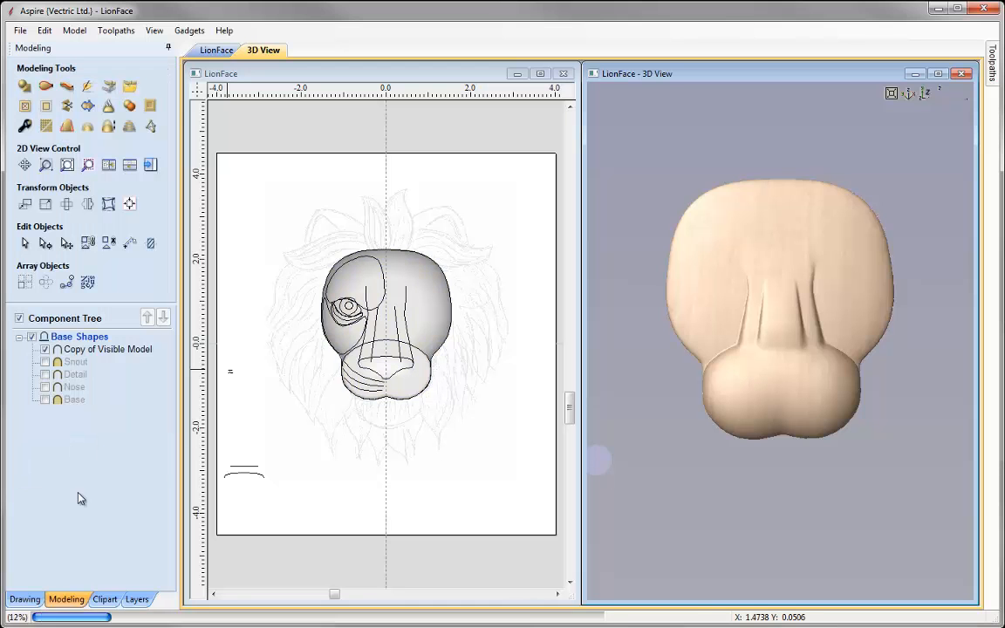
- Insert a new component level, rename it Details, and collapse the Base Shapes level
click(933, 92)
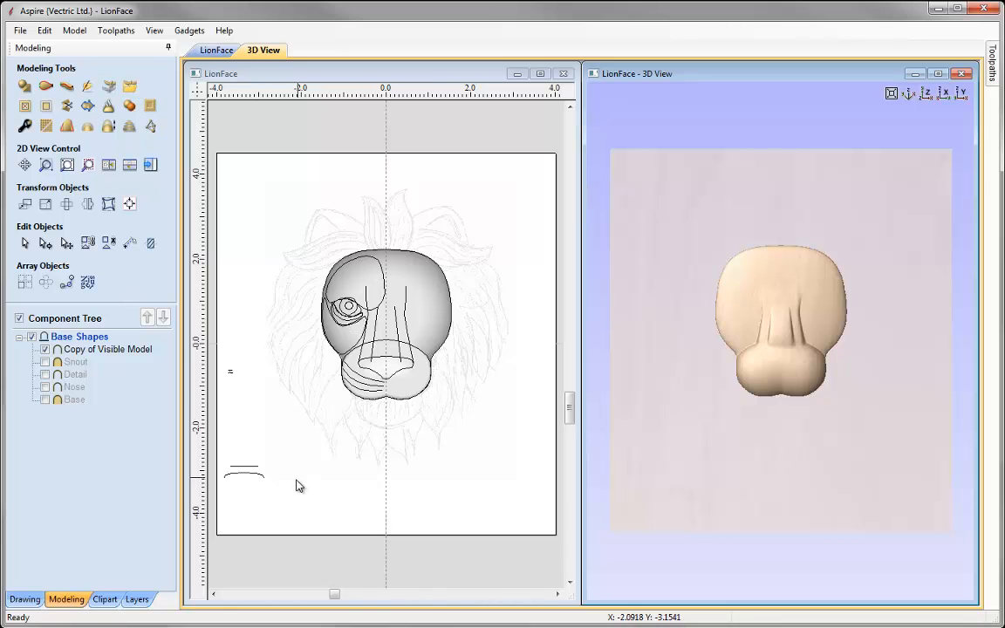
right_click(89, 337)
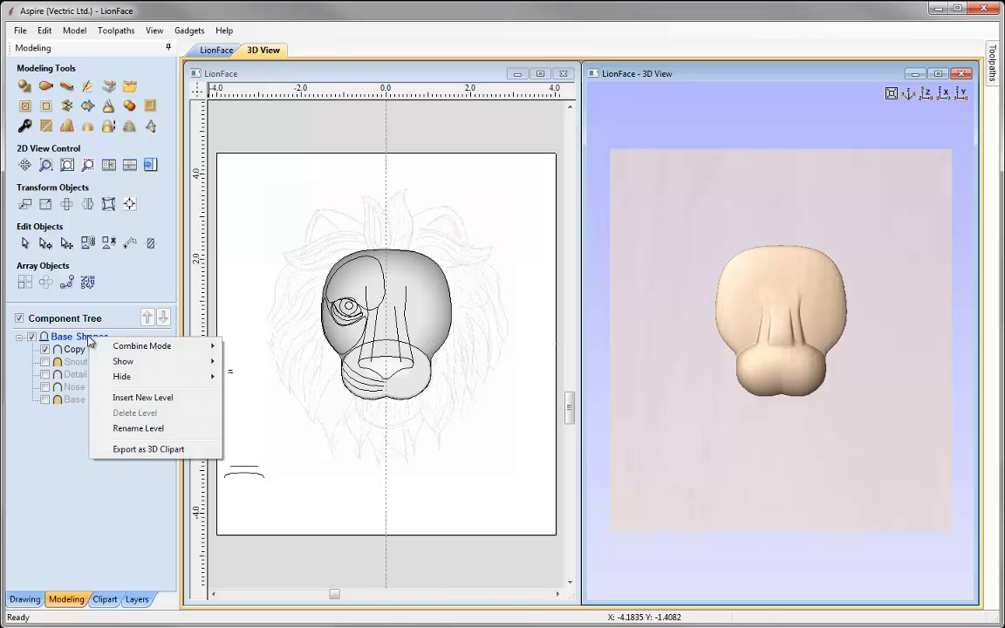
click(144, 397)
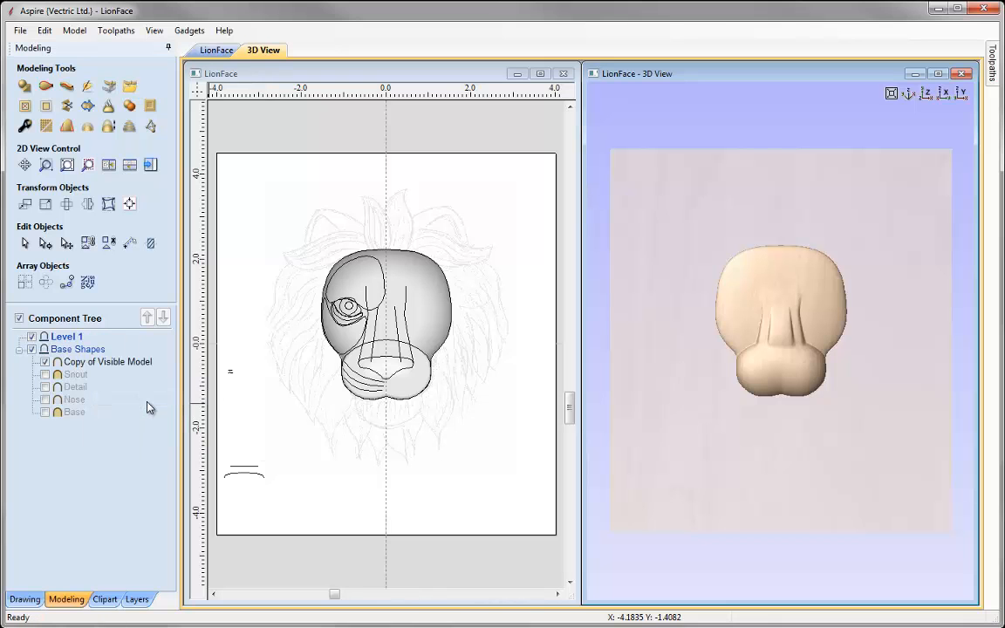
right_click(76, 343)
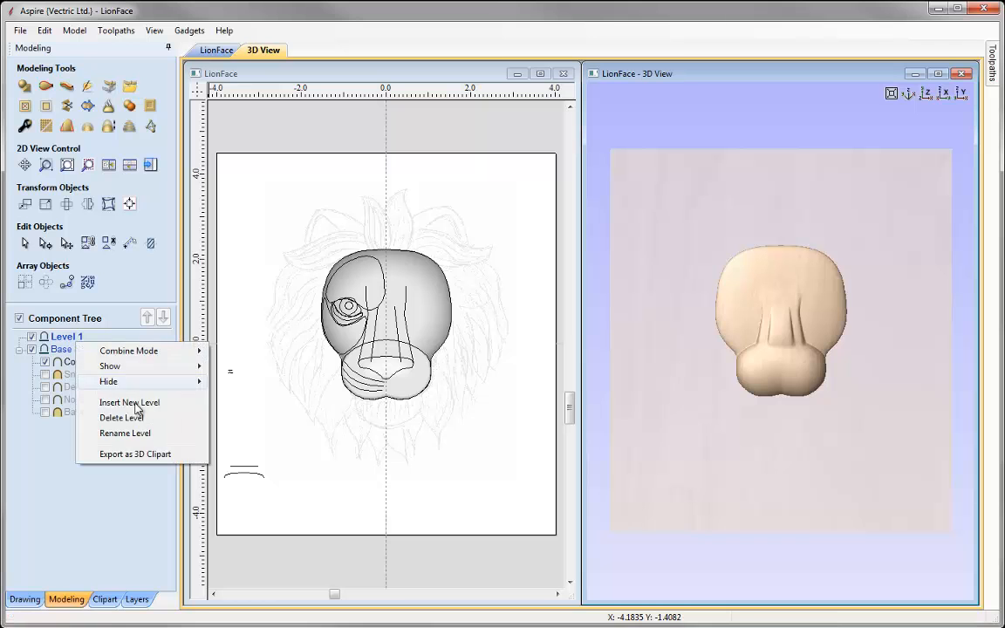
click(139, 435)
text(Details)
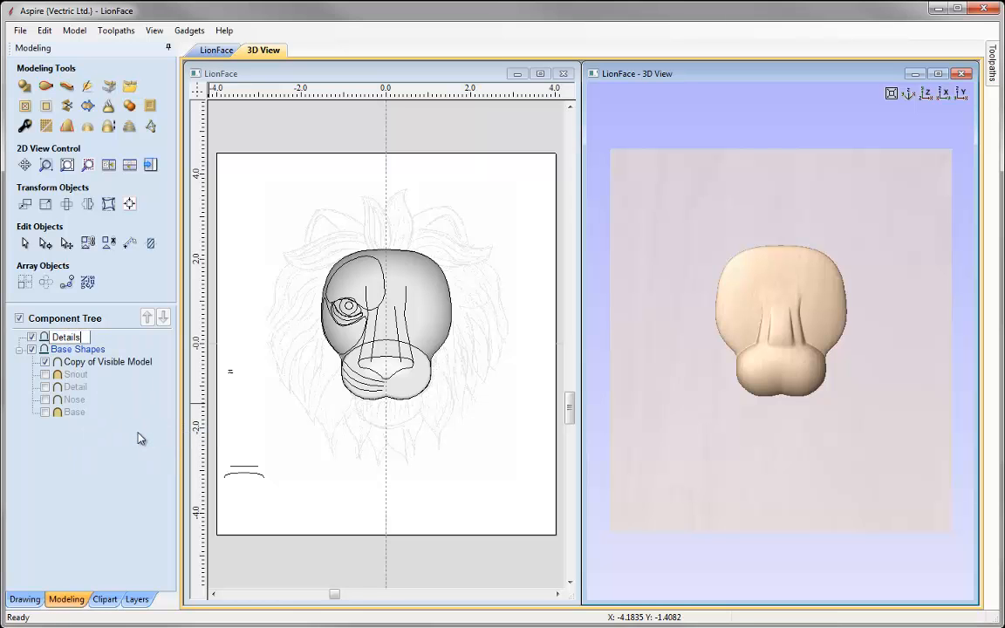
key(Return)
click(19, 350)
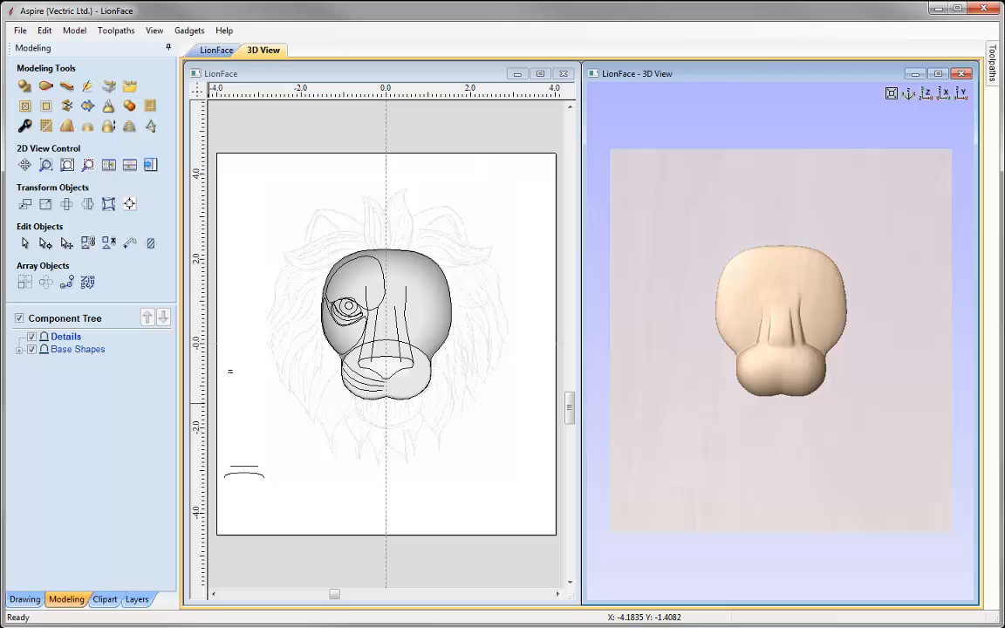
- Create a rounded shape from the nose-tip outline with angle 90, scaled to exactly 0.07 inches, using add combine mode
click(397, 363)
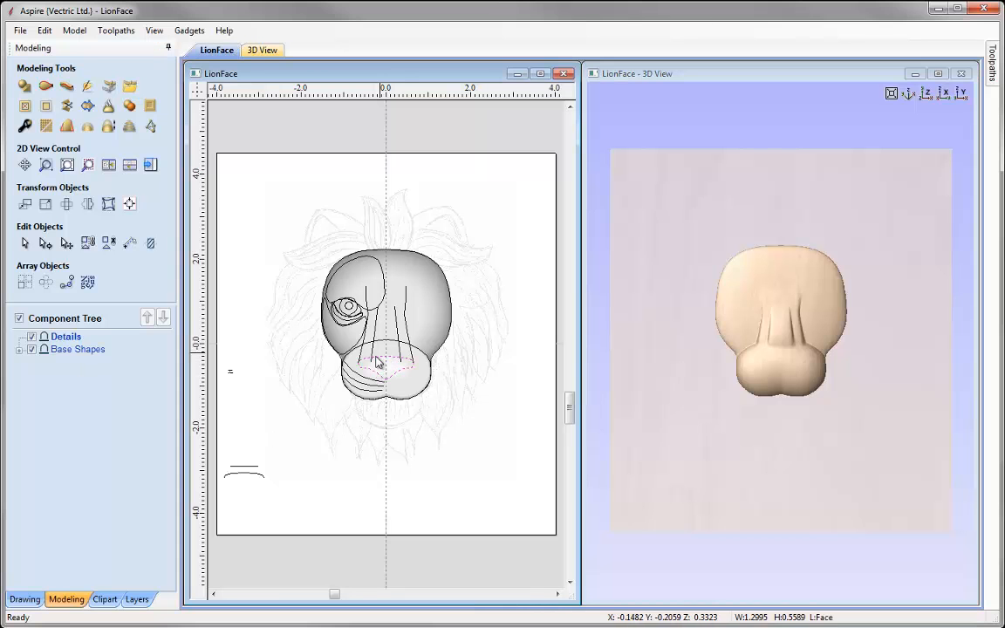
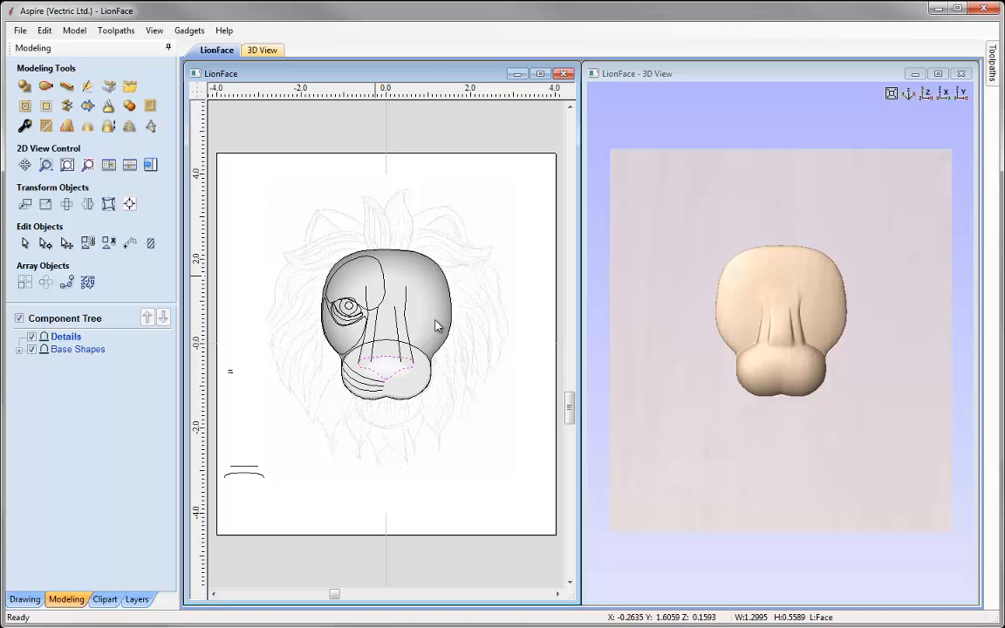
click(25, 87)
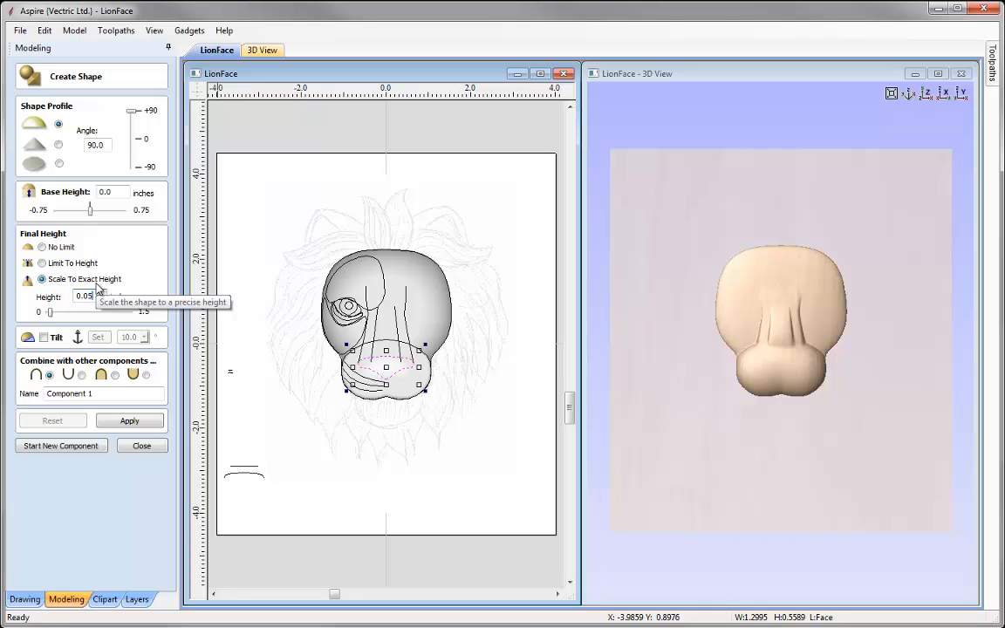
click(128, 422)
drag(902, 433, 736, 434)
click(98, 299)
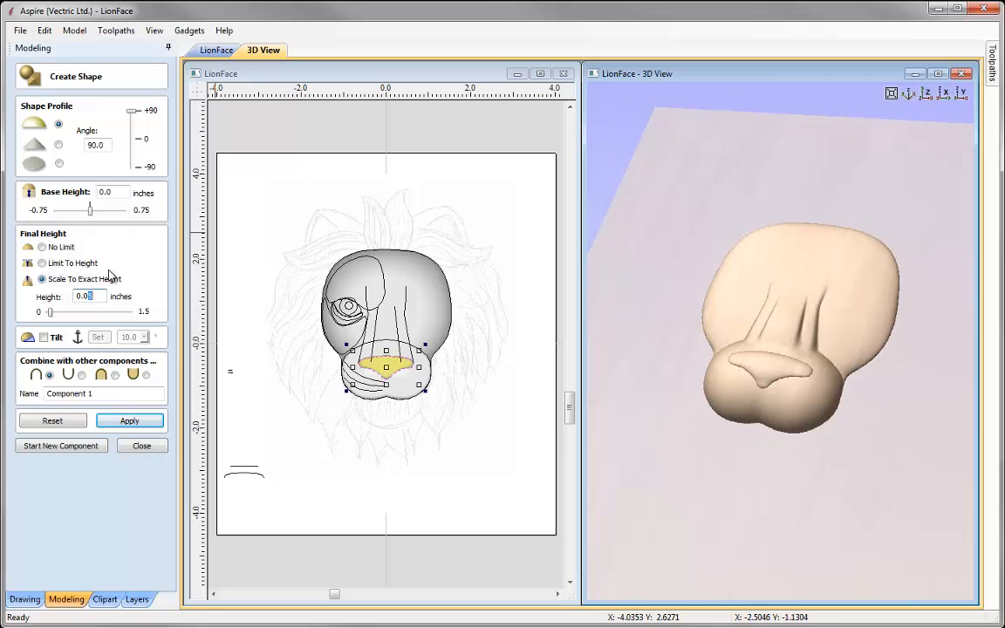
key(Return)
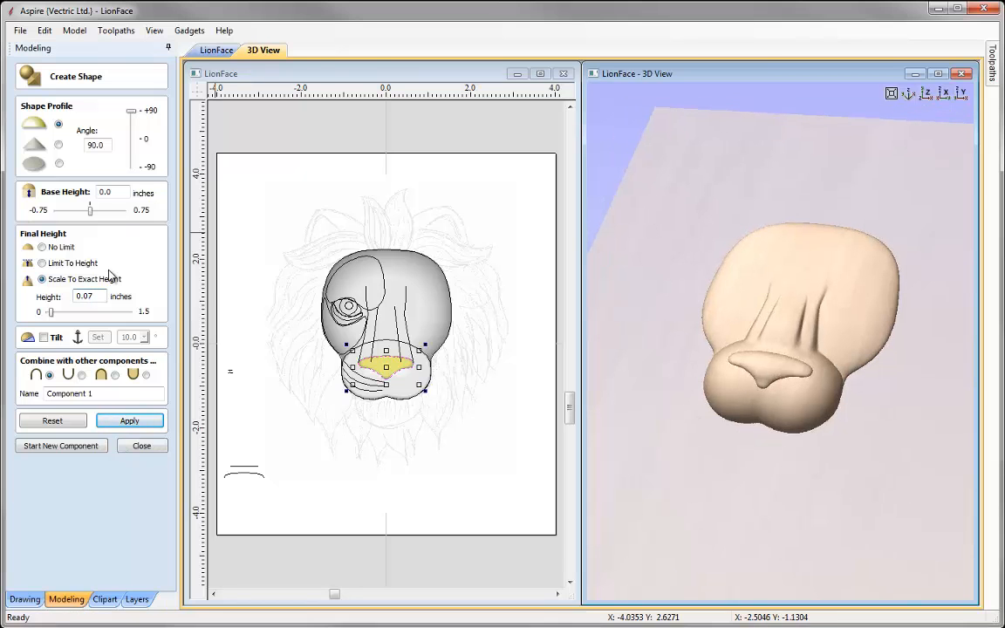
drag(737, 343, 764, 394)
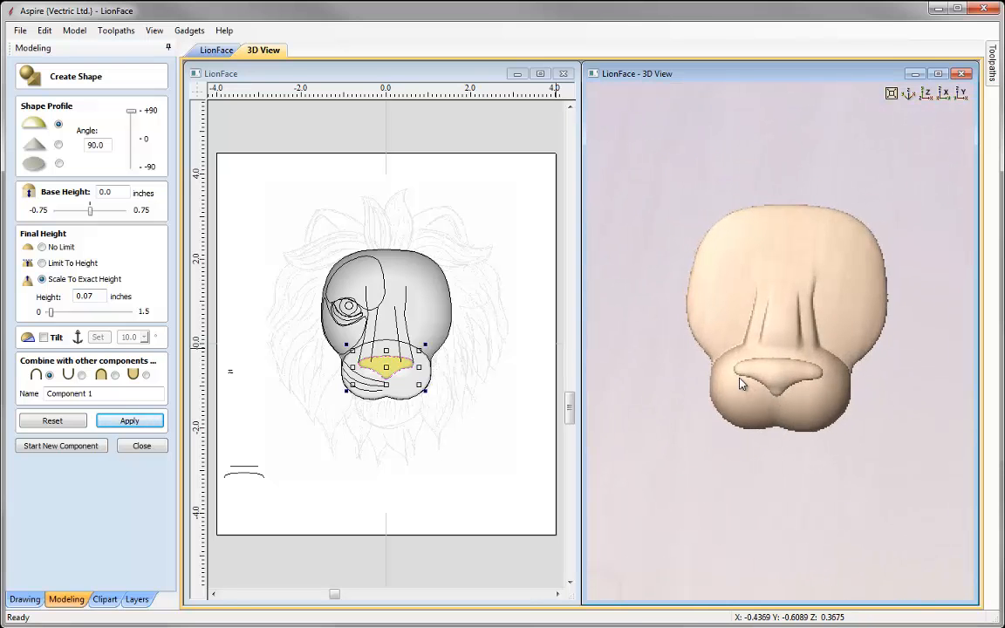
- Name the nose-tip shape Nose, apply it, and start a new component
click(90, 392)
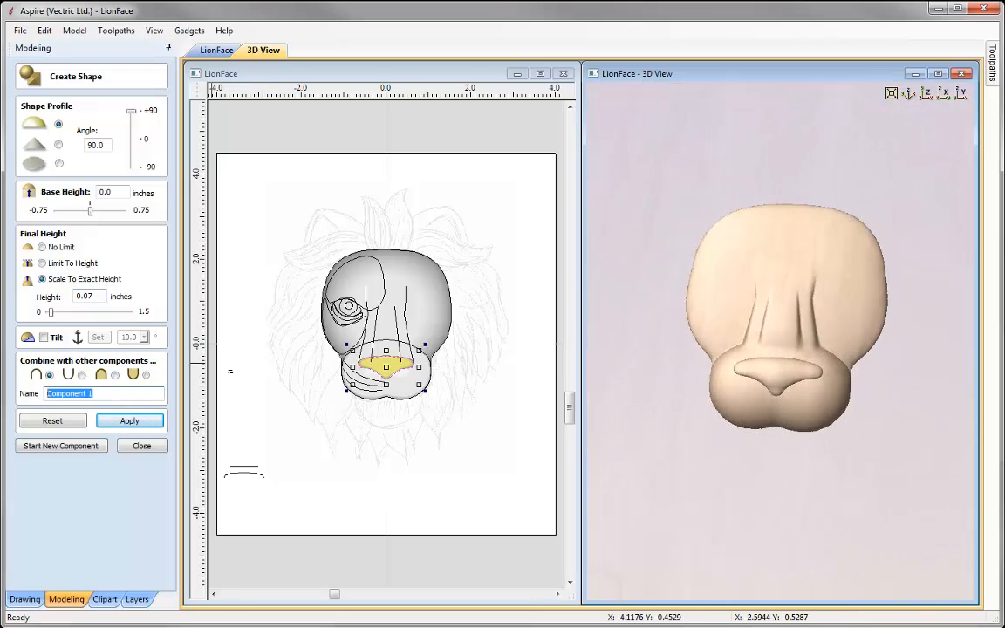
text(Nose)
click(129, 422)
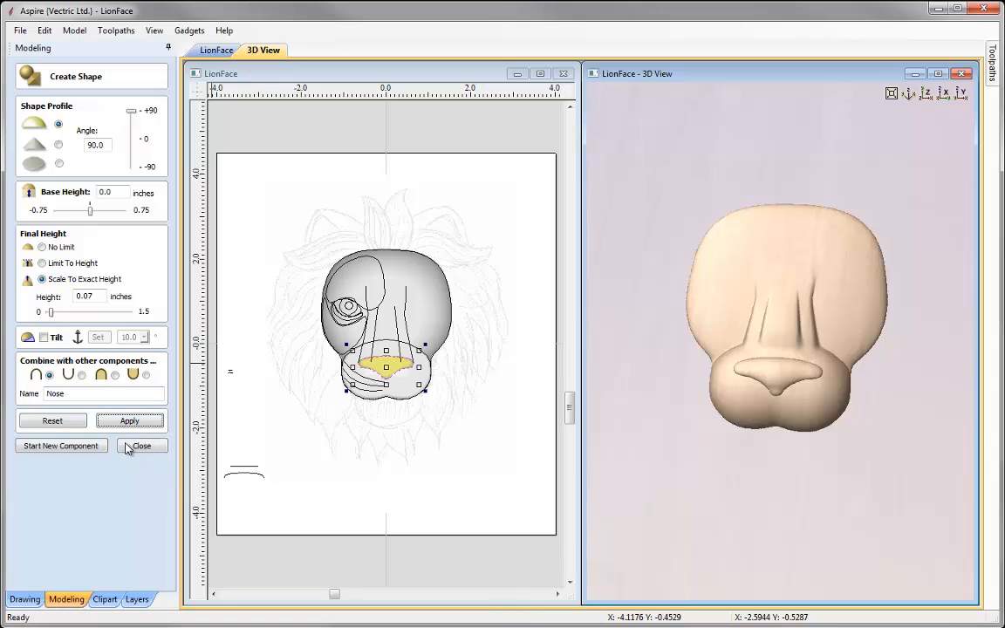
click(87, 446)
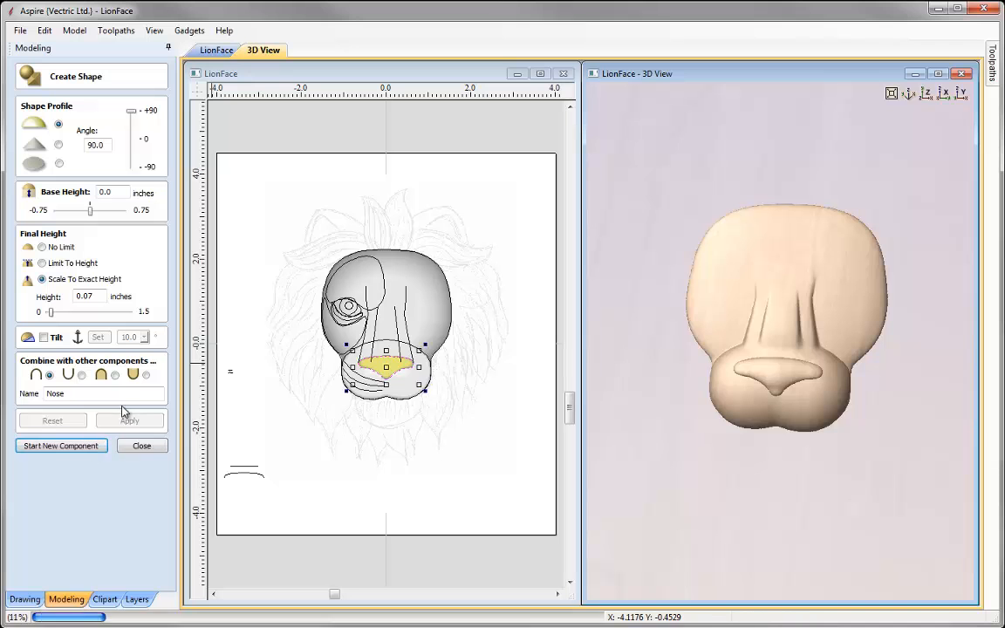
- Create a rounded shape from the cheek outline below the eye with angle 90, scaled to exactly 0.15 inches, using add combine mode
click(361, 339)
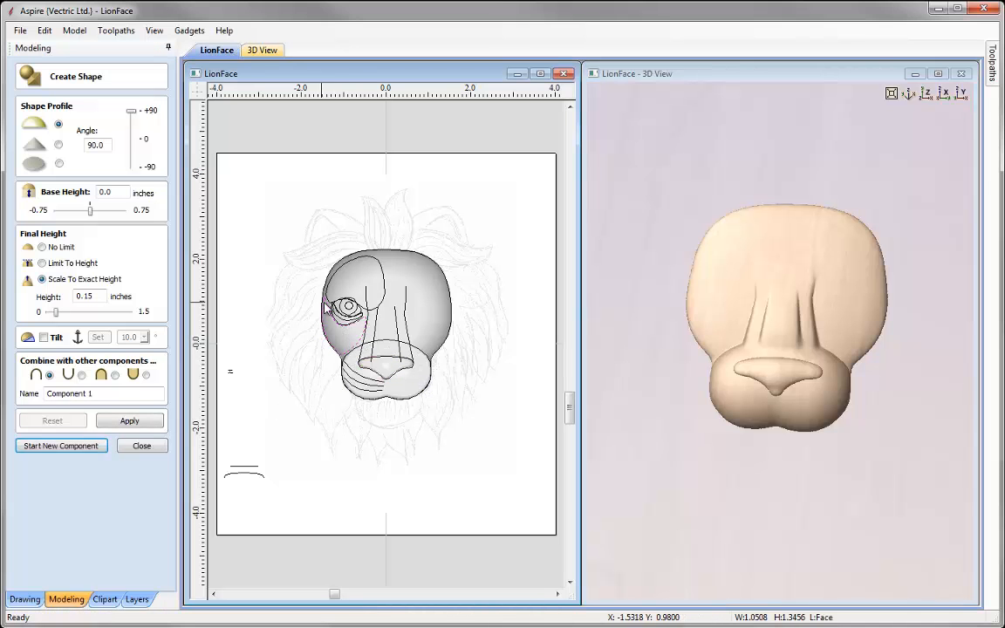
scroll(349, 348, up, 2)
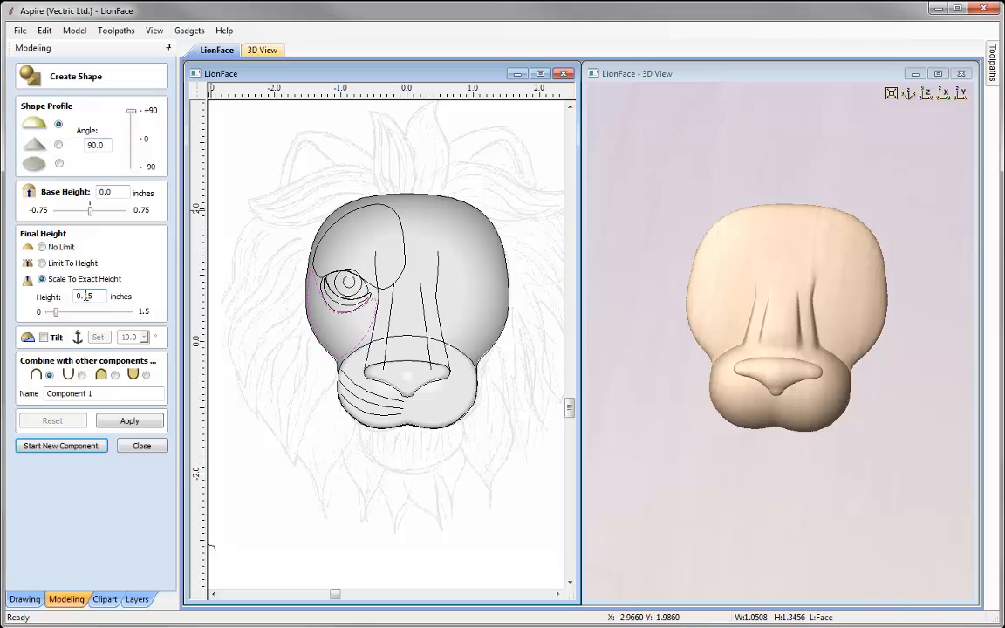
drag(54, 312, 55, 312)
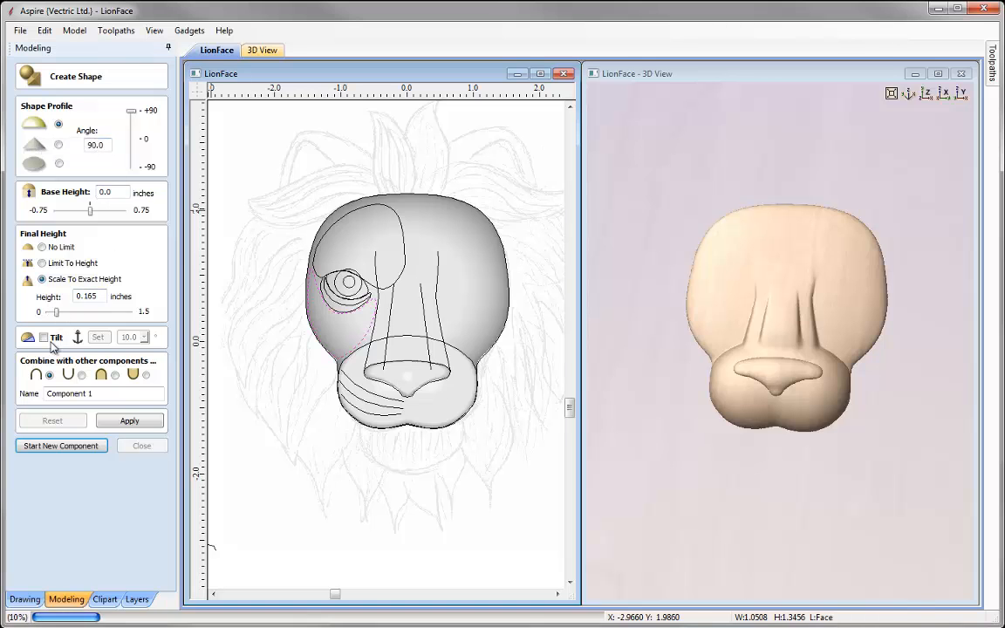
drag(740, 404, 589, 352)
double_click(97, 298)
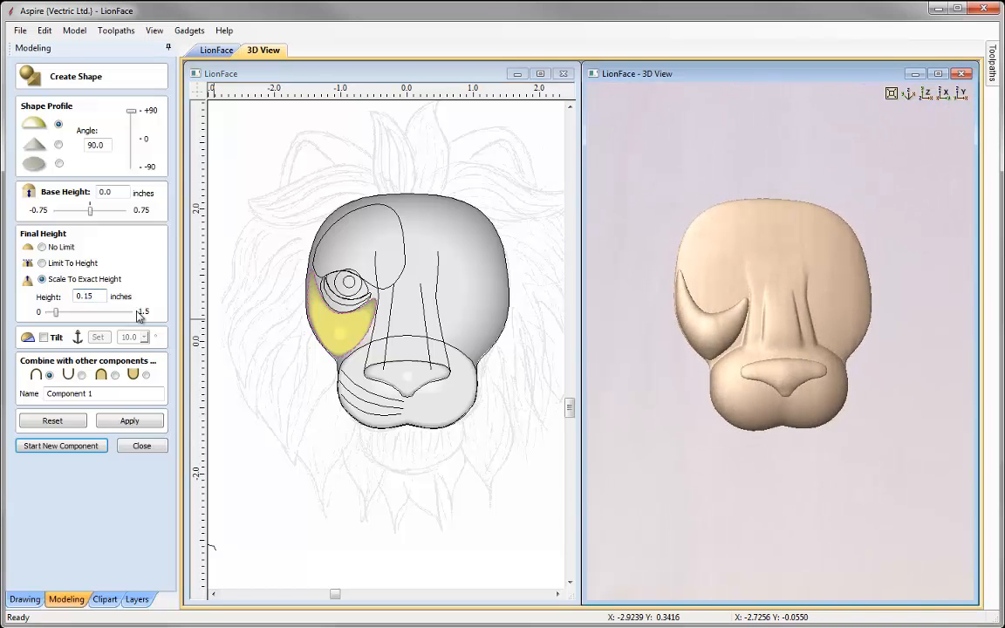
click(150, 420)
drag(782, 392, 750, 366)
- Name the cheek shape Cheek, apply it, and start a new component
click(87, 393)
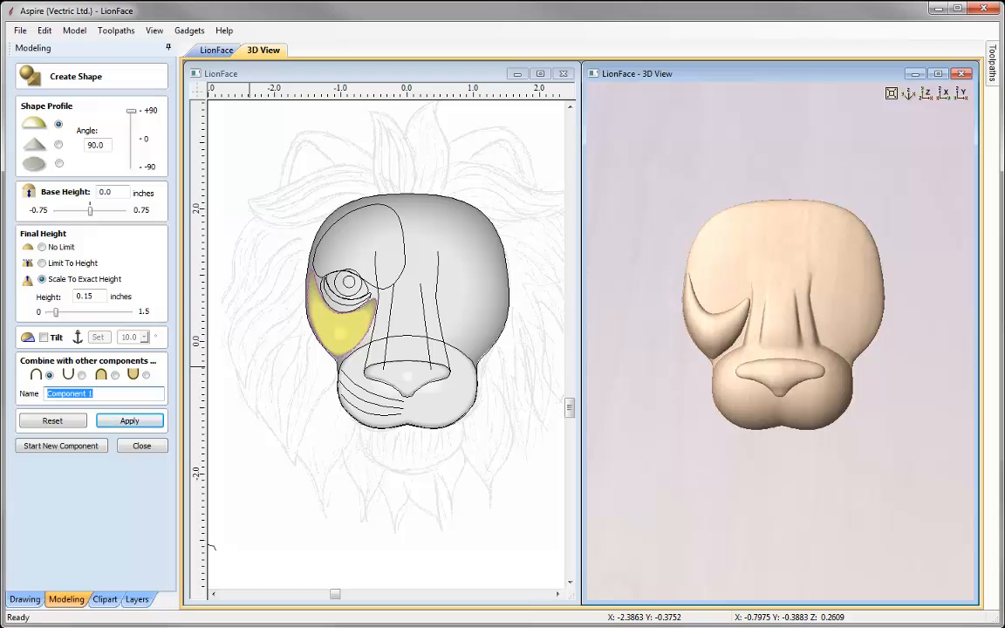
key(Tab)
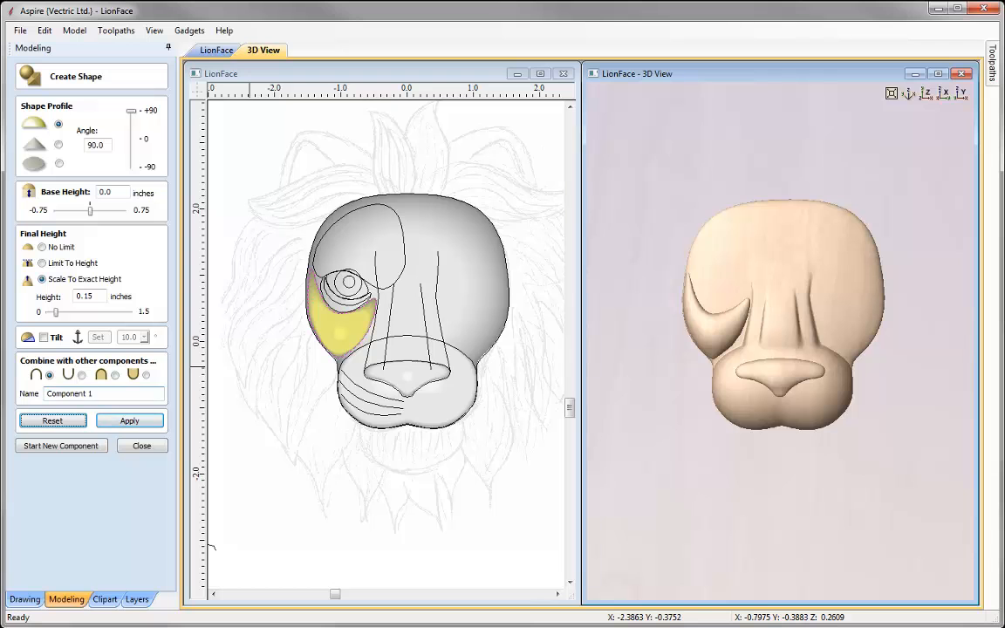
click(92, 394)
text(Cheek)
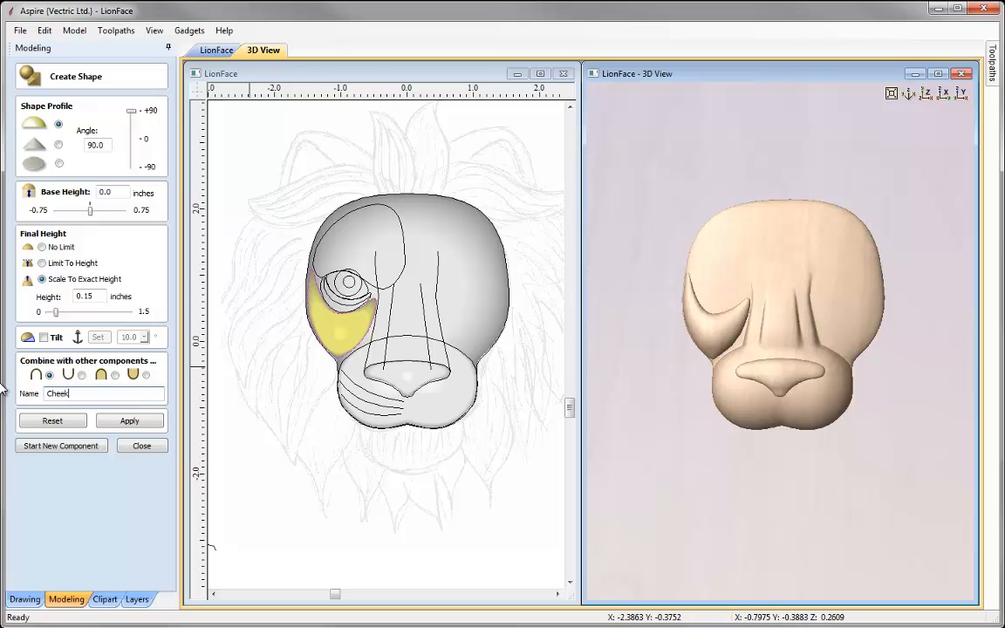
click(127, 420)
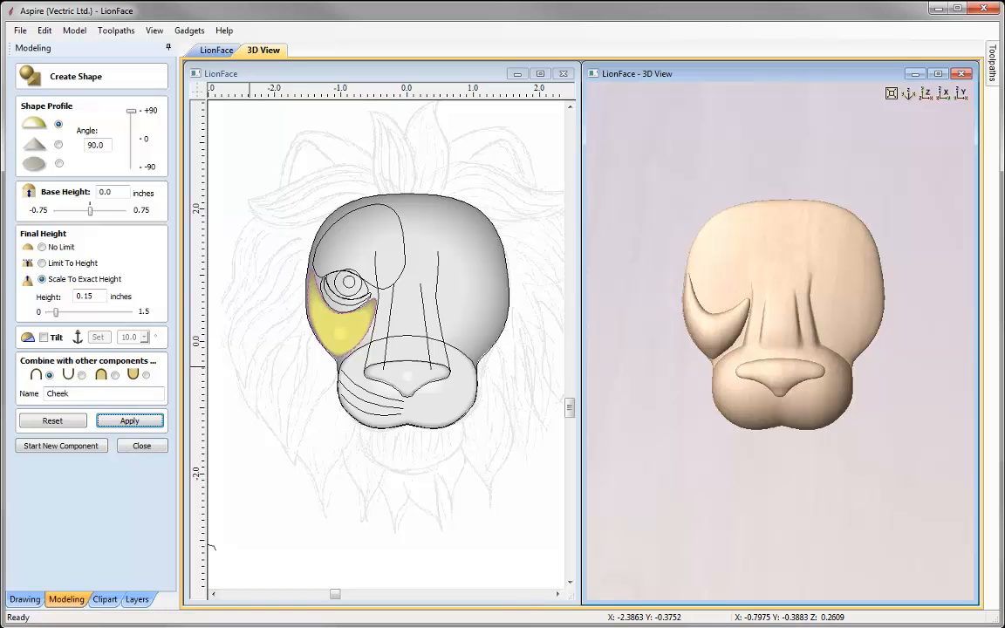
click(75, 447)
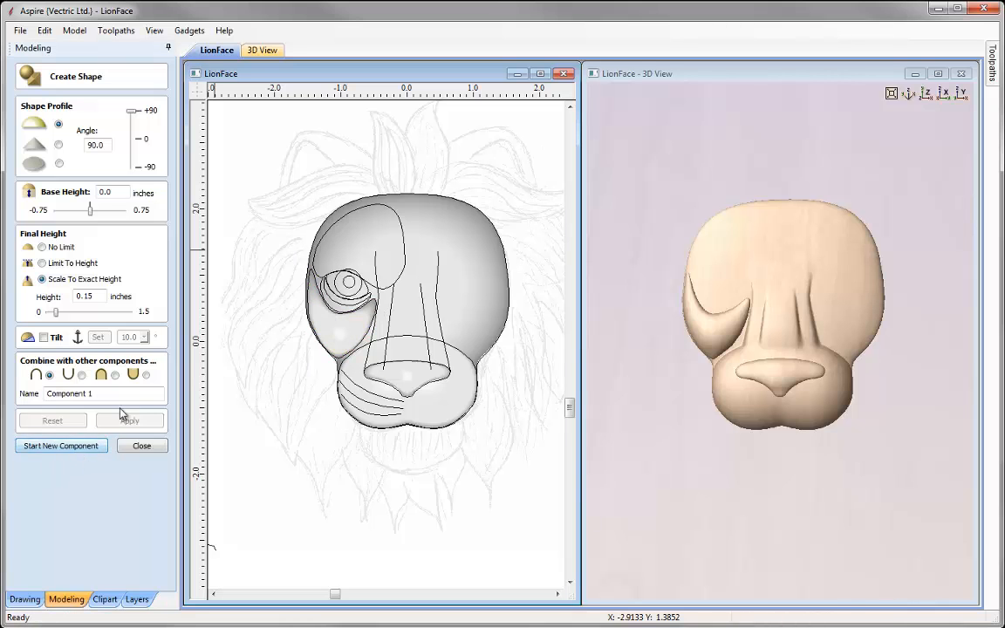
- Create a rounded shape from the crescent outline under the eye with angle 90, scaled to exactly 0.075 inches, using add combine mode
click(322, 285)
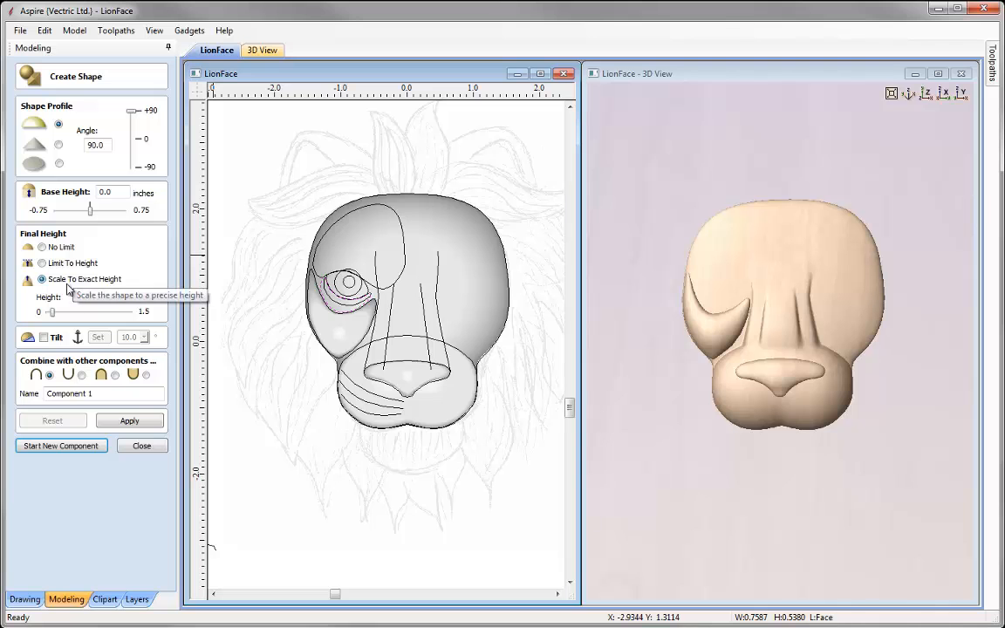
click(128, 421)
drag(747, 424, 780, 379)
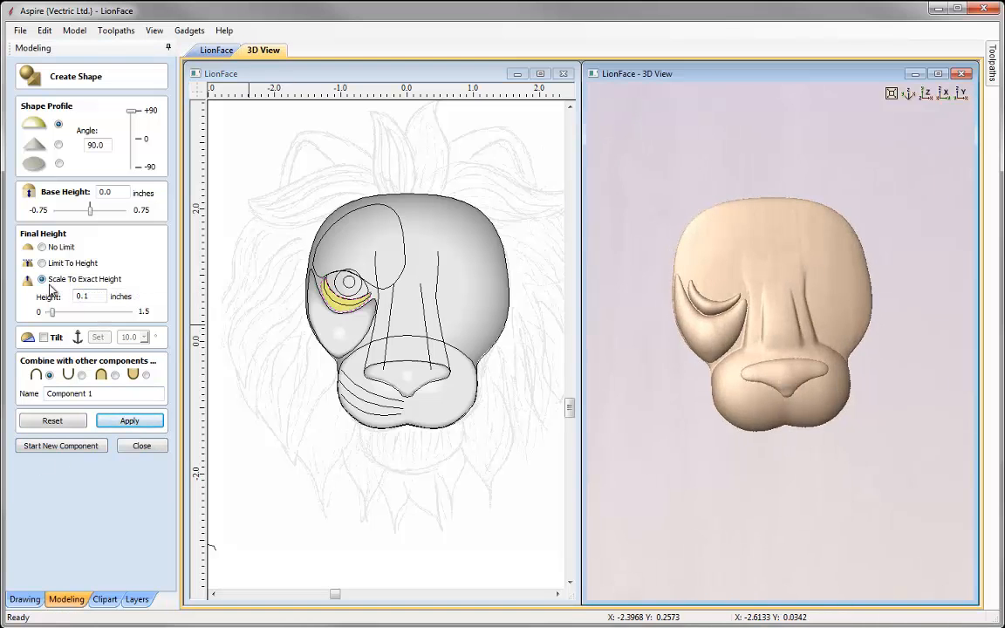
click(88, 296)
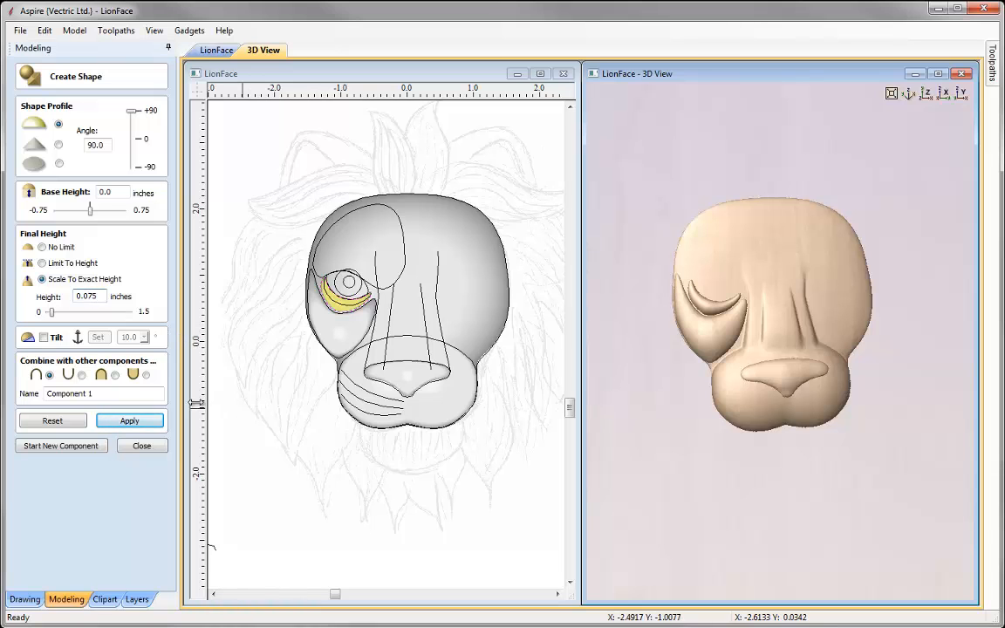
click(149, 423)
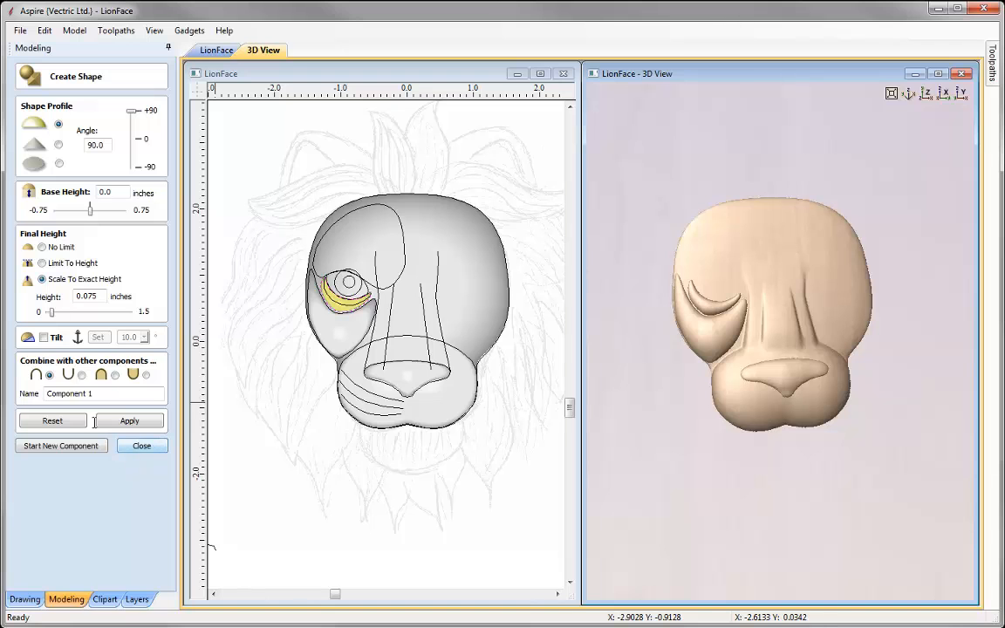
- Name the under-eye shape Under Eye, apply it, and start a new component
click(78, 393)
text(Under Eye)
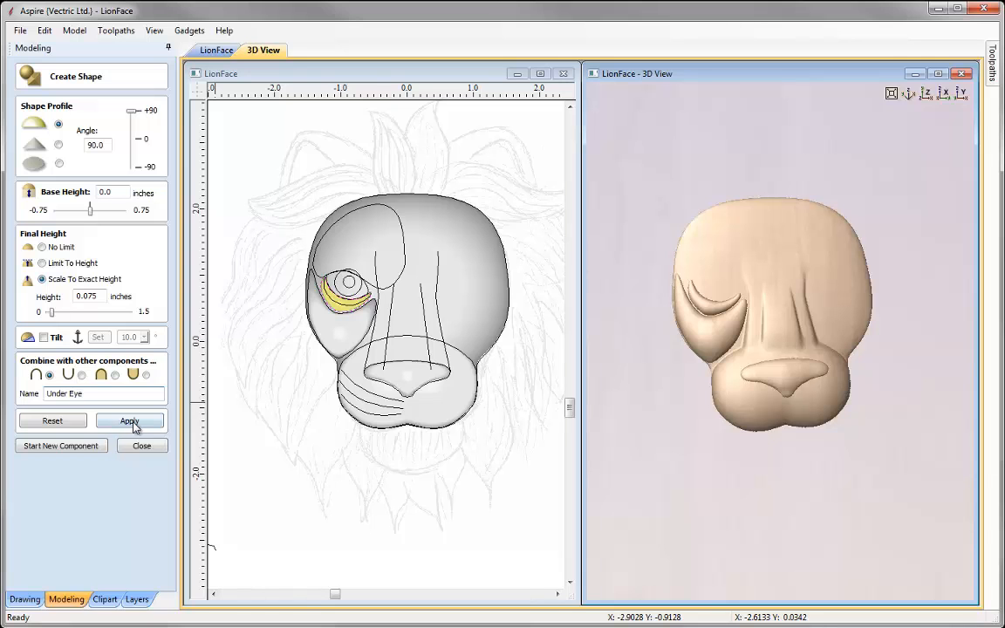
click(133, 422)
click(97, 447)
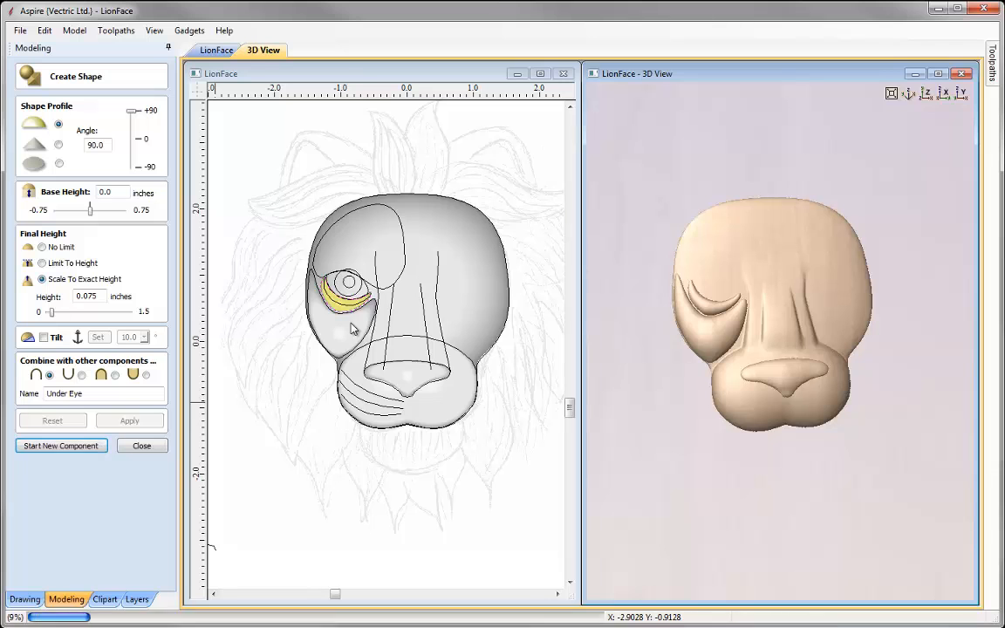
- Create a rounded shape from the eye outline with angle 90, scaled to exactly 0.1 inches, and name it Eye
click(329, 266)
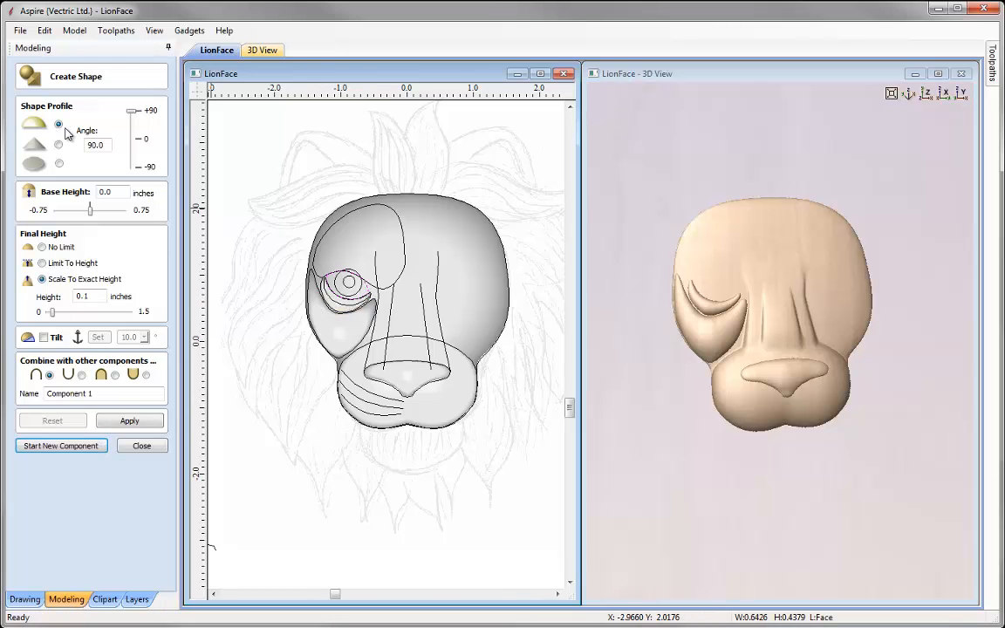
drag(85, 296, 99, 297)
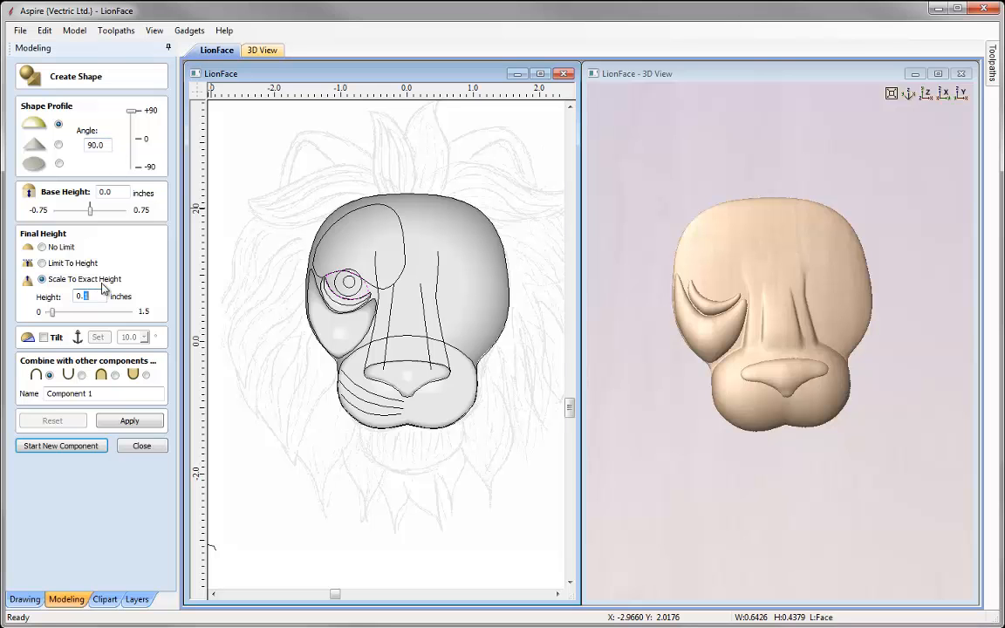
triple_click(105, 394)
text(Eye)
click(109, 422)
click(823, 385)
drag(781, 391, 785, 417)
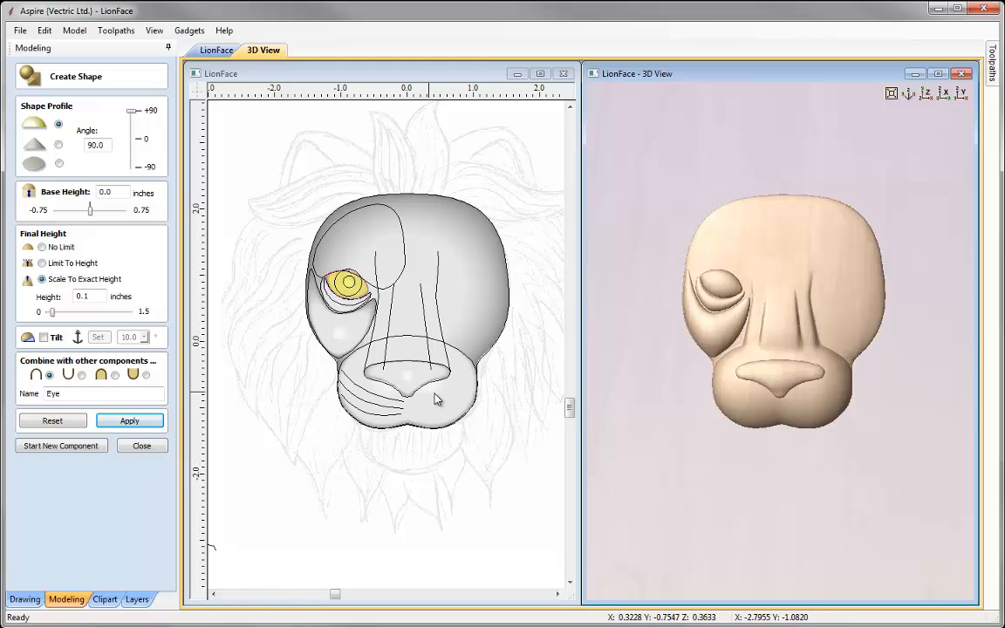
- Reselect the eye outline, reapply the Eye shape at 0.1 inches, and start a new component
click(333, 307)
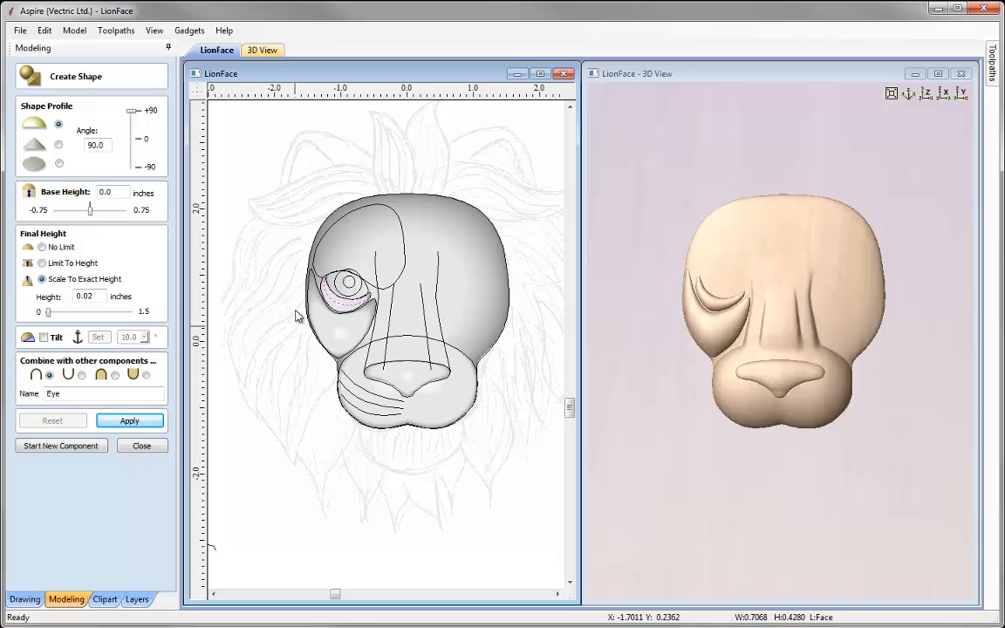
click(354, 270)
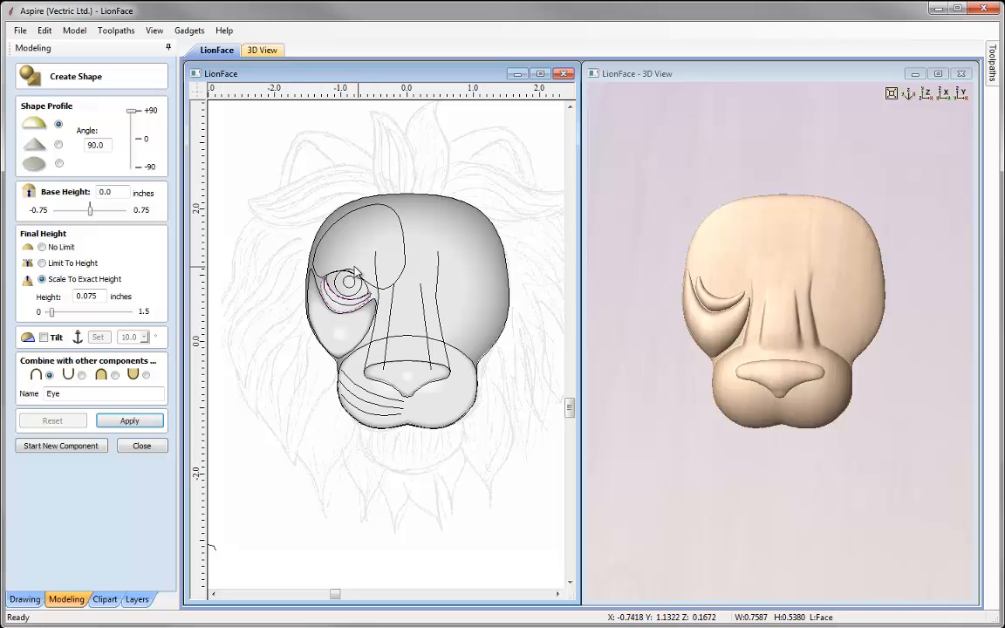
click(334, 265)
click(129, 421)
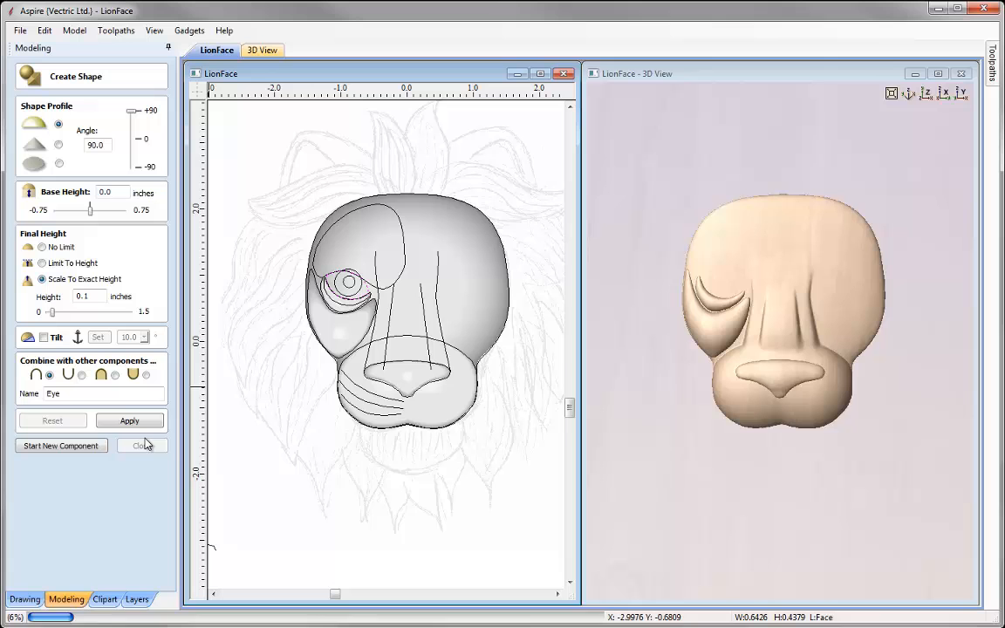
click(63, 445)
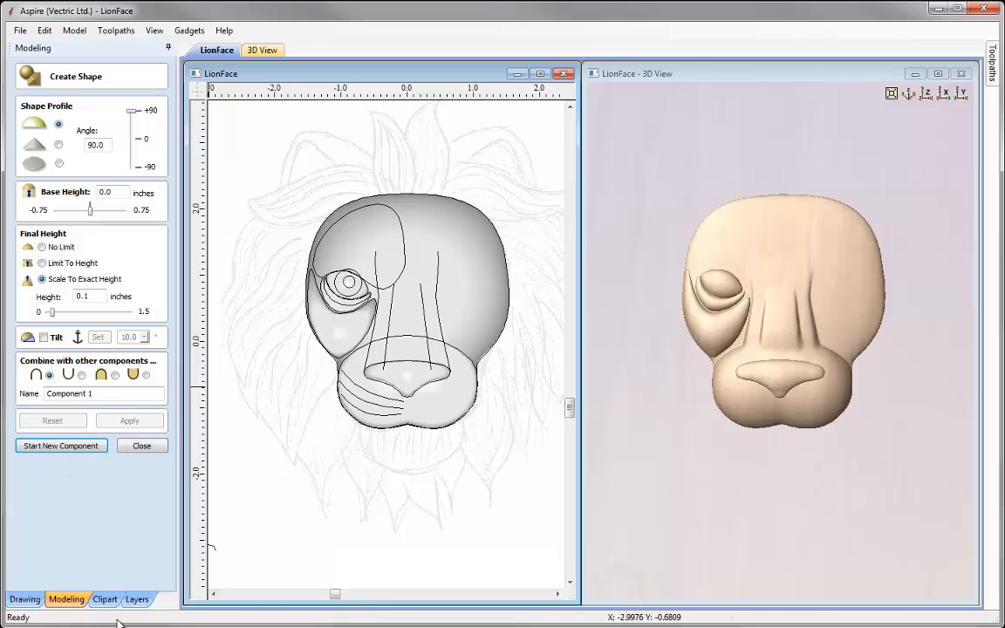
- Create a rounded shape from the lower eyelid outline with angle 90, scaled to exactly 0.02 inches, using add combine mode
click(330, 299)
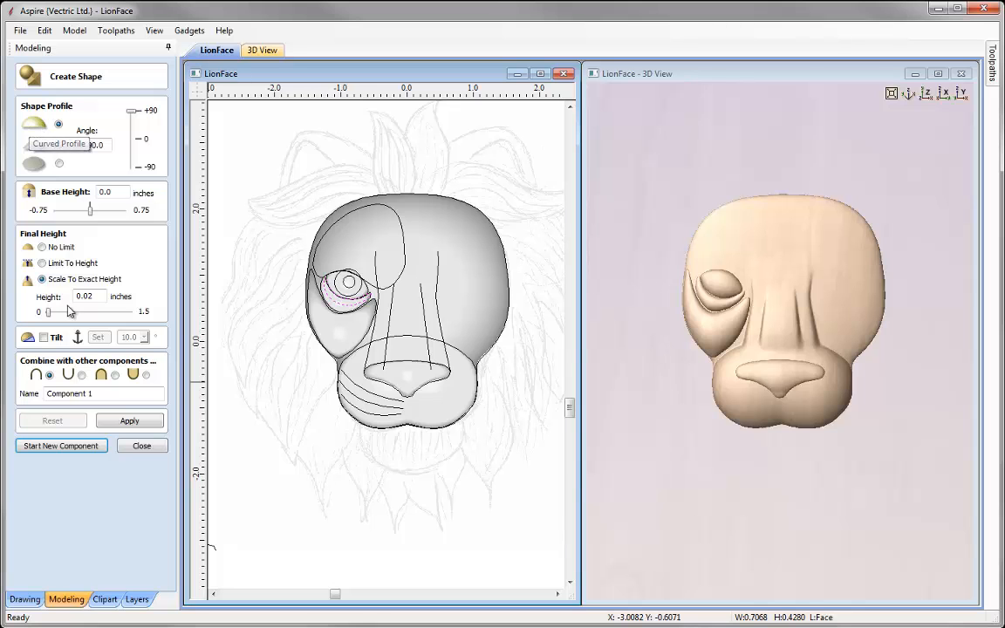
drag(88, 296, 100, 293)
text(1)
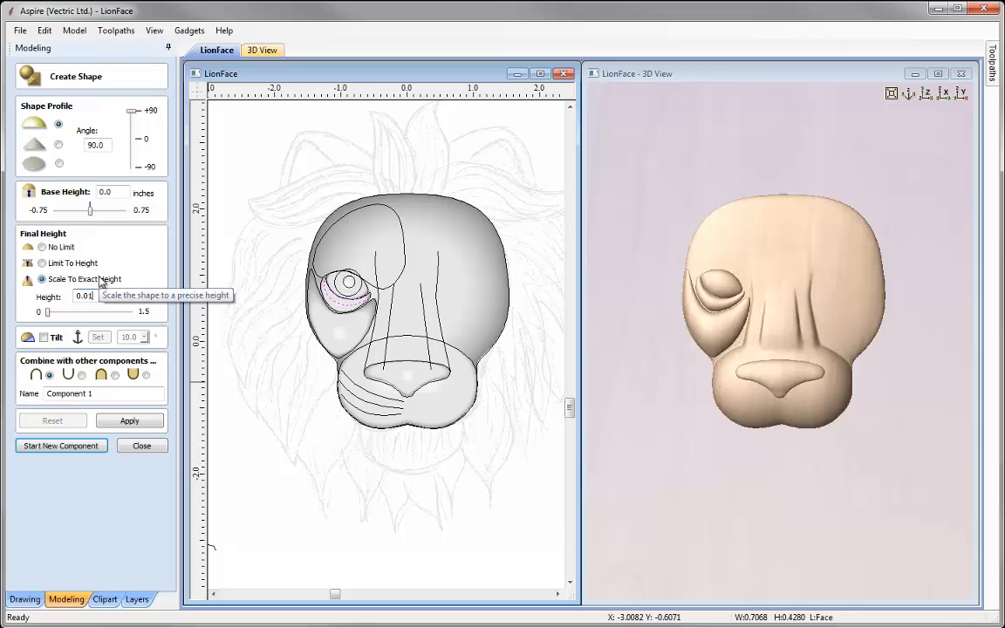
click(131, 421)
drag(834, 409, 855, 410)
drag(88, 297, 99, 296)
text(2)
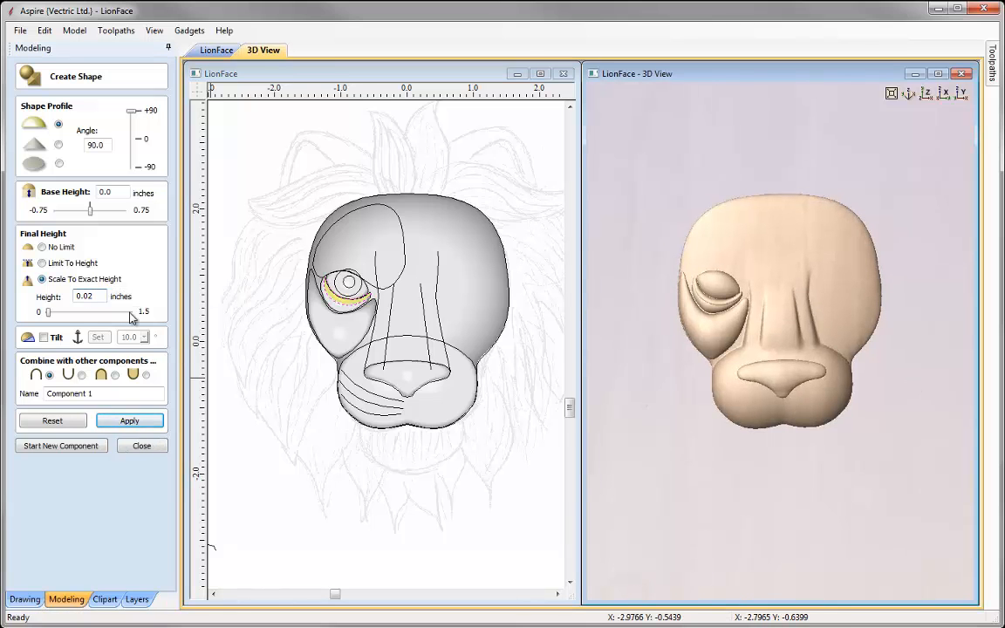
click(132, 420)
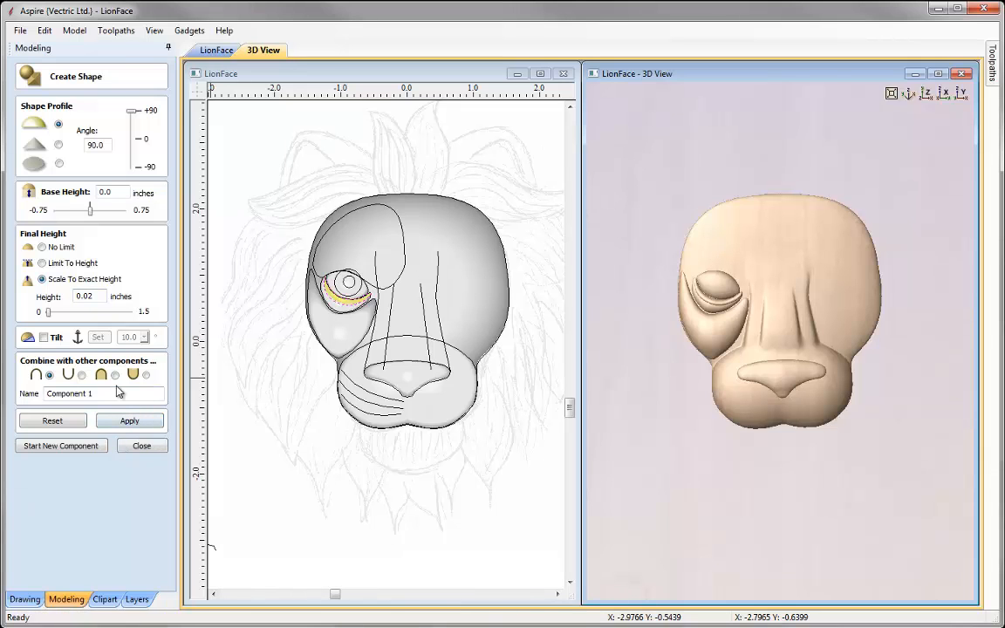
- Name the eyelid shape Eye Lid, apply it, and start a new component
drag(115, 394, 43, 394)
text(Eye Lid)
click(124, 422)
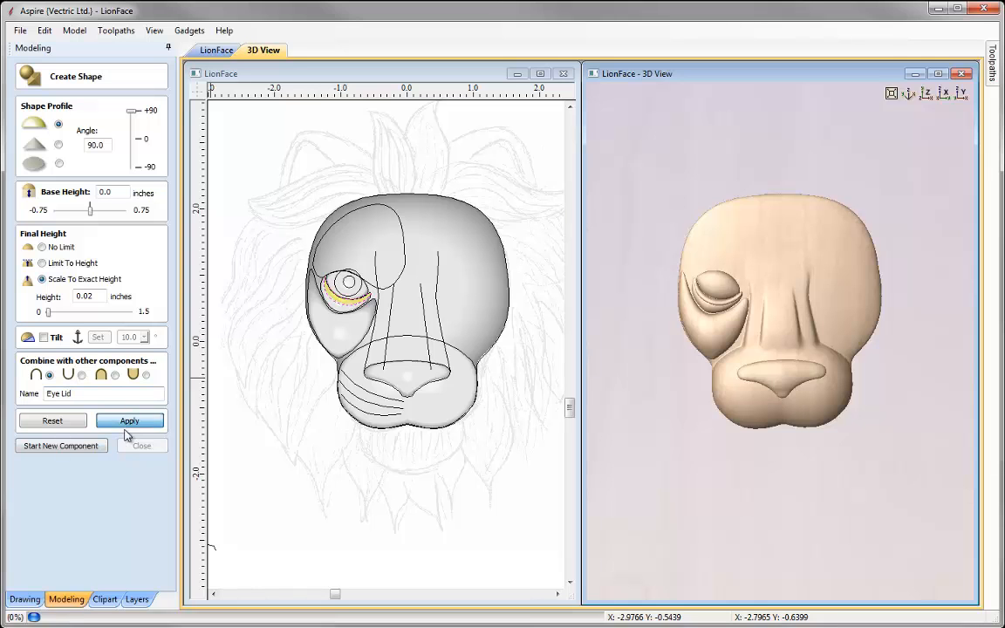
click(70, 448)
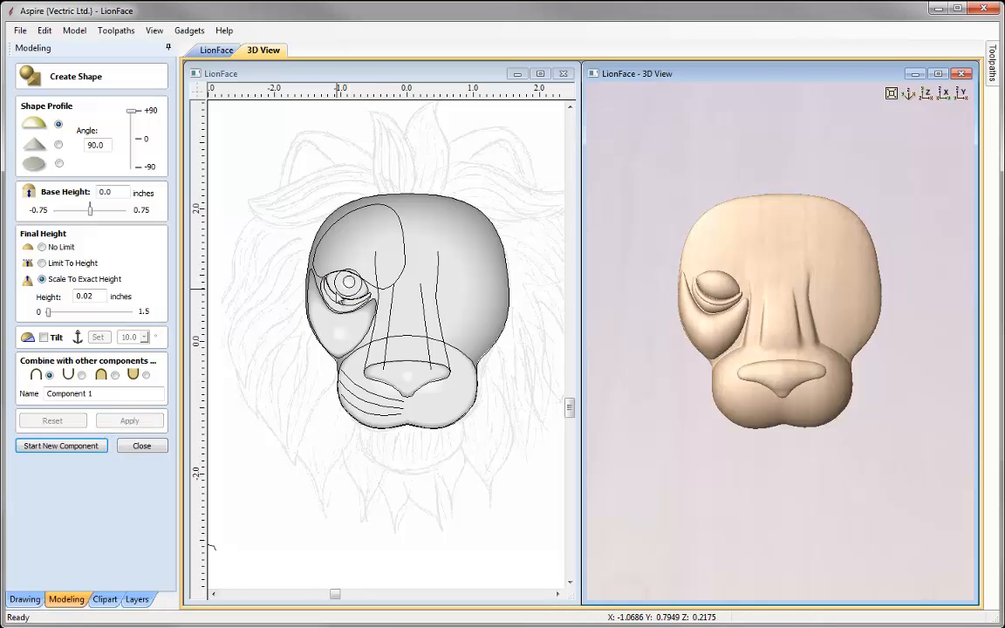
- Create an angular-profile shape from the two iris circles with angle 40, limited to a height of 0.02 inches
click(348, 289)
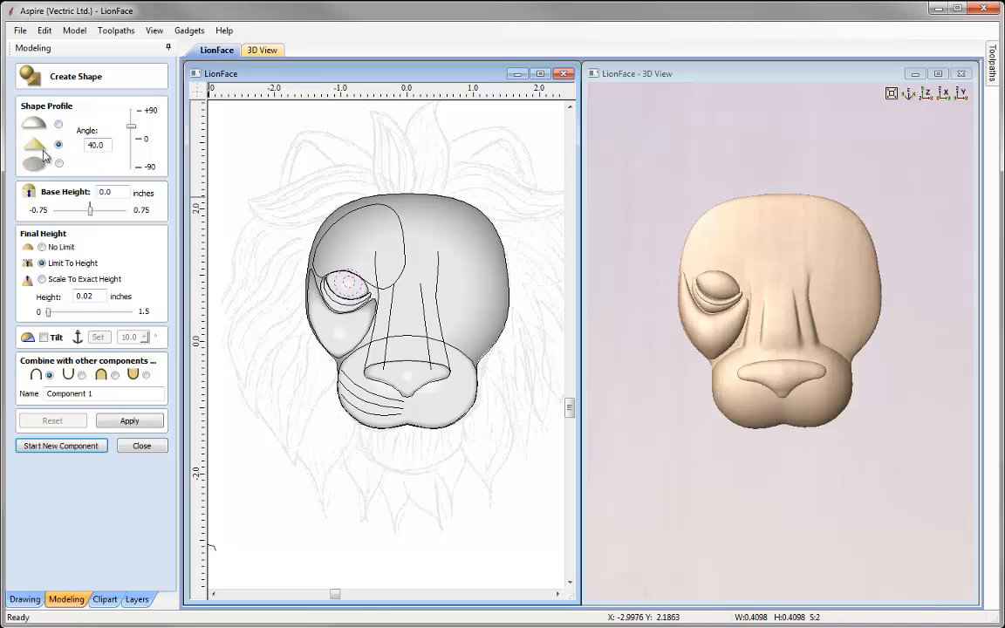
click(105, 147)
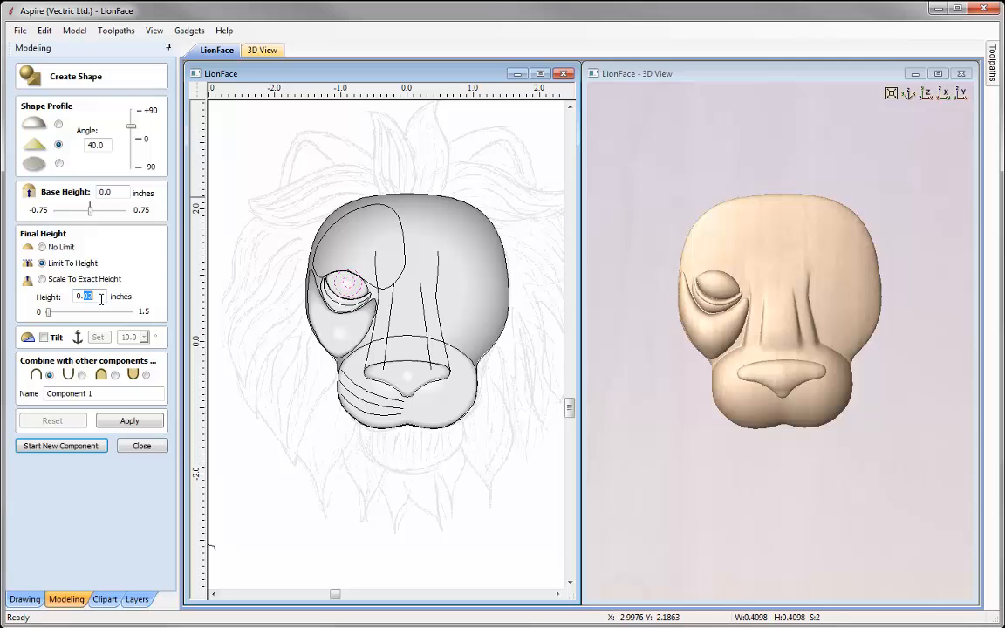
click(131, 421)
drag(822, 434, 778, 366)
scroll(766, 343, up, 3)
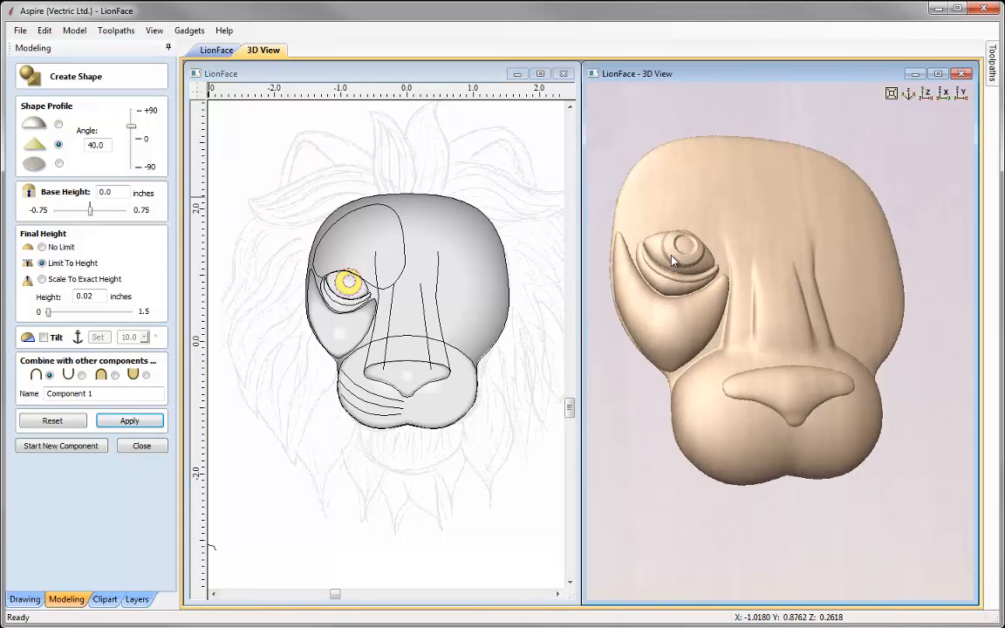
drag(680, 262, 700, 357)
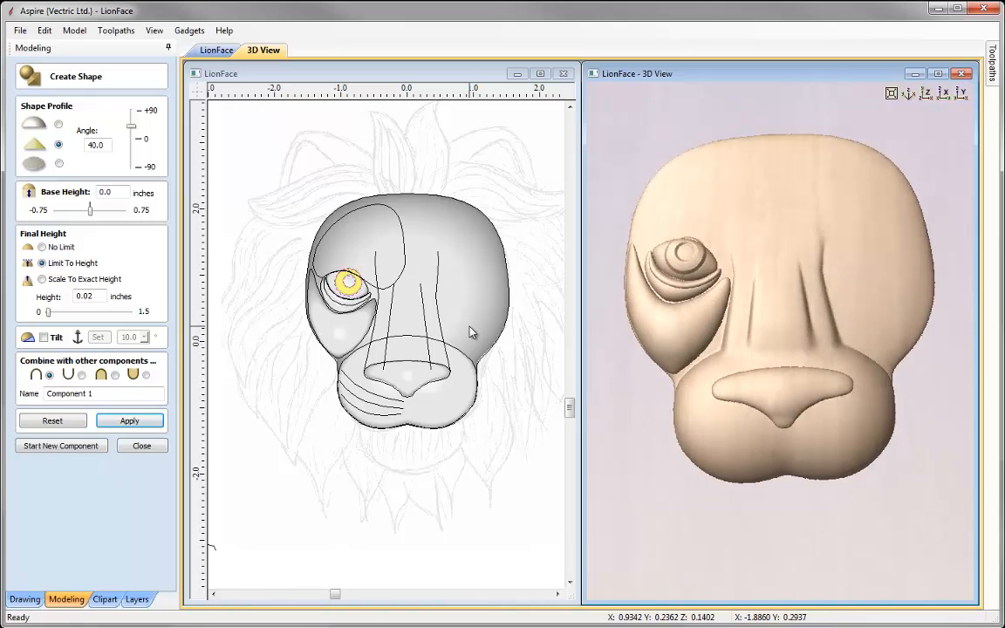
- Switch the iris shape to subtract combine mode, name it Iris, apply it, and start a new component
click(82, 375)
drag(628, 245, 704, 294)
drag(96, 395, 47, 395)
text(Iris)
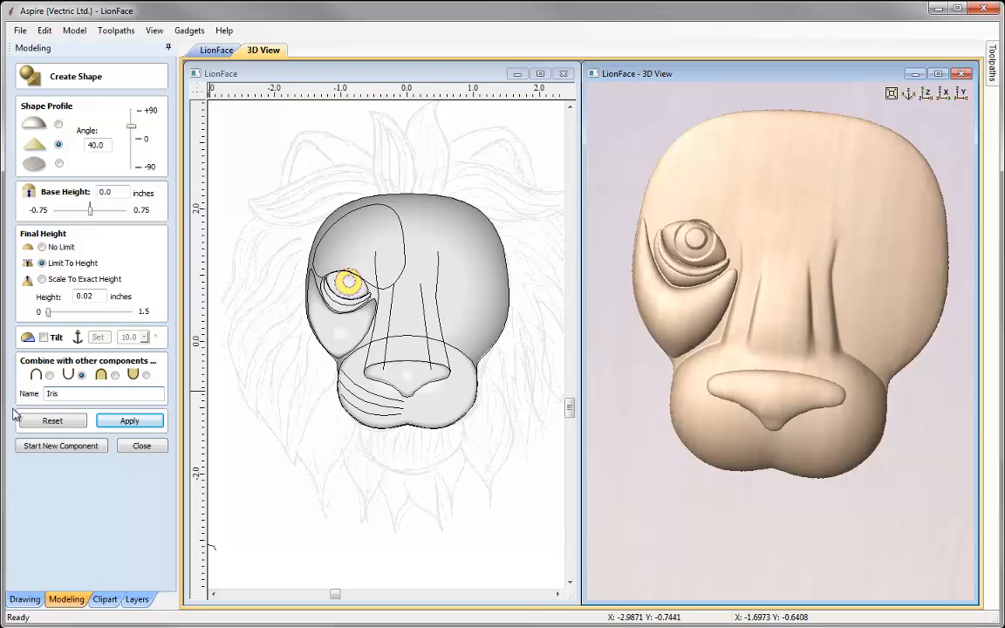
click(129, 420)
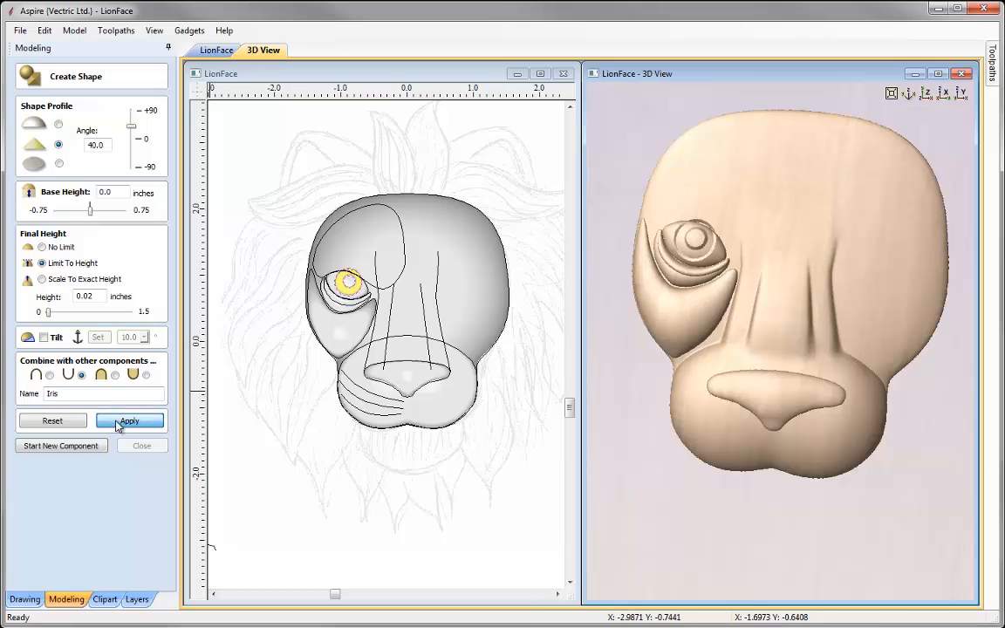
click(77, 448)
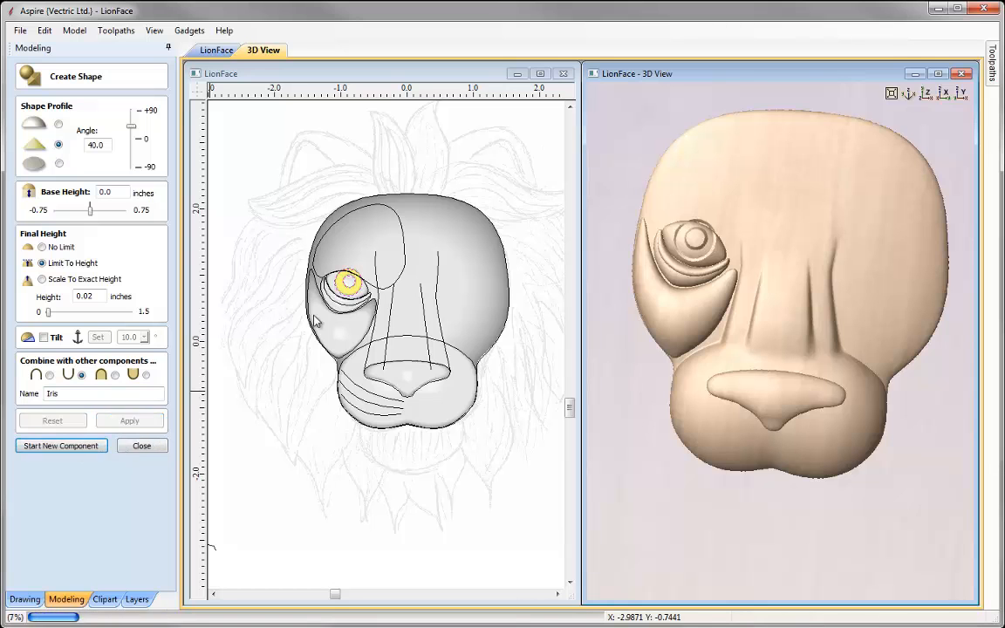
- Create a rounded shape from the forehead outline above the eye with angle 90, scaled to exactly 0.2 inches, using add combine mode
click(400, 281)
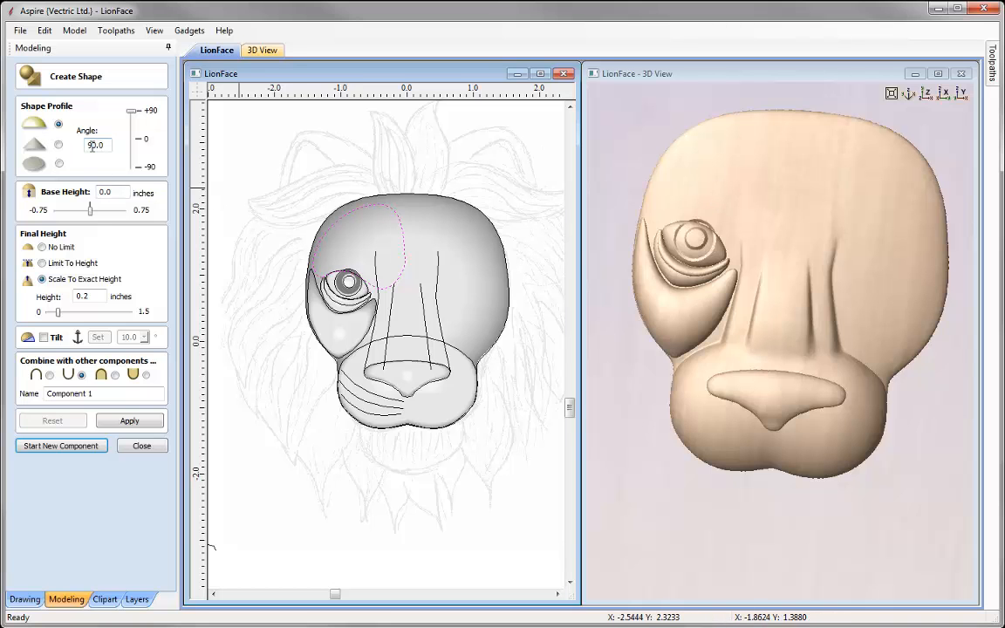
click(130, 112)
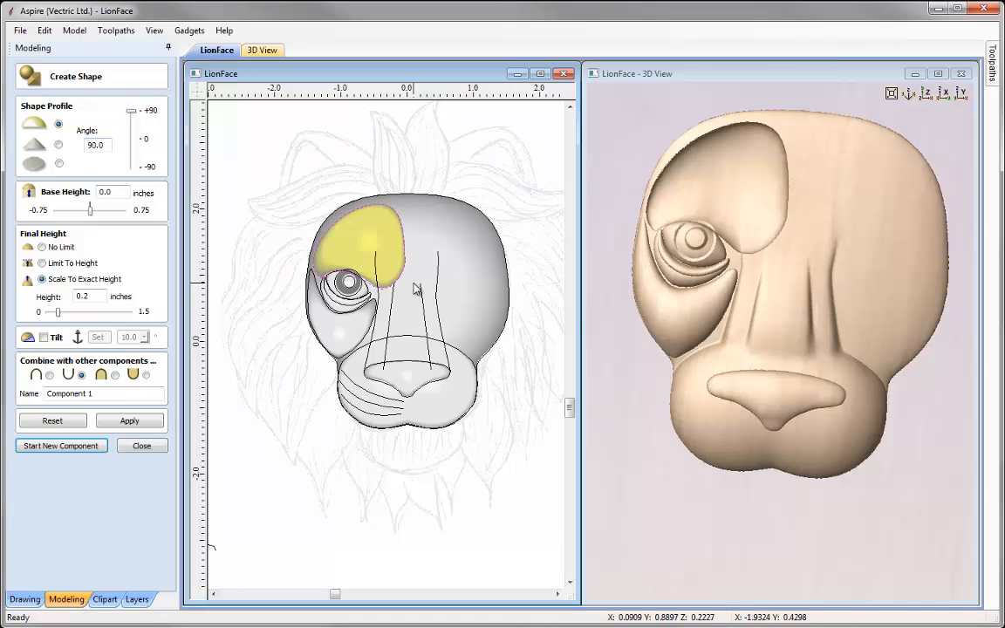
click(50, 376)
drag(620, 372, 535, 340)
- Name the brow shape Forehead, apply it, and finish creating shapes
triple_click(108, 395)
text(Forehead)
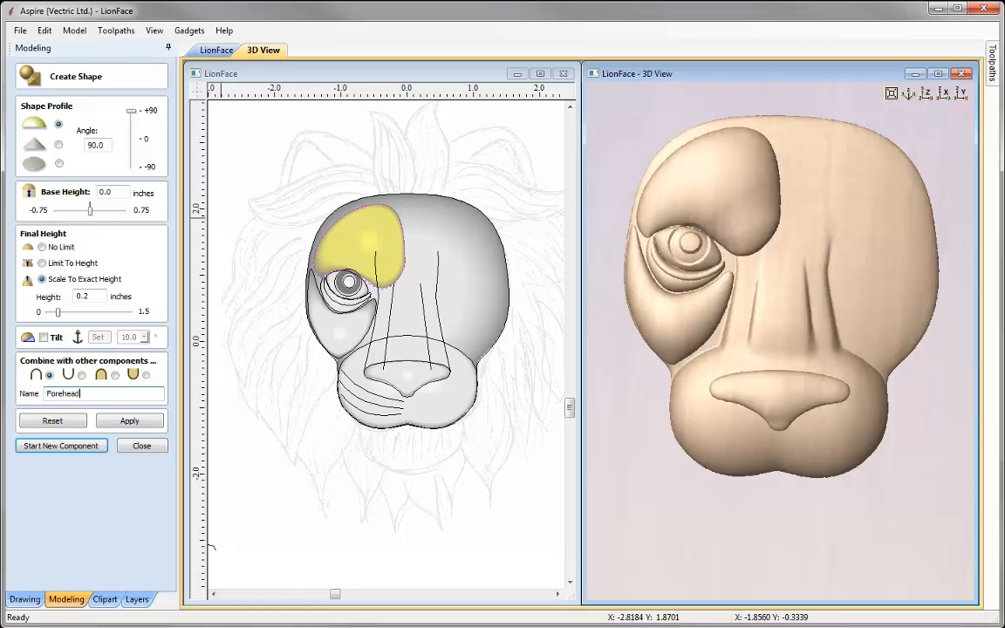
click(129, 423)
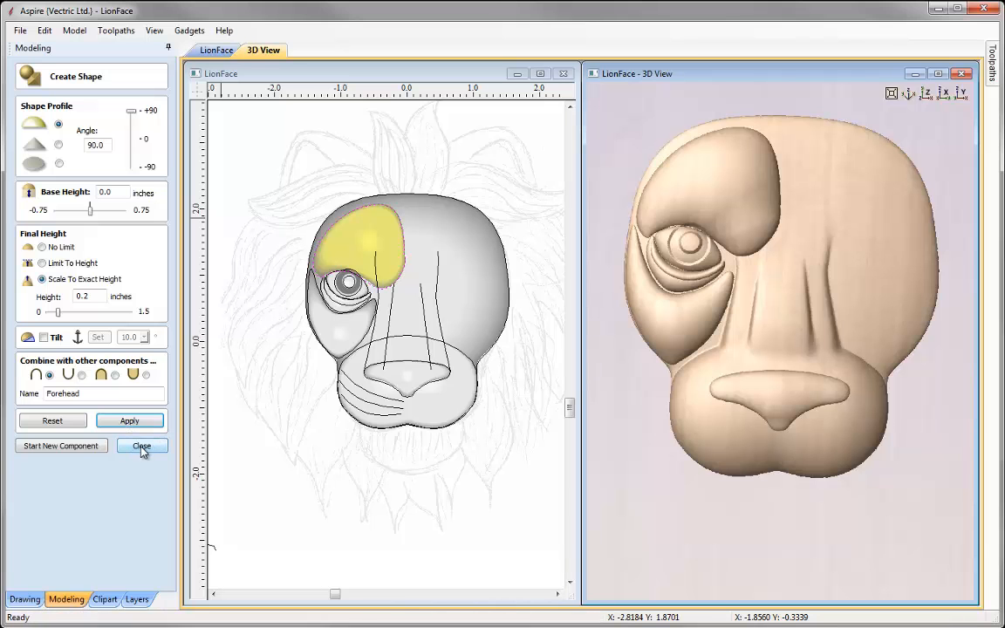
click(142, 447)
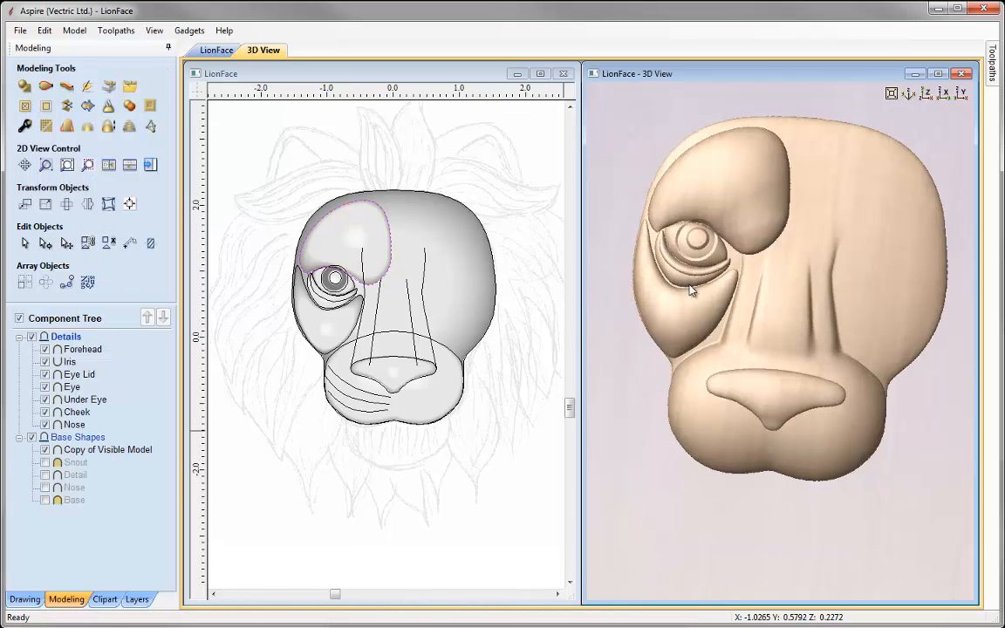
- Bake the Eye and Iris components together into one component on the Details level
mouse_move(695, 242)
mouse_down()
mouse_move(695, 218)
mouse_move(684, 245)
mouse_move(695, 228)
mouse_up()
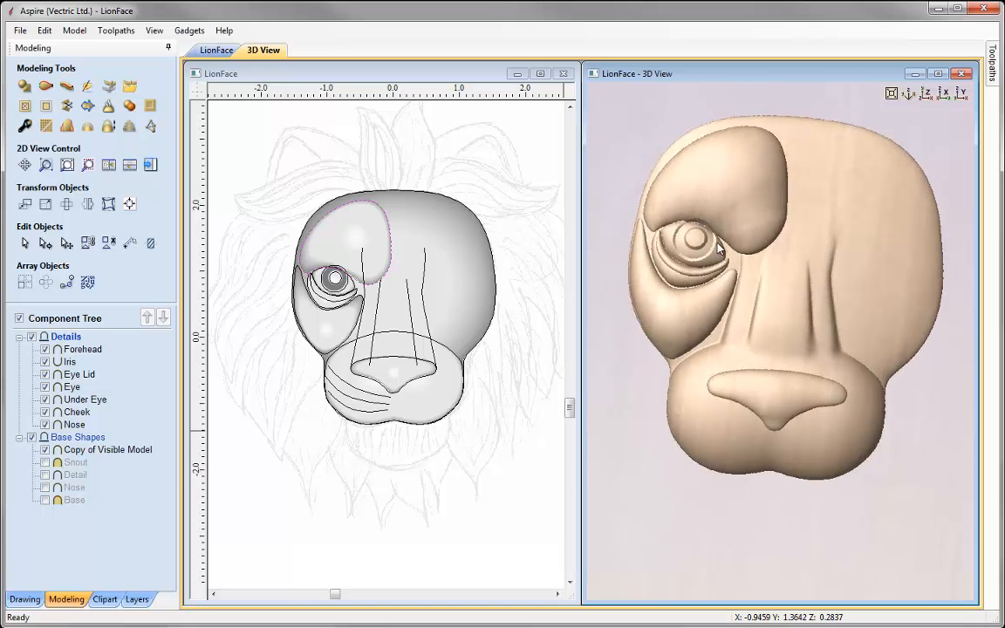
drag(781, 337, 686, 224)
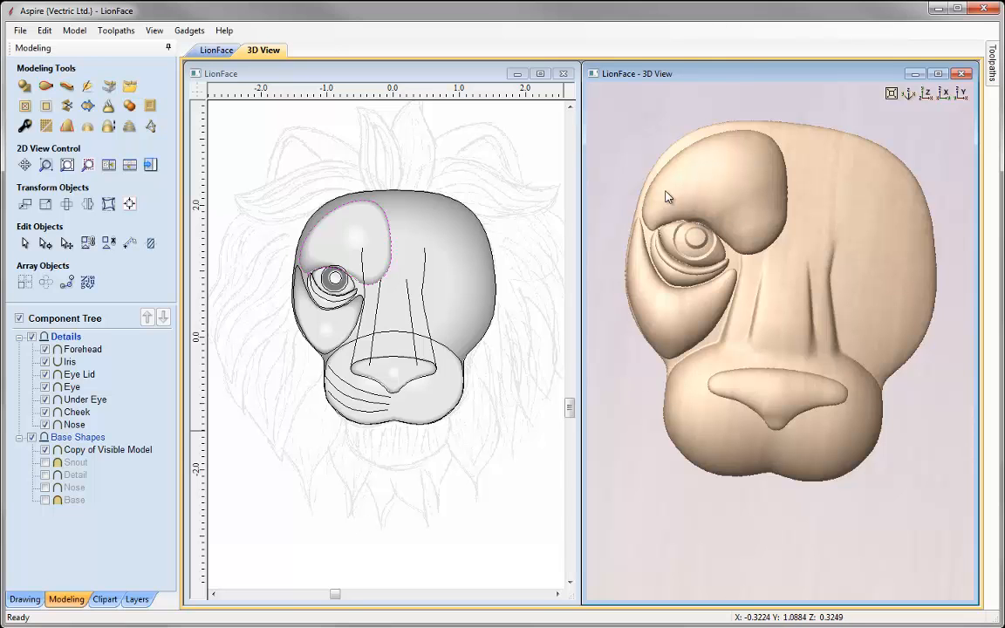
click(549, 386)
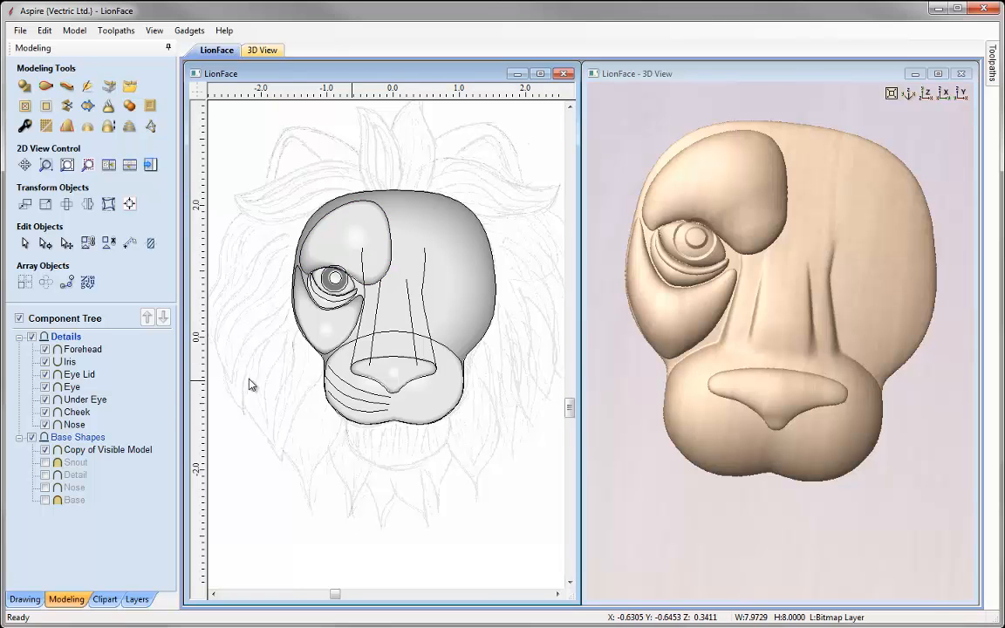
click(72, 386)
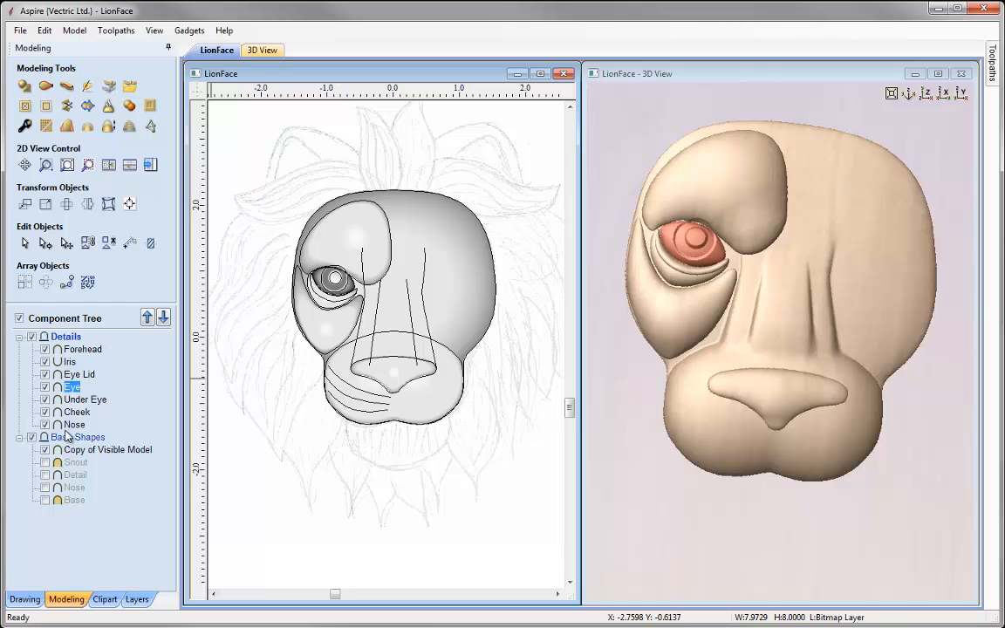
ctrl+click(70, 361)
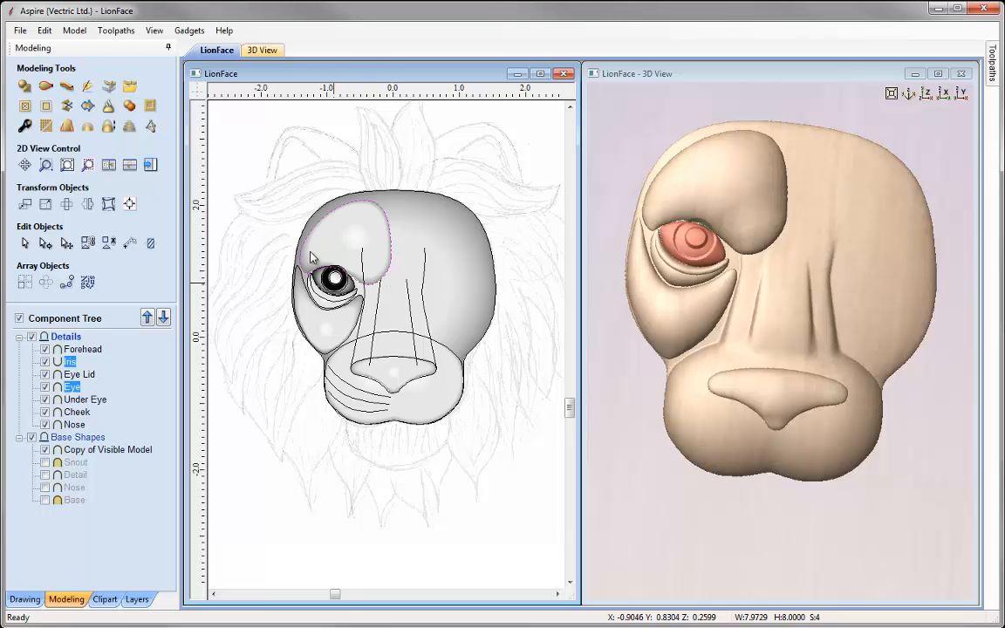
click(25, 106)
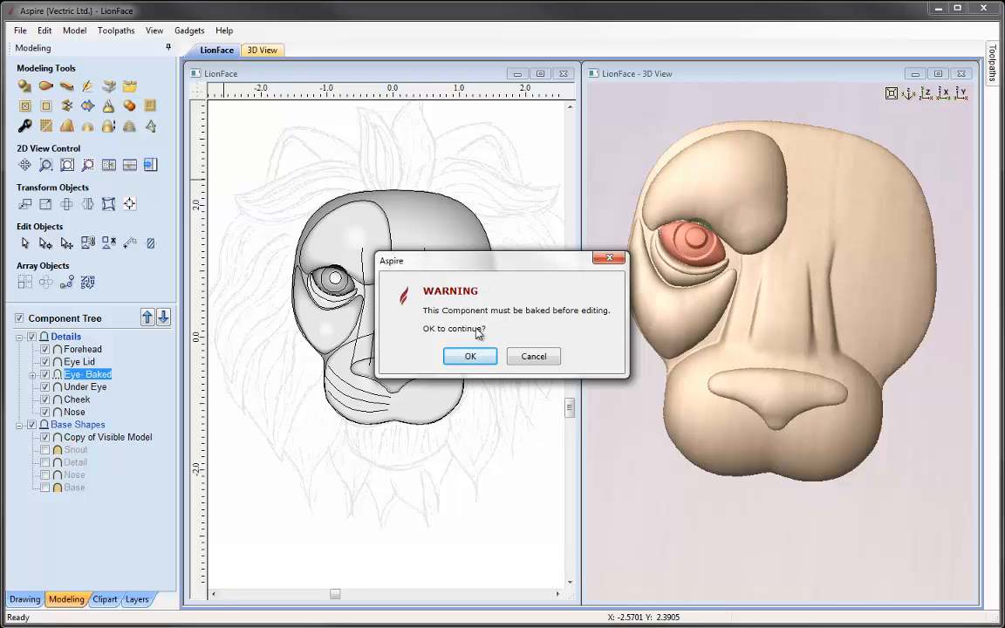
click(472, 359)
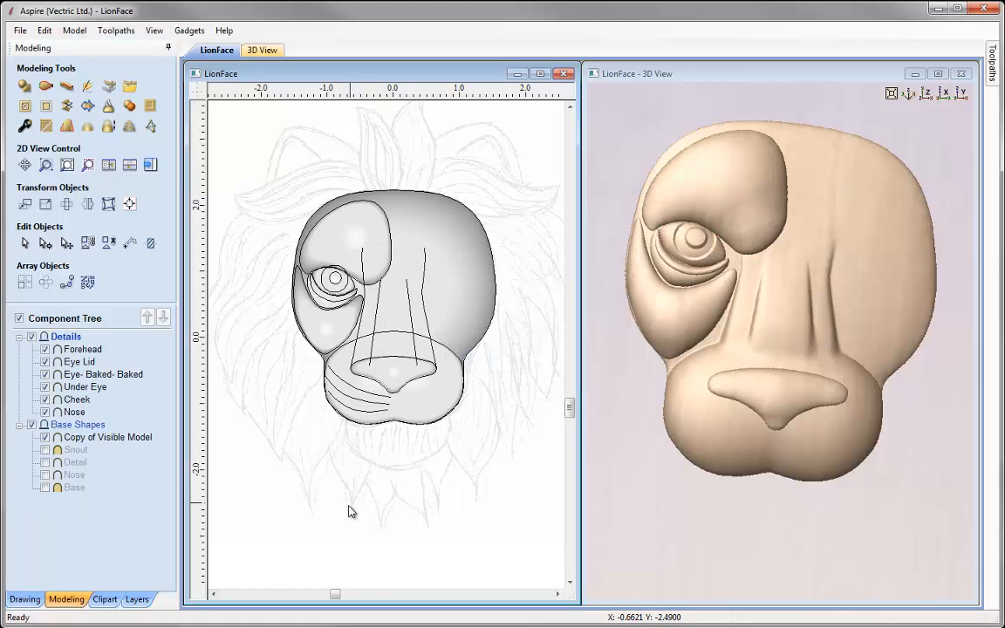
- Set the three whisker curves on the snout as drive rails for an Extrude and Weave shape
drag(741, 341, 637, 248)
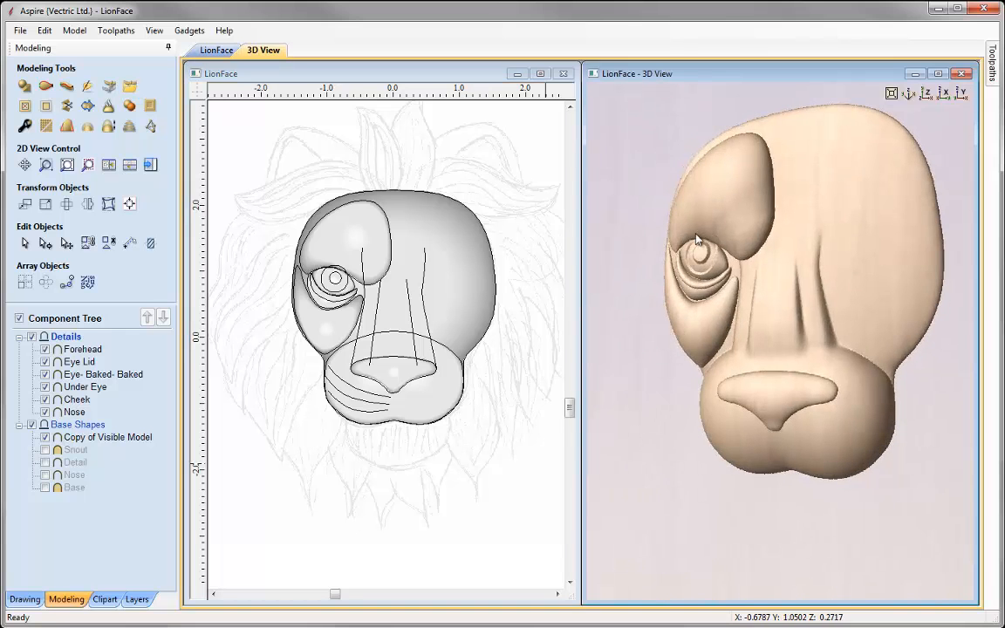
drag(730, 312, 677, 219)
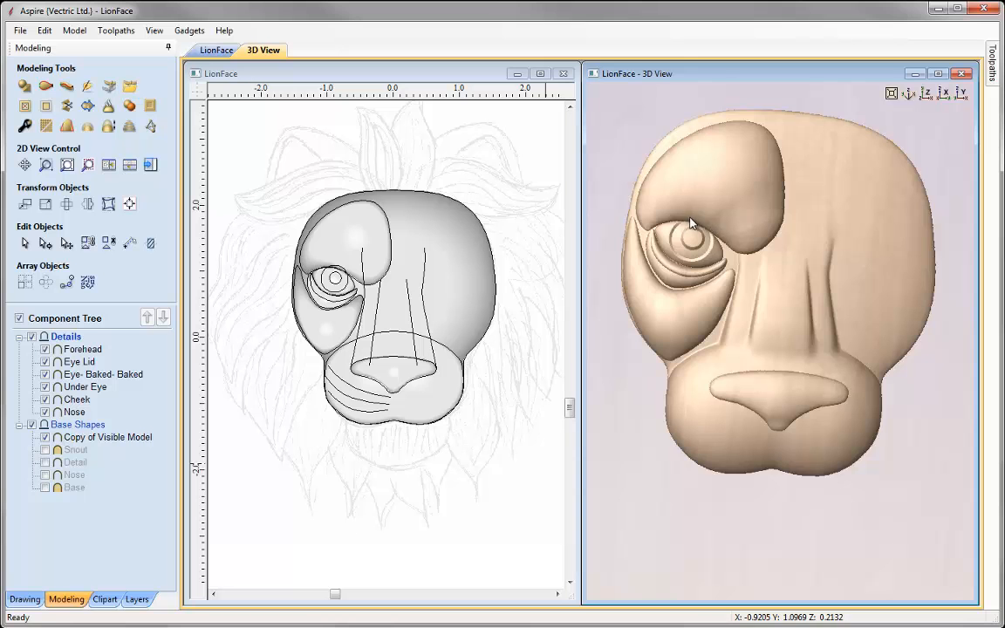
drag(778, 341, 654, 446)
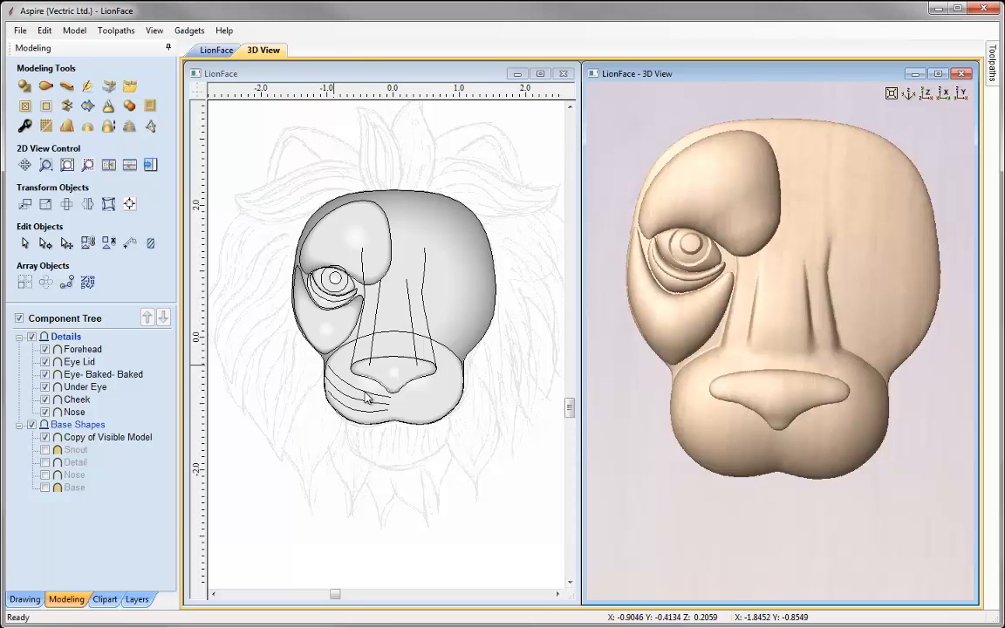
drag(334, 594, 338, 599)
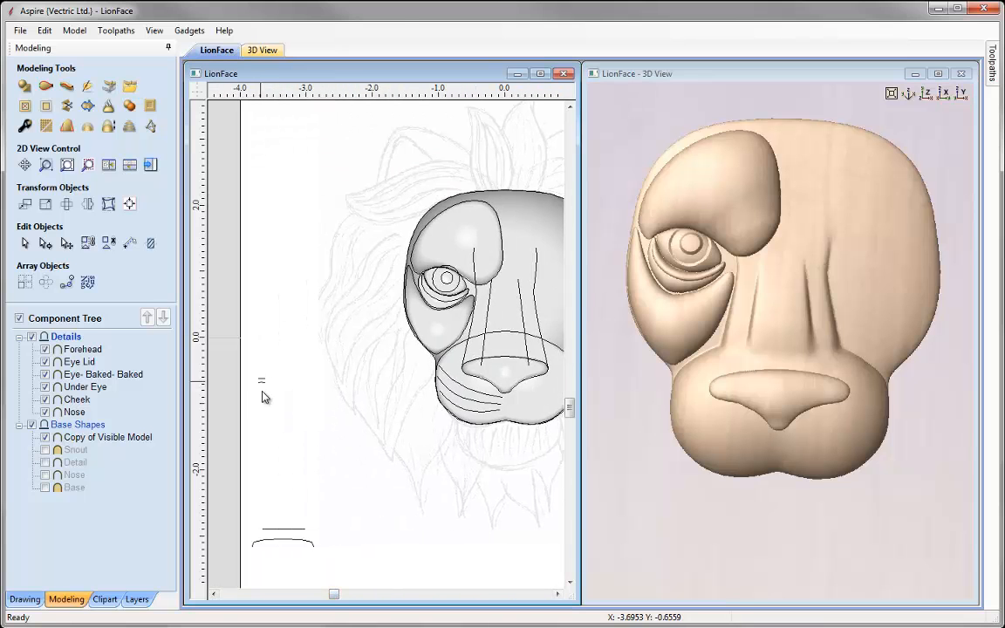
scroll(261, 382, up, 3)
scroll(272, 384, up, 3)
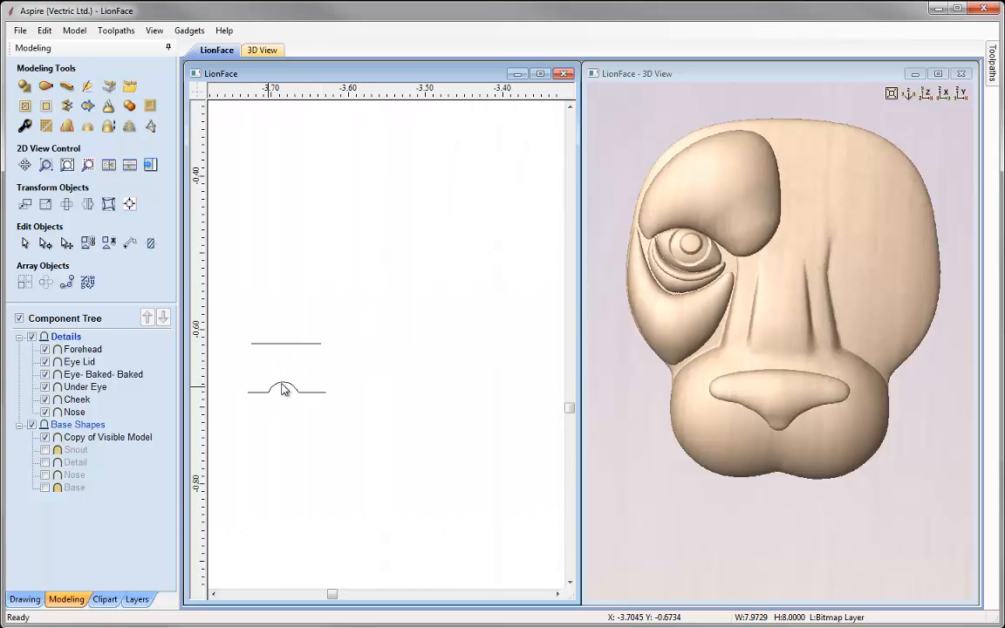
scroll(270, 384, down, 8)
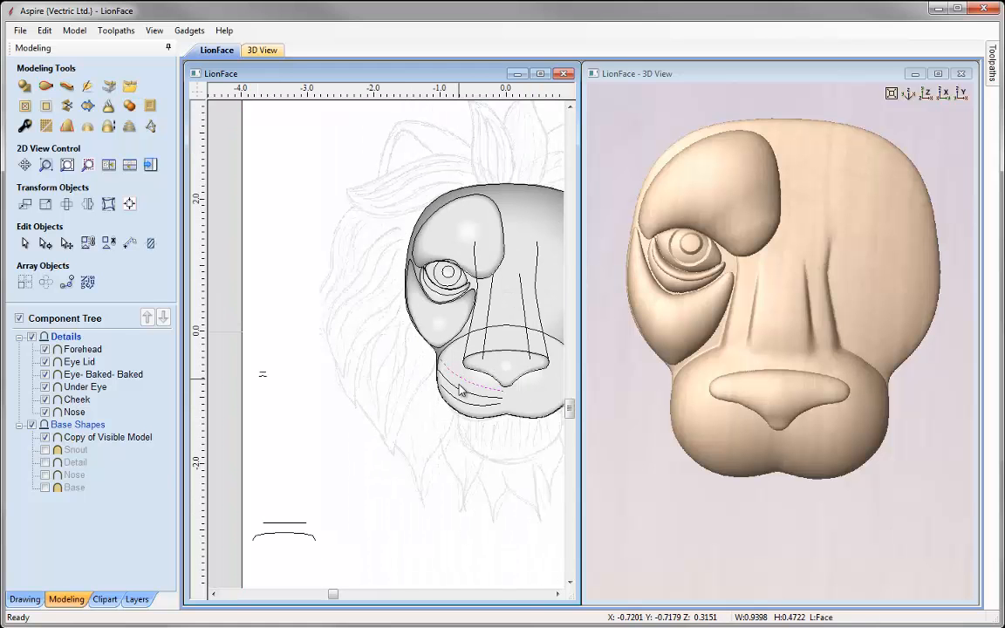
shift+click(458, 391)
shift+click(461, 401)
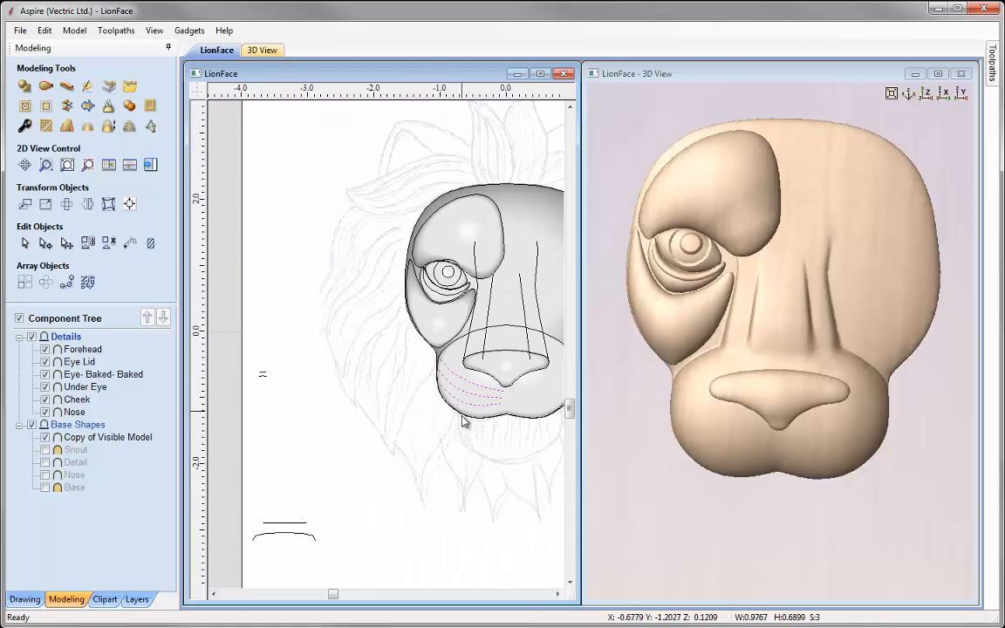
click(53, 87)
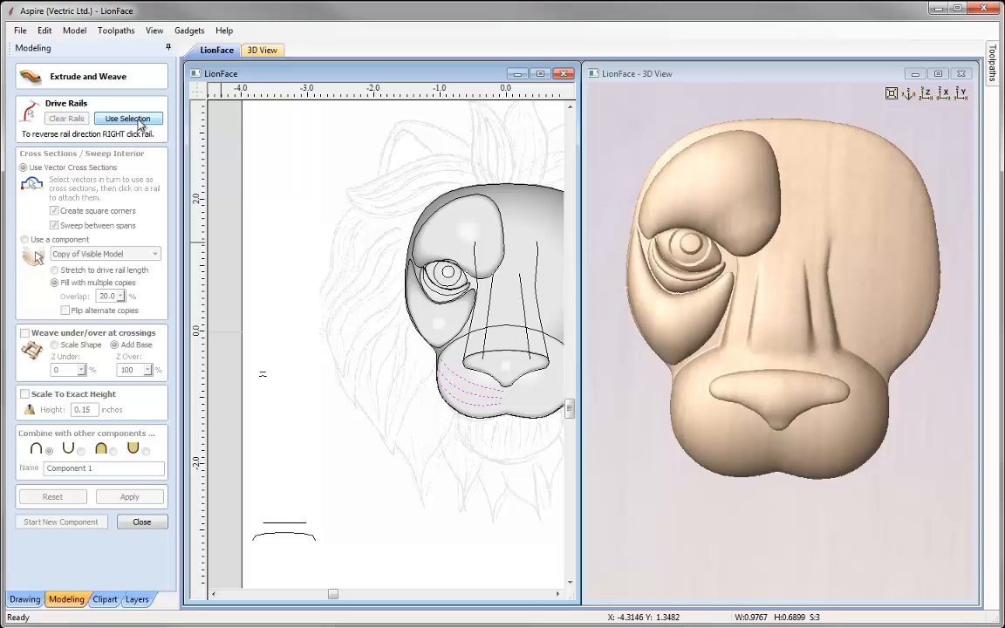
click(137, 120)
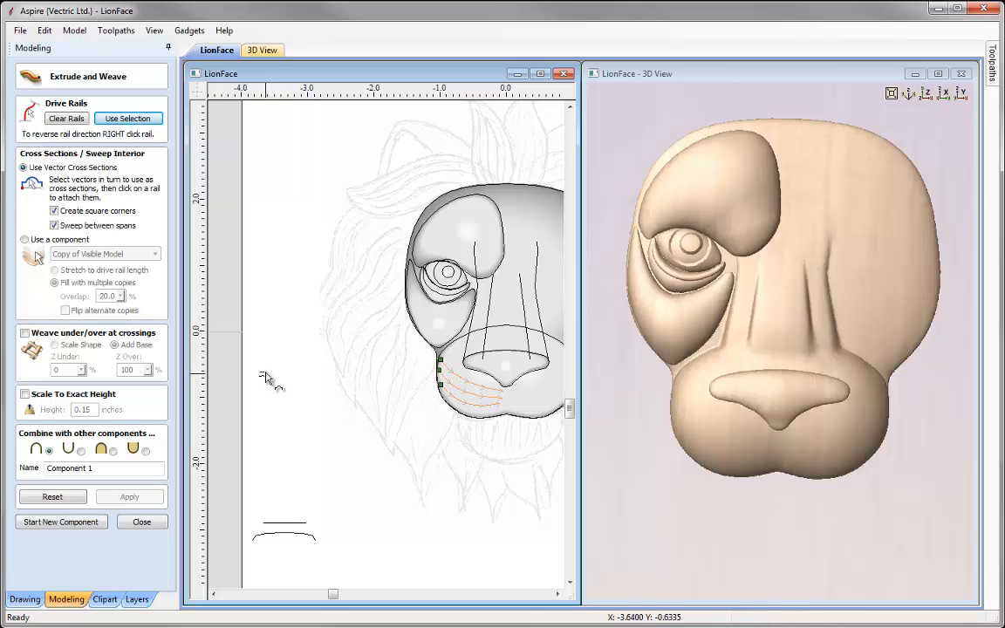
- Attach the small straight cross section to both ends of the whisker rails and the small raised-arc cross section to their middles
click(264, 374)
click(439, 362)
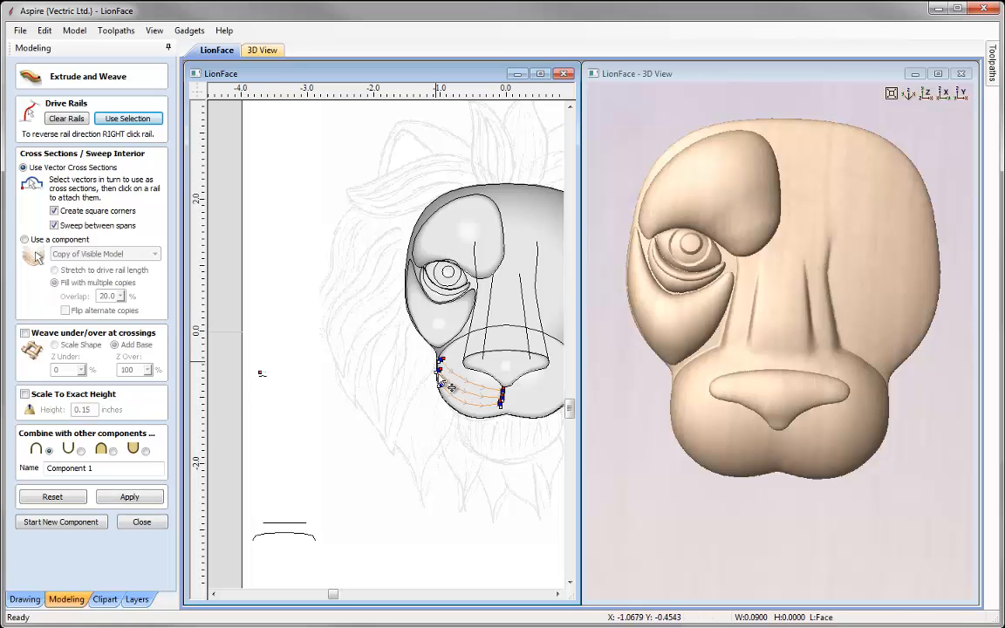
click(263, 375)
click(474, 392)
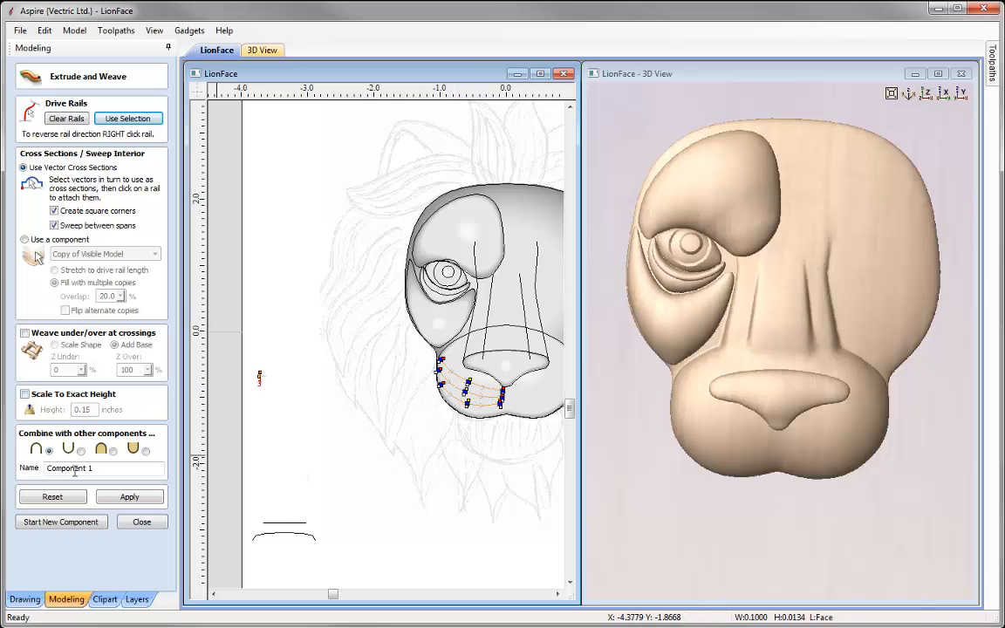
- Name the extruded component Whiskers and apply it with add combine mode
drag(98, 471, 37, 470)
text(Whiskers)
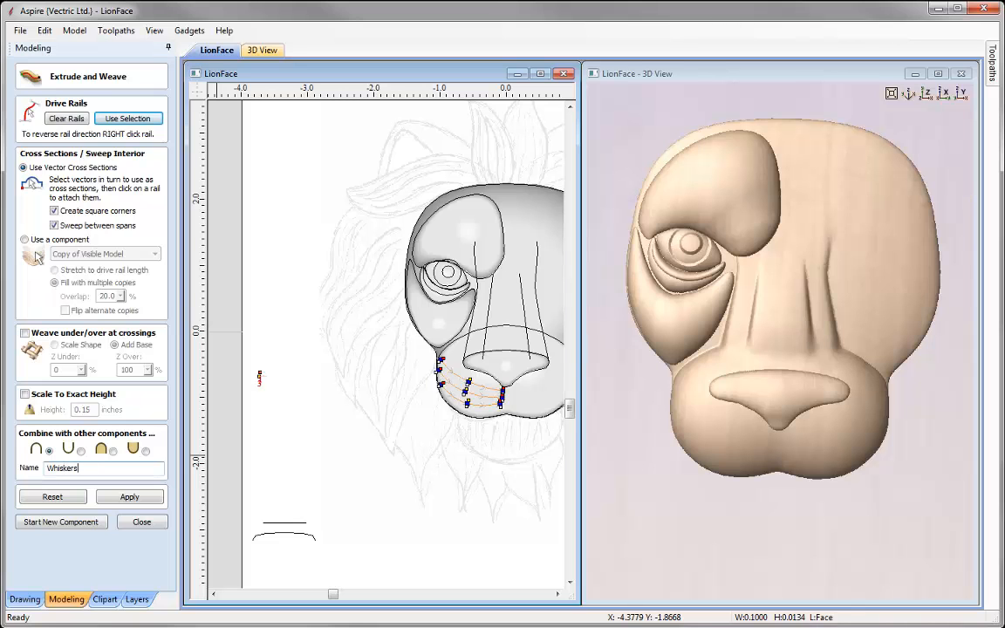
click(129, 496)
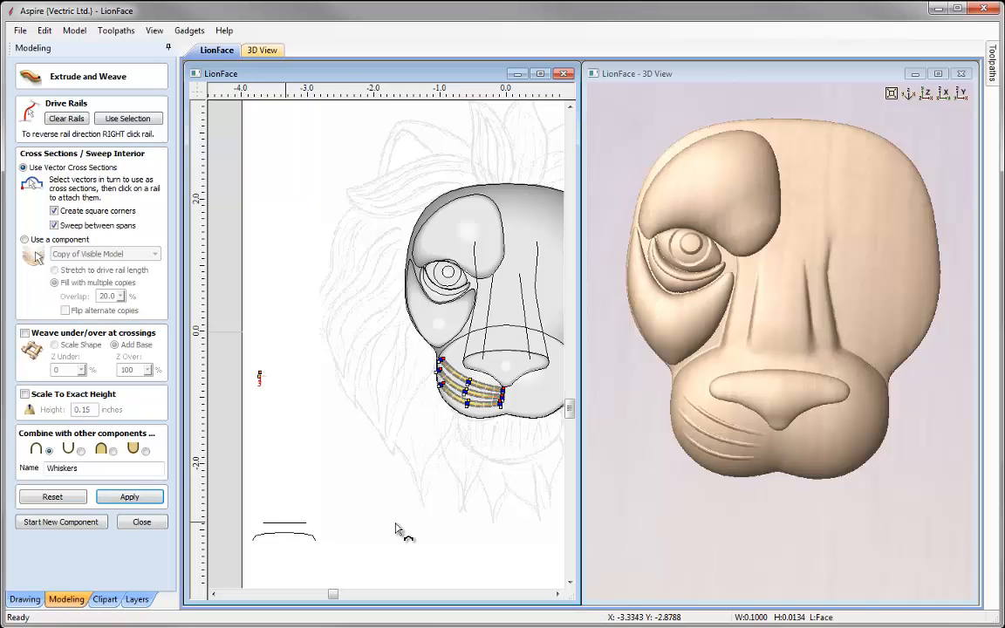
drag(702, 443, 839, 386)
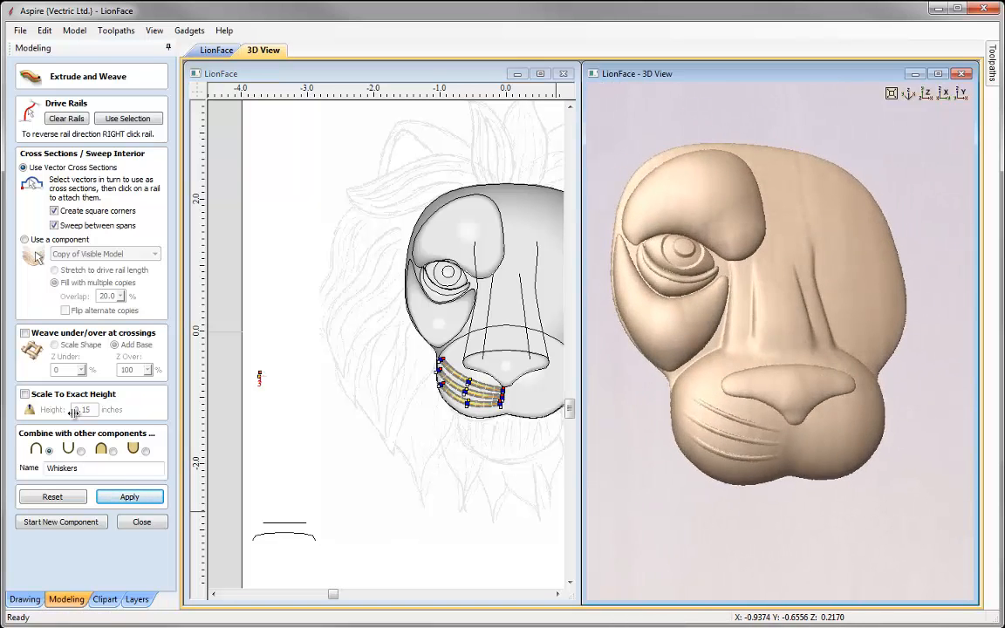
- Switch the Whiskers component to subtract combine mode, reapply it, and finish extruding
click(81, 450)
click(129, 497)
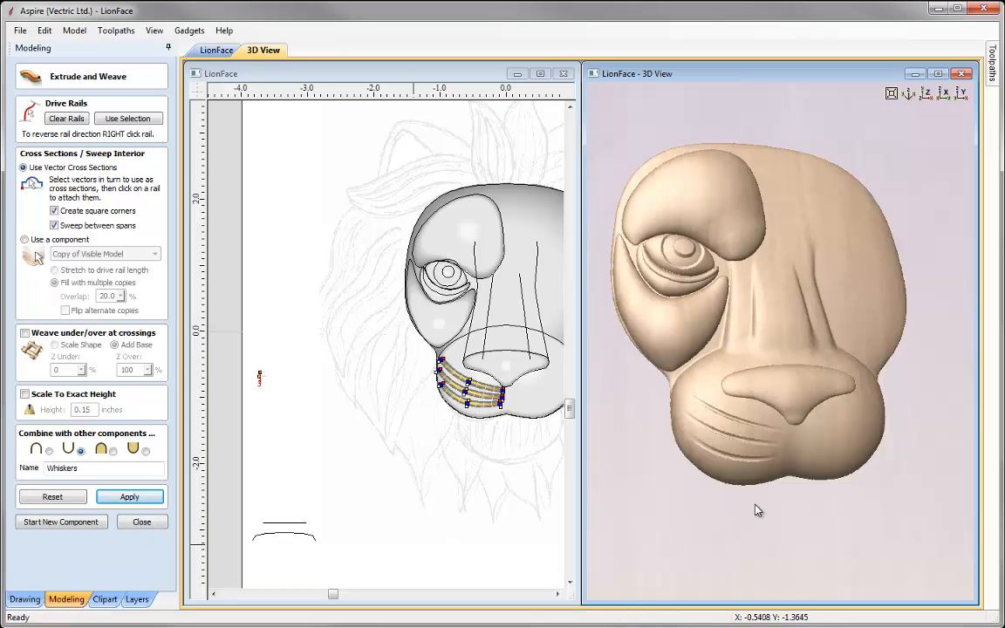
drag(724, 368, 668, 440)
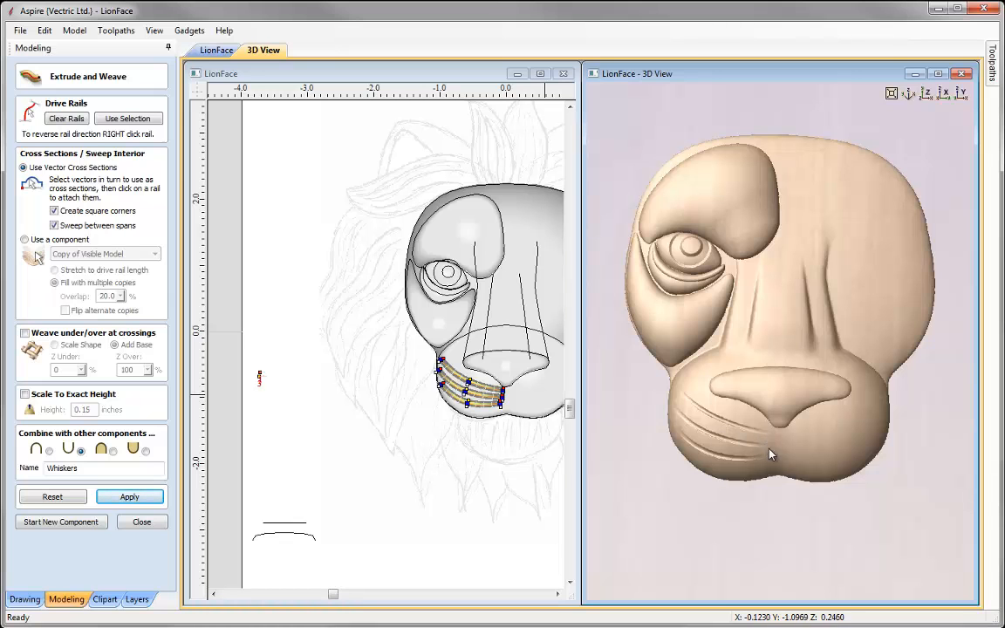
click(133, 497)
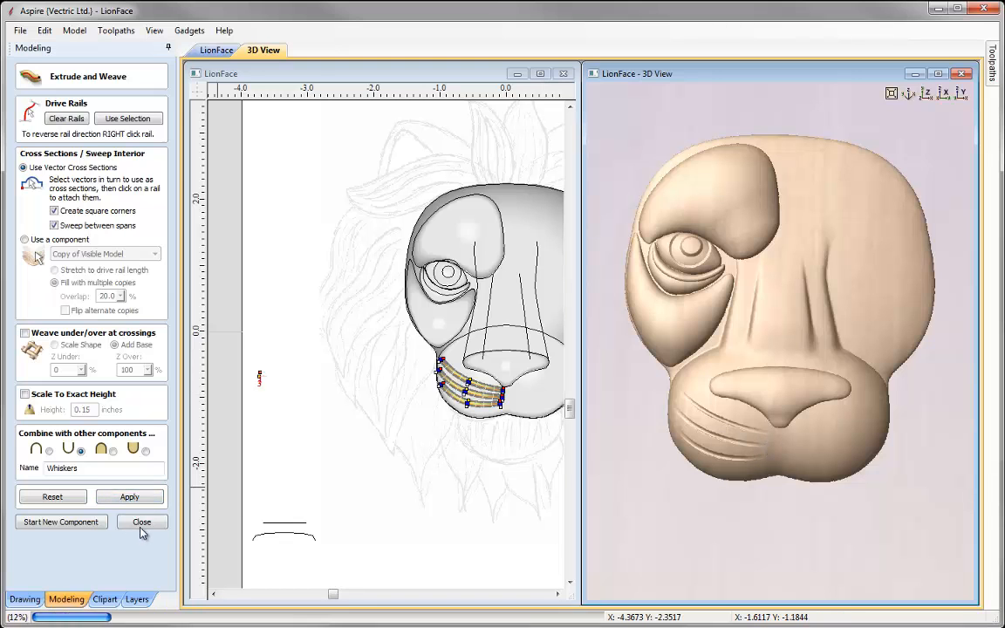
click(140, 523)
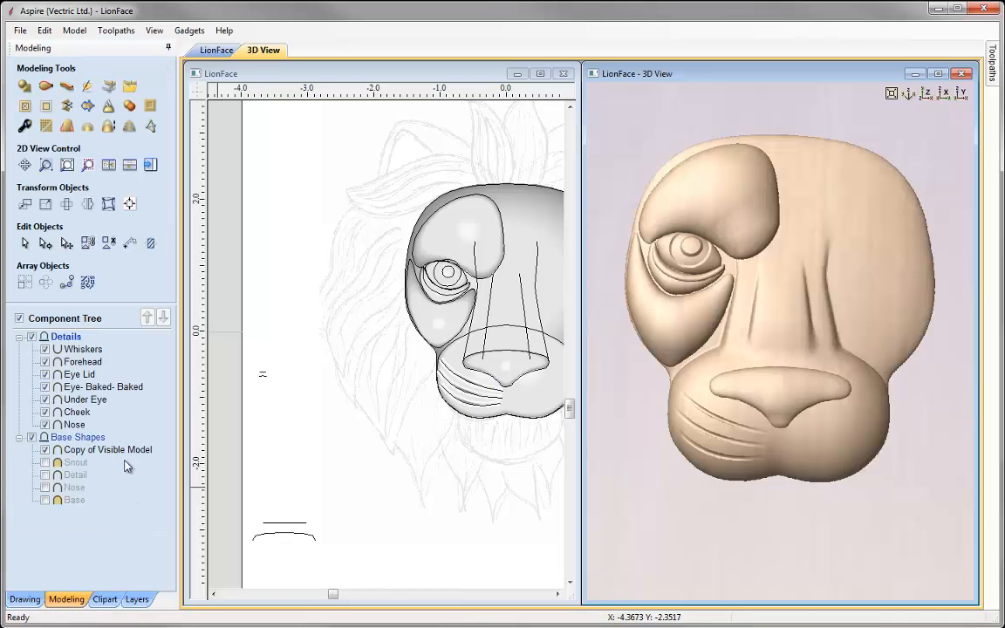
- Start sculpting the Eye Lid and Under Eye components together, baking them into a single component
drag(793, 303, 781, 334)
drag(834, 408, 833, 395)
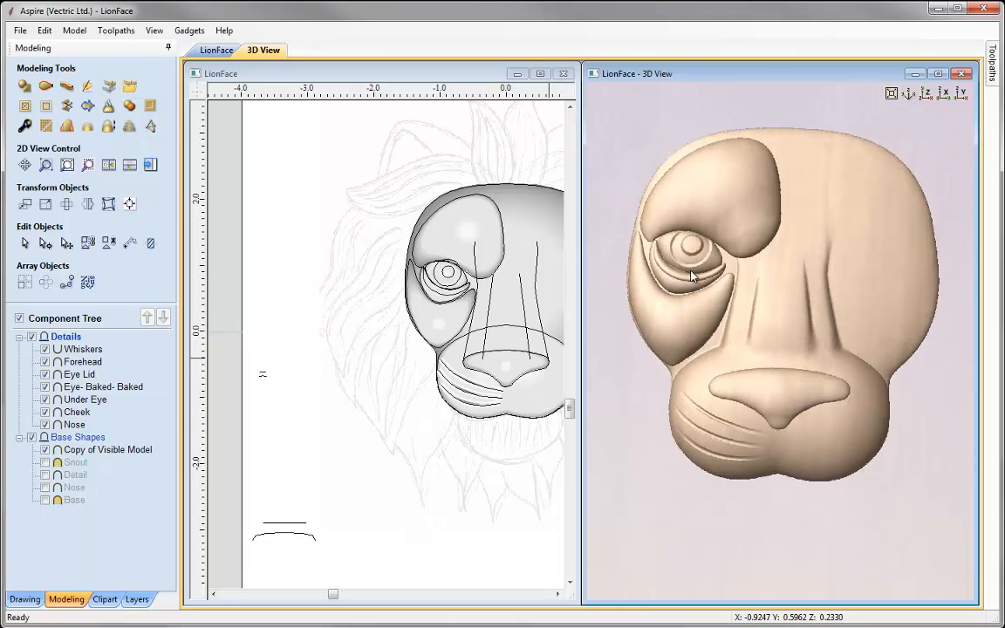
mouse_move(632, 276)
mouse_down()
mouse_move(735, 347)
mouse_move(683, 324)
mouse_up()
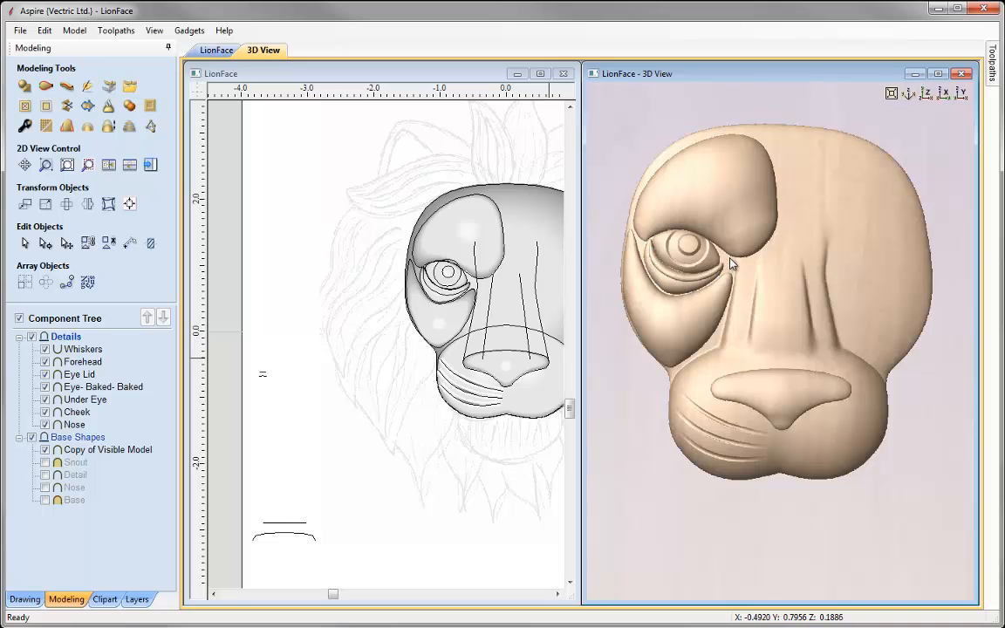
click(666, 278)
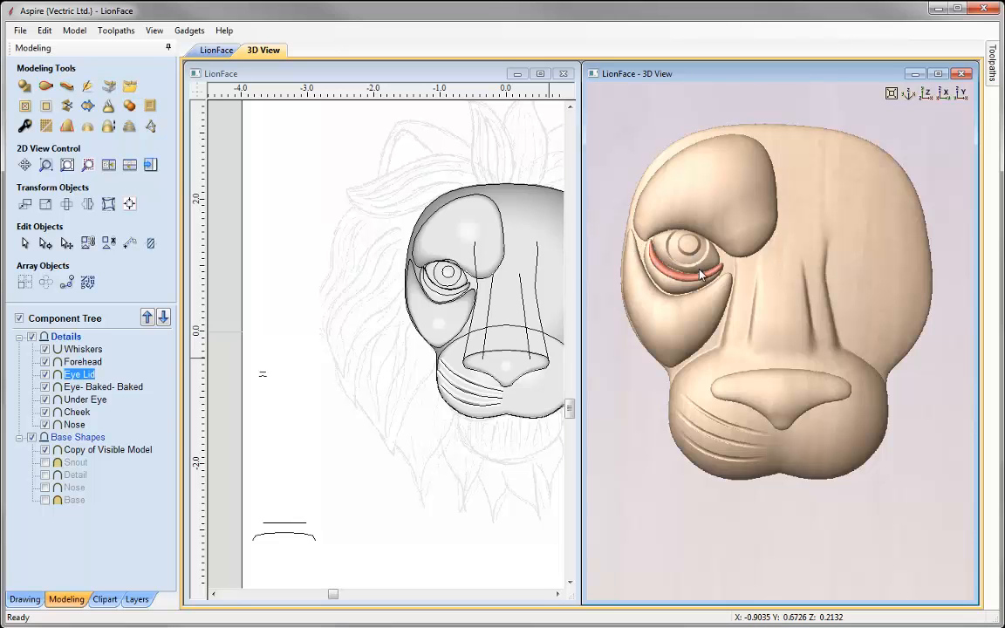
shift+click(661, 287)
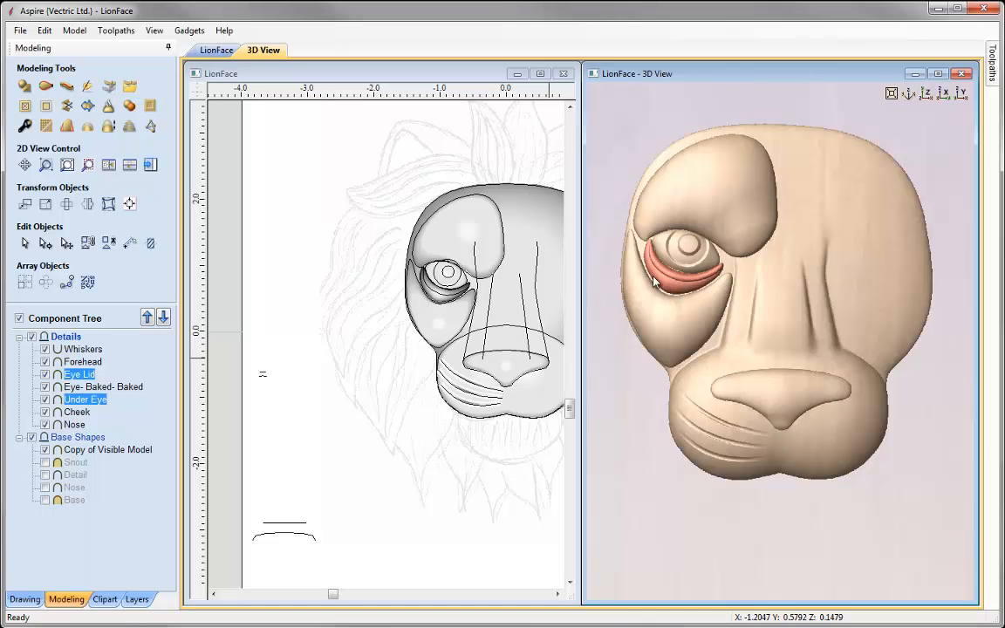
click(86, 87)
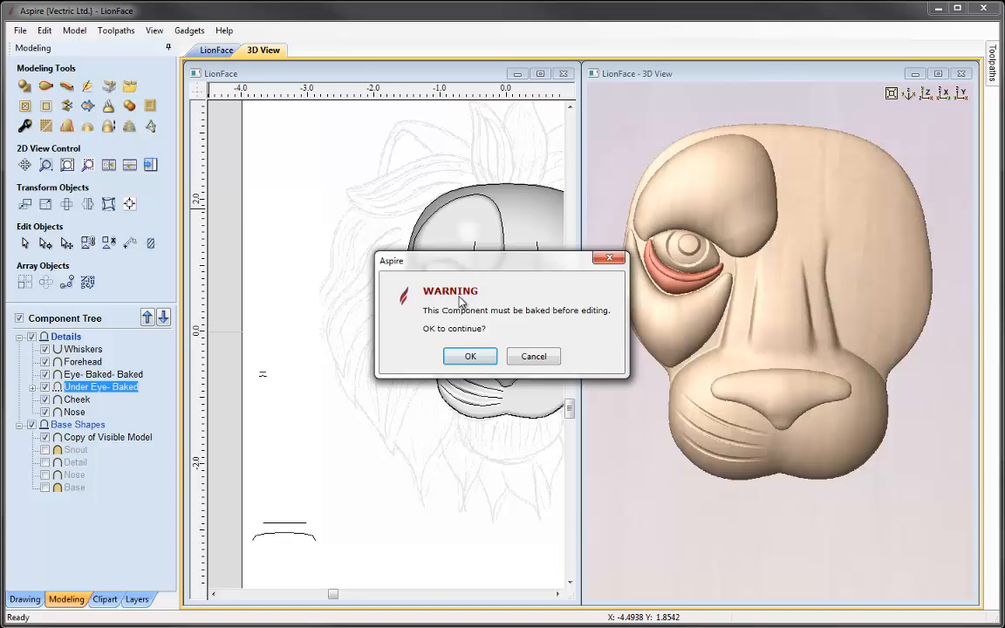
click(470, 356)
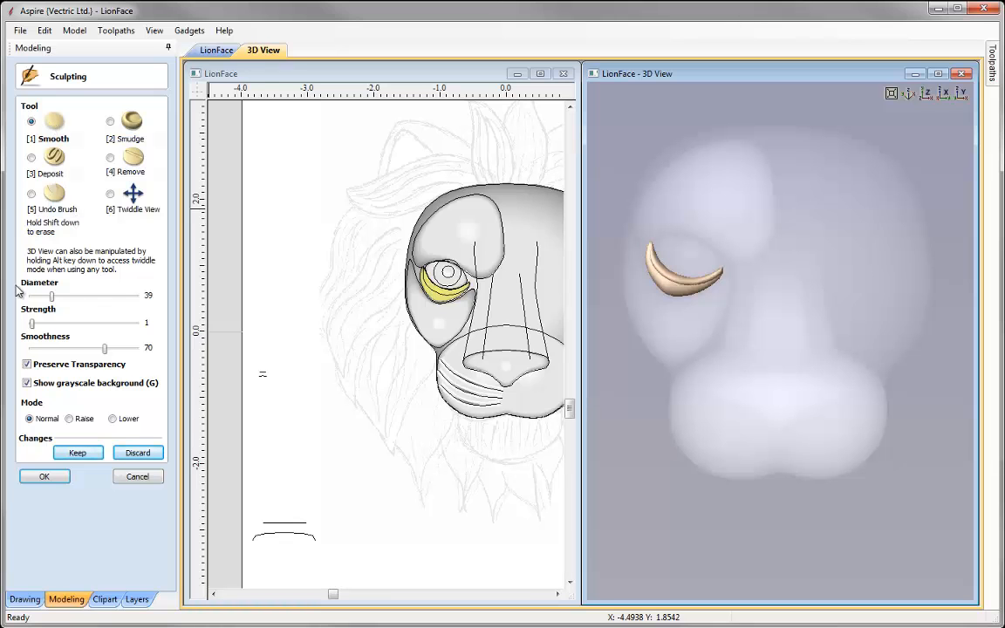
- Smooth the outer tip of the under-eye component with Preserve Transparency off, and turn Preserve Transparency back on
click(27, 364)
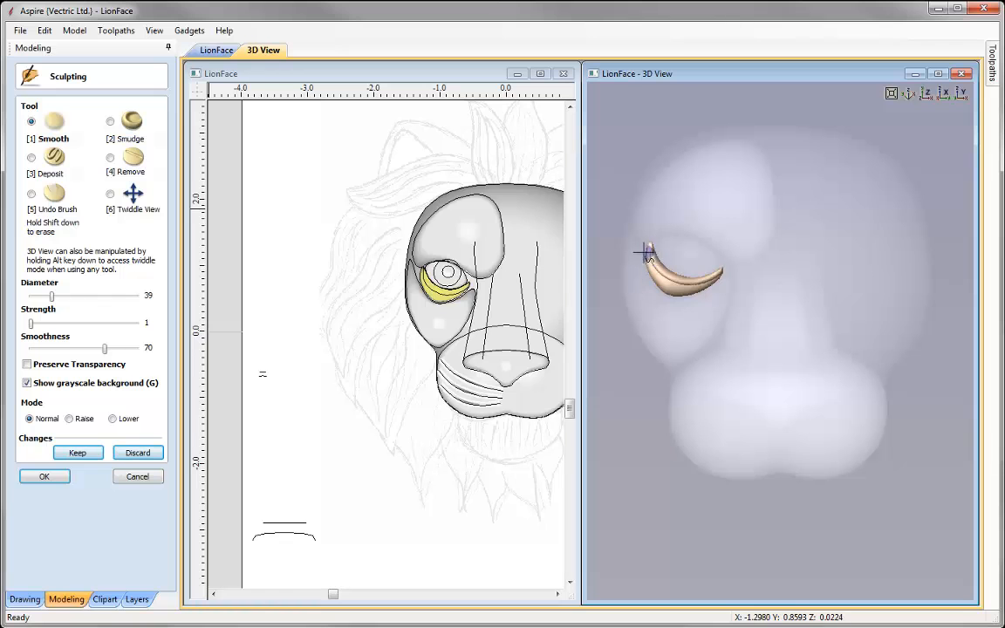
mouse_move(655, 250)
mouse_down()
mouse_move(723, 272)
mouse_move(670, 296)
mouse_move(649, 274)
mouse_move(650, 248)
mouse_up()
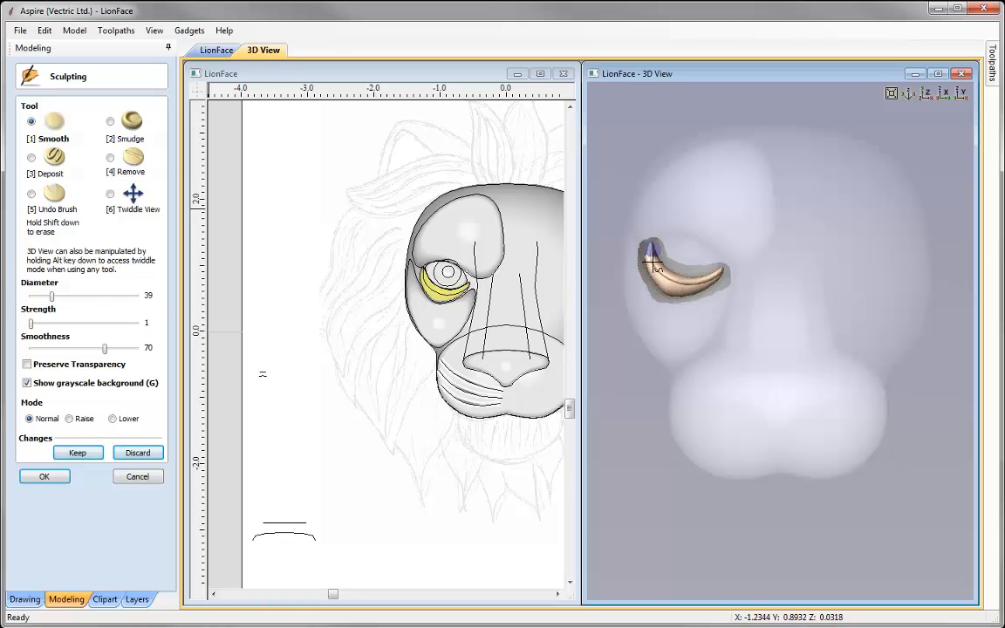
click(27, 365)
- Set the Smooth tool's strength to 29, smooth along the under-eye component and its edges, keep the changes and finish sculpting
click(74, 323)
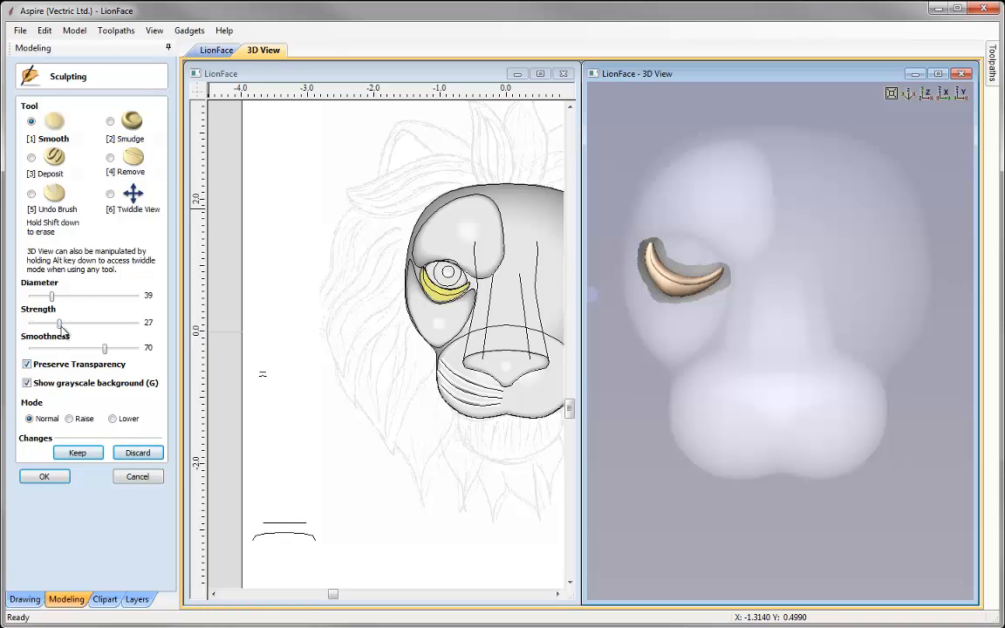
mouse_move(684, 278)
mouse_down()
mouse_move(712, 275)
mouse_move(687, 279)
mouse_move(708, 291)
mouse_move(663, 275)
mouse_move(702, 284)
mouse_move(657, 288)
mouse_move(643, 256)
mouse_move(655, 286)
mouse_move(723, 275)
mouse_move(645, 260)
mouse_up()
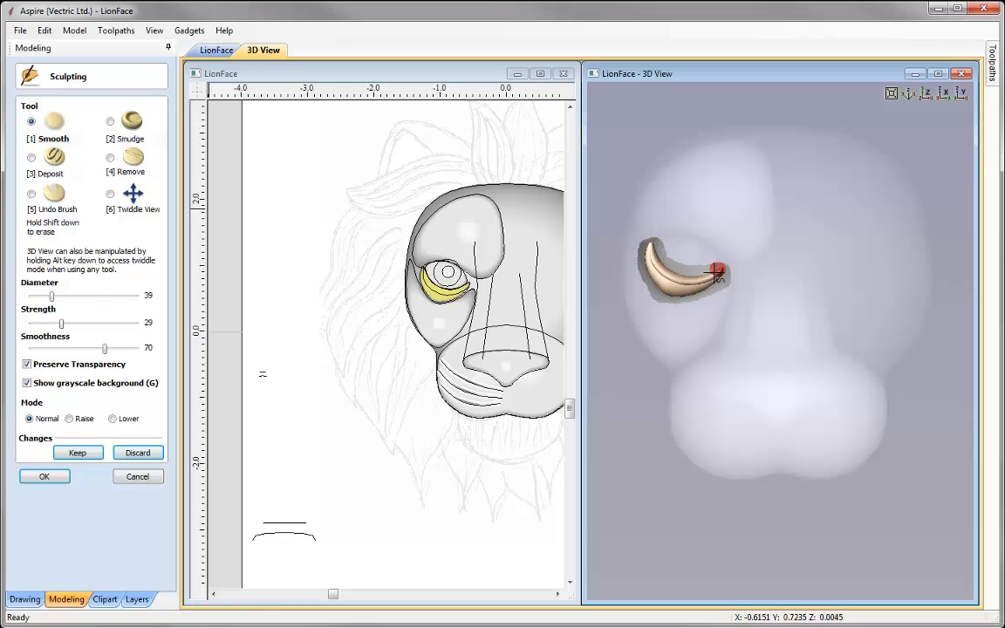
mouse_move(717, 269)
mouse_down()
mouse_move(708, 291)
mouse_move(653, 287)
mouse_move(672, 297)
mouse_move(655, 286)
mouse_up()
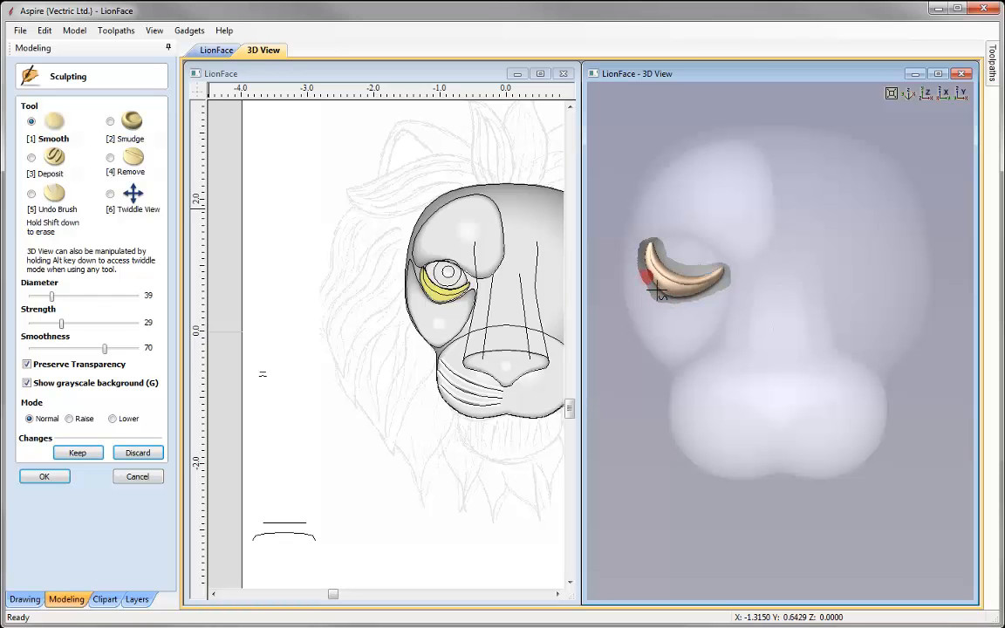
mouse_move(686, 294)
mouse_down()
mouse_move(704, 292)
mouse_move(682, 298)
mouse_move(645, 278)
mouse_move(642, 252)
mouse_up()
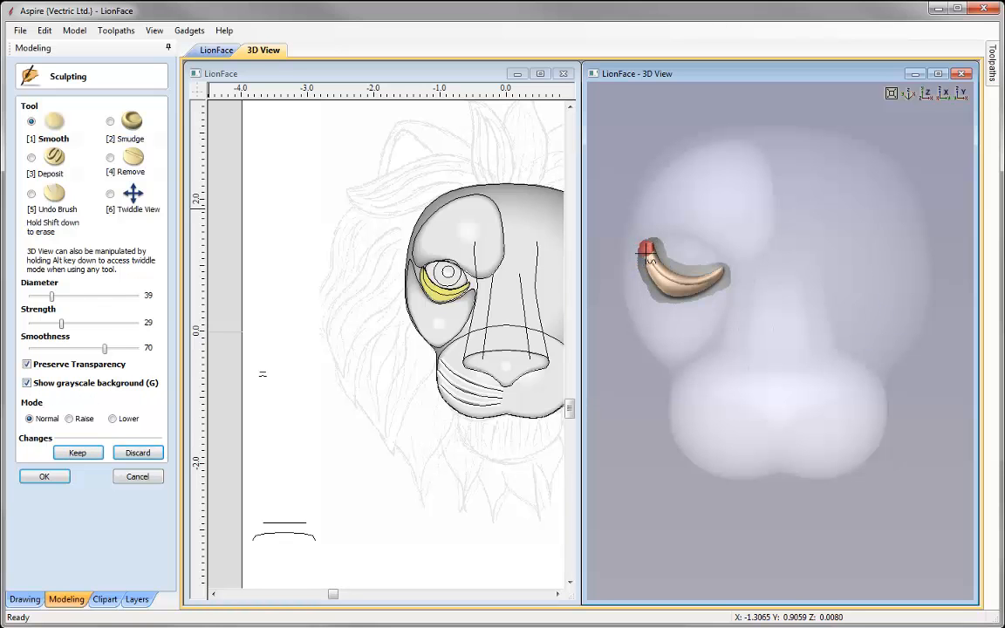
mouse_move(650, 281)
mouse_down()
mouse_move(689, 288)
mouse_move(678, 299)
mouse_move(663, 286)
mouse_move(680, 275)
mouse_move(667, 265)
mouse_up()
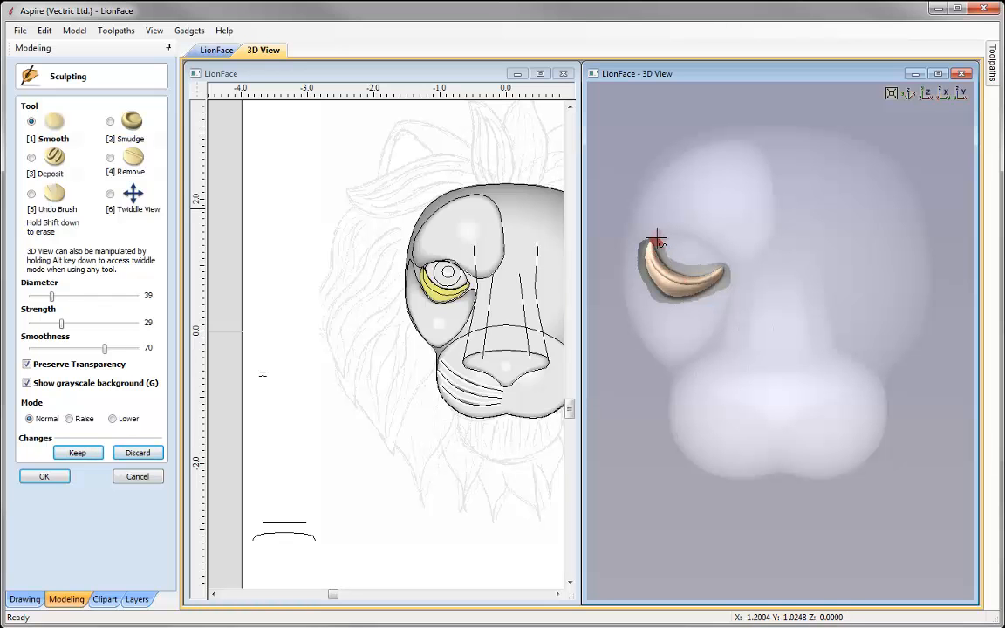
mouse_move(665, 259)
mouse_down()
mouse_move(663, 271)
mouse_move(724, 276)
mouse_move(642, 297)
mouse_move(680, 291)
mouse_move(656, 288)
mouse_move(644, 251)
mouse_move(661, 275)
mouse_move(615, 262)
mouse_up()
click(88, 452)
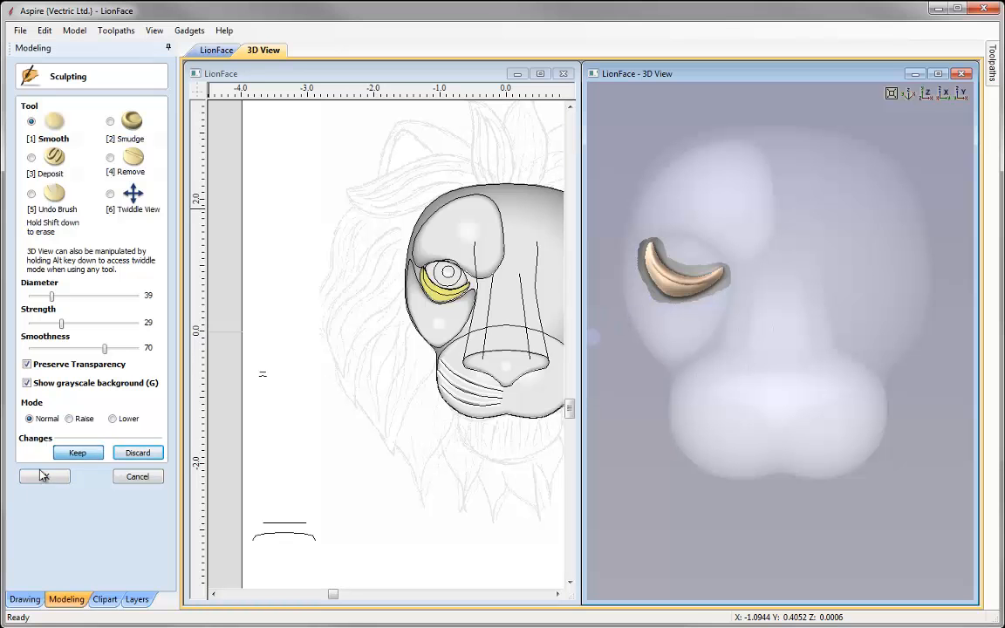
click(44, 476)
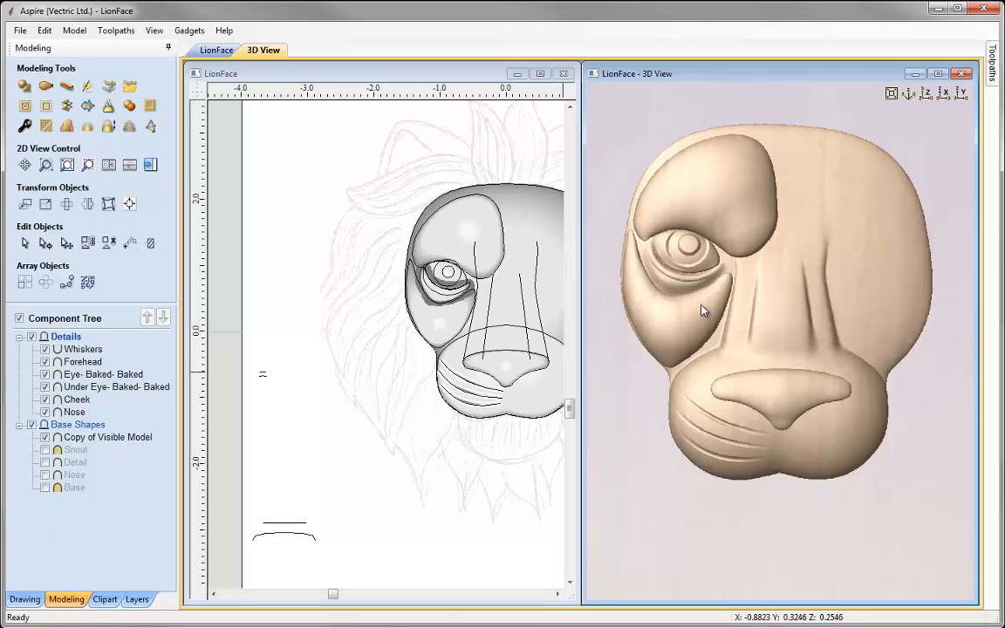
- Smooth the Cheek component at maximum with Preserve transparency off, baking the smoothing four times before applying it
click(539, 74)
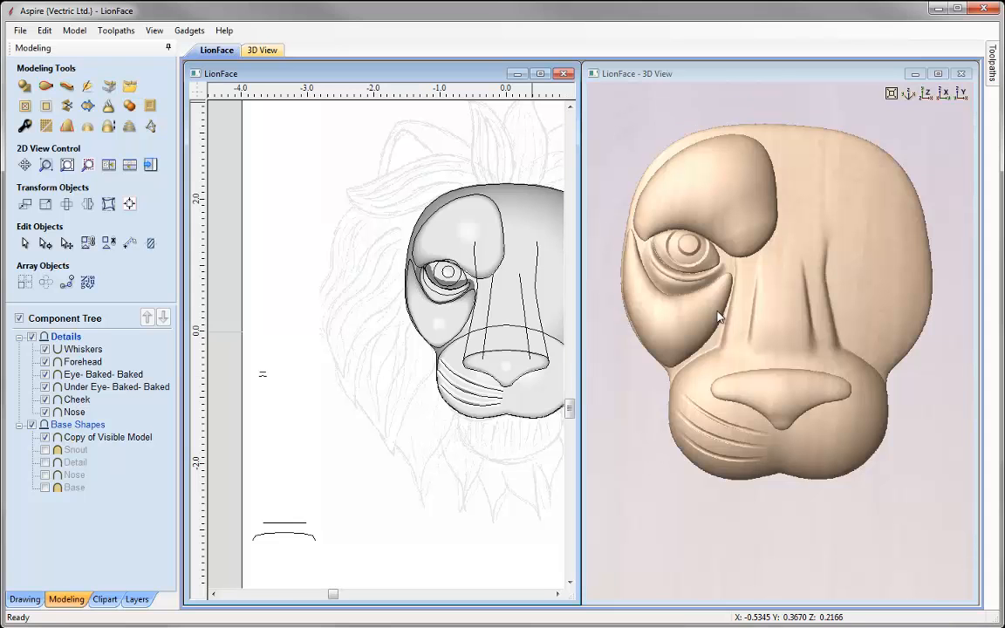
click(668, 315)
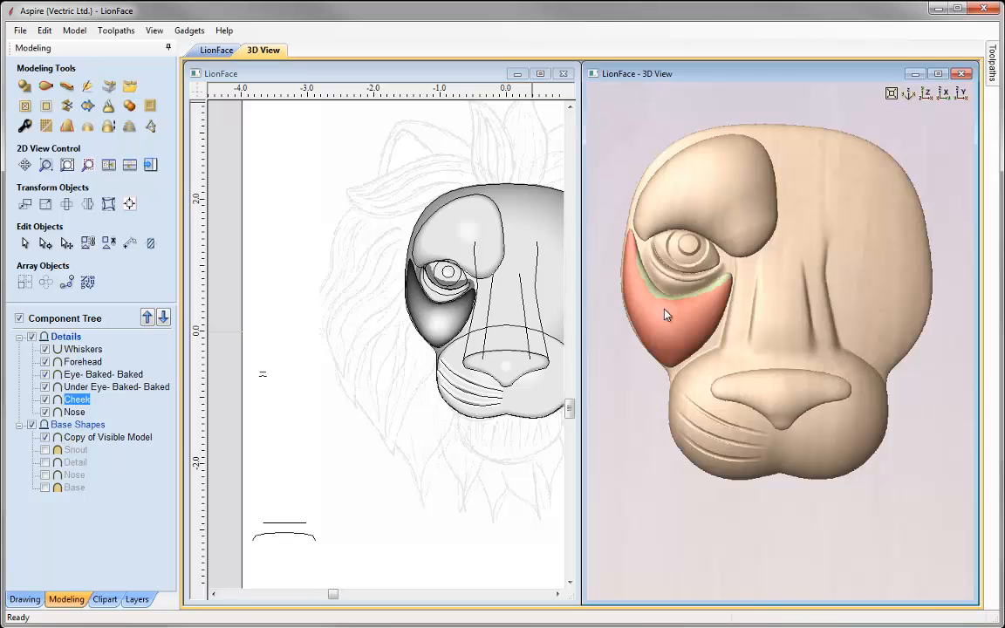
click(45, 125)
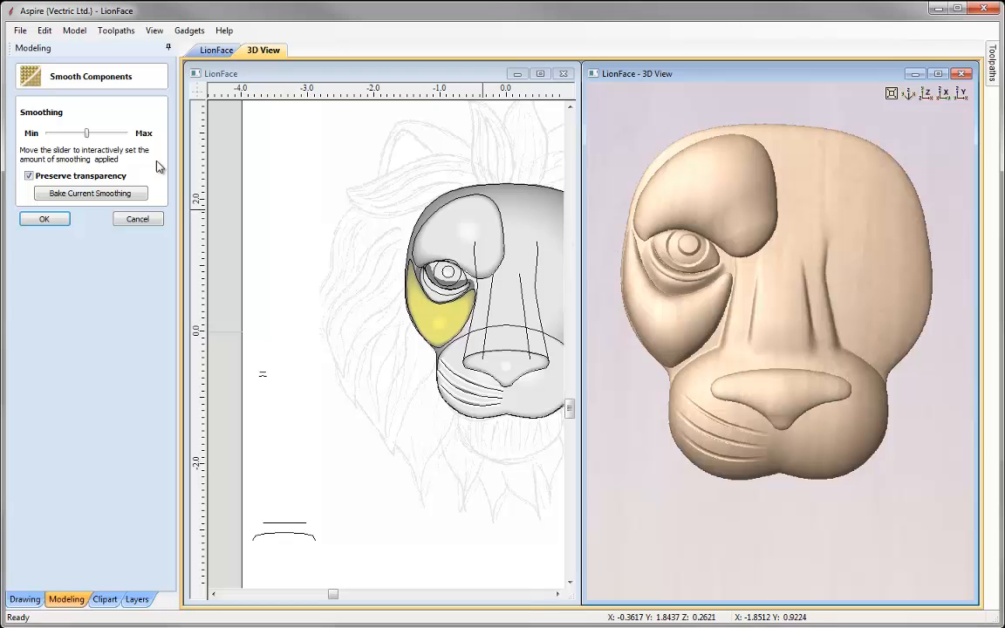
click(29, 175)
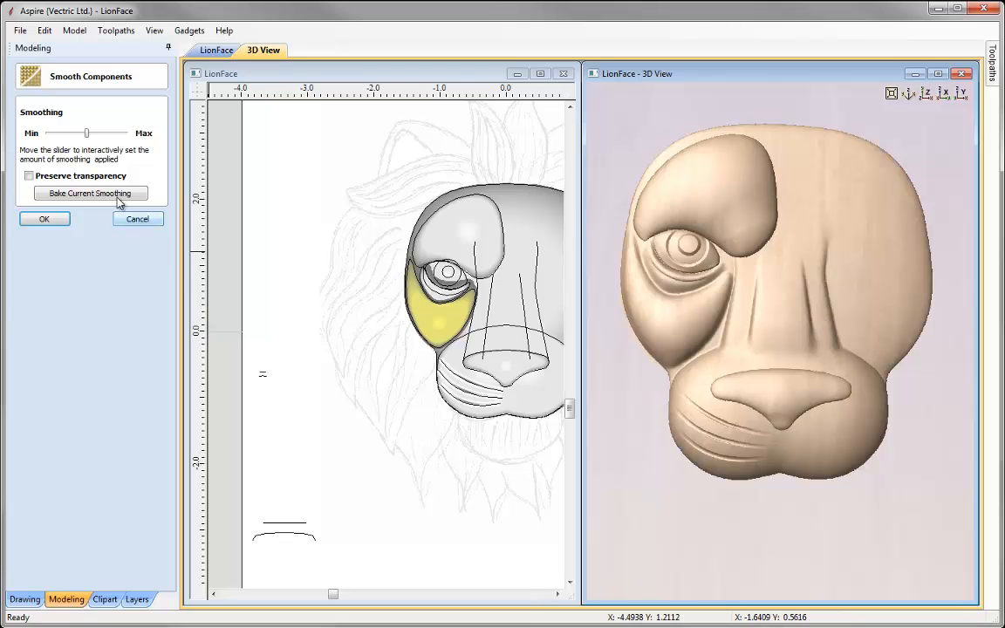
drag(89, 136, 144, 138)
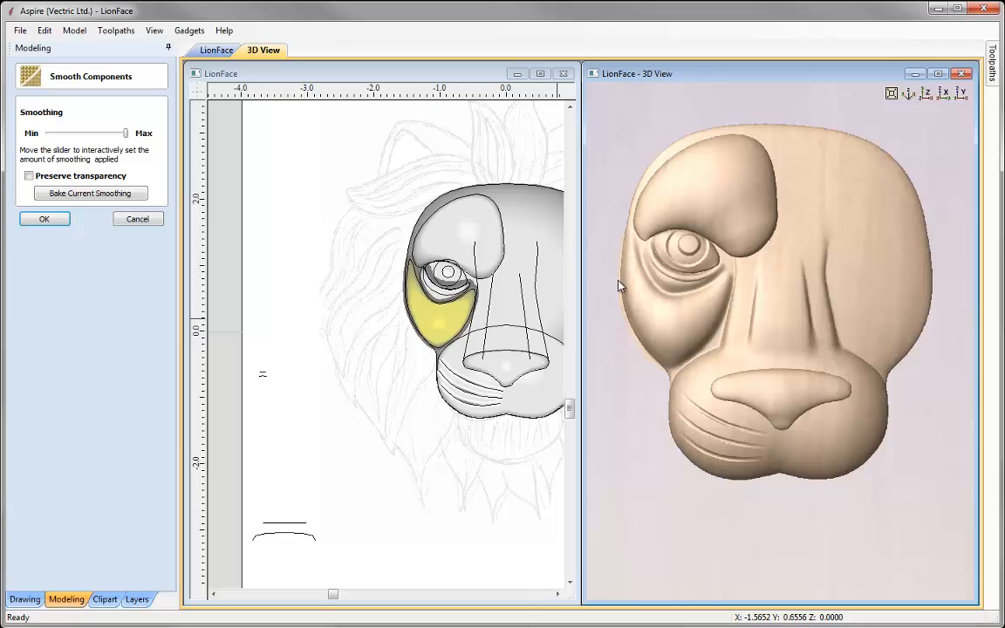
click(85, 195)
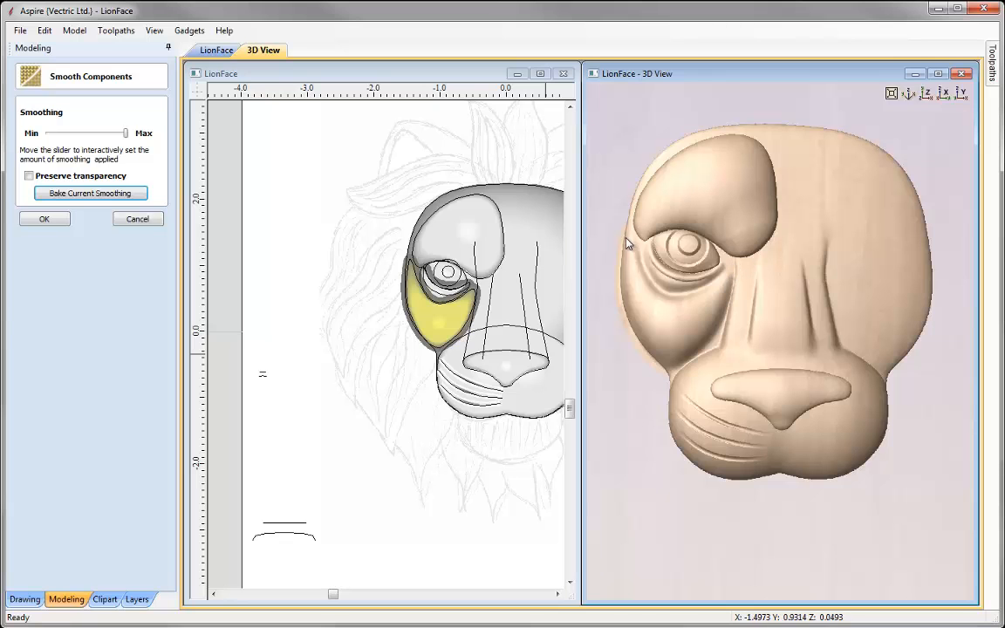
click(81, 193)
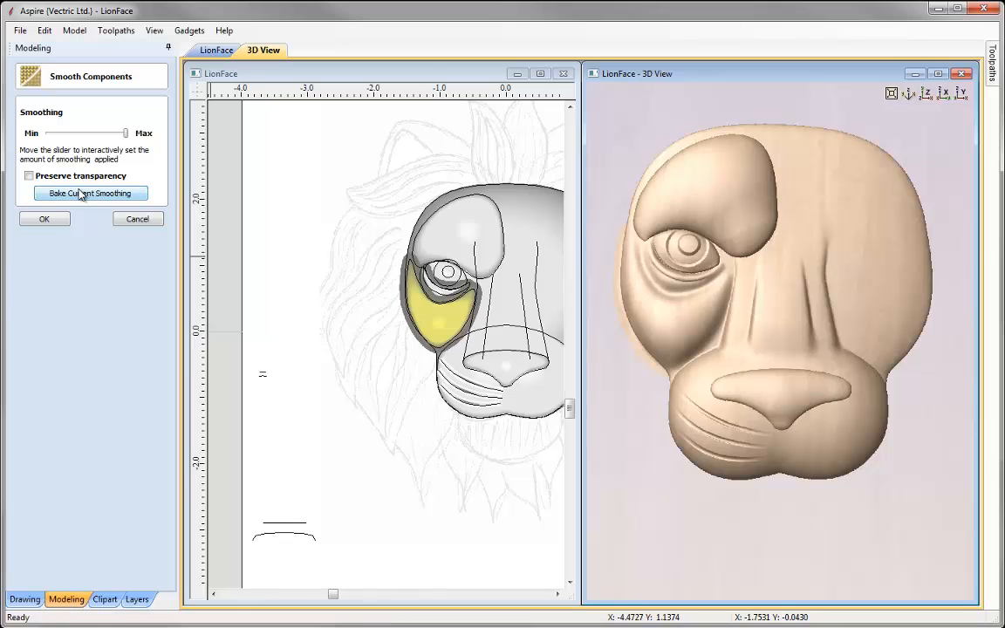
click(81, 194)
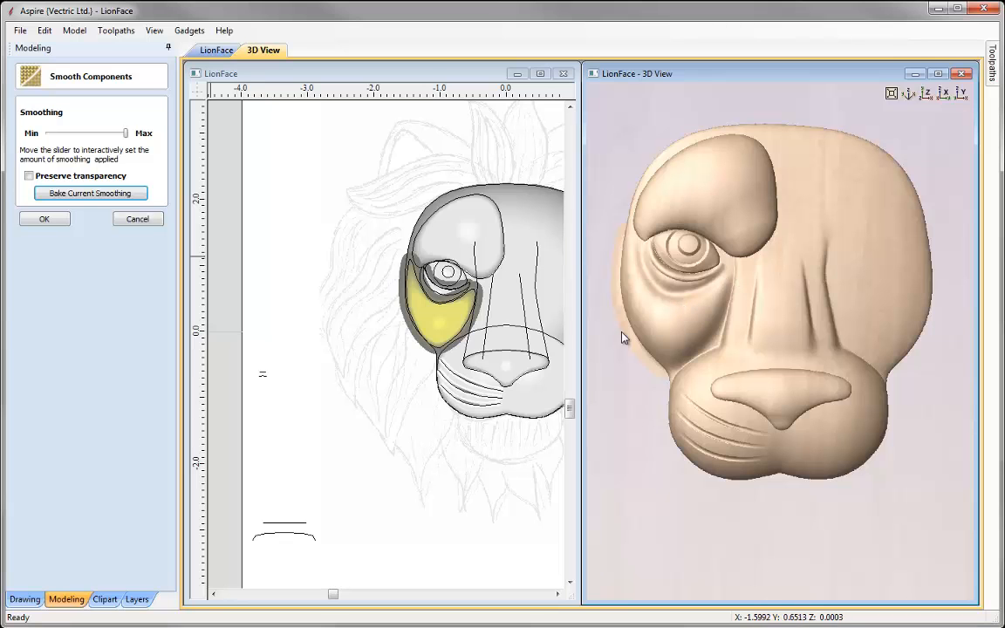
click(96, 194)
click(46, 219)
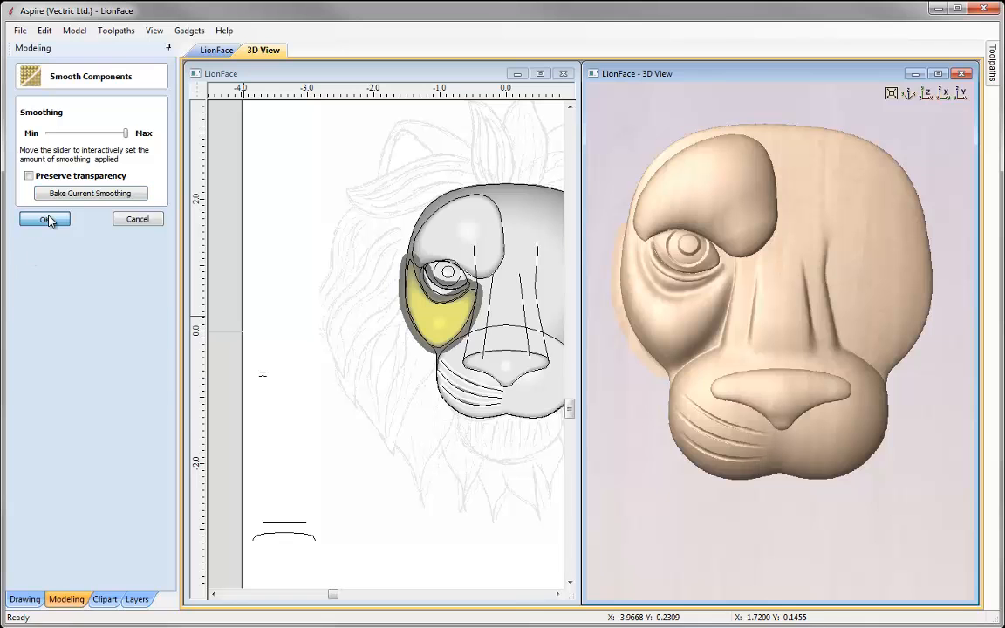
- Smooth the Forehead component at maximum with Preserve transparency off, baking the smoothing three times before applying it
click(720, 196)
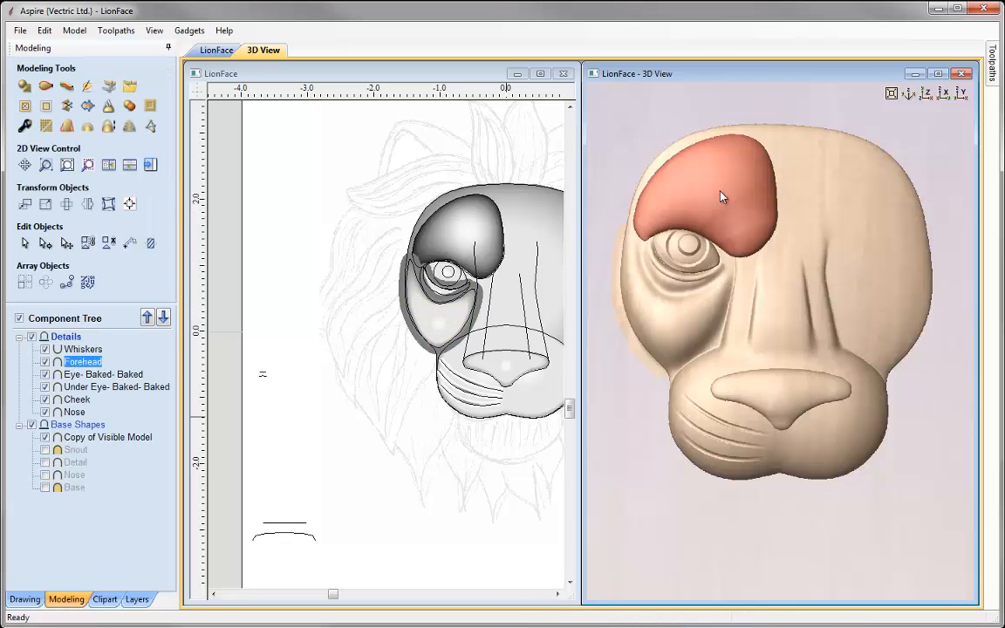
click(46, 125)
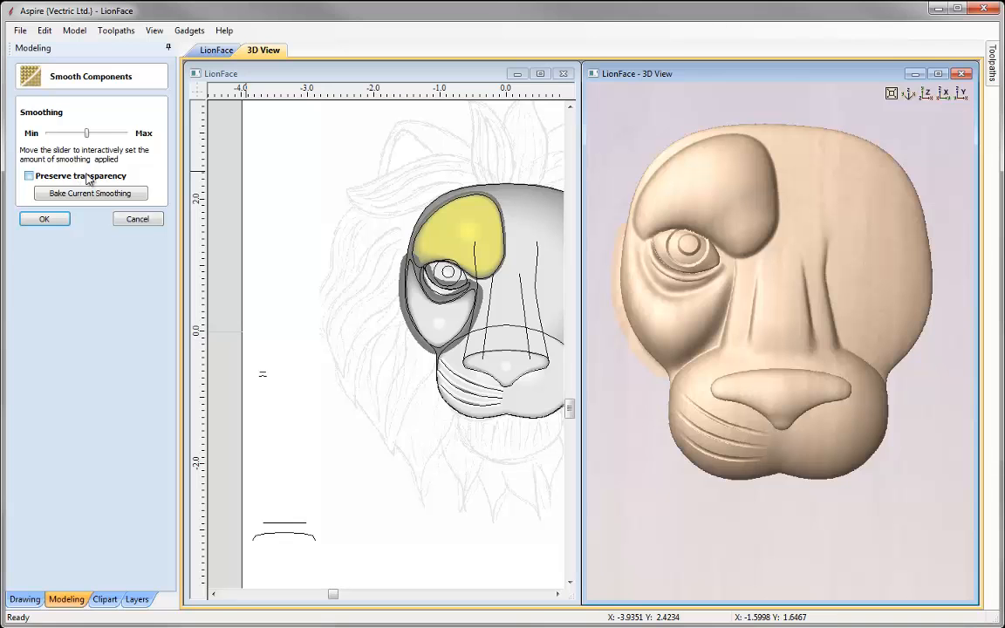
drag(88, 134, 185, 137)
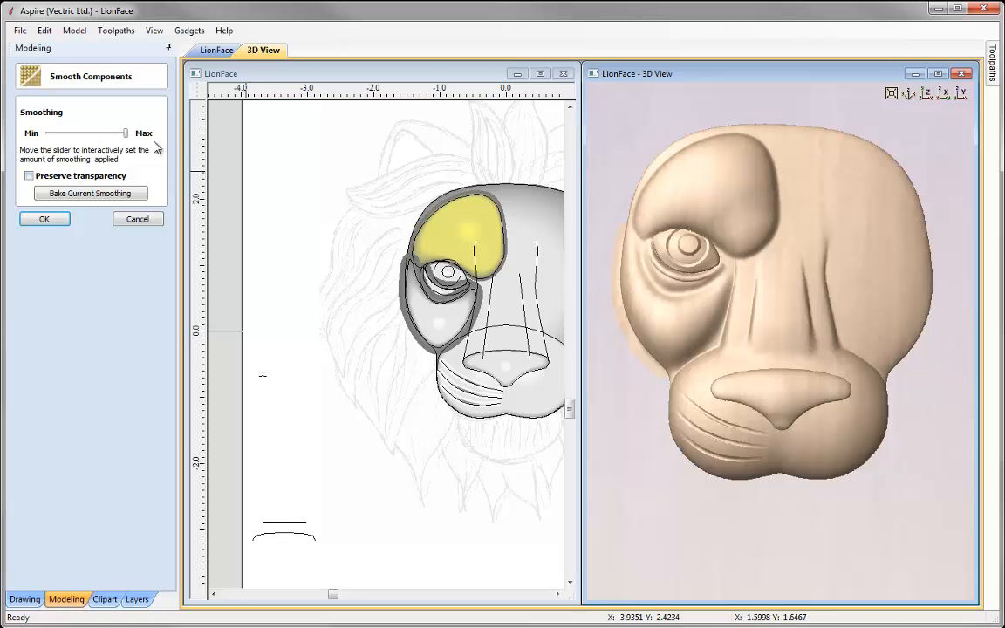
click(84, 194)
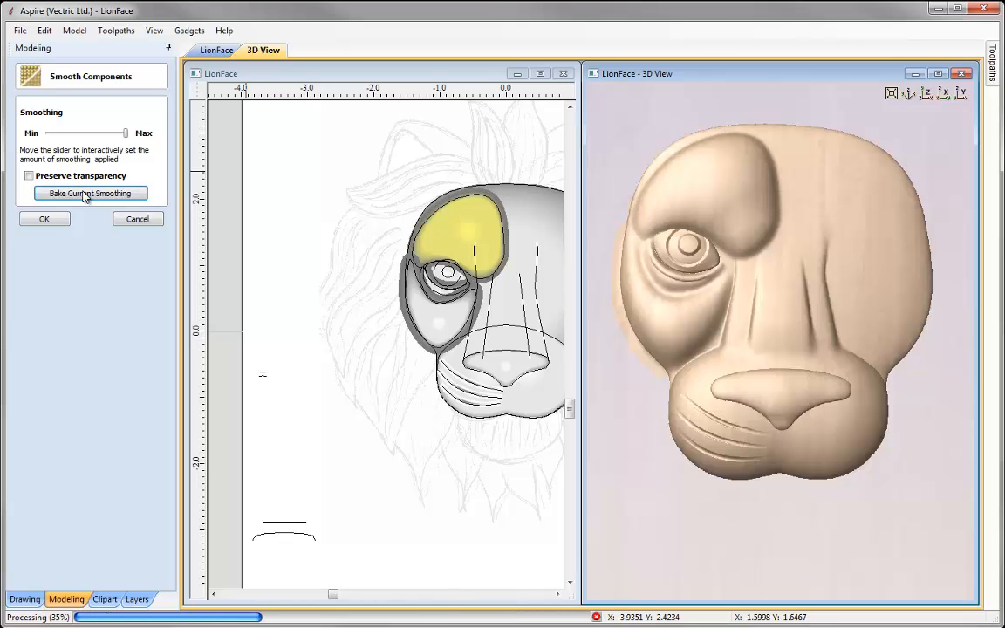
click(85, 193)
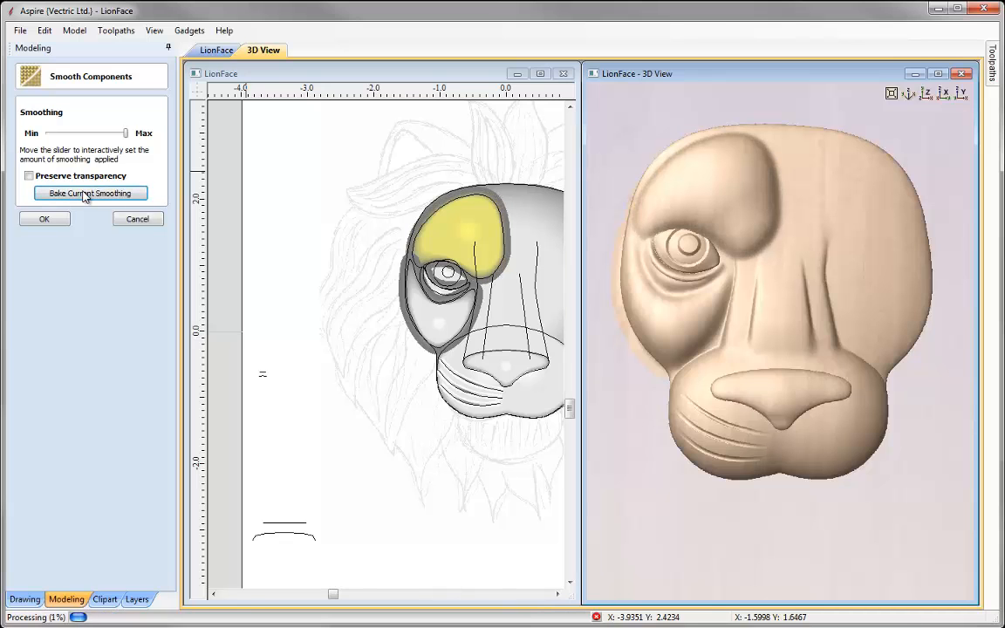
click(84, 194)
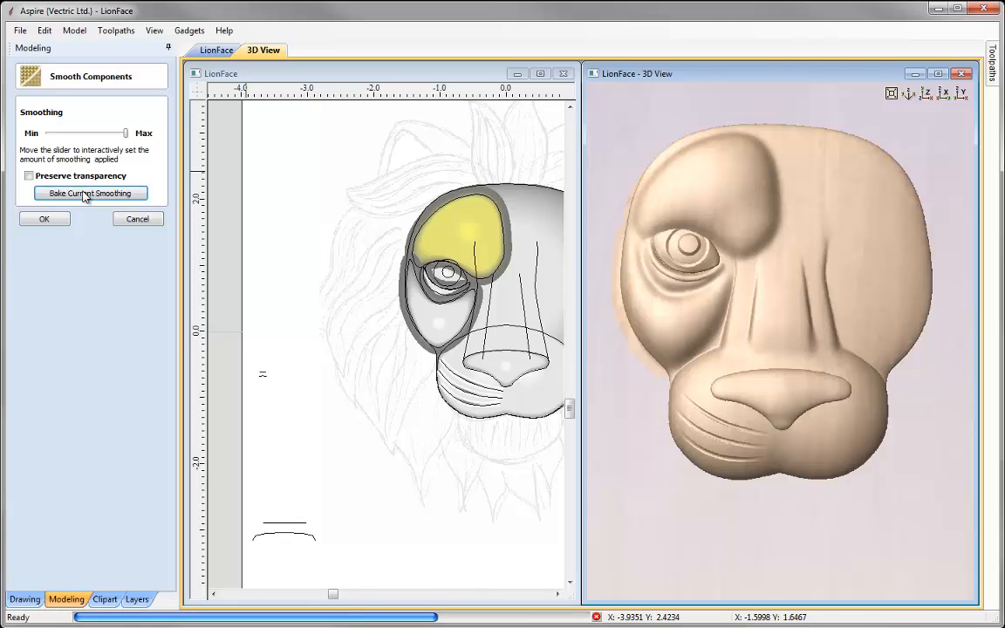
click(44, 219)
- Create horizontally mirrored copies of the Whiskers, Forehead, Eye, Under Eye and Cheek components about the job center
drag(637, 397, 621, 382)
scroll(621, 382, down, 3)
drag(803, 365, 782, 394)
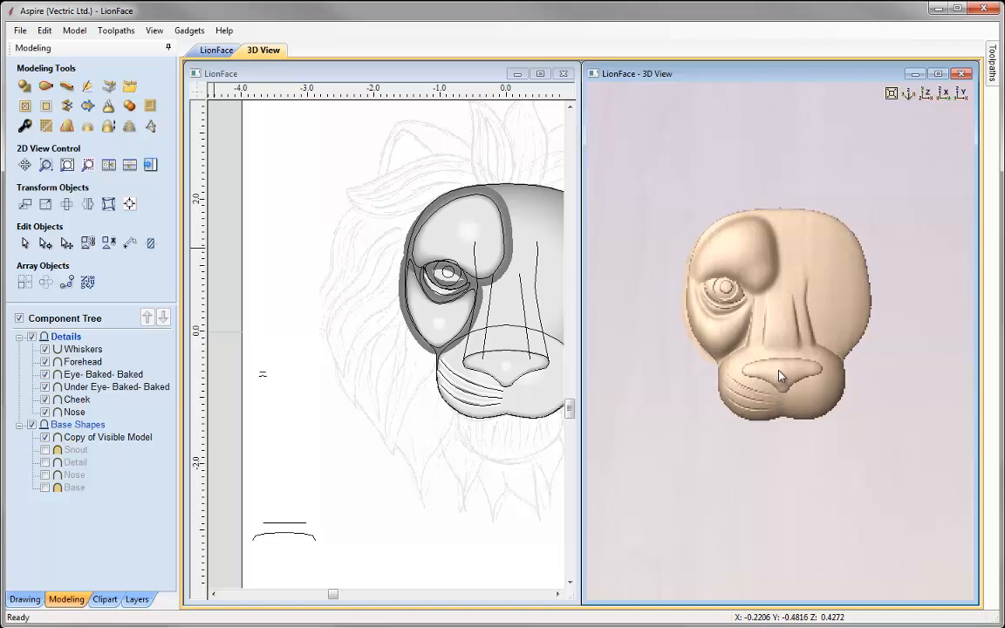
click(83, 349)
ctrl+click(83, 361)
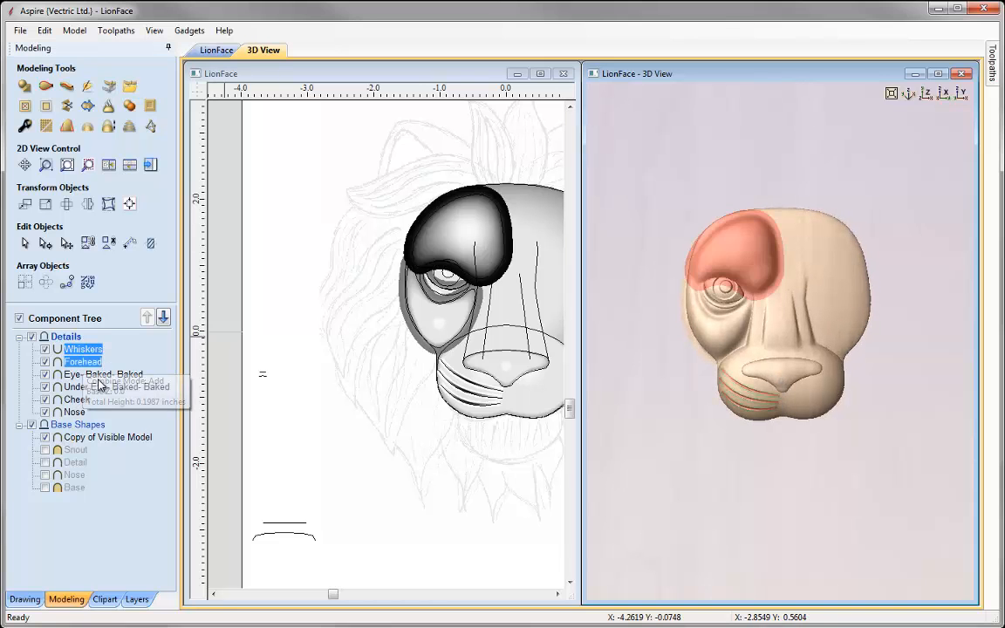
ctrl+click(102, 374)
ctrl+click(87, 386)
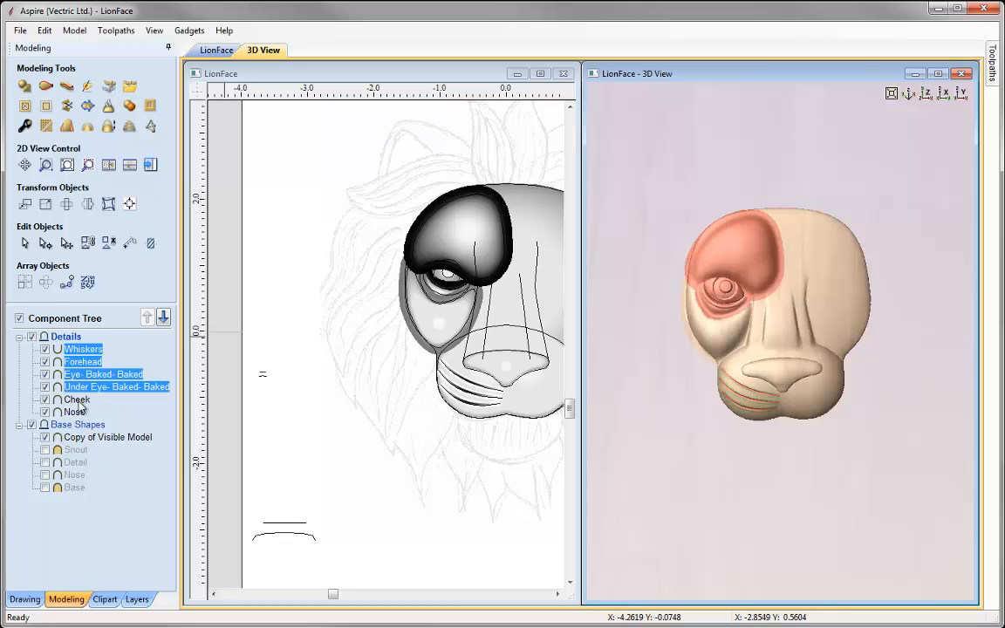
ctrl+click(77, 399)
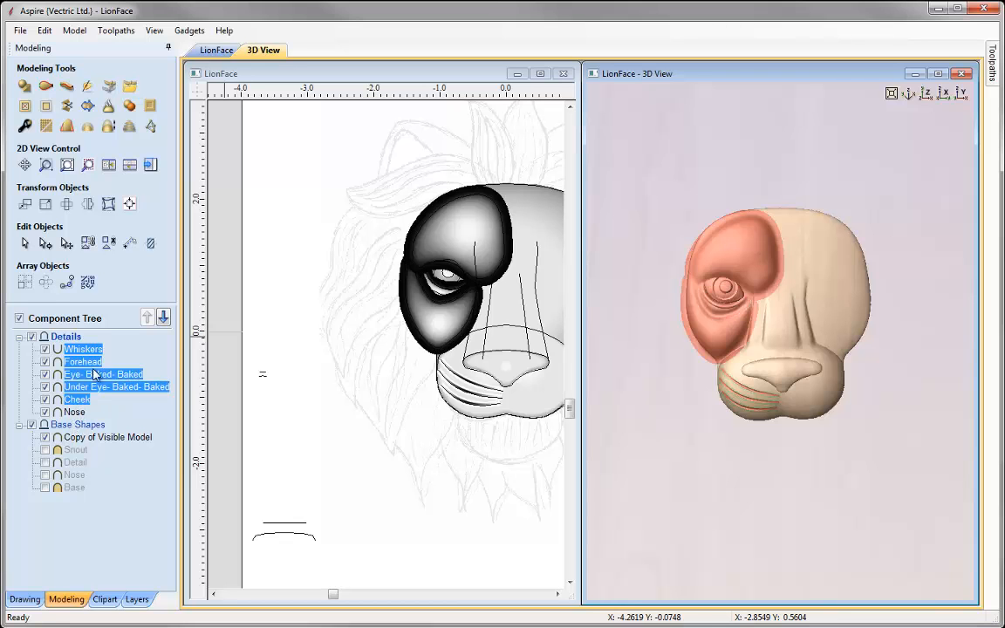
click(410, 217)
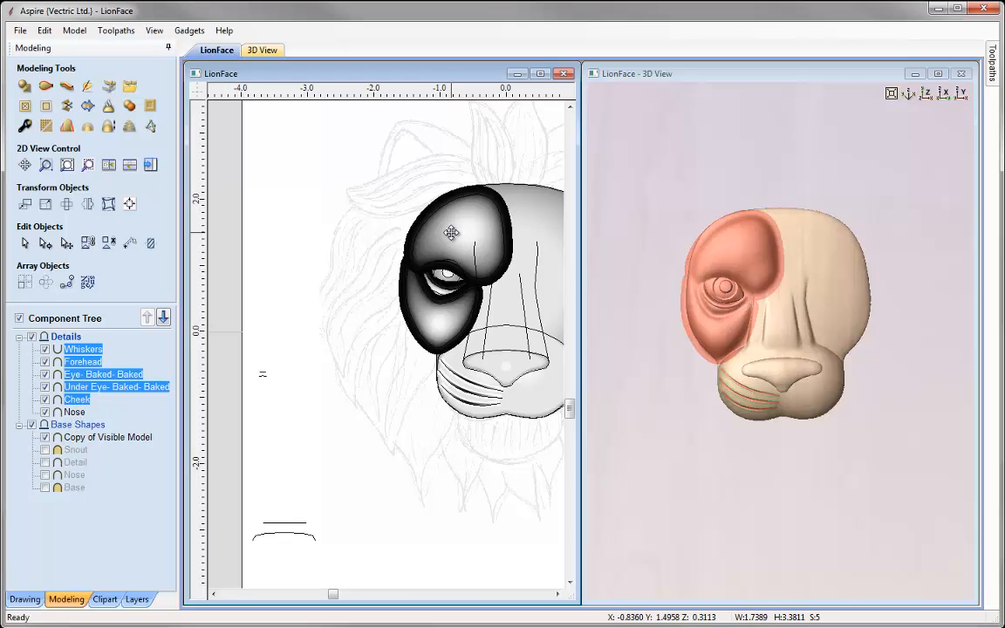
click(87, 203)
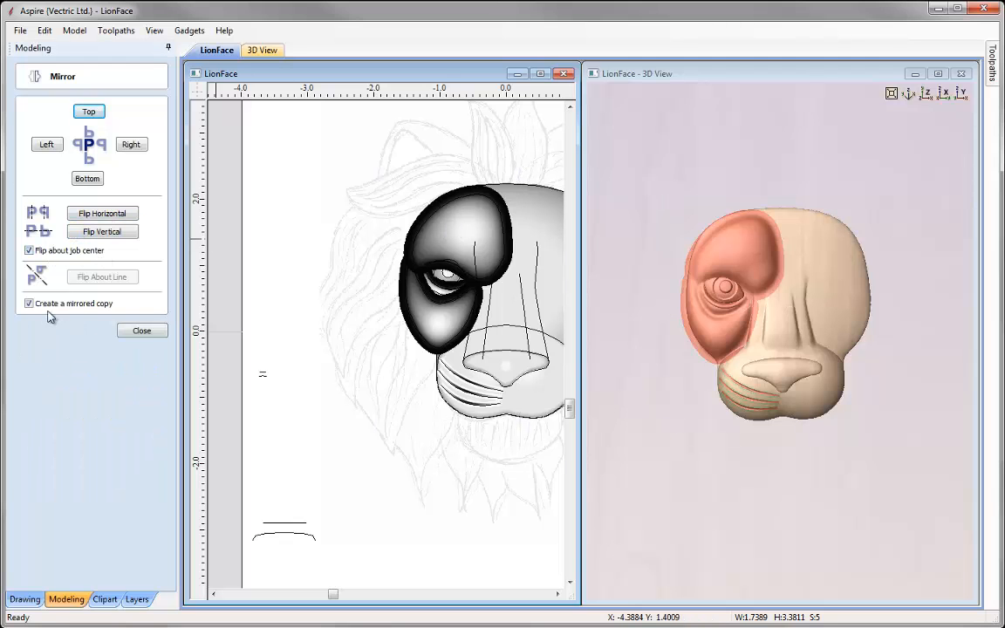
click(108, 215)
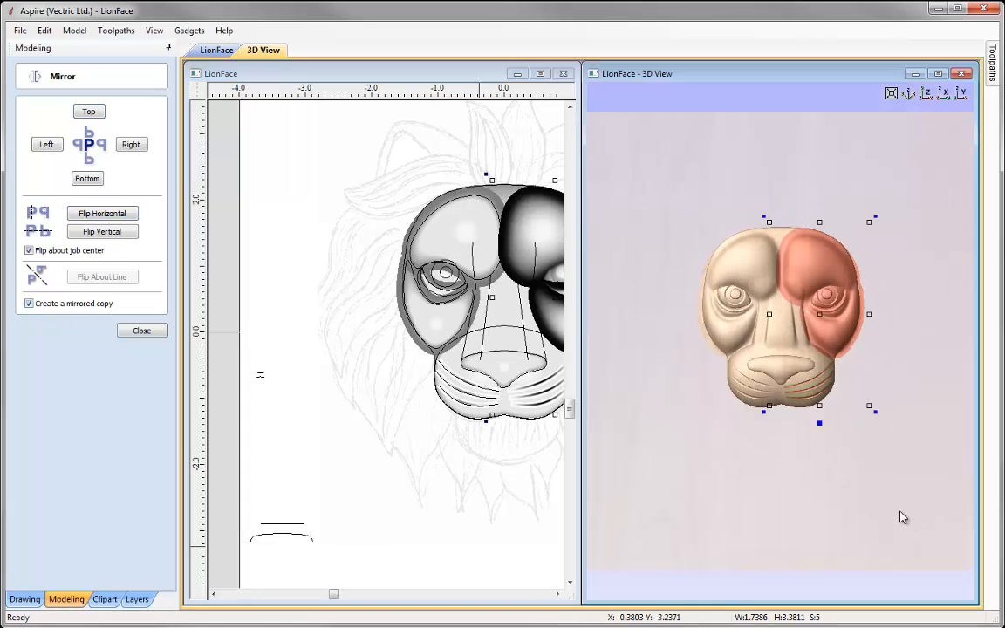
mouse_move(901, 511)
mouse_down()
mouse_move(841, 502)
mouse_move(898, 509)
mouse_up()
drag(754, 471, 668, 565)
click(142, 329)
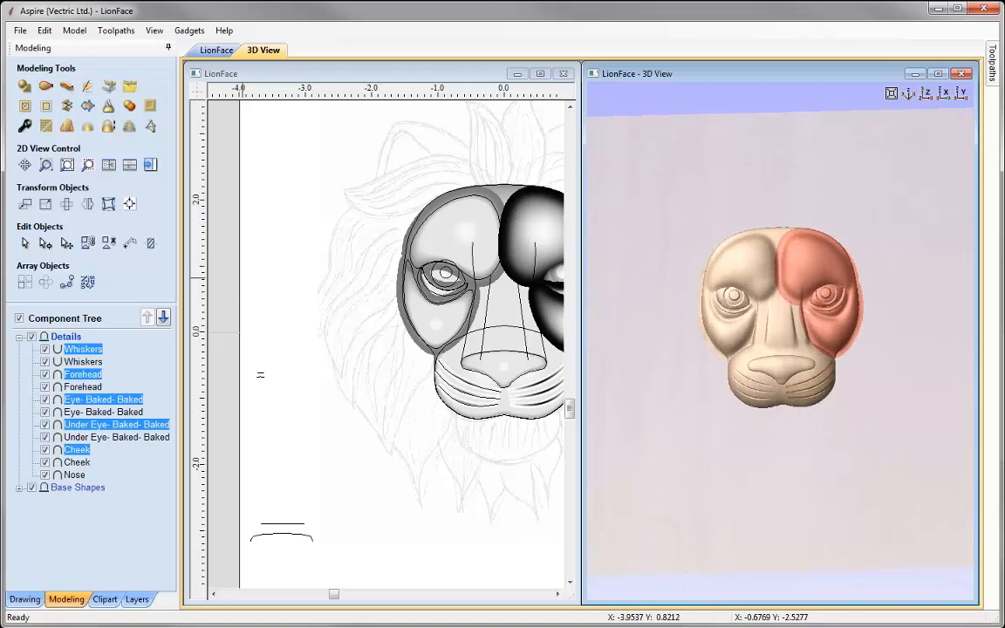
click(258, 285)
- Fit the whole job in the 2D view, look straight down on the 3D model, and hide the Base Shapes level
click(67, 165)
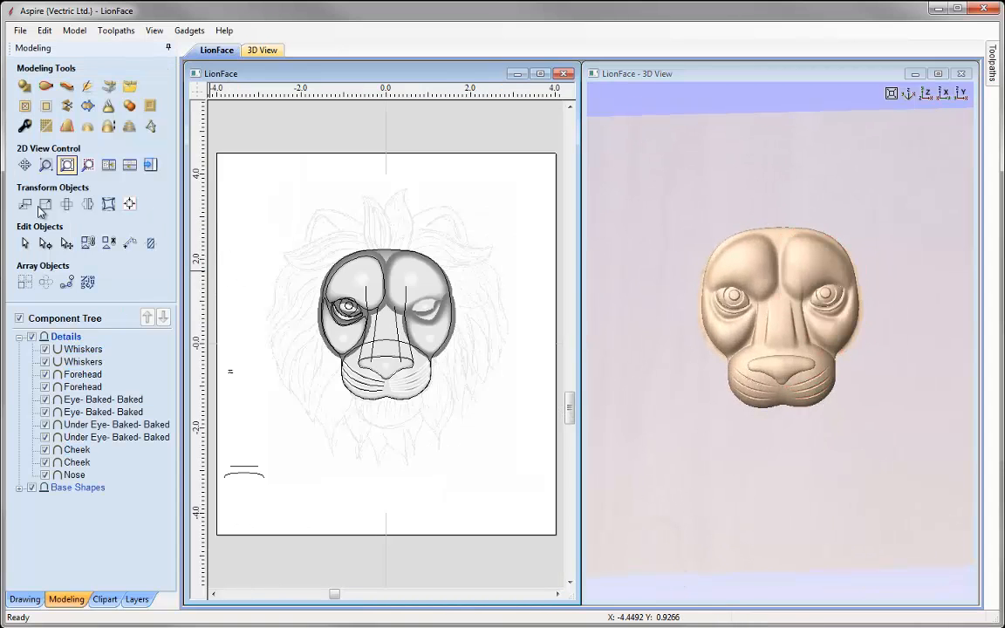
click(925, 93)
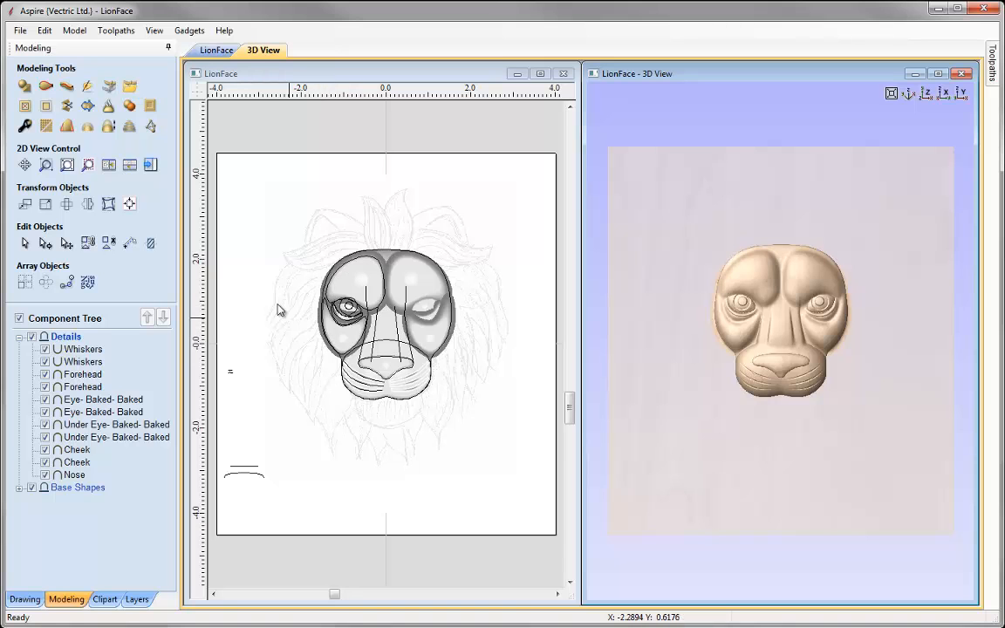
click(32, 487)
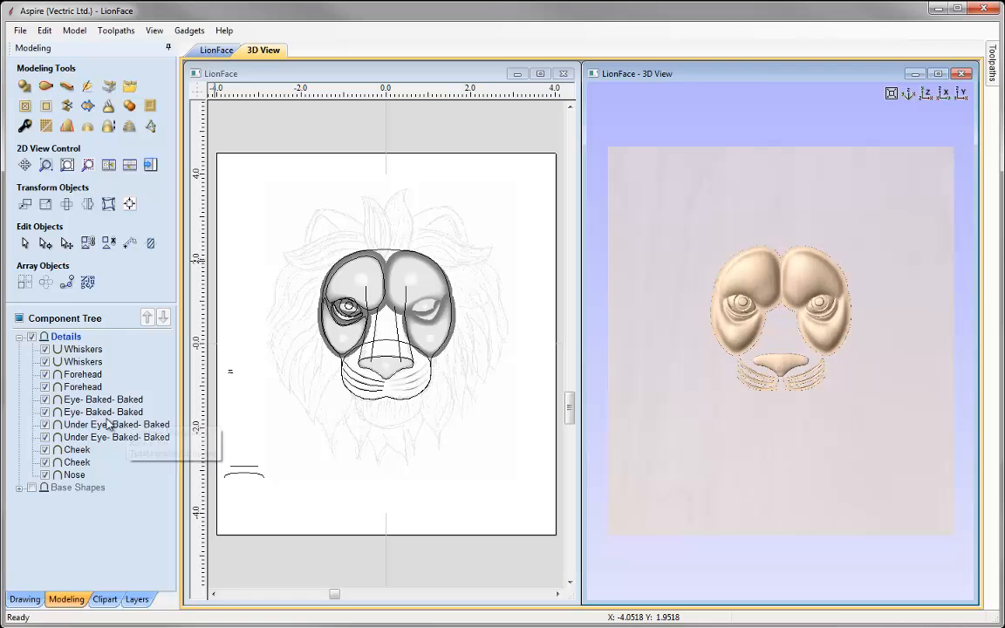
- Create a single component from the visible Details model and hide the original detail components from Whiskers through Nose
click(131, 106)
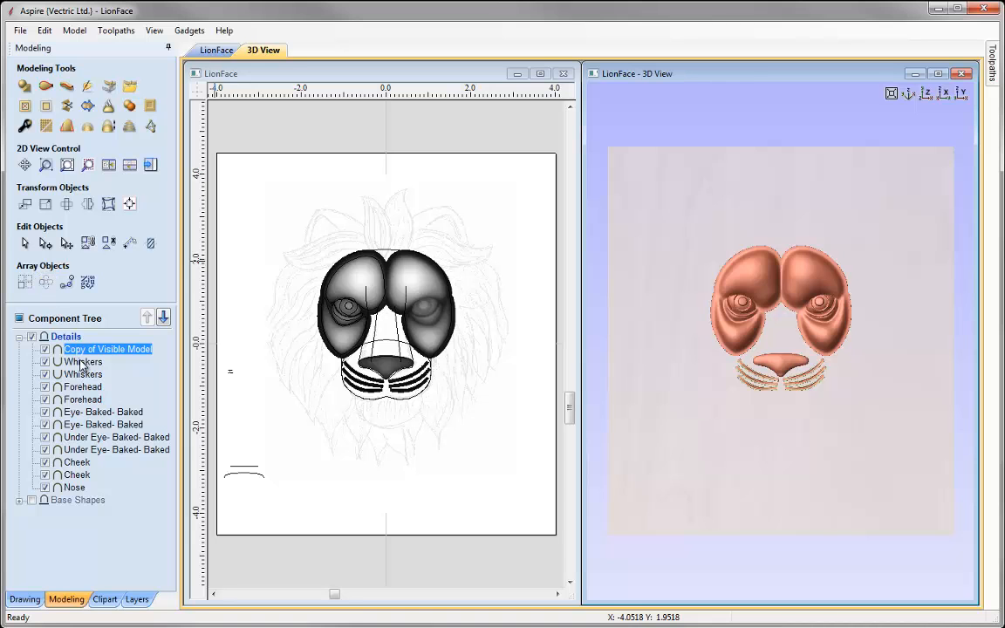
click(82, 362)
shift+click(77, 488)
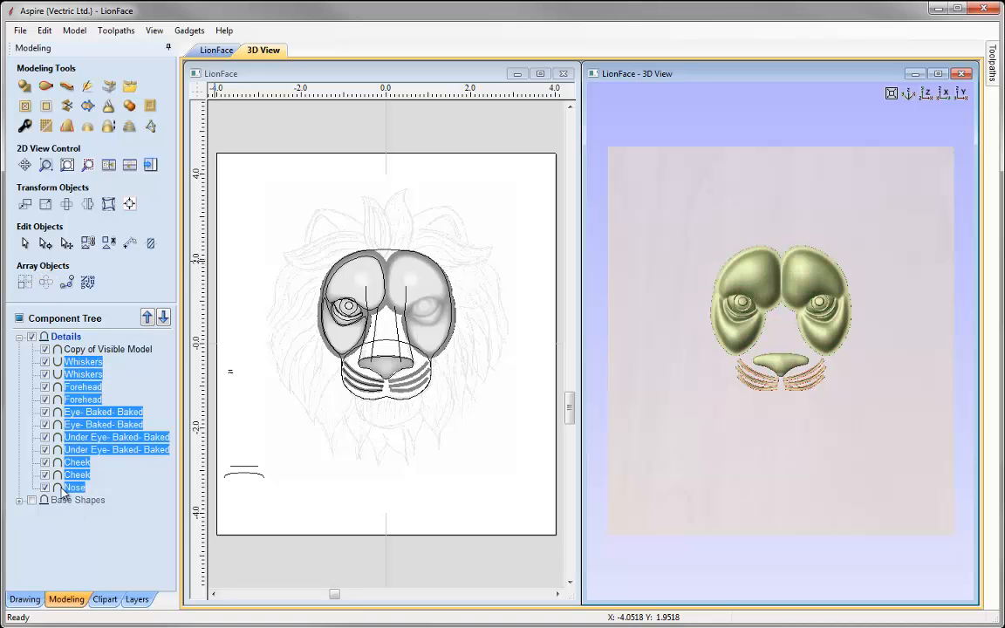
click(45, 462)
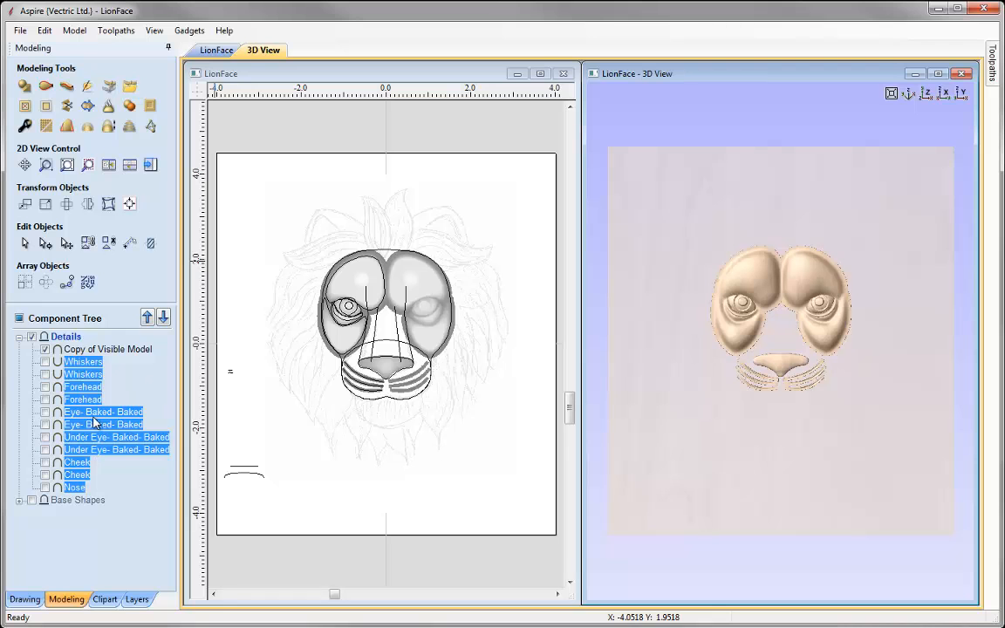
click(141, 393)
- Show the Base Shapes level again and clear the combined Details component outside the face outline vector
click(19, 500)
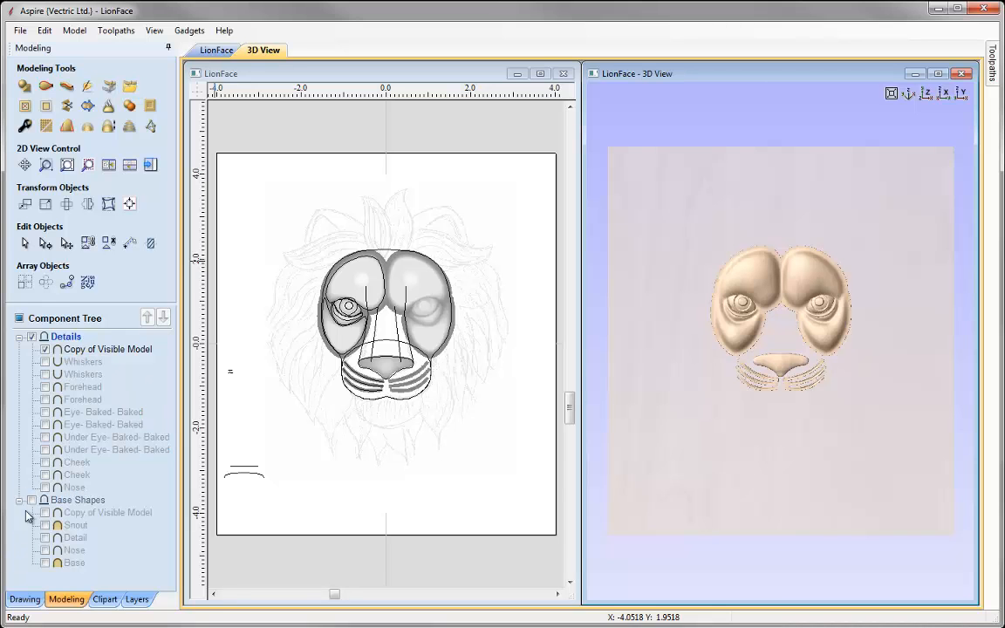
click(32, 501)
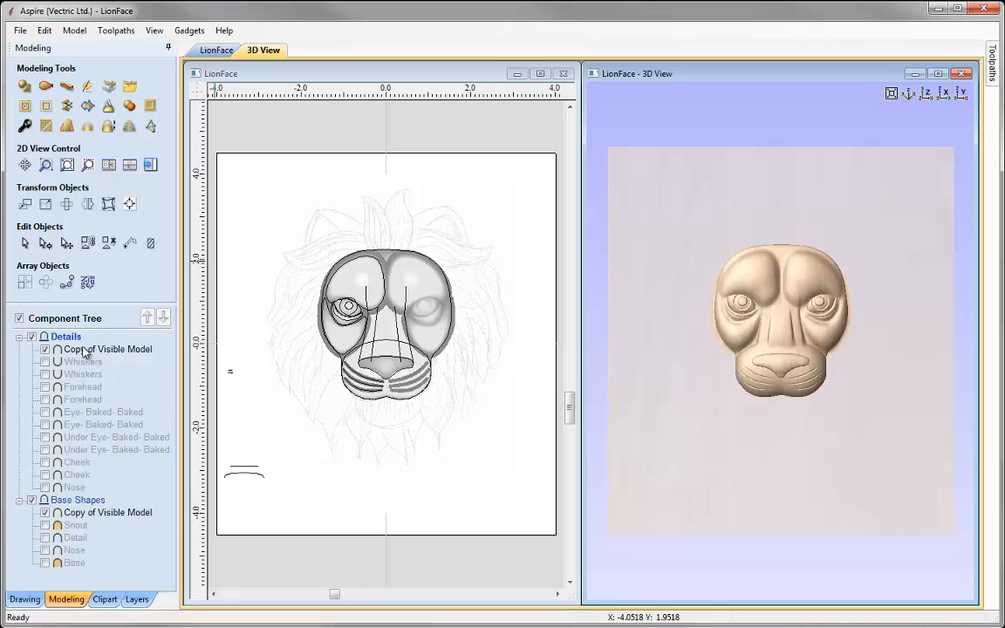
click(113, 350)
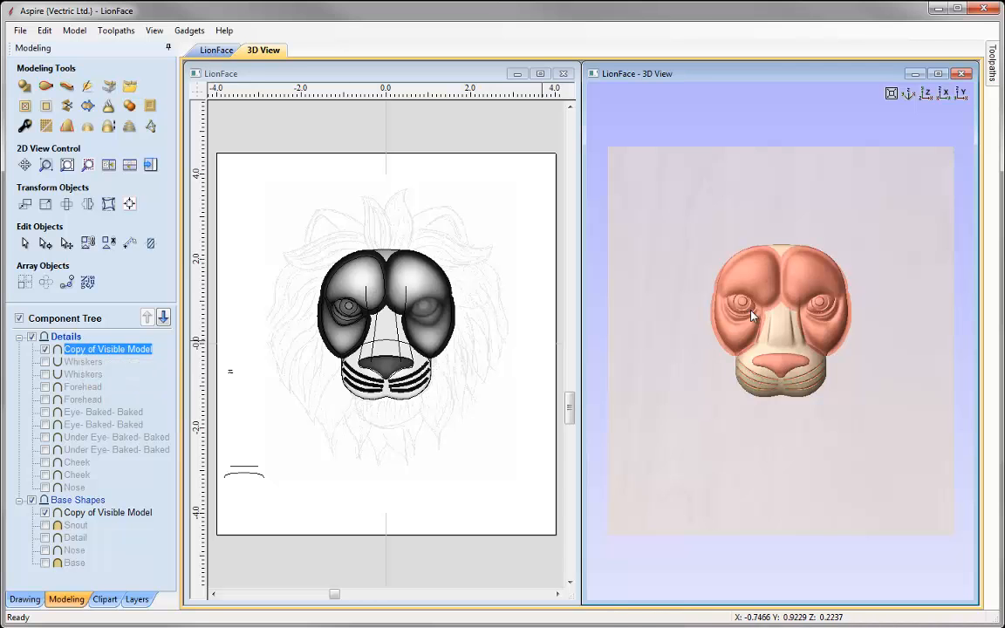
click(109, 519)
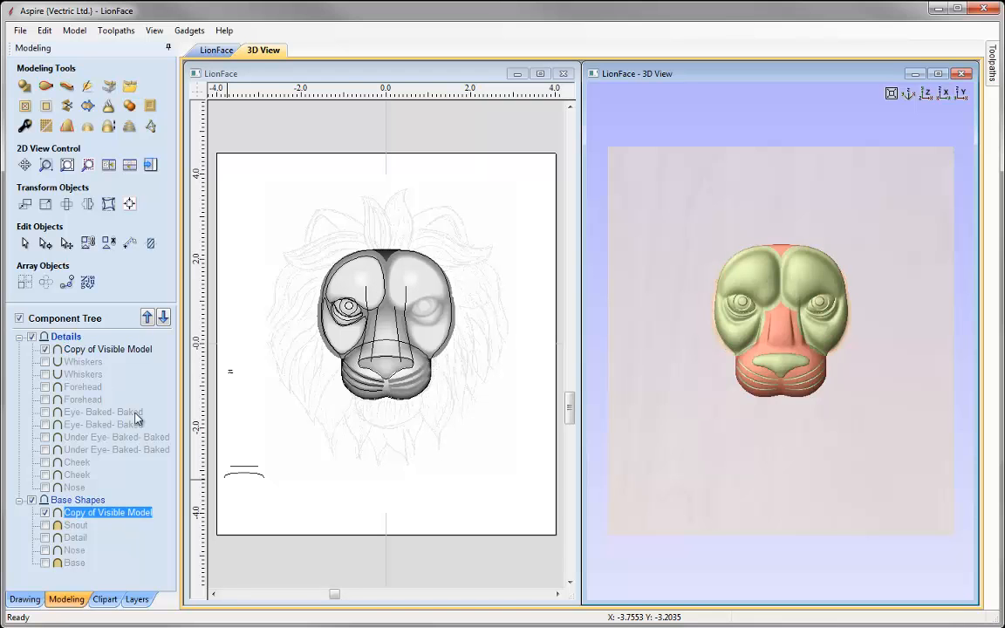
click(108, 349)
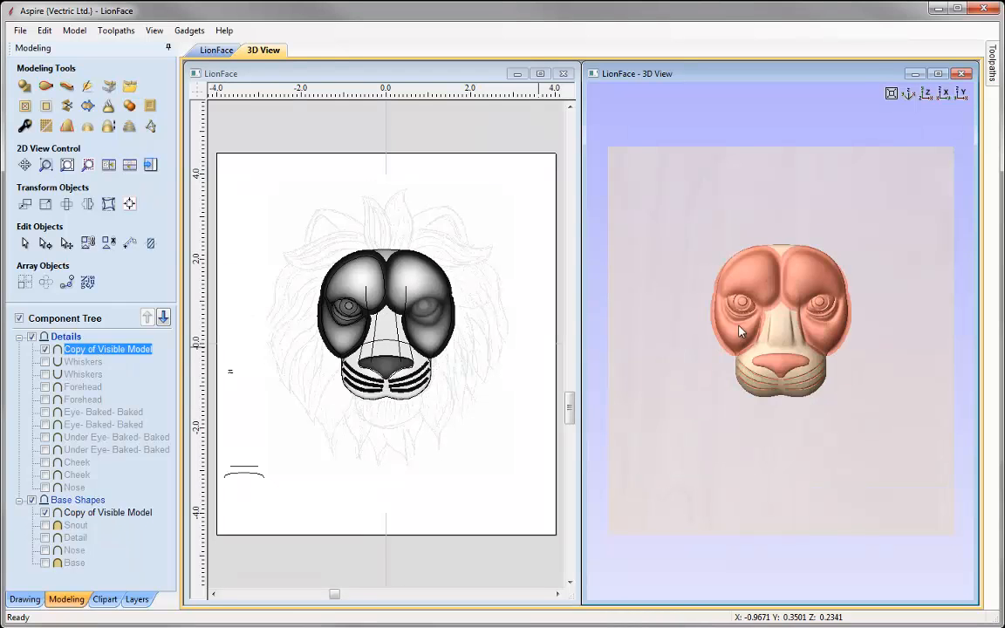
click(390, 262)
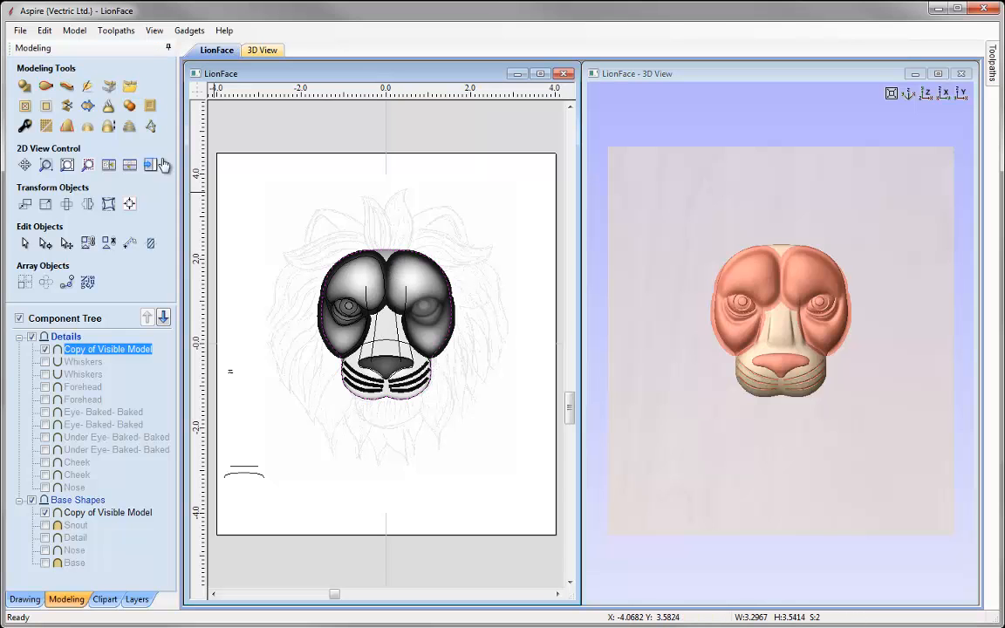
click(48, 106)
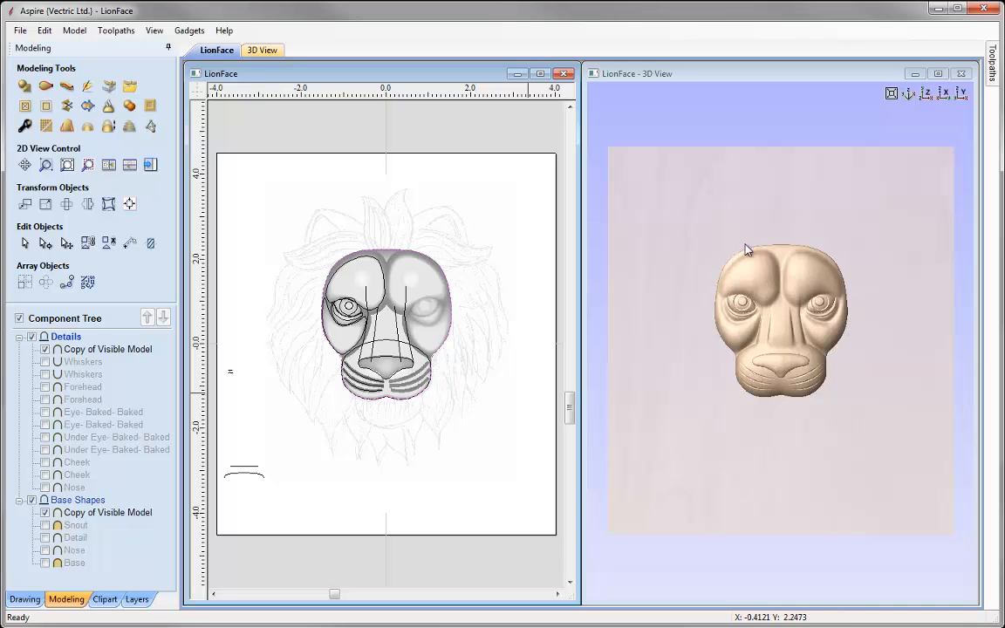
- Enlarge the 3D view and inspect the face with and without the Details level, tilting the model
click(937, 73)
scroll(587, 342, up, 3)
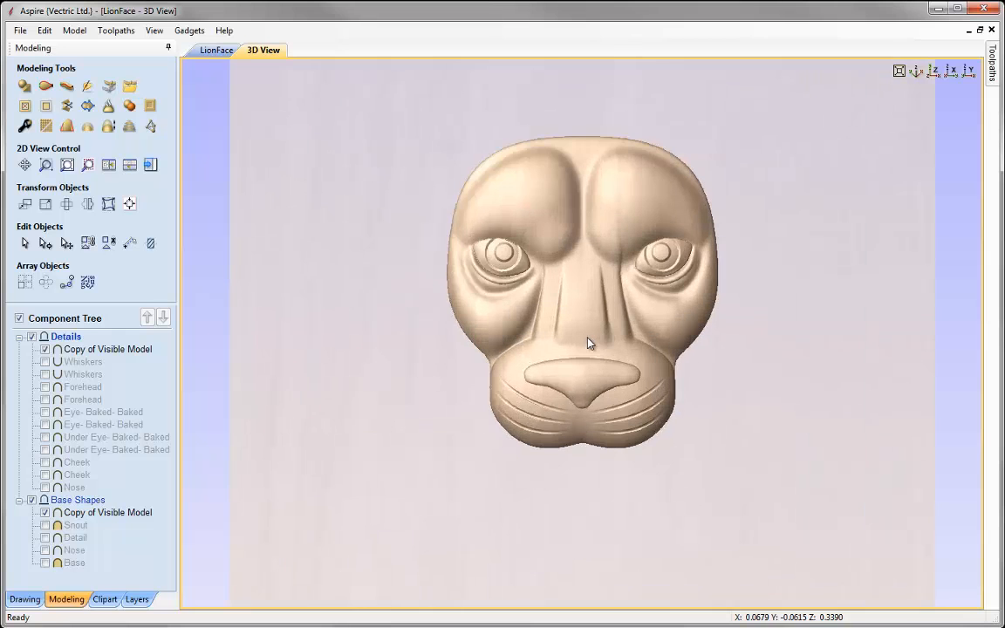
click(33, 338)
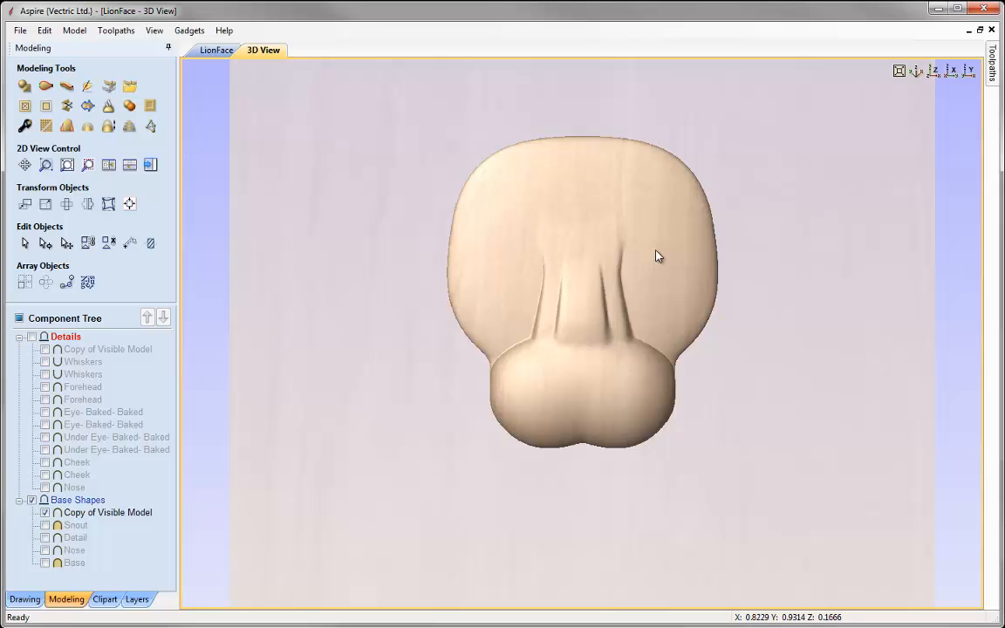
click(32, 336)
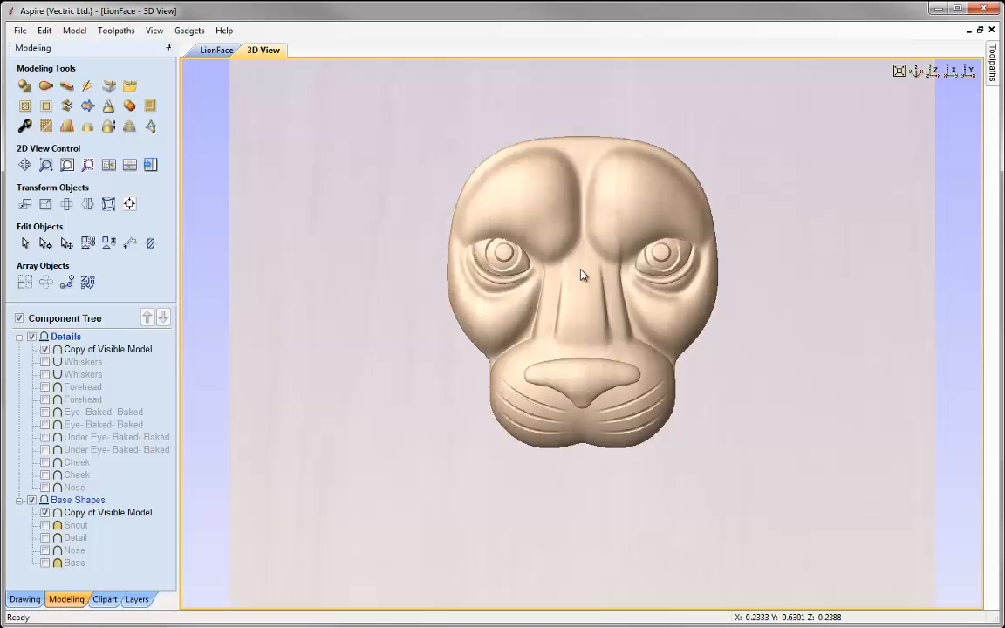
drag(576, 299, 531, 224)
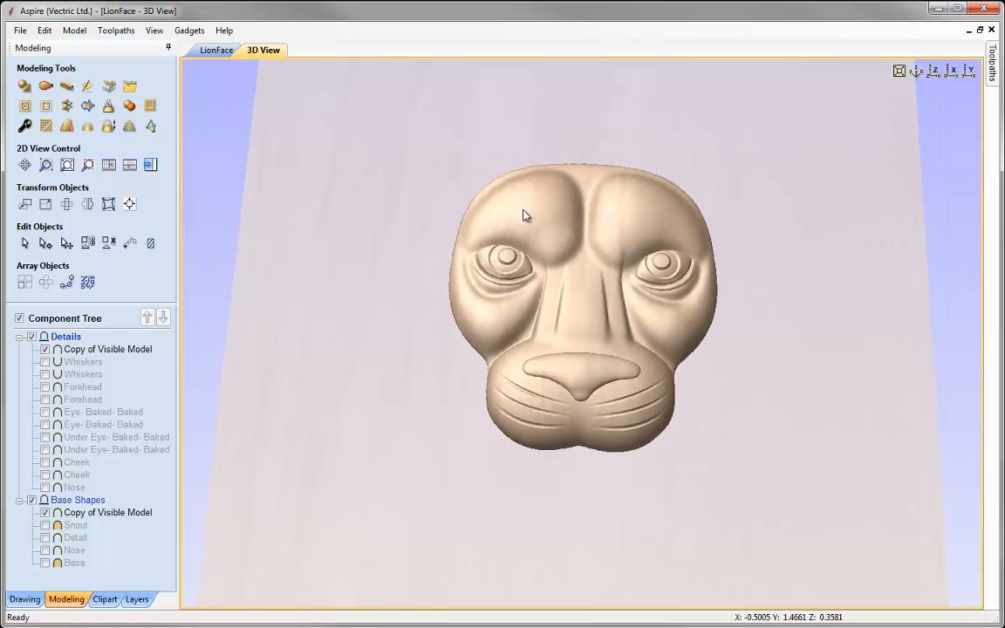
drag(542, 287, 567, 337)
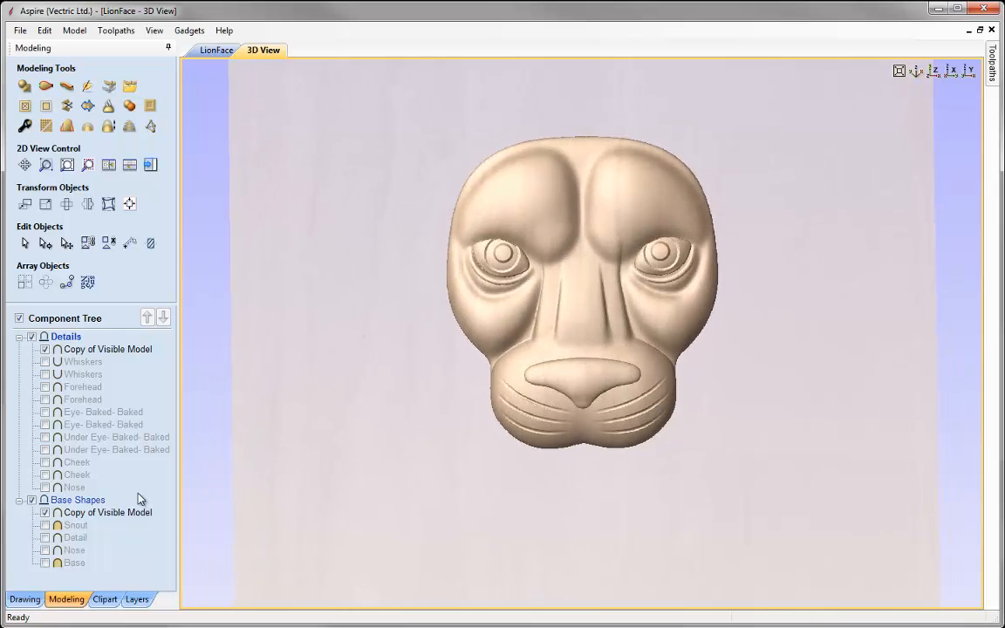
- Sculpt the combined Base Shapes component with the Smooth brush at diameter 67 and strength 74, softening the upper ends of the nose bridge grooves
click(107, 514)
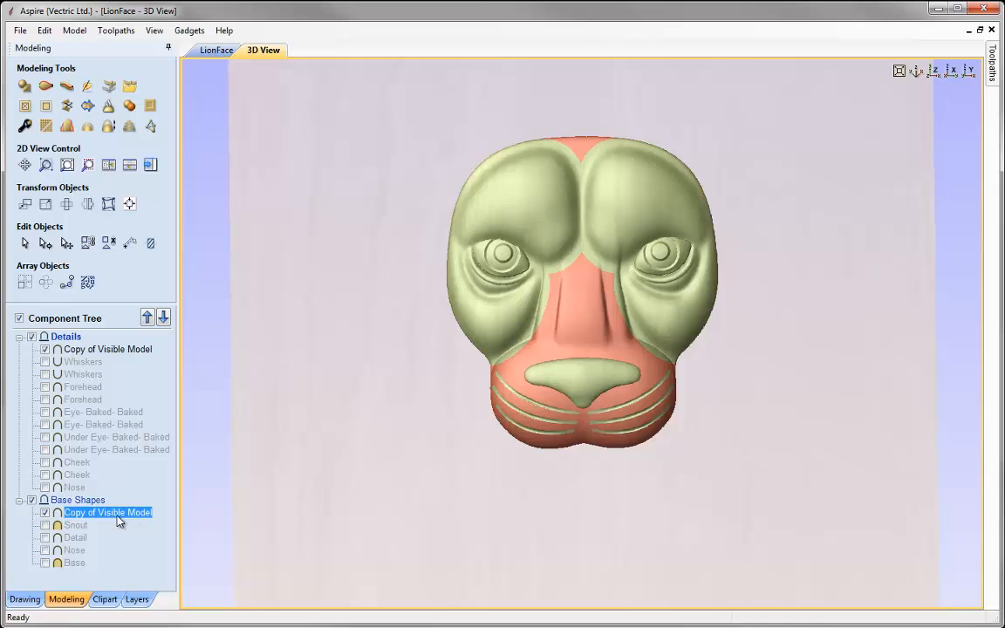
click(88, 88)
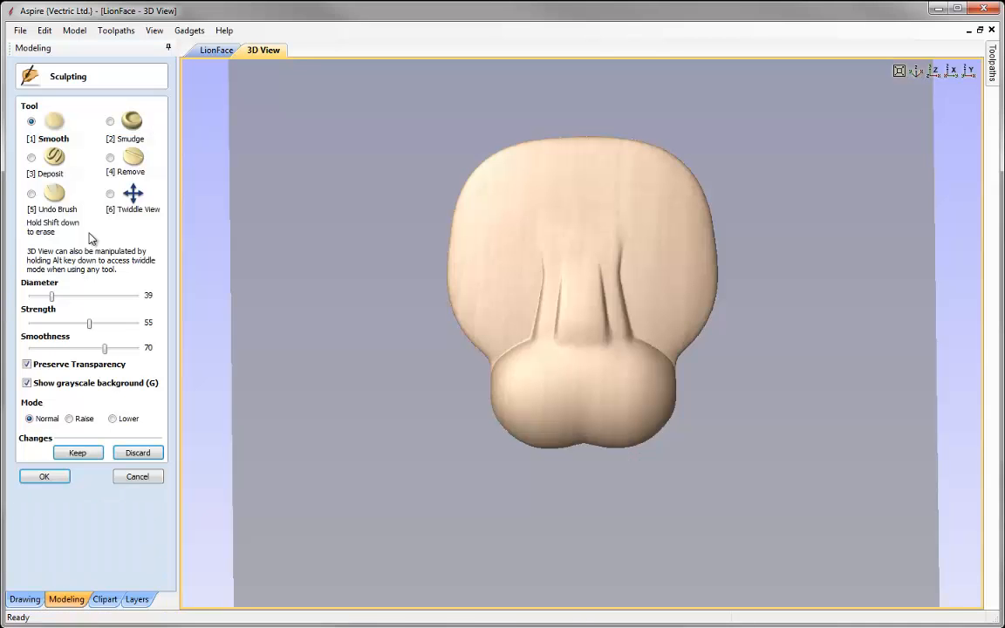
drag(89, 323, 109, 322)
drag(53, 296, 64, 296)
mouse_move(568, 241)
mouse_down()
mouse_move(530, 240)
mouse_move(546, 246)
mouse_up()
mouse_move(621, 248)
mouse_down()
mouse_move(629, 240)
mouse_move(635, 254)
mouse_move(601, 240)
mouse_move(636, 259)
mouse_move(610, 228)
mouse_move(619, 240)
mouse_move(570, 252)
mouse_up()
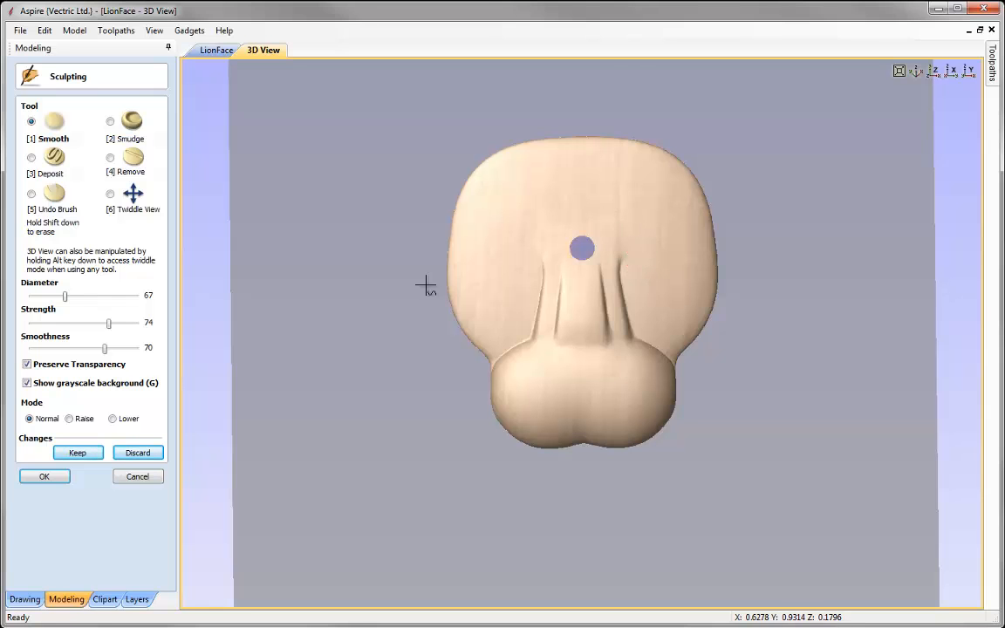
click(45, 477)
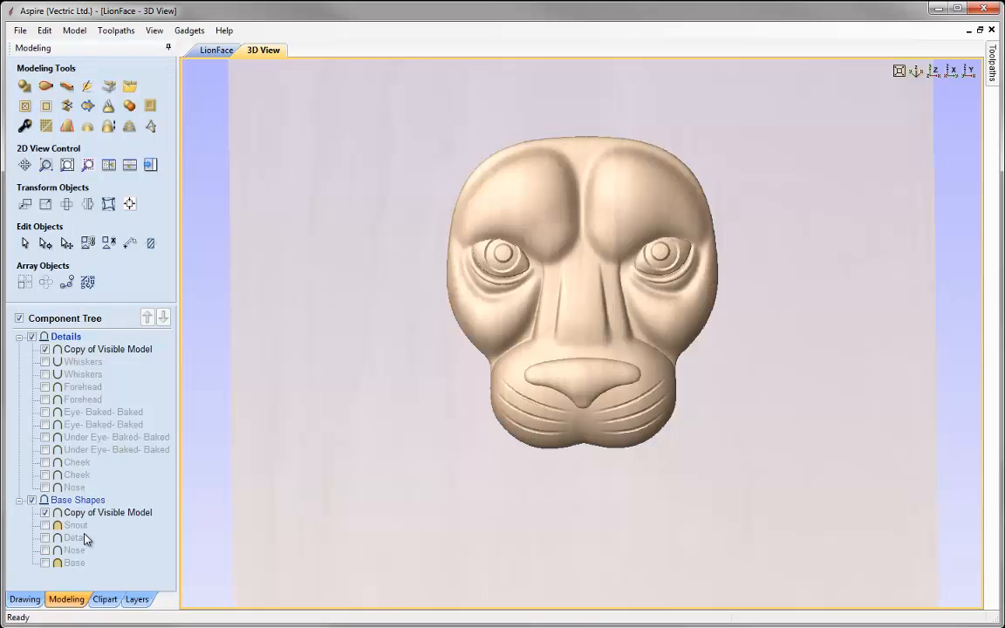
- Set the shape height of the combined Base Shapes component to 0.4 inches
drag(419, 401, 587, 337)
scroll(621, 339, up, 4)
scroll(584, 328, down, 1)
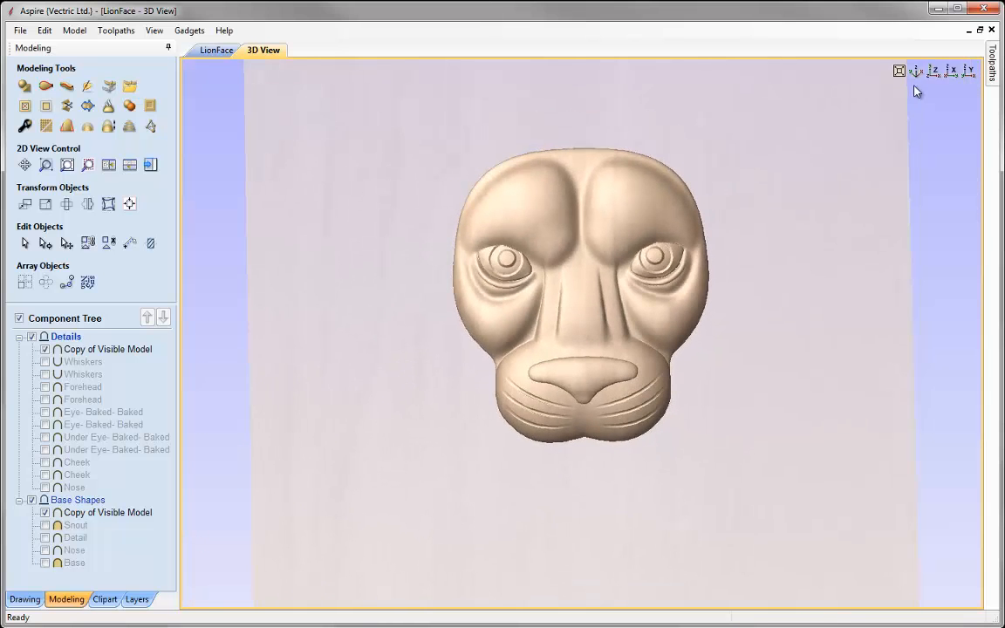
click(935, 75)
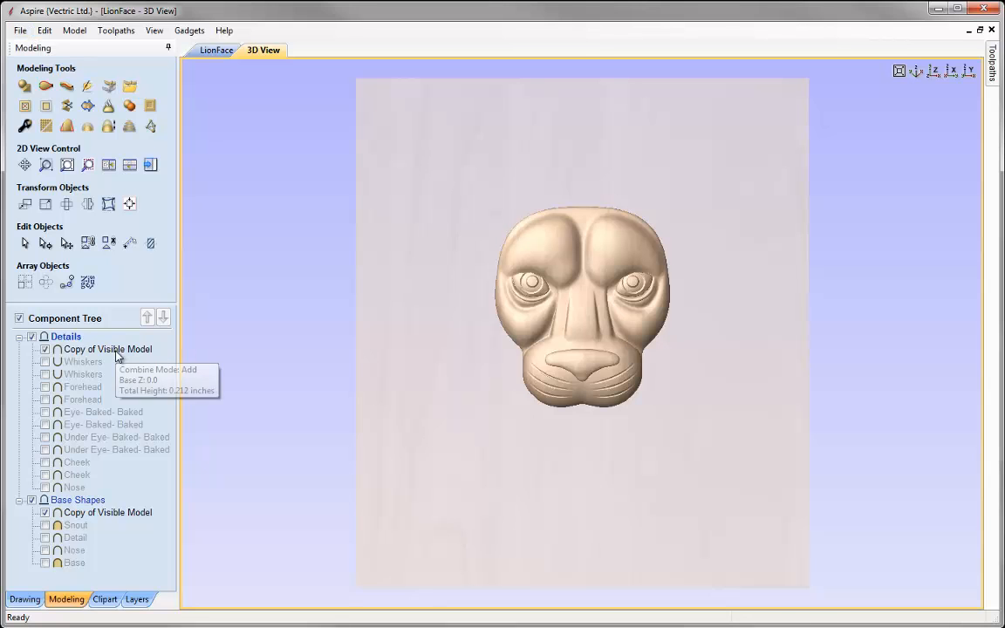
click(113, 512)
click(24, 127)
drag(97, 167, 124, 173)
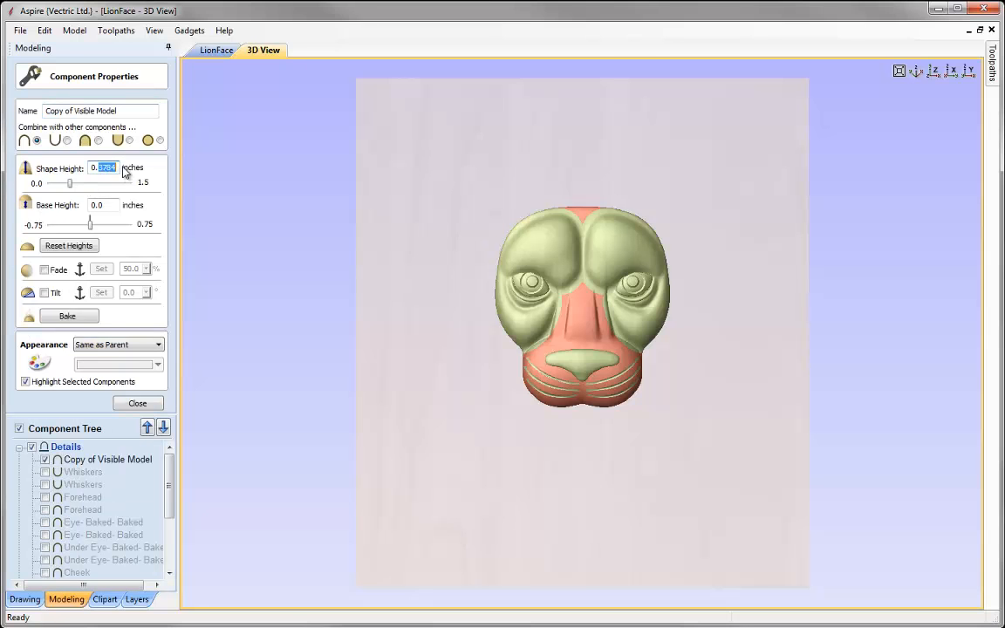
text(4)
- Set the shape height of the combined Details component to 0.35 inches and finish editing the component properties
click(87, 460)
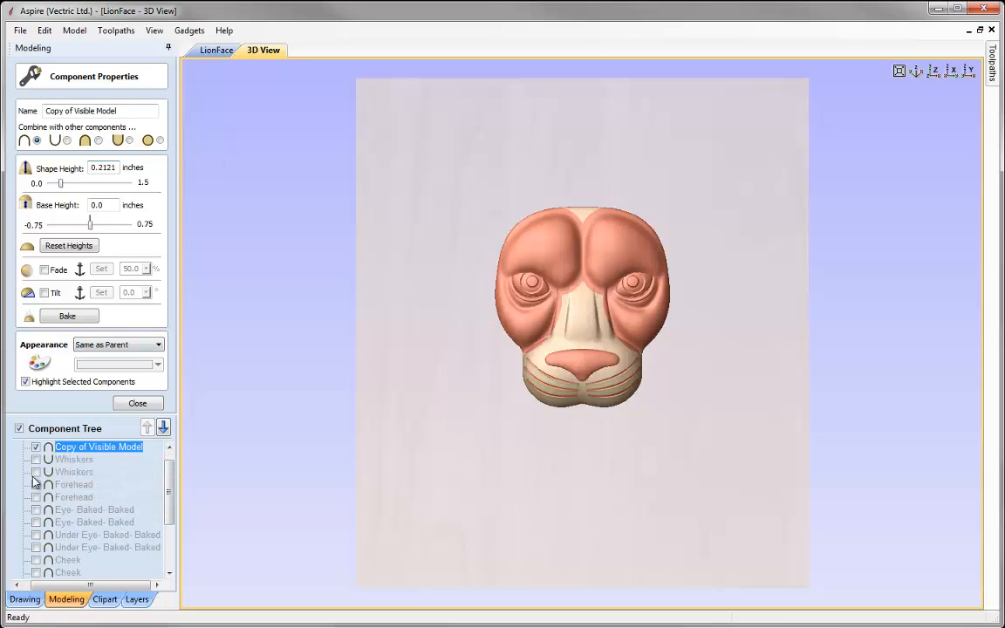
drag(97, 168, 119, 167)
text(35)
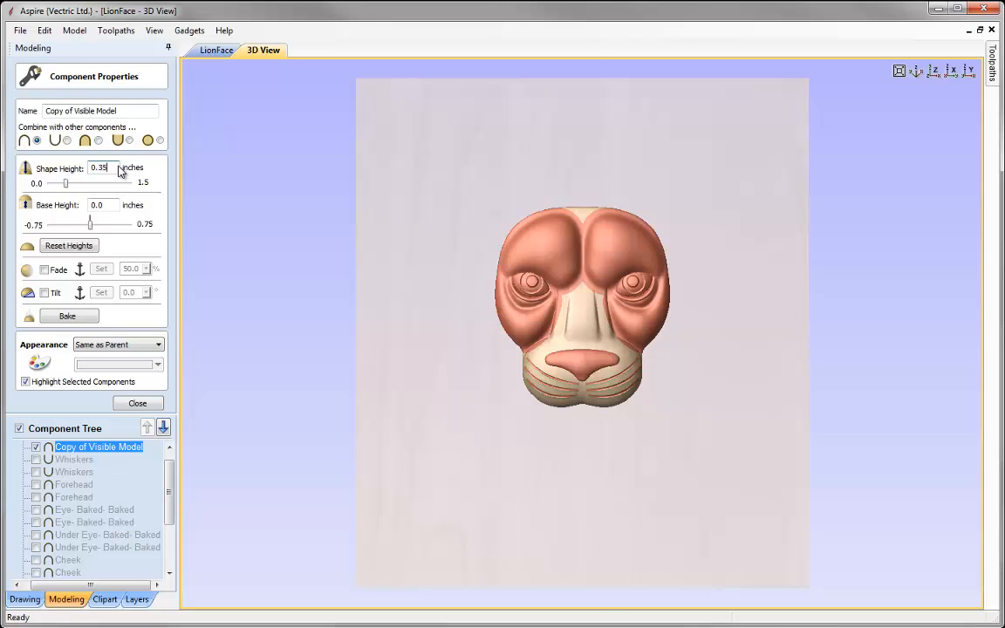
click(457, 341)
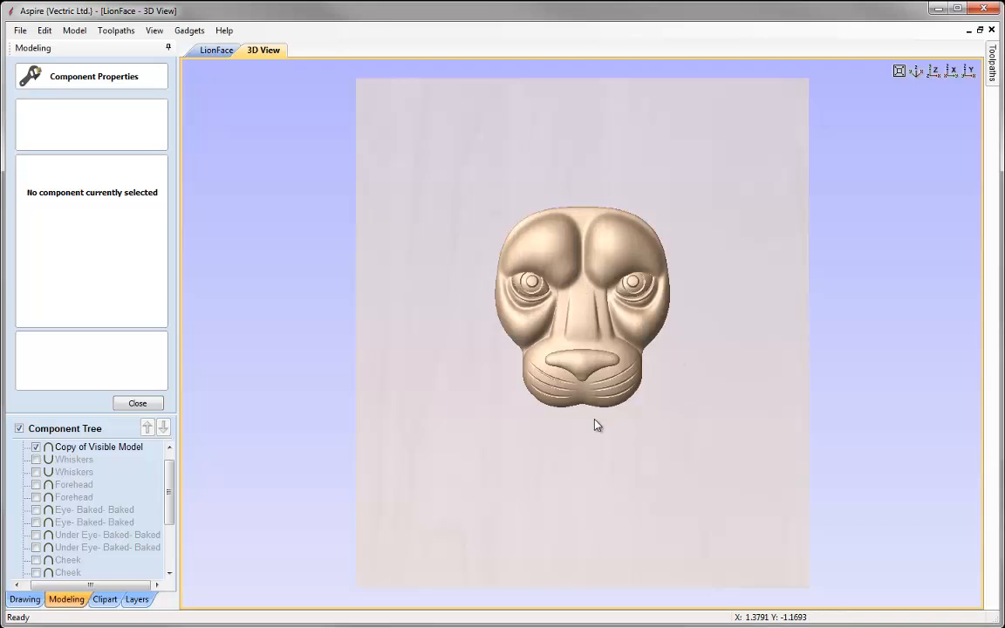
click(136, 402)
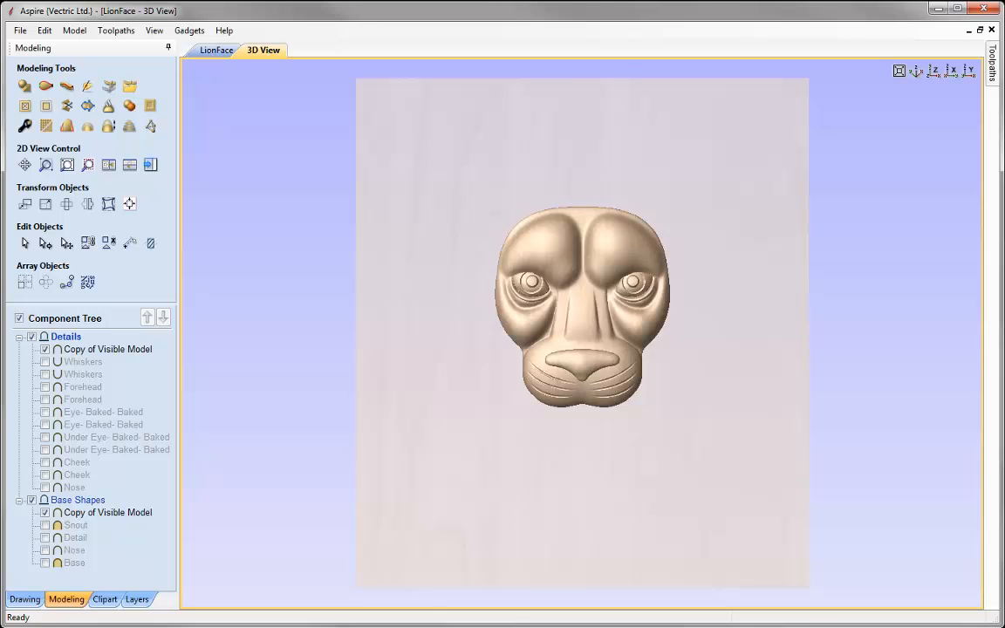
- Save the job as LionFace.crv3d in the LionHeadModeling_FILES folder under Lion_Head_Door_Knocker
click(18, 29)
click(39, 105)
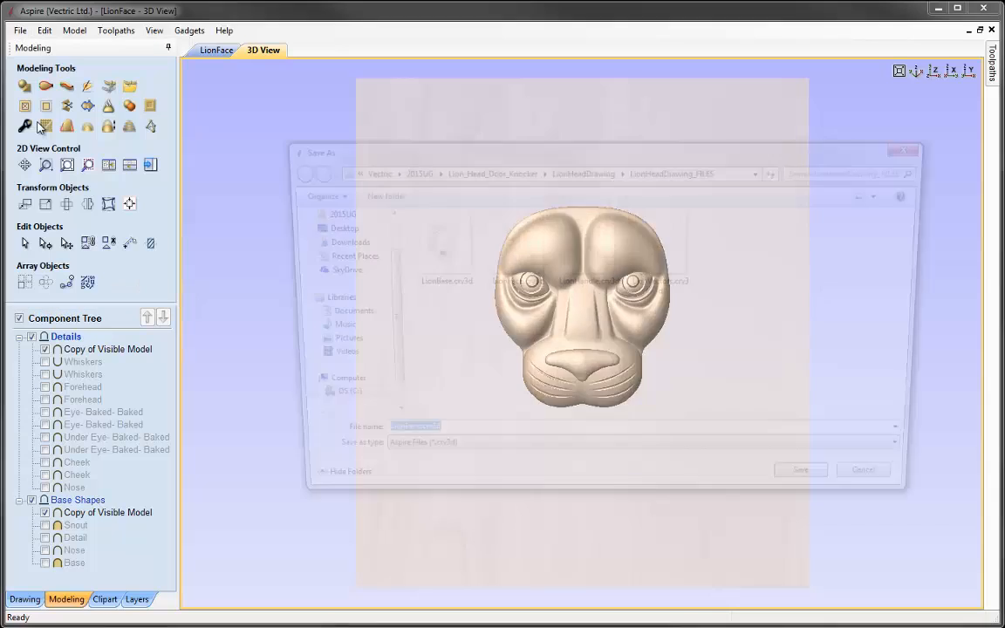
click(582, 169)
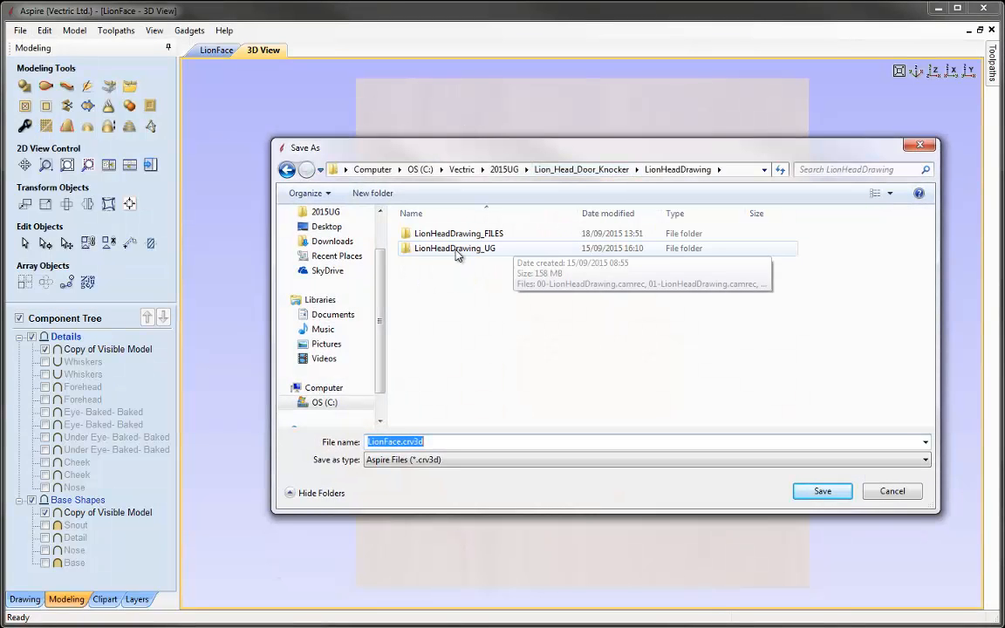
click(552, 170)
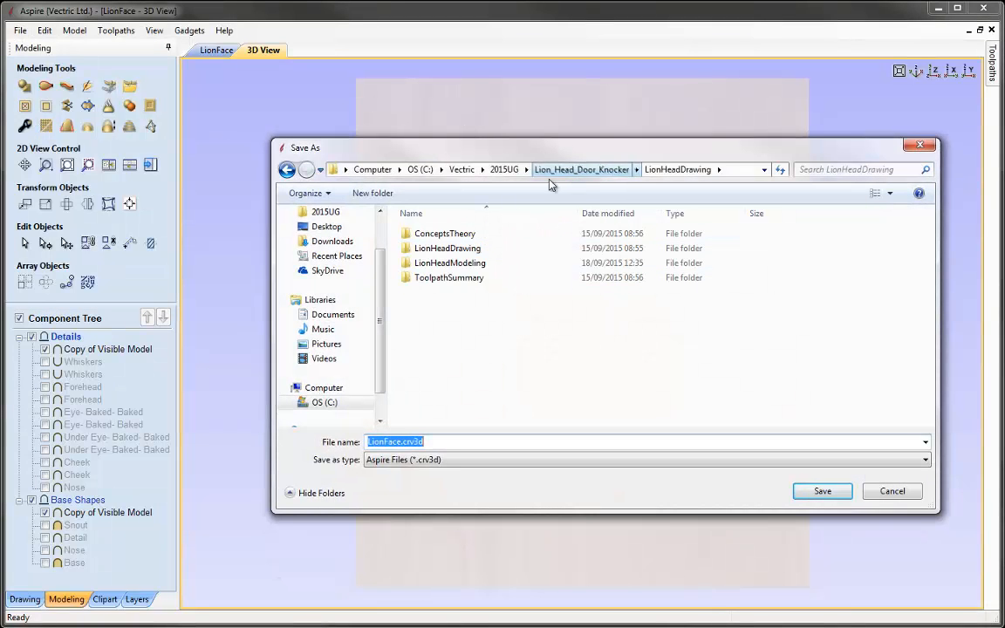
click(468, 263)
double_click(468, 263)
double_click(498, 234)
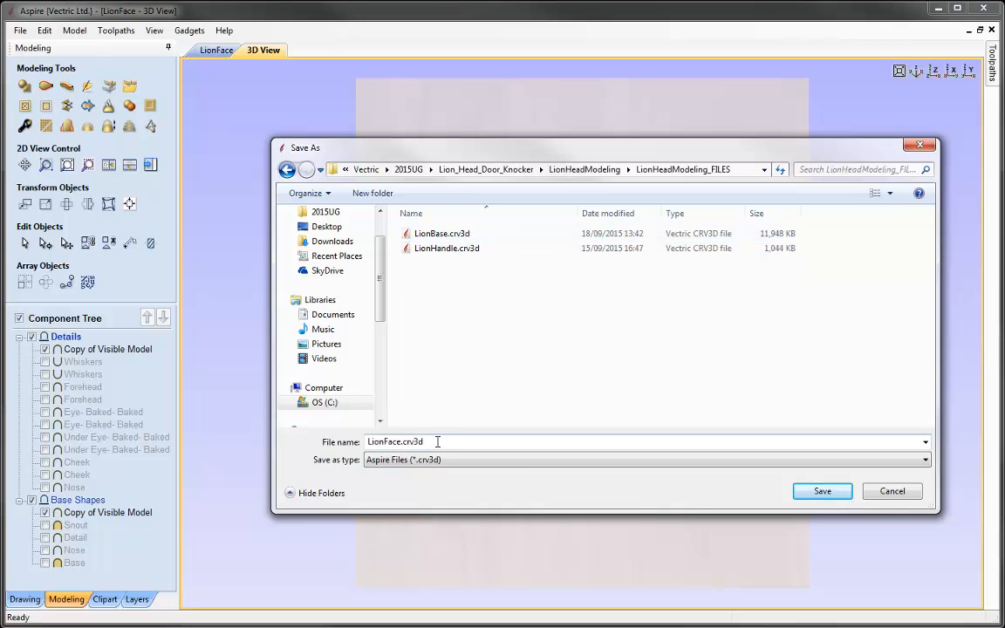
click(818, 490)
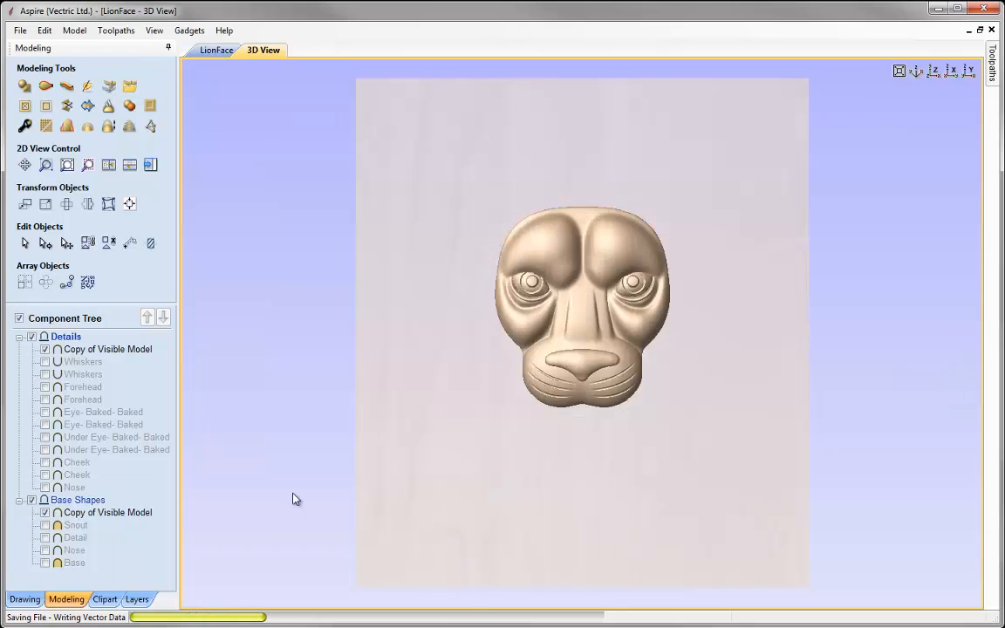